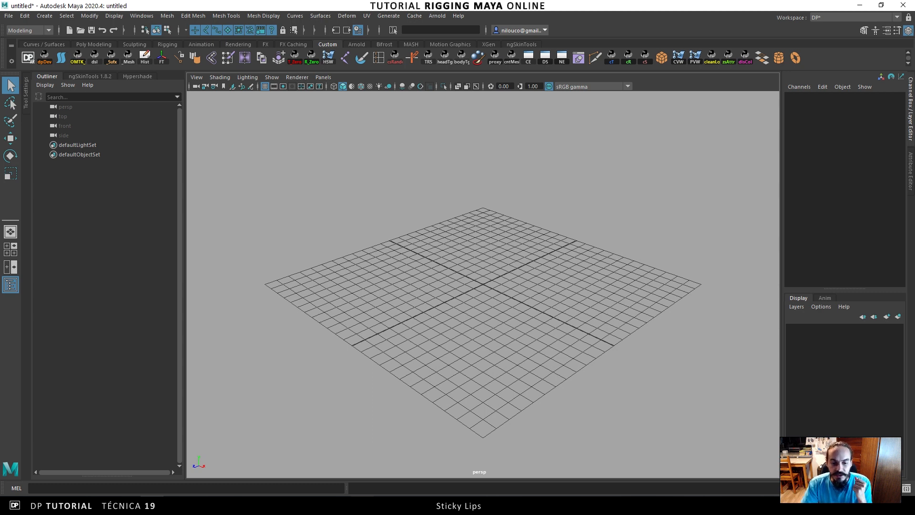
Open Zipper_Test_01.gif from the Desktop test folder to watch the lip zipper demo, and minimise the photo viewer and folder.
key(alt+Tab)
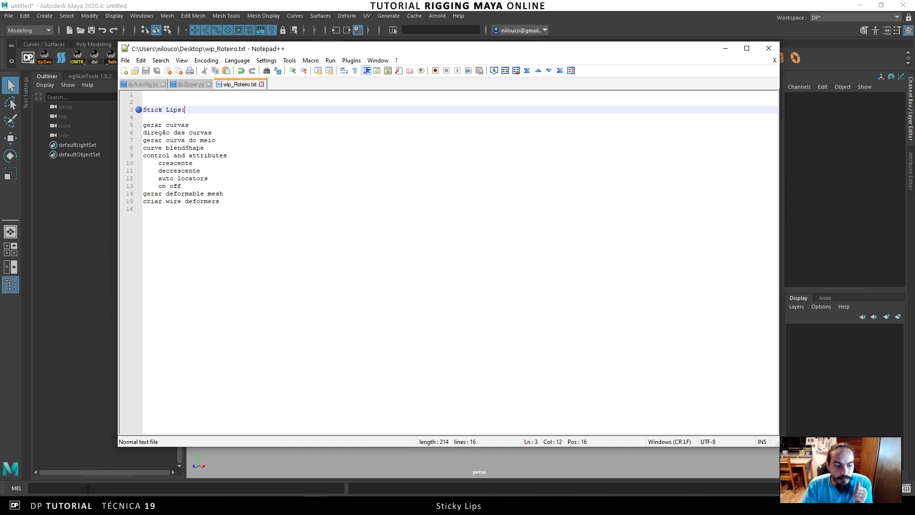
key(alt+Tab)
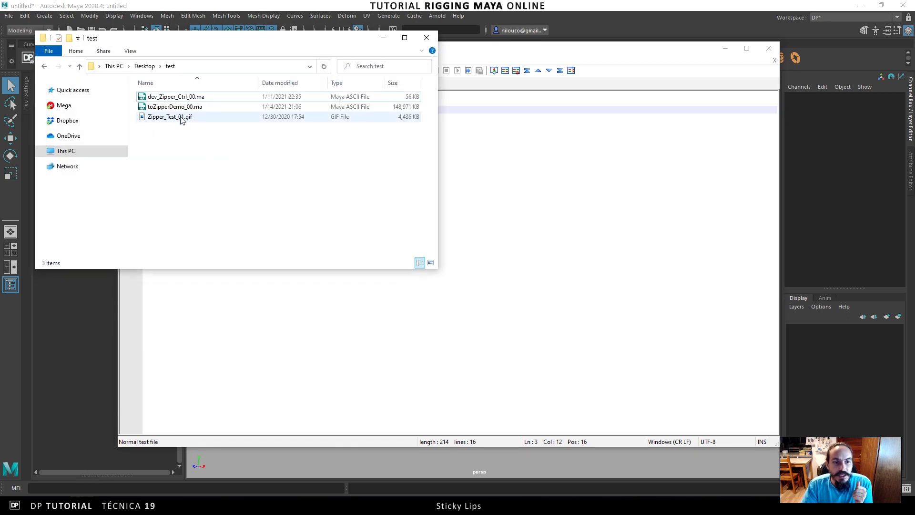
click(181, 117)
double_click(181, 117)
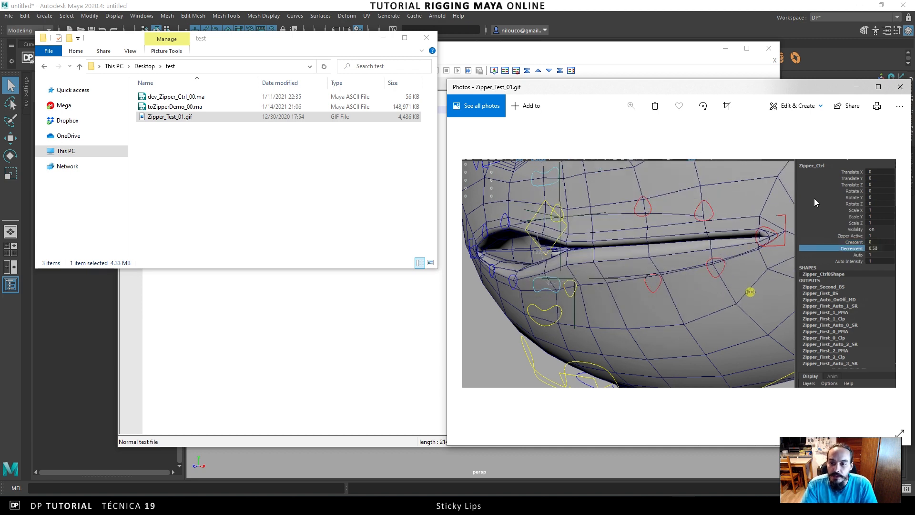
click(855, 87)
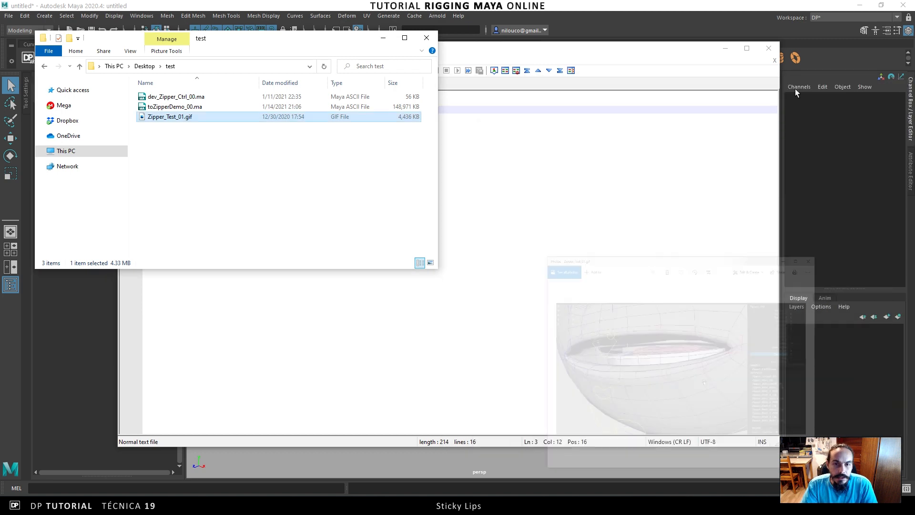
click(381, 42)
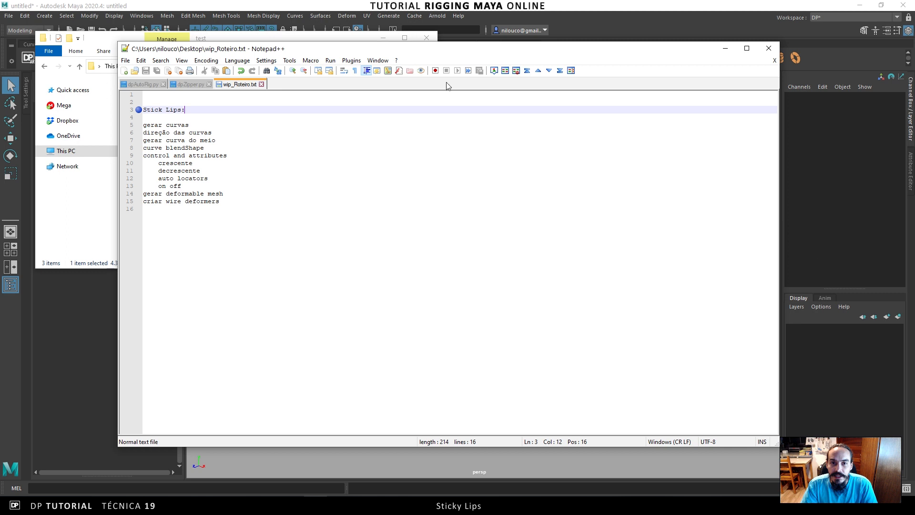
click(383, 39)
Review the Stick Lips outline in wip_Roteiro.txt and the dpZipper.py script in Notepad++, and return to Maya.
click(218, 126)
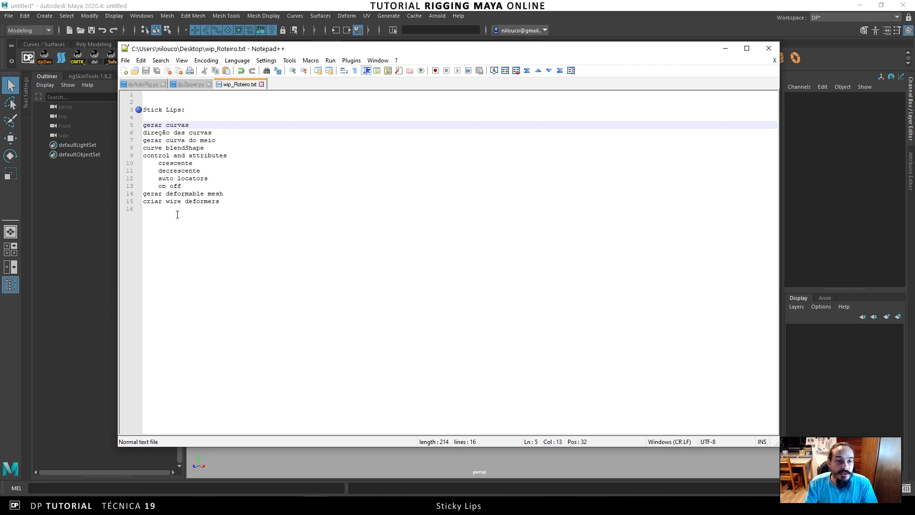
click(191, 84)
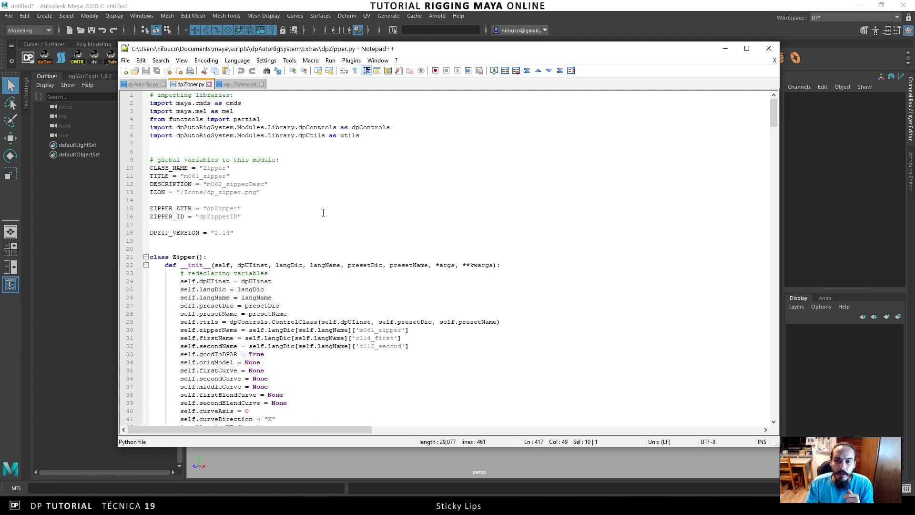
click(242, 85)
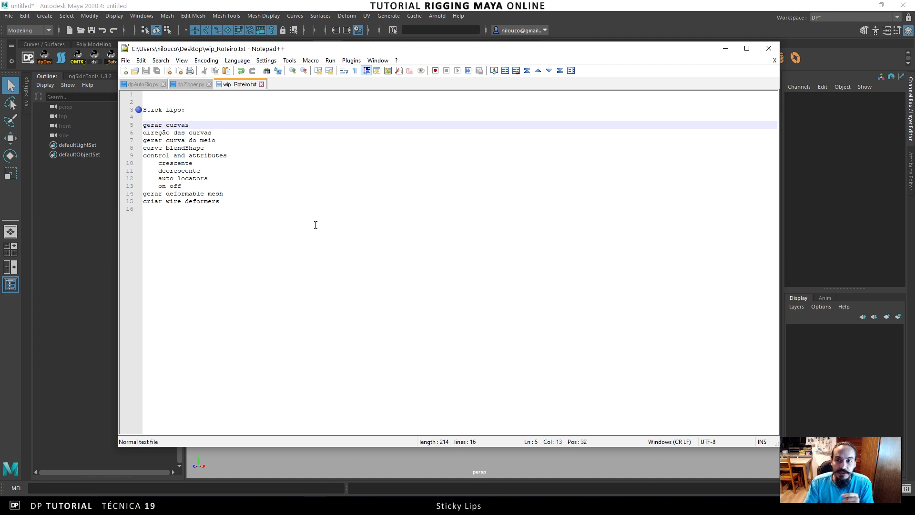
click(724, 50)
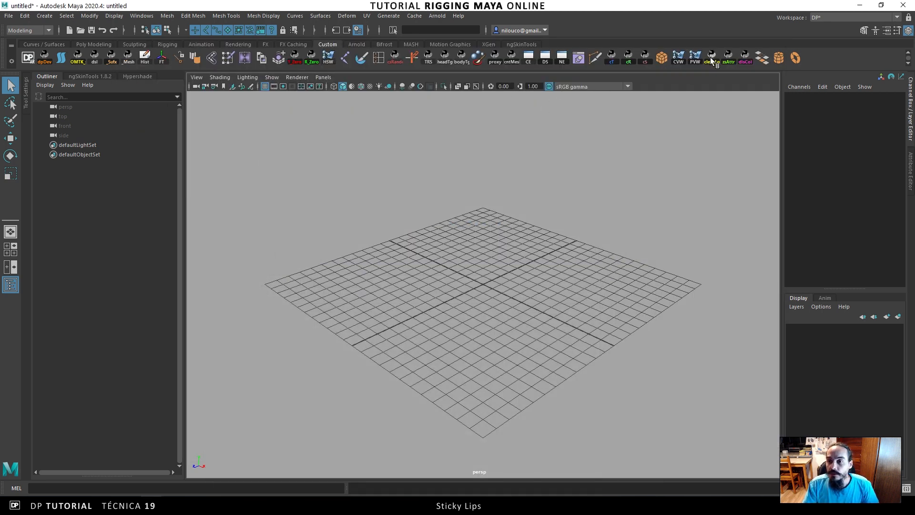
Create a polygon torus at the origin and frame it closely in the perspective view.
click(796, 57)
alt+drag(500, 245, 505, 224)
alt+right_drag(505, 224, 551, 263)
alt+drag(551, 263, 574, 281)
alt+right_drag(574, 281, 623, 277)
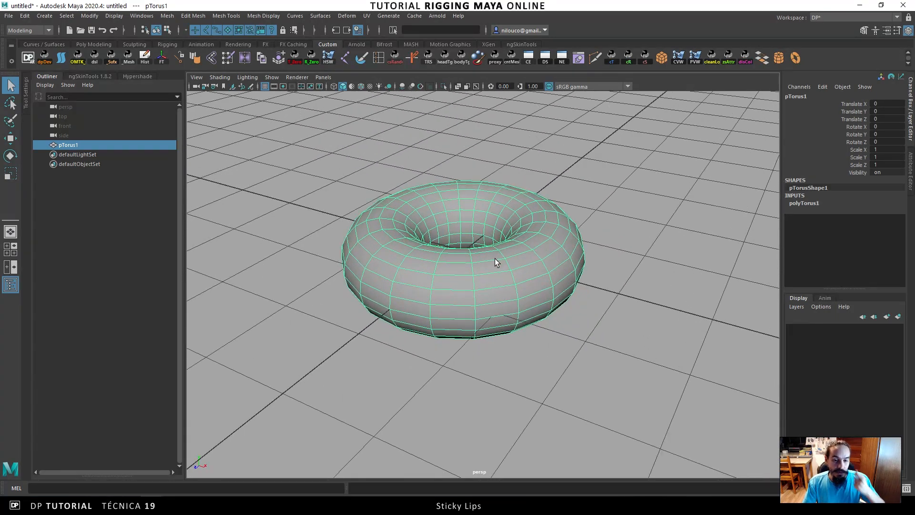
Select a row of four adjoining horizontal edges on the upper front of the torus.
alt+drag(477, 260, 539, 256)
alt+right_drag(539, 257, 576, 255)
alt+drag(509, 256, 539, 260)
alt+right_drag(539, 260, 554, 262)
right_drag(451, 292, 449, 262)
alt+drag(450, 262, 443, 259)
alt+right_drag(443, 259, 441, 265)
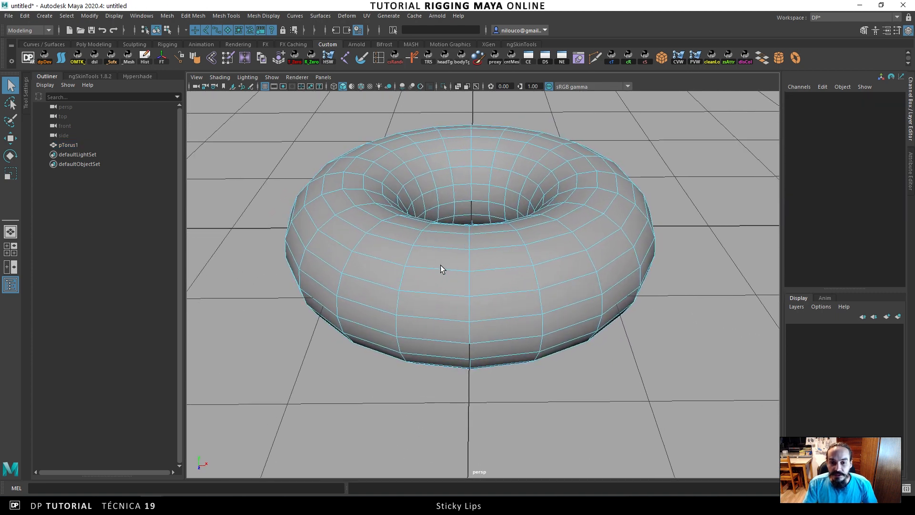
click(387, 285)
shift+click(431, 293)
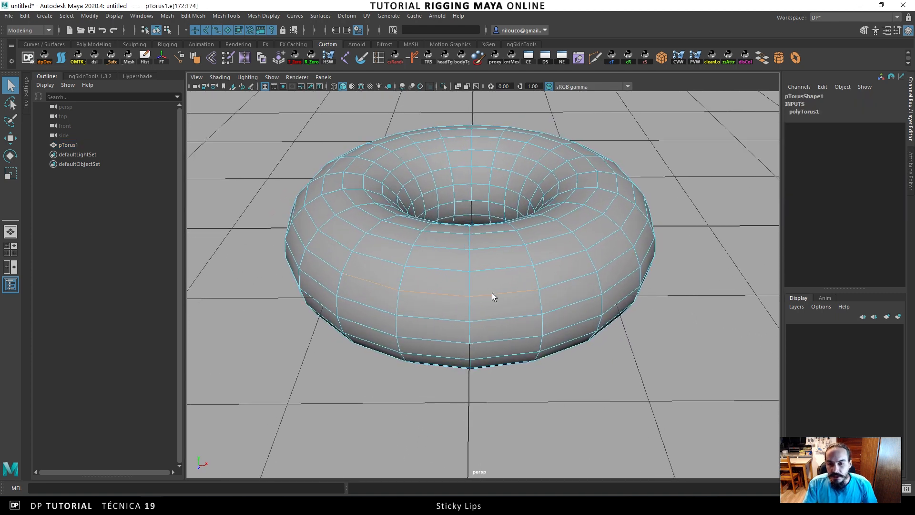
alt+drag(576, 302, 421, 246)
alt+drag(558, 243, 504, 298)
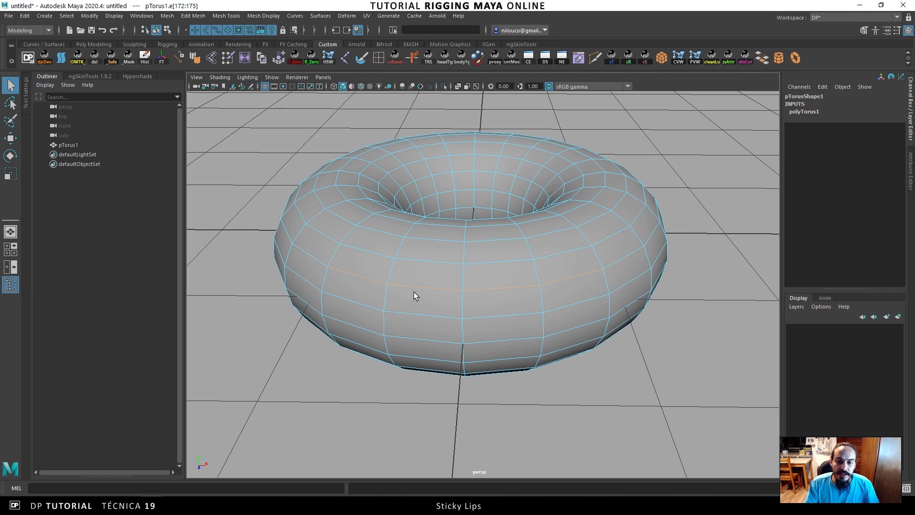
Convert the selected edges to a curve with the reset default options: best guess form, 3 Cubic degree and Conform to Smooth Mesh Preview.
click(90, 16)
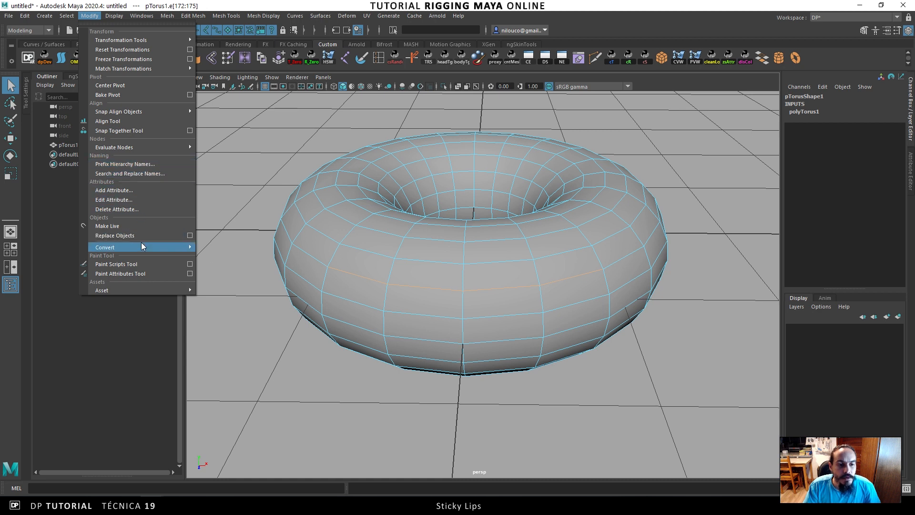
mouse_move(141, 247)
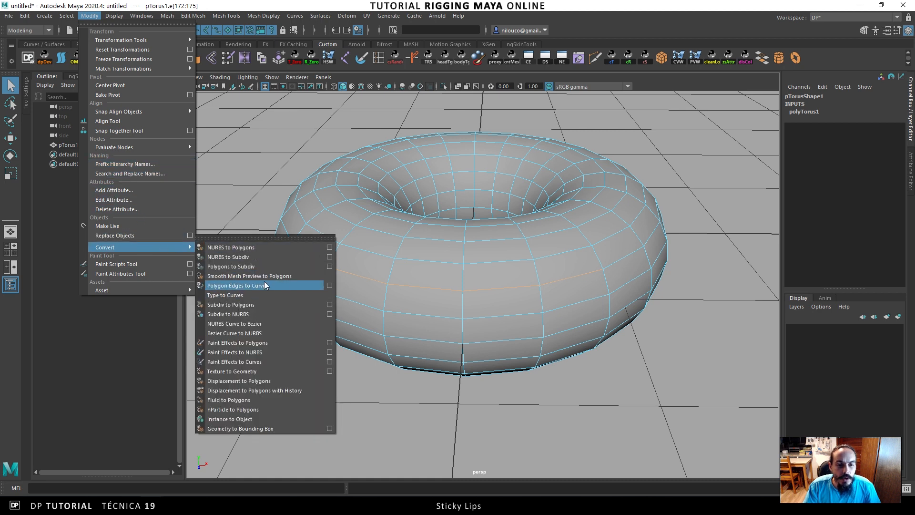
click(329, 285)
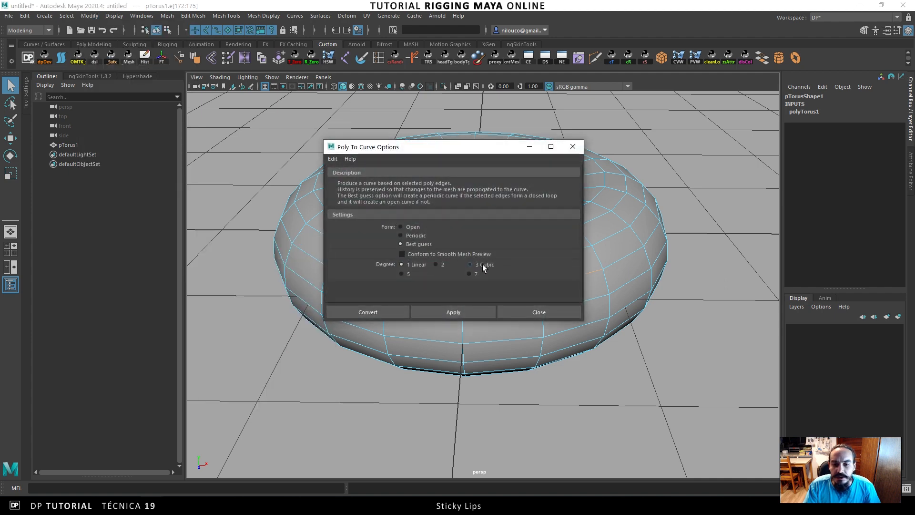
click(334, 159)
click(346, 177)
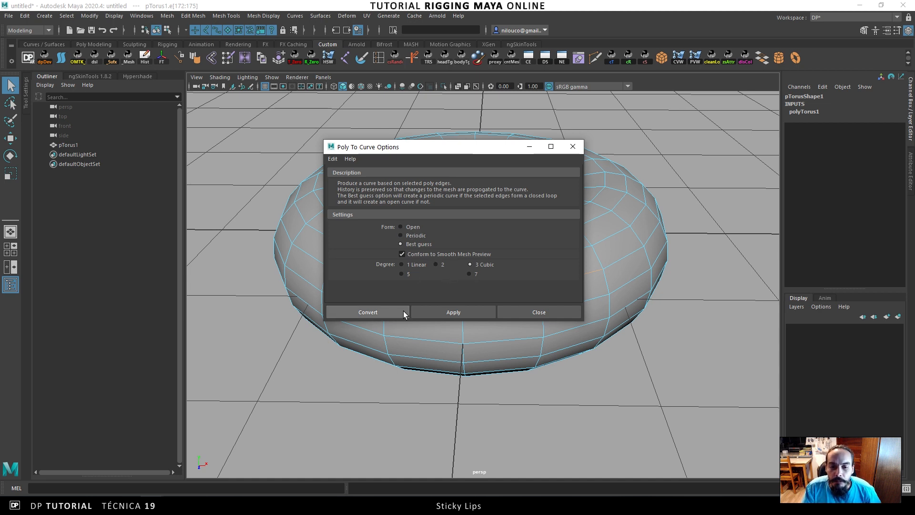
click(386, 309)
Try moving a torus vertex just above the new curve with soft selection to test the curve's link to the mesh.
alt+drag(499, 239, 468, 240)
click(423, 229)
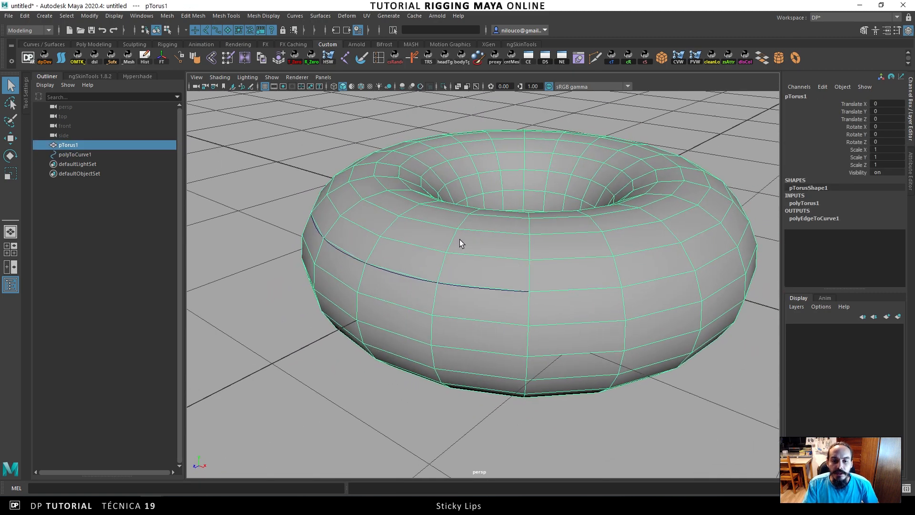
right_drag(418, 233, 389, 234)
click(380, 237)
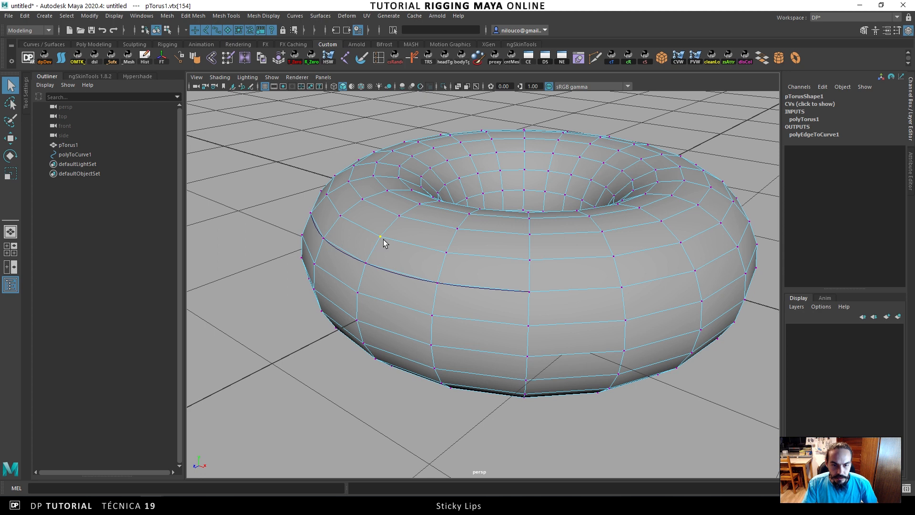
key(w)
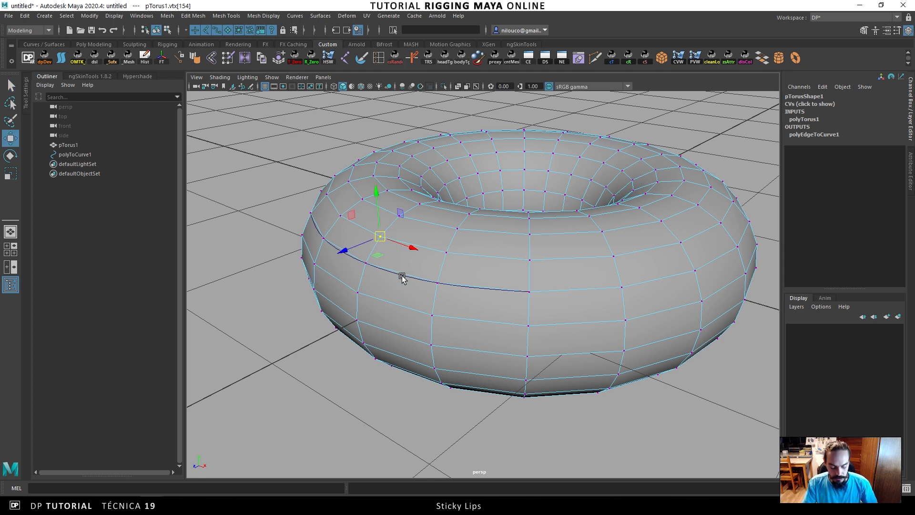
key(b)
mouse_move(380, 237)
mouse_down()
mouse_move(388, 169)
mouse_move(376, 240)
mouse_move(388, 180)
mouse_move(400, 172)
mouse_move(390, 219)
mouse_move(399, 205)
mouse_move(394, 198)
mouse_move(384, 208)
mouse_move(380, 237)
mouse_up()
alt+drag(453, 205, 465, 239)
key(F8)
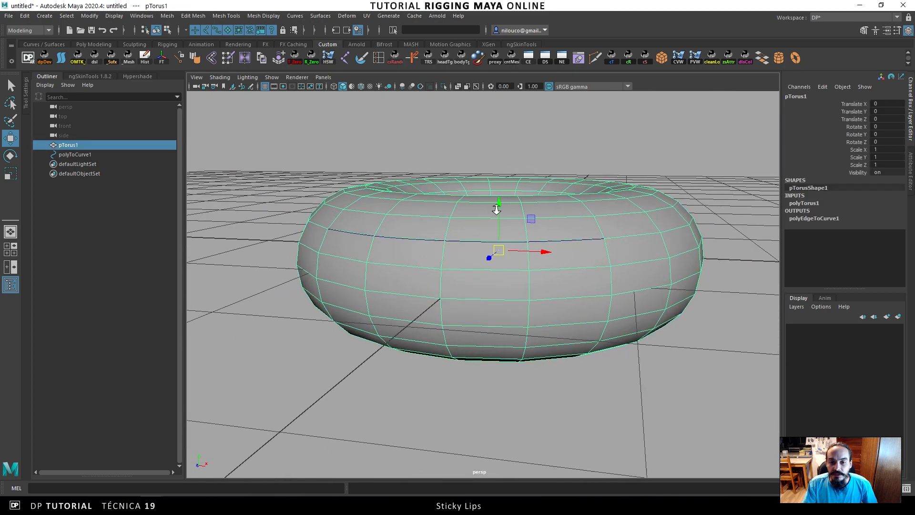
Turn off soft selection and select a row of four adjoining horizontal edges on the torus front, below the existing curve.
alt+drag(443, 300, 497, 296)
right_drag(497, 296, 463, 265)
alt+drag(463, 266, 465, 280)
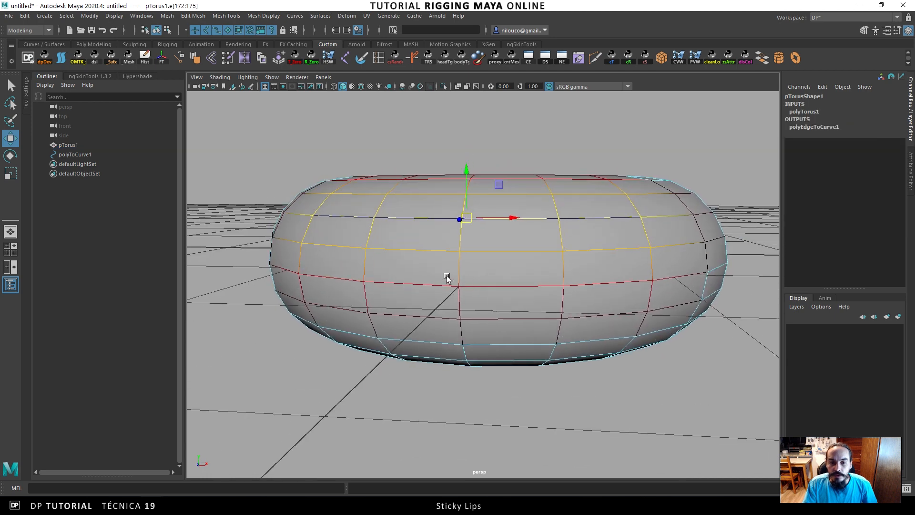
click(352, 279)
alt+drag(402, 286, 344, 321)
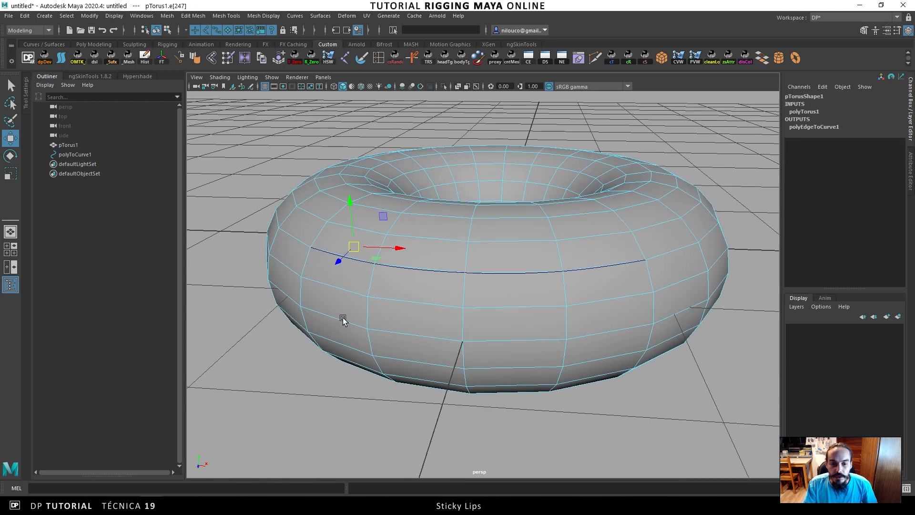
key(b)
shift+click(406, 335)
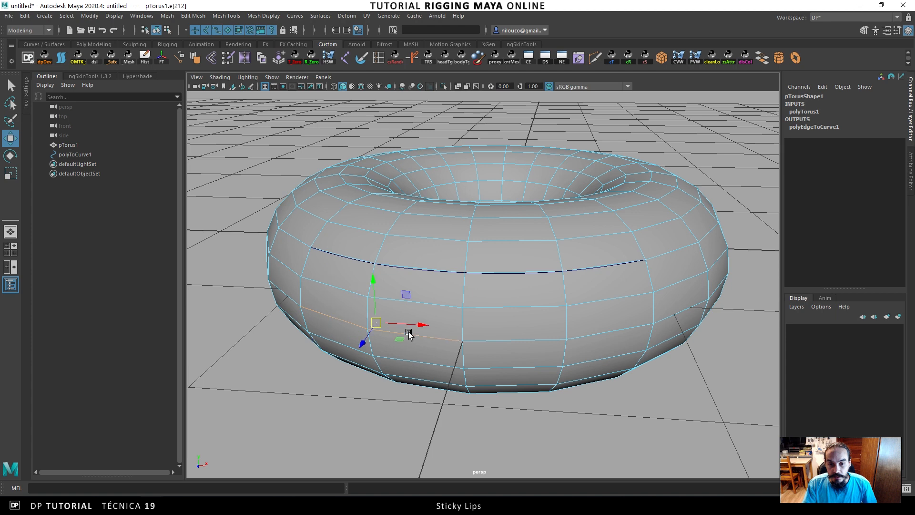
shift+click(496, 341)
shift+click(588, 335)
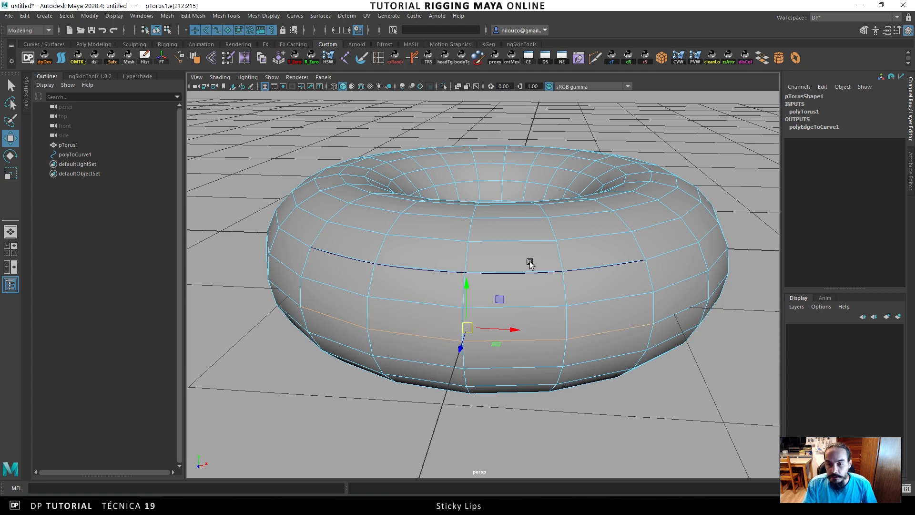
alt+drag(529, 261, 478, 251)
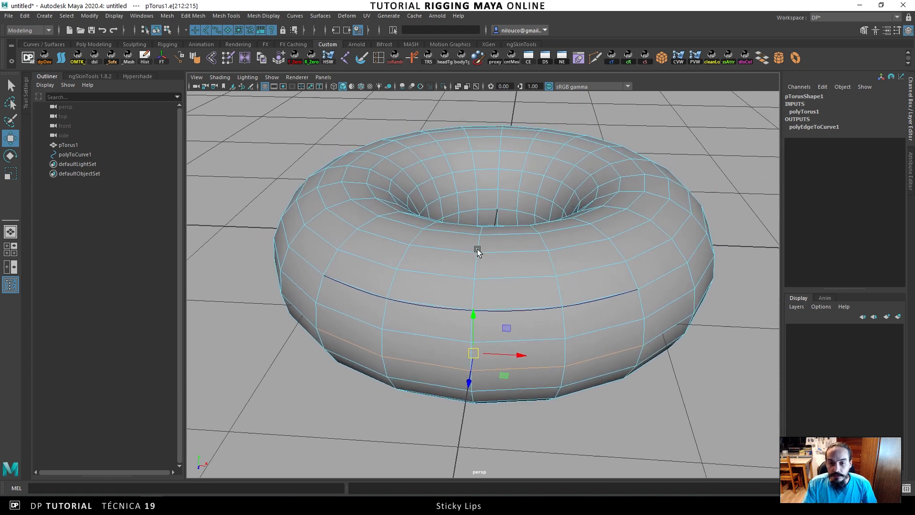
Convert the selected lower row of edges to a second curve using Polygon Edges to Curve.
click(89, 15)
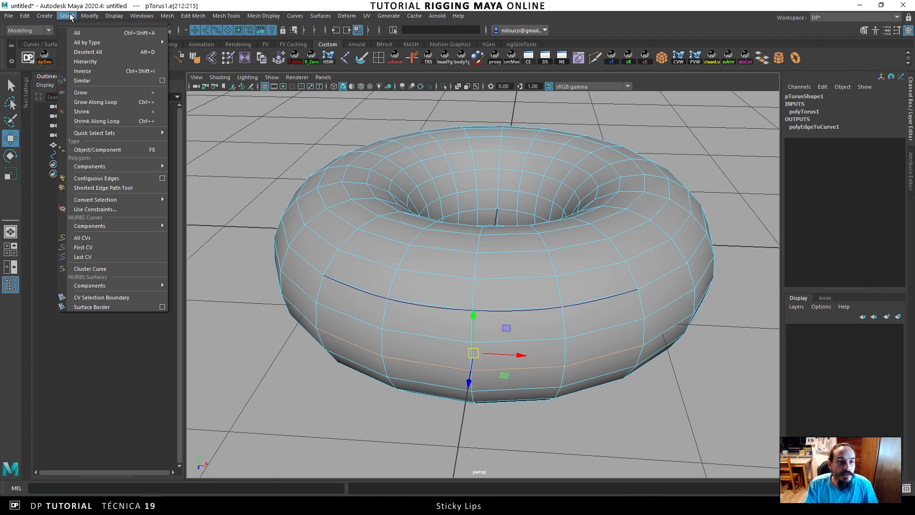
mouse_move(135, 248)
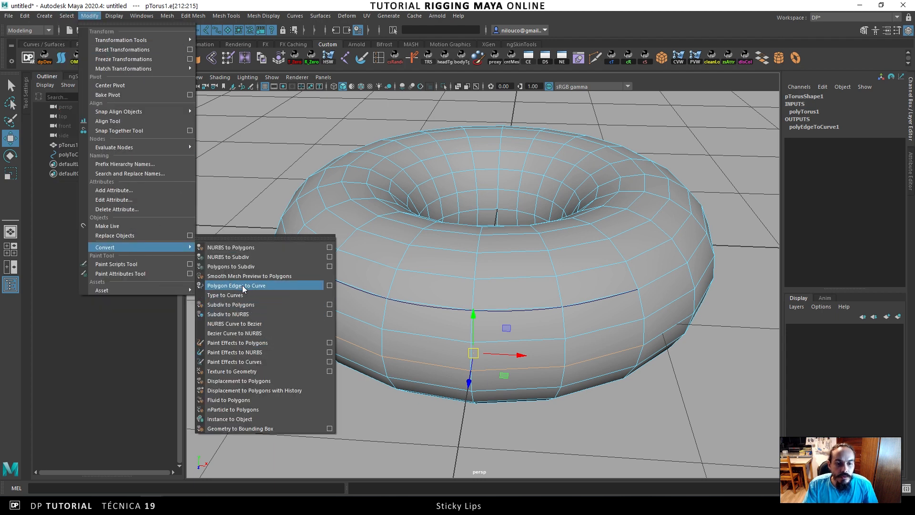
click(264, 286)
alt+drag(345, 286, 379, 352)
Rename the upper curve, polyToCurve1, as First_Orig_Crv.
click(105, 155)
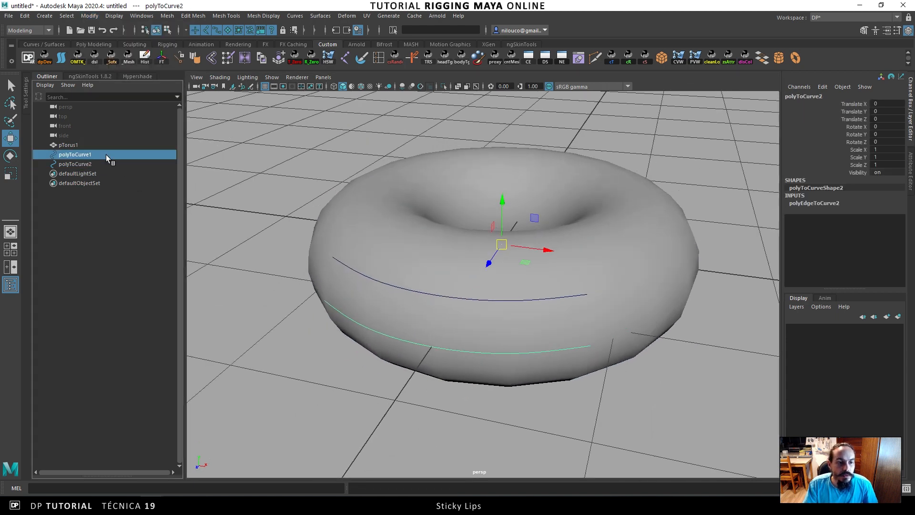
click(94, 146)
double_click(97, 155)
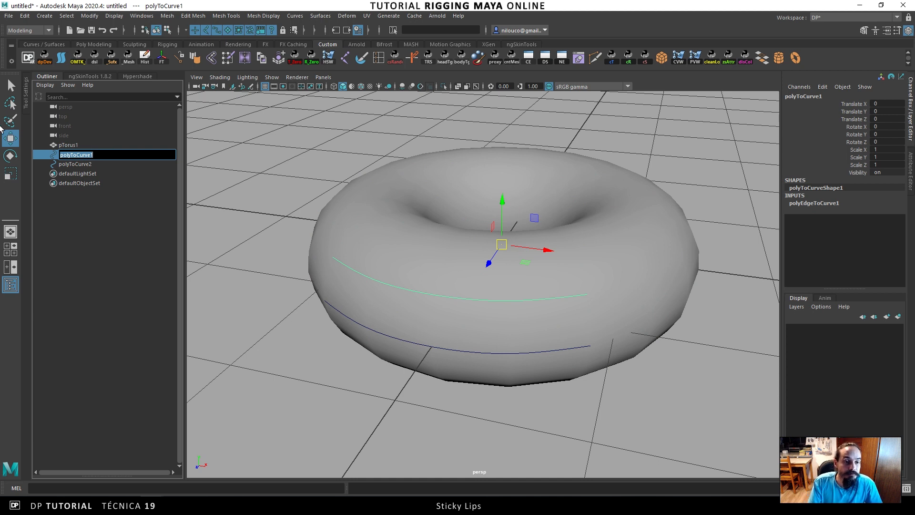
text(FirstCurve)
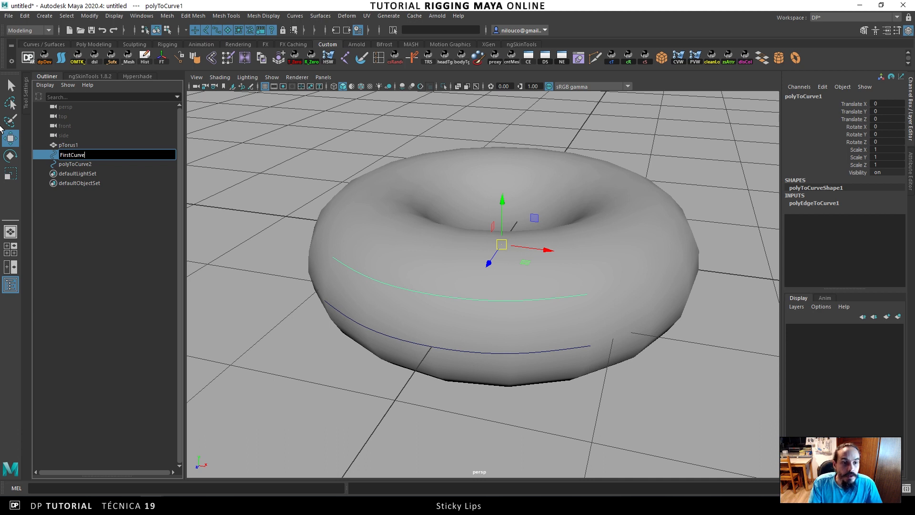
key(BackSpace)
key(BackSpace)
key(BackSpace)
key(BackSpace)
key(BackSpace)
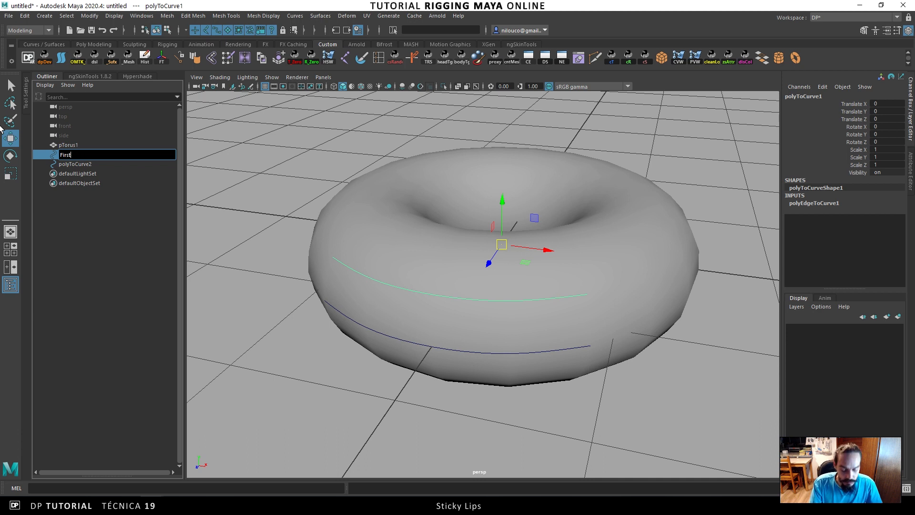
key(ctrl+a)
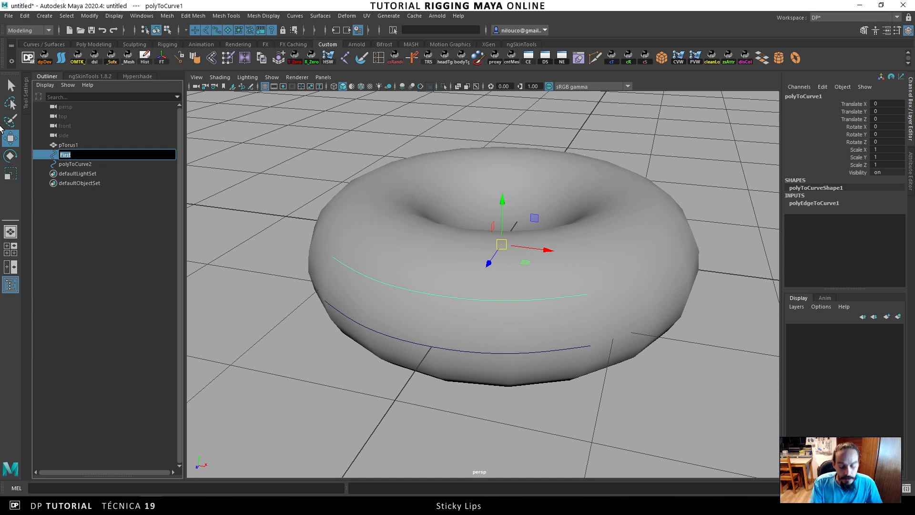
key(End)
text(_Orgi)
key(BackSpace)
text(ig_Crv)
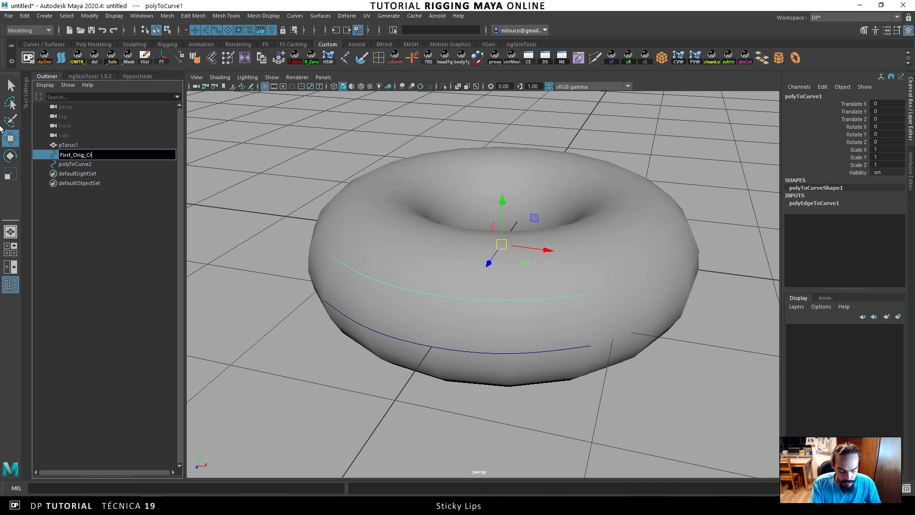
key(Return)
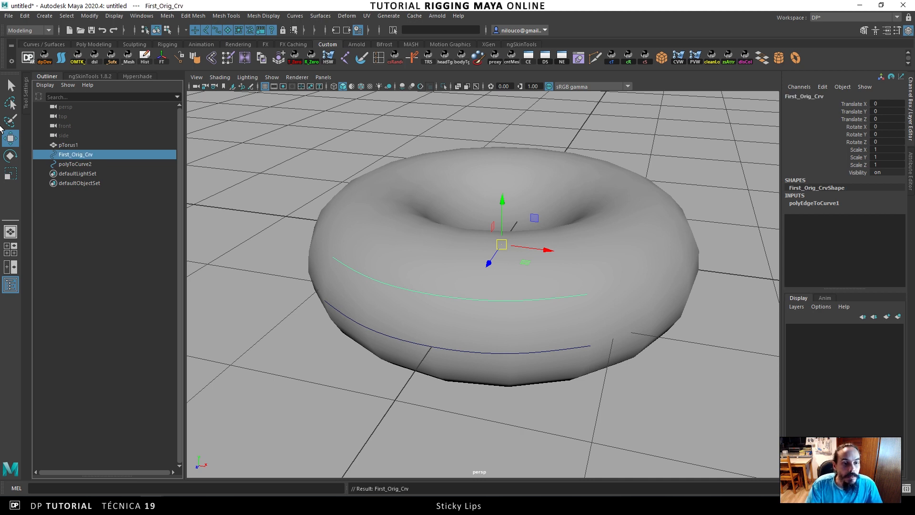
Rename the lower curve, polyToCurve2, as Second_Orig_Crv.
double_click(91, 165)
text(second)
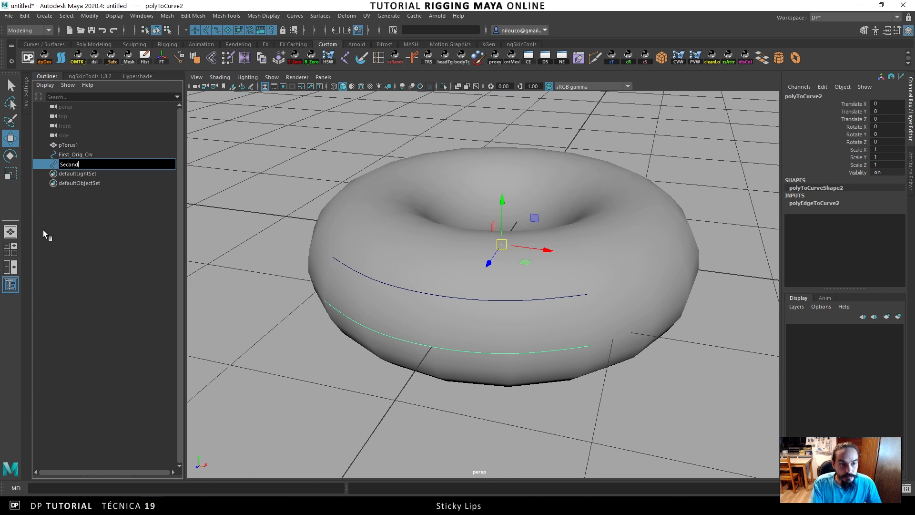
text(_Orig)
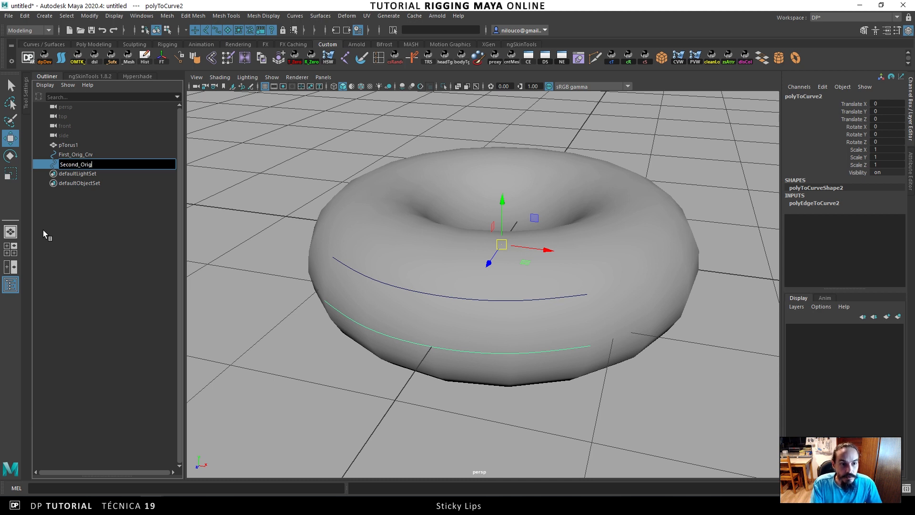
text(_C)
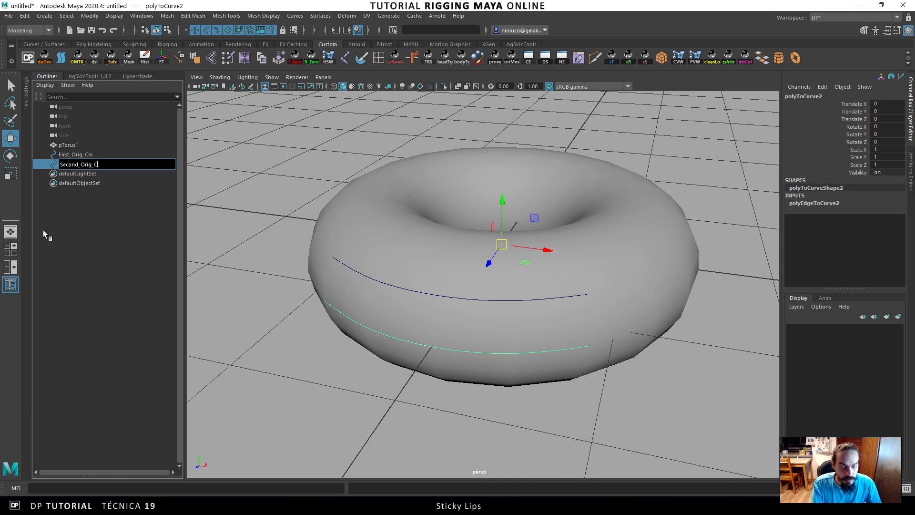
text(rv)
key(Return)
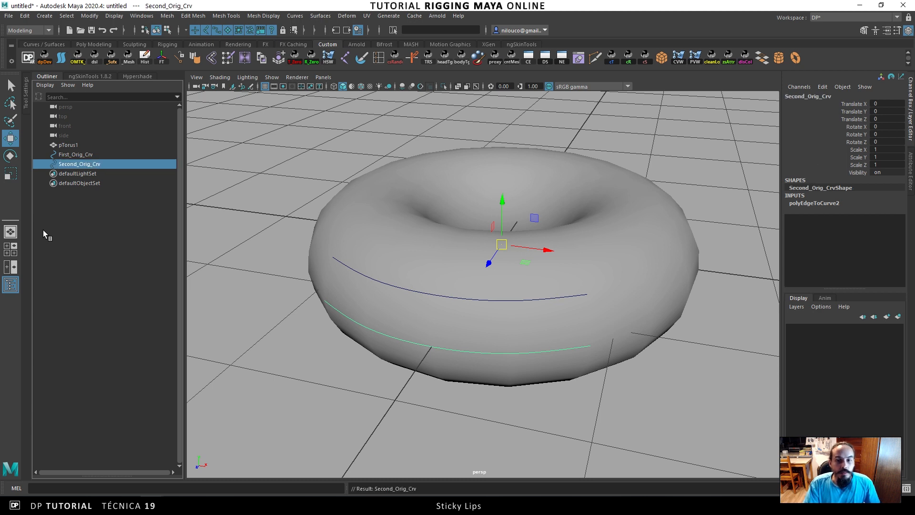
Rename the torus object pTorus1 as Torus_Mesh.
click(417, 319)
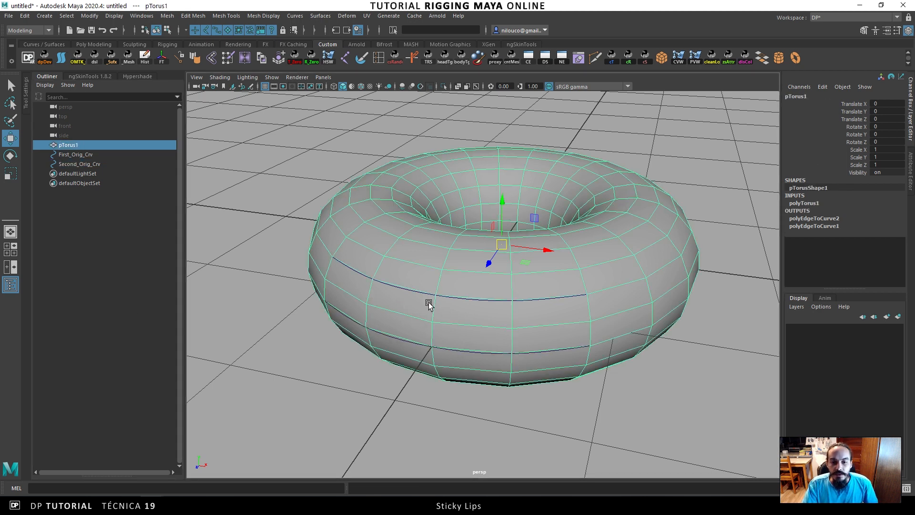
double_click(68, 143)
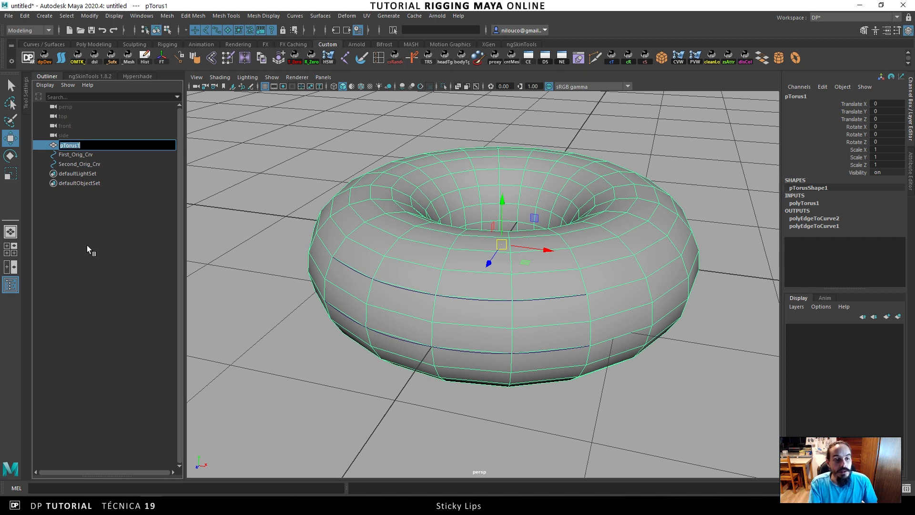
text(Torus)
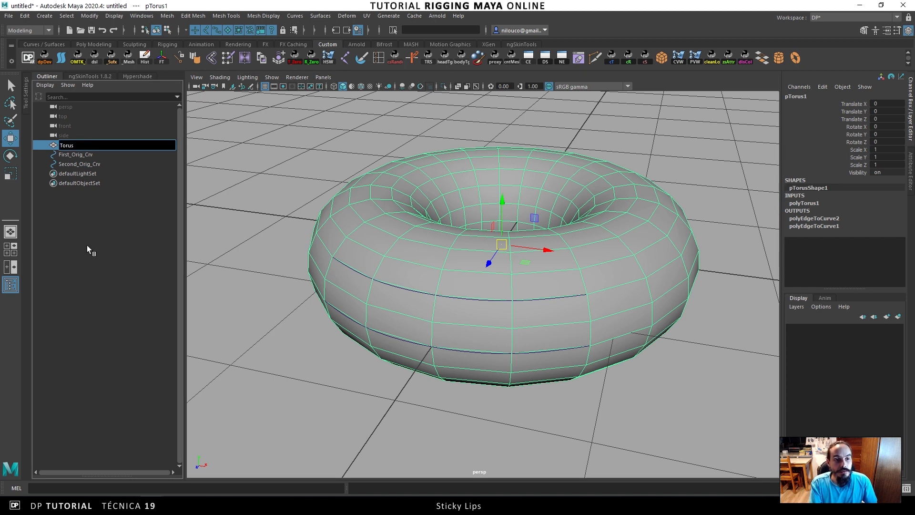
text(_Mesh)
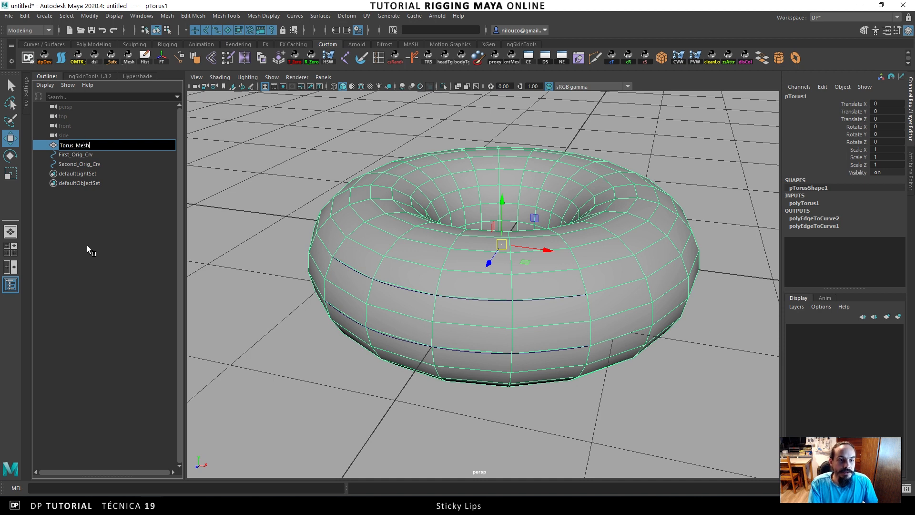
key(Return)
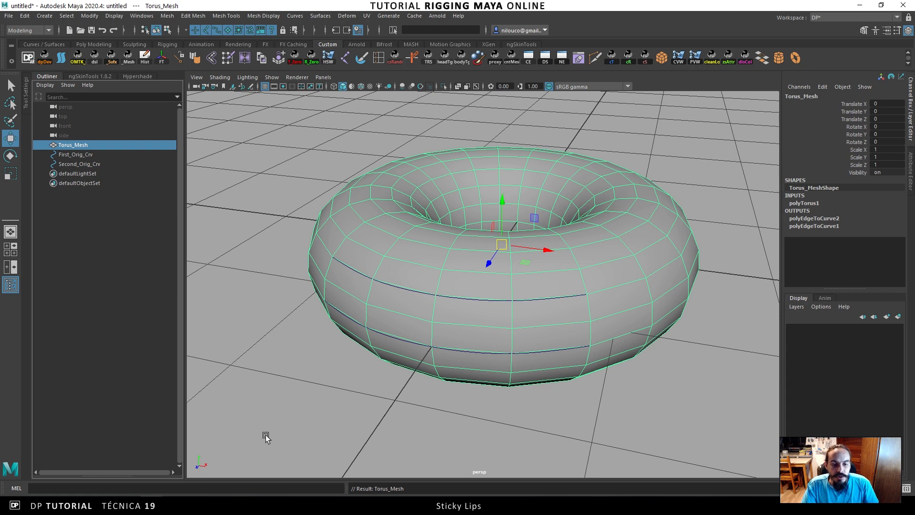
Check the curve-direction item in the Notepad++ outline, and back in Maya isolate First_Orig_Crv and Second_Orig_Crv in the viewport.
click(315, 505)
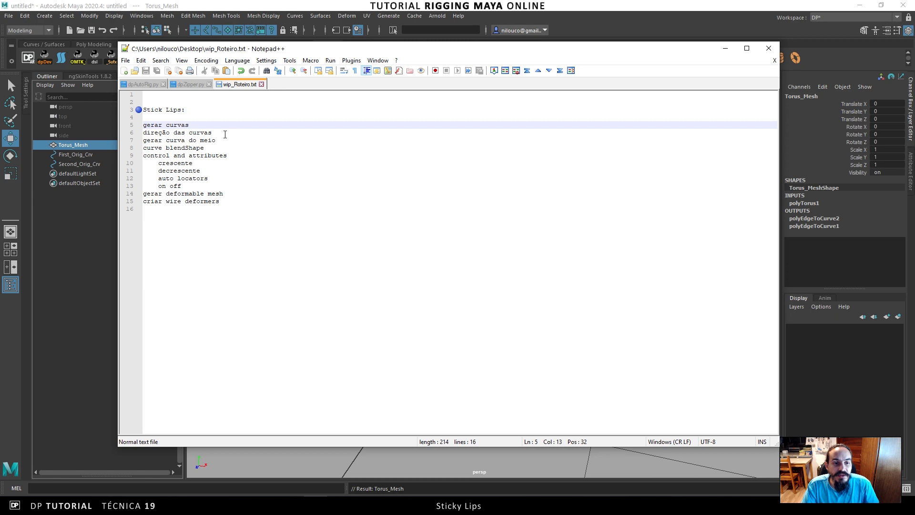
click(236, 133)
click(71, 153)
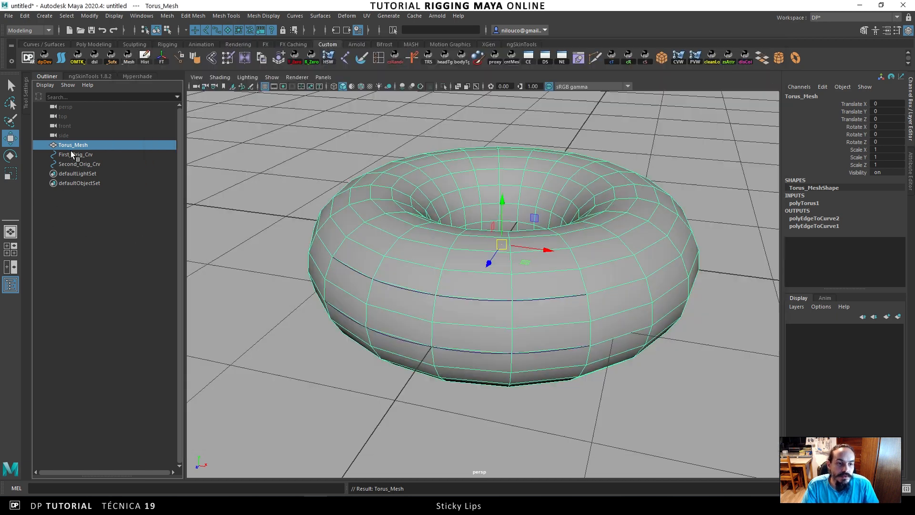
ctrl+click(95, 164)
alt+drag(438, 273, 459, 284)
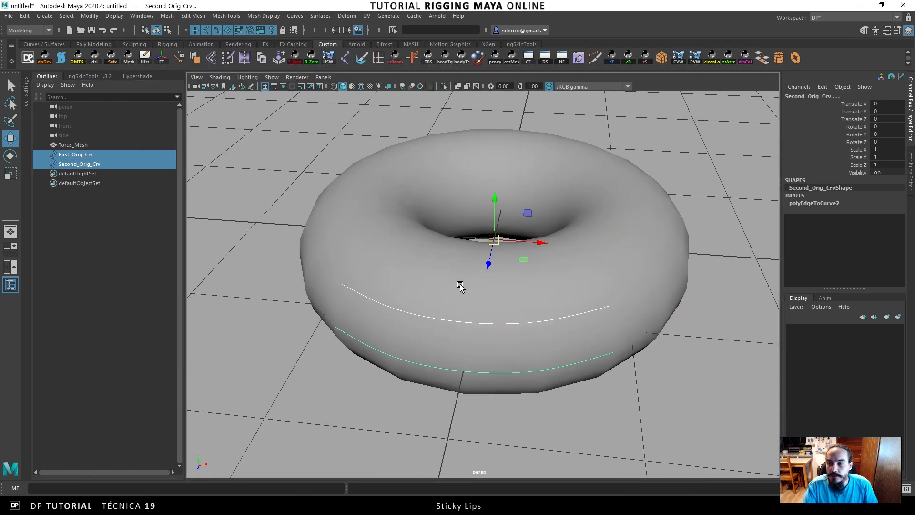
click(535, 322)
alt+drag(535, 322, 549, 325)
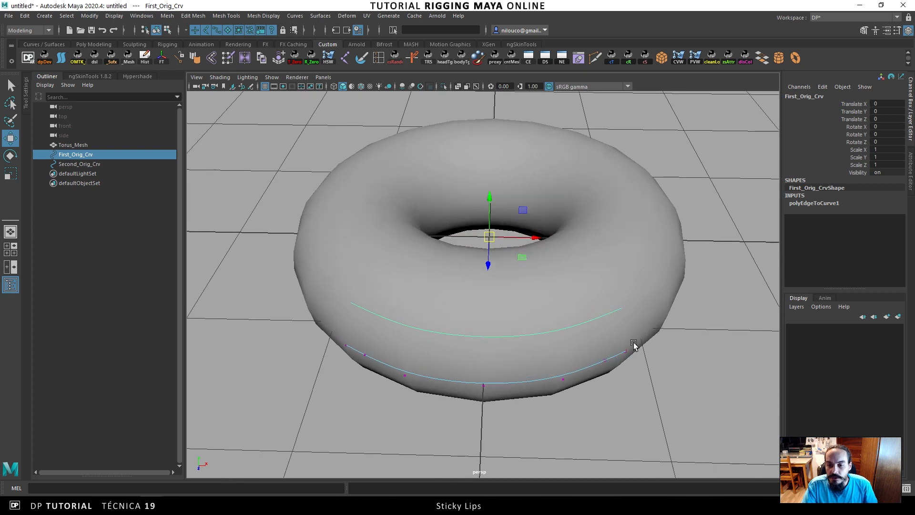
ctrl+click(83, 164)
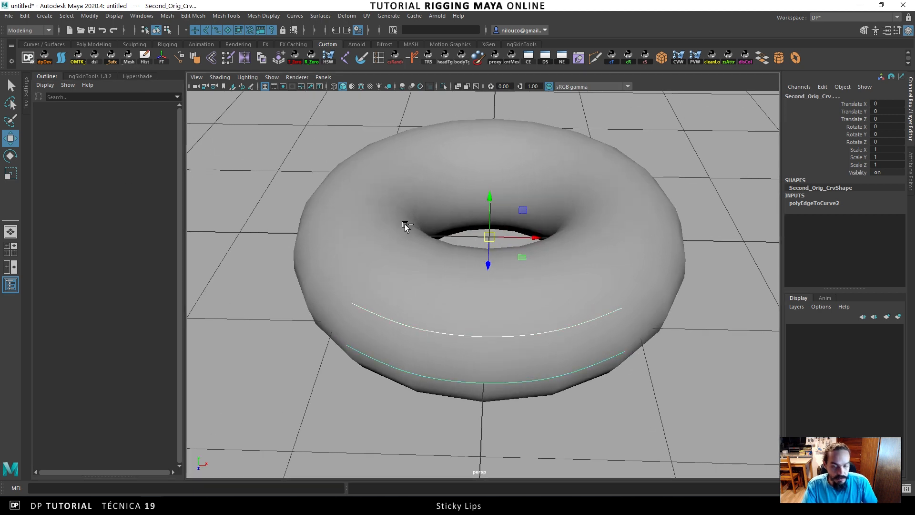
key(ctrl+1)
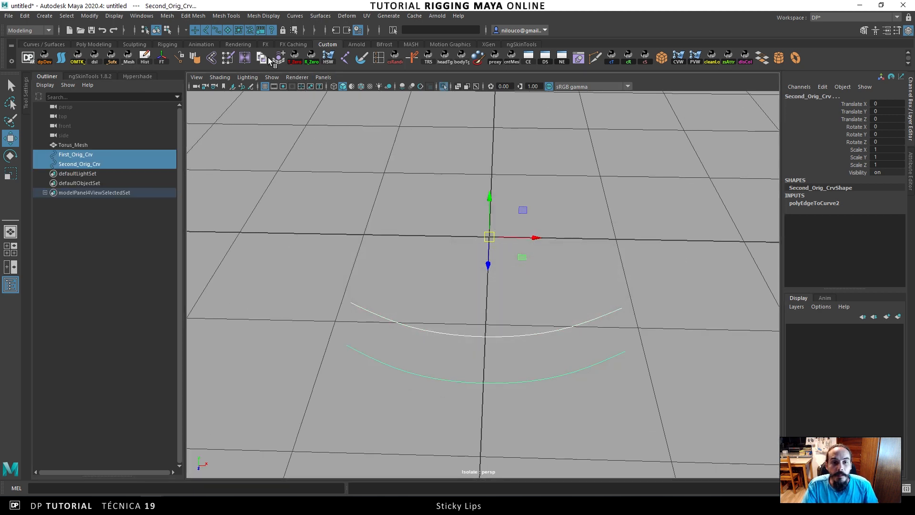
Display the control vertices of both curves in component mode and compare their start and end points to check the curve directions.
click(167, 30)
alt+drag(417, 292, 453, 308)
drag(610, 247, 670, 352)
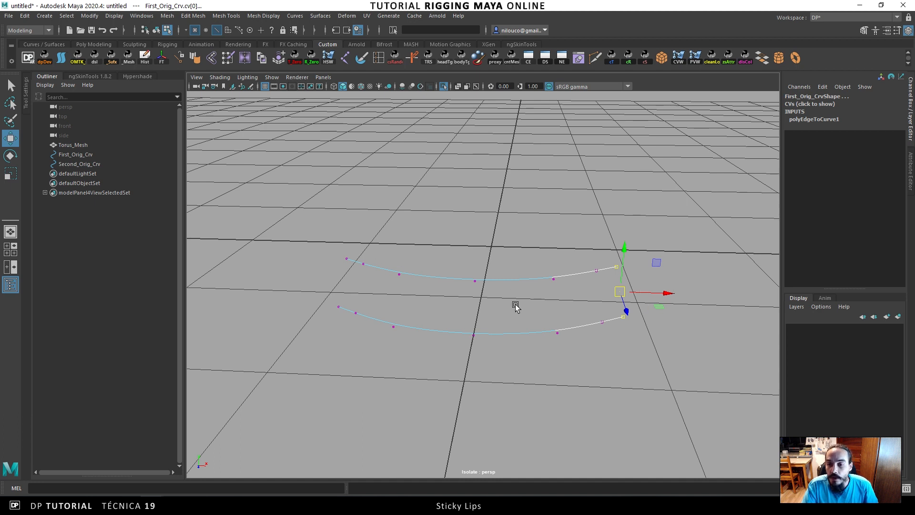
alt+middle_drag(514, 306, 517, 317)
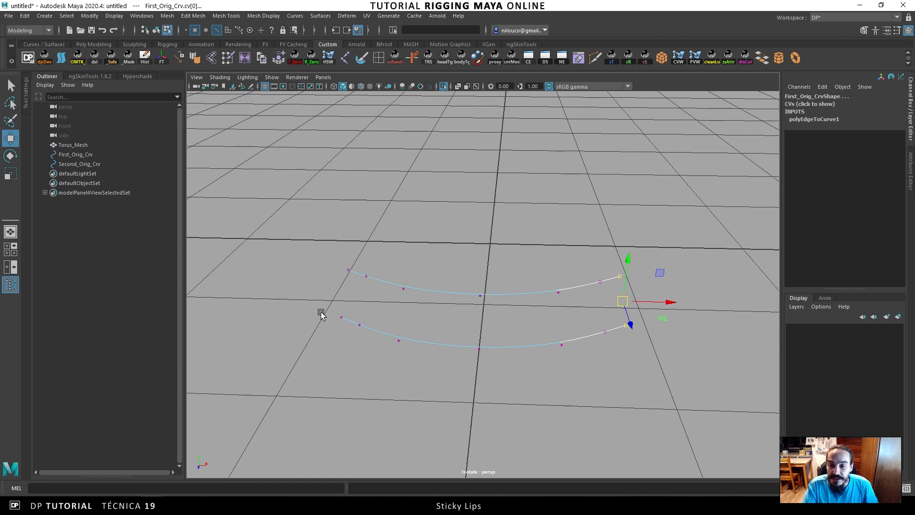
click(348, 270)
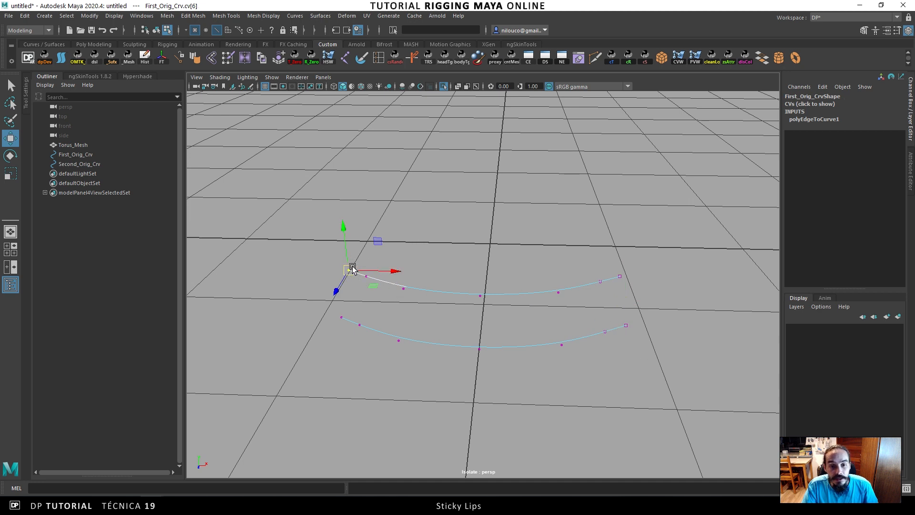
drag(617, 321, 646, 351)
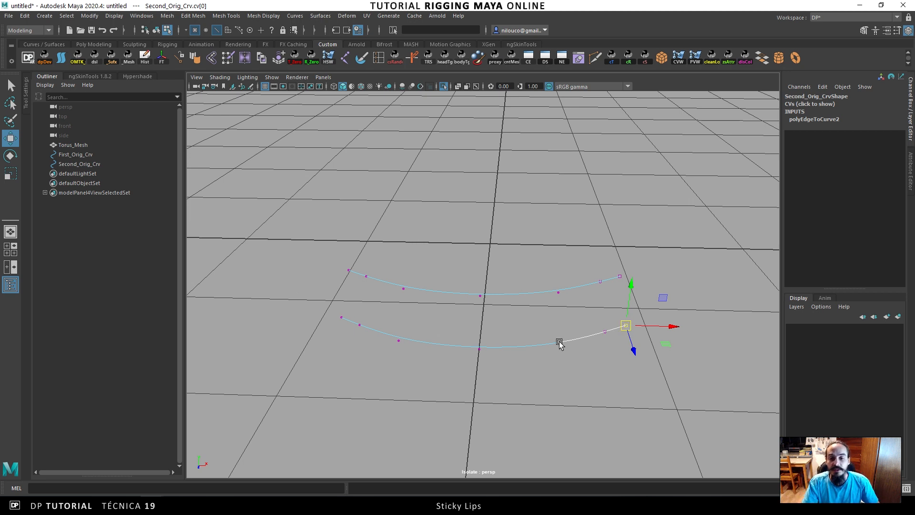
Return to object mode, select Second_Orig_Crv and review the curve editing commands for Reverse Direction without applying any.
key(F8)
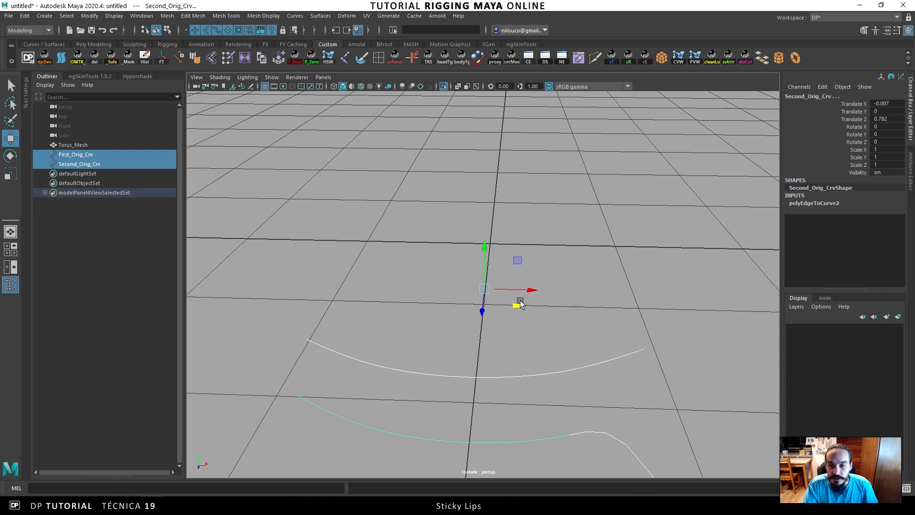
click(531, 337)
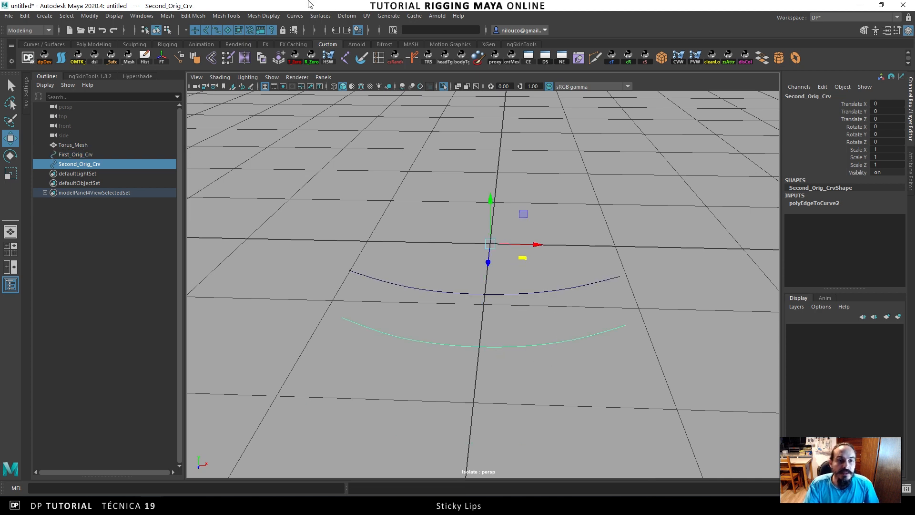
click(294, 16)
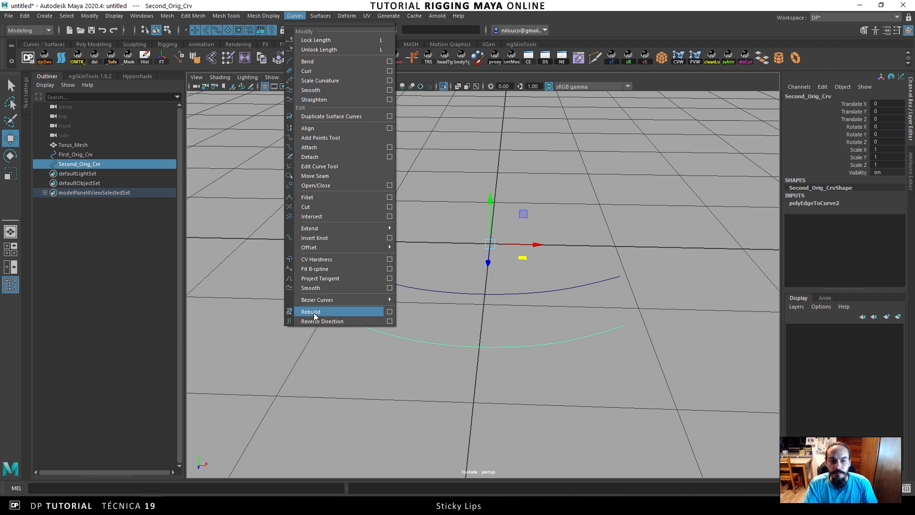
click(570, 310)
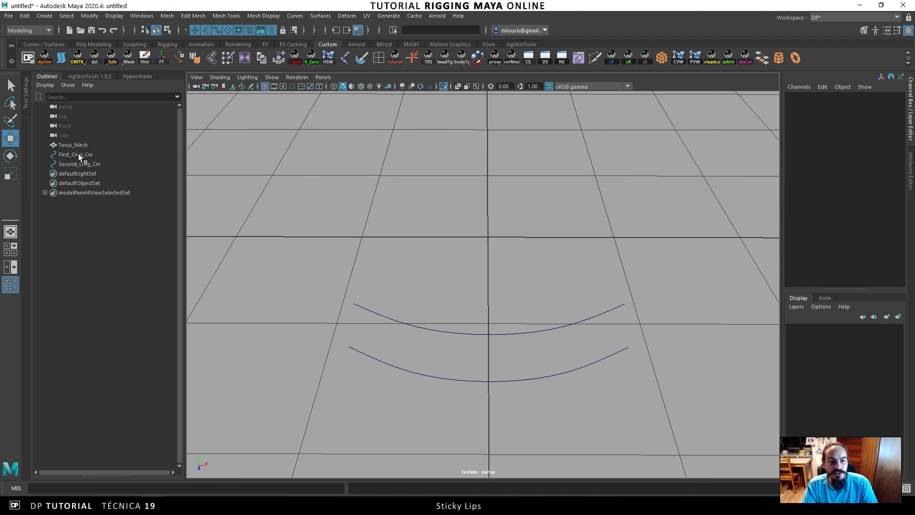
Select both original curves and consult the middle-curve item, "gerar curva do meio", in the Notepad++ outline before returning to Maya.
click(80, 155)
ctrl+click(80, 164)
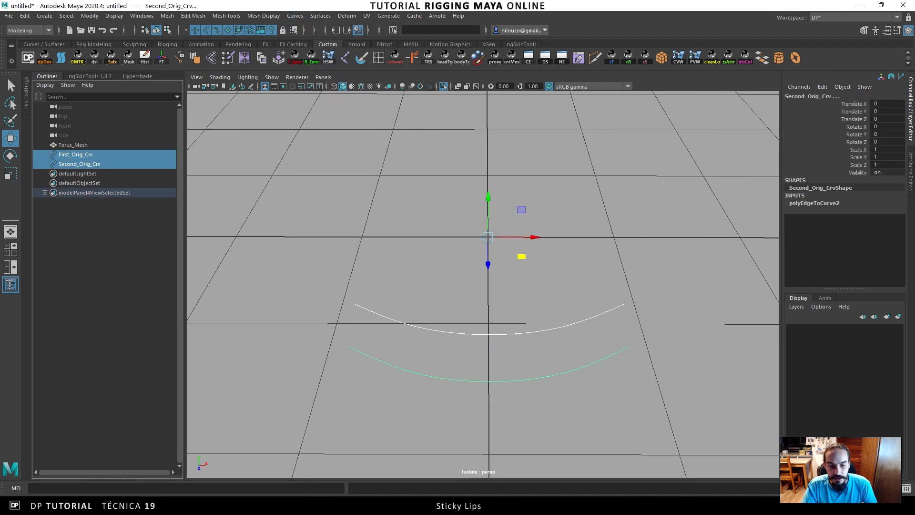
key(alt+Tab)
click(235, 139)
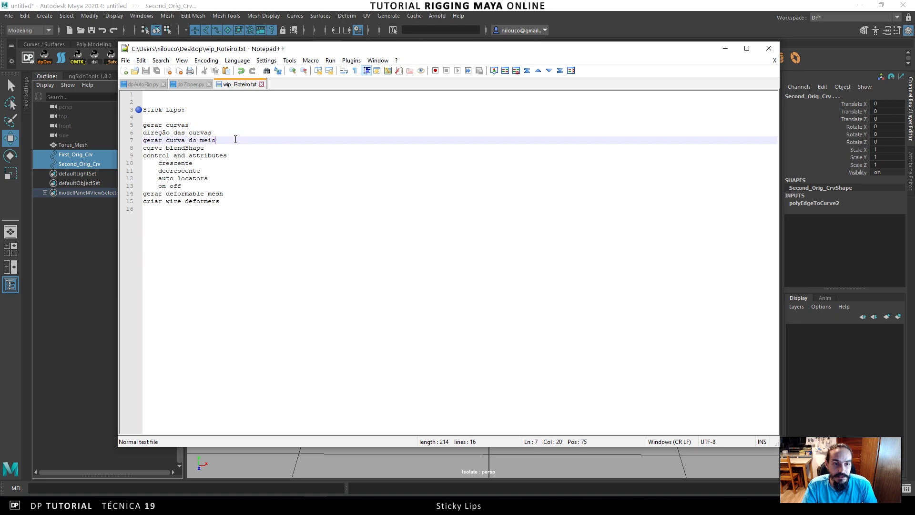
click(274, 9)
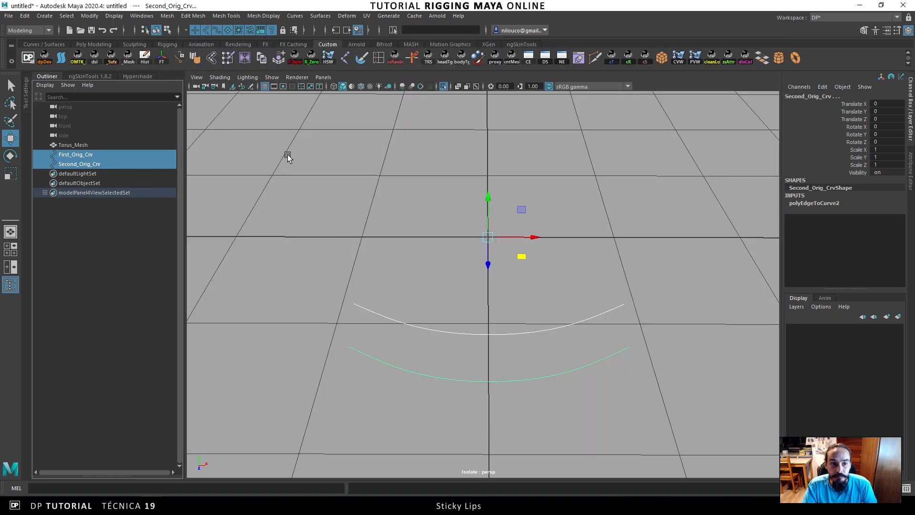
Duplicate First_Orig_Crv and rename the copy as Middle_Crv.
click(89, 156)
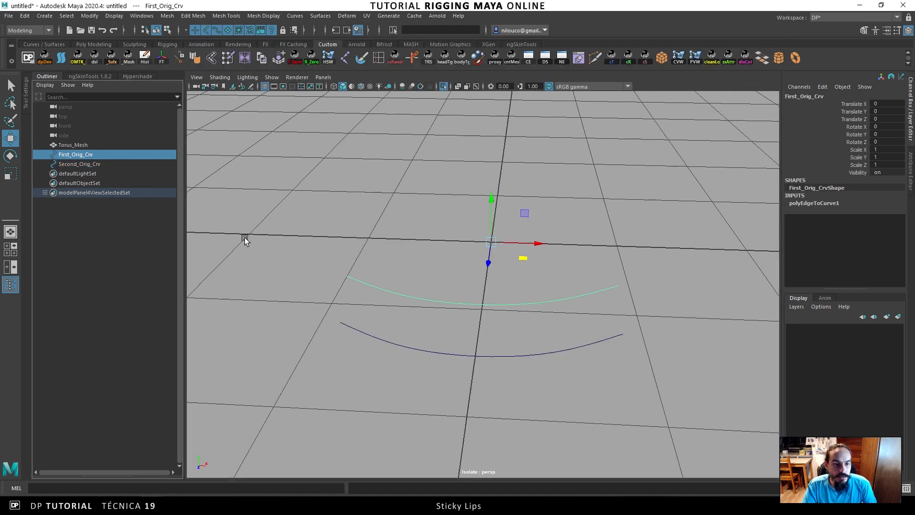
key(ctrl+d)
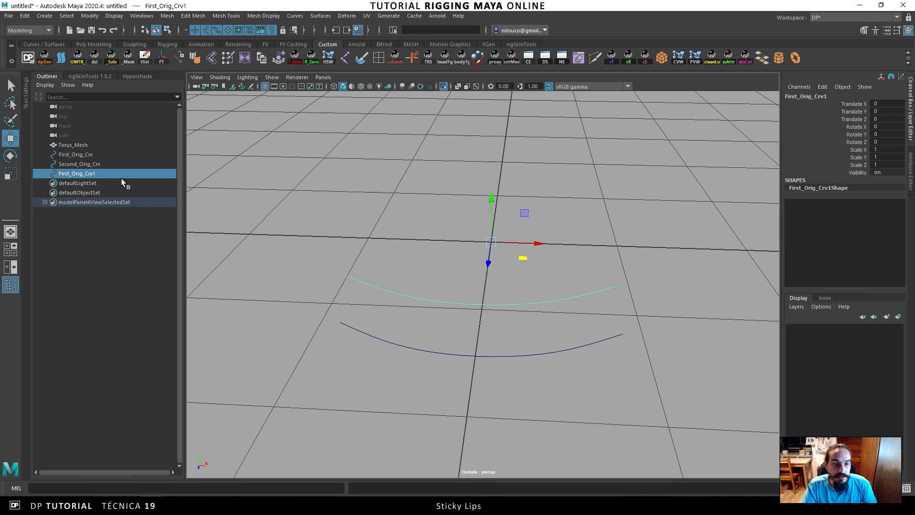
double_click(108, 173)
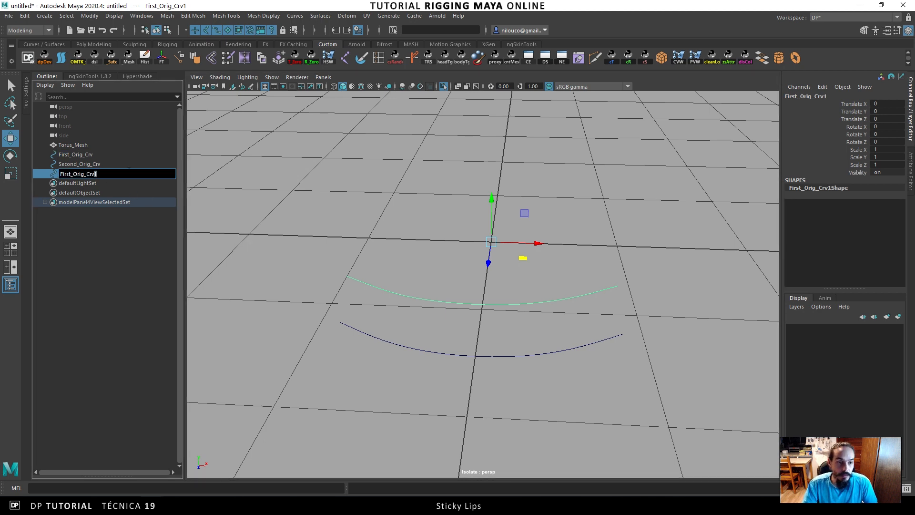
key(shift+Home)
text(Middle)
key(Return)
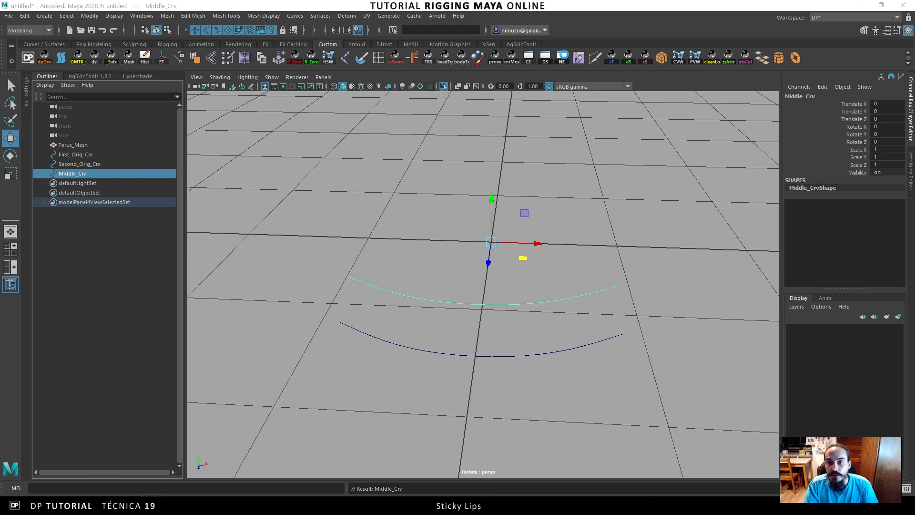
Open the Node Editor and graph First_Orig_Crv, Second_Orig_Crv and Middle_Crv with their shape nodes.
click(562, 57)
drag(406, 94, 485, 57)
click(414, 197)
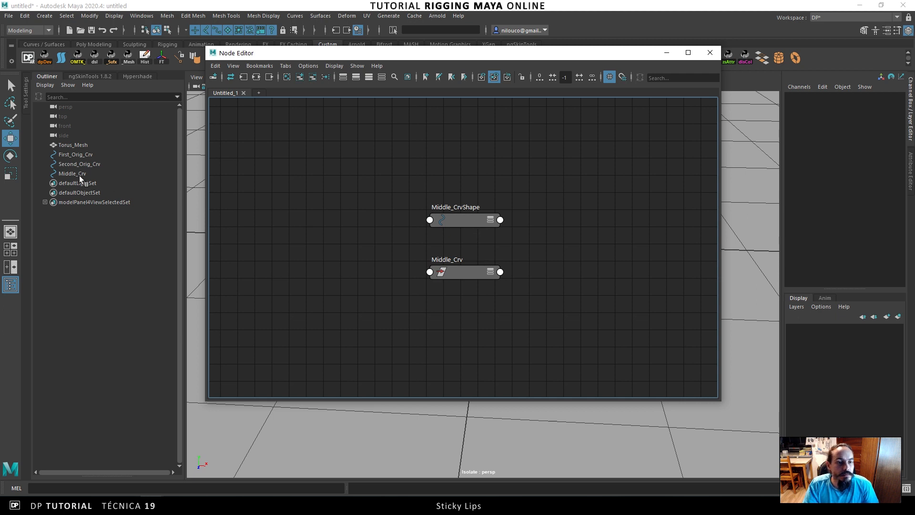
click(75, 154)
ctrl+click(79, 164)
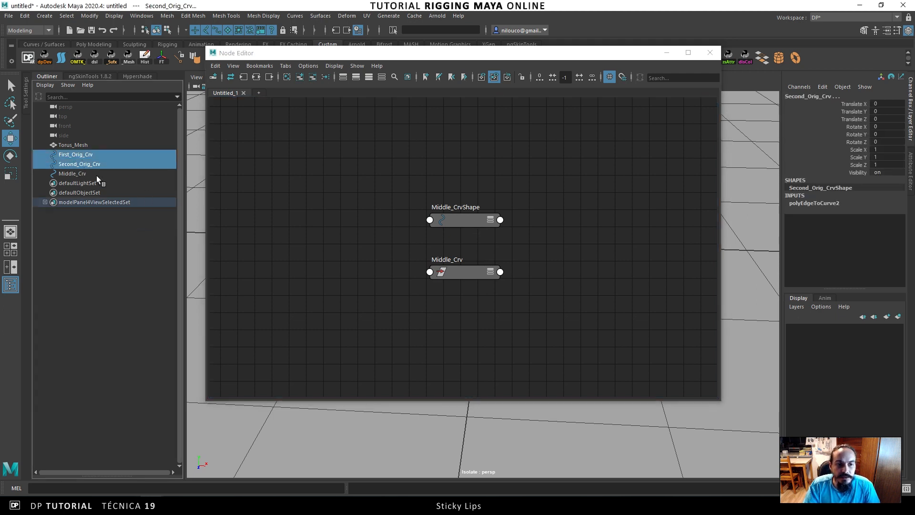
ctrl+click(91, 174)
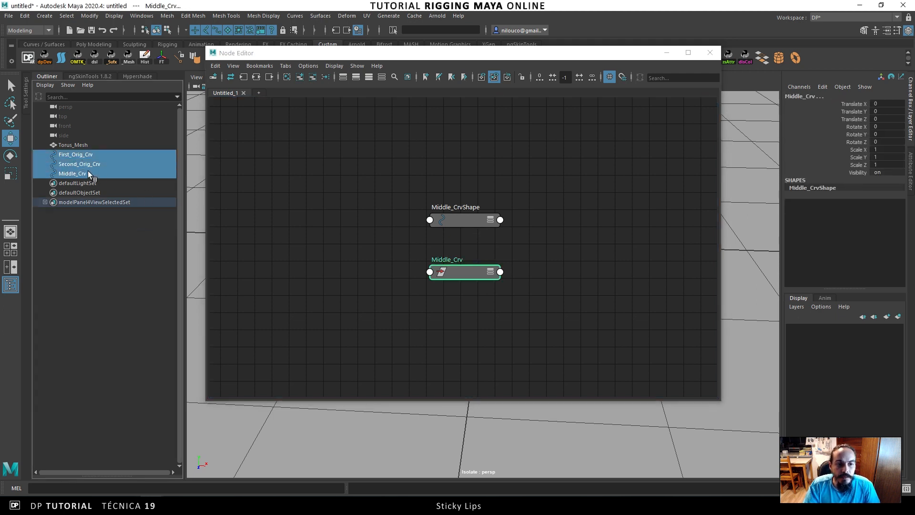
click(286, 77)
click(299, 76)
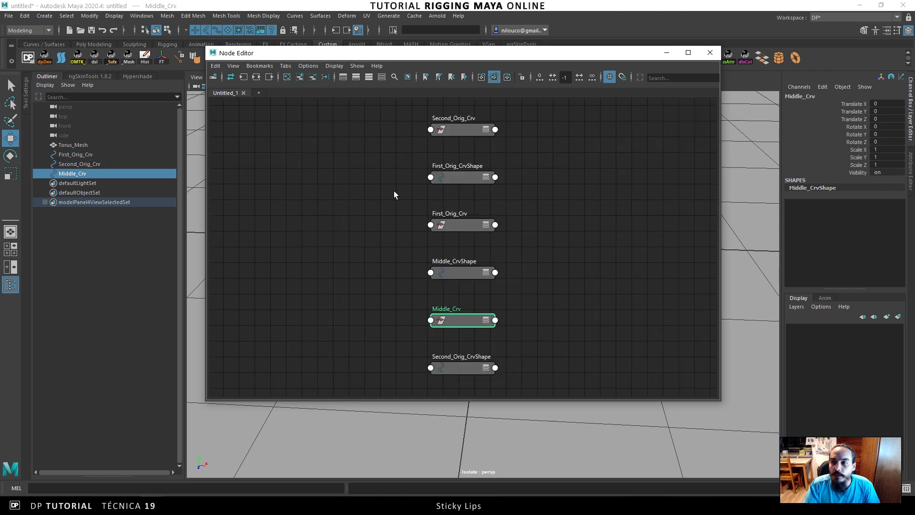
Arrange the graph so First_Orig_CrvShape and Second_Orig_CrvShape sit one above the other, just before Middle_CrvShape.
click(537, 305)
drag(463, 271, 573, 218)
click(467, 174)
drag(467, 174, 574, 166)
drag(564, 215, 655, 193)
drag(436, 368, 555, 232)
alt+middle_drag(555, 232, 411, 241)
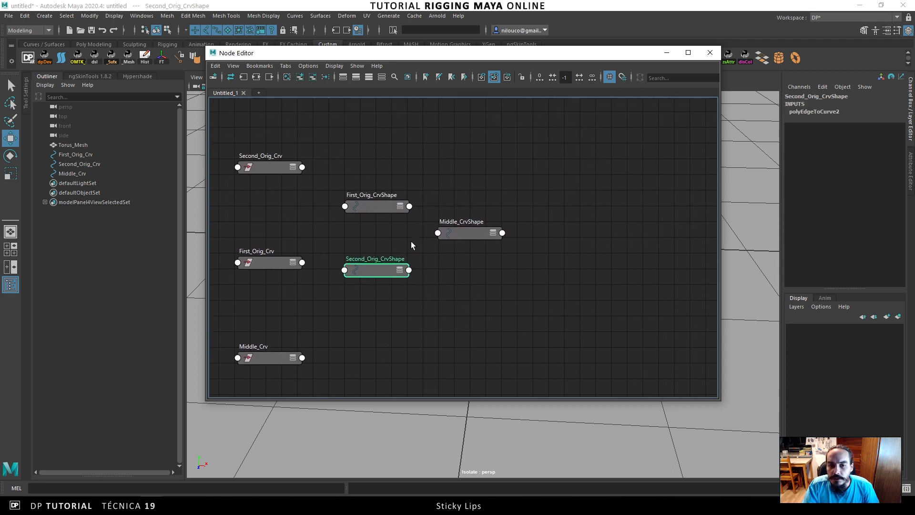
Create an avgCurves node in the Node Editor.
scroll(410, 241, up, 4)
alt+middle_drag(523, 276, 467, 238)
scroll(497, 264, down, 2)
click(420, 284)
key(Tab)
text(avgCu)
key(Return)
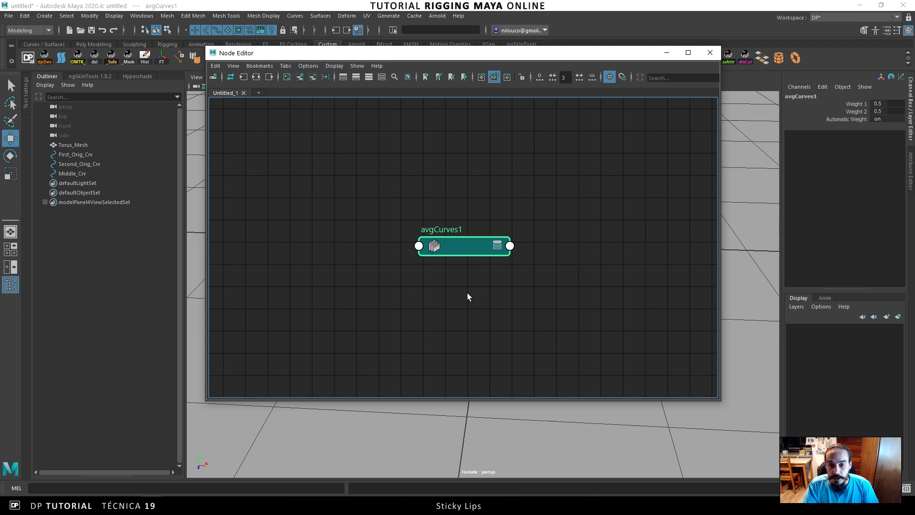
Graph the shape nodes of First_Orig_Crv, Second_Orig_Crv and Middle_Crv with their connections, and place Middle_CrvShape well after the two original shapes.
click(466, 290)
drag(98, 157, 84, 173)
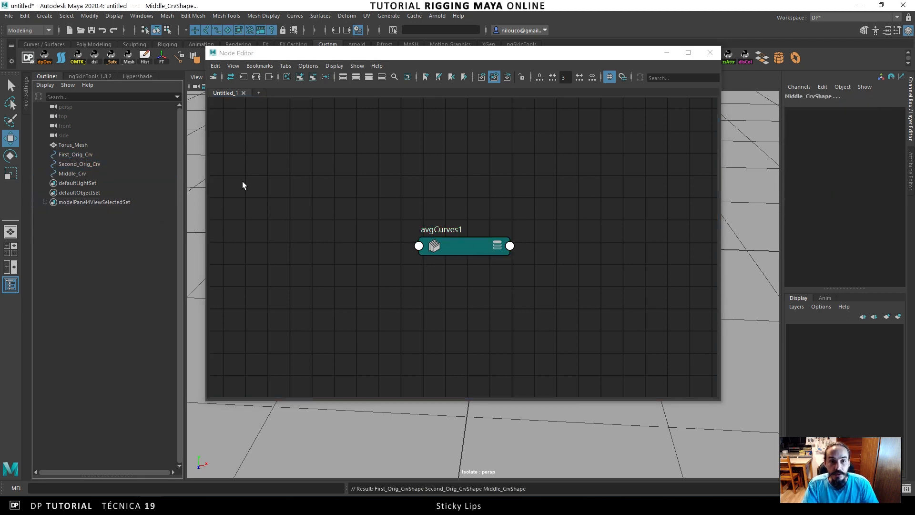
click(300, 77)
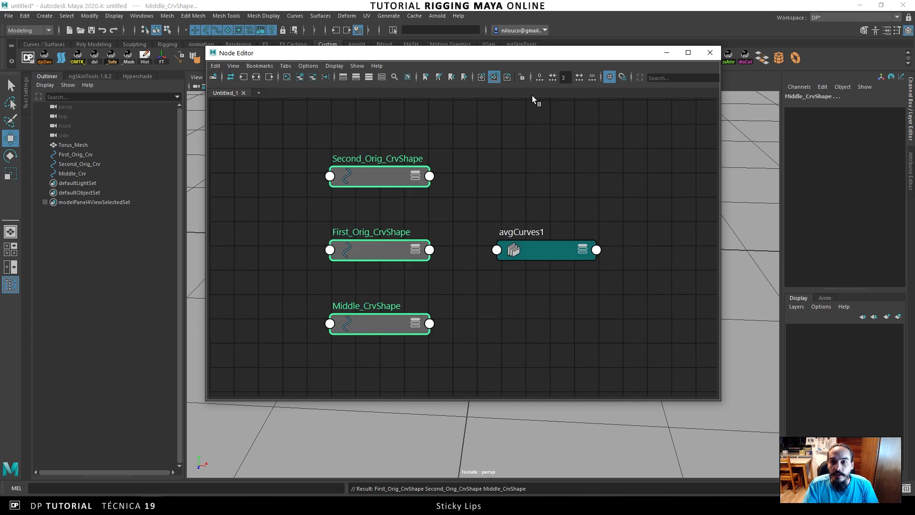
click(523, 77)
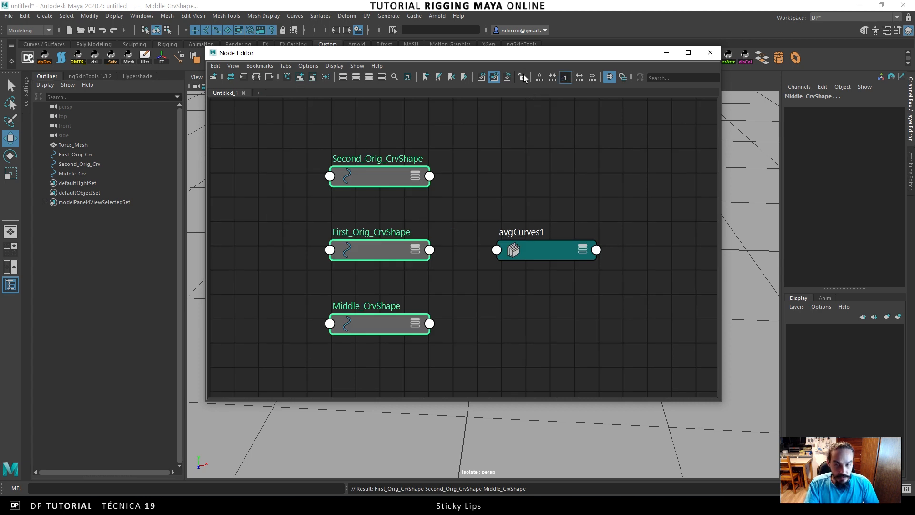
alt+middle_drag(427, 207, 292, 218)
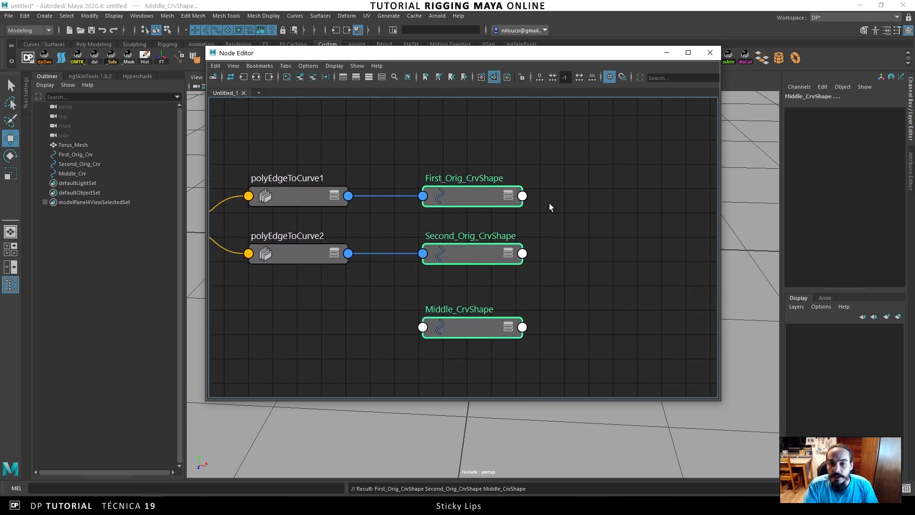
alt+middle_drag(545, 232, 501, 244)
click(500, 244)
drag(343, 330, 591, 231)
alt+middle_drag(592, 231, 561, 224)
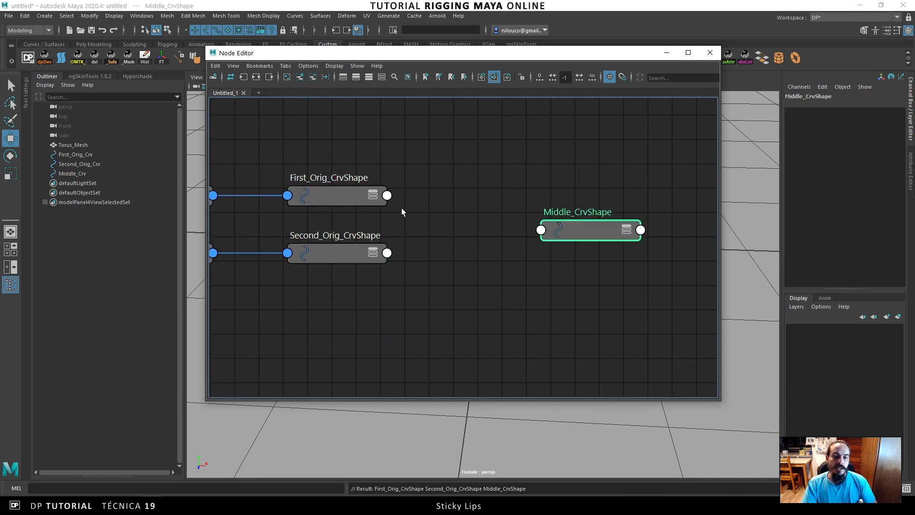
Temporarily list non-DAG nodes in the Outliner to add the avgCurves node to the graph, placing it between the original shapes and Middle_CrvShape.
click(472, 194)
click(80, 239)
right_click(80, 238)
click(93, 246)
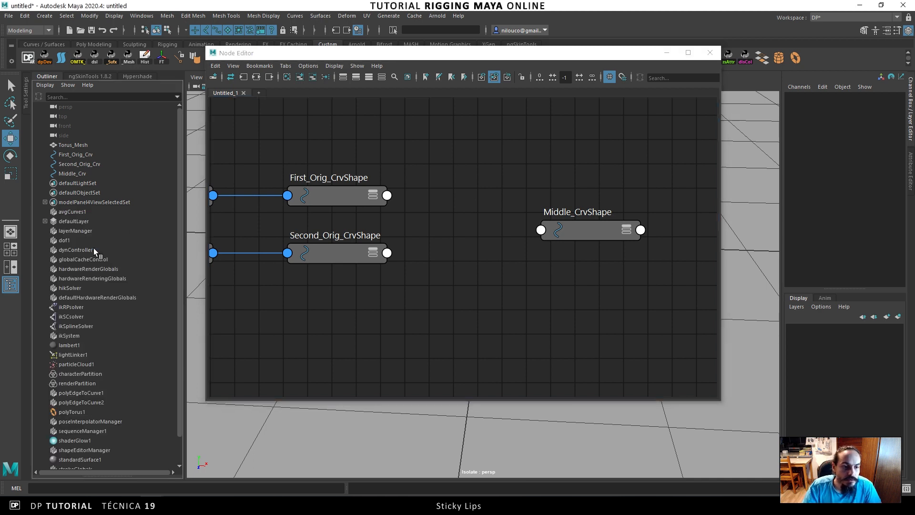
click(77, 211)
middle_drag(76, 213, 495, 236)
right_click(82, 175)
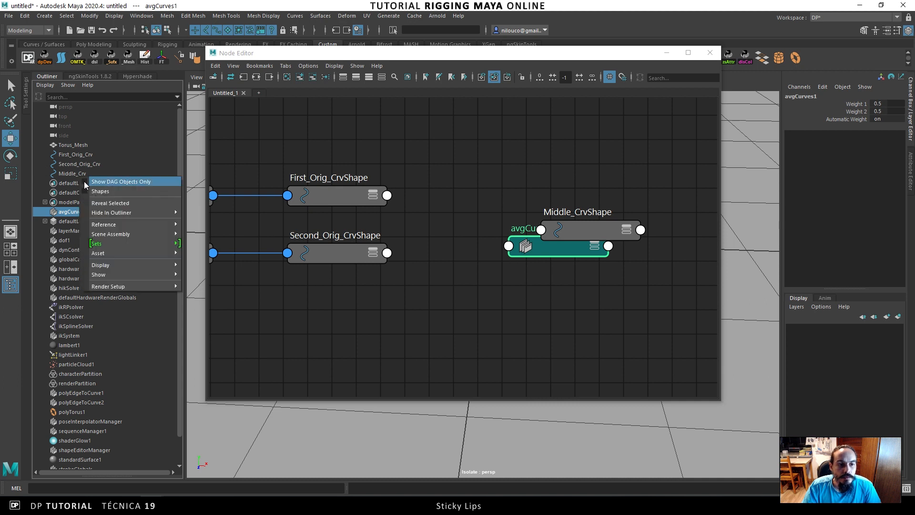
click(86, 183)
drag(572, 249, 487, 253)
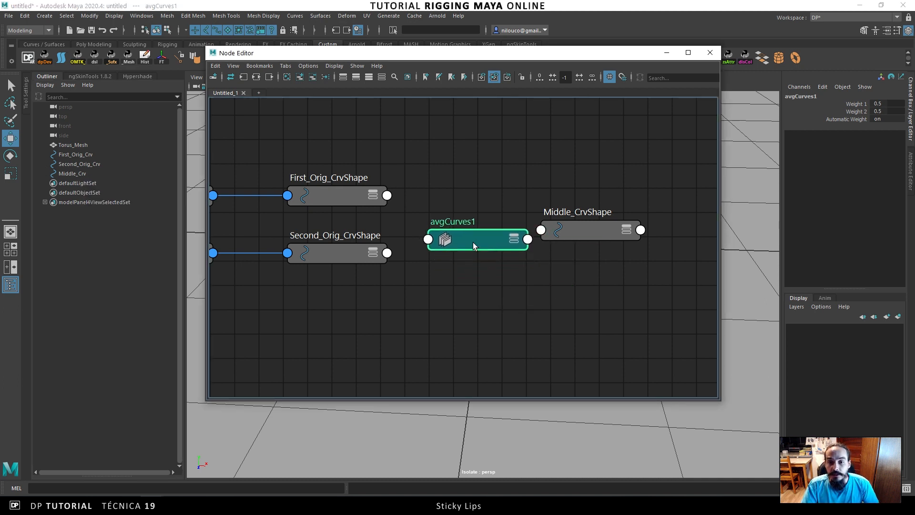
Show all attributes of the avgCurves node and space the surrounding curve shape nodes around it.
key(3)
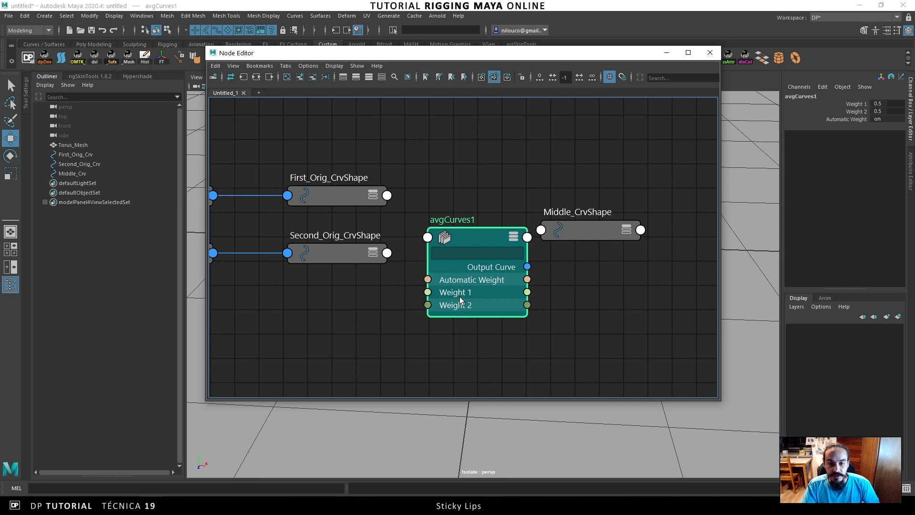
right_click(478, 238)
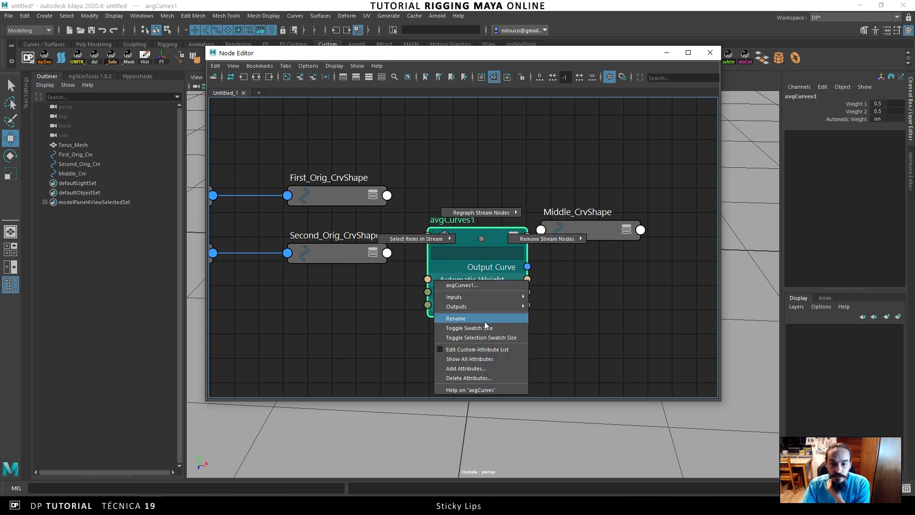
click(483, 358)
drag(480, 345, 488, 225)
drag(599, 236, 648, 210)
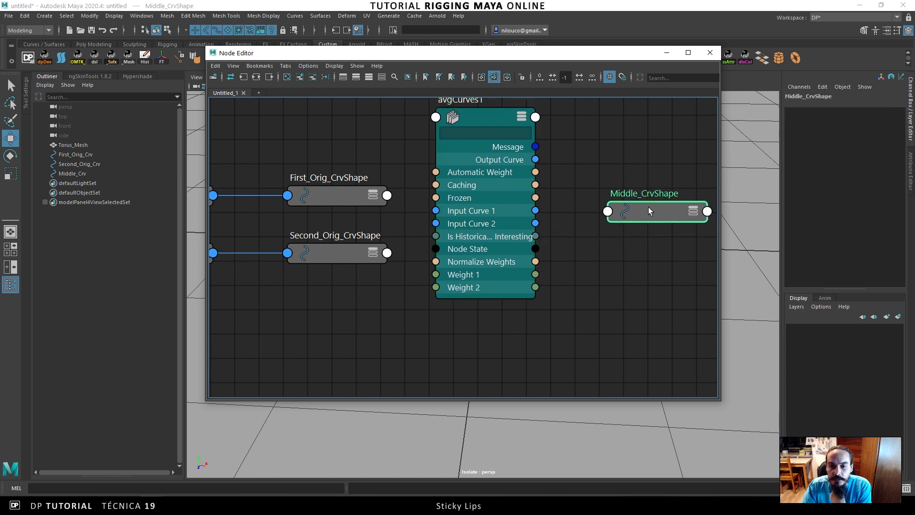
drag(350, 192, 344, 147)
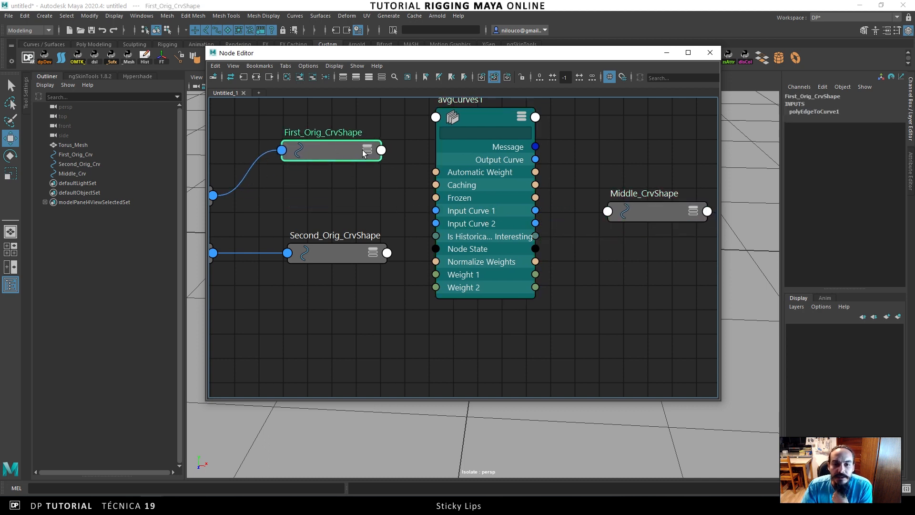
Connect World Space[0] of First_Orig_CrvShape to Input Curve 1 of the avgCurves node.
click(381, 150)
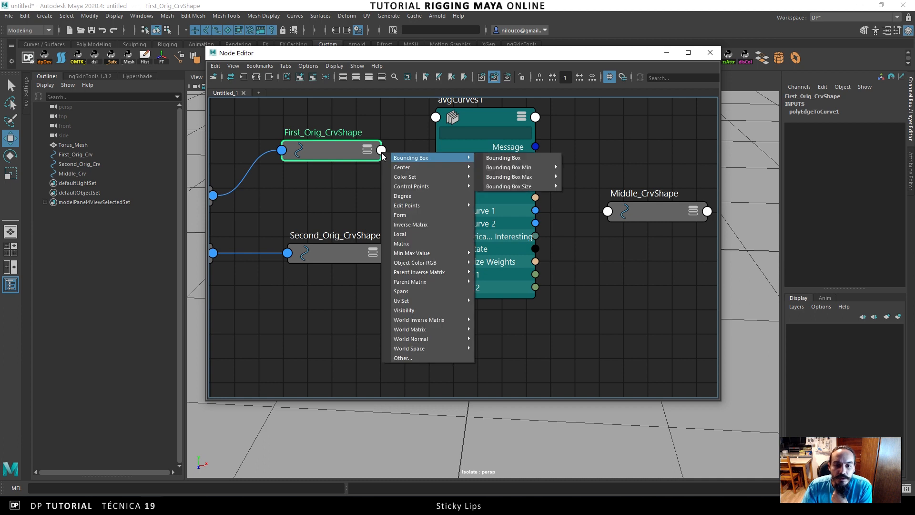
mouse_move(424, 349)
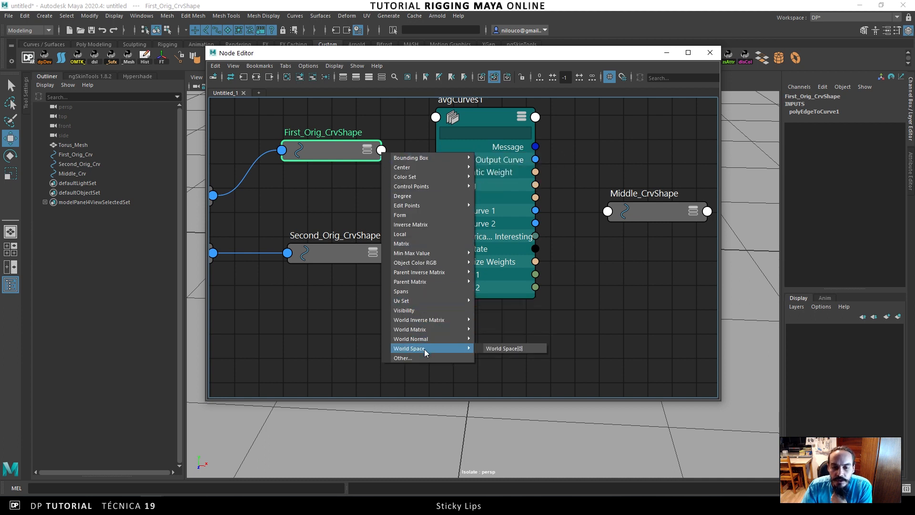
click(511, 348)
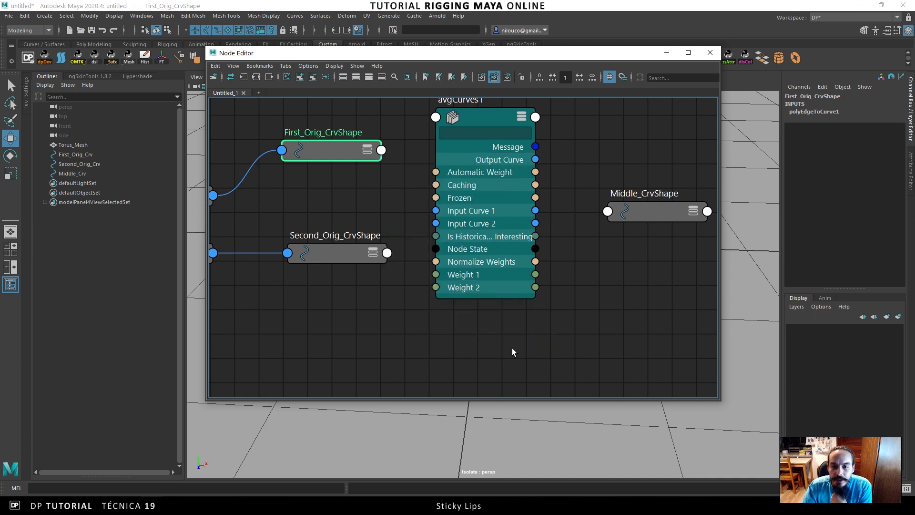
click(431, 210)
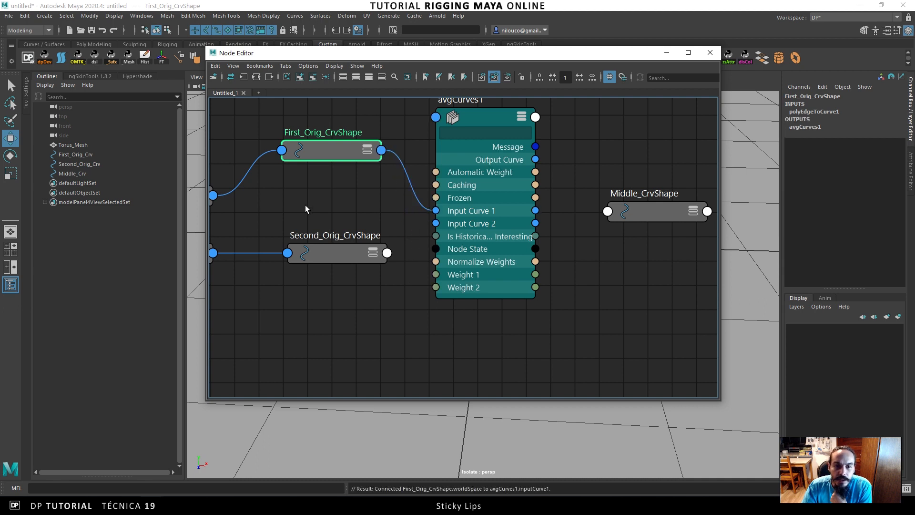
Connect World Space[0] of Second_Orig_CrvShape to Input Curve 2 of the avgCurves node.
drag(329, 247, 305, 254)
click(362, 260)
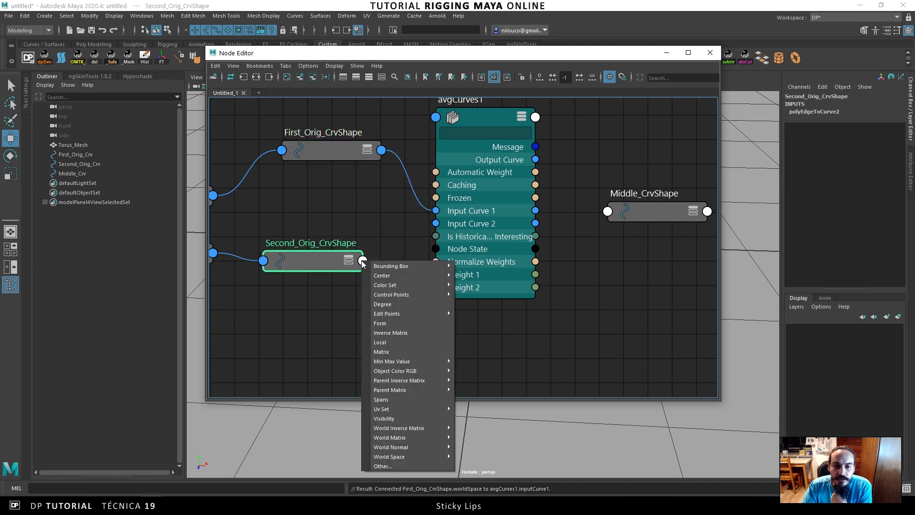
mouse_move(402, 456)
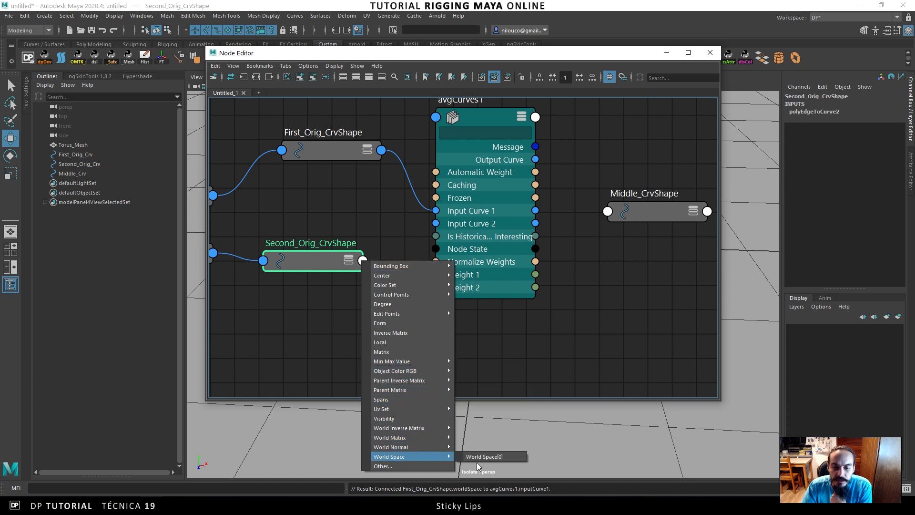
click(489, 456)
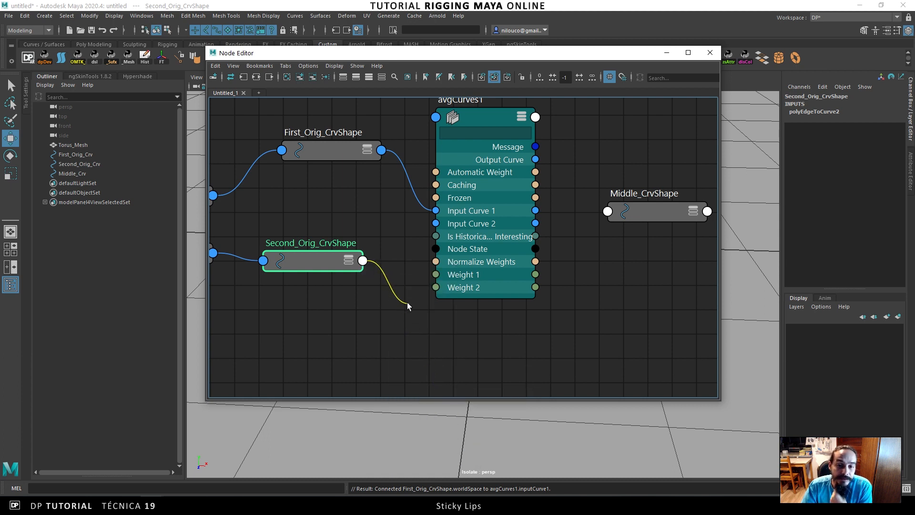
click(436, 224)
drag(473, 216, 487, 239)
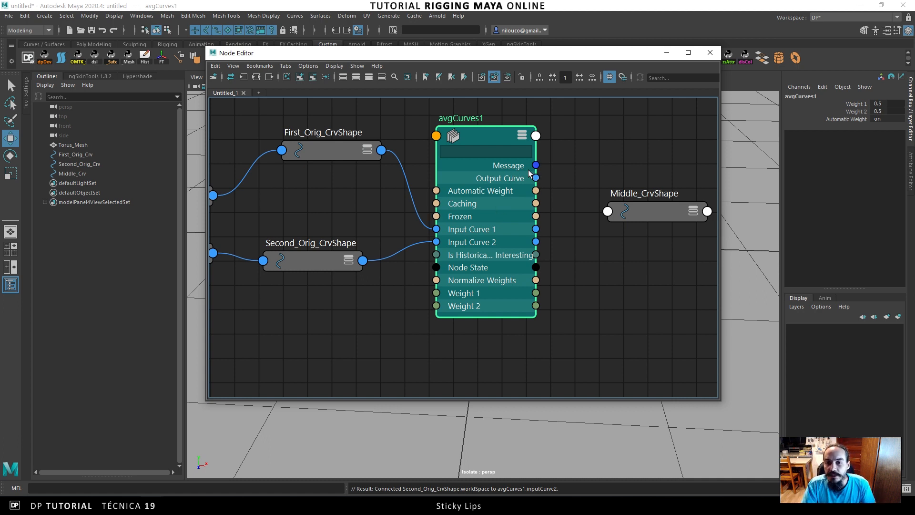
Connect the avgCurves node's Output Curve to the create attribute of Middle_CrvShape.
drag(563, 204, 606, 212)
click(618, 225)
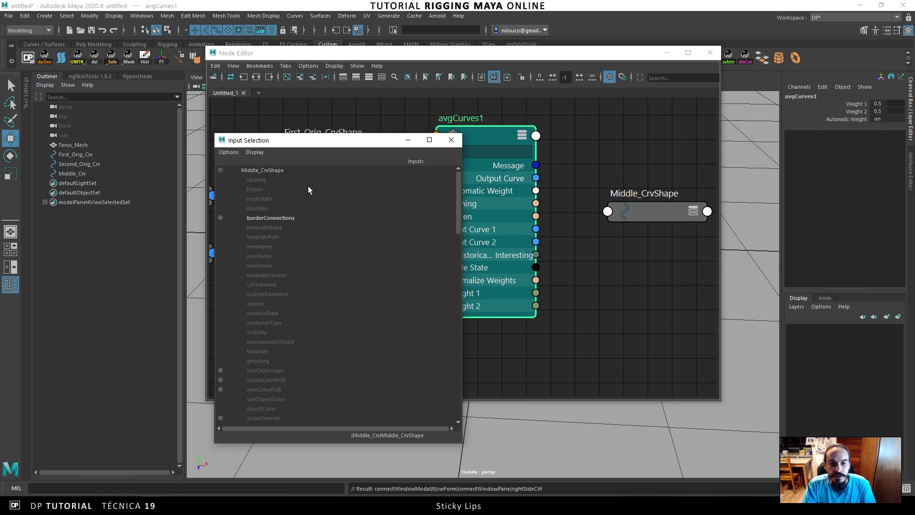
scroll(248, 260, down, 10)
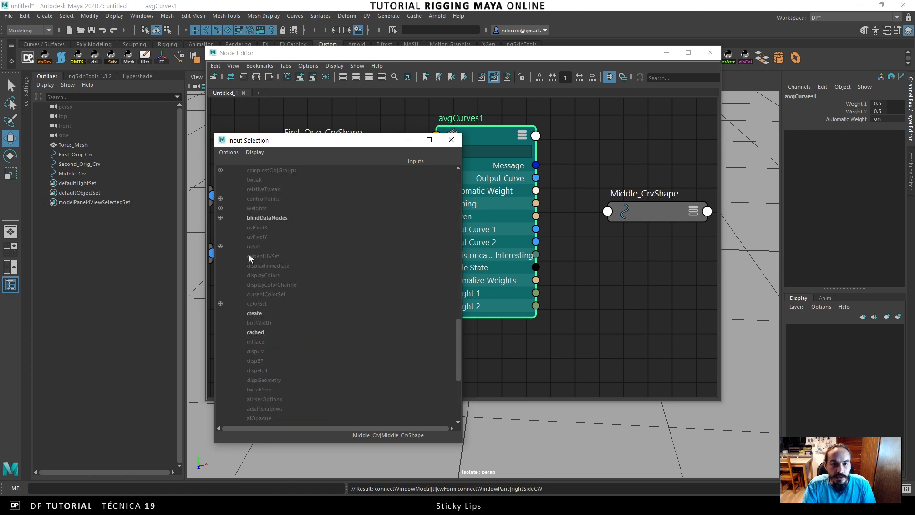
click(263, 313)
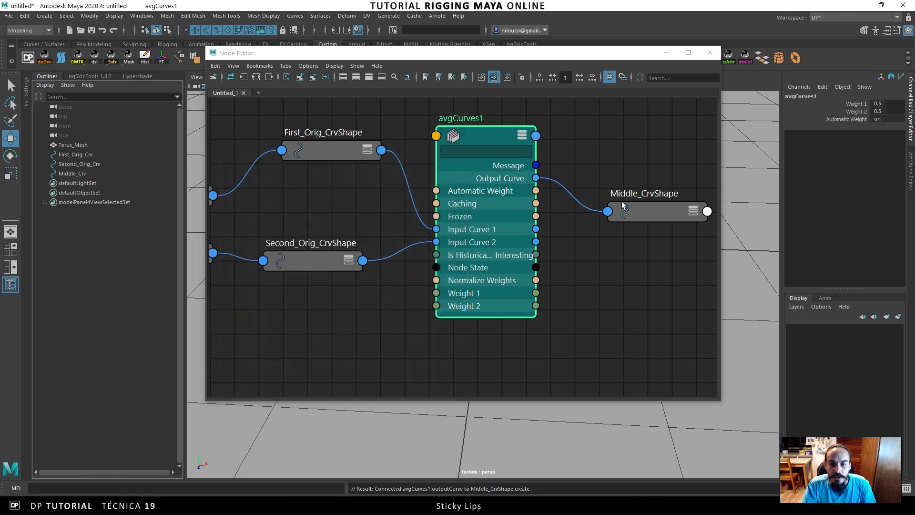
Show the connected attributes on all three curve shape nodes, expand World Space on both original shapes, and tidy the node layout.
click(639, 210)
key(2)
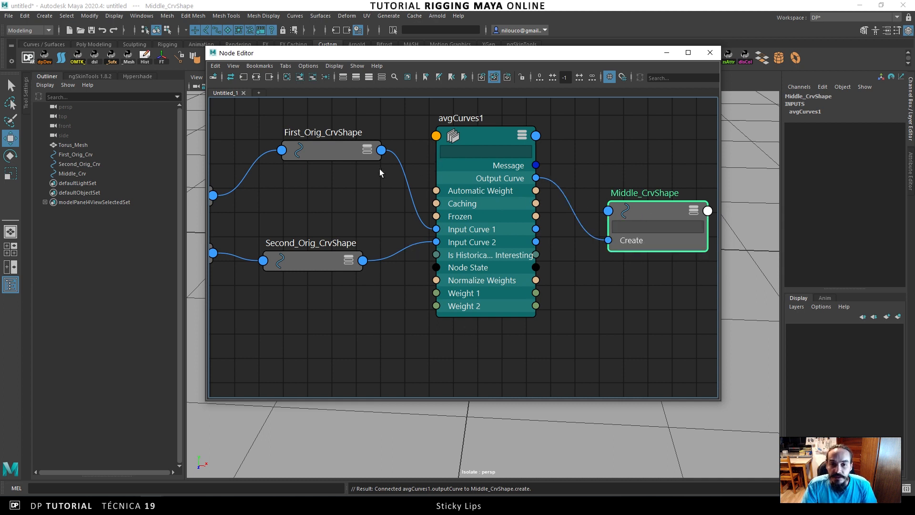
click(362, 153)
key(2)
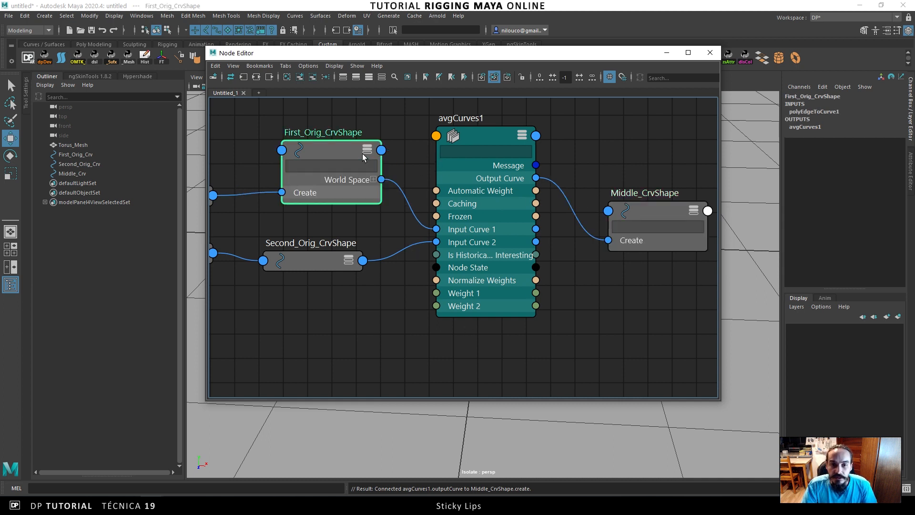
click(347, 263)
click(355, 291)
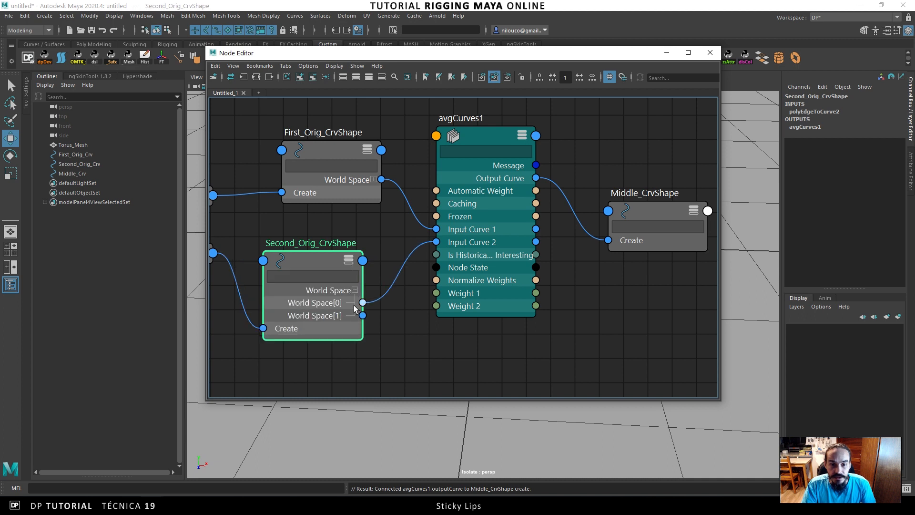
click(373, 180)
click(330, 149)
drag(331, 150, 315, 131)
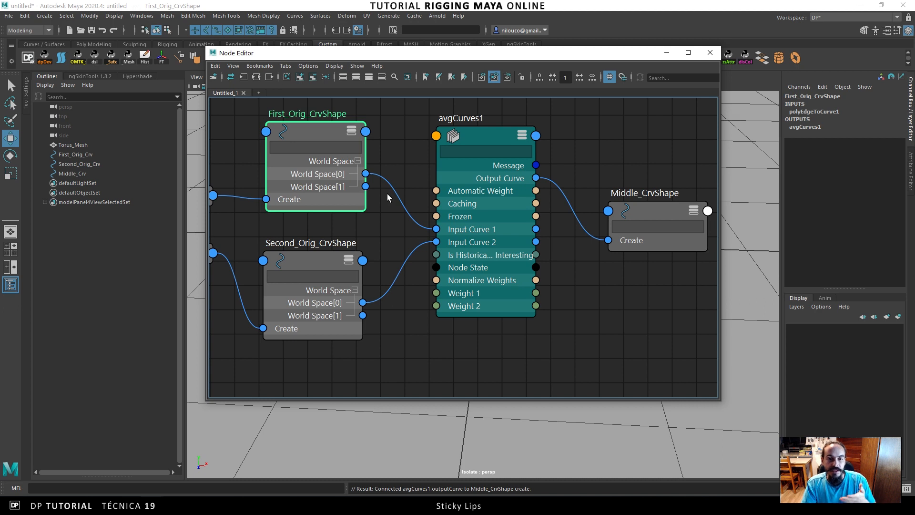
click(481, 135)
drag(481, 135, 484, 144)
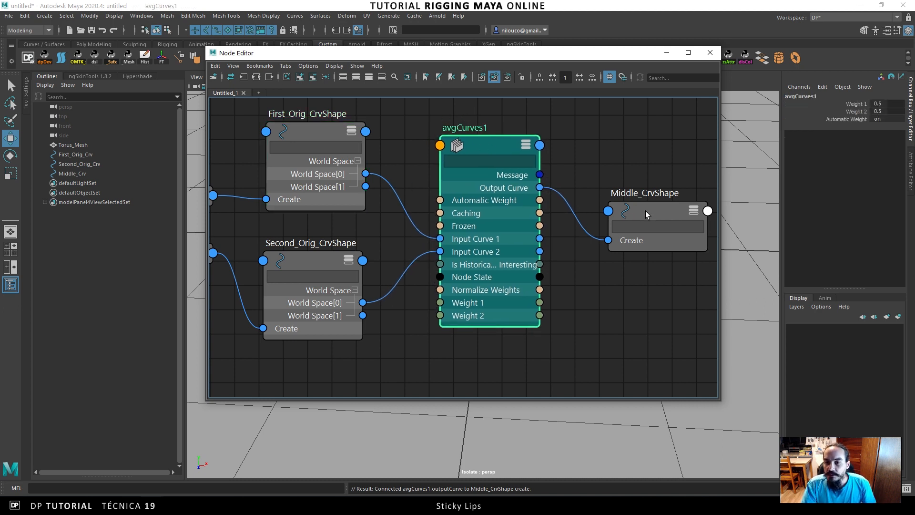
Minimize the Node Editor, inspect the curves, select Torus_Mesh, hide the viewport grid and turn off isolate select.
click(645, 214)
click(666, 52)
alt+drag(497, 205, 380, 266)
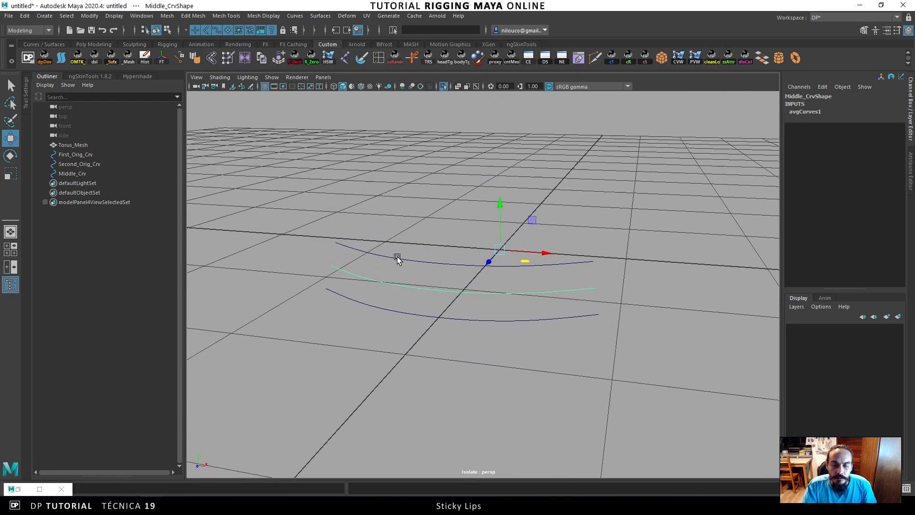
click(75, 145)
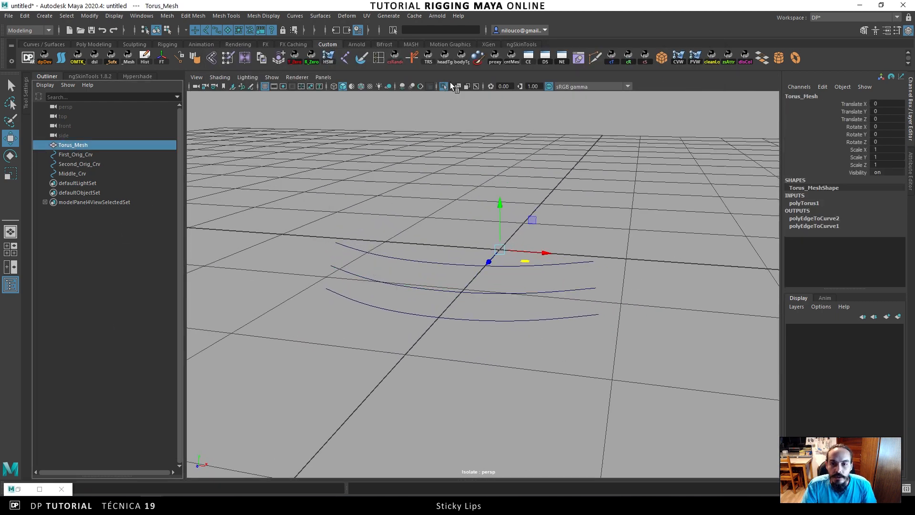
click(264, 86)
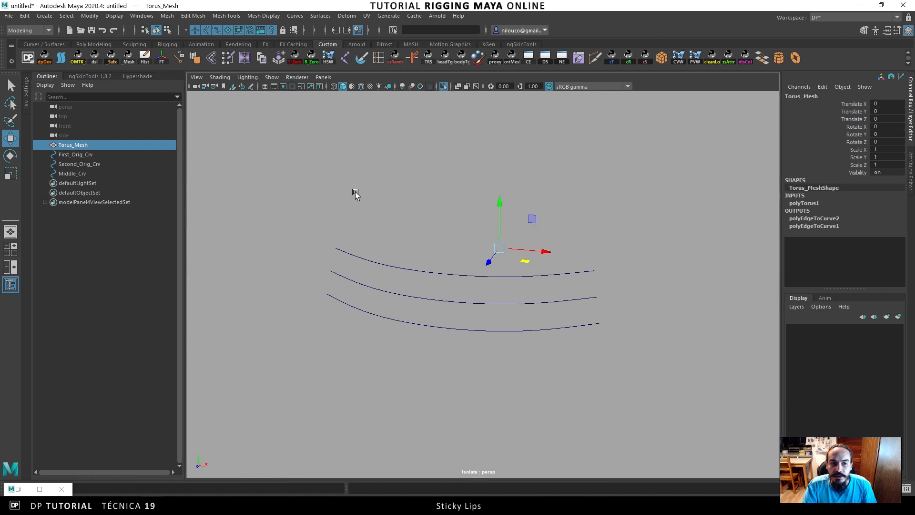
click(443, 87)
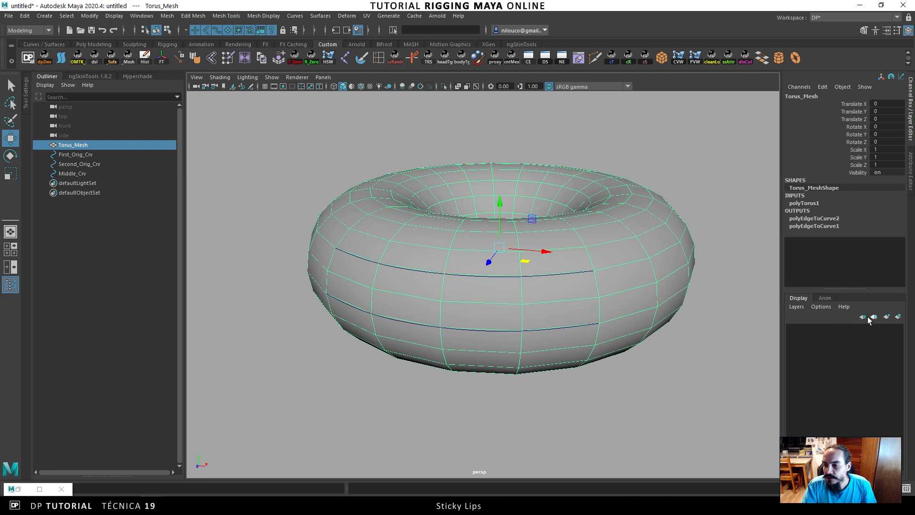
Create a display layer named Mesh_Lyr containing Torus_Mesh and hide that layer.
click(898, 316)
double_click(838, 329)
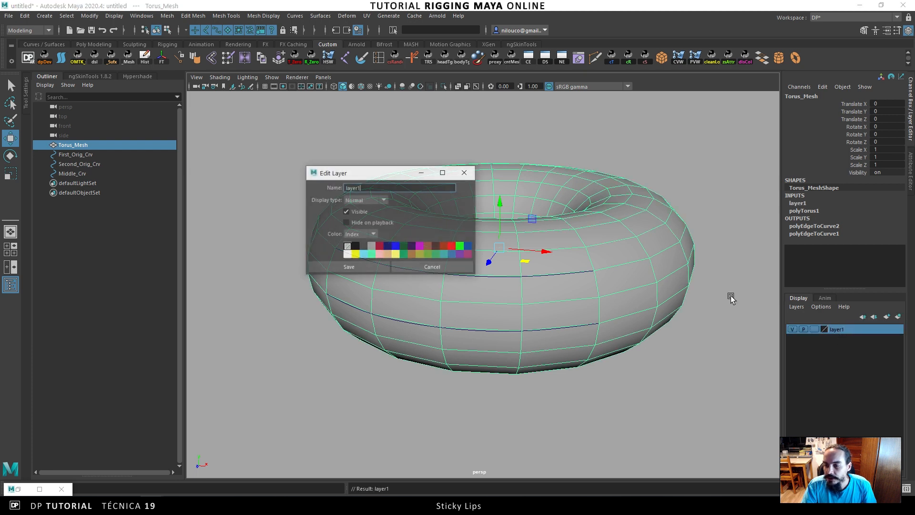
text(Mesh)
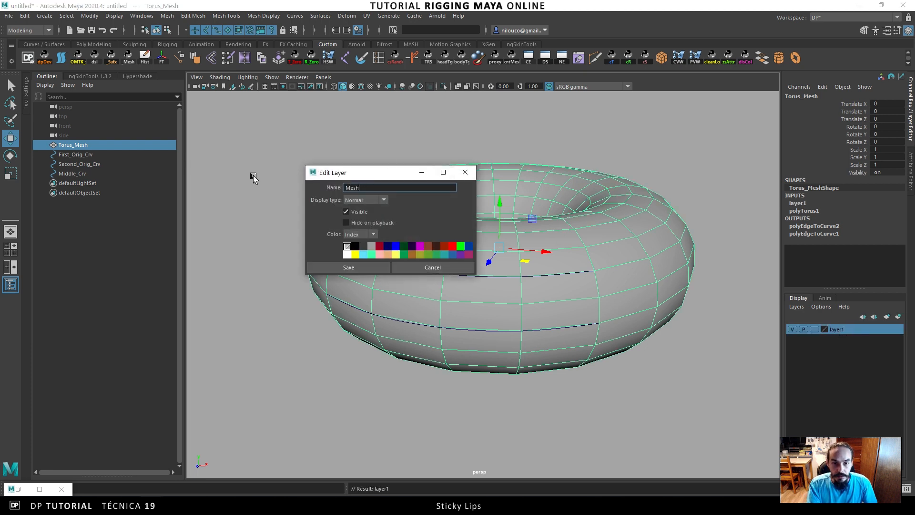
text(_Lyr)
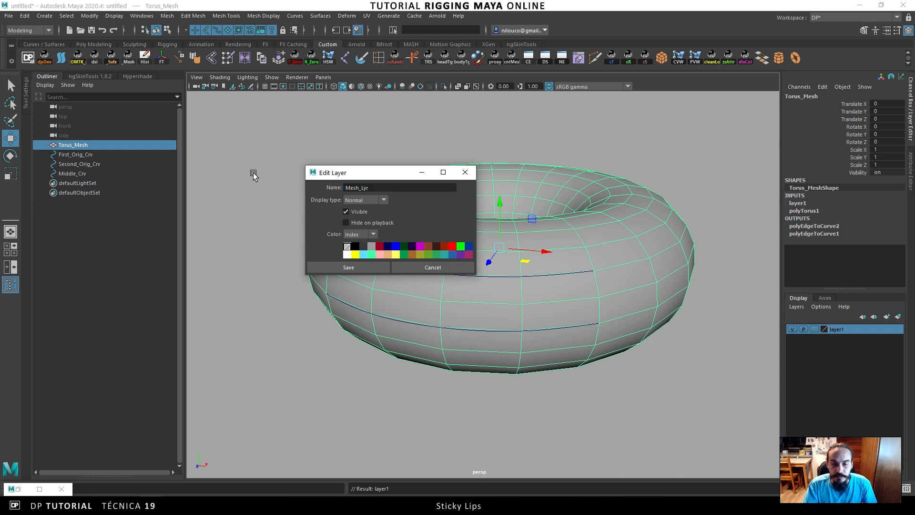
click(365, 265)
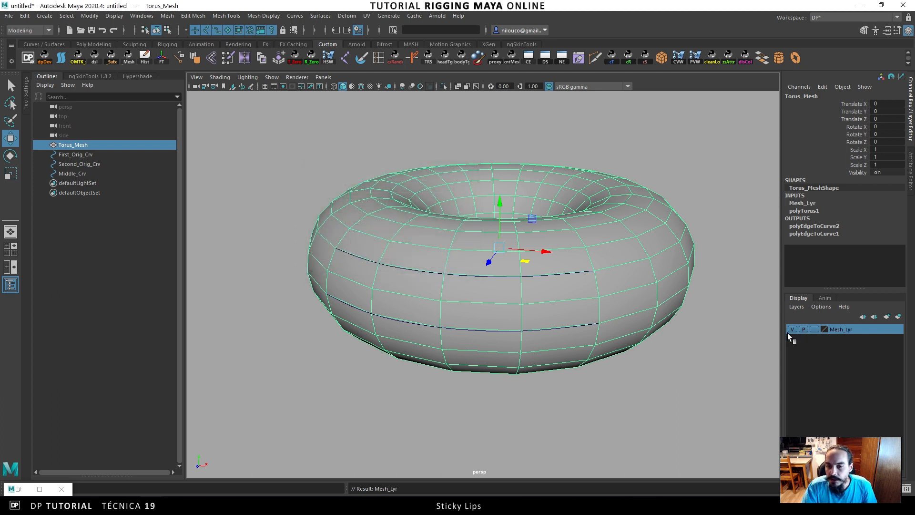
click(791, 328)
click(792, 328)
click(791, 328)
Assign First_Orig_Crv and Second_Orig_Crv to a new display layer named Orig_Lyr.
click(418, 267)
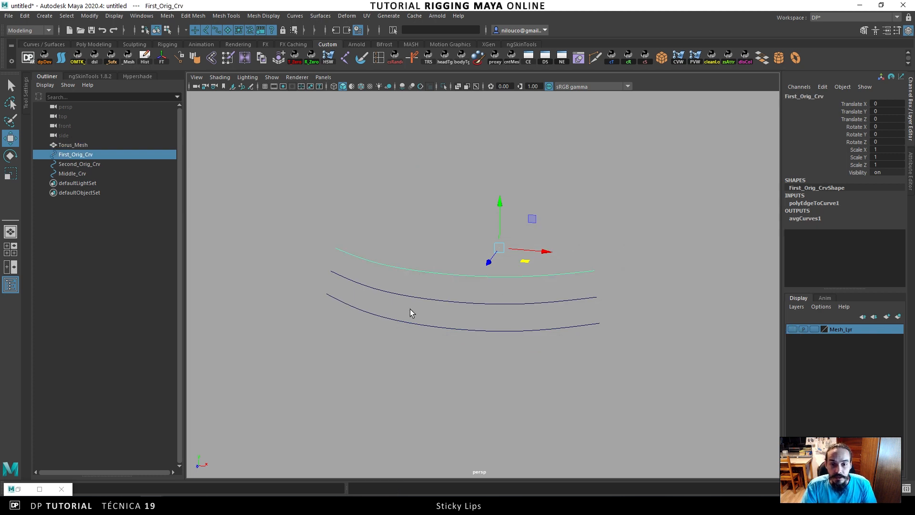
shift+click(411, 315)
click(897, 316)
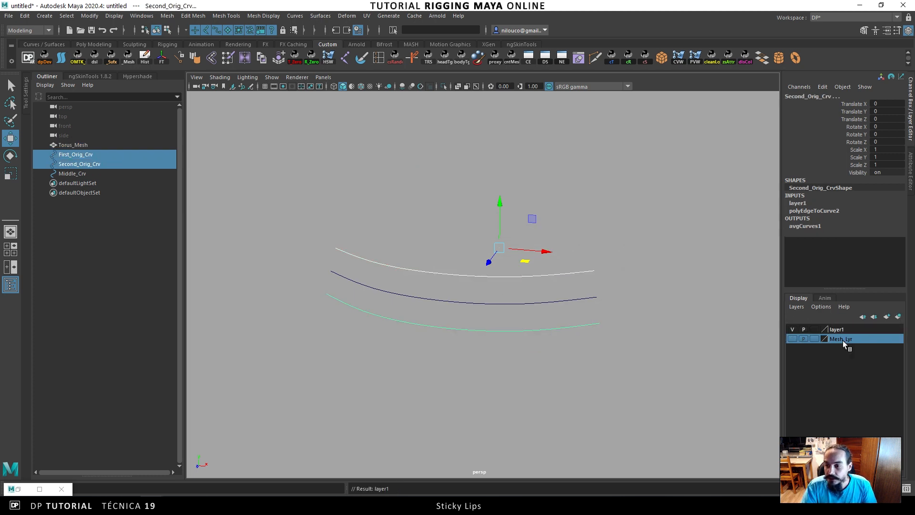
double_click(839, 329)
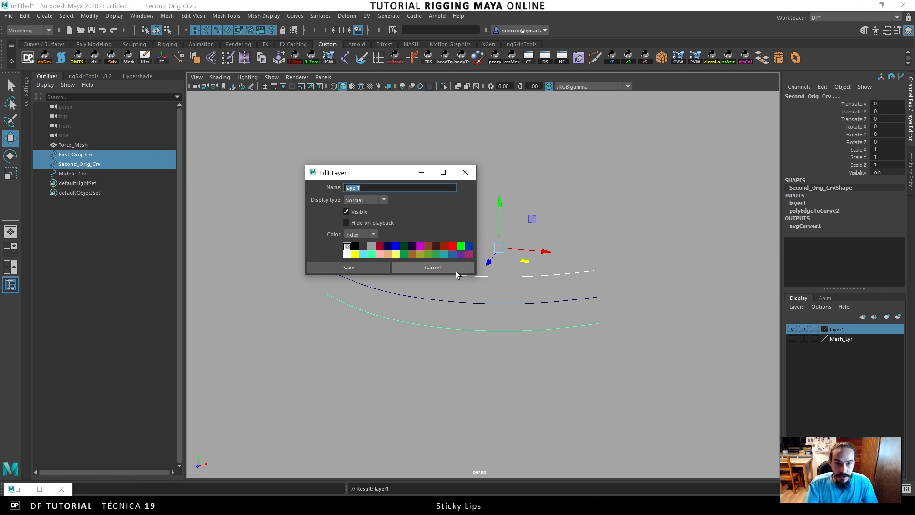
text(O)
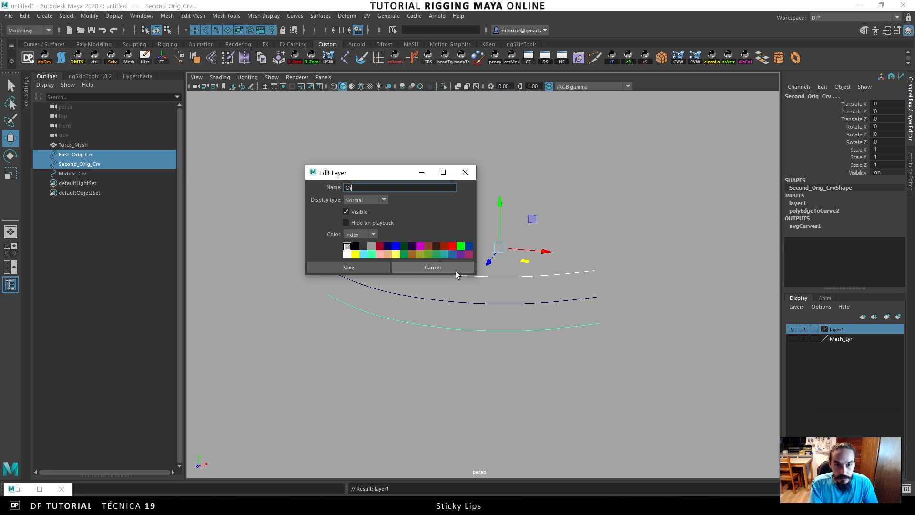
text(rig_Lyr)
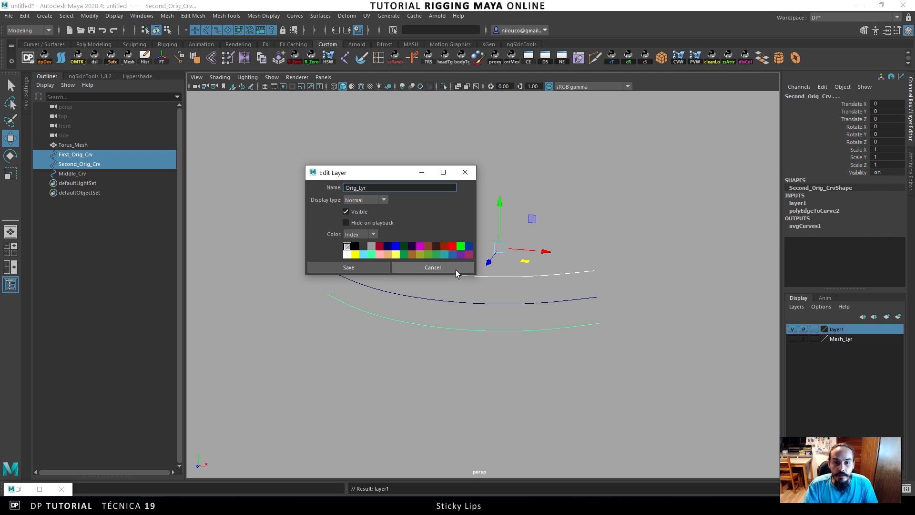
click(380, 270)
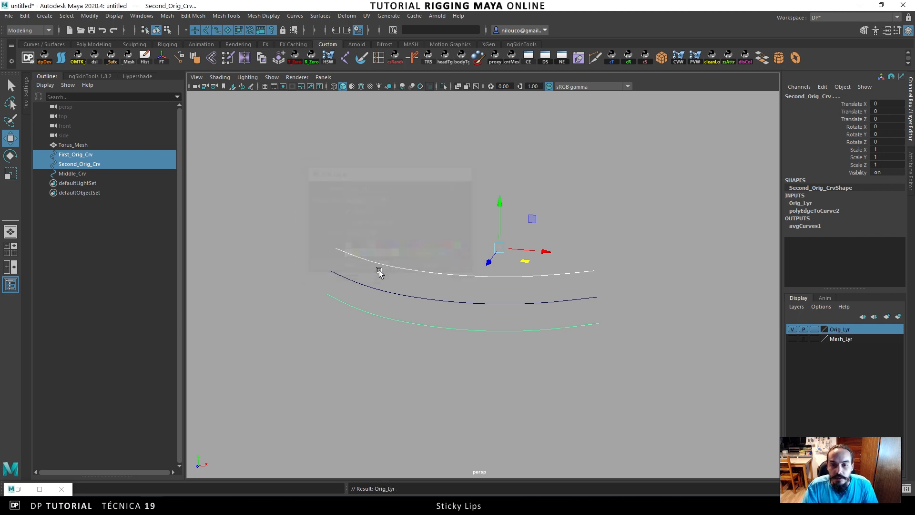
Set the display colour of Orig_Lyr to yellow.
double_click(825, 328)
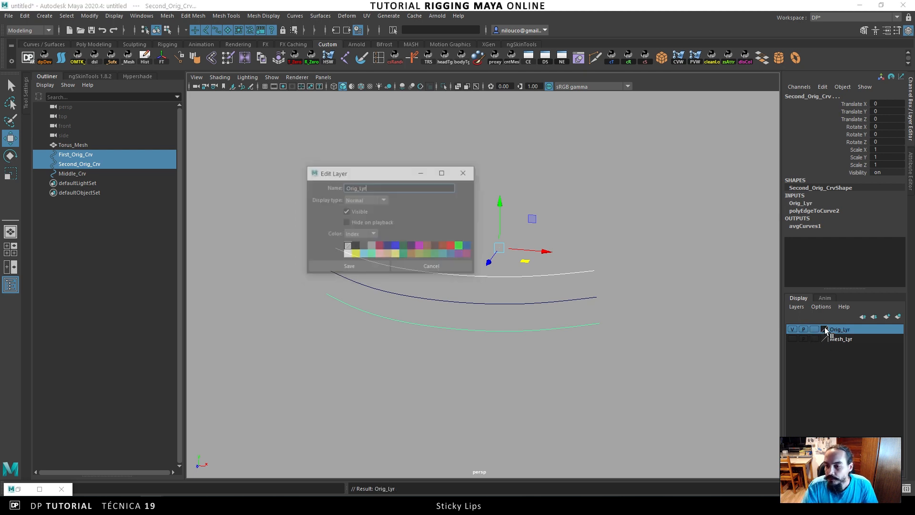
click(356, 254)
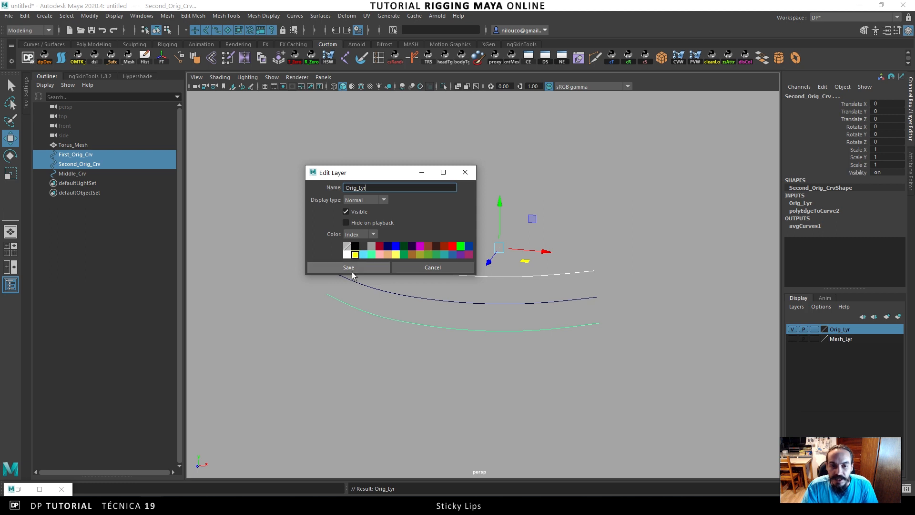
click(350, 267)
Assign Middle_Crv to a new display layer named Middle_Lyr.
click(463, 310)
click(468, 309)
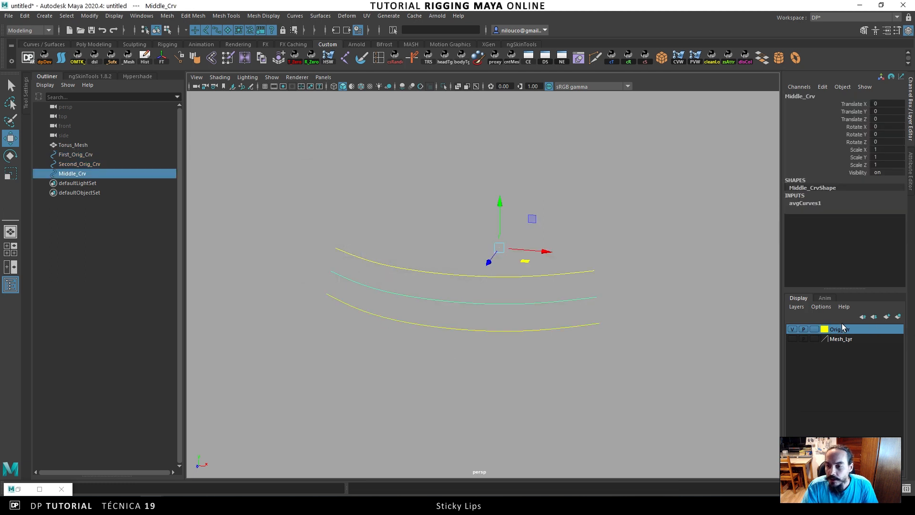
click(898, 317)
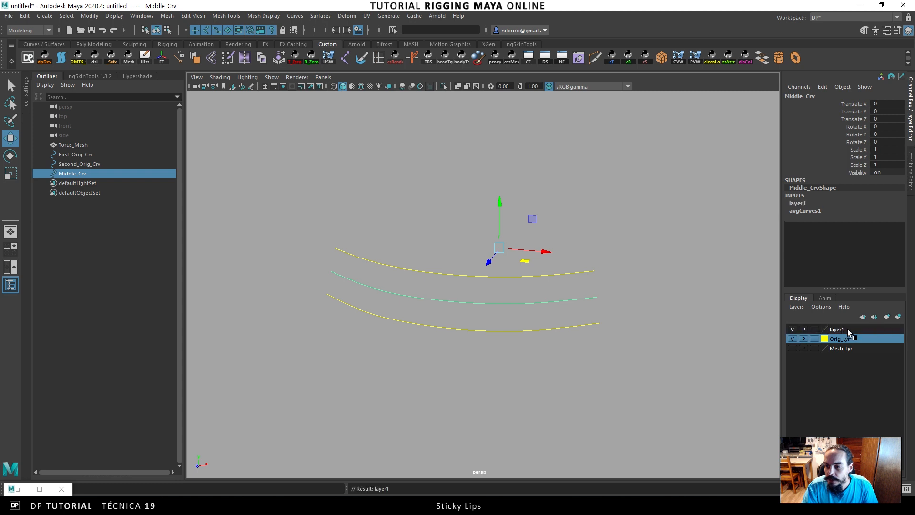
double_click(841, 330)
drag(376, 187, 141, 161)
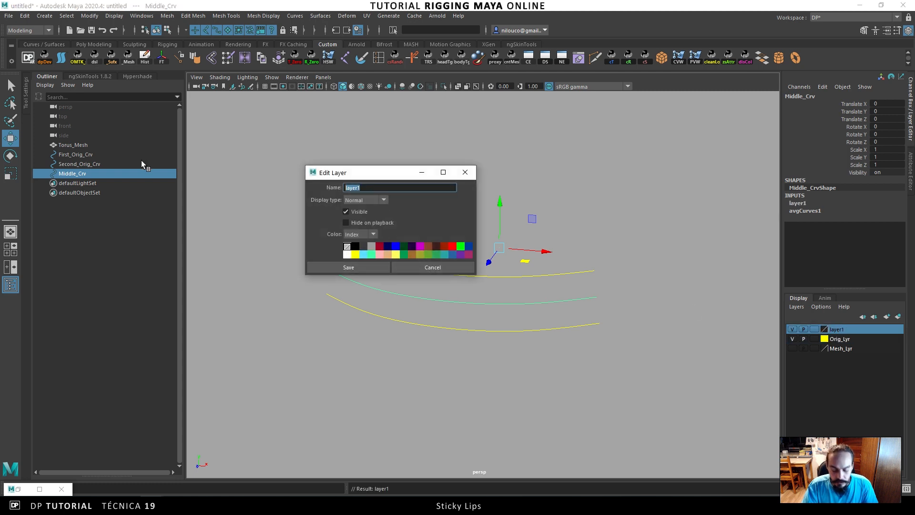
text(Middle_L)
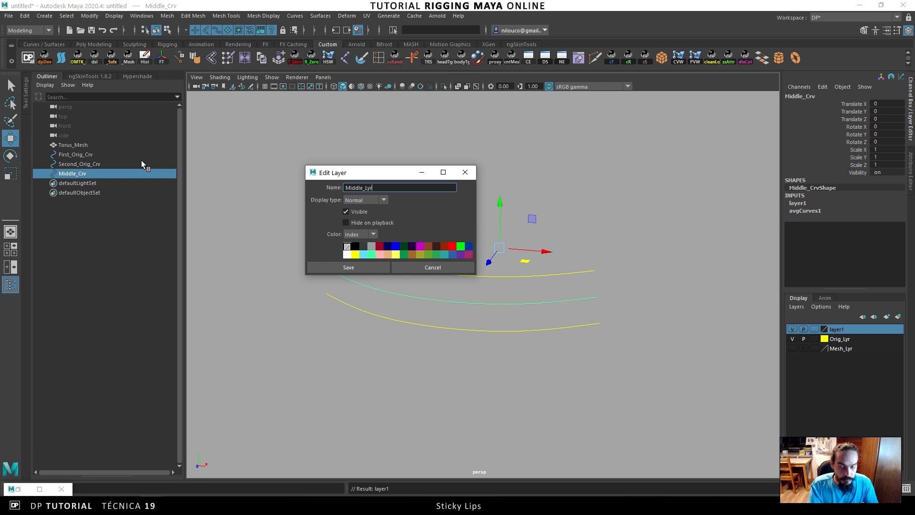
key(Return)
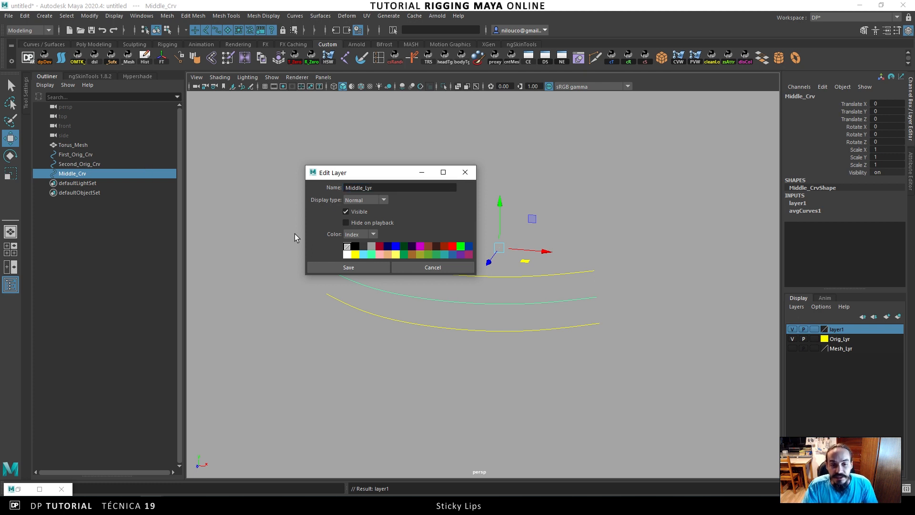
click(351, 267)
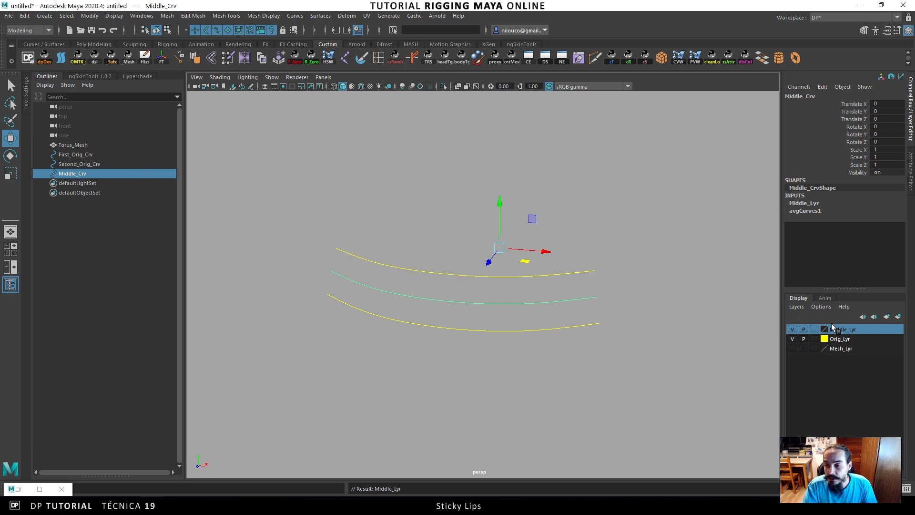
Set the display colour of Middle_Lyr to red and clear the selection.
double_click(832, 329)
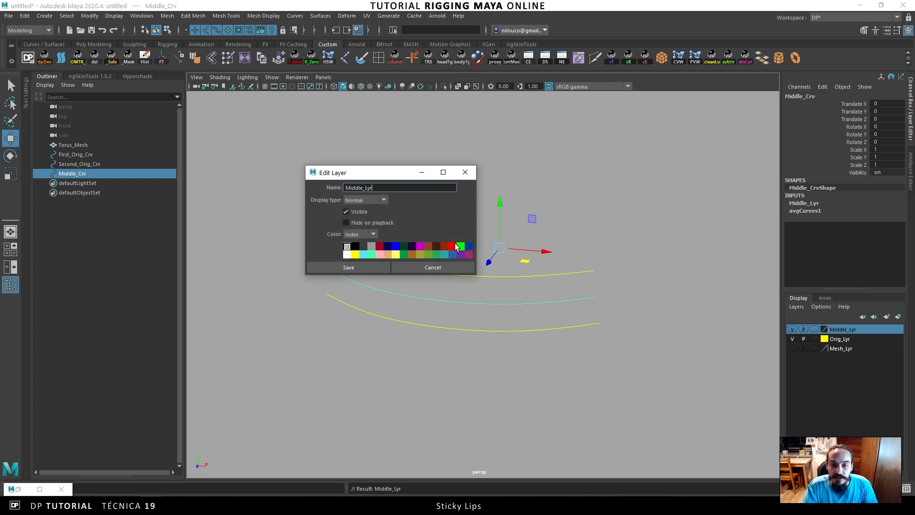
click(452, 246)
click(377, 266)
click(596, 328)
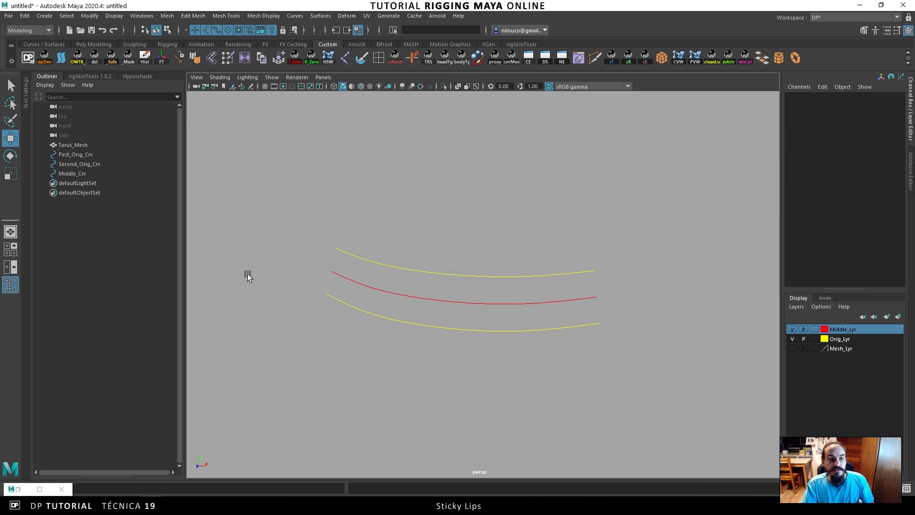
Show Mesh_Lyr, try pulling a Torus_Mesh vertex upward with soft selection to test the curves, and undo the move.
click(73, 145)
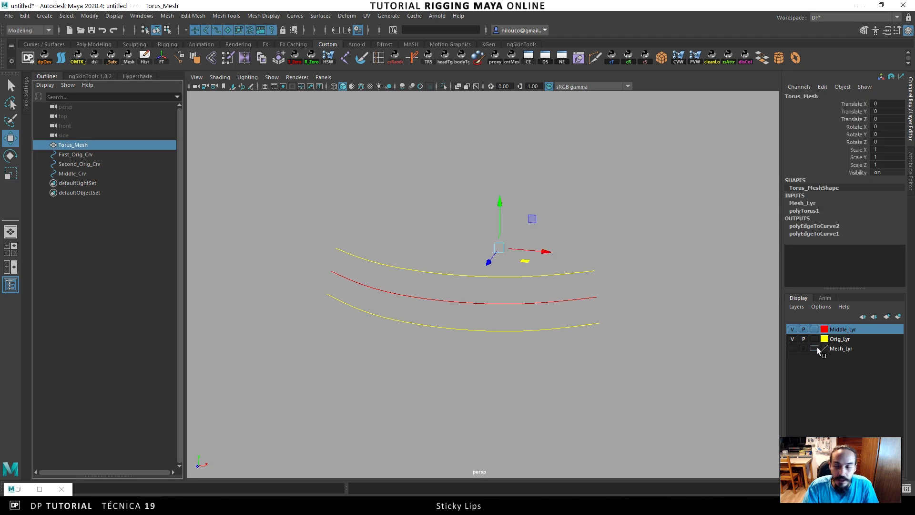
click(792, 348)
key(F9)
click(449, 248)
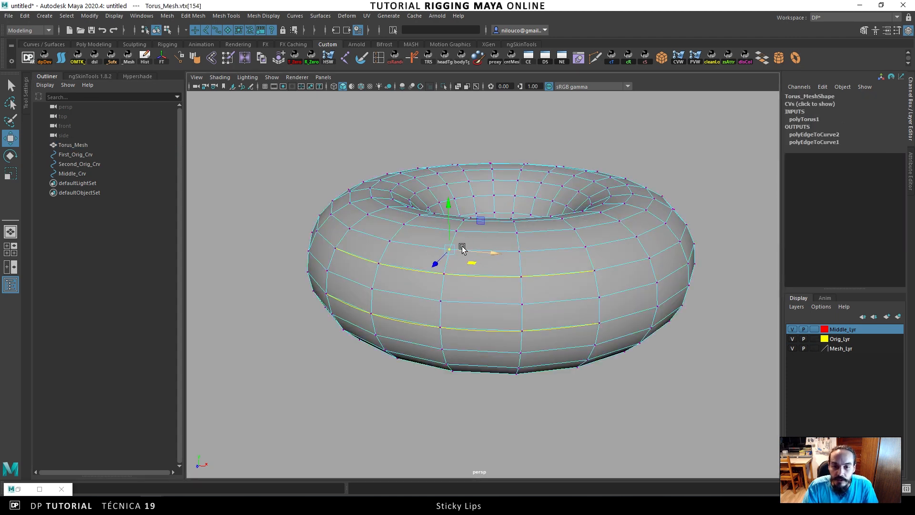
alt+drag(531, 360, 480, 352)
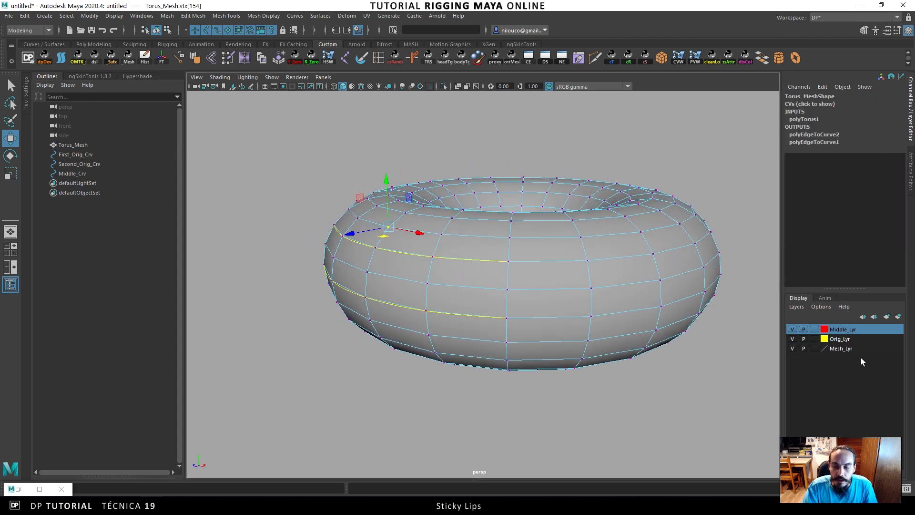
key(b)
drag(424, 229, 527, 215)
drag(392, 237, 393, 178)
key(ctrl+z)
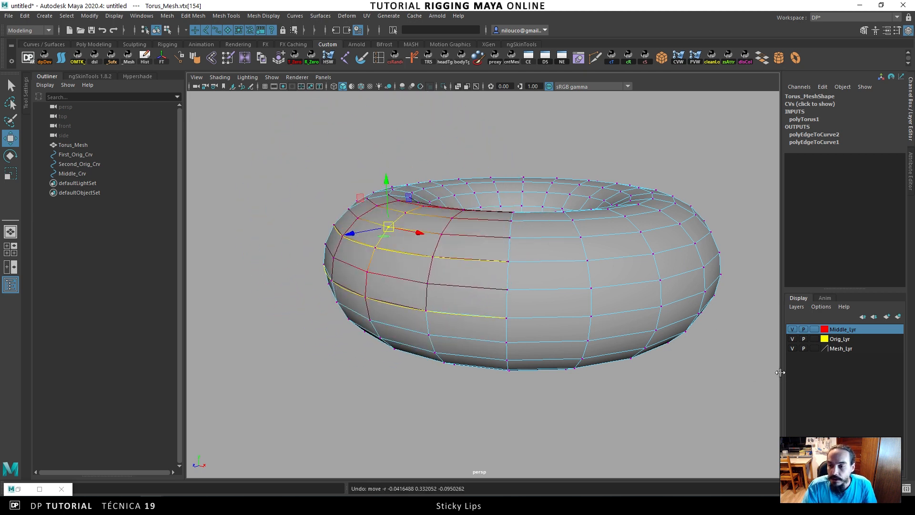
Hide Mesh_Lyr, try moving the soft-selected torus vertices downward to test the three curves, and undo the move.
click(792, 348)
drag(395, 243, 384, 296)
key(ctrl+z)
alt+drag(437, 239, 455, 208)
alt+drag(529, 284, 524, 286)
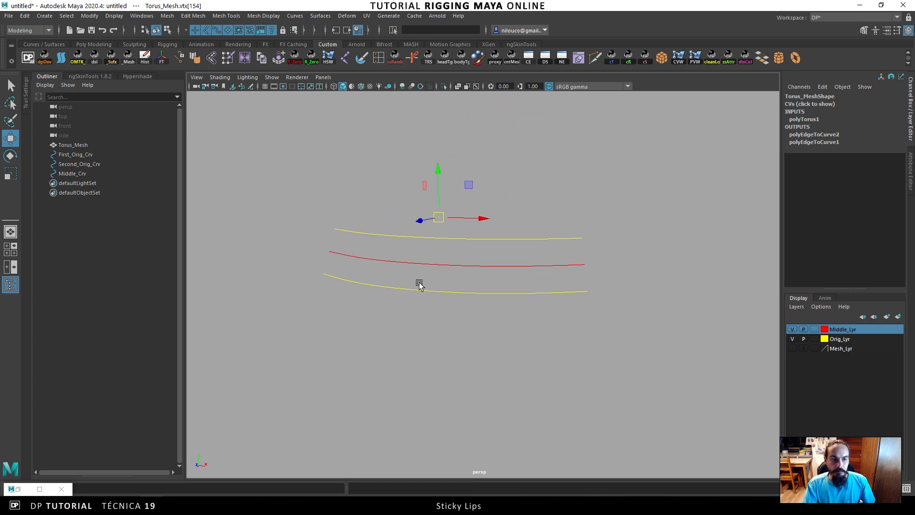
Restore the Node Editor and select the avgCurves1 node to examine its weights and connections.
double_click(18, 491)
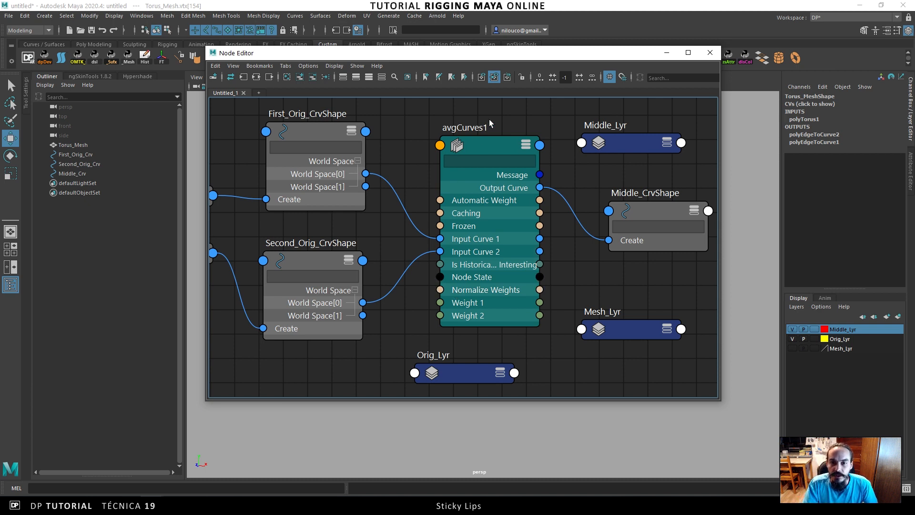
click(490, 142)
alt+middle_drag(556, 228, 546, 230)
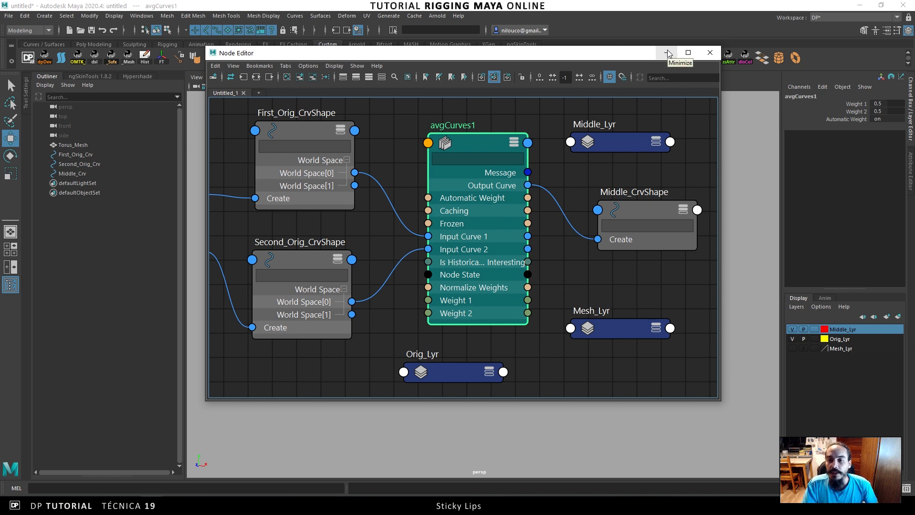
Switch to Notepad++ to check the "curve blendShape" item in wip_Roteiro.txt, then return to Maya and minimize the Node Editor.
key(alt+Tab)
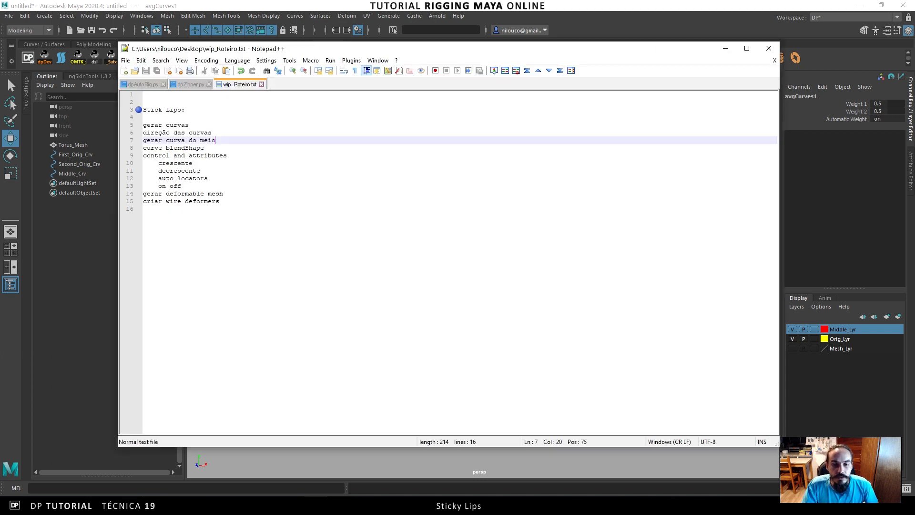
click(220, 149)
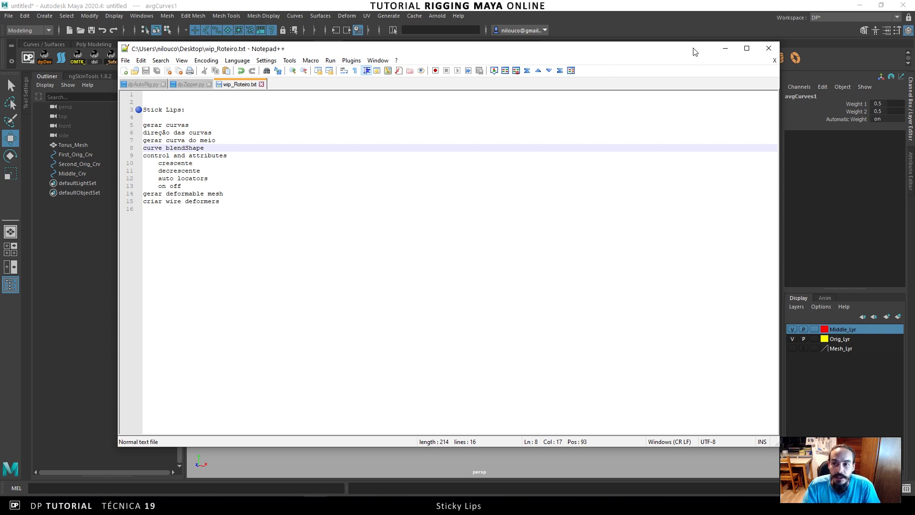
click(725, 48)
click(667, 54)
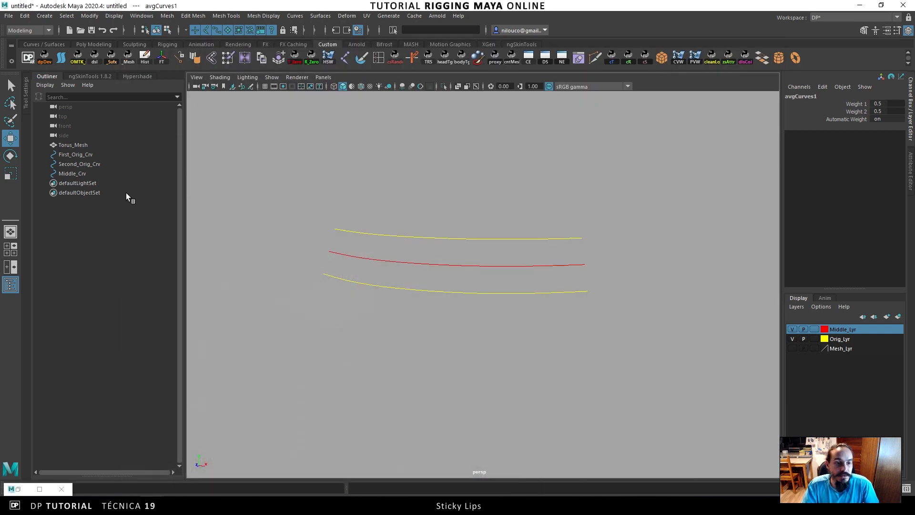
Duplicate First_Orig_Crv and Second_Orig_Crv and assign the copies to a new display layer named BS_Crvs_Lyr.
click(75, 155)
ctrl+click(80, 164)
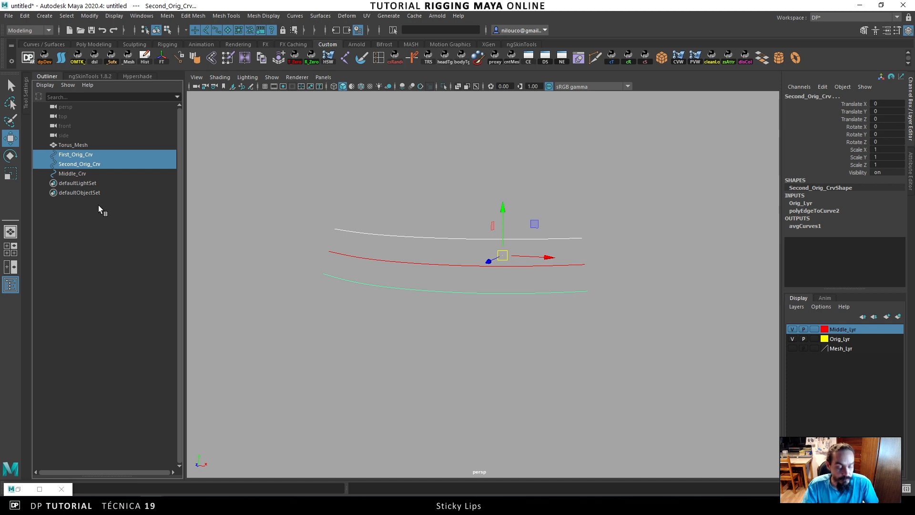
key(ctrl+d)
click(898, 316)
double_click(848, 329)
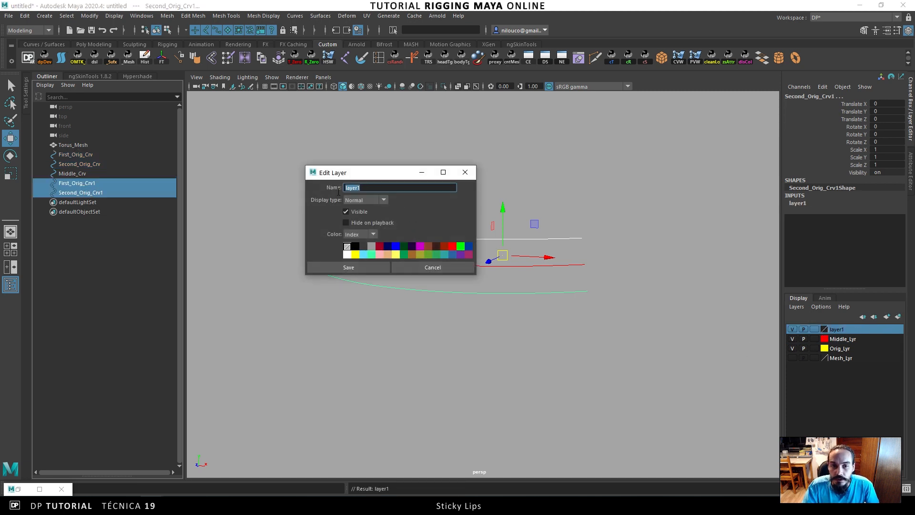
text(BS_Crvs_Lyr)
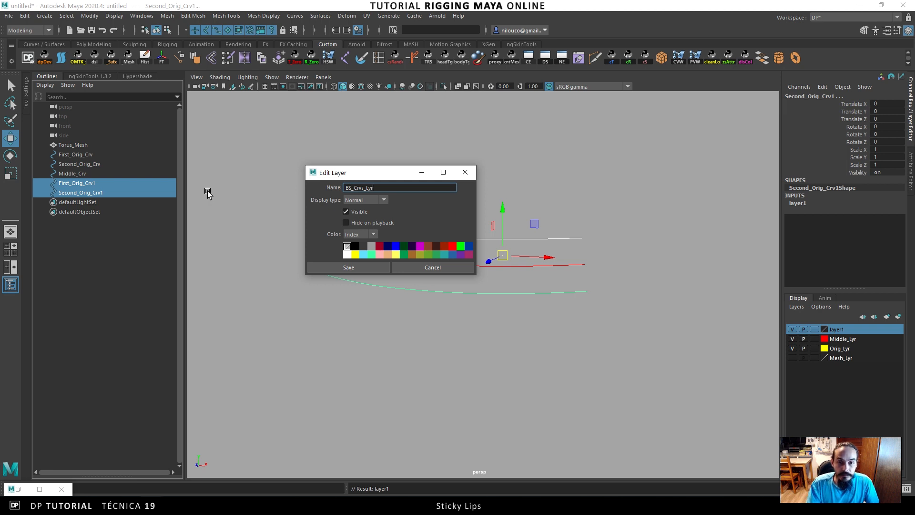
key(Return)
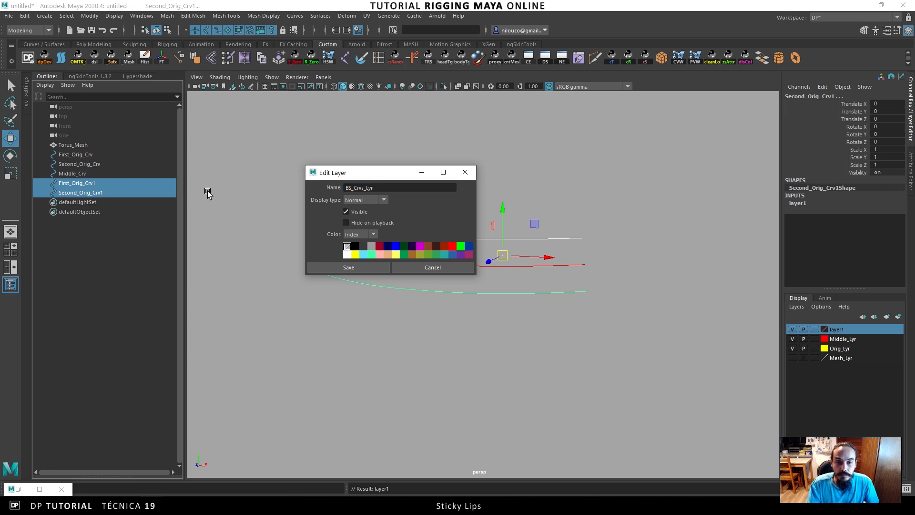
click(328, 266)
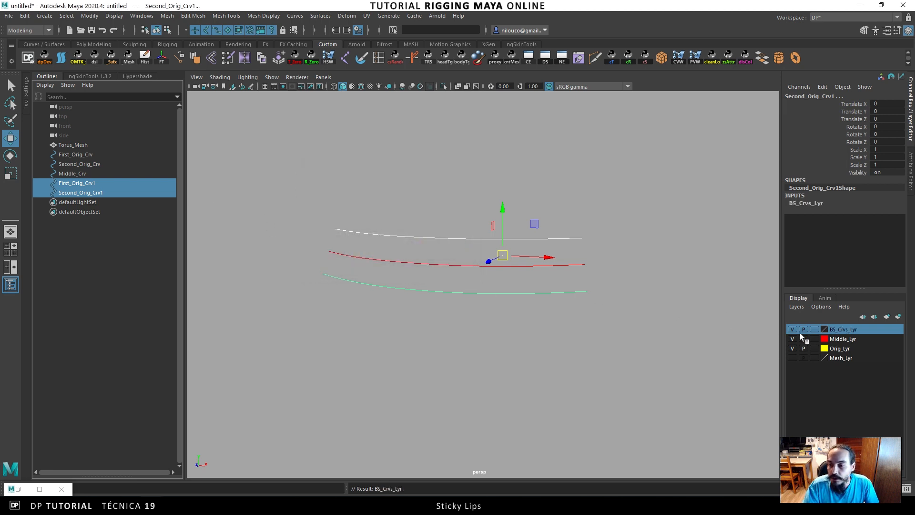
Set the display colour of the BS_Crvs_Lyr layer to blue and clear the selection.
double_click(823, 332)
click(396, 247)
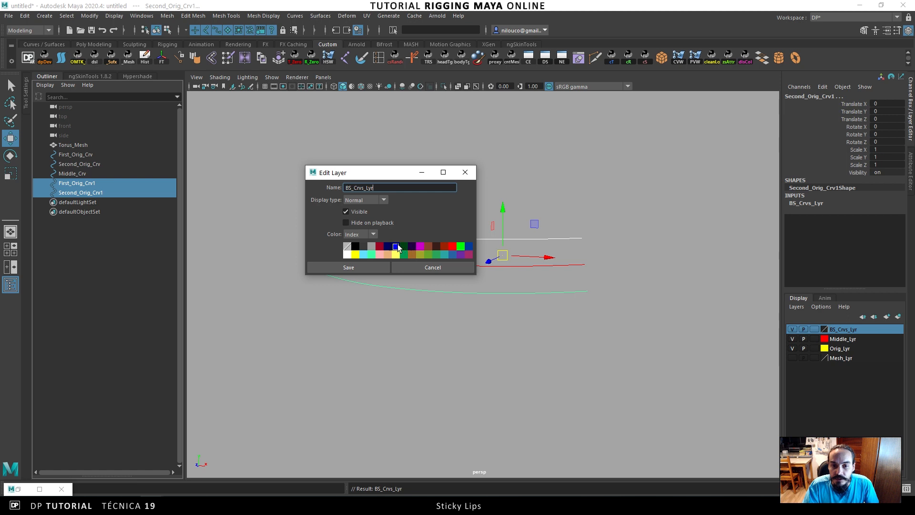
click(349, 267)
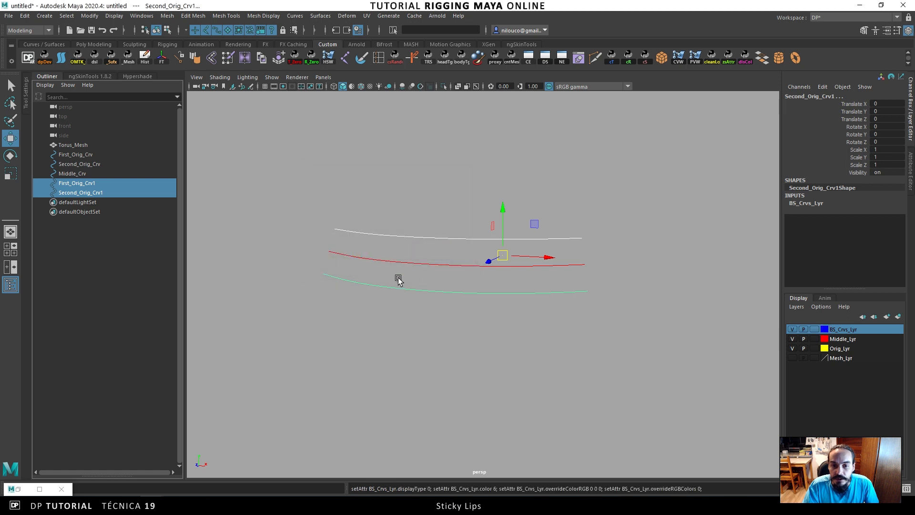
click(402, 329)
Rename the First_Orig_Crv1 duplicate to First_Blend_Crv.
double_click(87, 184)
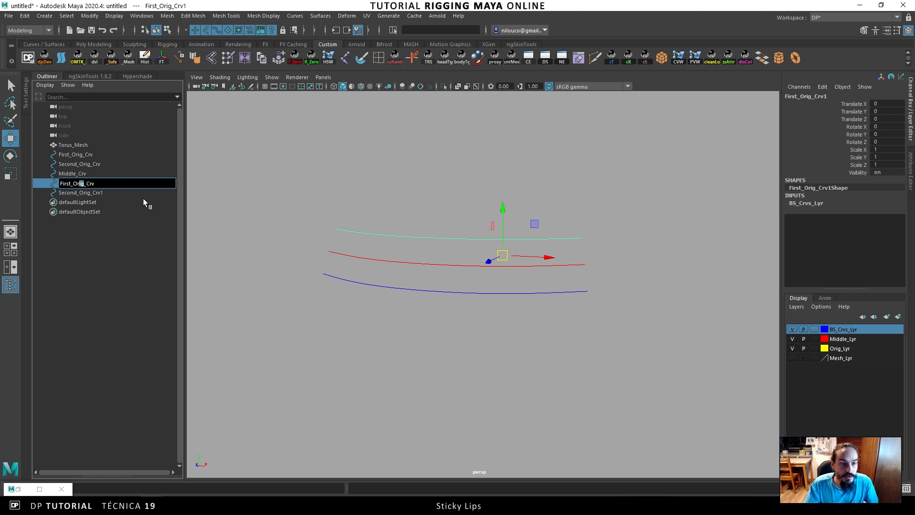
key(BackSpace)
key(BackSpace)
key(BackSpace)
key(BackSpace)
key(BackSpace)
text(Blend_)
key(Return)
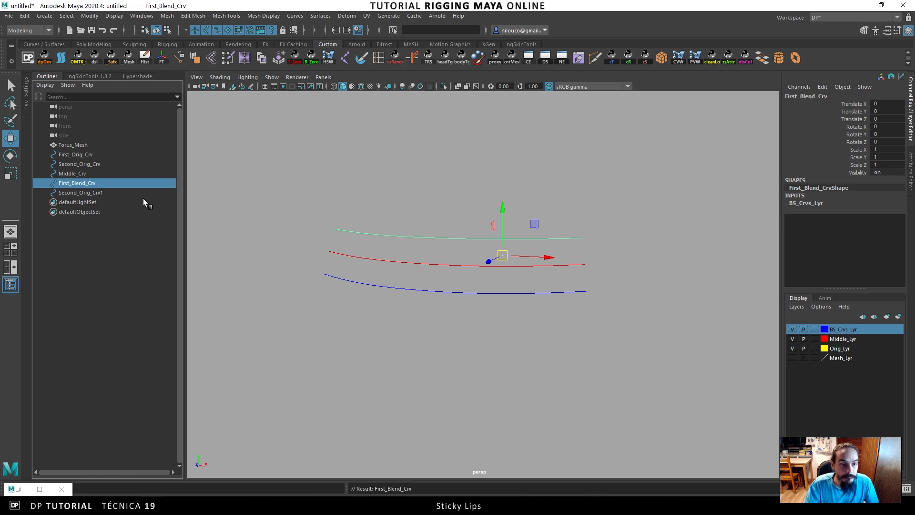
Rename the Second_Orig_Crv1 duplicate to Second_Blend_Crv.
double_click(127, 192)
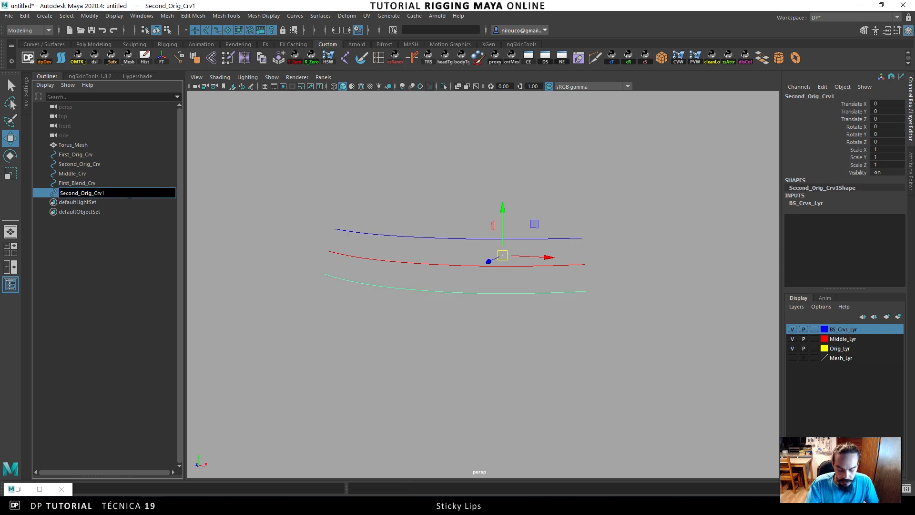
key(BackSpace)
key(BackSpace)
key(BackSpace)
key(BackSpace)
text(Blend)
key(Return)
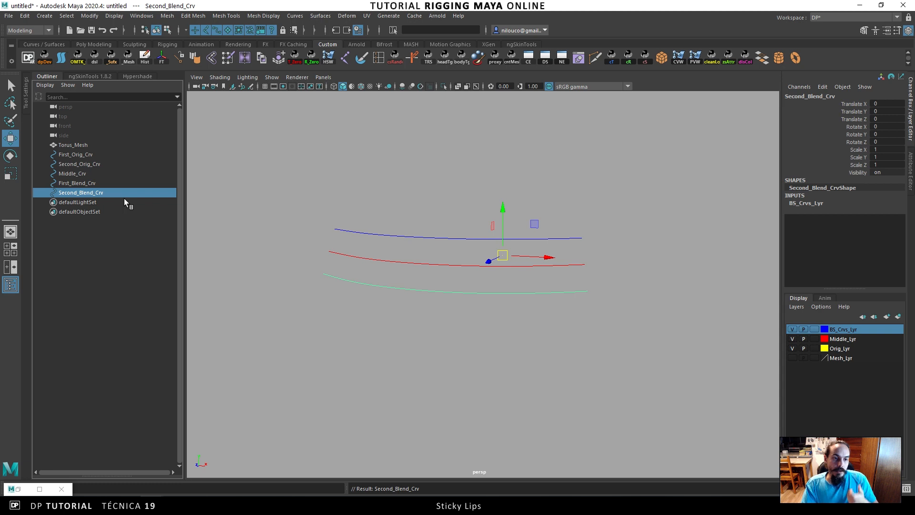
Select First_Blend_Crv and Second_Blend_Crv and bring up their nodes in the Node Editor.
click(86, 173)
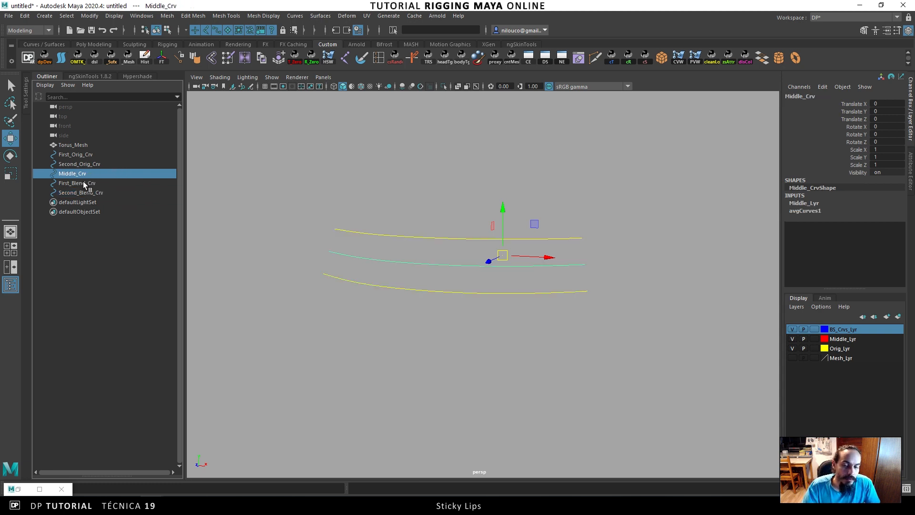
click(86, 183)
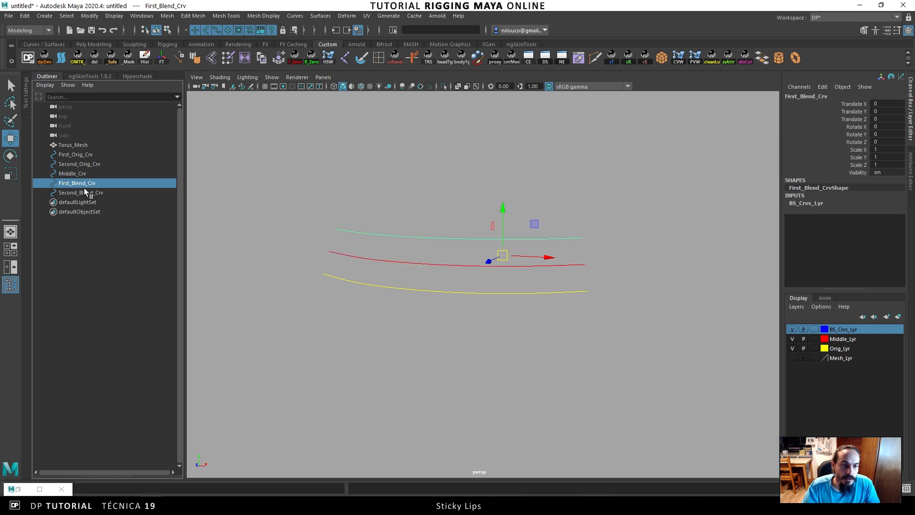
shift+click(86, 193)
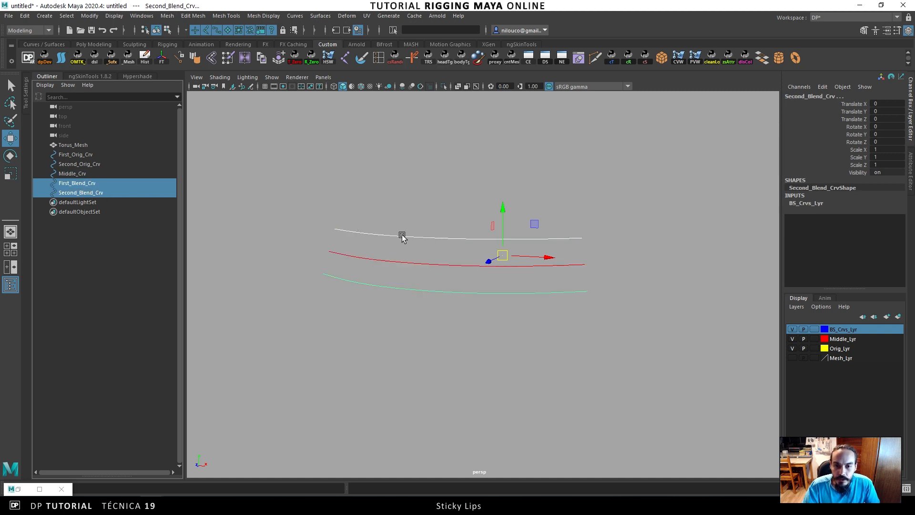
click(17, 489)
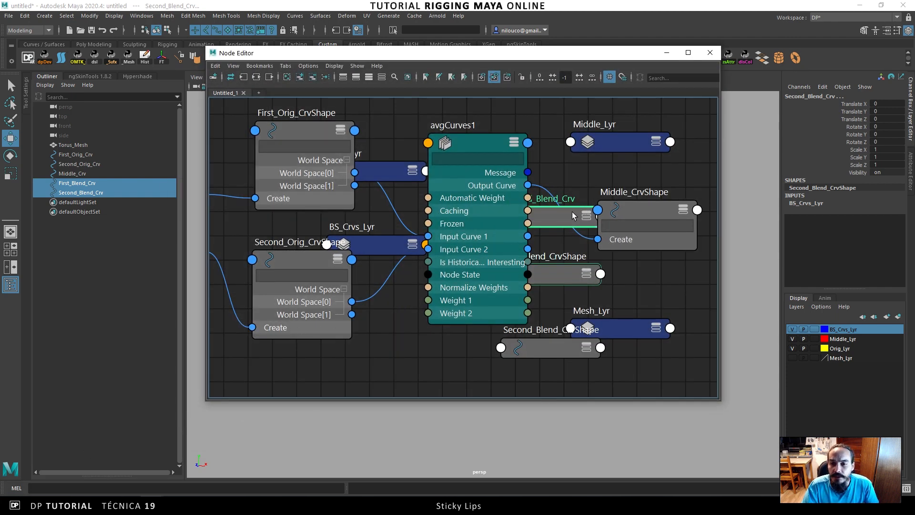
alt+middle_drag(549, 192, 555, 199)
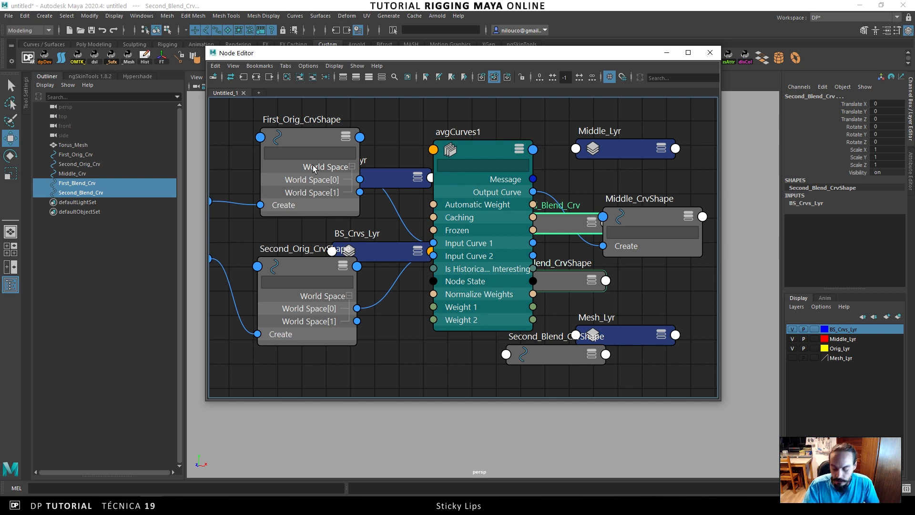
Move the Orig_Lyr and BS_Crvs_Lyr nodes clear of the curve nodes and remove both from the Node Editor graph.
drag(390, 176, 396, 387)
drag(386, 251, 401, 382)
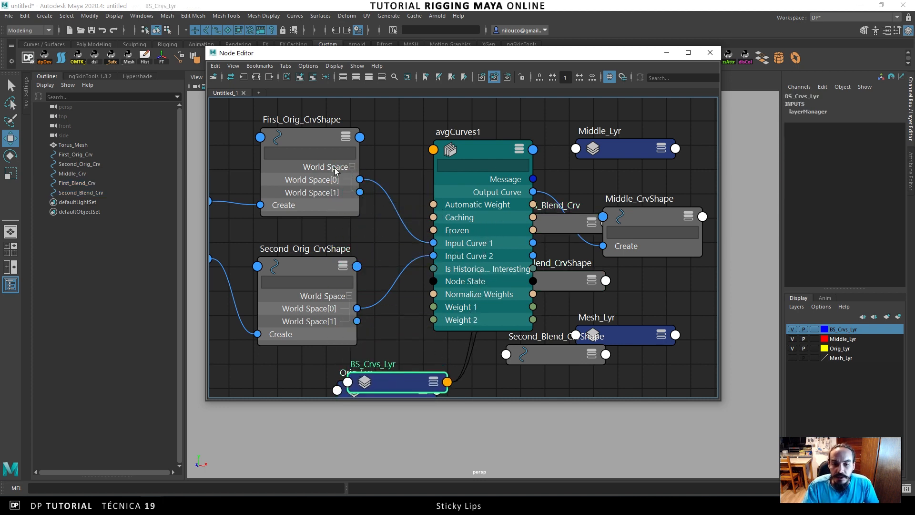
click(312, 75)
click(312, 77)
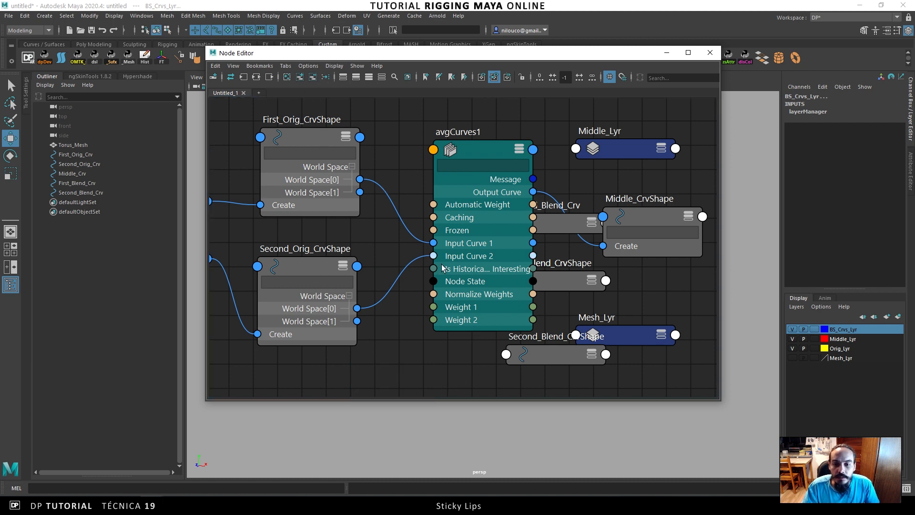
Place the Second_Blend_CrvShape node below avgCurves1 and enlarge the Node Editor window.
drag(540, 355, 417, 370)
scroll(429, 271, down, 1)
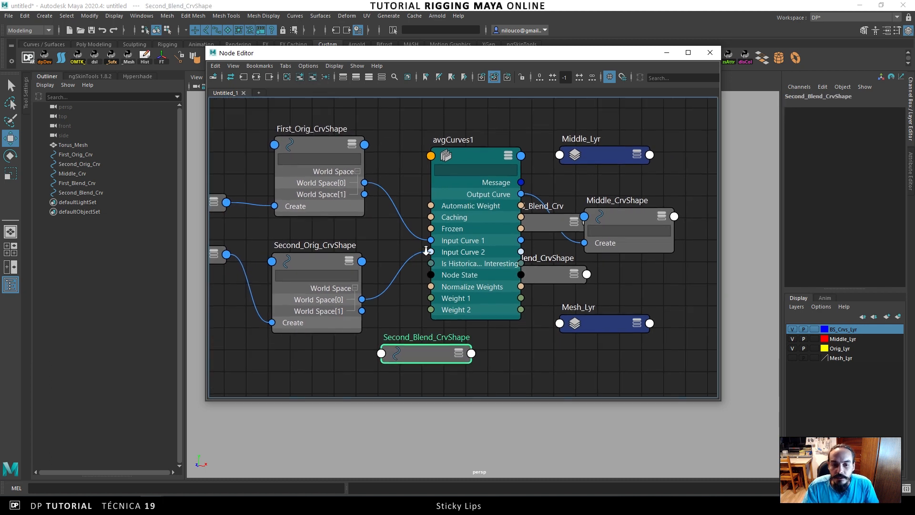
alt+middle_drag(498, 195, 456, 196)
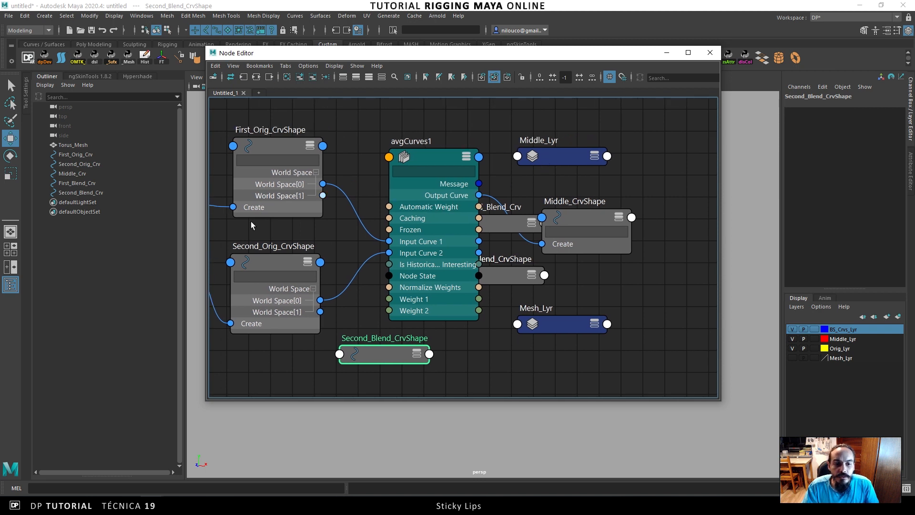
drag(205, 402, 135, 447)
Remove the Mesh_Lyr and Middle_Lyr nodes from the Node Editor graph.
click(472, 323)
drag(472, 323, 504, 326)
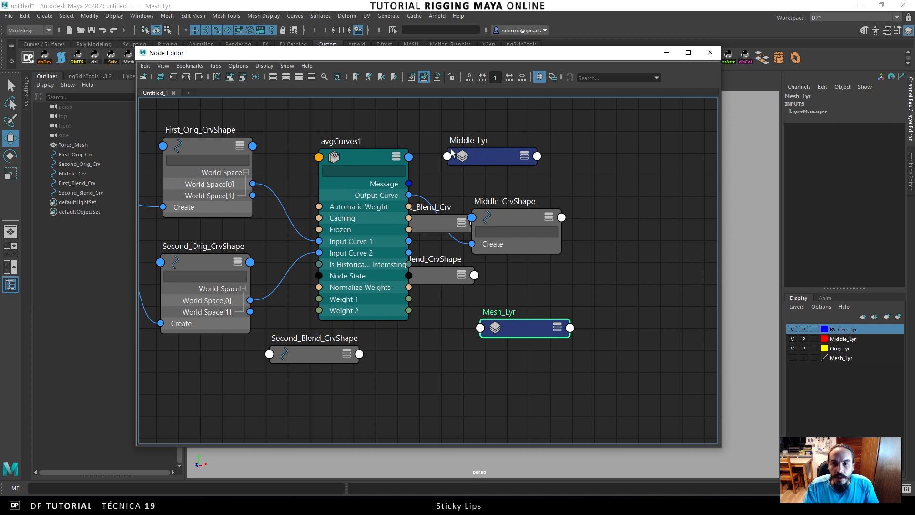
shift+click(492, 161)
click(243, 78)
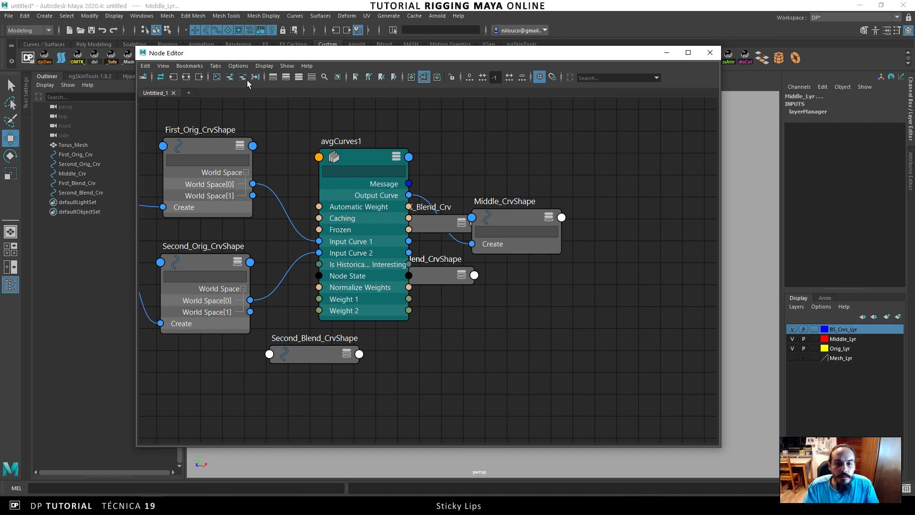
Remove the First_Blend_Crv and Second_Blend_Crv transform nodes from the graph and place First_Blend_CrvShape above First_Orig_CrvShape's output.
drag(418, 225, 462, 135)
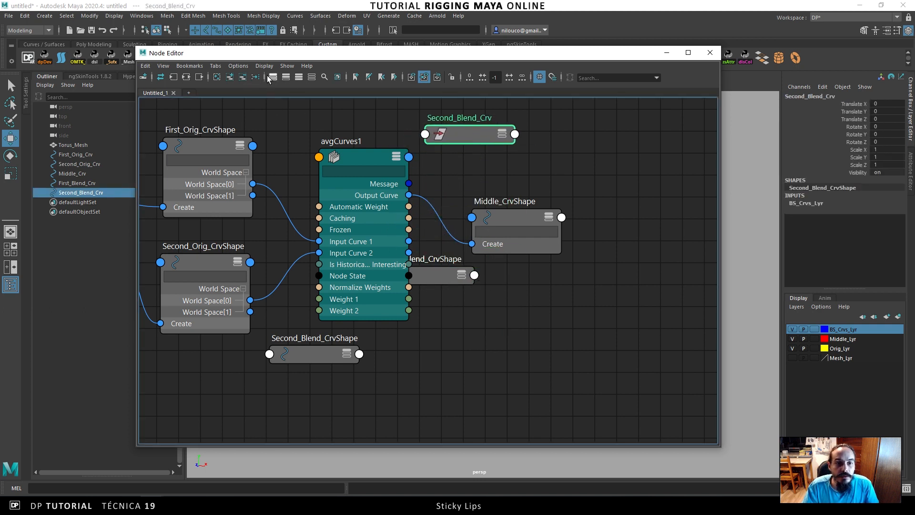
click(247, 79)
drag(421, 283, 334, 120)
drag(448, 275, 499, 319)
click(243, 77)
Spread out the graph by moving Middle_CrvShape and avgCurves1 farther from the original curve shapes, and select First_Blend_CrvShape.
drag(505, 236, 603, 224)
drag(366, 158, 471, 164)
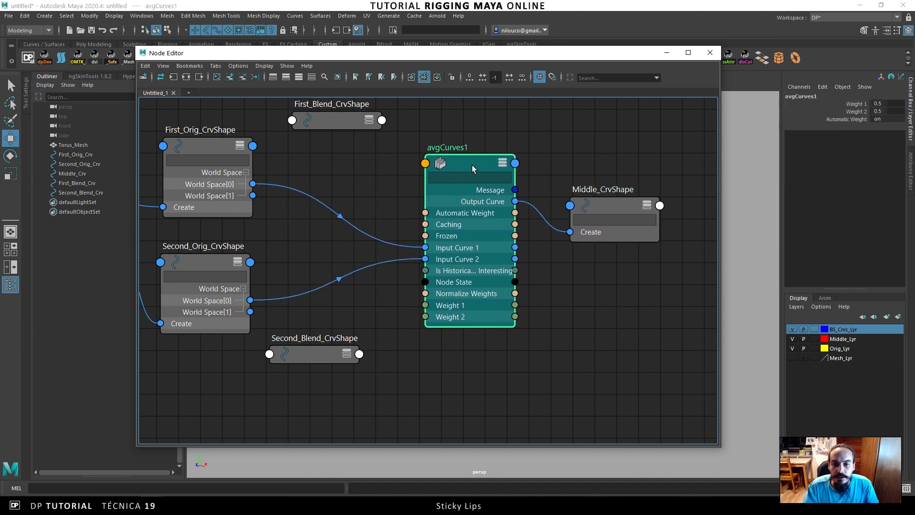
alt+middle_drag(331, 114, 353, 133)
click(356, 137)
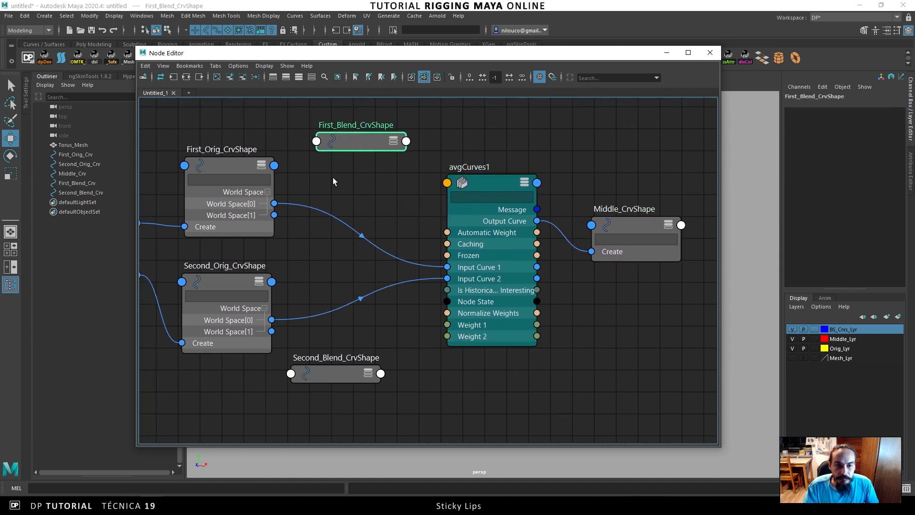
Connect World Space[0] of First_Orig_CrvShape to the create input of First_Blend_CrvShape.
drag(274, 203, 316, 142)
click(330, 152)
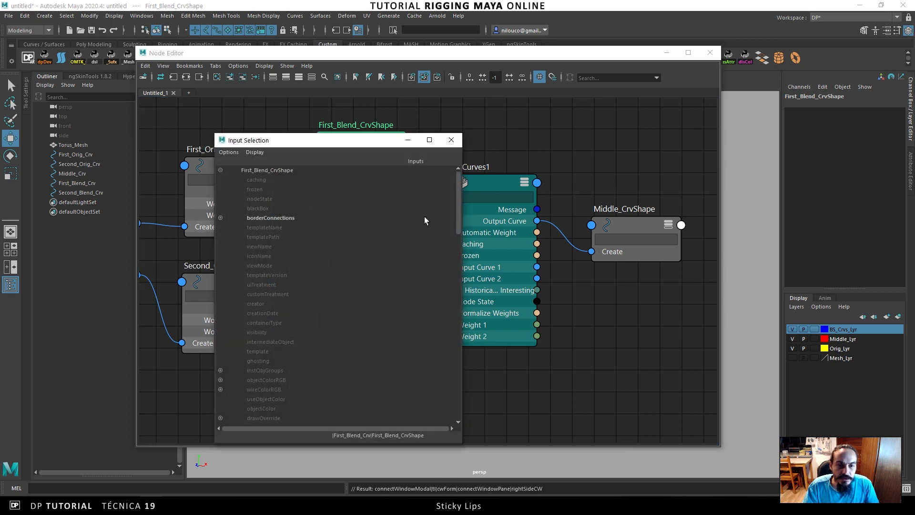
drag(454, 204, 454, 352)
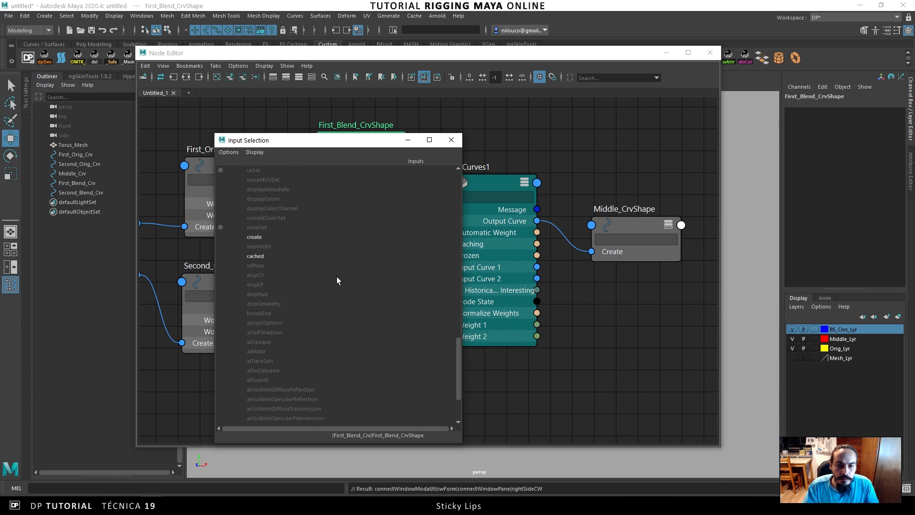
click(270, 238)
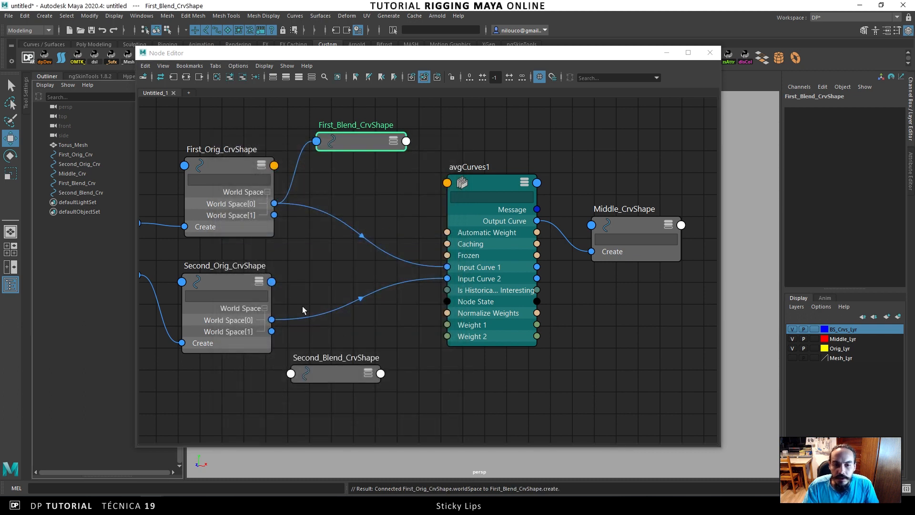
Connect World Space[0] of Second_Orig_CrvShape to the create input of Second_Blend_CrvShape.
drag(271, 319, 303, 374)
drag(272, 322, 300, 375)
click(311, 384)
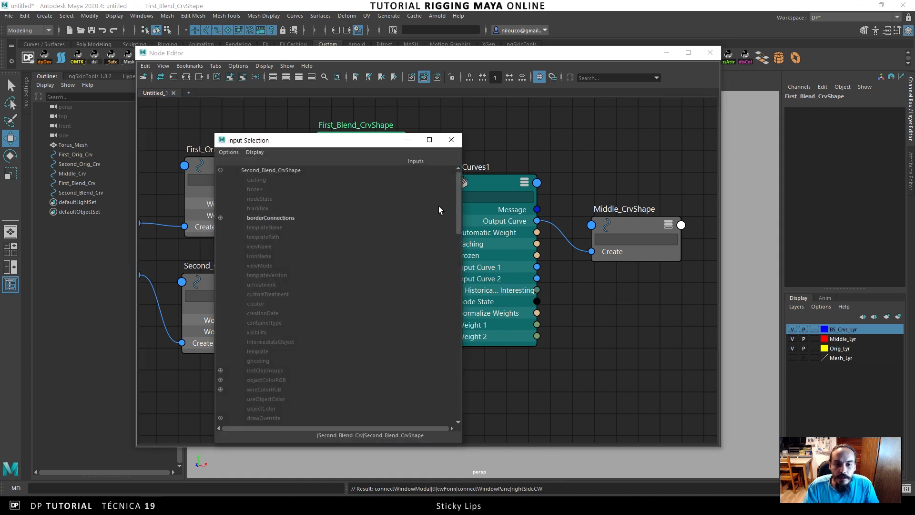
drag(456, 204, 453, 353)
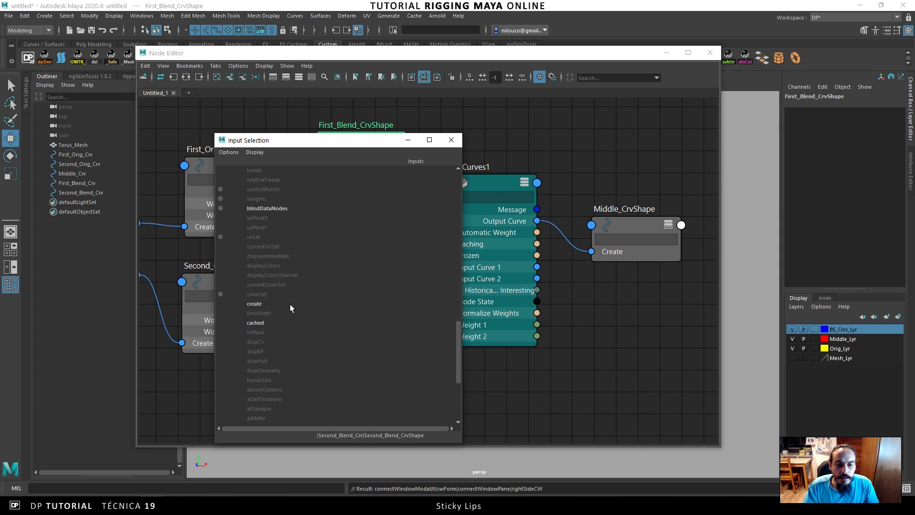
click(256, 304)
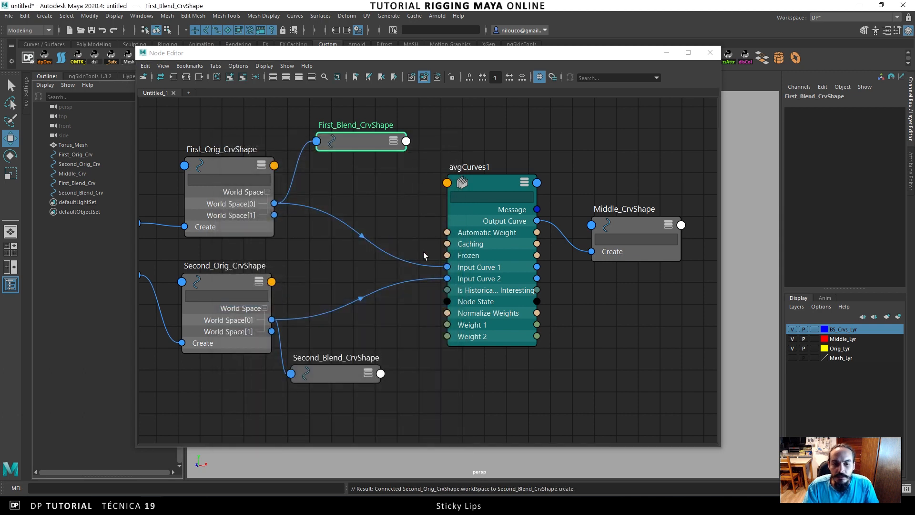
Tidy the positions of the two blend curve shape nodes and minimize the Node Editor.
drag(361, 368, 384, 374)
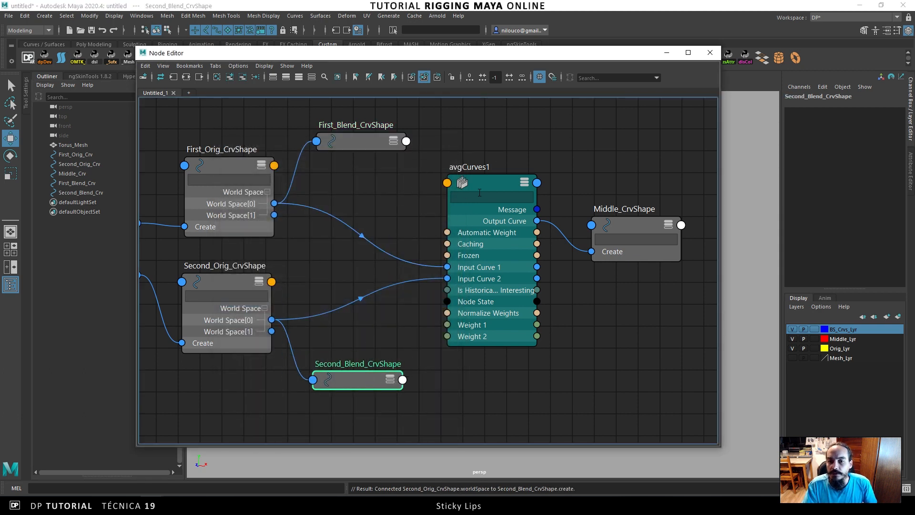
drag(332, 150, 334, 149)
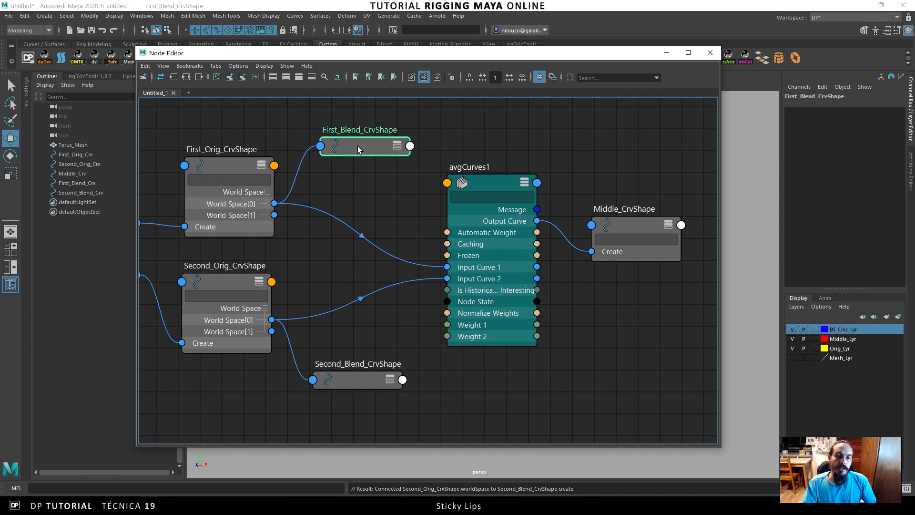
click(666, 53)
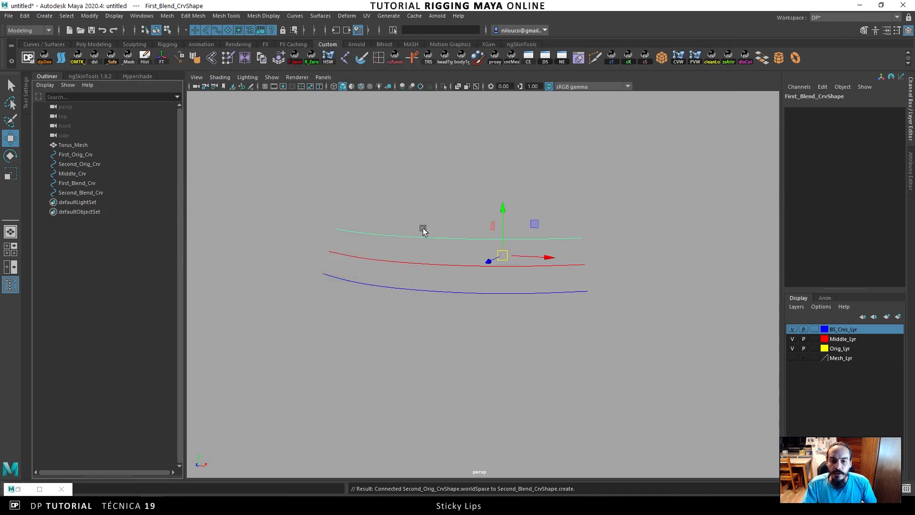
Show Mesh_Lyr and try moving a soft-selected torus vertex above the first curve upward to test the blend curves.
click(413, 225)
alt+drag(462, 239, 460, 249)
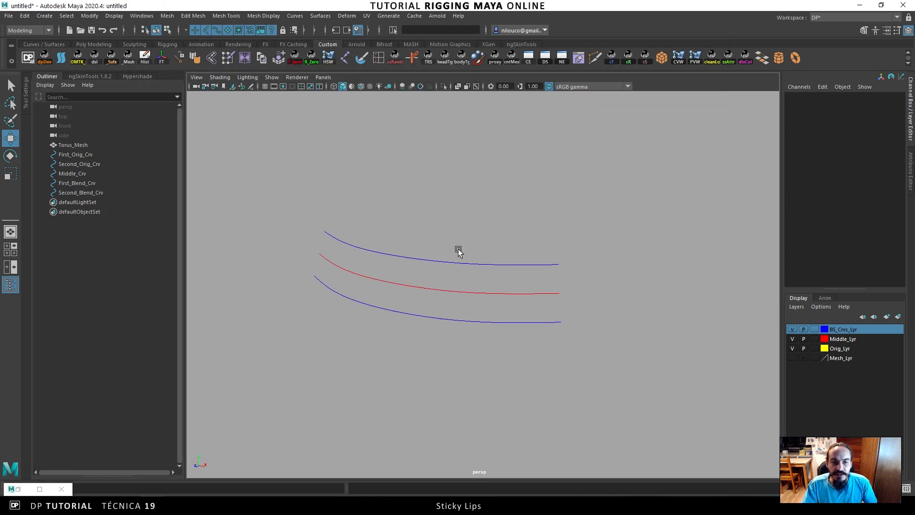
click(792, 357)
click(513, 228)
right_drag(514, 228, 415, 224)
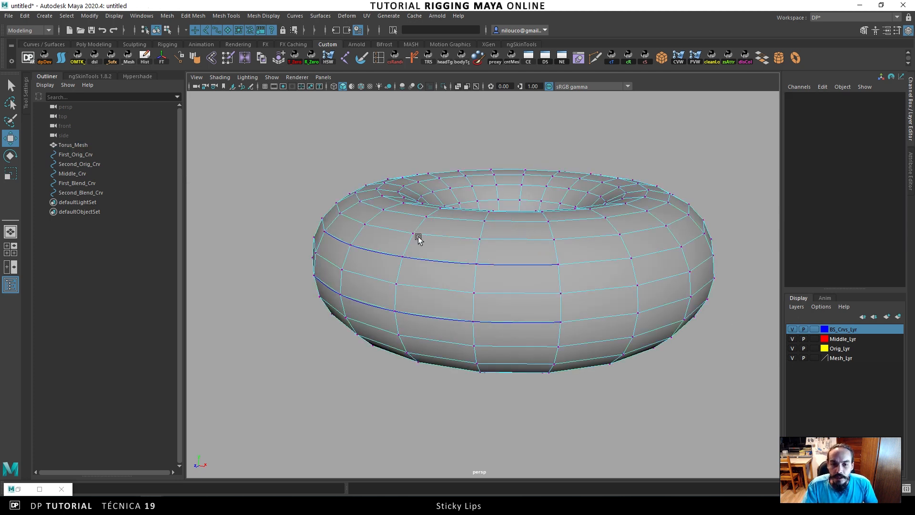
click(415, 233)
drag(415, 233, 422, 200)
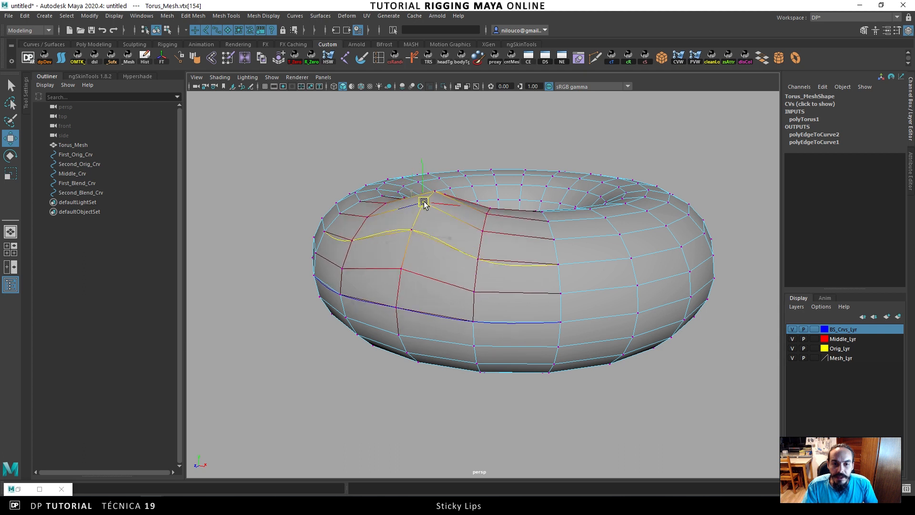
Hide Mesh_Lyr to check how the curves follow the deformation, and undo the vertex move.
click(792, 329)
click(793, 358)
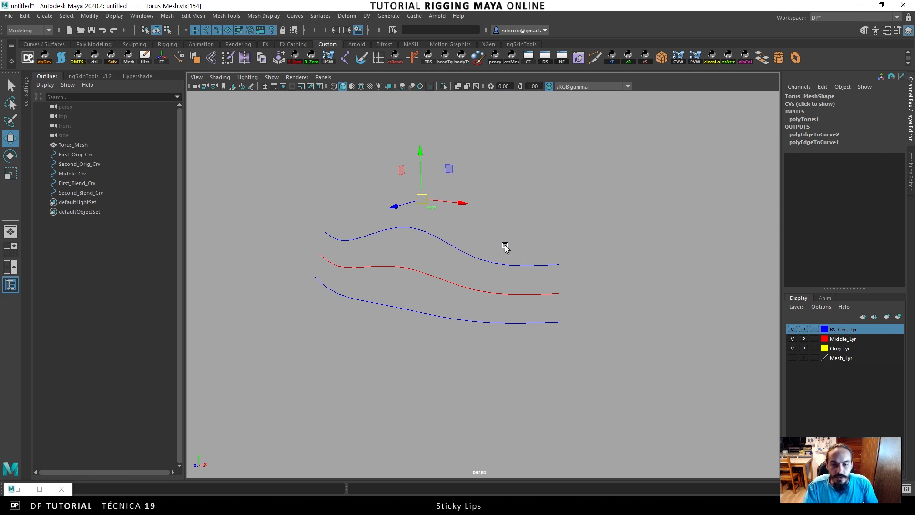
key(ctrl+z)
key(ctrl+z)
key(ctrl+z)
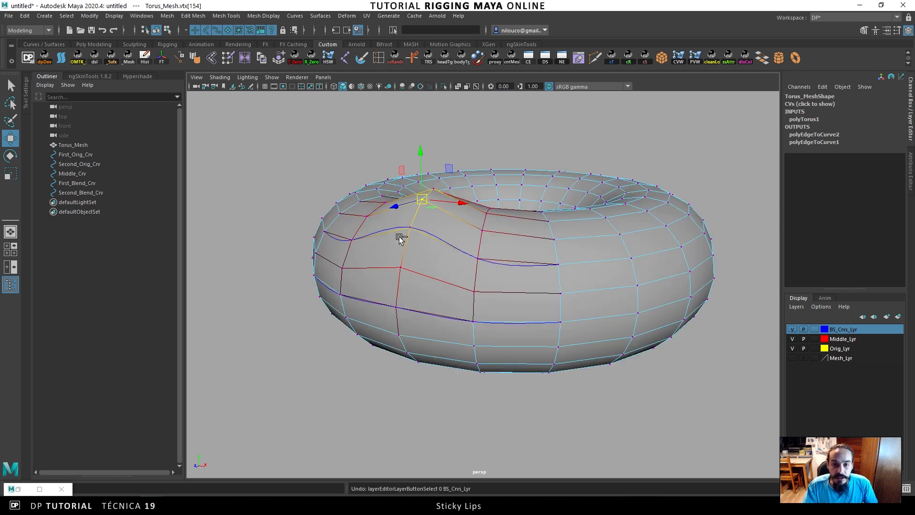
click(409, 155)
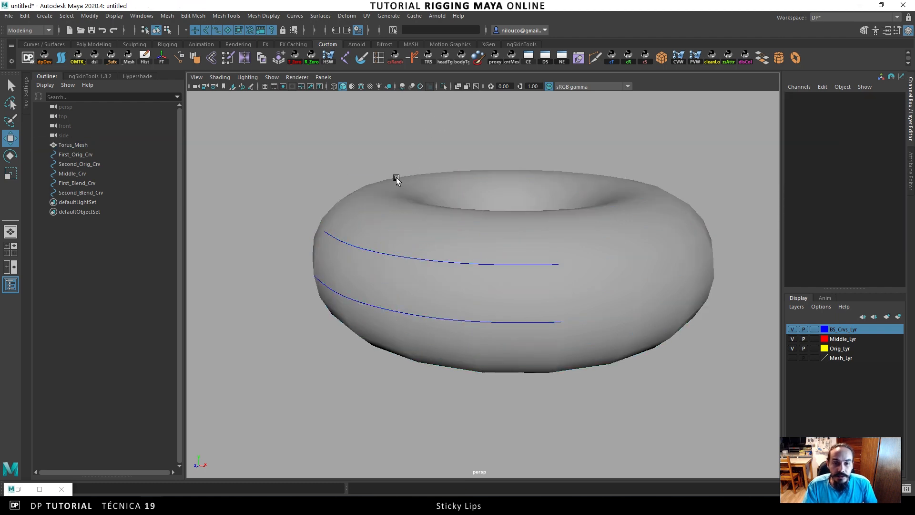
Restore the Node Editor and adjust the placement of the First_Blend_CrvShape and Middle_CrvShape nodes.
click(24, 487)
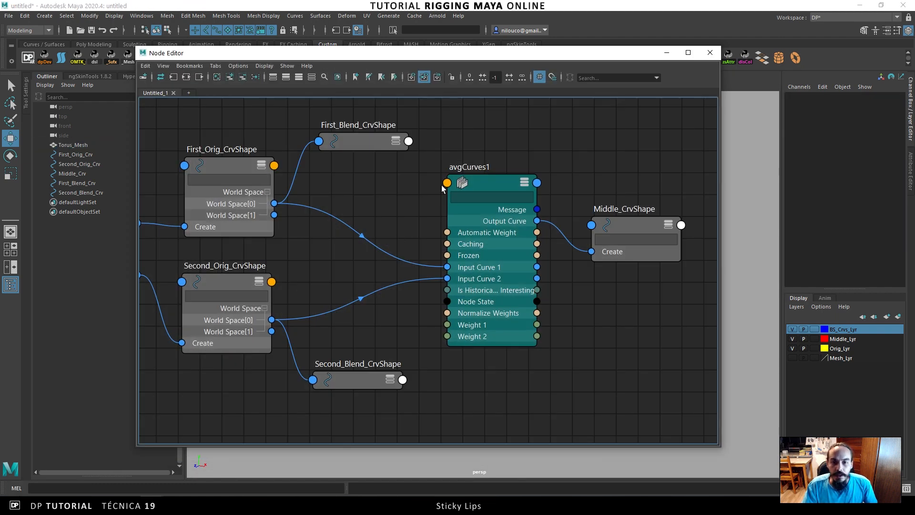
drag(371, 138, 361, 133)
drag(618, 226, 632, 231)
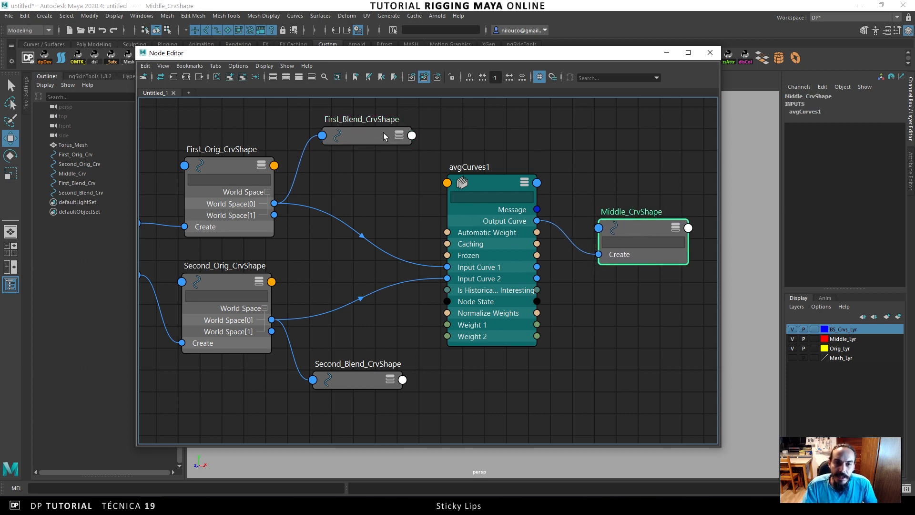
Create a blendShape that drives First_Blend_Crv with Middle_Crv as target, and rename the deformer First_BS.
click(77, 174)
ctrl+click(84, 184)
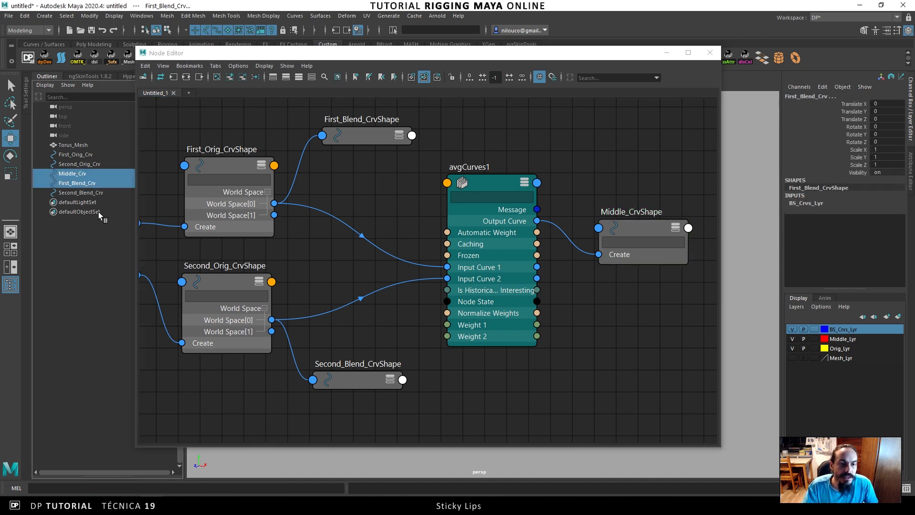
click(346, 16)
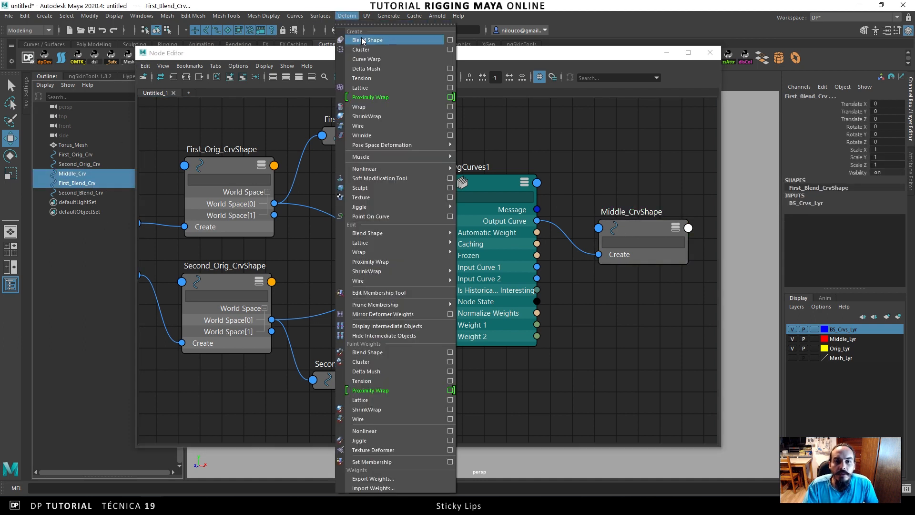
click(374, 42)
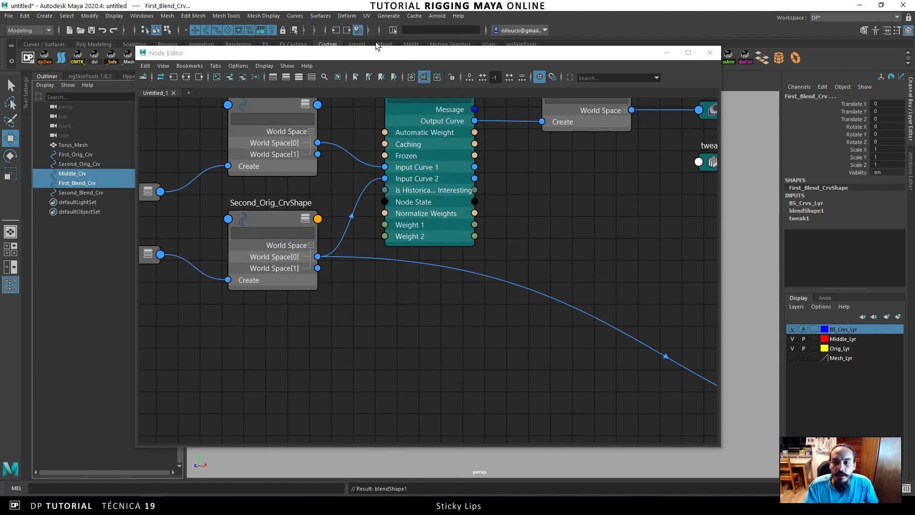
click(810, 210)
text(First_BS)
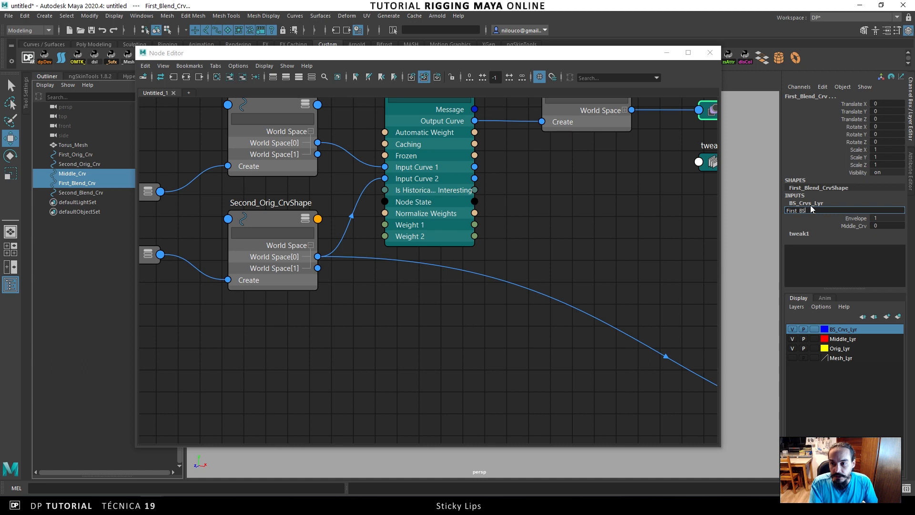
key(Return)
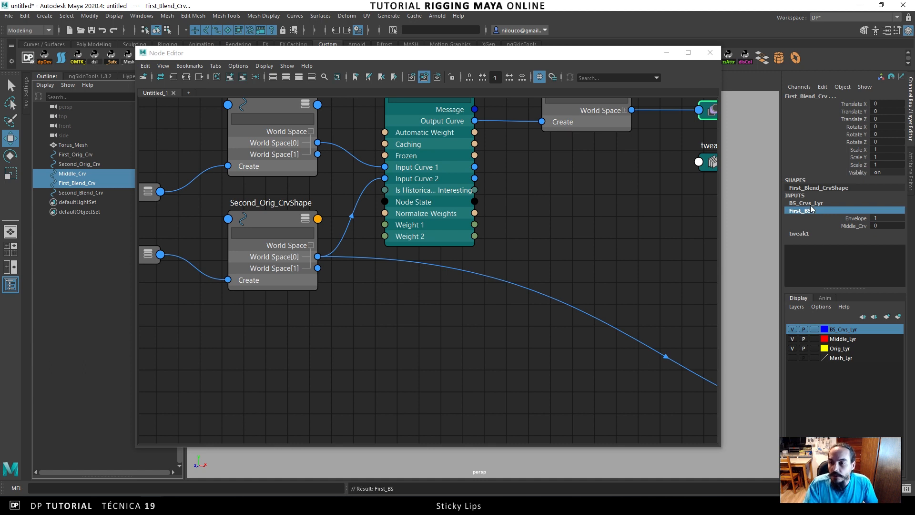
Create a blendShape that drives Second_Blend_Crv with Middle_Crv as target, and rename the deformer Second_BS.
click(71, 173)
ctrl+click(80, 192)
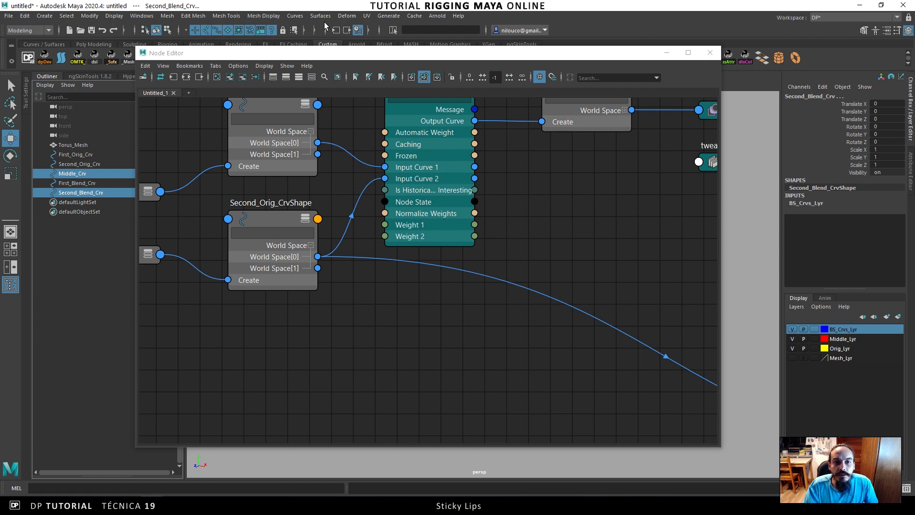
click(346, 16)
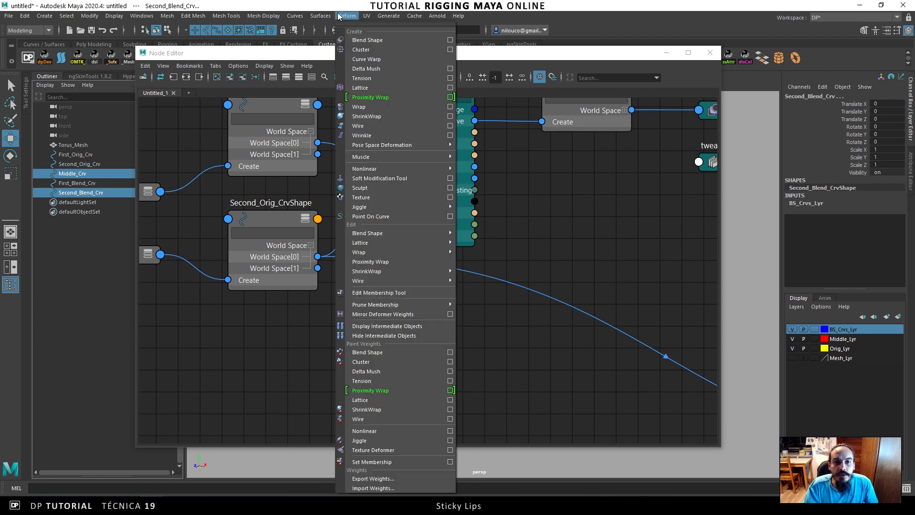
click(374, 45)
double_click(821, 210)
text(Second_BS)
key(Return)
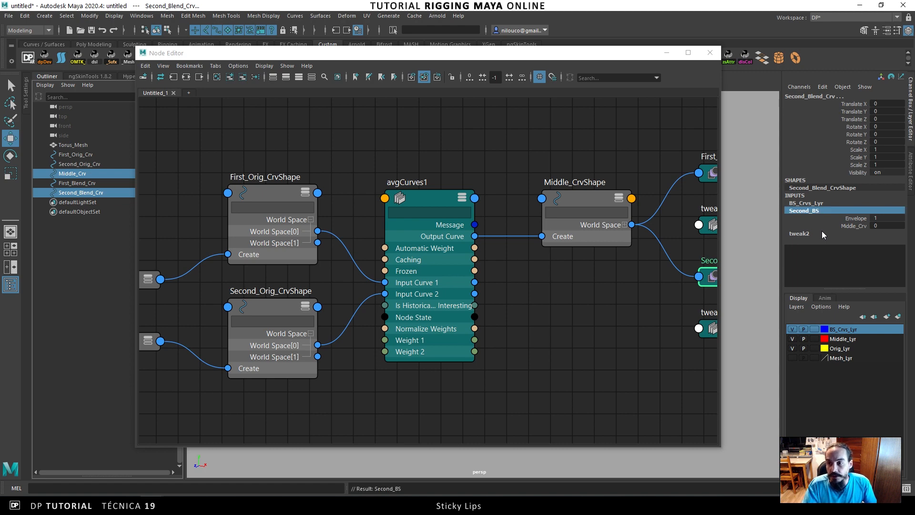
Minimize the Node Editor, hide Mesh_Lyr to leave only the curves displayed, and clear the selection.
alt+middle_drag(626, 154, 333, 163)
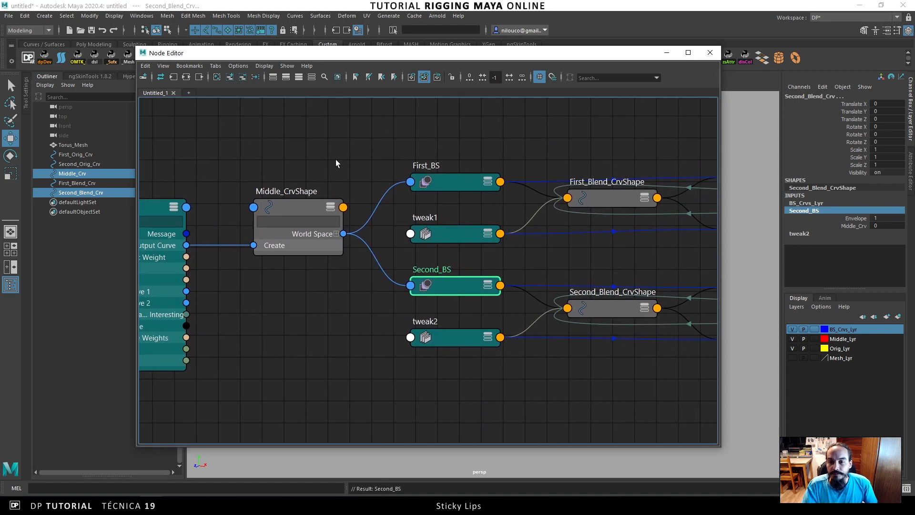
click(666, 53)
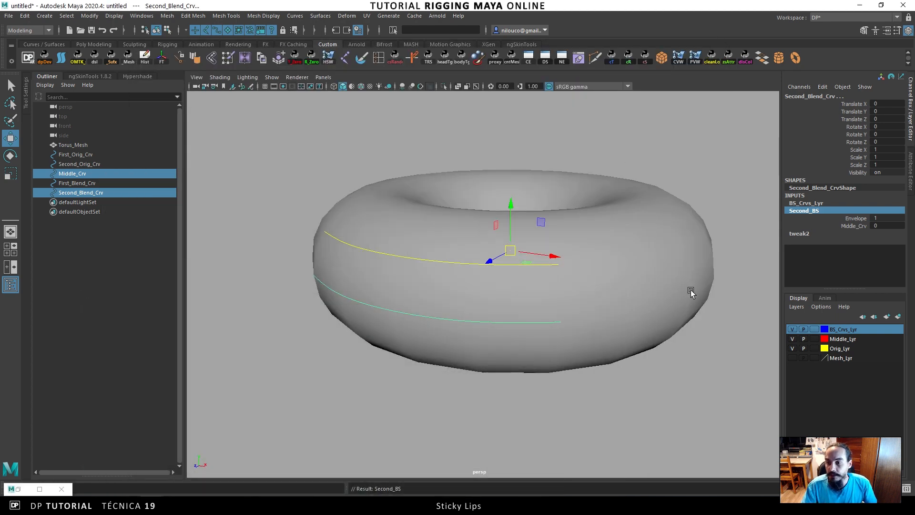
click(791, 357)
click(791, 357)
click(791, 358)
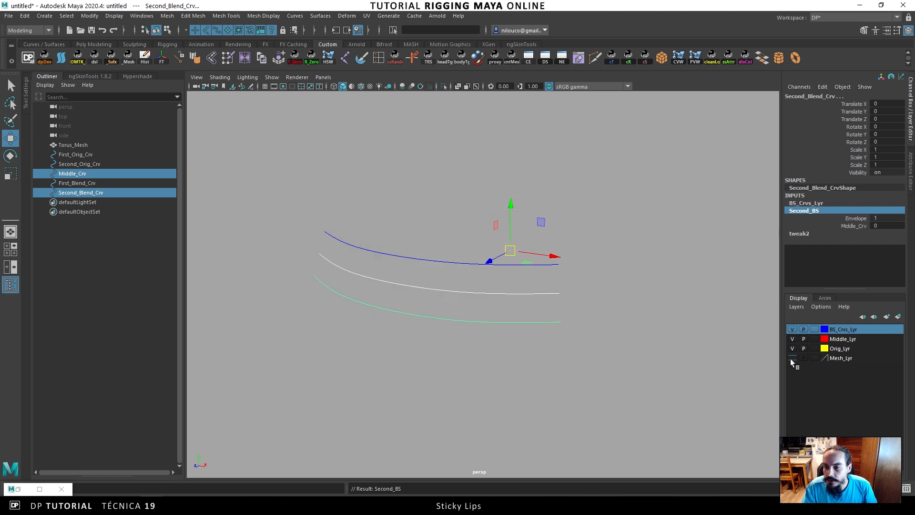
alt+drag(677, 348, 654, 343)
click(660, 341)
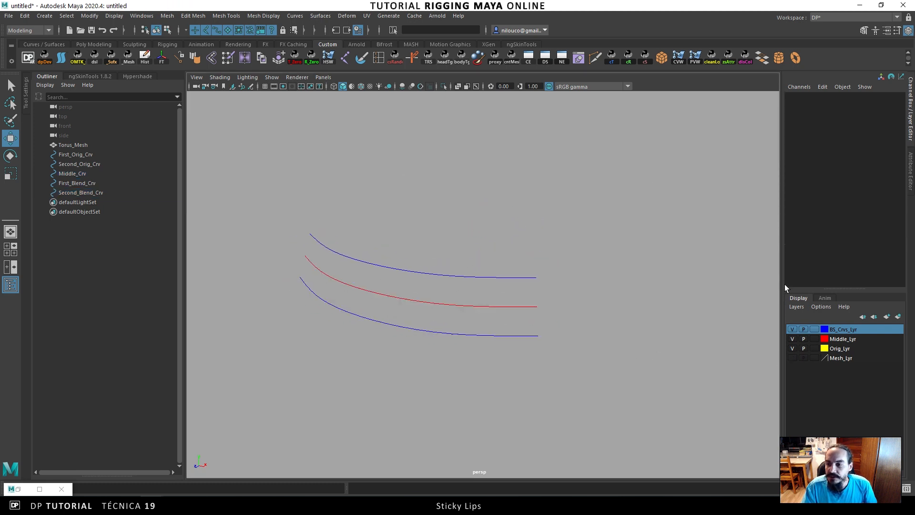
Test the Middle_Crv weights of First_BS and Second_BS from the middle curve, return them to 0, and deselect the curve.
click(83, 174)
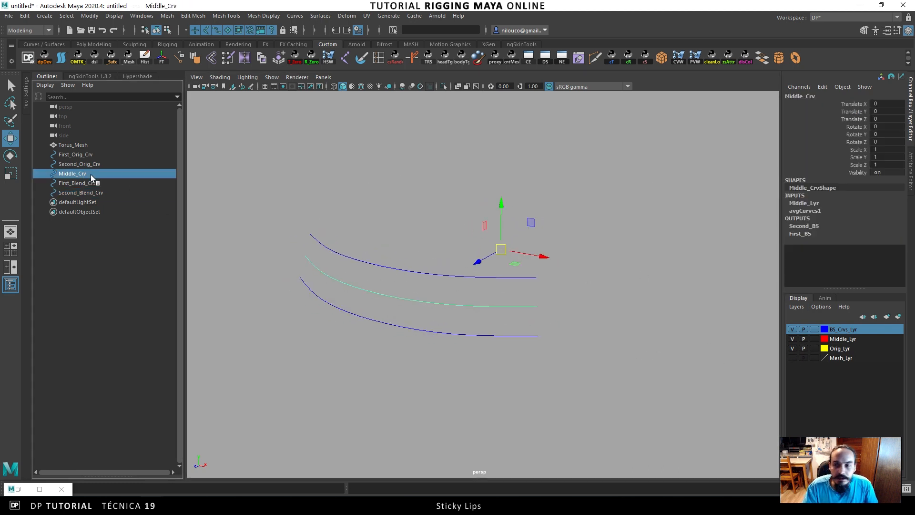
click(805, 234)
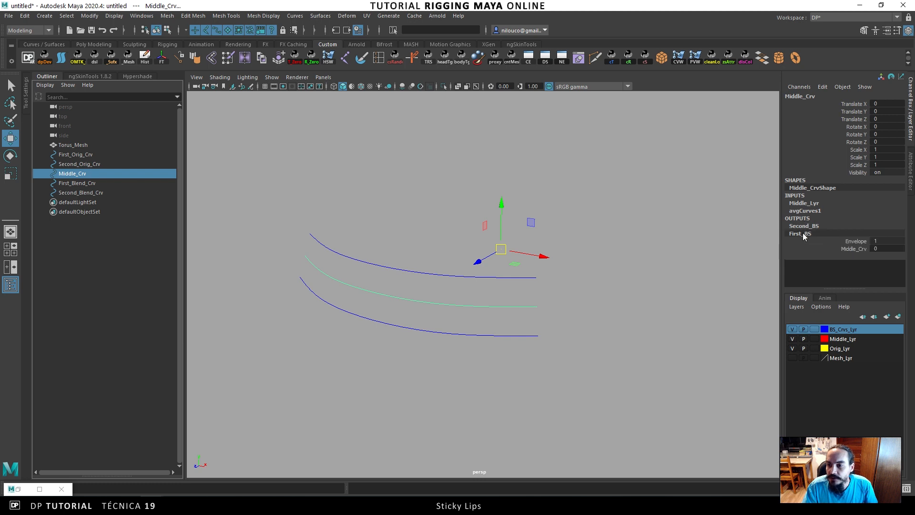
click(845, 248)
middle_drag(599, 267, 487, 289)
click(805, 227)
click(854, 240)
middle_drag(613, 266, 500, 291)
alt+drag(539, 292, 545, 266)
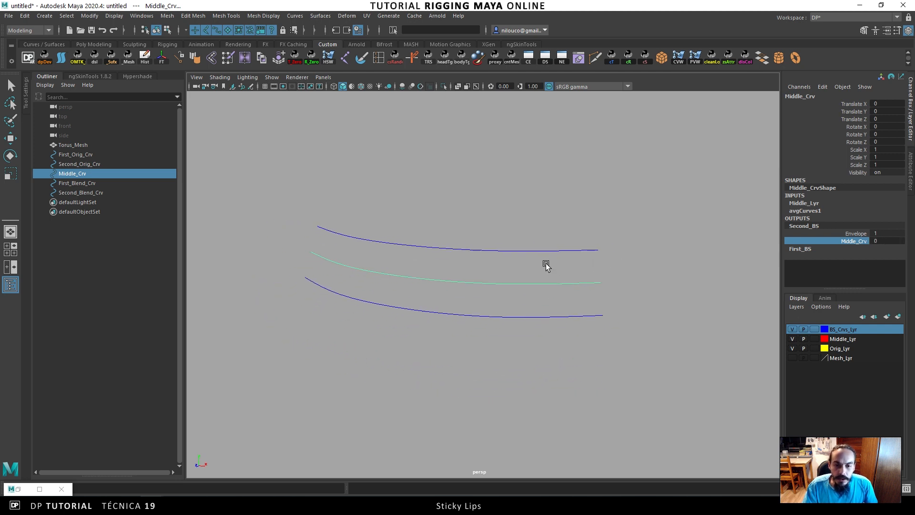
click(523, 229)
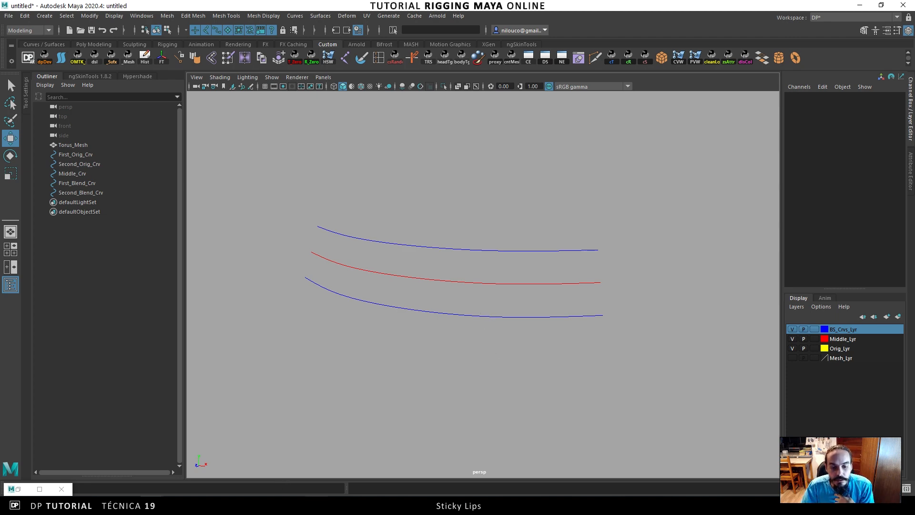
Switch to Notepad++ to review the control and attributes items in wip_Roteiro.txt, and return to Maya.
key(alt+Tab)
click(252, 159)
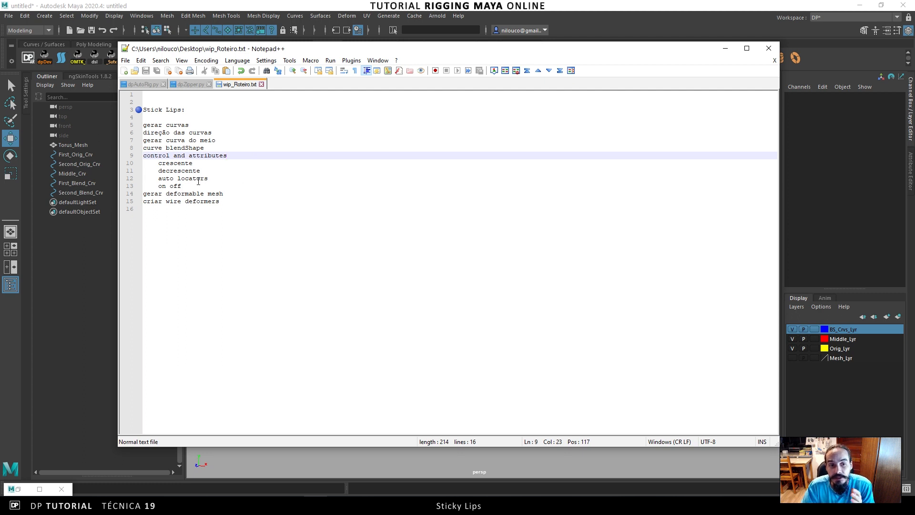
click(725, 48)
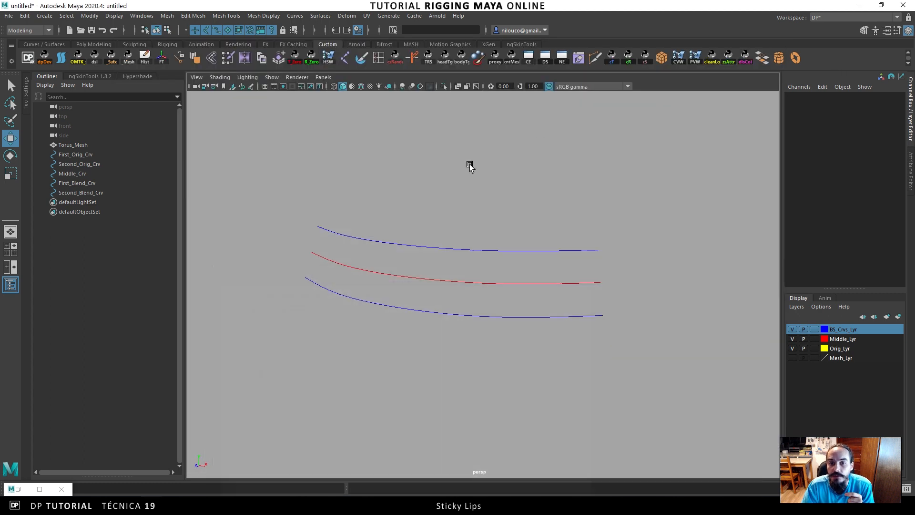
Create a NURBS circle at the origin and rename it Control_Ctrl.
click(46, 16)
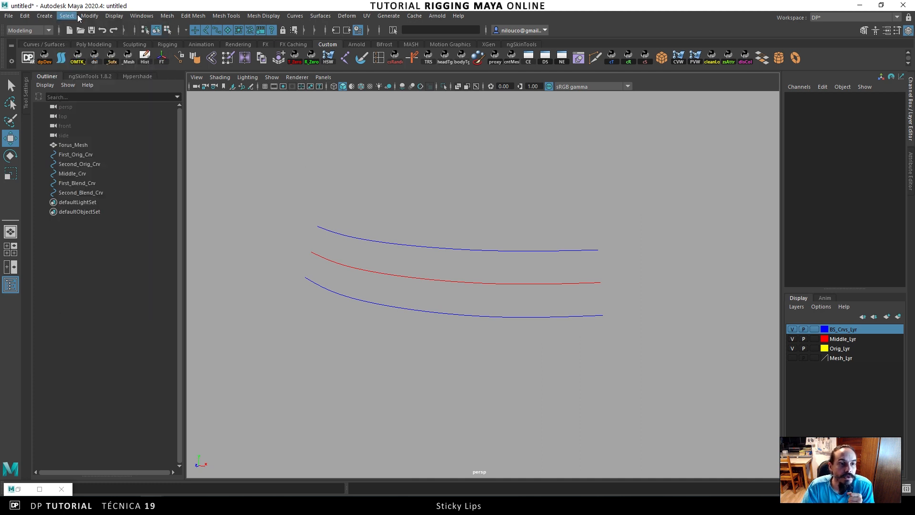
click(44, 15)
mouse_move(84, 88)
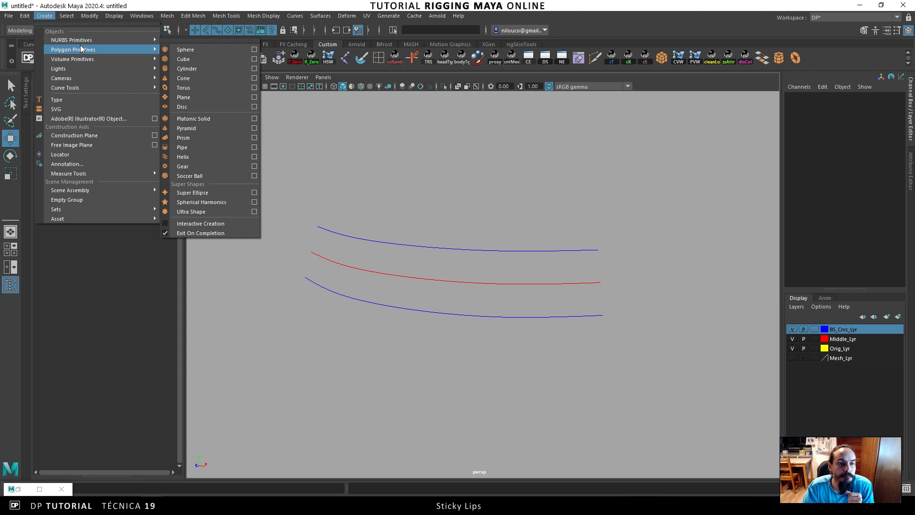
mouse_move(80, 42)
click(209, 96)
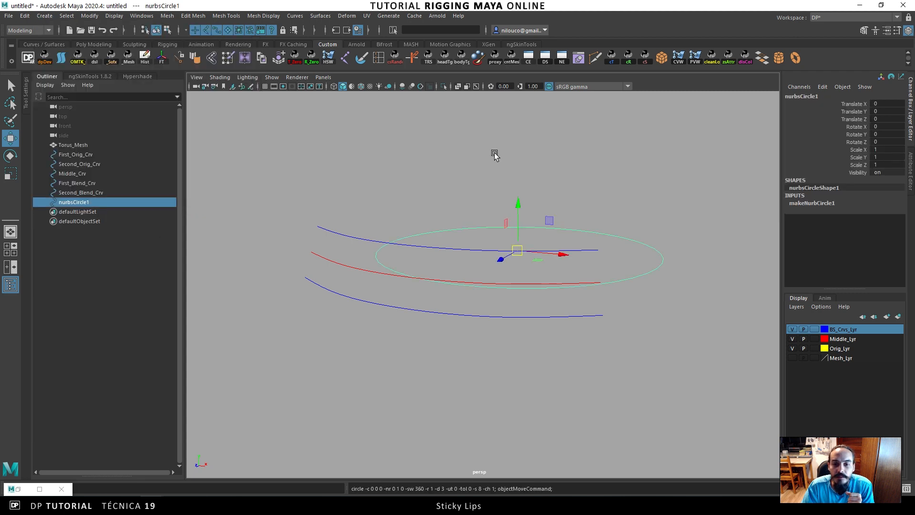
double_click(808, 96)
text(control)
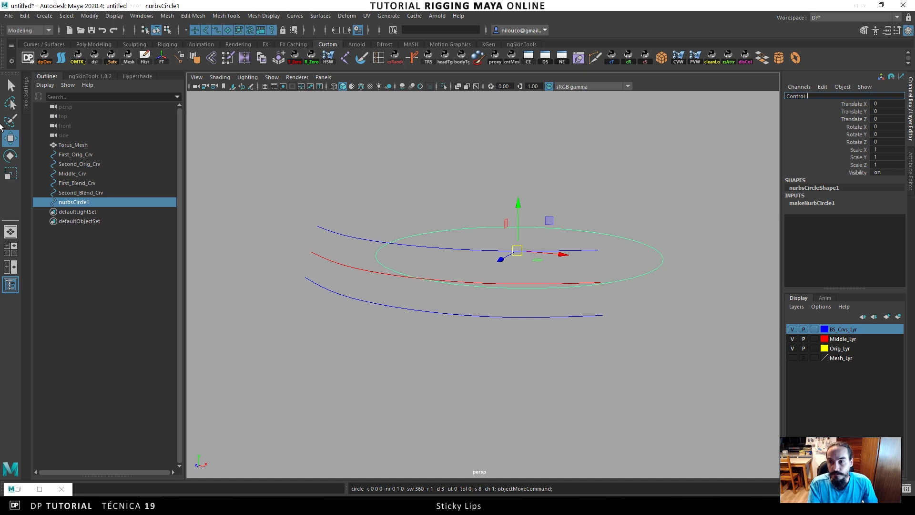
key(Return)
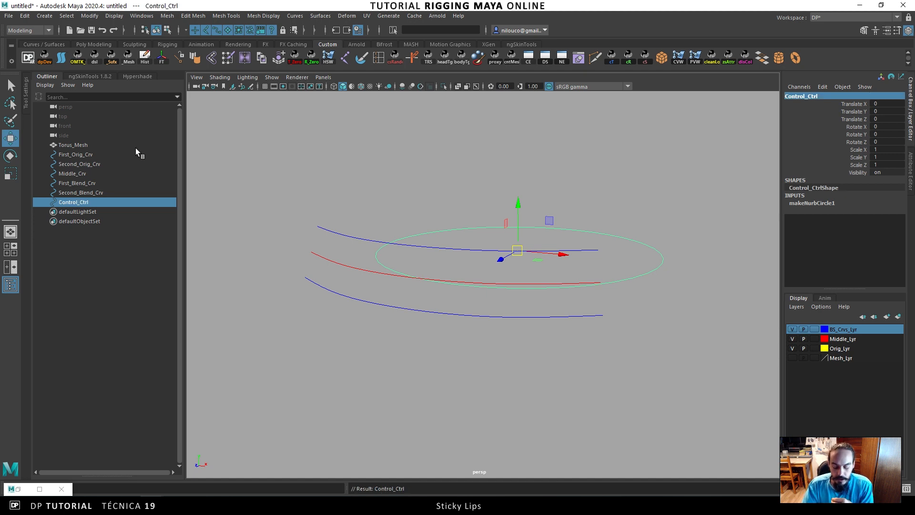
Add a keyable float attribute named crescent to Control_Ctrl, with minimum 0 and maximum 1, and close the Add Attribute dialog.
alt+drag(427, 276, 444, 292)
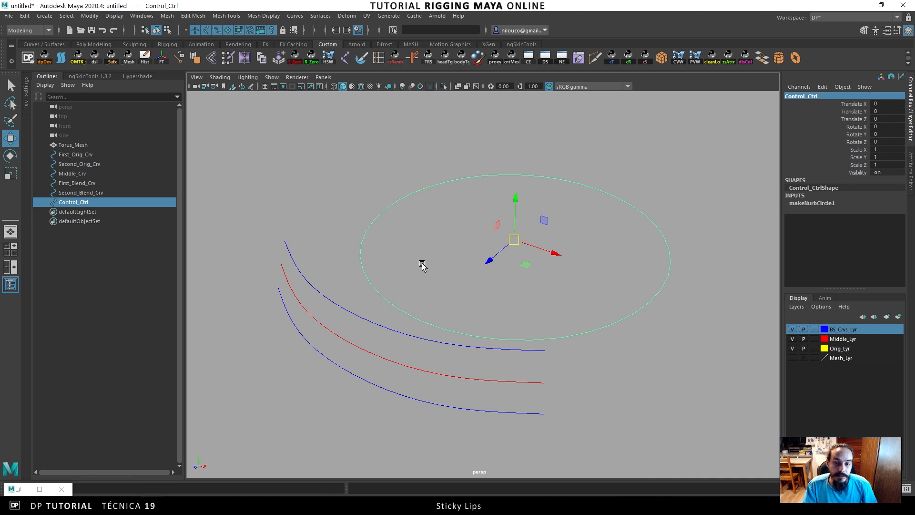
alt+drag(344, 309, 390, 240)
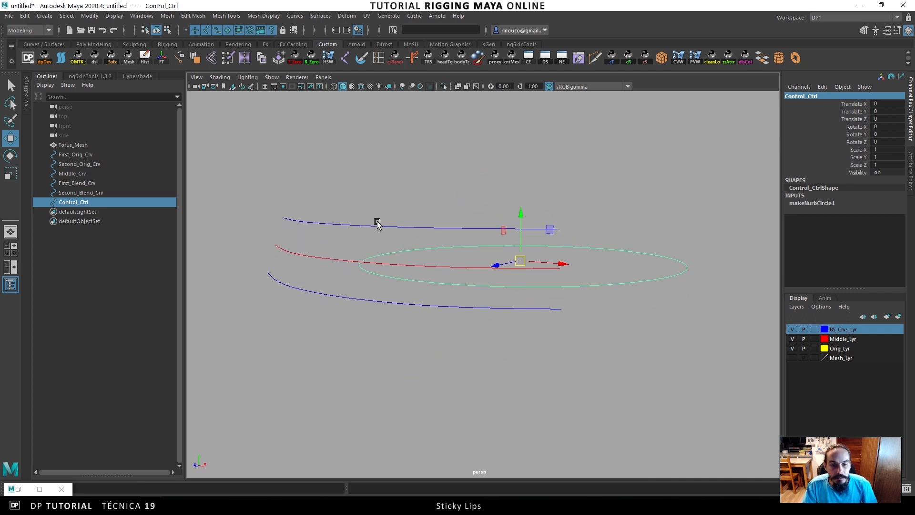
alt+drag(424, 258, 456, 264)
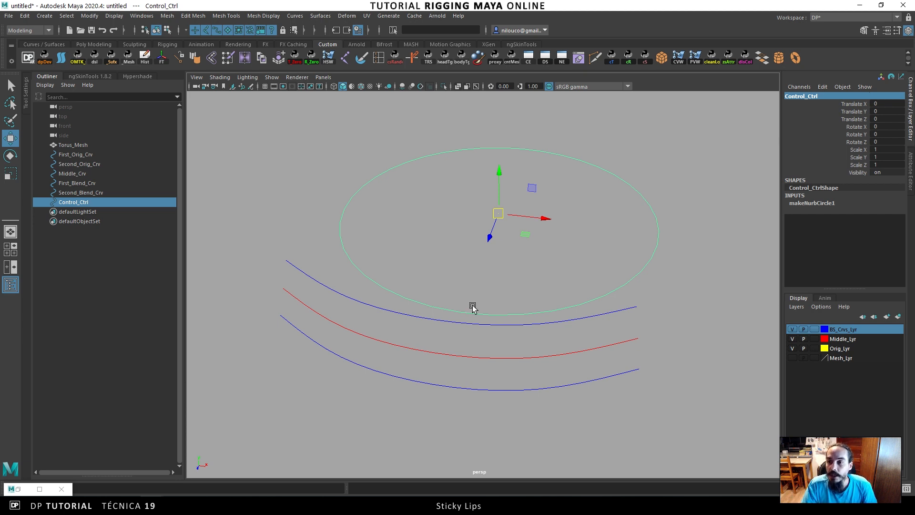
click(823, 87)
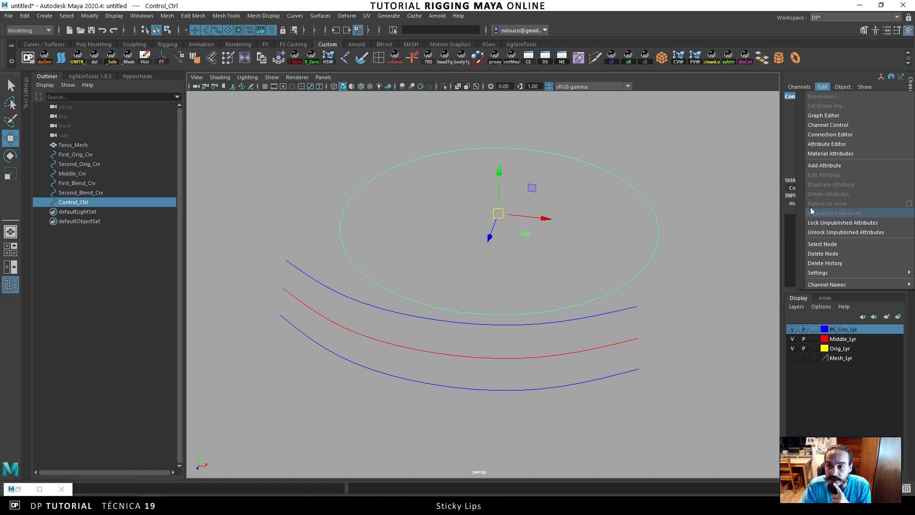
click(820, 166)
click(718, 176)
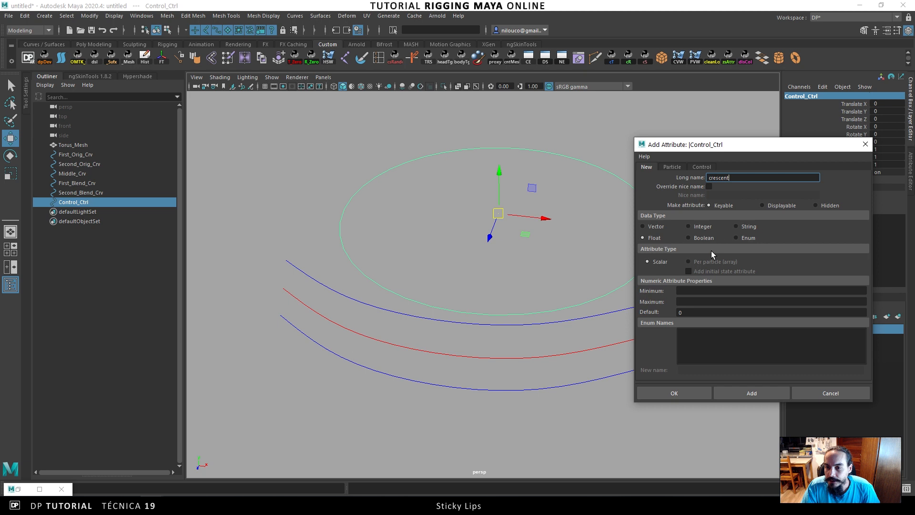
click(688, 290)
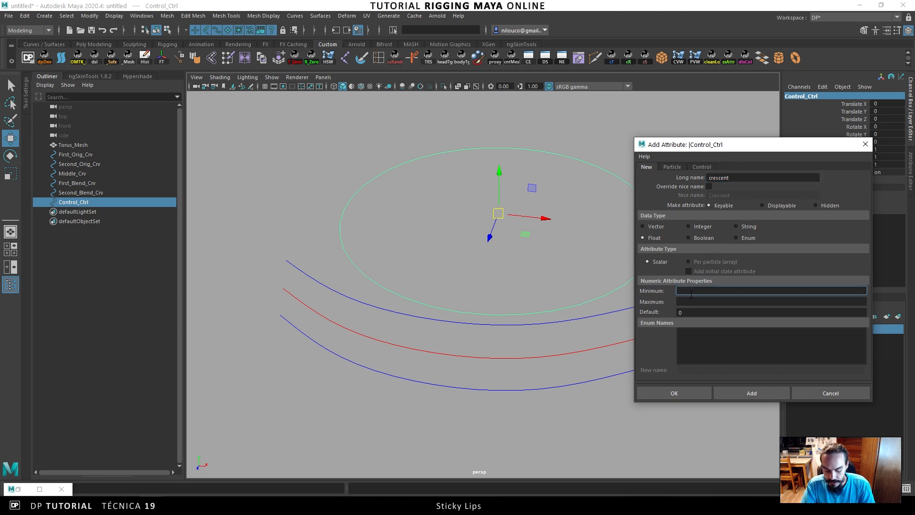
click(691, 301)
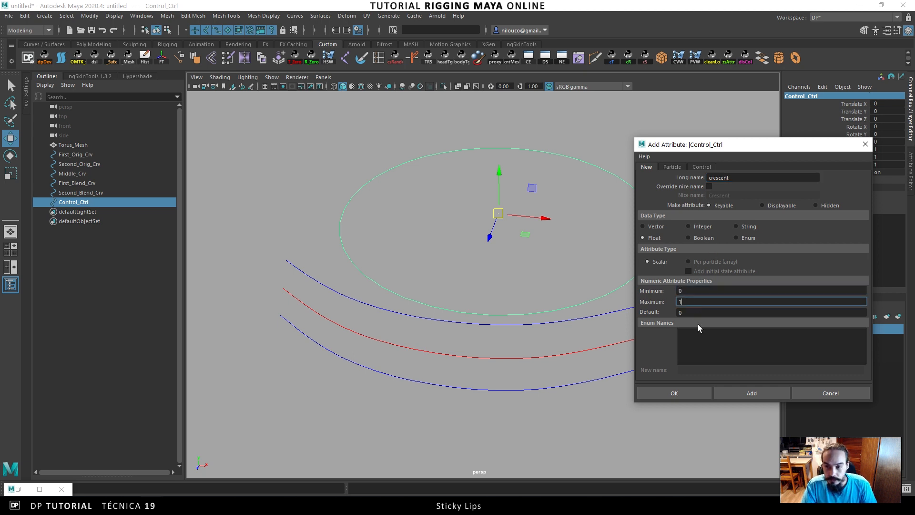
click(740, 393)
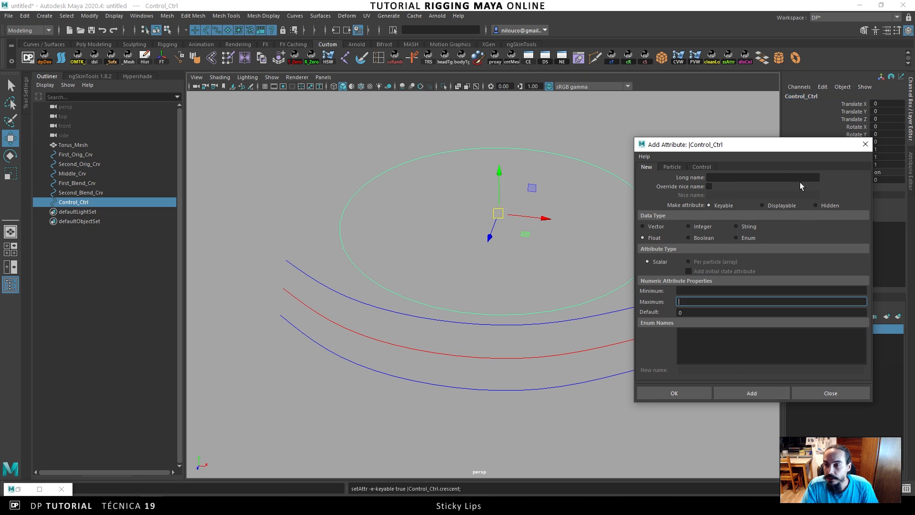
drag(794, 149, 701, 131)
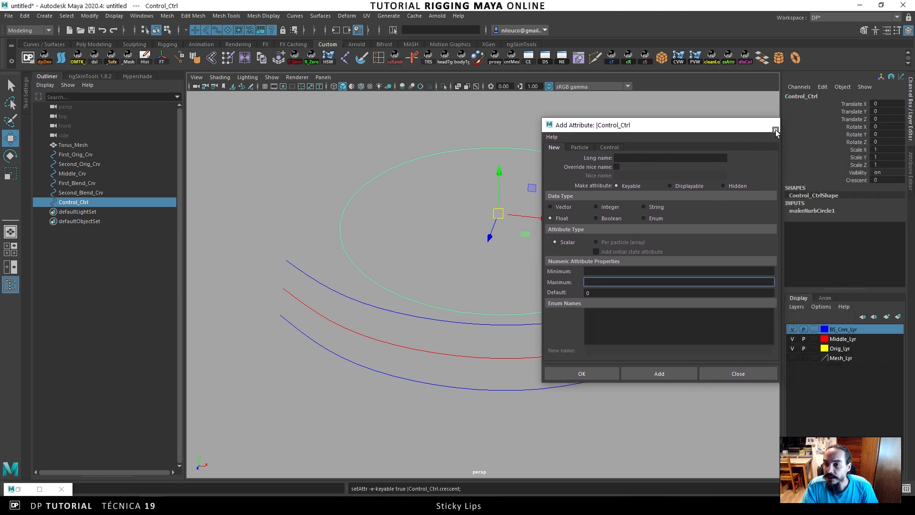
click(772, 126)
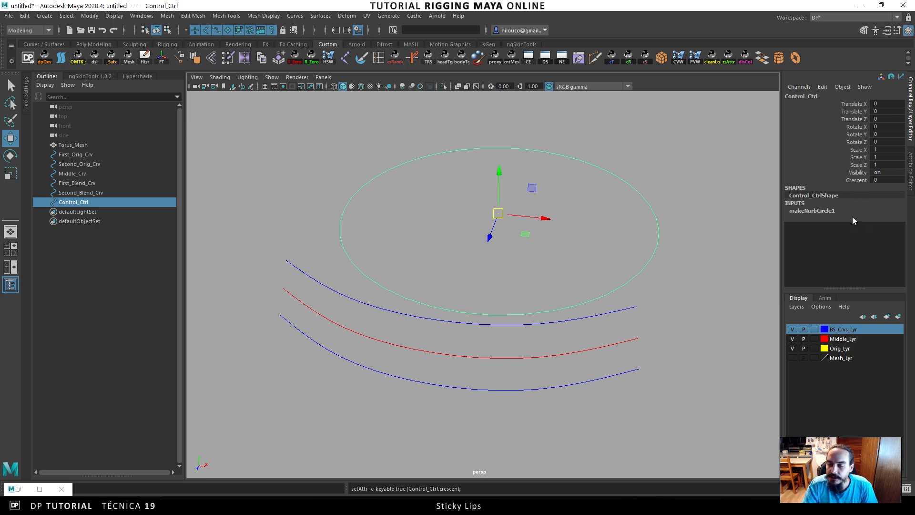
Add a keyable float attribute named cValue0 with default 0 to Control_Ctrl.
click(822, 87)
click(830, 166)
drag(658, 136, 645, 119)
click(612, 143)
text(cValue0)
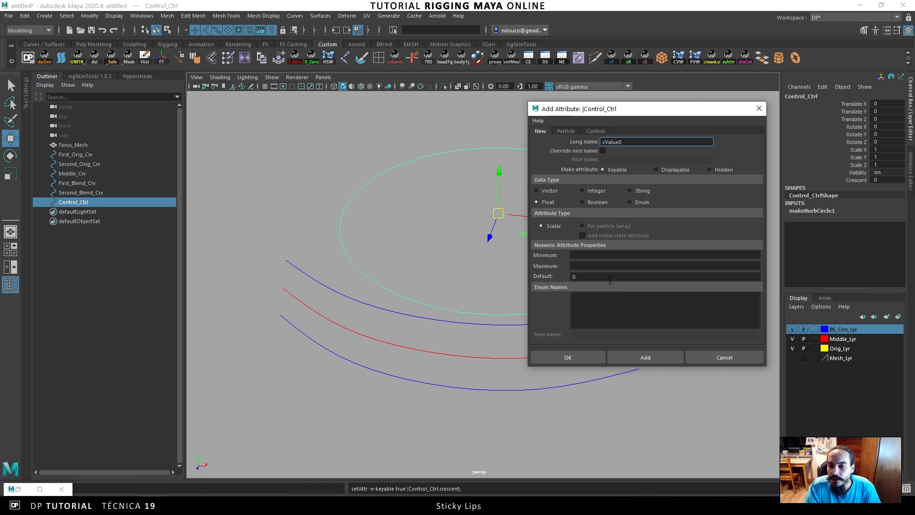
click(645, 358)
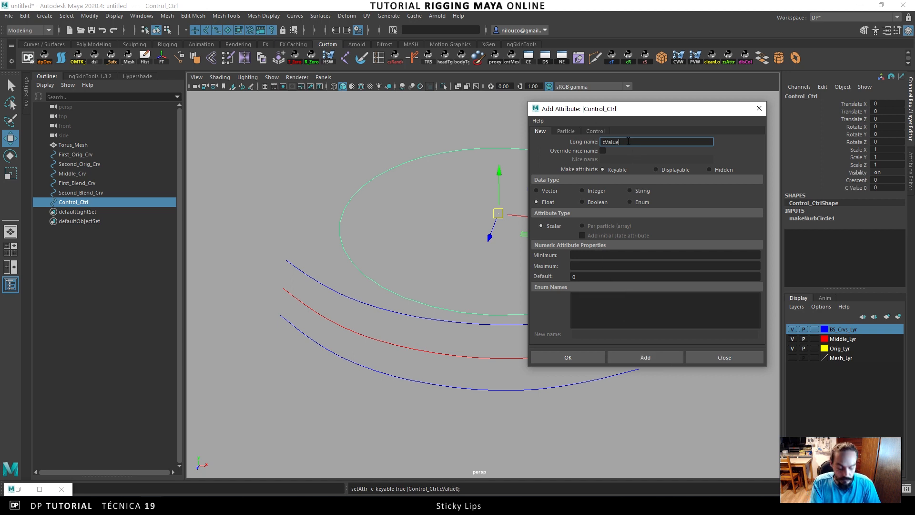
Add the keyable float attributes cValue1, cValue2, cValue3 and cValue4 to Control_Ctrl, and close the Add Attribute dialog.
click(641, 358)
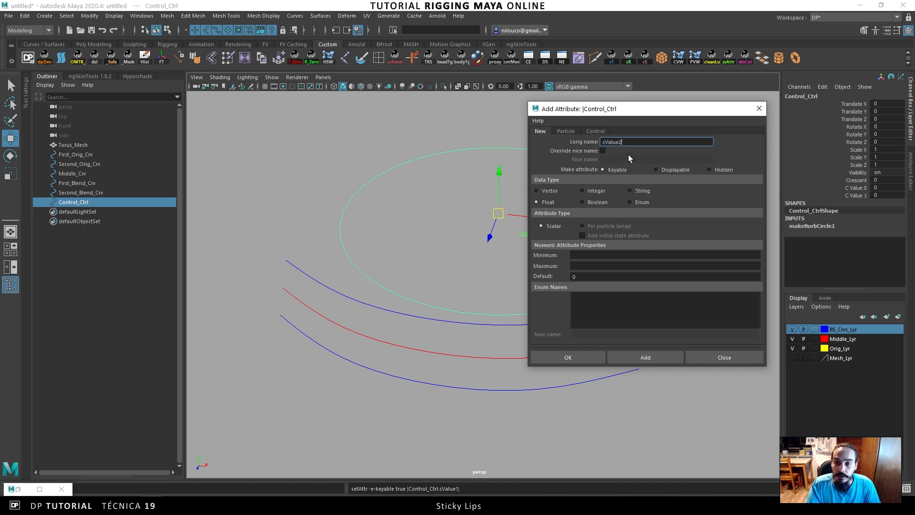
click(638, 358)
text(c)
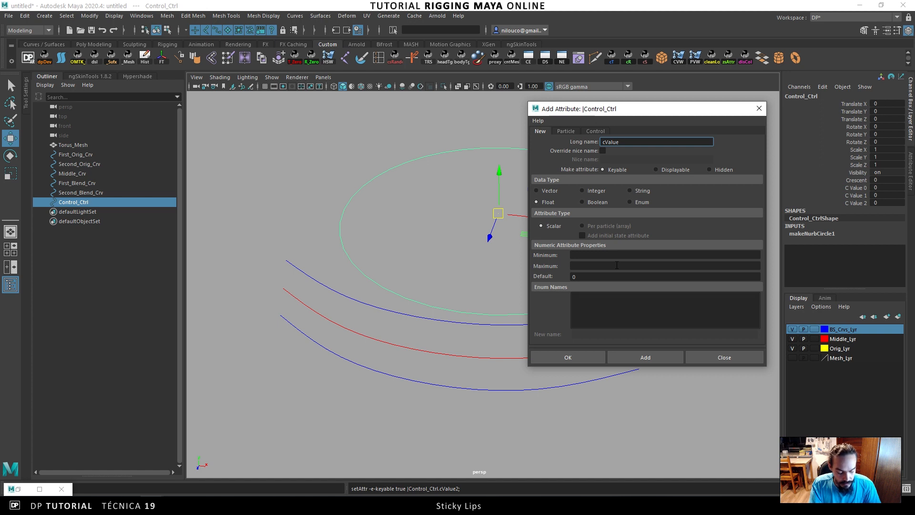
click(665, 357)
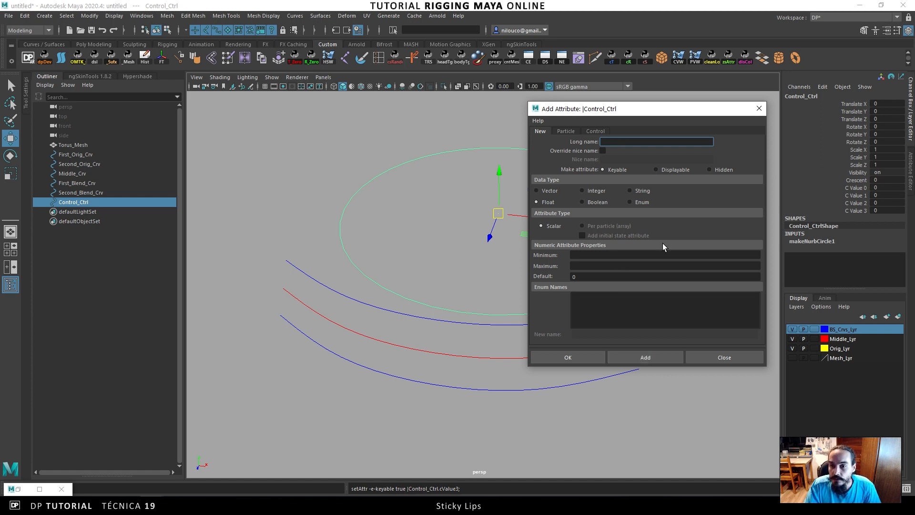
text(c)
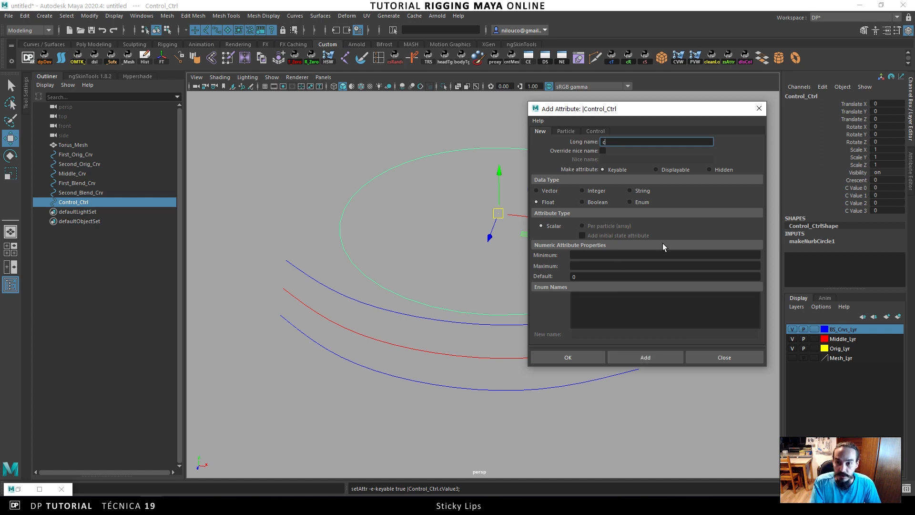
text(Value4)
click(646, 357)
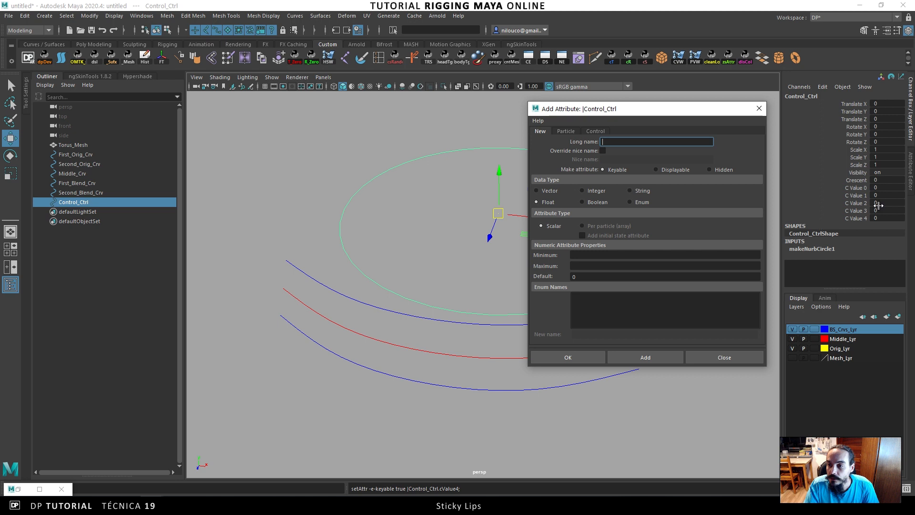
click(759, 109)
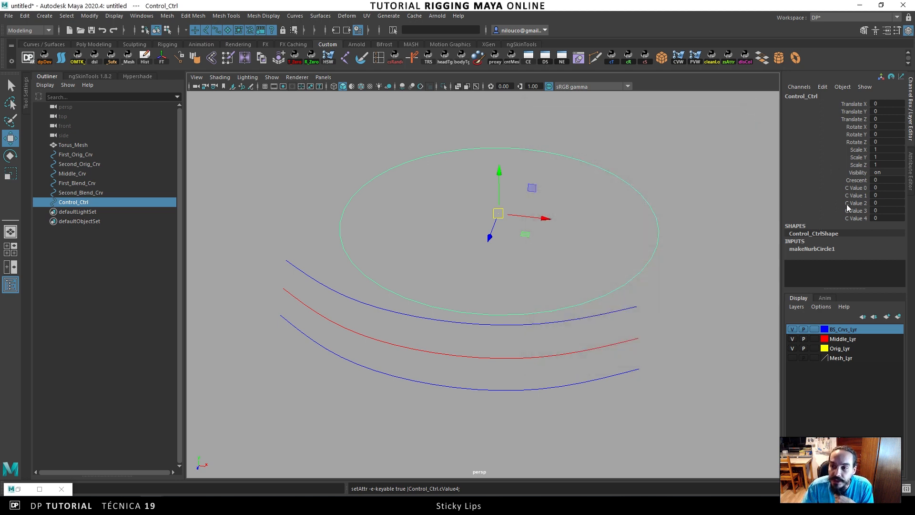
Load Control_Ctrl as driver and driven in Set Driven Key, and key C Value 0 to 4 at 0 against Crescent at 0.
click(412, 57)
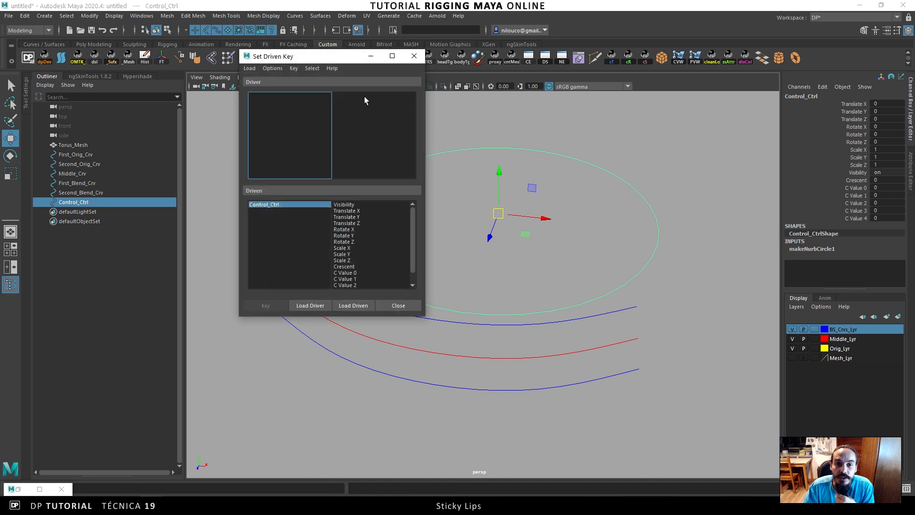
click(310, 305)
scroll(408, 140, down, 1)
click(353, 139)
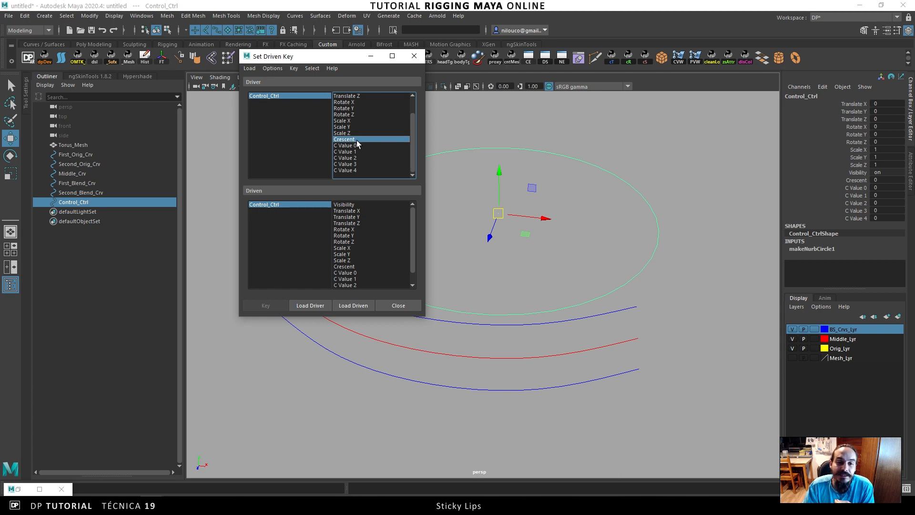
scroll(409, 242, down, 1)
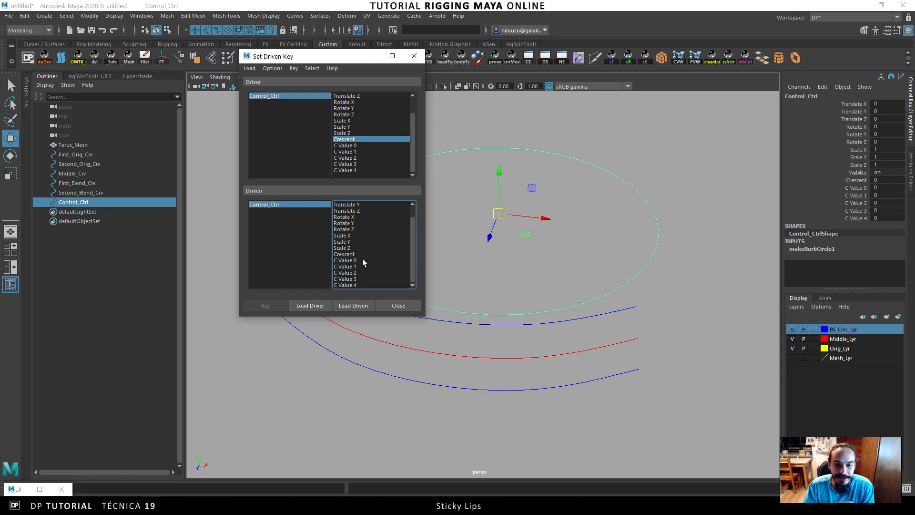
drag(362, 260, 362, 285)
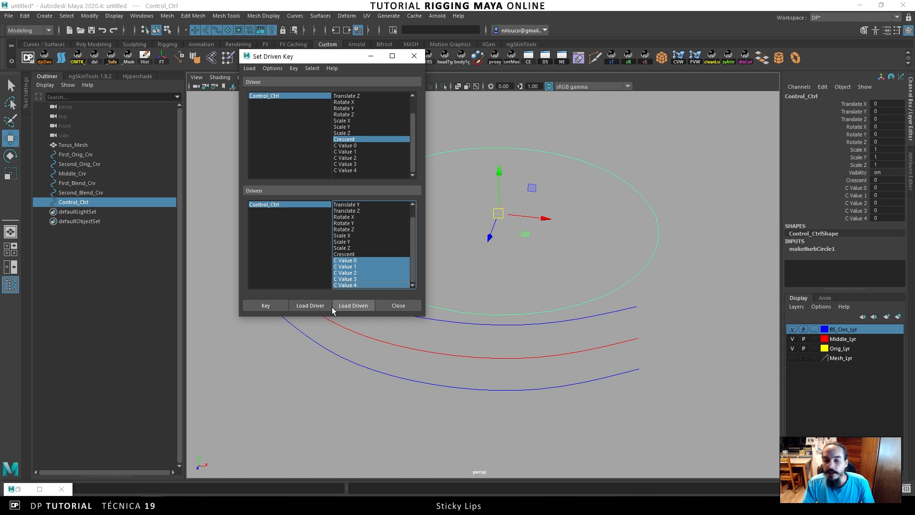
click(272, 304)
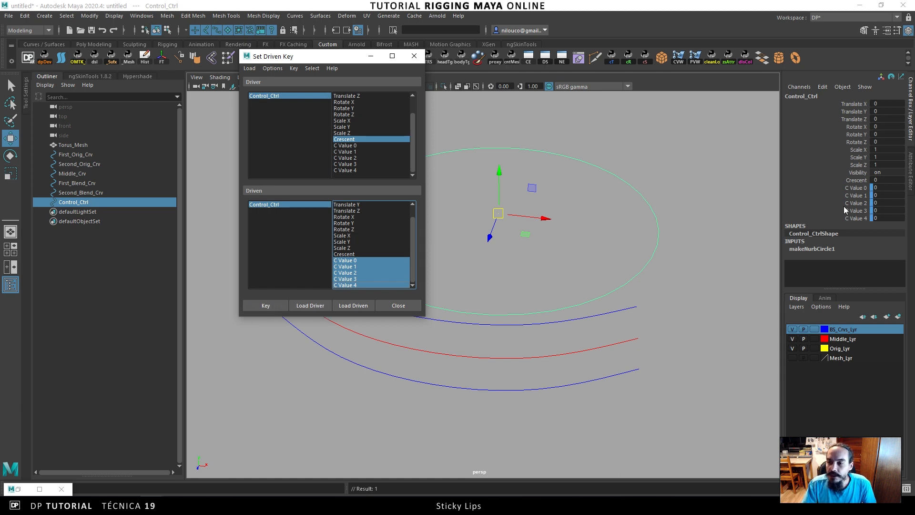
Set Crescent and C Value 0 to 4 to 1, set the driven key, and test it by scrubbing Crescent down to 0.
click(874, 180)
text(1)
key(Return)
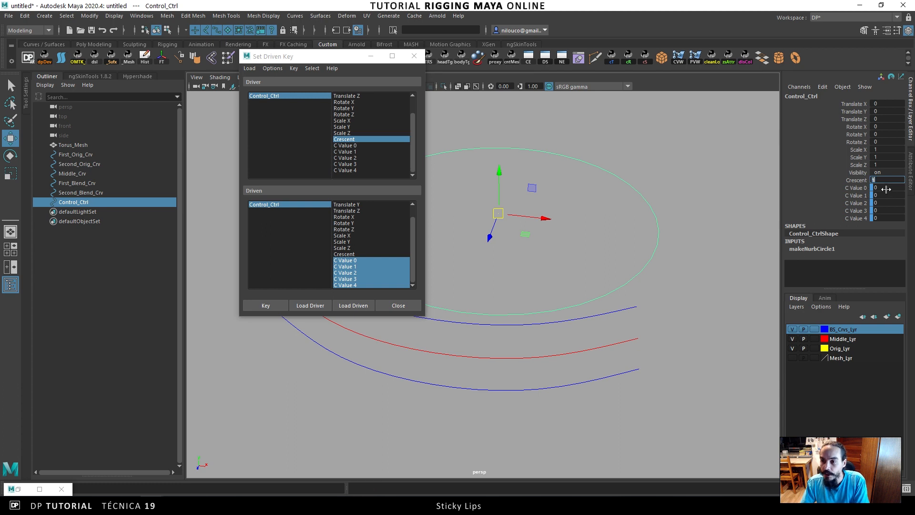
drag(875, 187, 885, 217)
text(1)
key(Return)
click(265, 305)
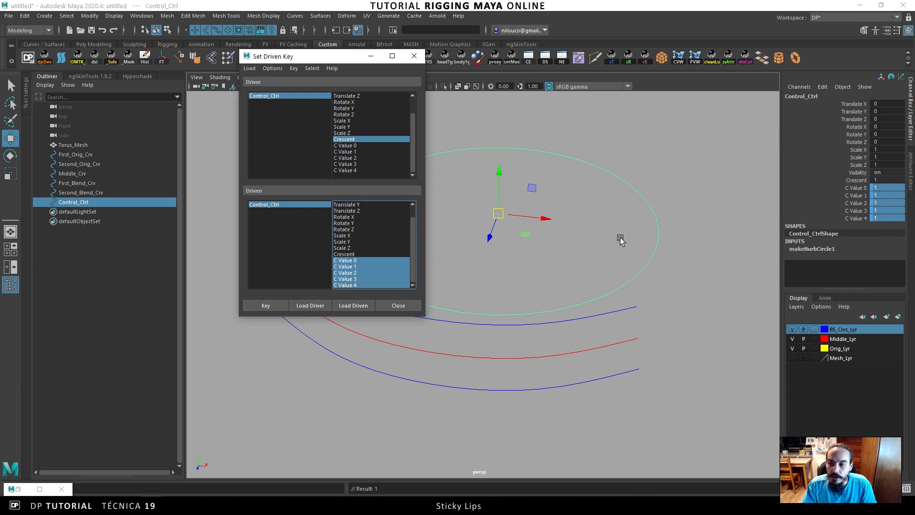
click(855, 180)
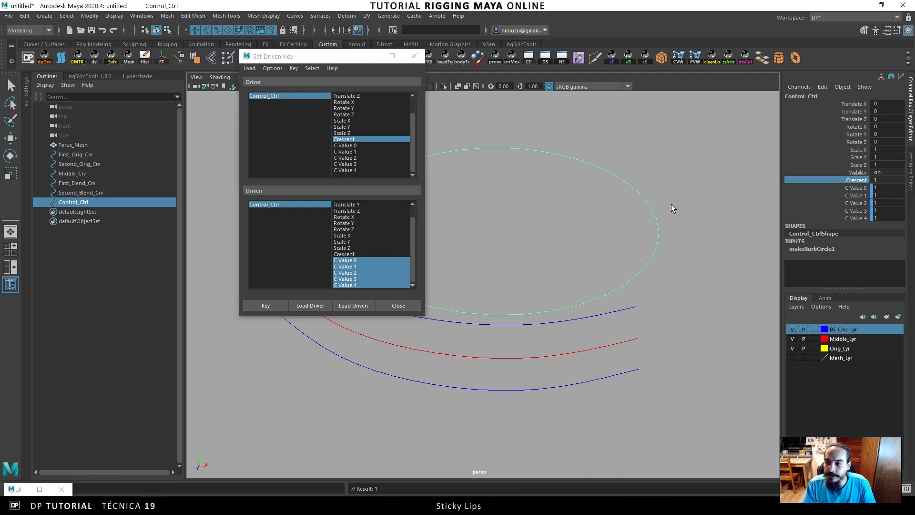
middle_drag(704, 196, 574, 206)
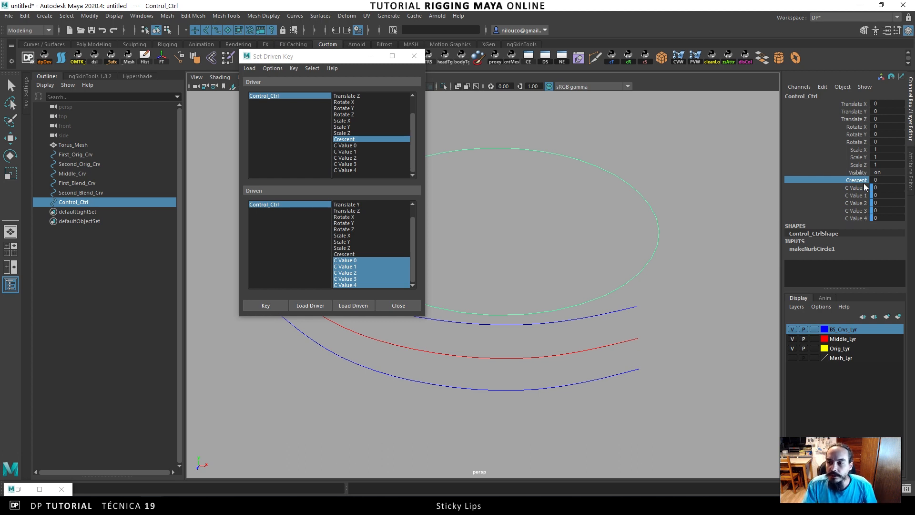
Set Crescent to 0.2, C Value 0 to 1 and C Value 1 to 4 to 0, and set a driven key.
click(877, 180)
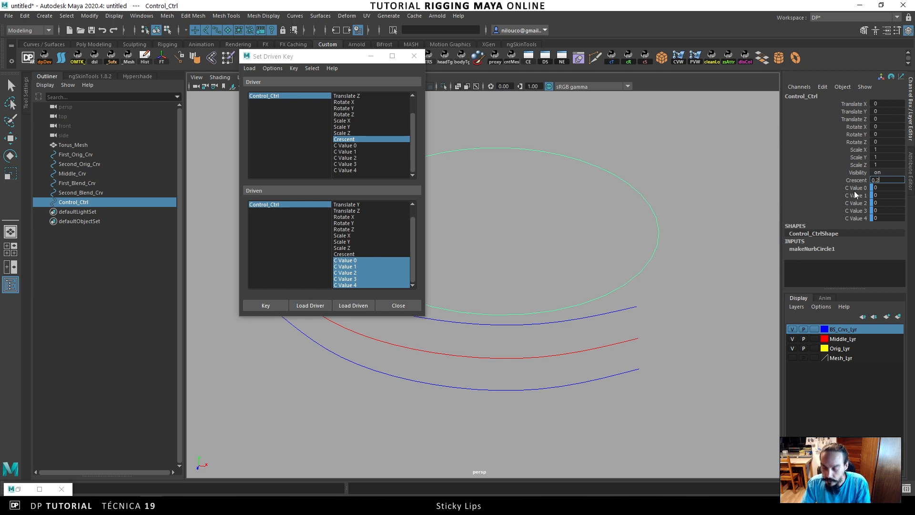
click(896, 188)
text(1)
drag(888, 195, 896, 216)
text(0)
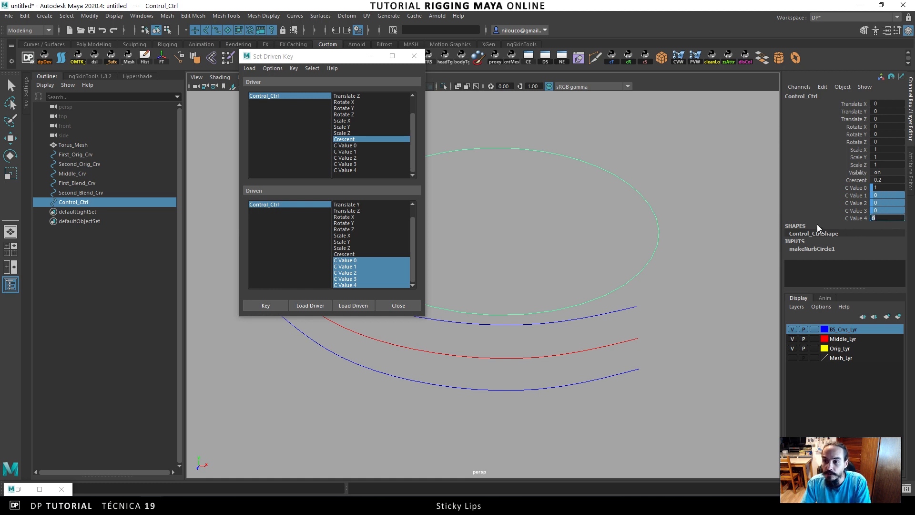
click(271, 307)
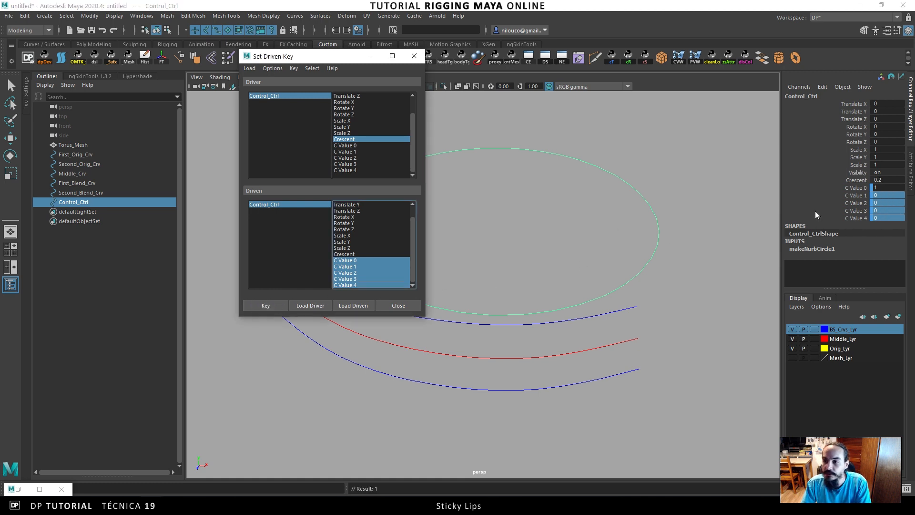
Set Crescent to 0.4, C Value 1 to 1 and C Value 2 to 4 to 0, and set a driven key.
click(880, 180)
text(0.4)
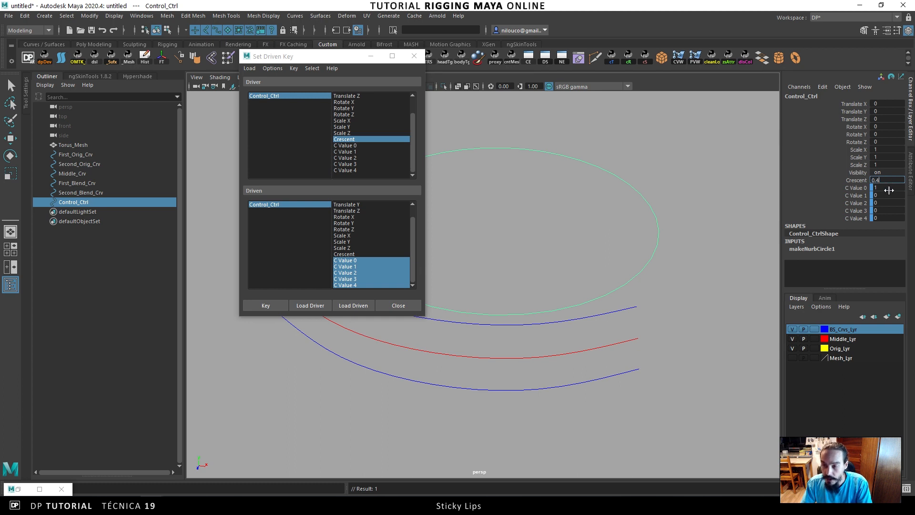
key(Return)
click(889, 196)
text(1)
key(Return)
drag(886, 203, 886, 218)
text(0)
key(Return)
click(265, 305)
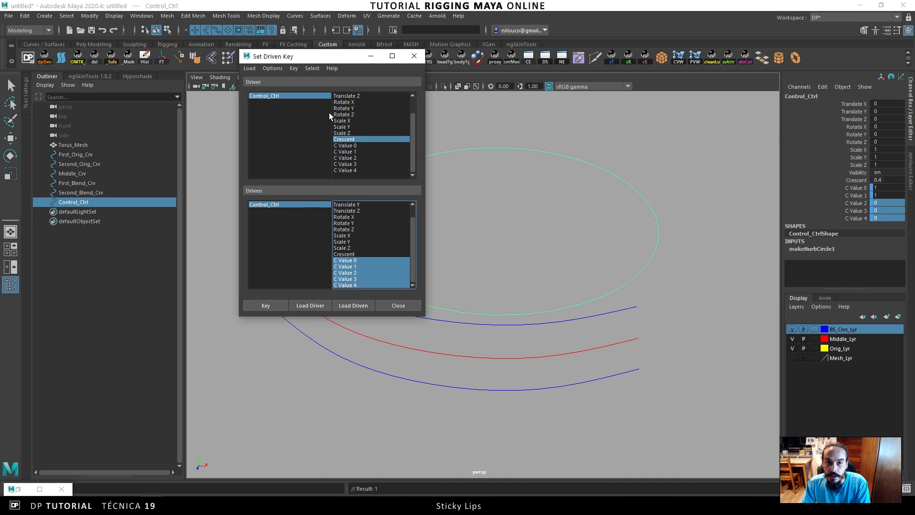
Set Crescent to 0.6, C Value 2 to 1 and C Value 3 and 4 to 0, and set a driven key.
drag(336, 58, 679, 96)
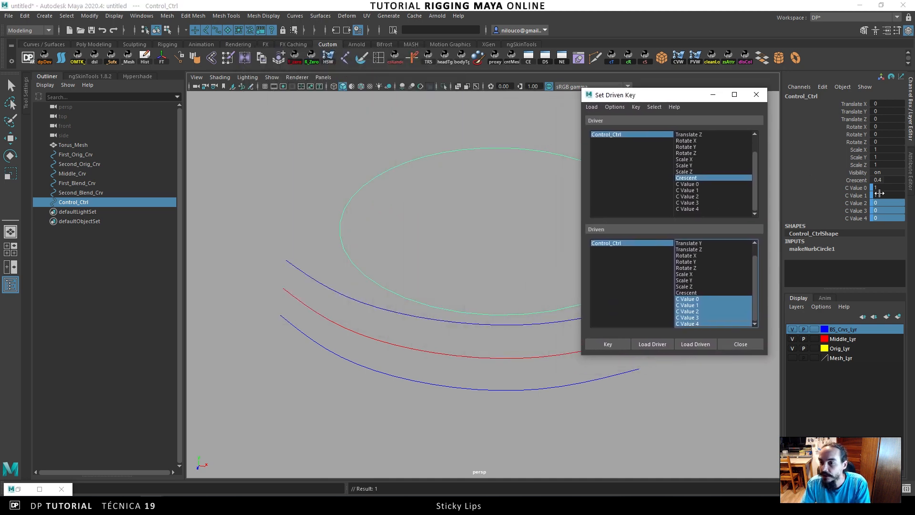
click(889, 180)
click(895, 180)
key(BackSpace)
text(6)
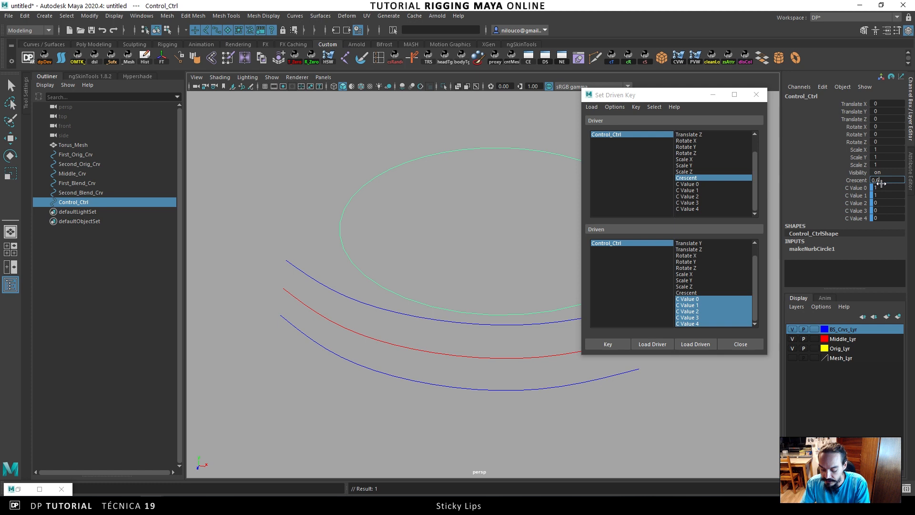
click(890, 202)
text(1)
key(Tab)
text(0)
key(Tab)
text(0)
click(622, 348)
Set Crescent to 0.8, C Value 3 to 1 and C Value 4 to 0, and set a driven key.
click(897, 180)
key(BackSpace)
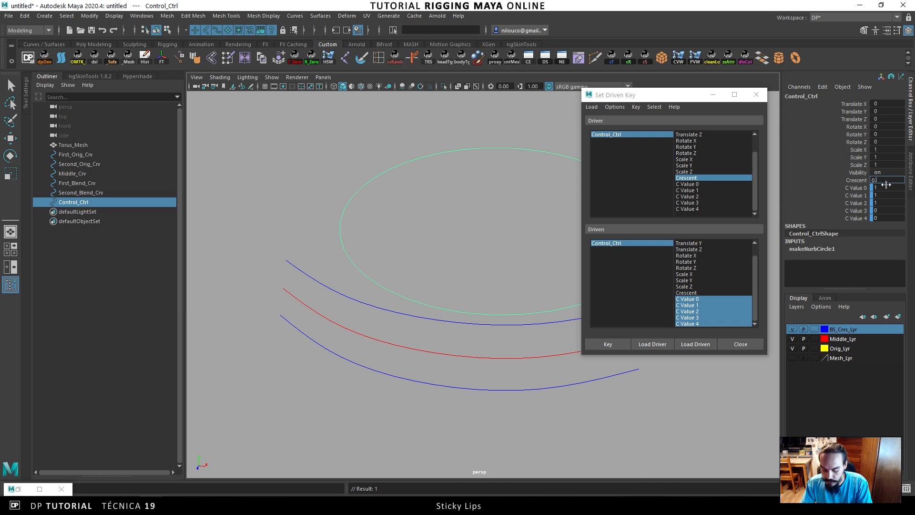
key(Return)
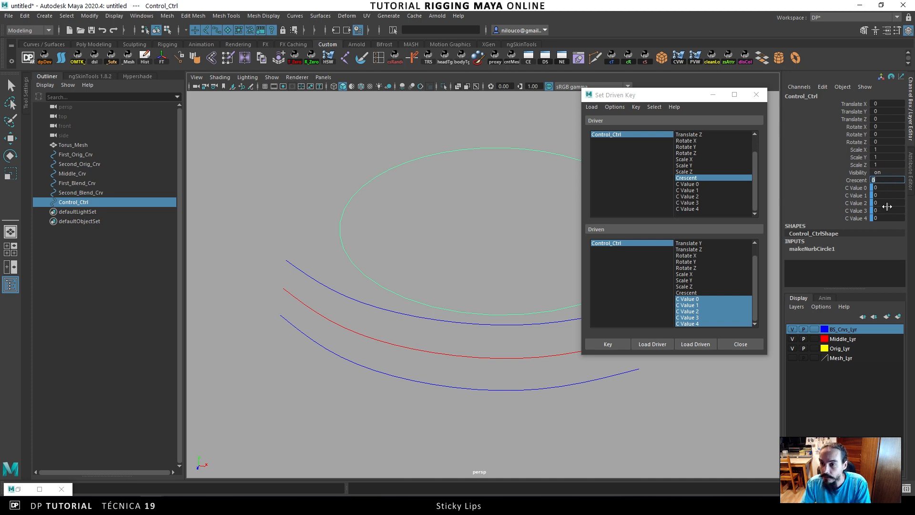
text(.8)
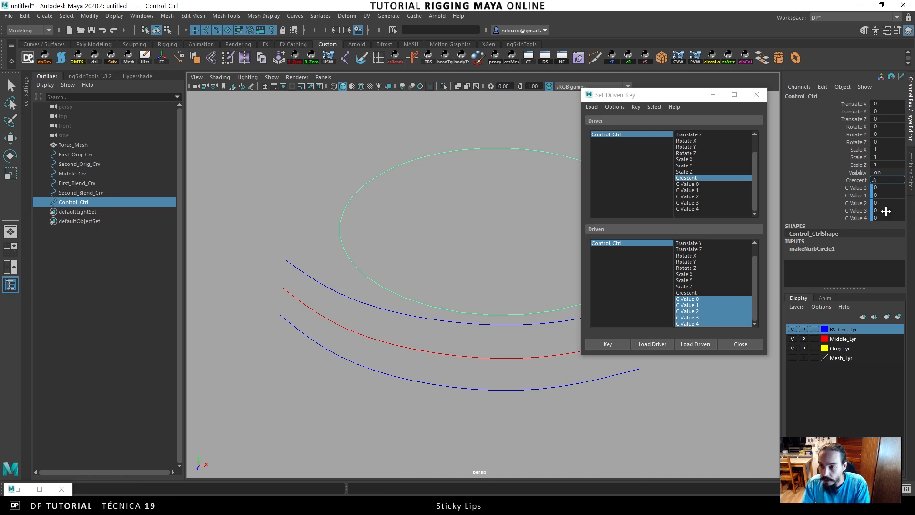
key(Return)
click(892, 211)
text(1)
click(892, 217)
text(0.8)
click(608, 344)
Set Crescent to 1, scrub it to check the C Values switching in sequence, and close the Set Driven Key window.
double_click(885, 181)
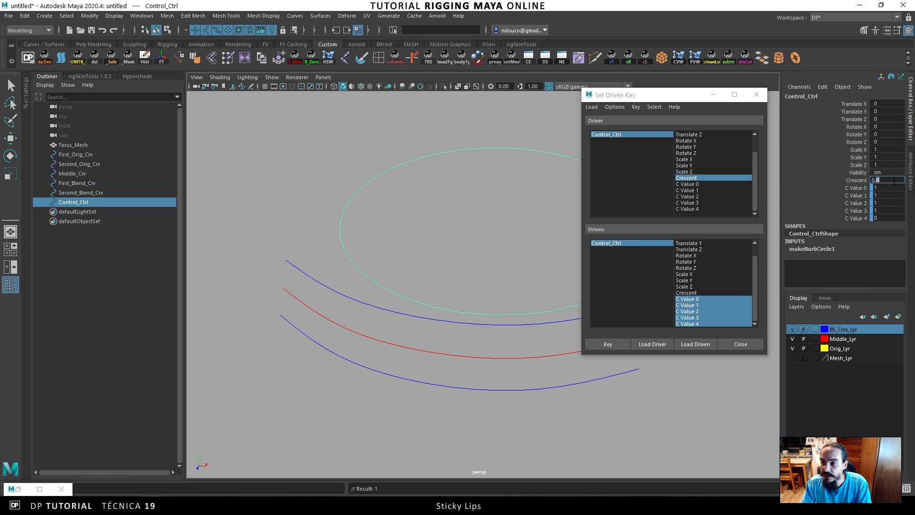
text(1)
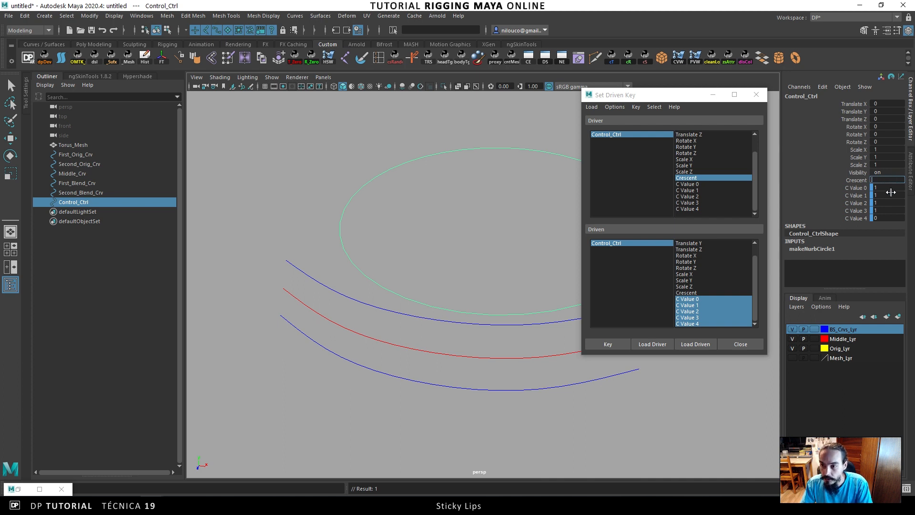
key(Return)
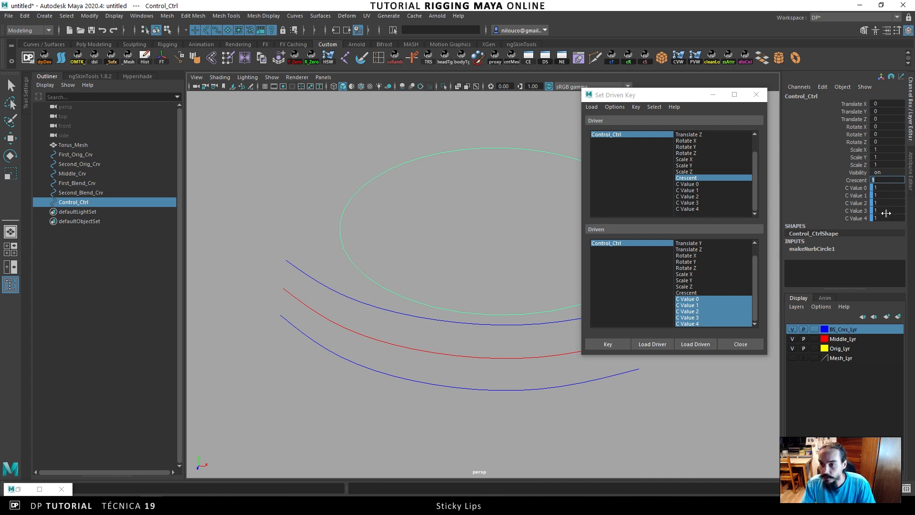
click(864, 180)
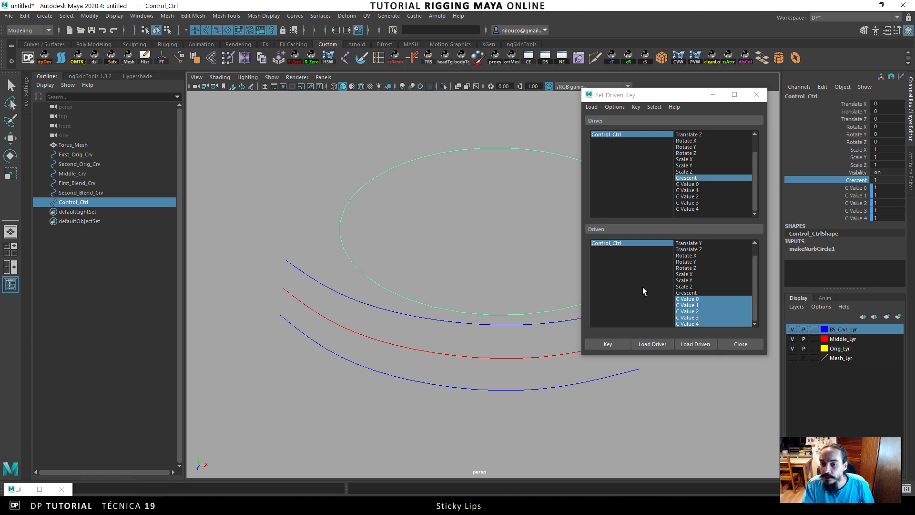
mouse_move(553, 226)
middle_down()
mouse_move(493, 243)
mouse_move(555, 235)
middle_up()
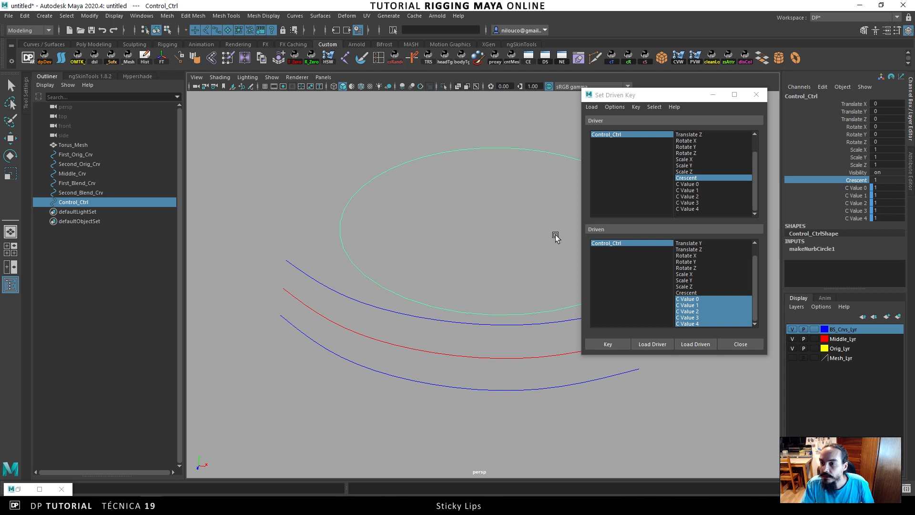
click(756, 94)
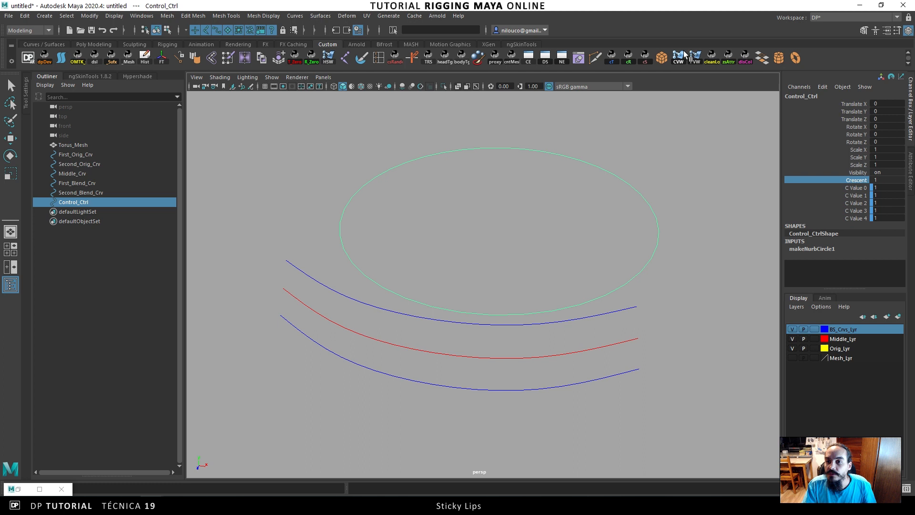
Create a polygon cube at the origin and scale it uniformly down to about 0.184.
click(662, 59)
alt+drag(539, 227, 548, 214)
alt+right_drag(548, 214, 477, 225)
alt+drag(475, 224, 488, 230)
key(r)
alt+right_drag(511, 258, 568, 251)
alt+drag(568, 251, 557, 248)
drag(489, 261, 406, 264)
alt+drag(477, 242, 490, 244)
alt+right_drag(490, 244, 540, 251)
mouse_move(541, 251)
alt+mouse_down()
mouse_move(537, 261)
mouse_move(534, 252)
alt+mouse_up()
key(w)
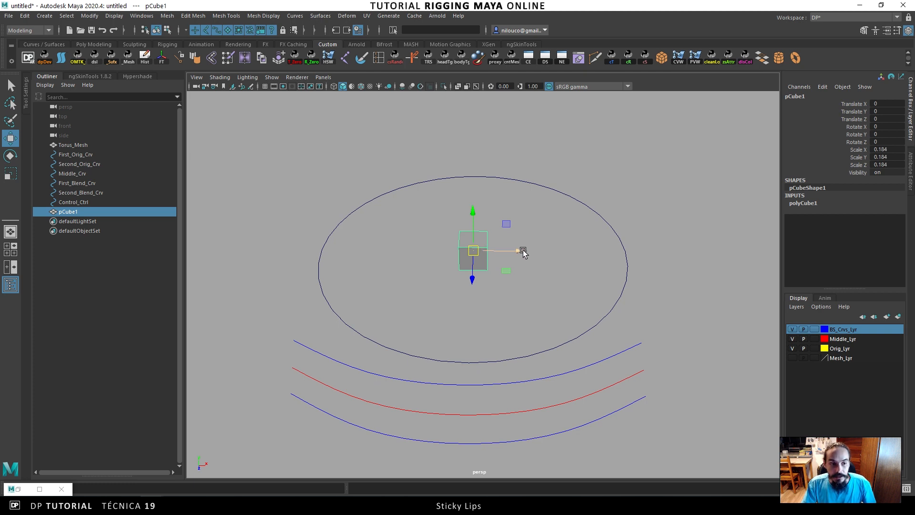
Duplicate the small cube twice, placing the copies along X at about 0.226 and 0.451.
key(ctrl+d)
drag(521, 251, 588, 250)
key(ctrl+d)
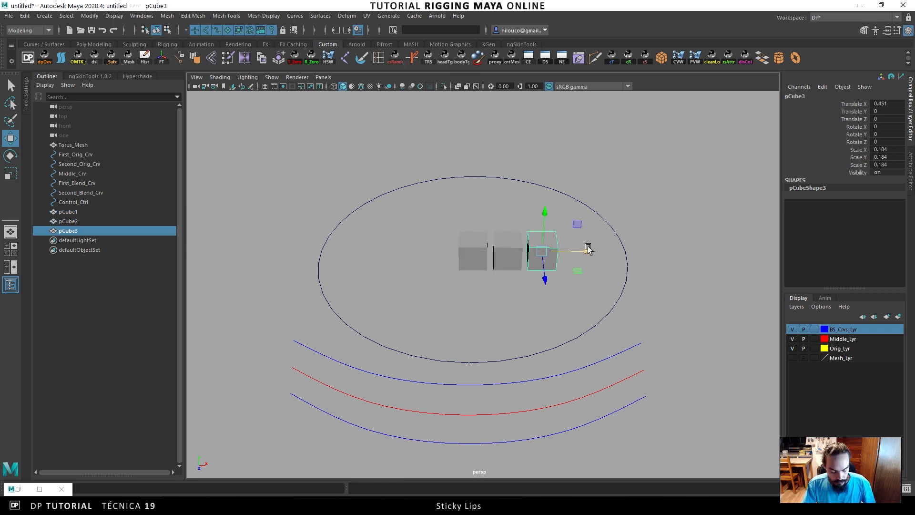
key(ctrl+d)
key(ctrl+d)
key(ctrl+d)
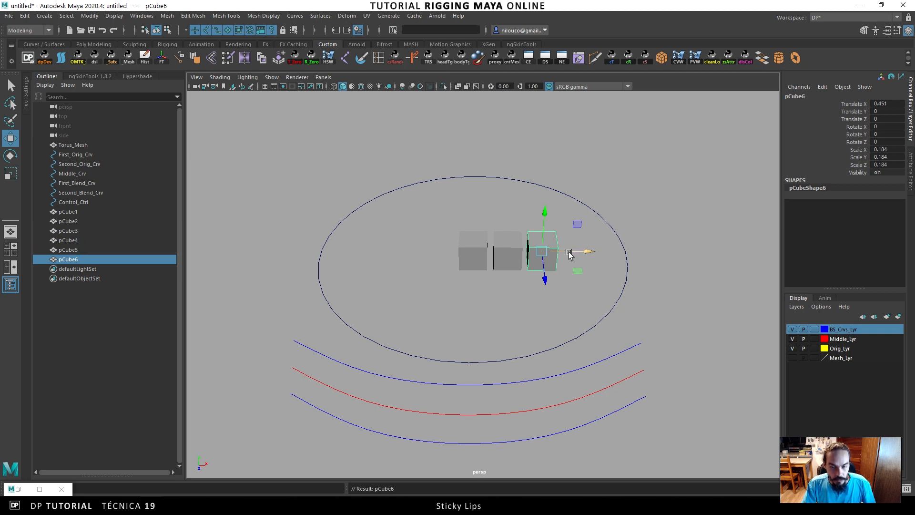
key(ctrl+z)
key(ctrl+z)
key(ctrl+z)
key(ctrl+z)
Complete a row of five evenly spaced cubes ending at about 0.947 on X, and display wireframe on shaded.
drag(556, 255, 658, 251)
key(ctrl+d)
key(ctrl+d)
click(360, 86)
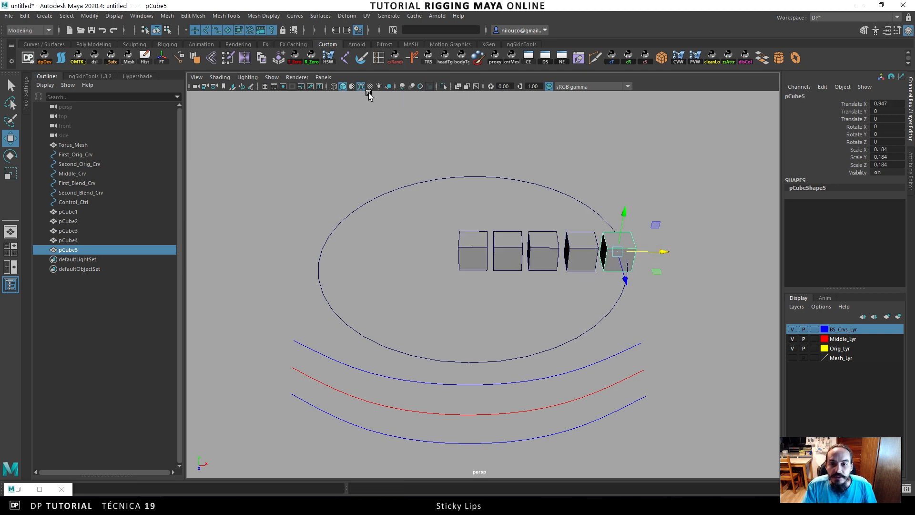
Load Control_Ctrl as the output side of the Connection Editor and select its cValue0 attribute.
mouse_move(415, 191)
alt+mouse_down()
mouse_move(462, 201)
mouse_move(455, 218)
alt+mouse_up()
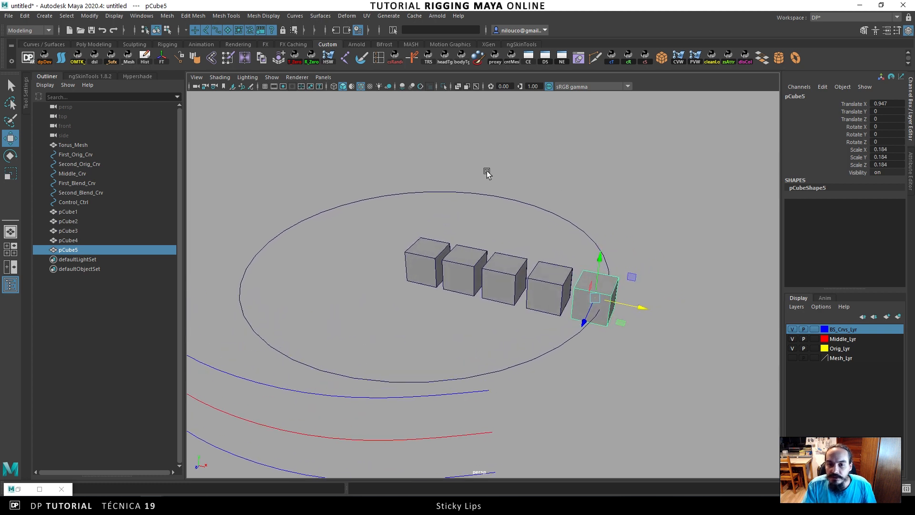
click(470, 195)
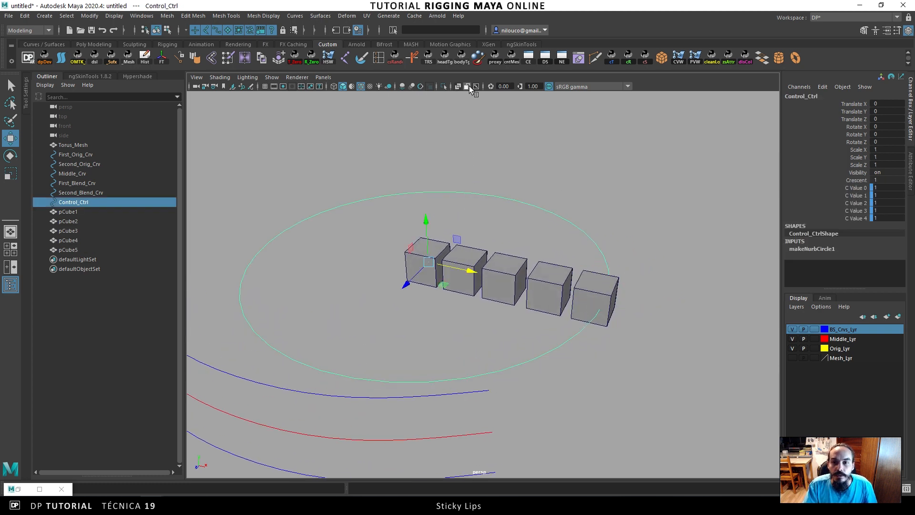
click(527, 56)
drag(395, 178, 394, 412)
click(339, 377)
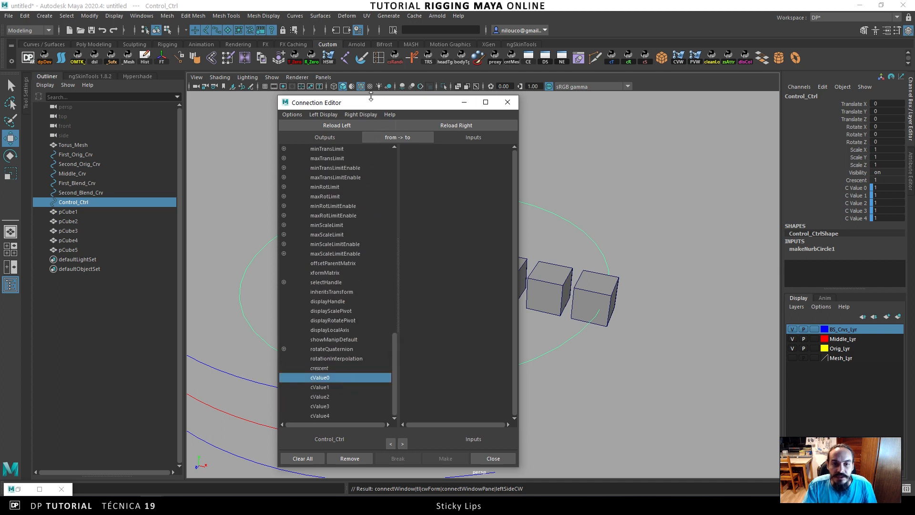
drag(370, 99, 293, 88)
Load pCube1 as the input side and connect Control_Ctrl's cValue0 to its translateY.
mouse_move(539, 224)
alt+mouse_down()
mouse_move(564, 187)
mouse_move(522, 228)
alt+mouse_up()
click(523, 229)
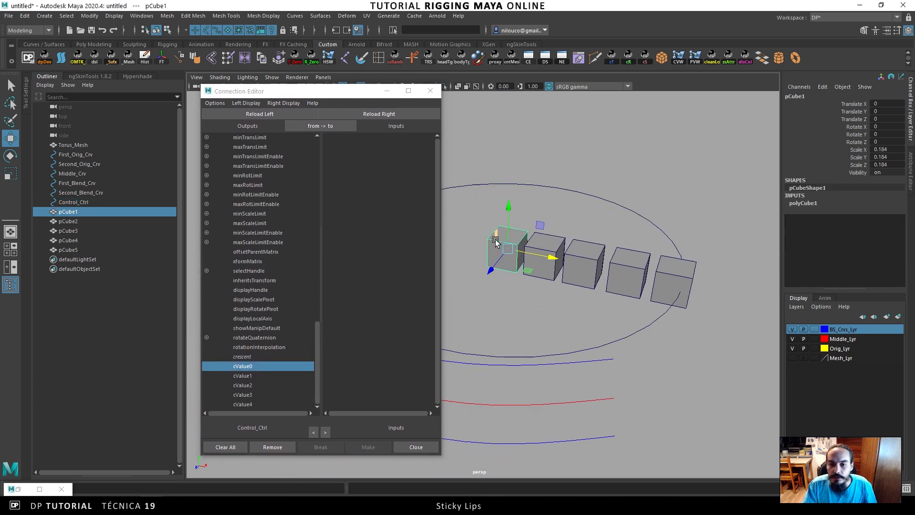
click(378, 113)
drag(438, 208, 436, 284)
click(327, 347)
click(377, 366)
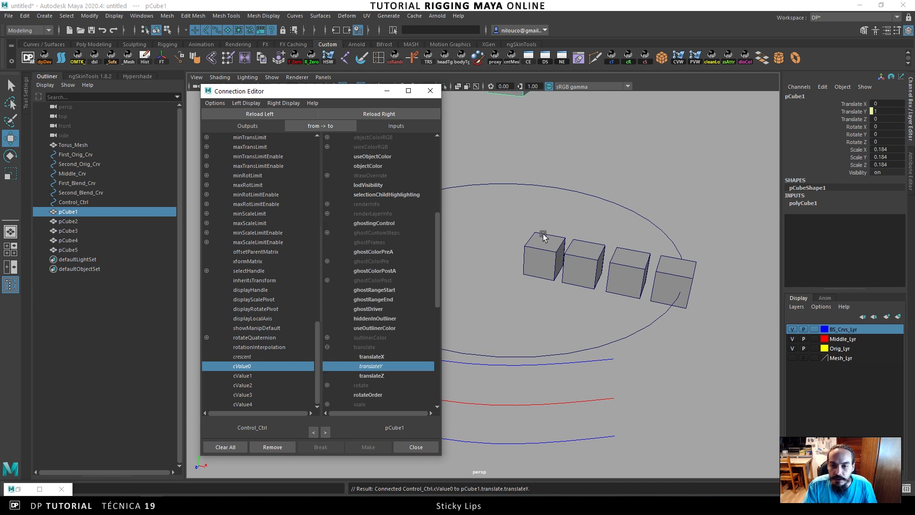
Load pCube2 as the input side and connect Control_Ctrl's cValue1 to its translateY.
alt+drag(541, 239, 522, 254)
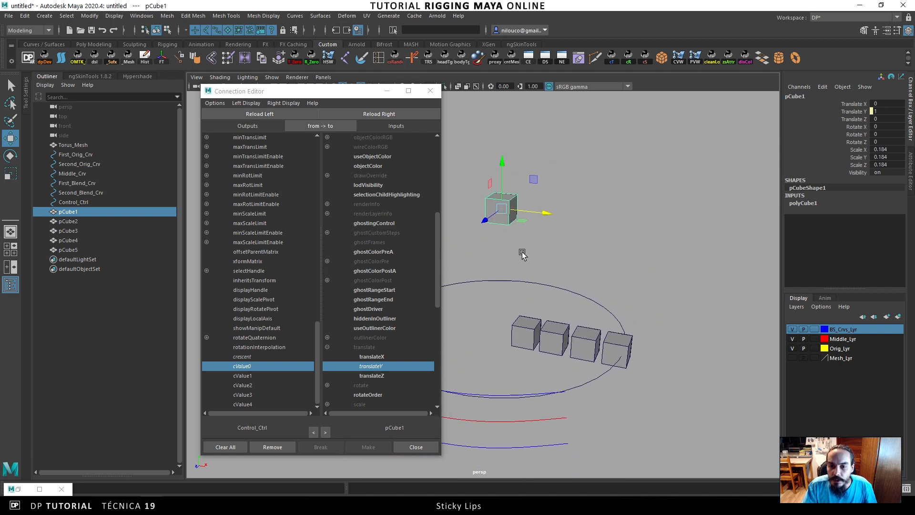
click(522, 329)
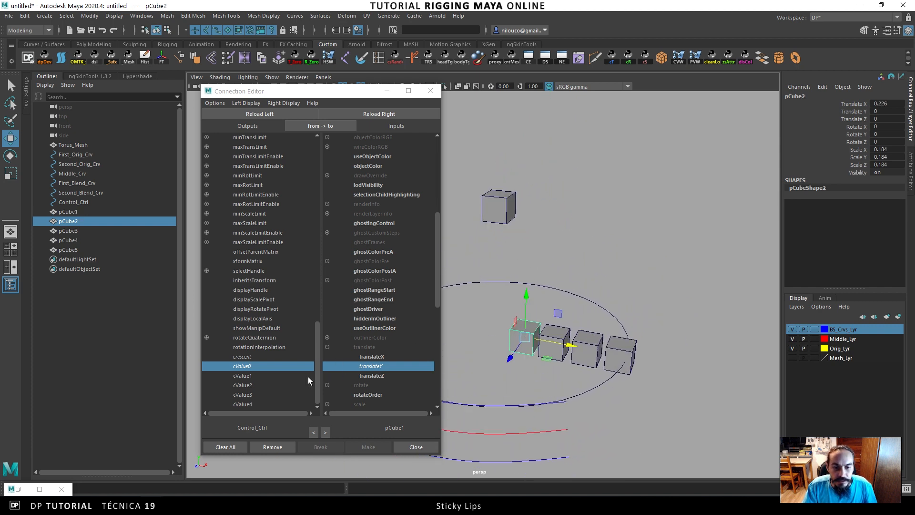
click(379, 113)
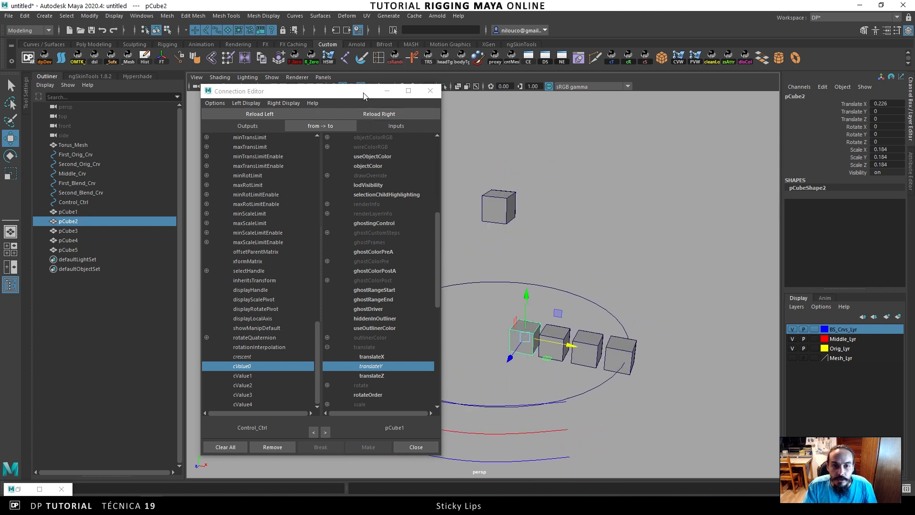
click(257, 377)
click(327, 347)
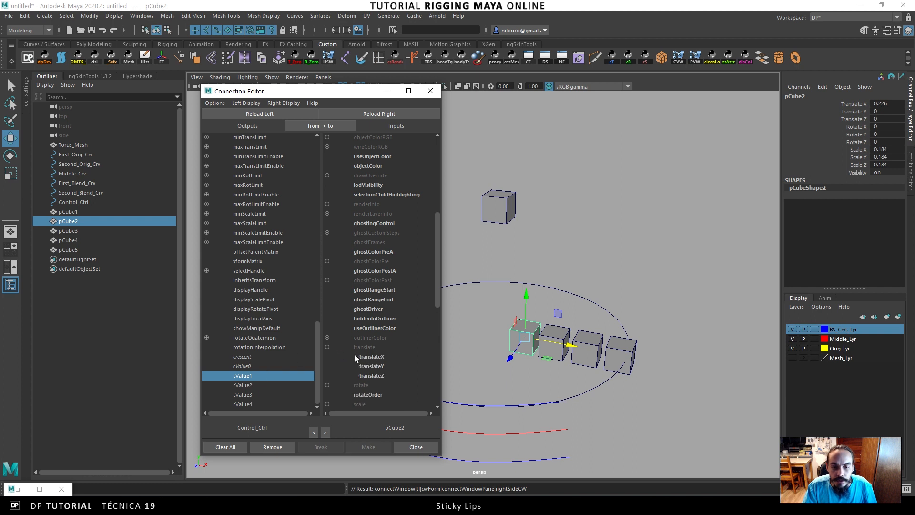
click(365, 366)
Load pCube3 as the input side and connect Control_Ctrl's cValue2 to its translateY.
click(548, 343)
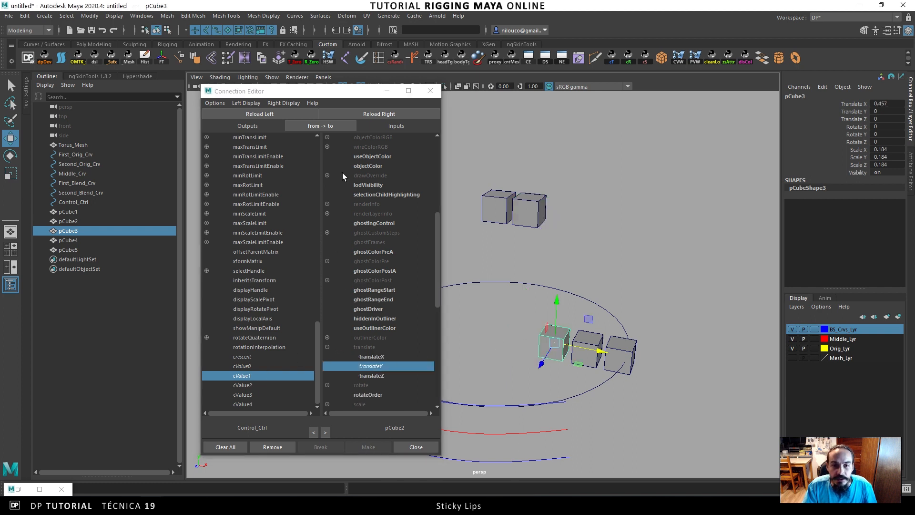
click(242, 385)
click(378, 114)
click(328, 347)
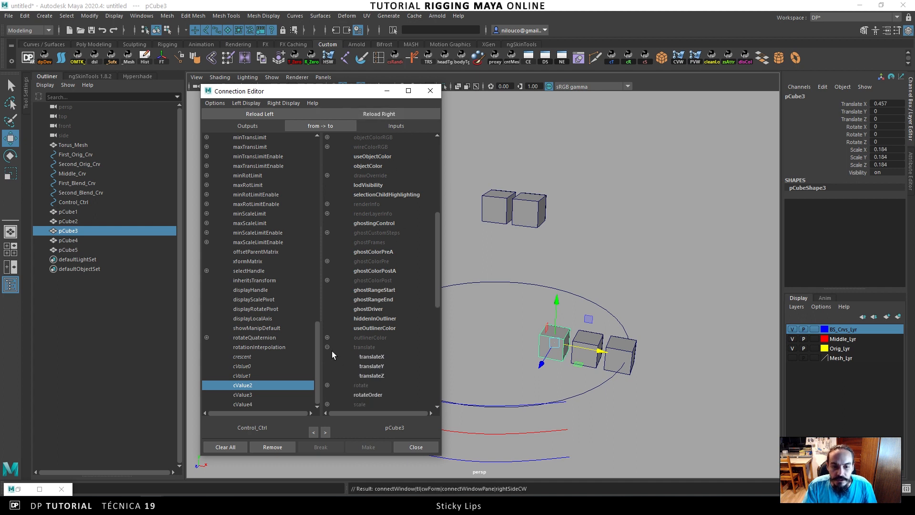
click(370, 366)
Load pCube4 as the input side and connect Control_Ctrl's cValue3 to its translateY.
click(586, 346)
click(379, 114)
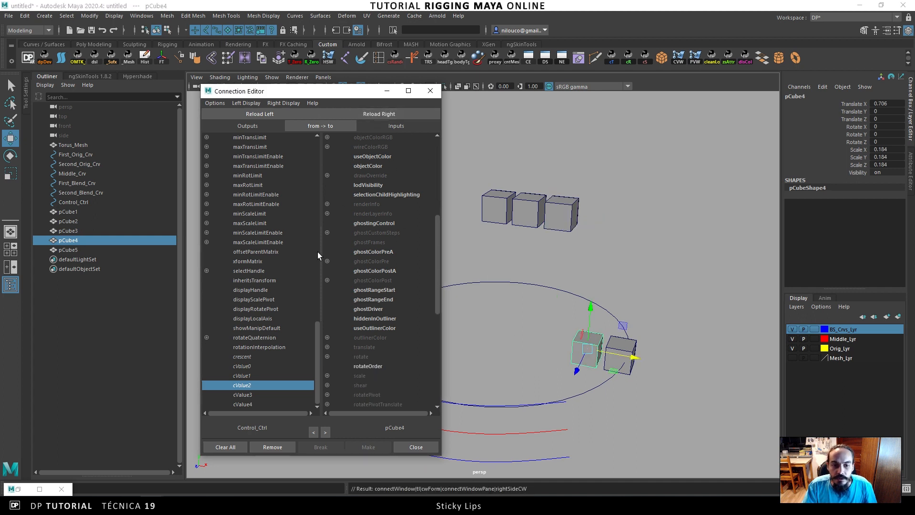
click(255, 398)
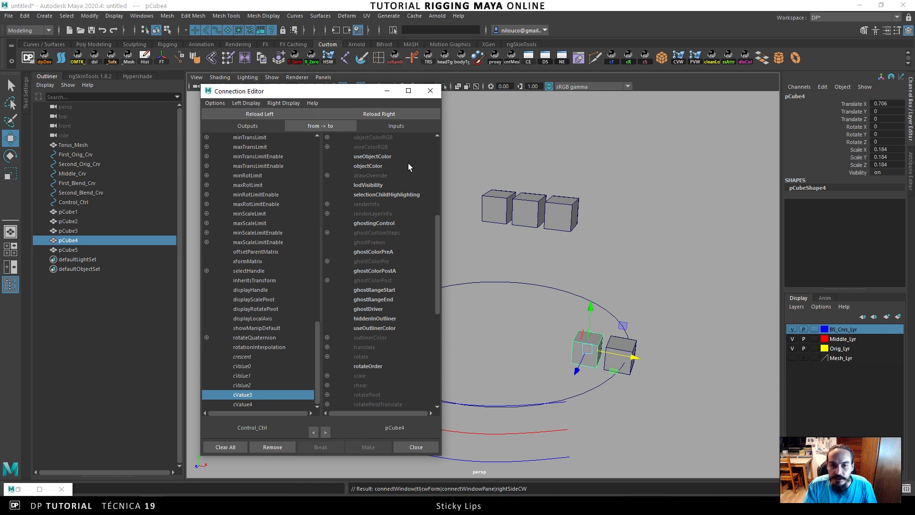
click(328, 347)
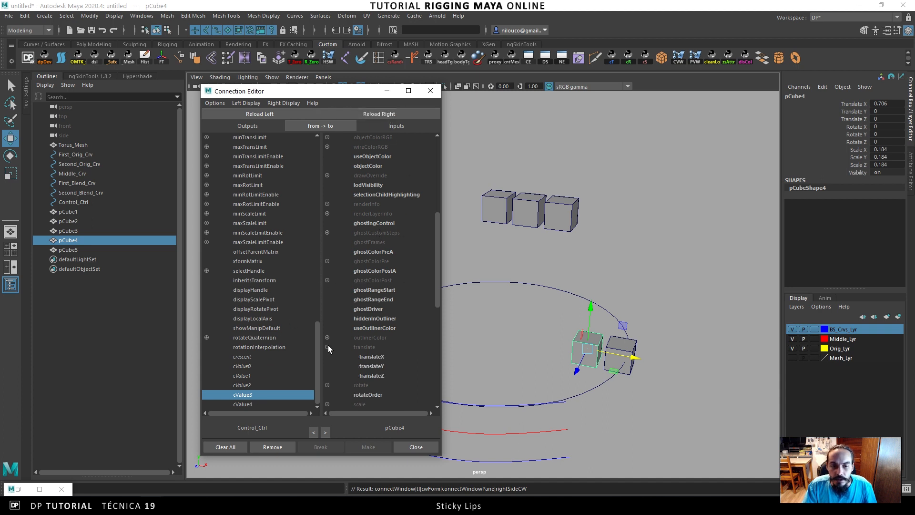
click(372, 364)
Connect Control_Ctrl's cValue4 to pCube5's translateY and close the Connection Editor.
click(612, 350)
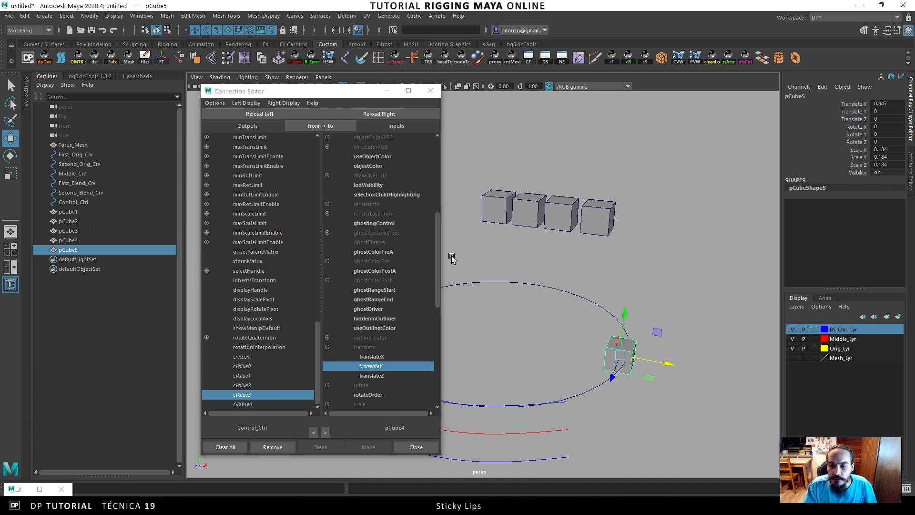
click(400, 114)
click(327, 347)
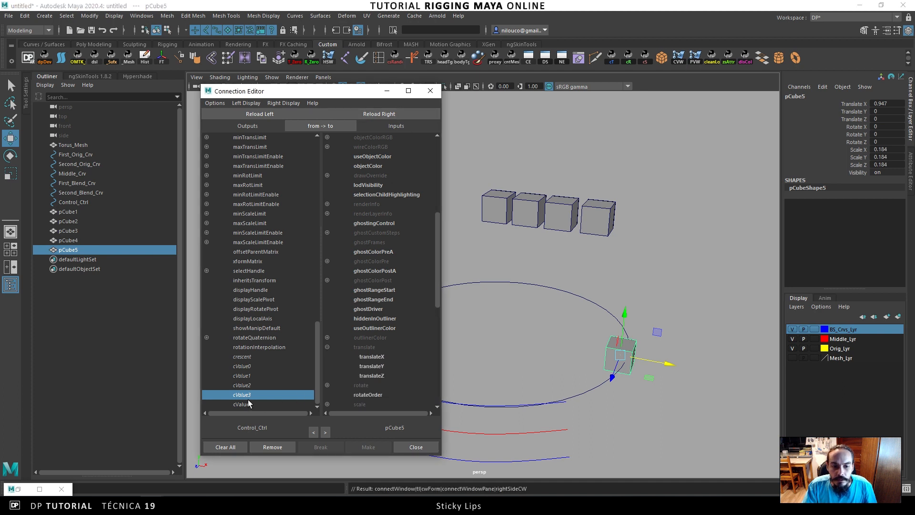
click(248, 404)
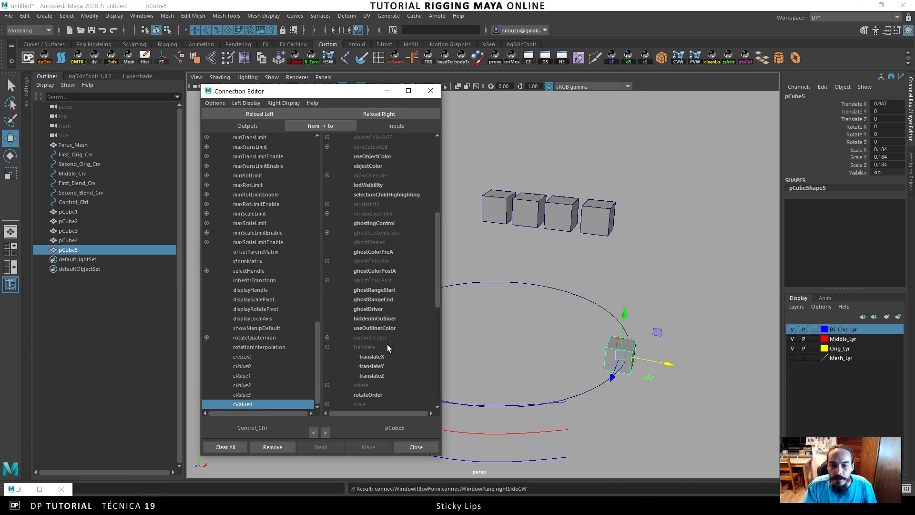
click(378, 366)
click(430, 90)
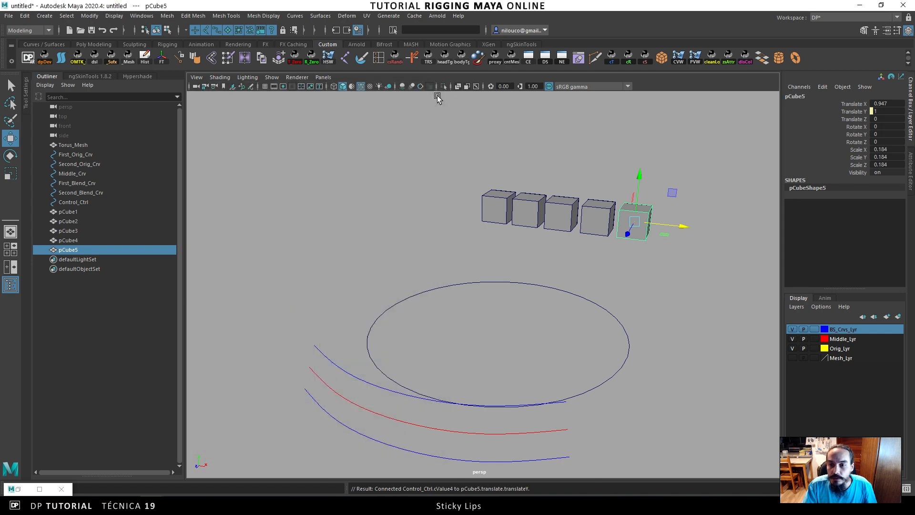
Scrub Control_Ctrl's Crescent attribute back and forth to test the sequential motion of the five cubes, leaving it at 0.
drag(527, 299, 482, 267)
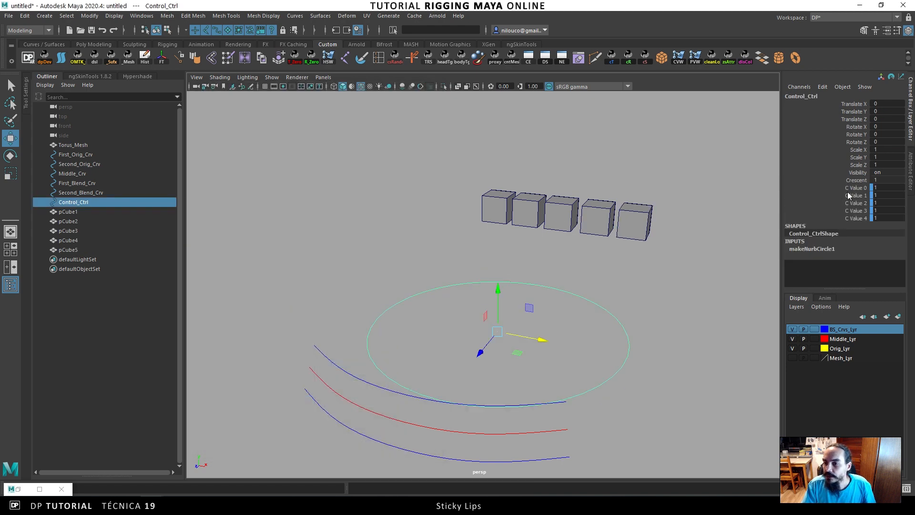
click(853, 179)
middle_drag(627, 256, 602, 245)
mouse_move(601, 247)
alt+mouse_down()
mouse_move(590, 253)
mouse_move(593, 234)
mouse_move(605, 239)
alt+mouse_up()
middle_drag(605, 239, 551, 241)
mouse_move(551, 241)
alt+mouse_down()
mouse_move(522, 218)
mouse_move(543, 249)
alt+mouse_up()
middle_drag(544, 249, 613, 224)
alt+drag(614, 224, 592, 217)
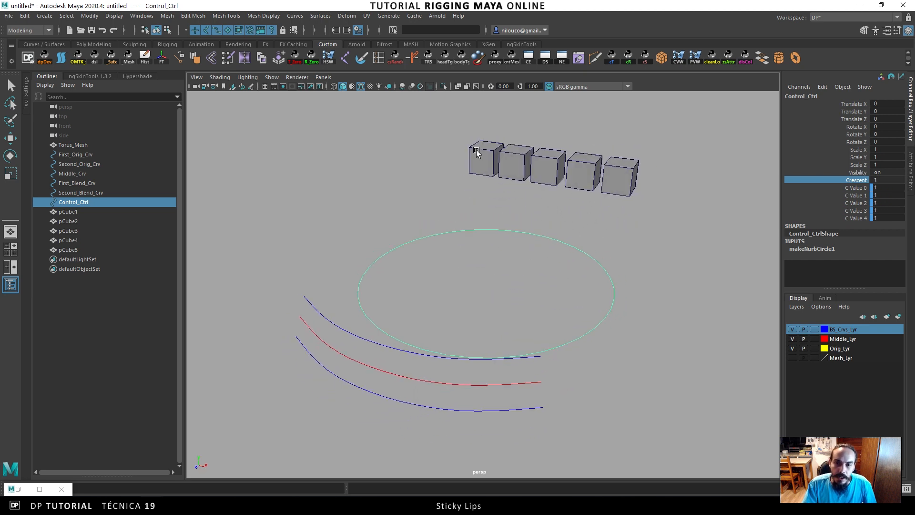
middle_drag(582, 204, 503, 216)
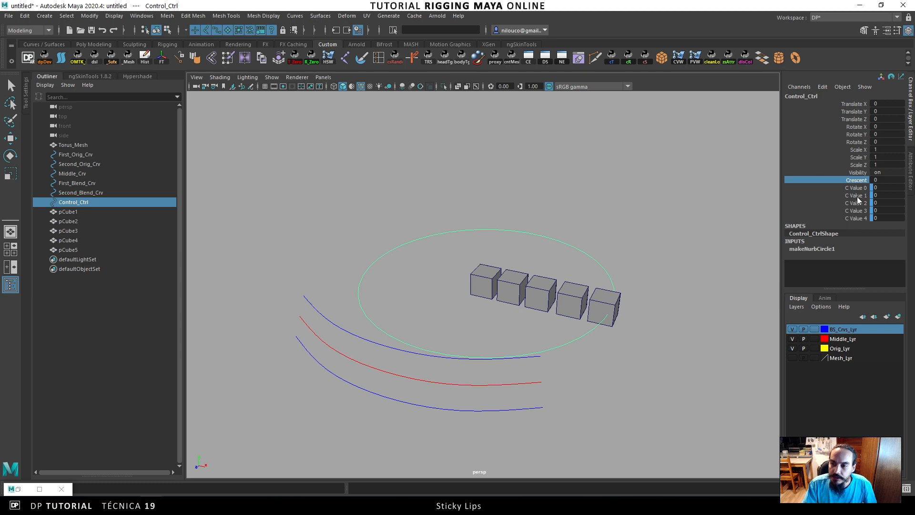
middle_drag(578, 227, 353, 233)
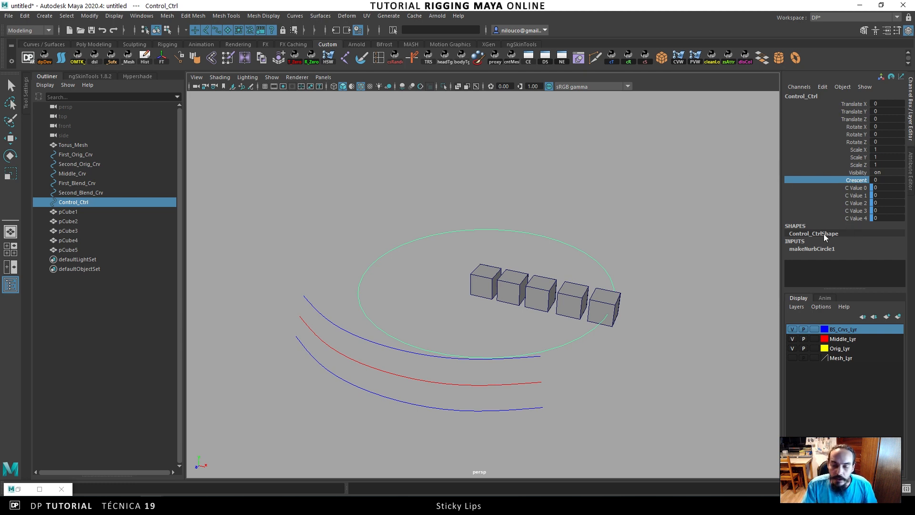
Add Control_Ctrl to a new Node Editor graph and expand the node to show all its attributes.
click(40, 489)
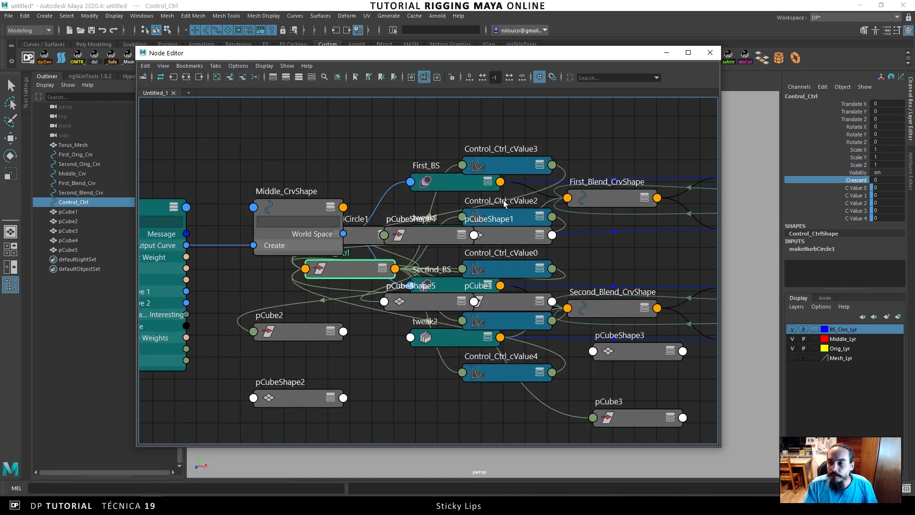
click(188, 93)
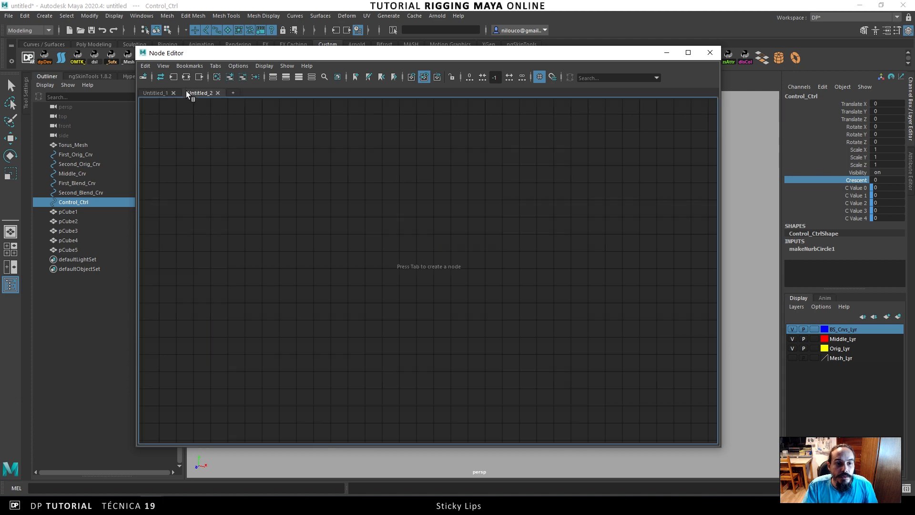
click(228, 79)
drag(392, 306, 526, 214)
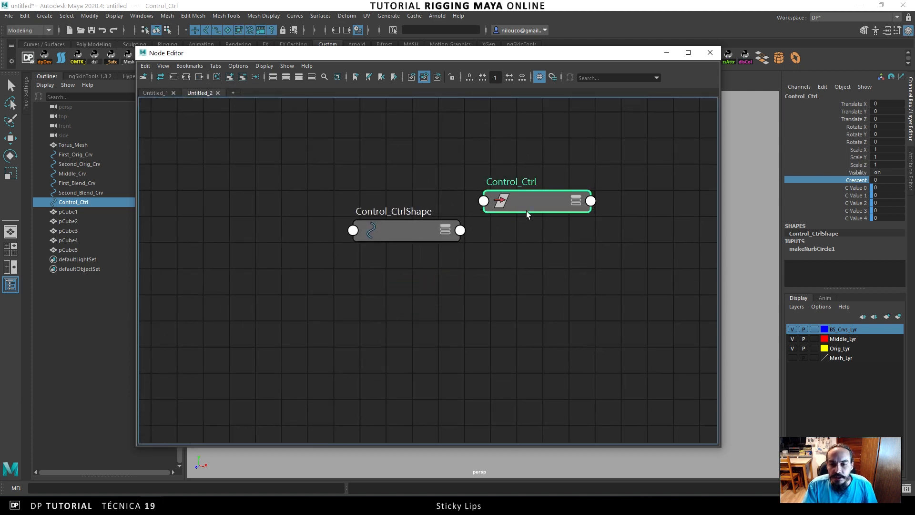
key(3)
scroll(542, 326, down, 5)
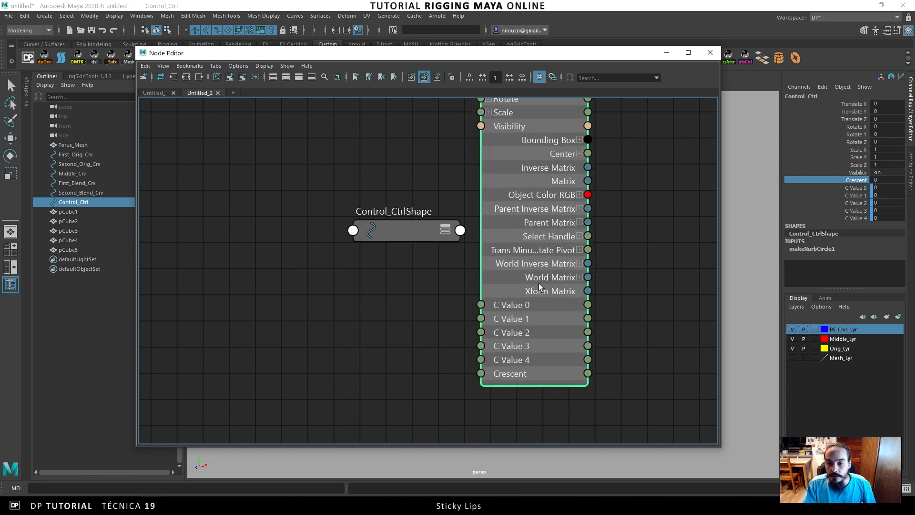
middle_drag(425, 288, 534, 279)
key(f)
Add First_Blend_Crv's First_BS node to the graph beside Control_Ctrl and expand its attributes, including Input Target.
click(80, 183)
click(791, 211)
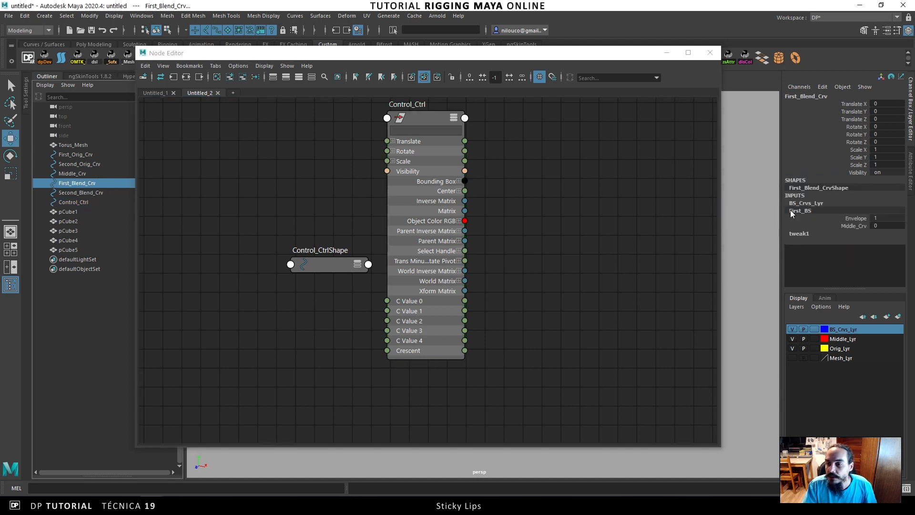
click(822, 87)
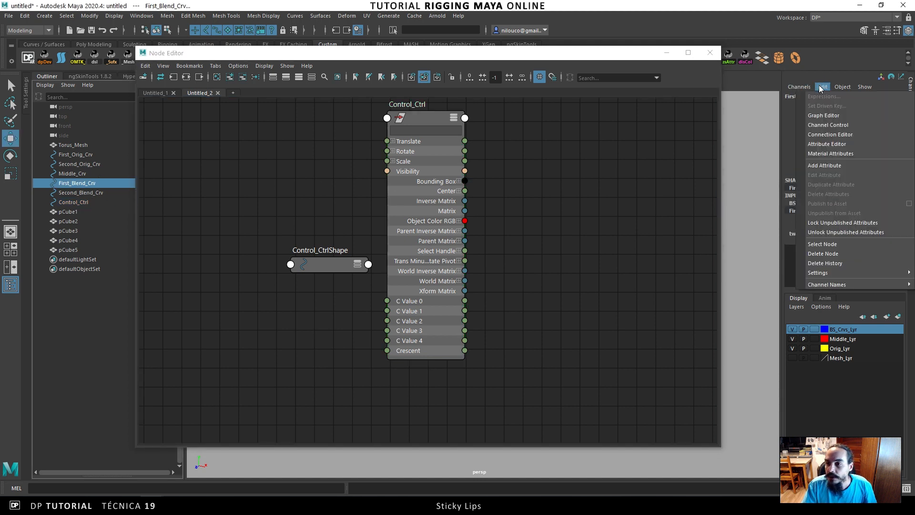
click(829, 245)
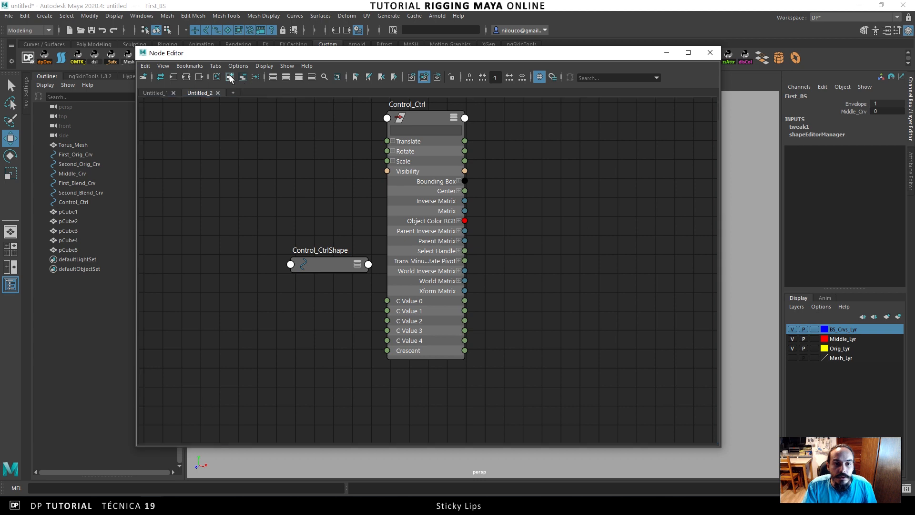
click(230, 78)
drag(571, 312, 557, 247)
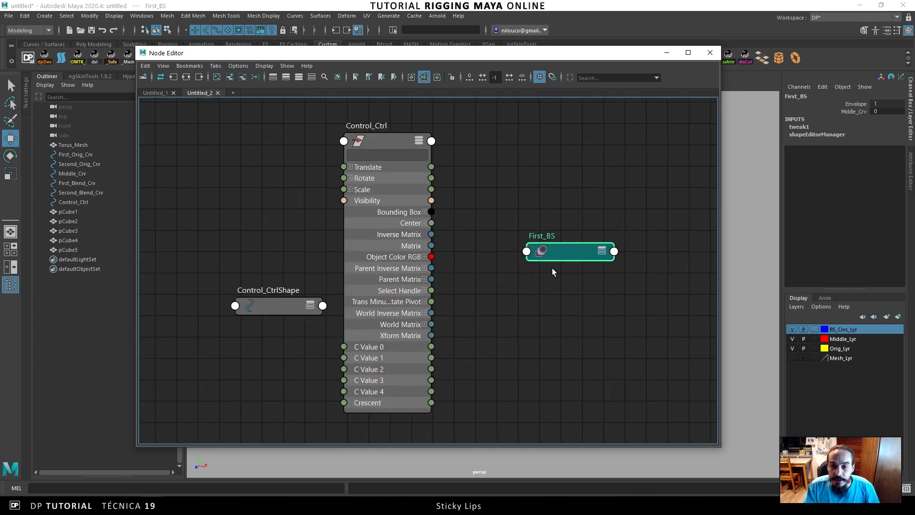
key(3)
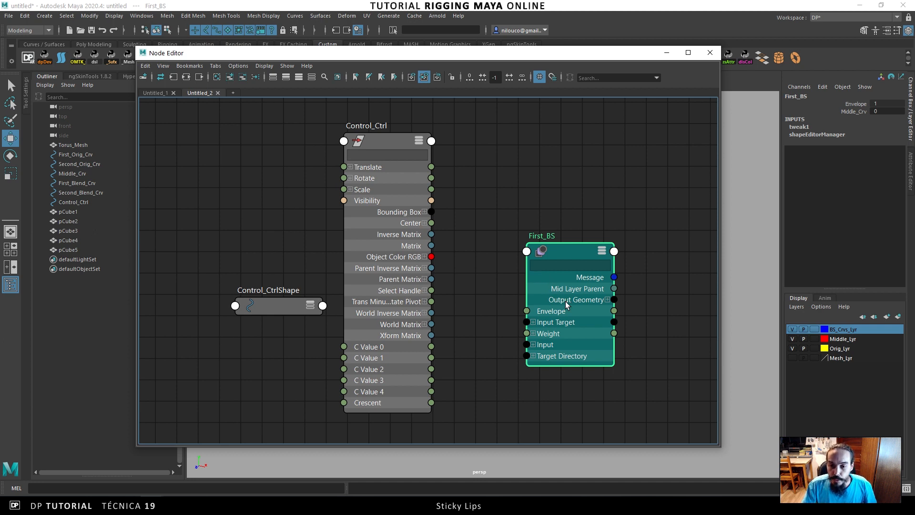
click(533, 322)
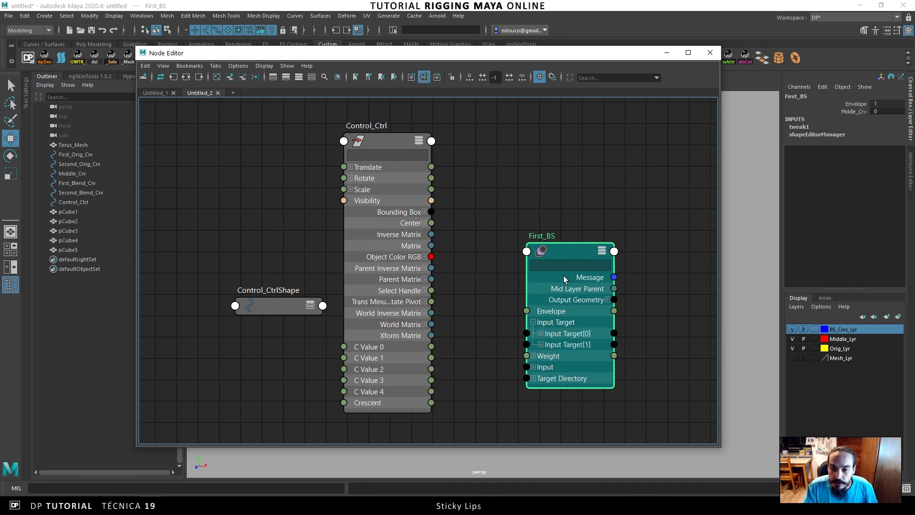
Expand First_BS's Input Target[0], Input Target Group[0] and Target Weights, and widen and reposition the node beside Control_Ctrl.
drag(567, 264, 577, 174)
click(550, 244)
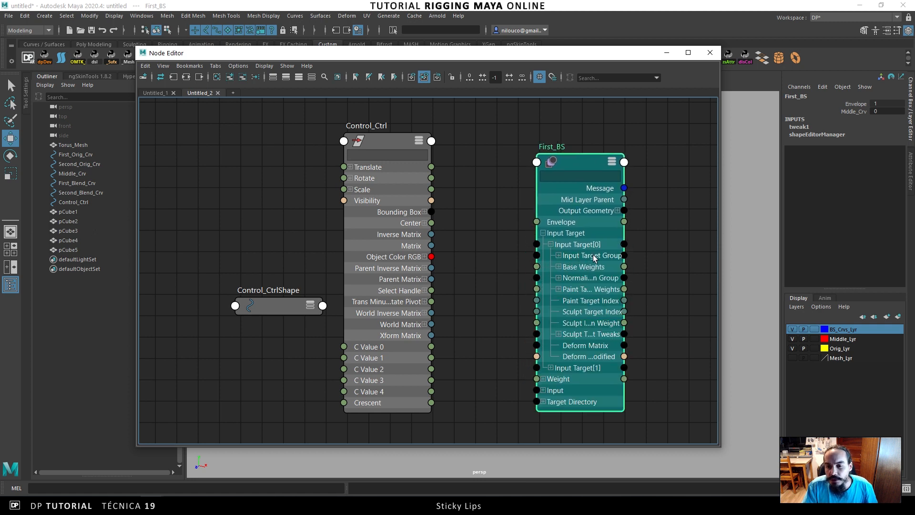
click(558, 256)
drag(623, 426, 690, 425)
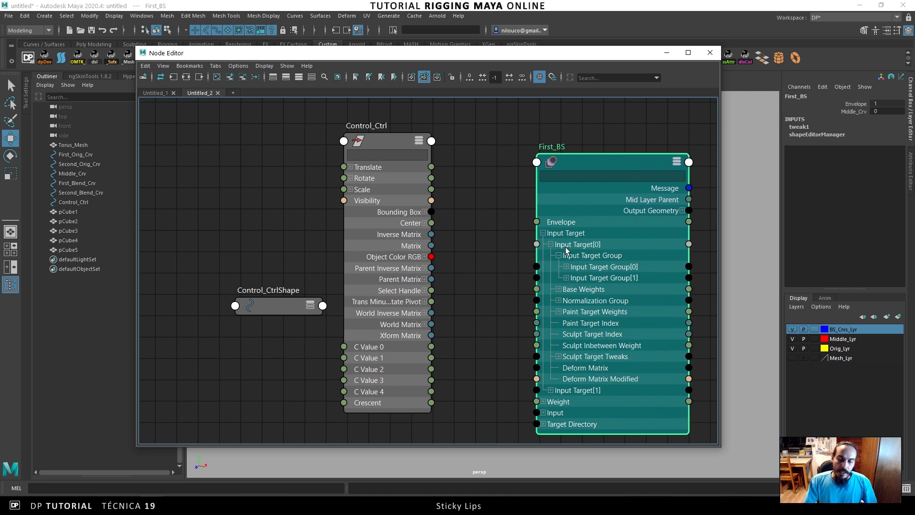
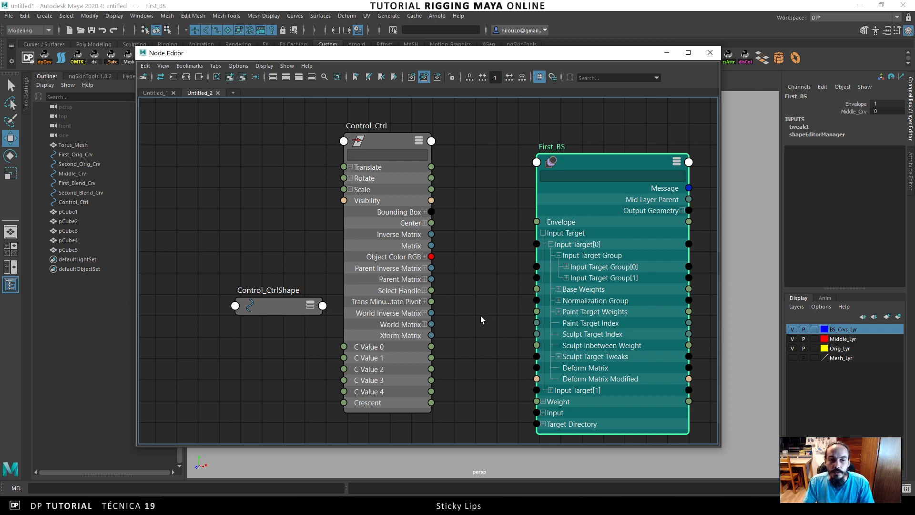
click(566, 266)
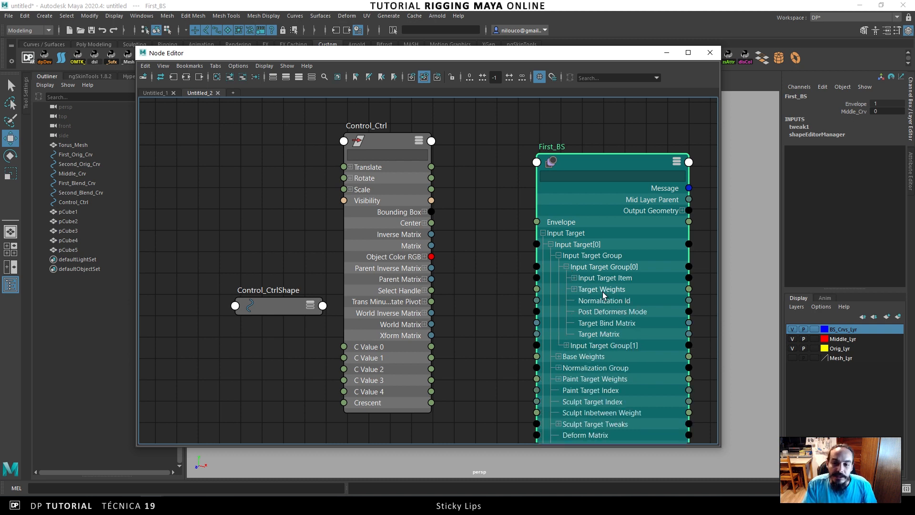
click(575, 289)
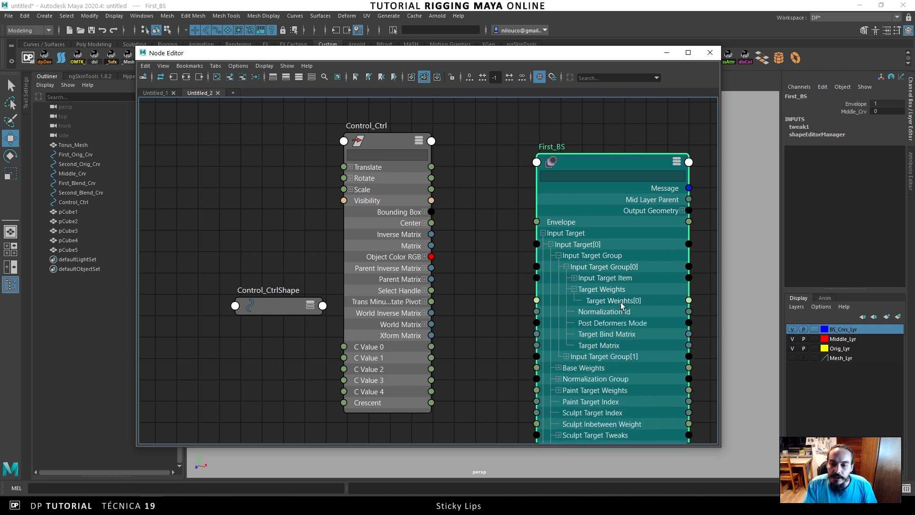
drag(601, 163, 596, 141)
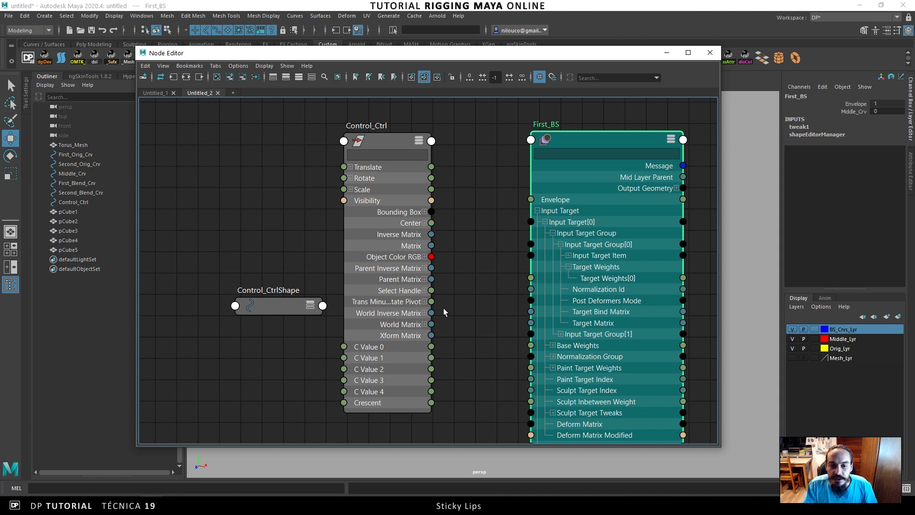
Connect Control_Ctrl's C Value 0 through C Value 4 to First_BS's Target Weights[0] through Target Weights[4] in matching order.
drag(493, 303, 532, 281)
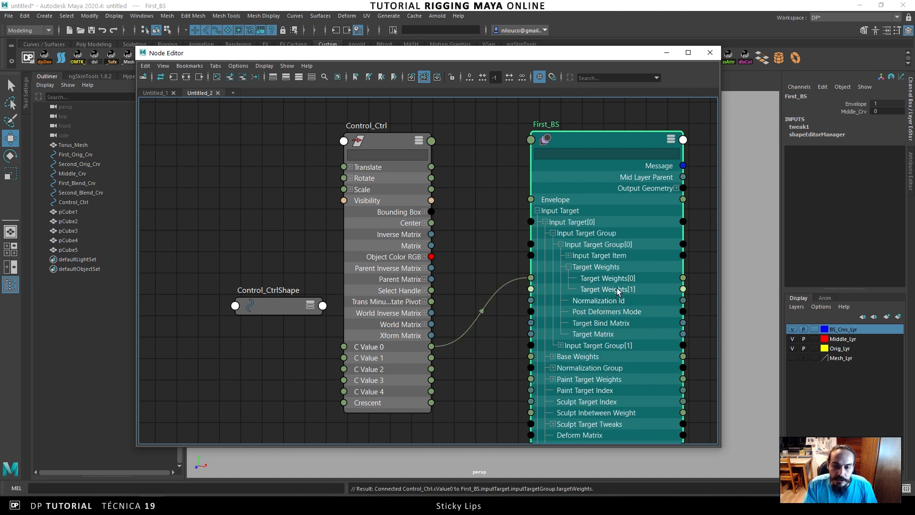
drag(431, 357, 529, 289)
drag(431, 369, 530, 300)
drag(431, 380, 530, 311)
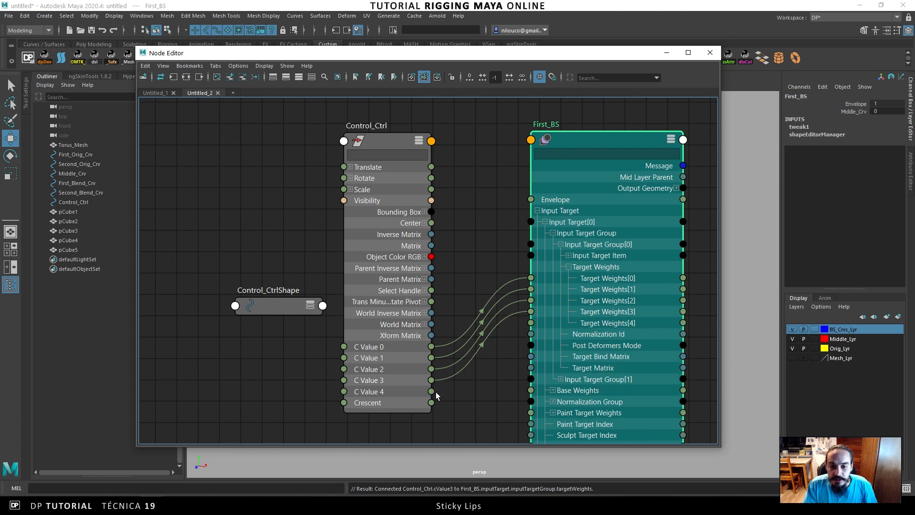
drag(431, 391, 530, 322)
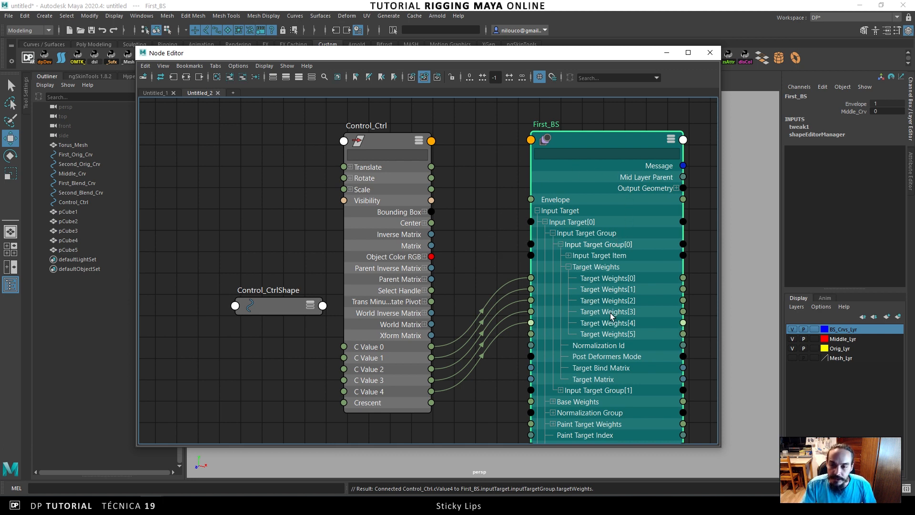
Minimise the Node Editor and scrub Control_Ctrl's Crescent attribute to test the new connections, leaving it at 0.42.
click(666, 53)
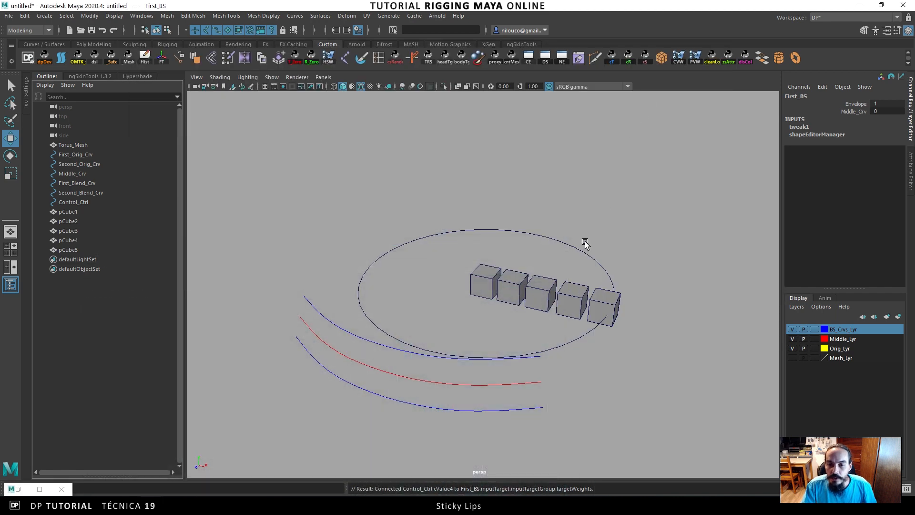
click(414, 234)
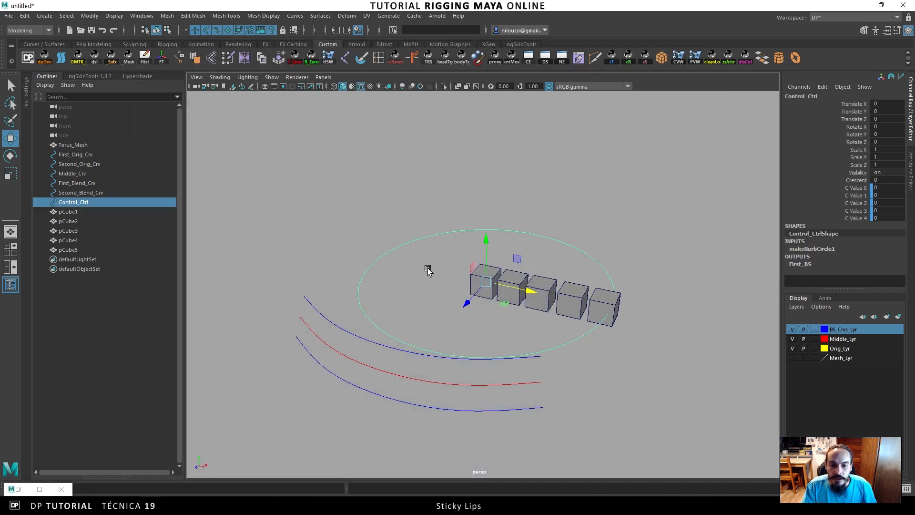
click(853, 180)
middle_drag(578, 220, 615, 212)
middle_drag(592, 229, 557, 223)
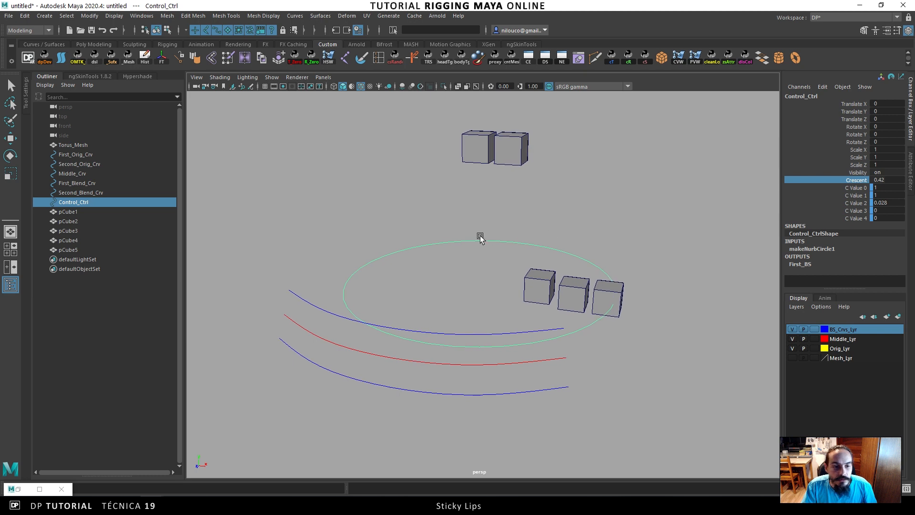
Set the Middle_Crv weight of First_Blend_Crv's First_BS to 1.
click(87, 184)
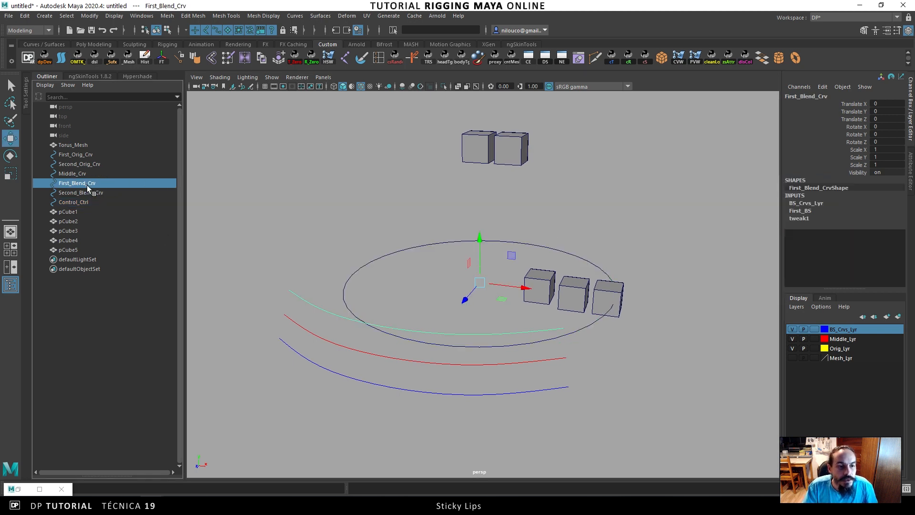
click(796, 210)
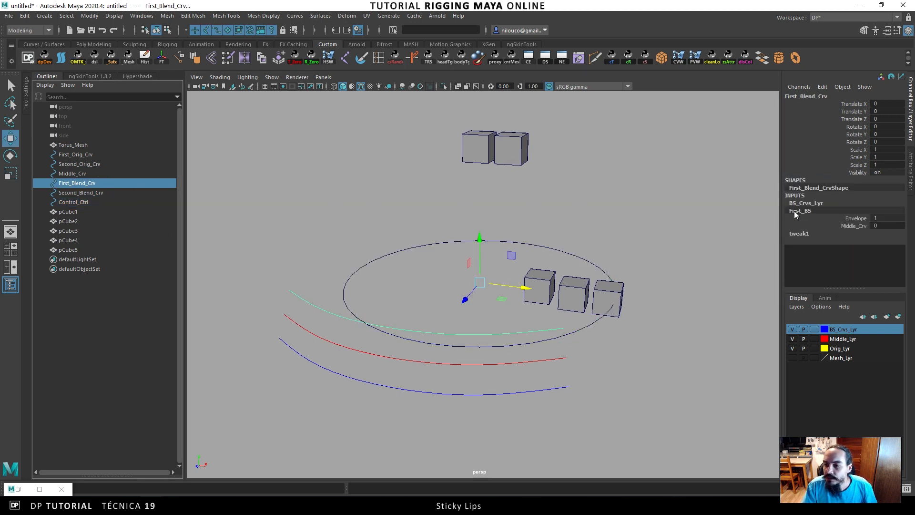
click(853, 226)
middle_drag(623, 240, 693, 234)
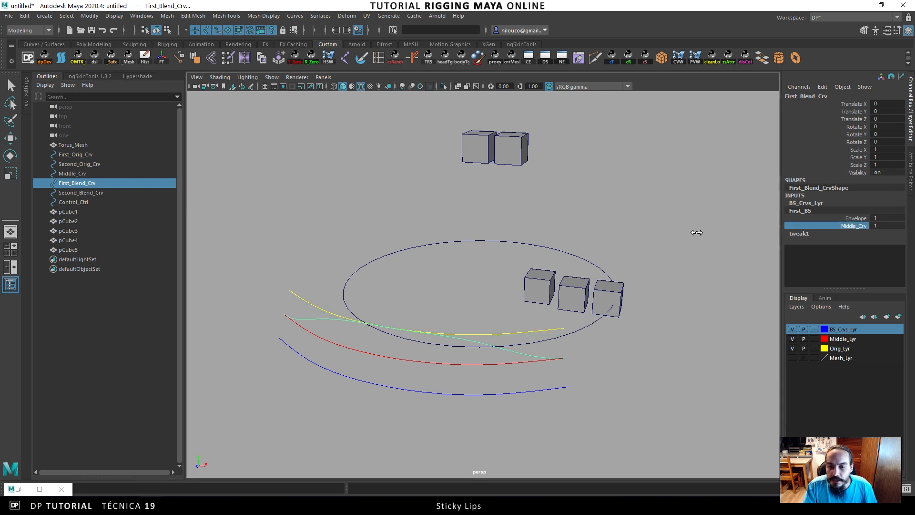
alt+drag(582, 251, 606, 260)
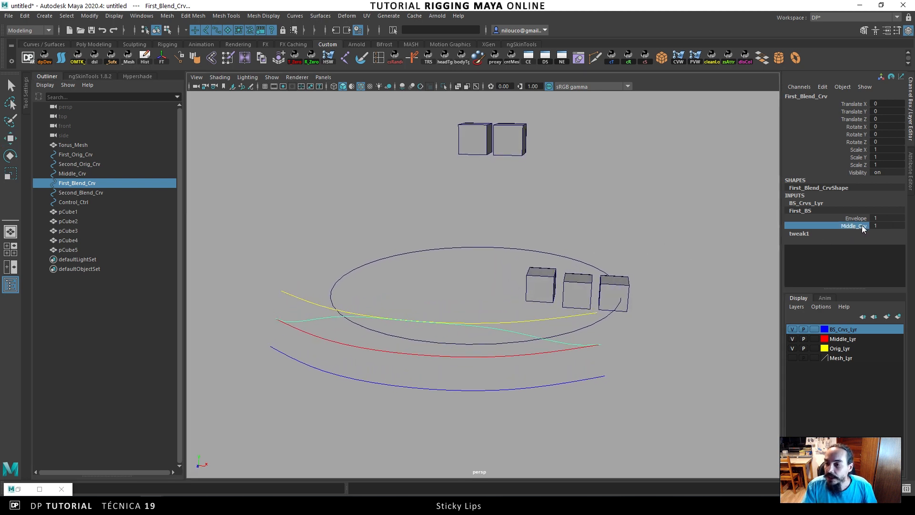
Set the Middle_Crv weight of Second_Blend_Crv's Second_BS to 1.
click(93, 192)
key(w)
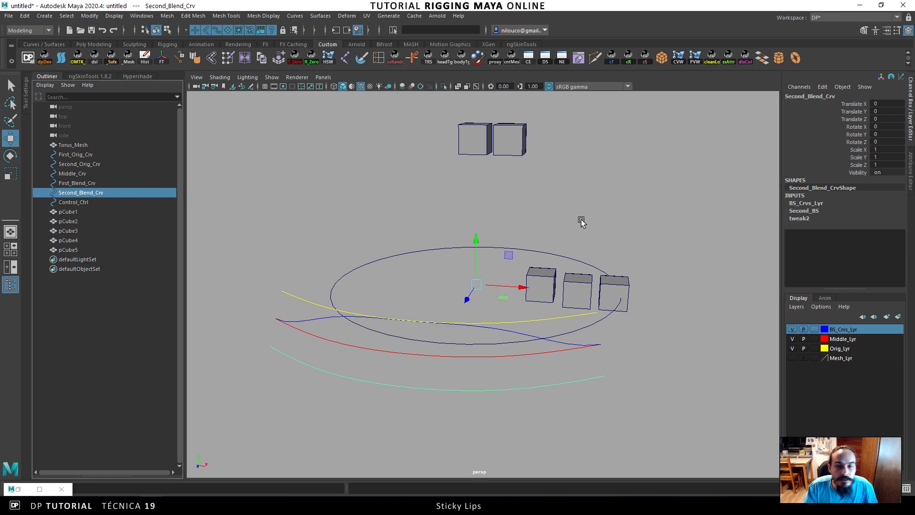
click(804, 211)
click(837, 227)
middle_drag(646, 245, 682, 234)
alt+drag(588, 304, 577, 309)
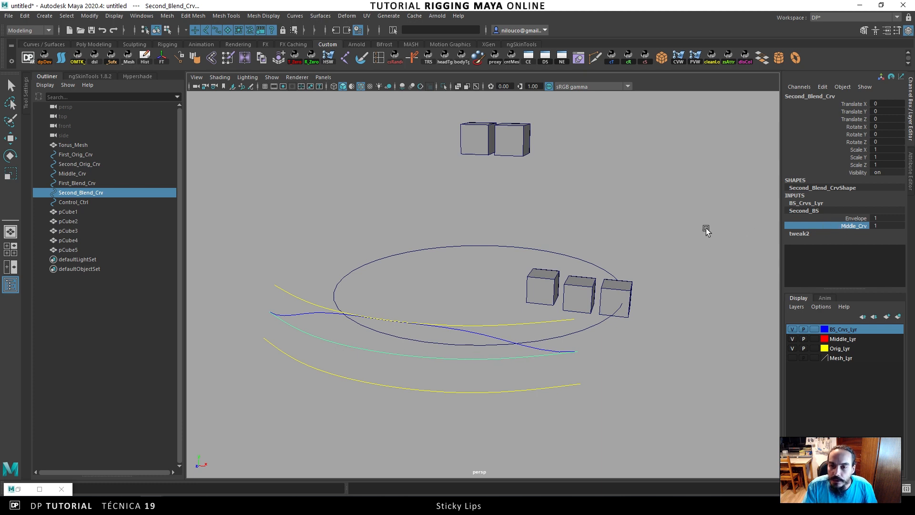
Set Control_Ctrl's Crescent attribute to 0 and inspect the blend curves up close.
drag(441, 220, 464, 257)
key(w)
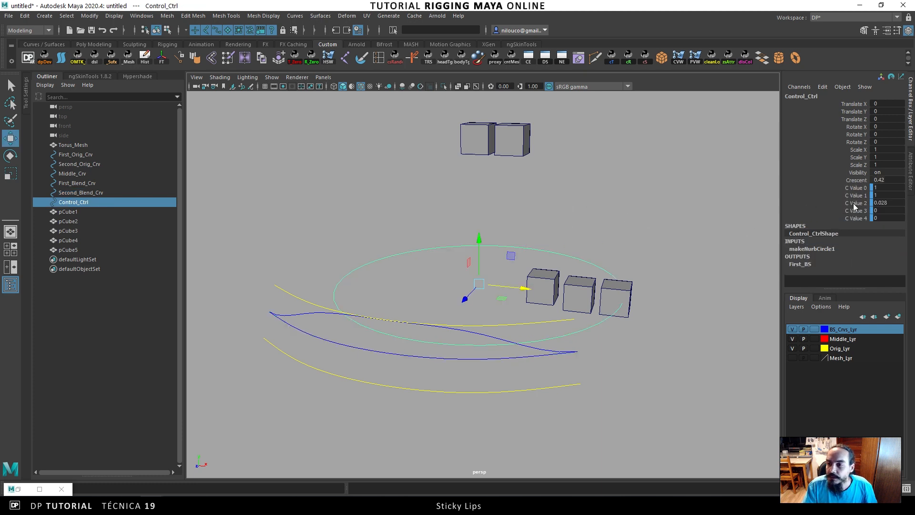
click(856, 181)
middle_drag(615, 225, 596, 237)
alt+right_drag(579, 243, 613, 270)
alt+middle_drag(612, 270, 565, 232)
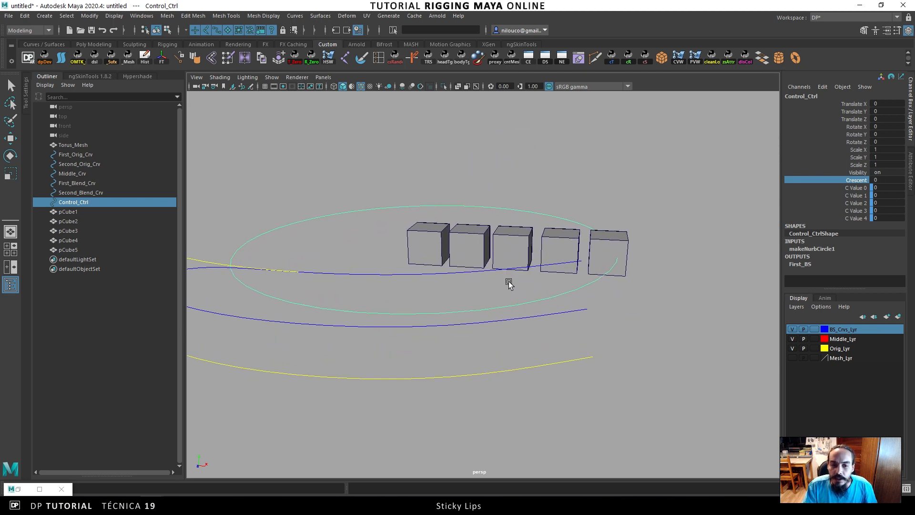
alt+drag(382, 246, 500, 243)
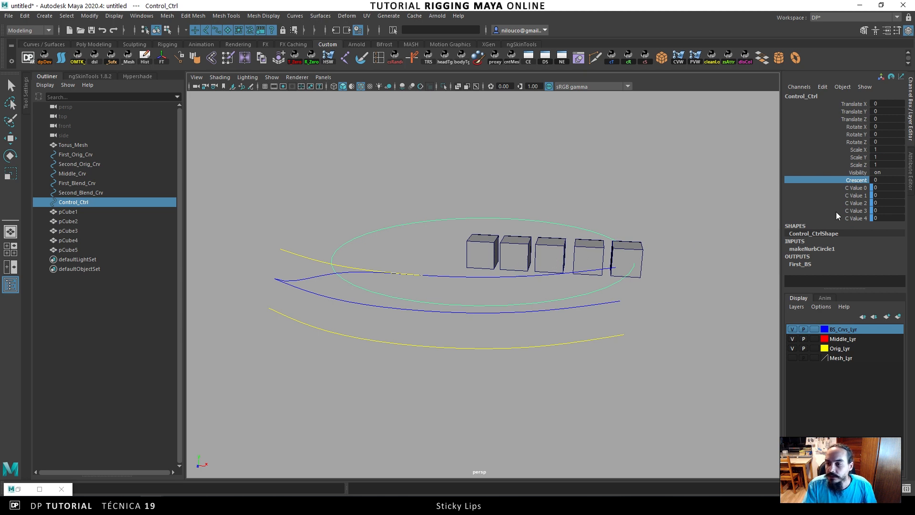
Scrub Control_Ctrl's Crescent back and forth to check how the first blend curve moves to the middle curve, leaving it at 0.
alt+drag(365, 259, 624, 236)
middle_drag(495, 208, 556, 203)
alt+drag(537, 249, 533, 234)
alt+right_drag(533, 234, 507, 233)
alt+middle_drag(506, 233, 525, 247)
middle_drag(535, 242, 506, 233)
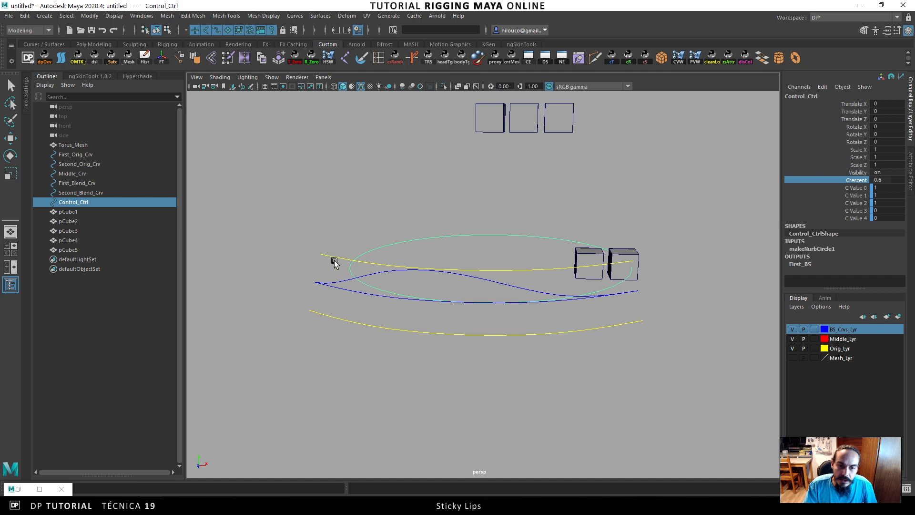
alt+drag(500, 242, 508, 246)
middle_drag(564, 229, 515, 224)
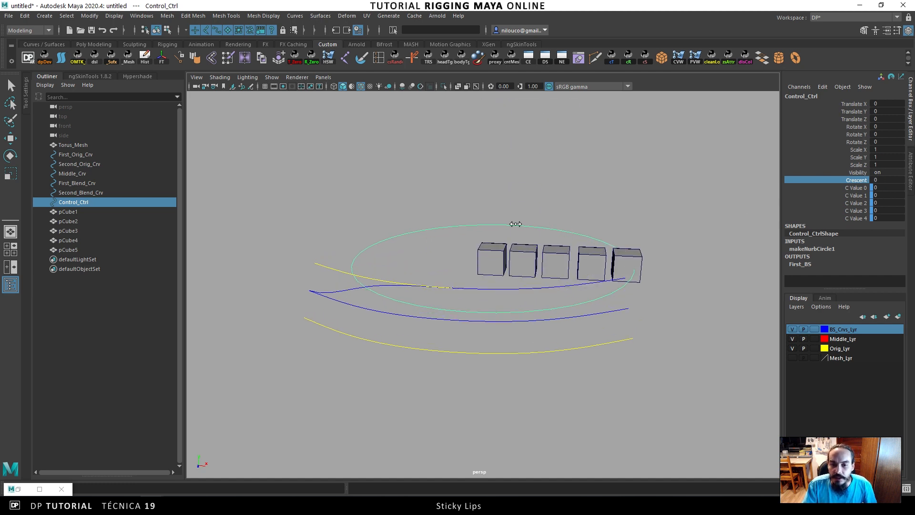
alt+drag(570, 229, 544, 226)
alt+right_drag(544, 226, 554, 231)
alt+drag(553, 231, 560, 239)
mouse_move(510, 250)
middle_down()
mouse_move(559, 242)
mouse_move(525, 243)
middle_up()
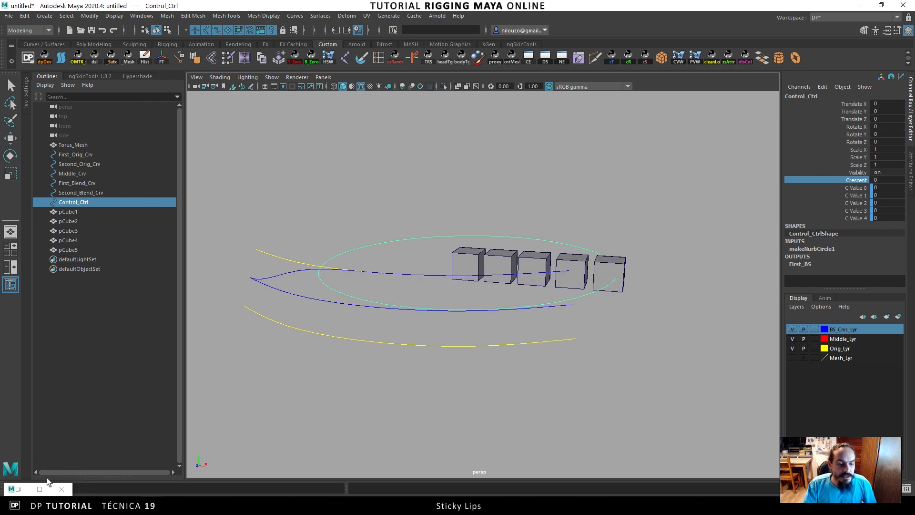
Restore the Node Editor and reposition First_BS in the graph, keeping its Control_Ctrl connections in view.
click(18, 488)
scroll(524, 247, down, 1)
alt+middle_drag(491, 238, 442, 208)
drag(525, 305, 546, 229)
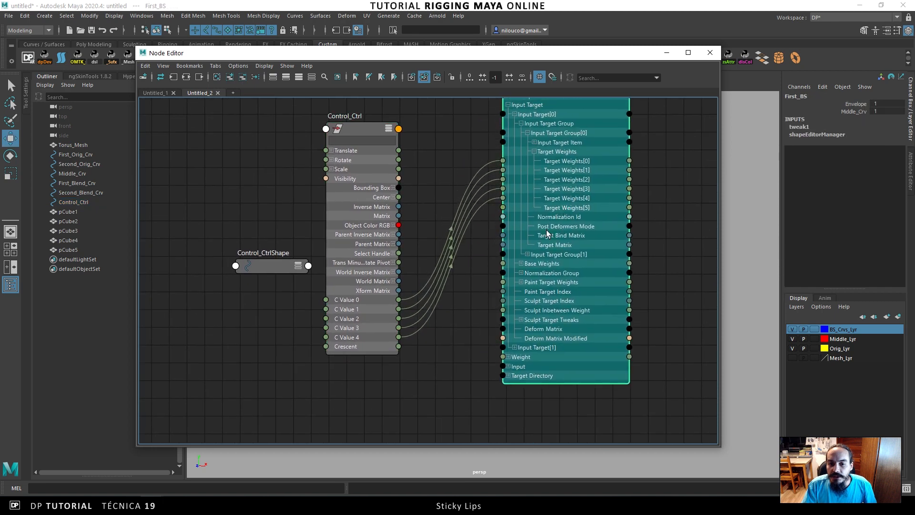
click(86, 192)
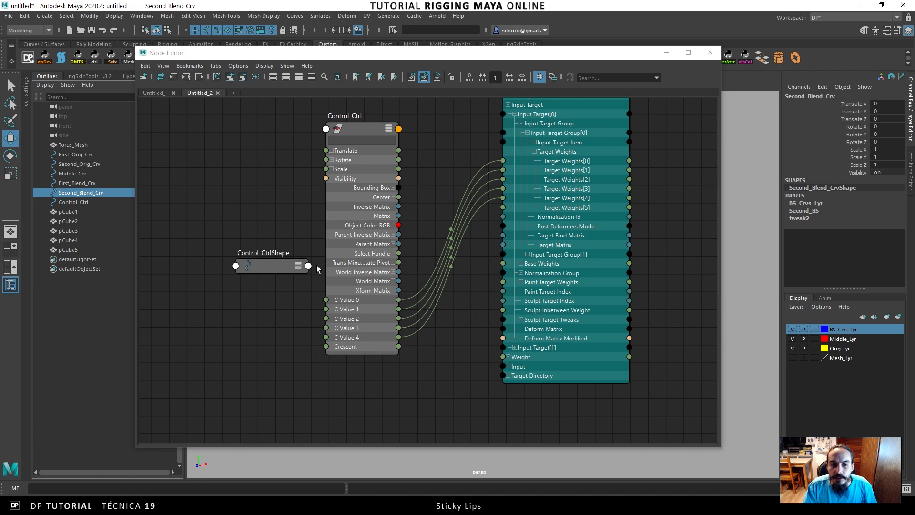
alt+middle_drag(514, 205, 482, 218)
mouse_move(509, 232)
mouse_down()
mouse_move(545, 253)
mouse_move(578, 236)
mouse_move(509, 223)
mouse_up()
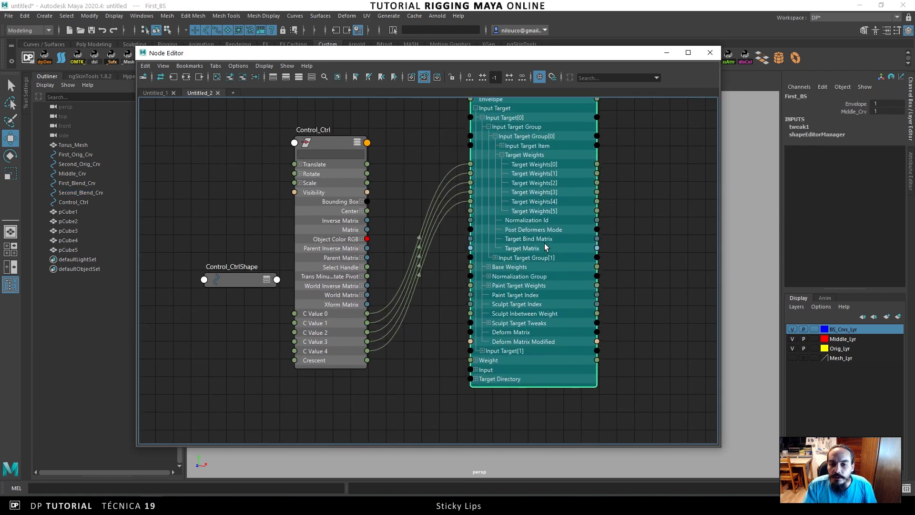
Add Second_Blend_Crv's Second_BS node to the graph and place it between Control_Ctrl and First_BS.
click(85, 192)
click(789, 210)
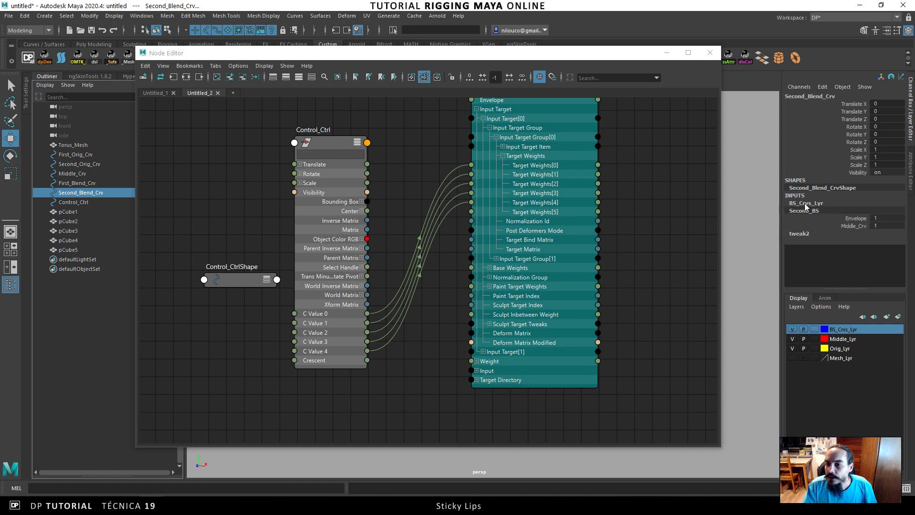
right_click(820, 93)
click(828, 236)
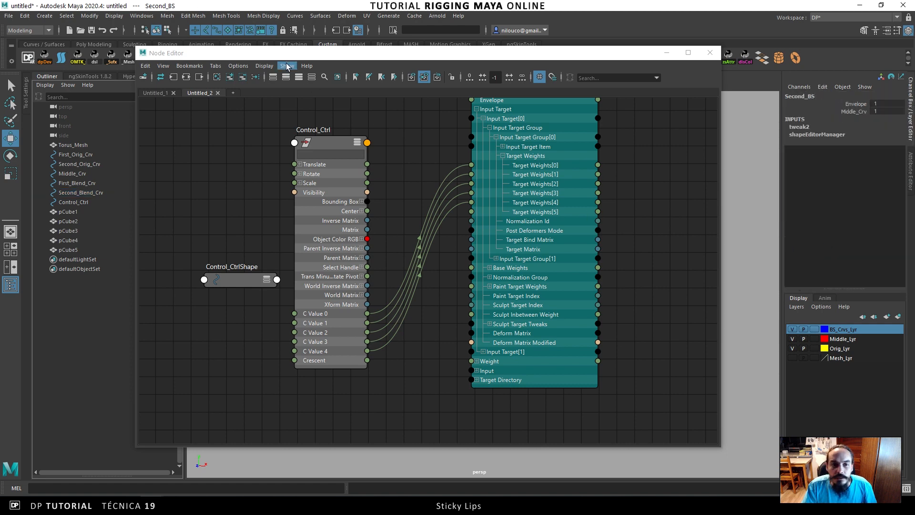
click(243, 76)
drag(610, 313, 424, 382)
drag(504, 305, 604, 298)
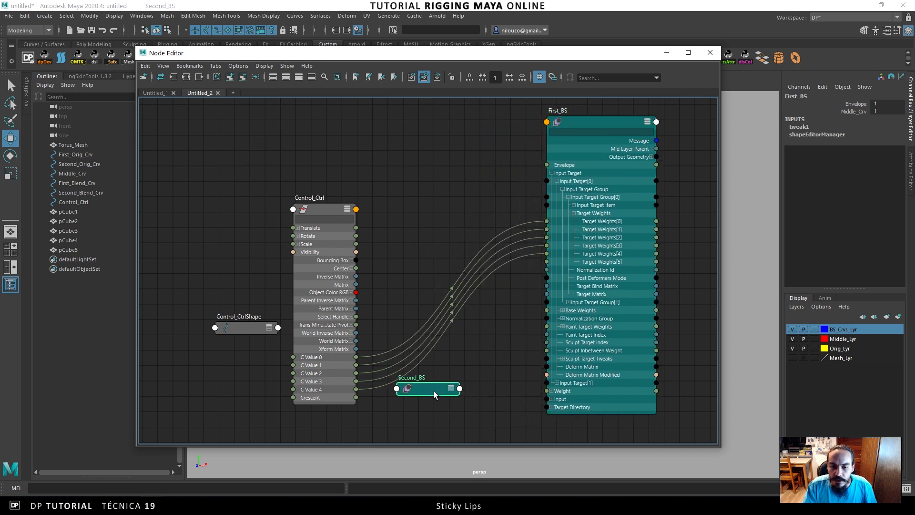
drag(433, 391, 494, 356)
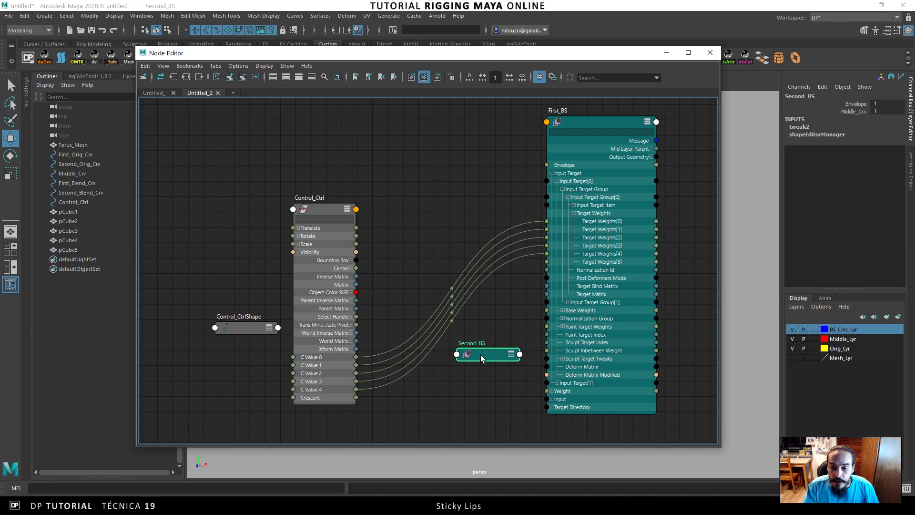
Expand Second_BS down to the Target Weights of Input Target Group[0], repositioning and widening the node so its attribute names are readable.
key(3)
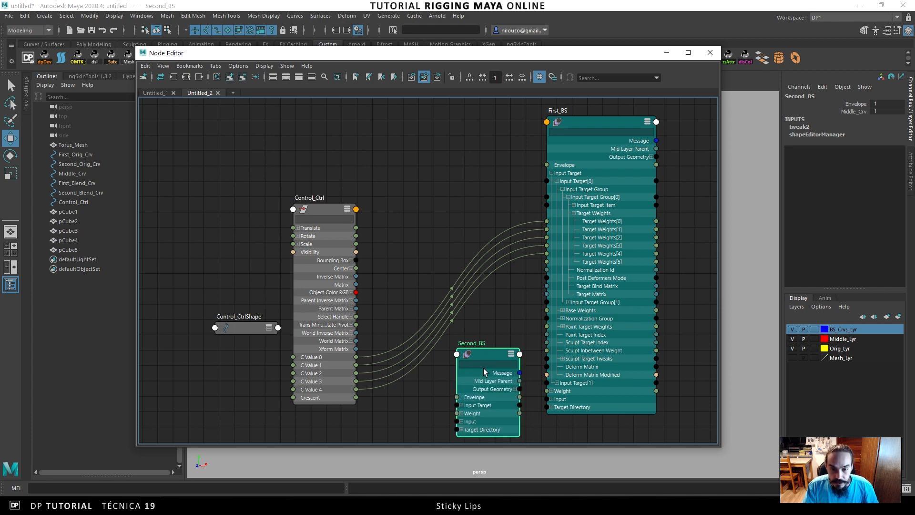
click(461, 405)
drag(486, 356, 502, 313)
alt+middle_drag(418, 249, 424, 179)
alt+right_drag(424, 179, 489, 176)
alt+middle_drag(489, 177, 493, 156)
click(519, 298)
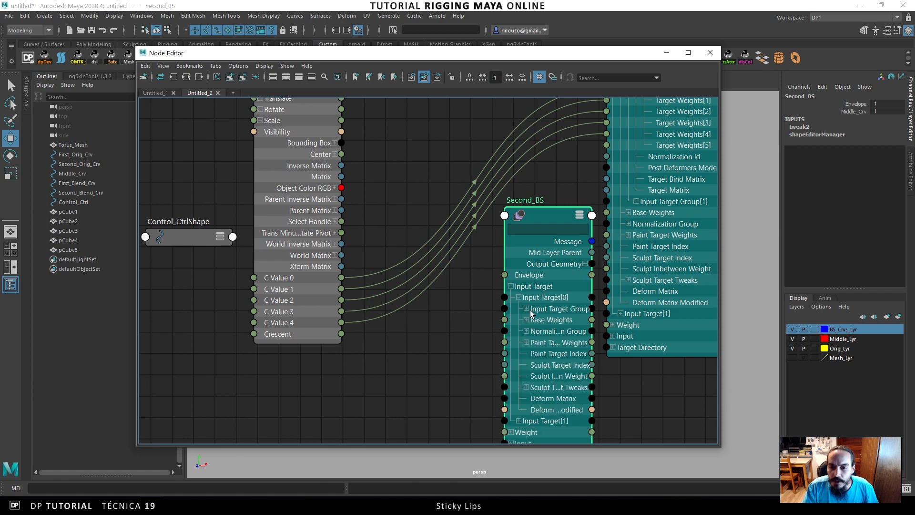
click(526, 308)
alt+middle_drag(564, 371, 549, 252)
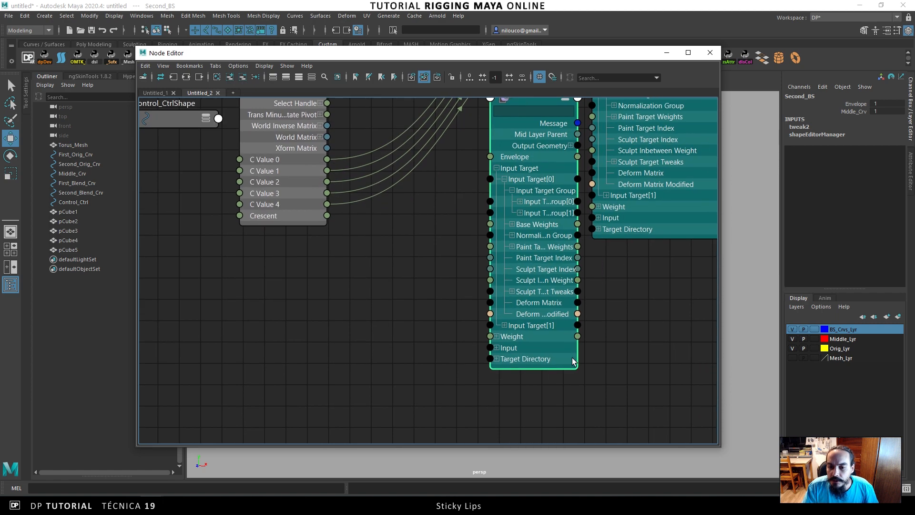
drag(575, 363, 626, 363)
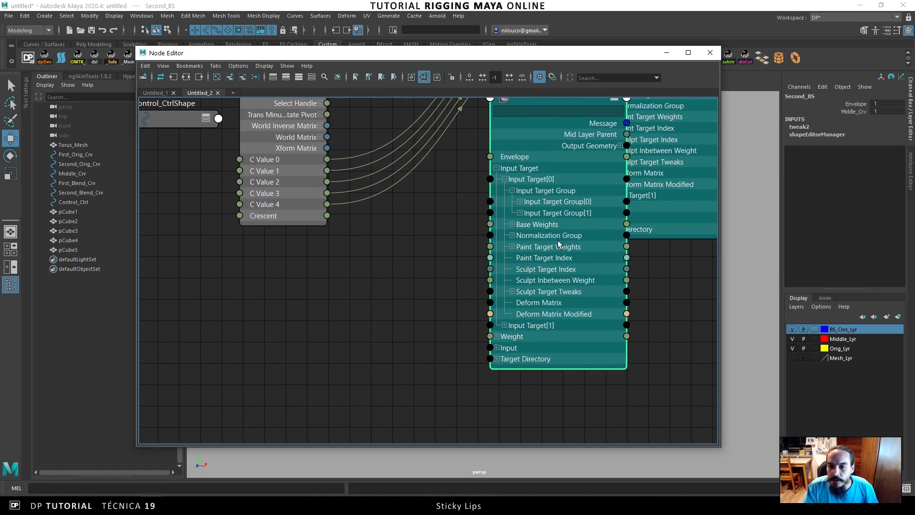
click(520, 201)
click(527, 224)
Connect Control_Ctrl's C Value 0 to C Value 4 to Second_BS's Target Weights[0] to Target Weights[4] respectively.
alt+middle_drag(396, 242, 387, 300)
drag(317, 217, 481, 294)
drag(316, 228, 481, 304)
drag(317, 240, 481, 326)
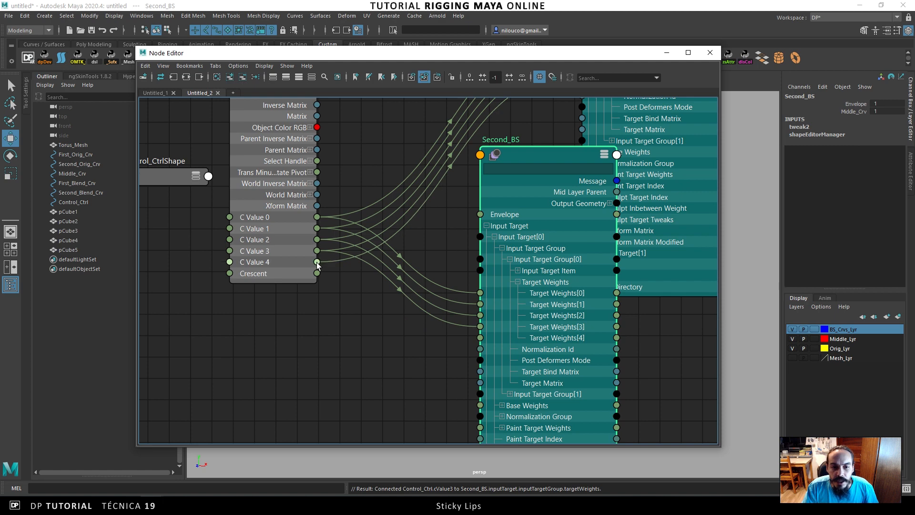
drag(317, 262, 480, 337)
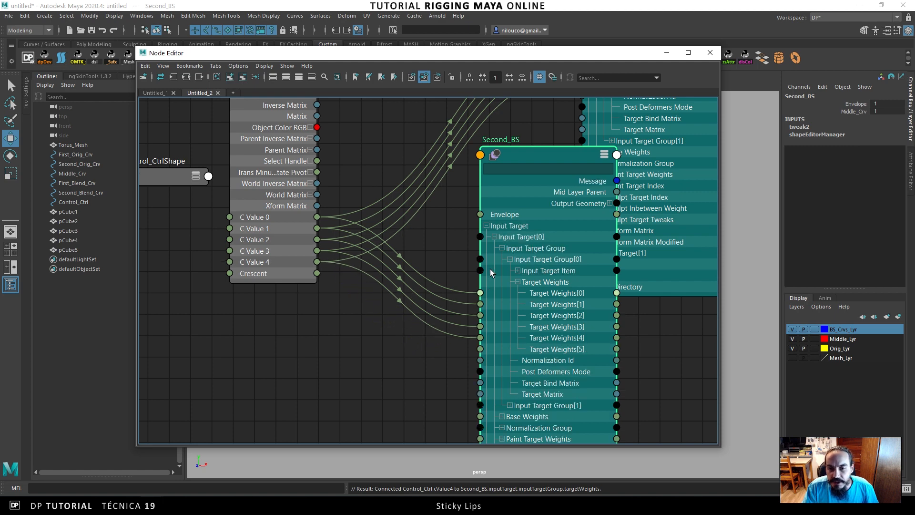
middle_drag(520, 240, 518, 304)
scroll(519, 304, down, 1)
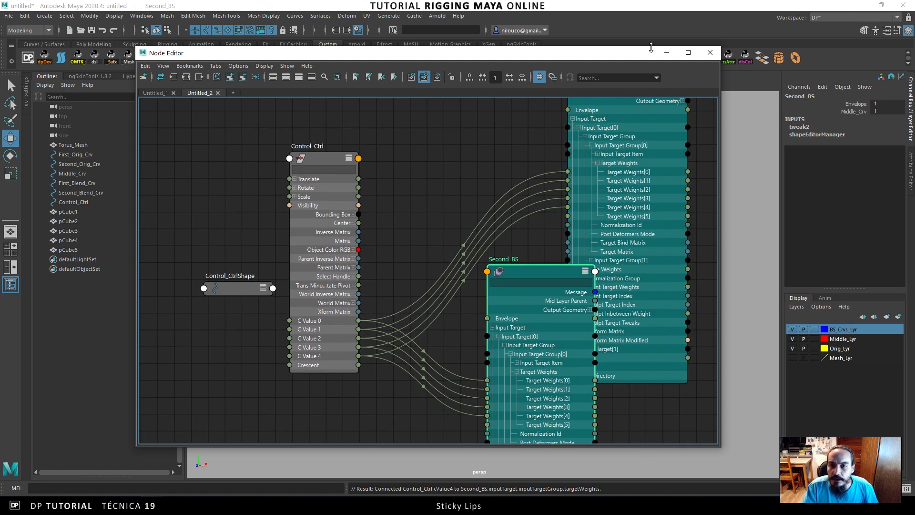
Minimize the Node Editor and scrub Control_Ctrl's Crescent back and forth to check both blend curves closing, leaving it at 0.
click(665, 53)
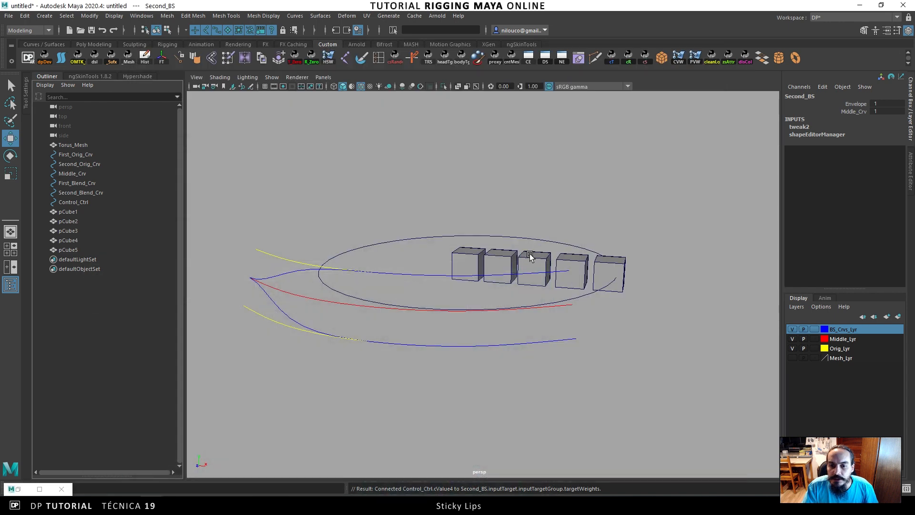
click(386, 232)
click(856, 180)
middle_drag(558, 228, 615, 219)
alt+right_drag(566, 249, 578, 314)
middle_drag(566, 312, 486, 312)
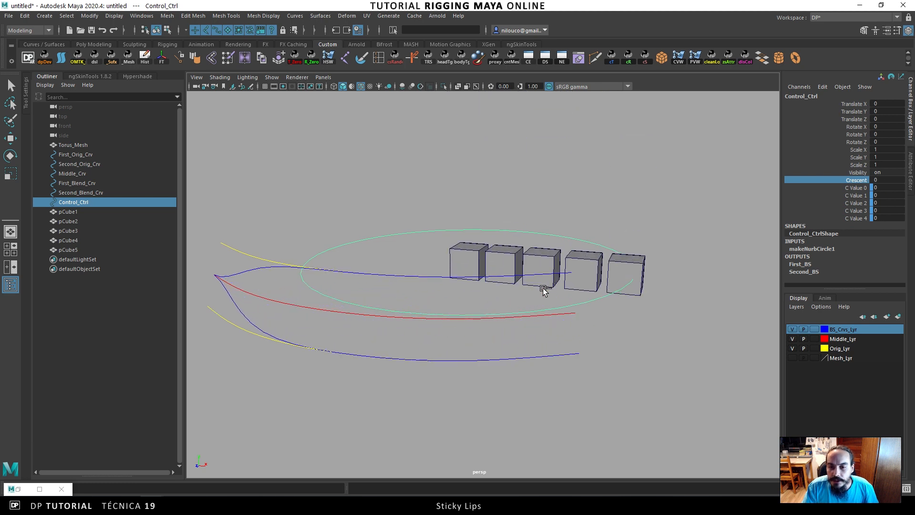
alt+middle_drag(235, 282, 354, 266)
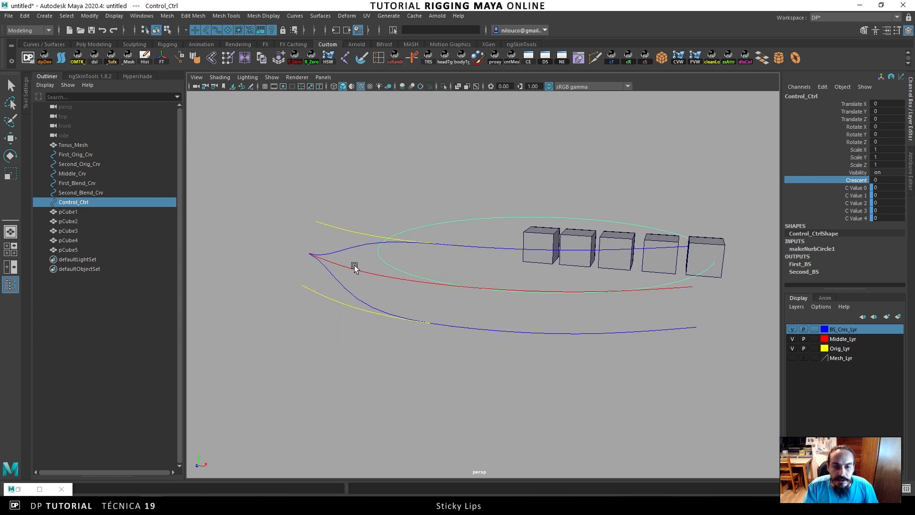
alt+drag(543, 221, 504, 253)
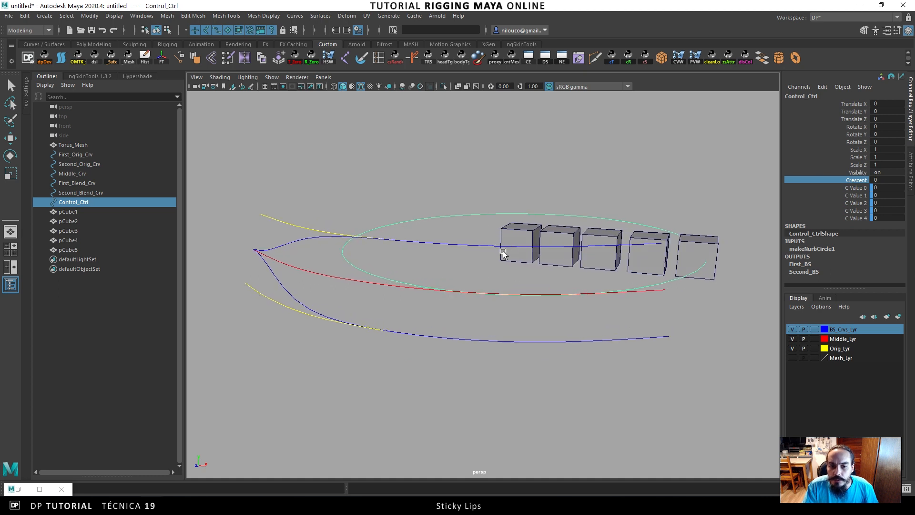
middle_drag(503, 272, 428, 281)
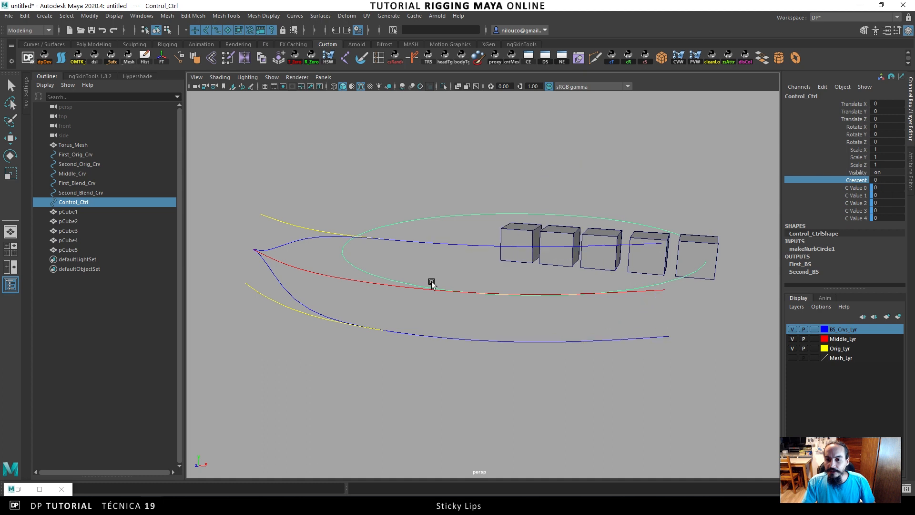
alt+drag(539, 246, 529, 265)
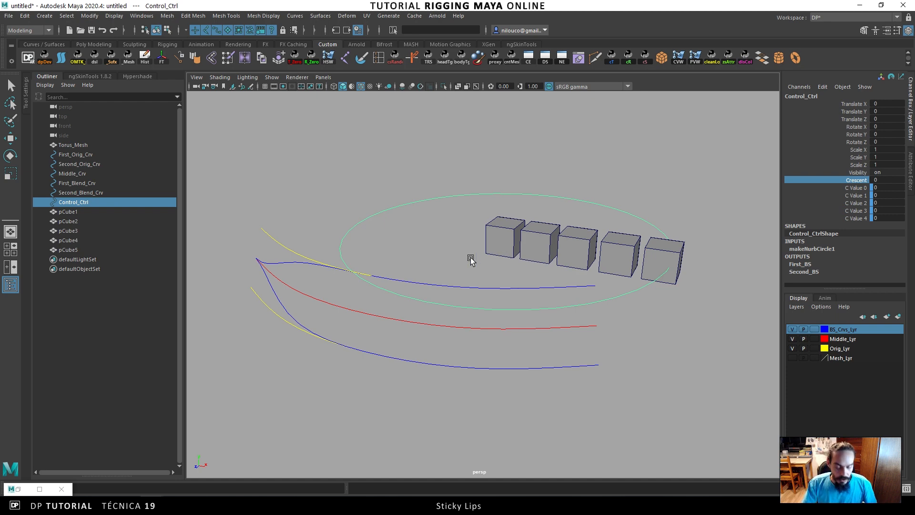
alt+middle_drag(473, 257, 482, 258)
alt+right_drag(482, 258, 479, 262)
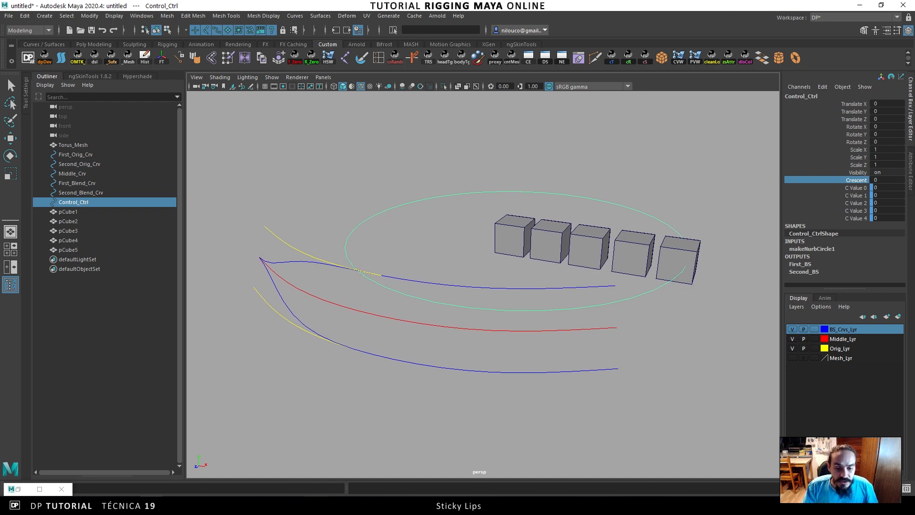
Switch to wip_Roteiro.txt in Notepad++ to check the decrescente item under control and attributes, and return to Maya.
click(314, 505)
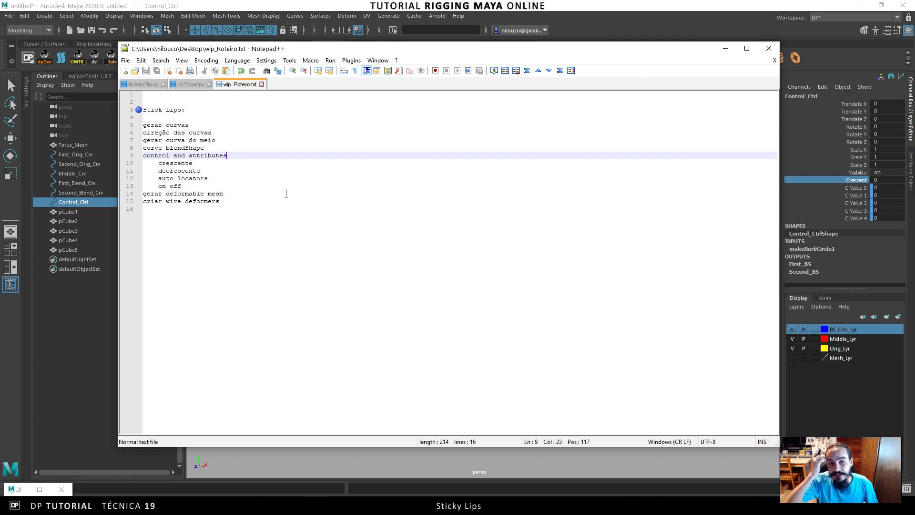
click(216, 170)
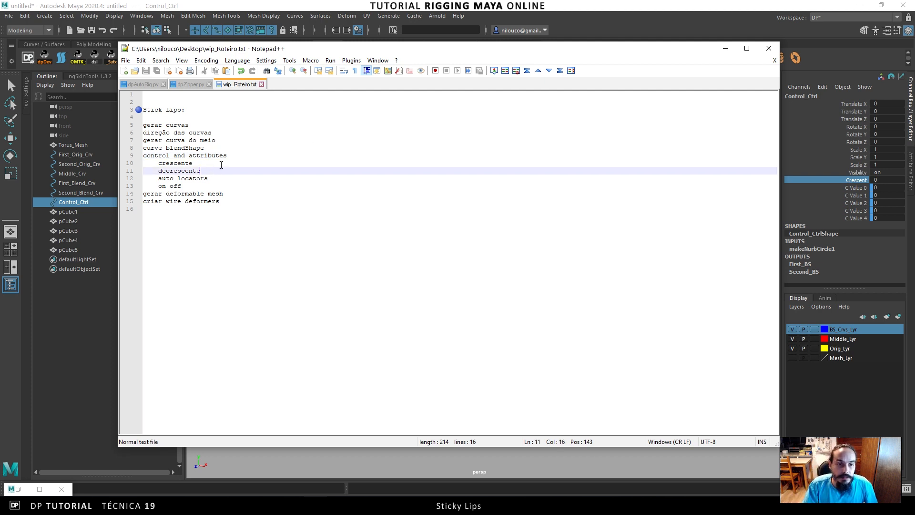
click(571, 10)
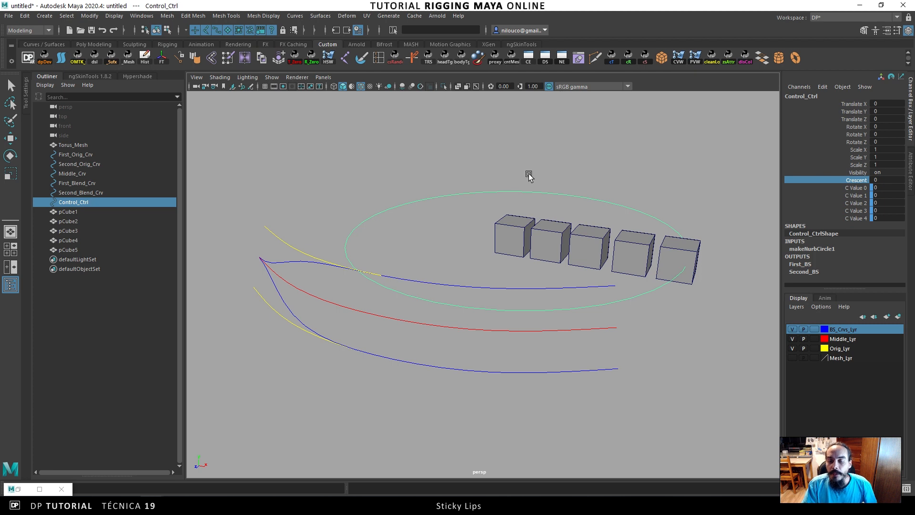
Add a keyable float attribute named decrecent to Control_Ctrl with minimum 0, maximum 1 and default 0.
alt+middle_drag(498, 192, 505, 189)
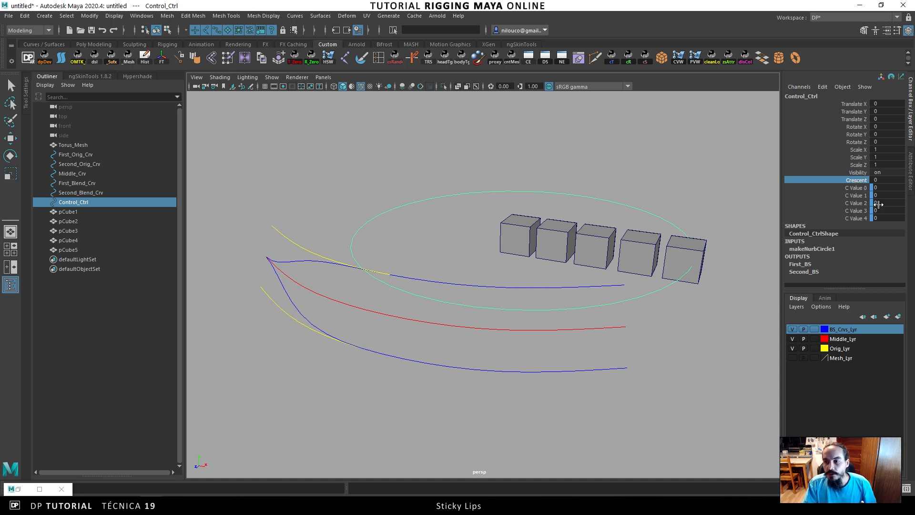
mouse_move(698, 232)
alt+mouse_down()
mouse_move(596, 230)
mouse_move(708, 227)
alt+mouse_up()
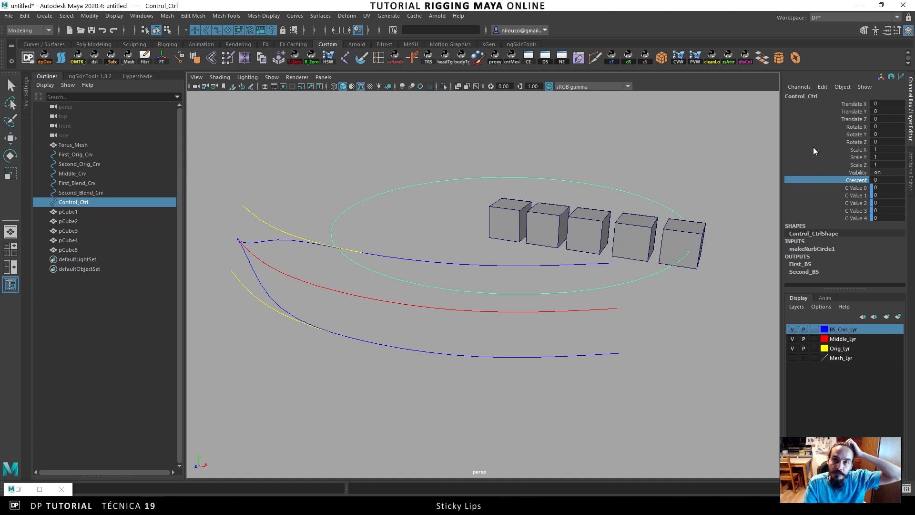
click(821, 86)
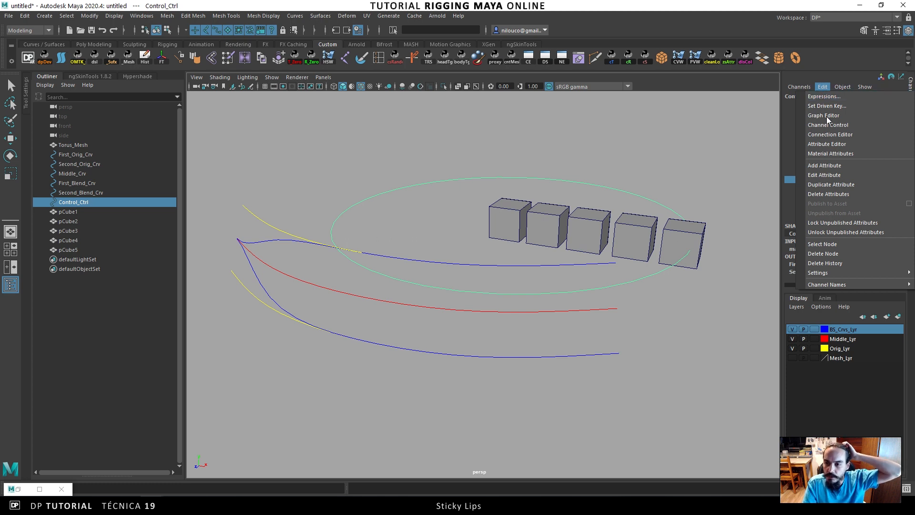
click(829, 165)
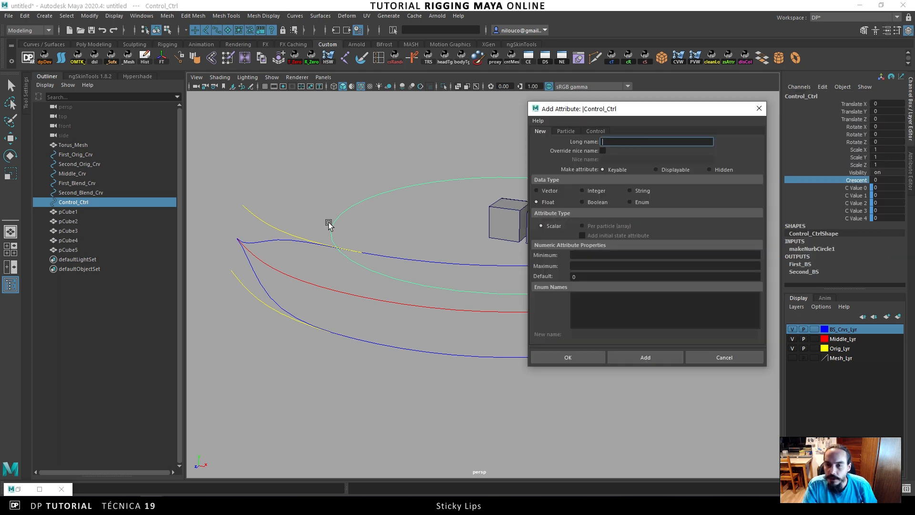
text(decrecent)
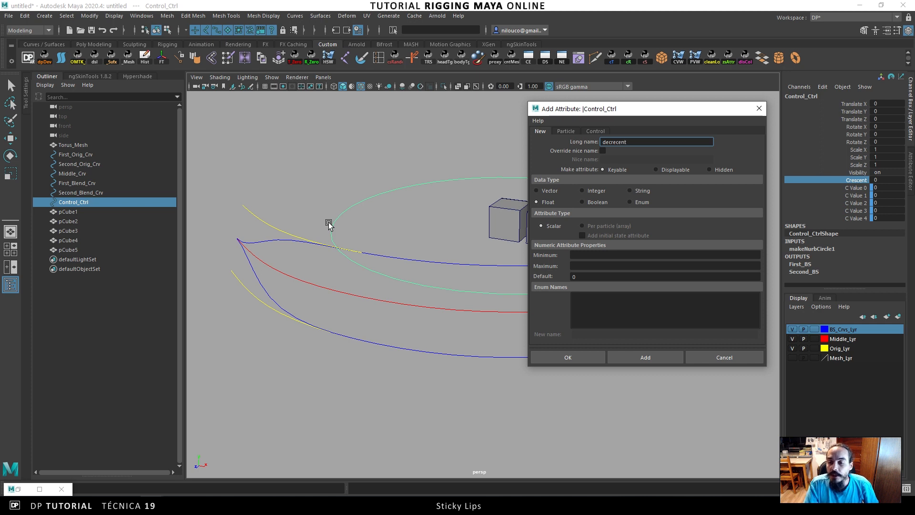
click(579, 254)
text(0)
click(581, 265)
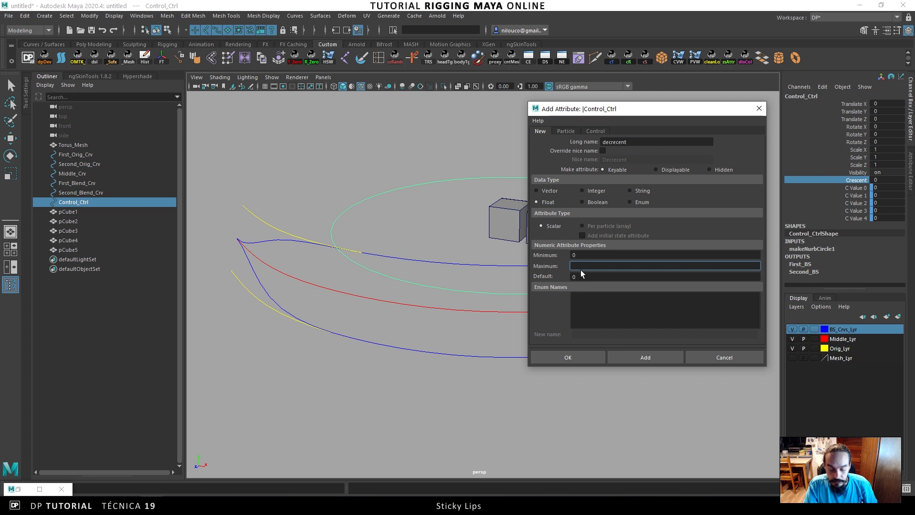
click(585, 276)
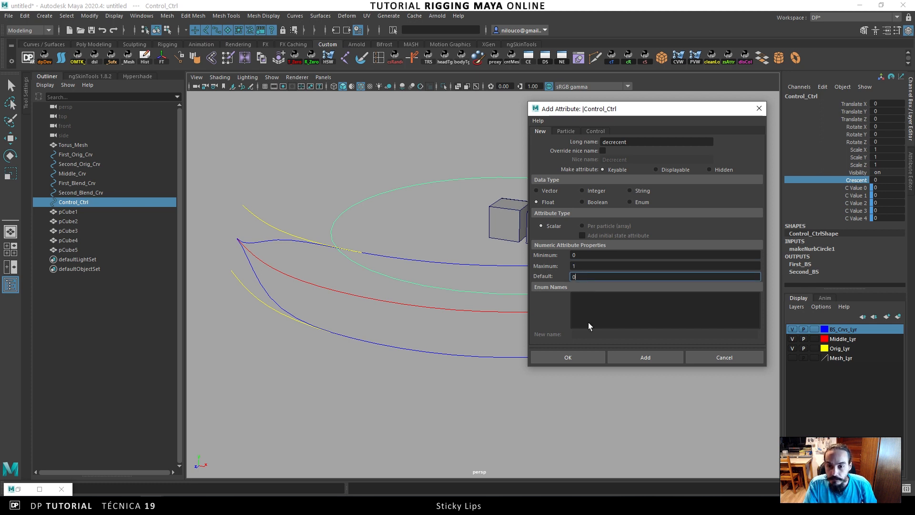
click(640, 358)
Add two keyable float attributes, dValue0 and dValue1, to Control_Ctrl with default 0 and no limits.
click(630, 142)
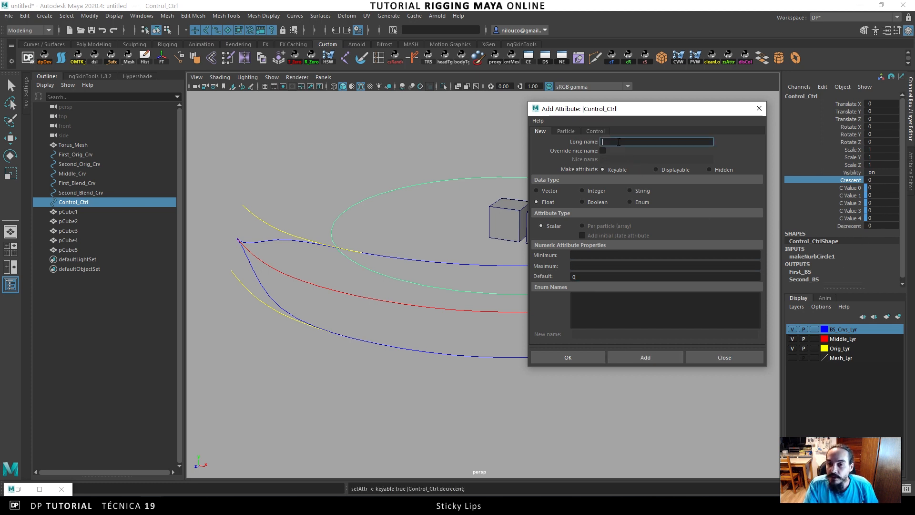
text(d)
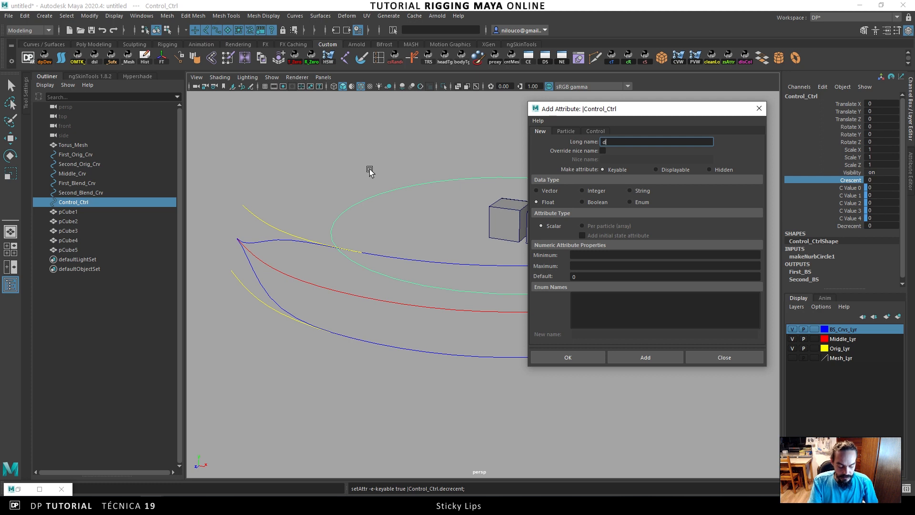
text(Value0)
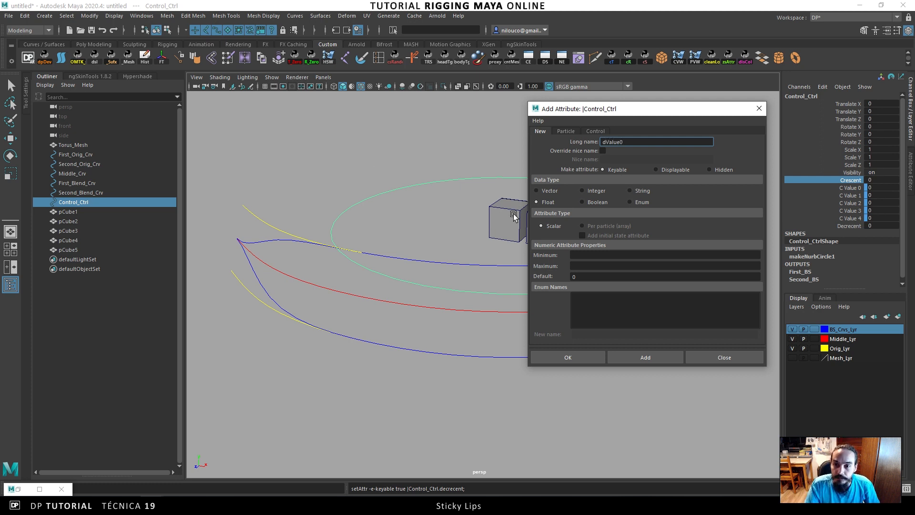
click(599, 256)
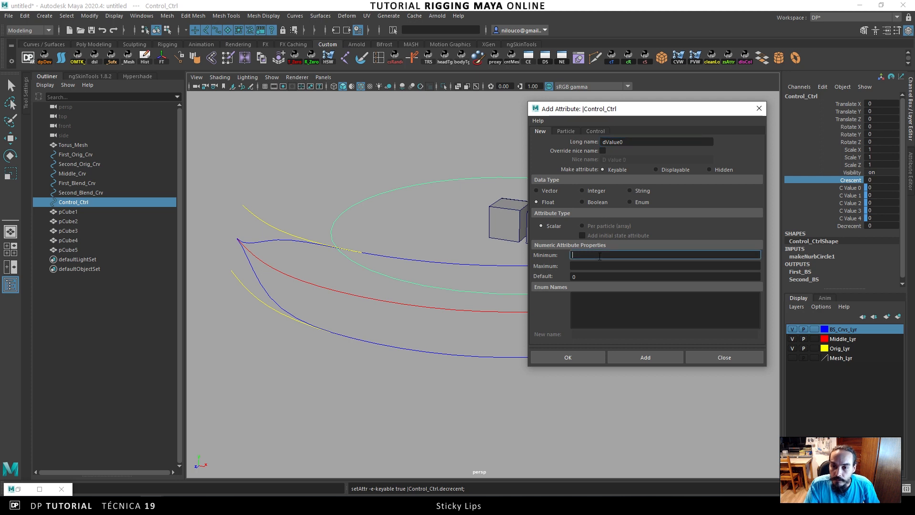
click(644, 355)
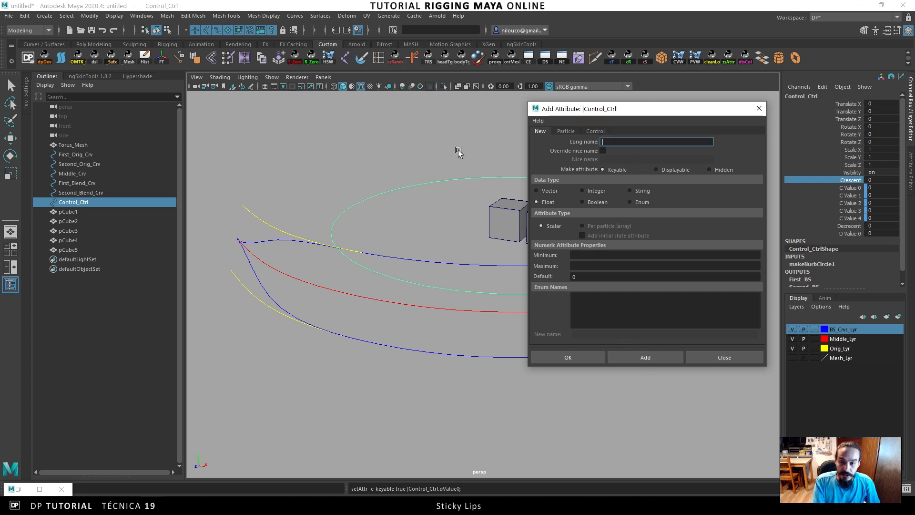
text(dValue1)
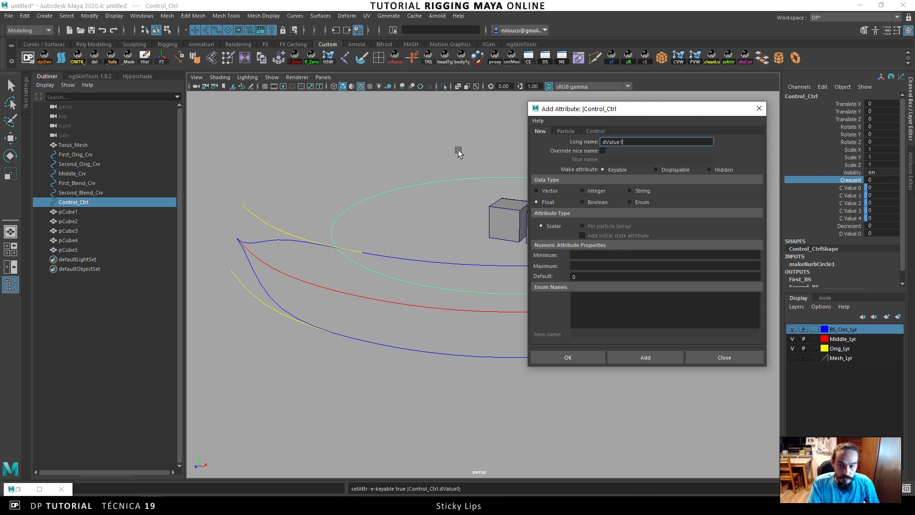
click(644, 357)
Add a keyable float attribute named dValue2 to Control_Ctrl with default 0 and no limits.
text(dVla)
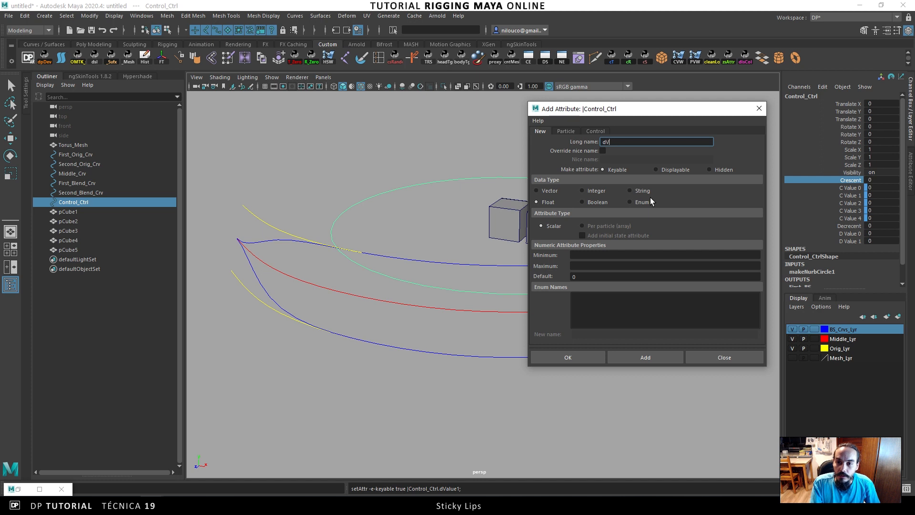
key(BackSpace)
key(BackSpace)
text(aleu)
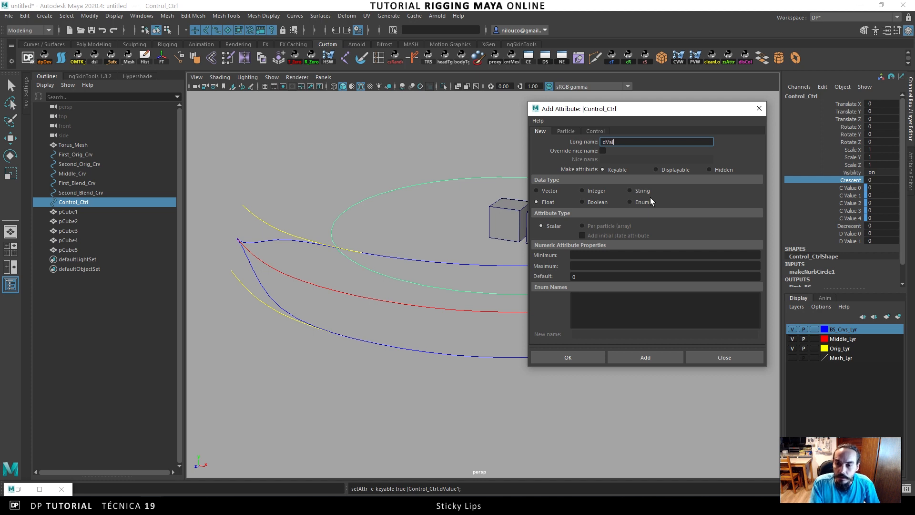
key(BackSpace)
key(BackSpace)
text(ue2)
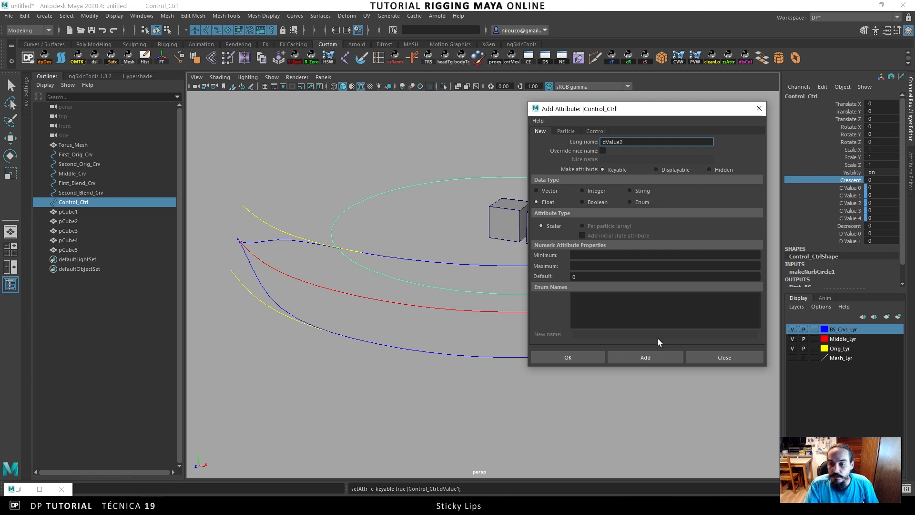
click(656, 355)
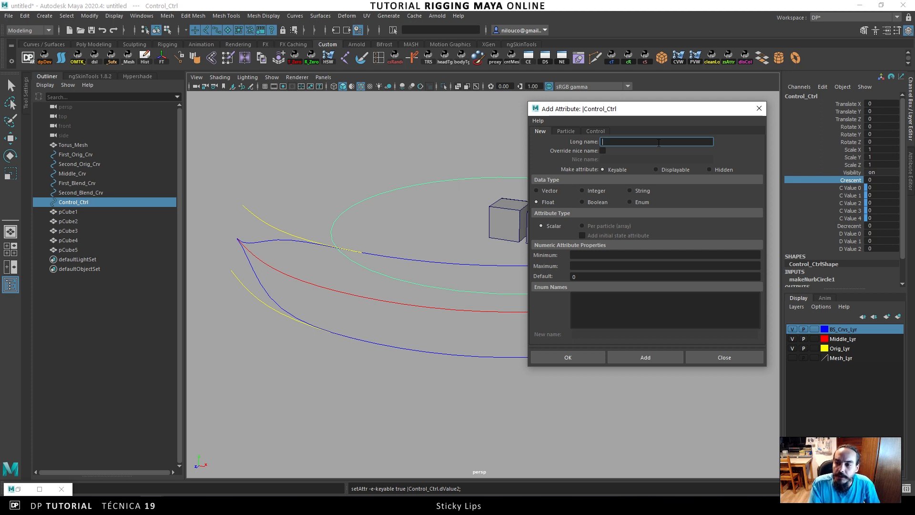
Enter dValue as the beginning of the next Control_Ctrl attribute's long name.
text(dValue)
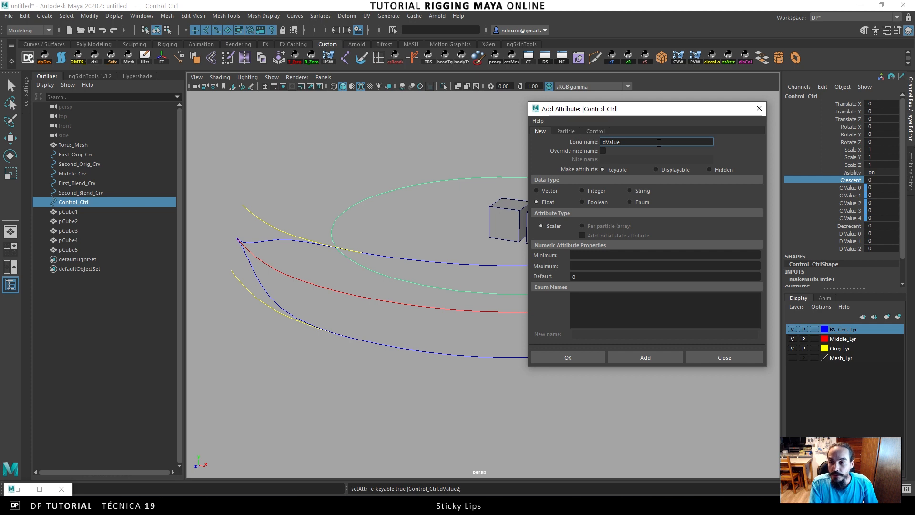
Add the keyable float attributes dValue3 and dValue4 to Control_Ctrl and finish adding attributes.
text(3)
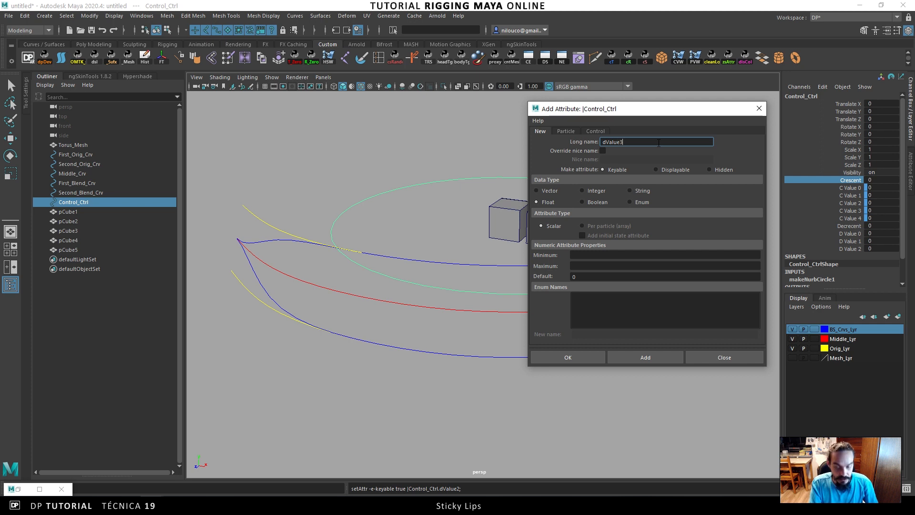
click(641, 358)
text(cVale)
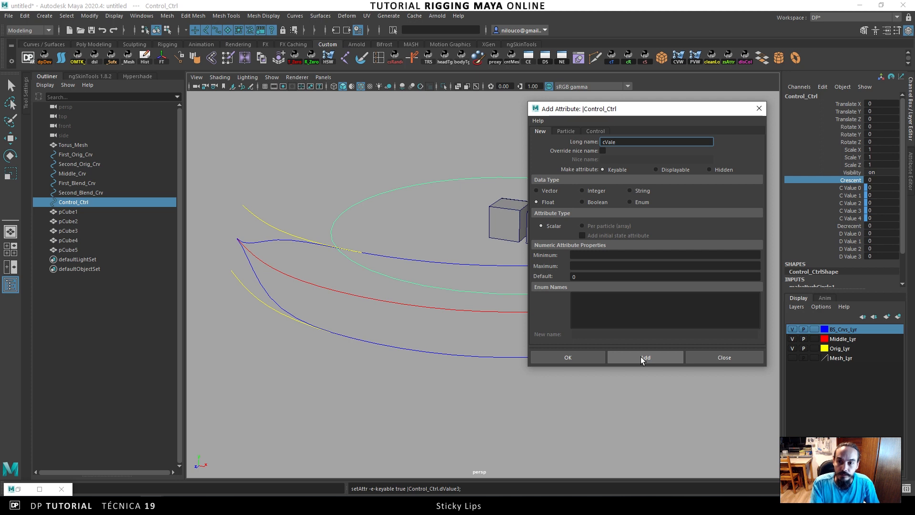
key(BackSpace)
text(ue)
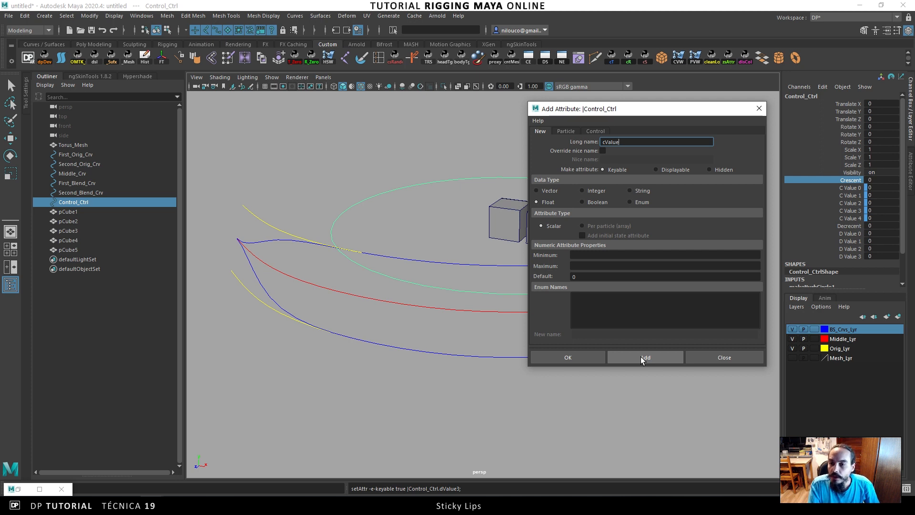
text(4)
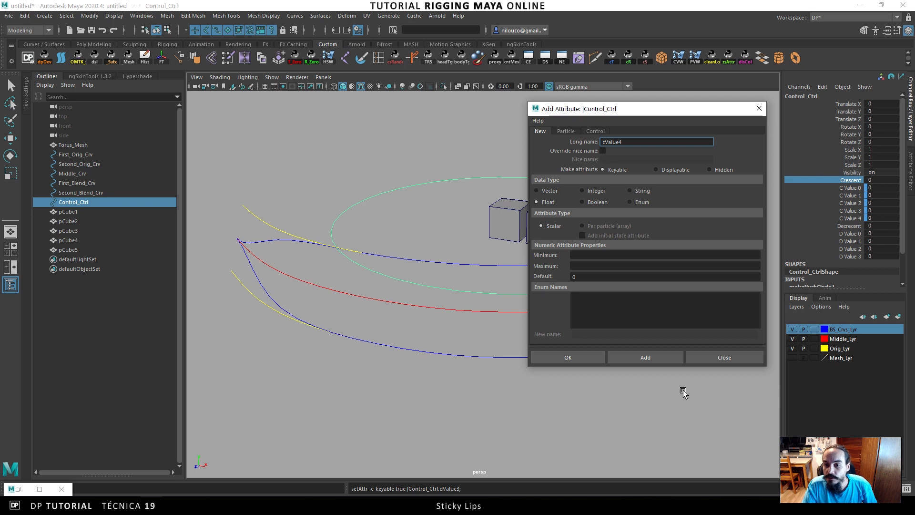
click(655, 356)
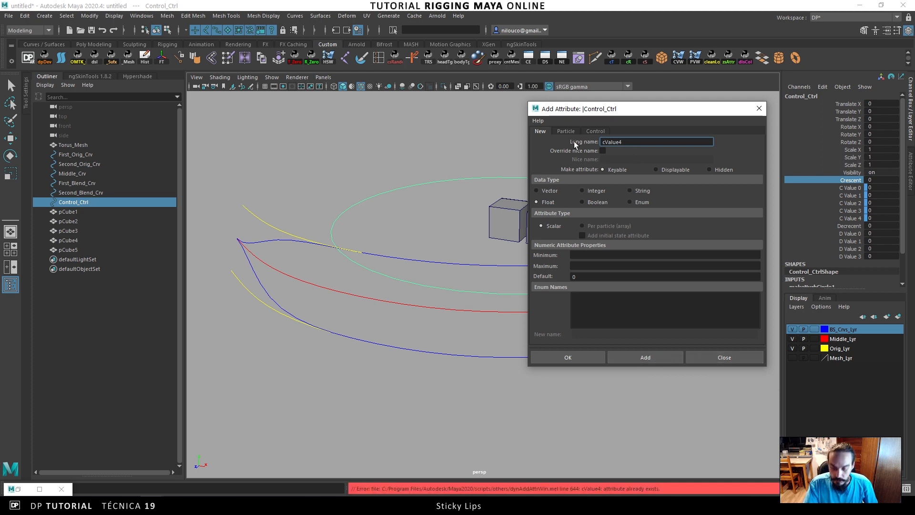
key(Home)
key(Delete)
text(d)
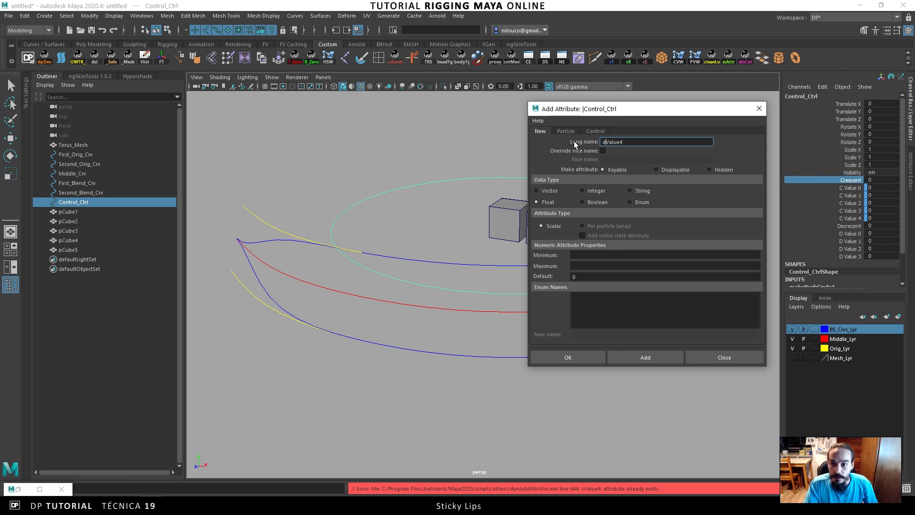
click(662, 355)
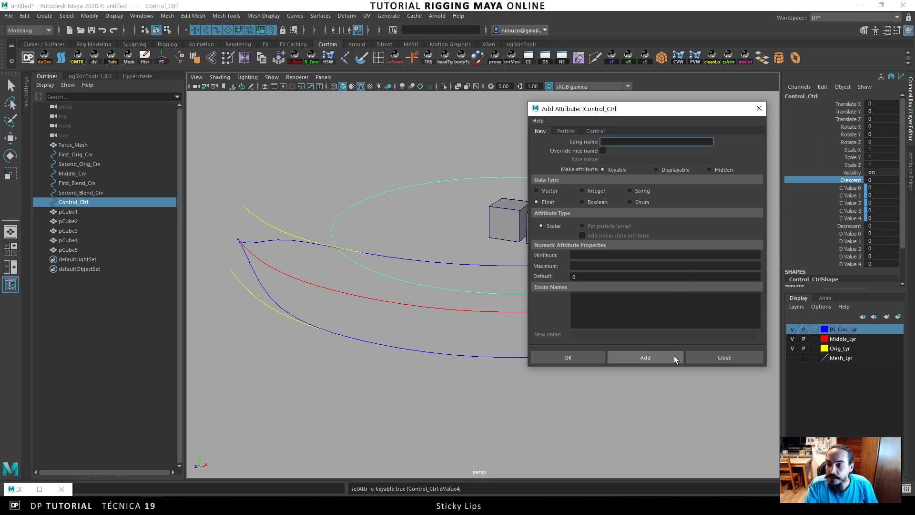
click(724, 354)
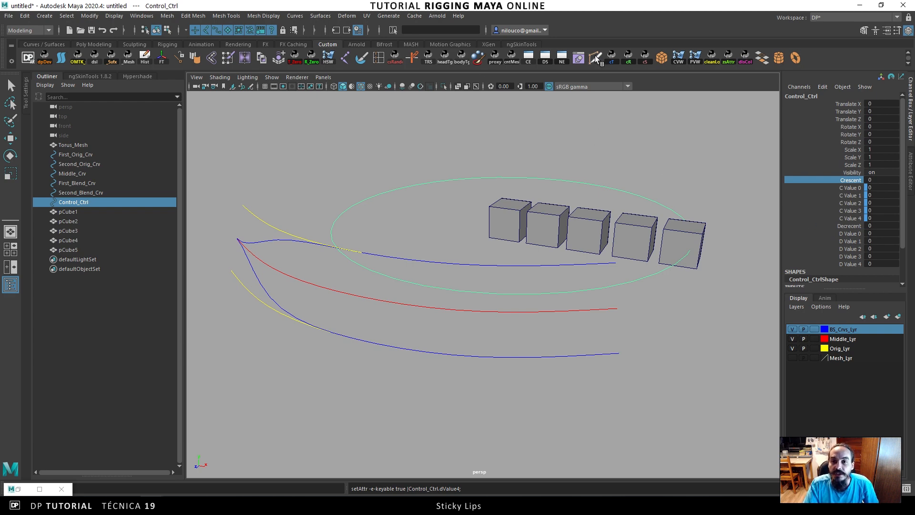
Load Control_Ctrl into a new Node Editor graph and show its full attribute list, with free space beside the node.
click(563, 59)
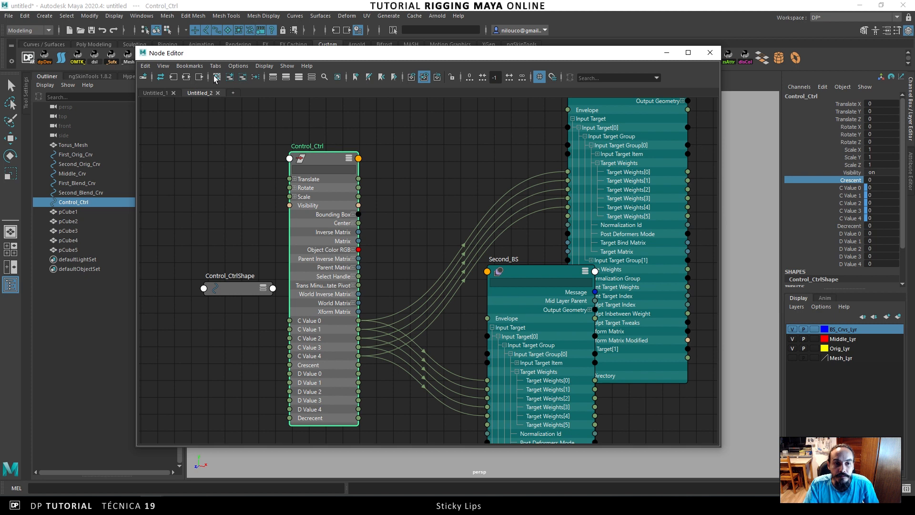
click(233, 92)
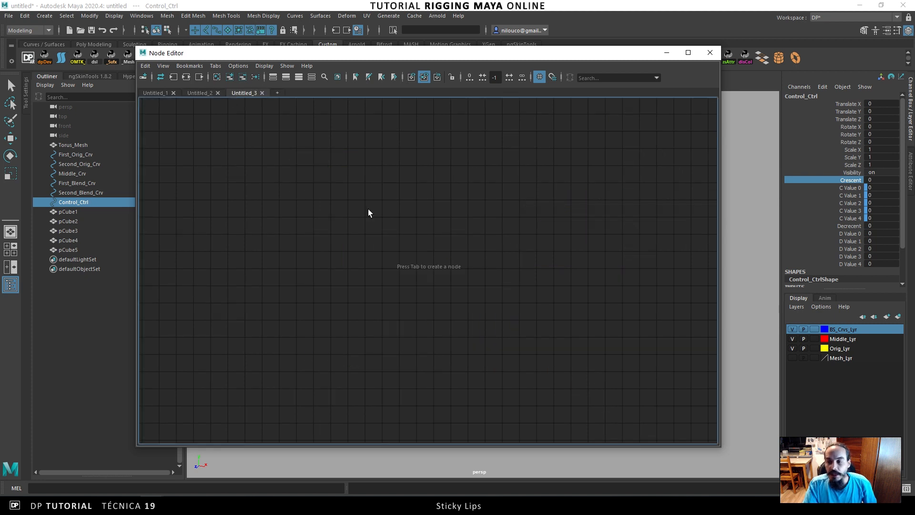
click(229, 76)
drag(420, 241, 578, 239)
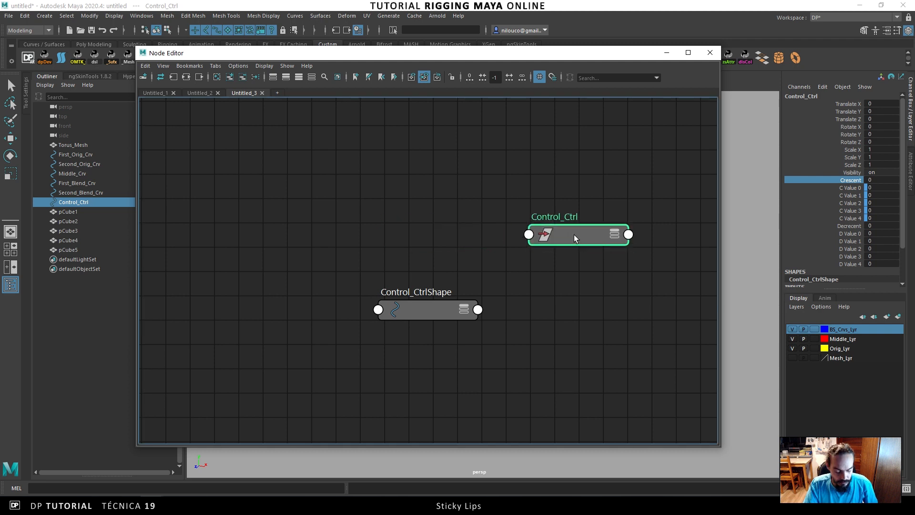
key(3)
drag(565, 316, 561, 178)
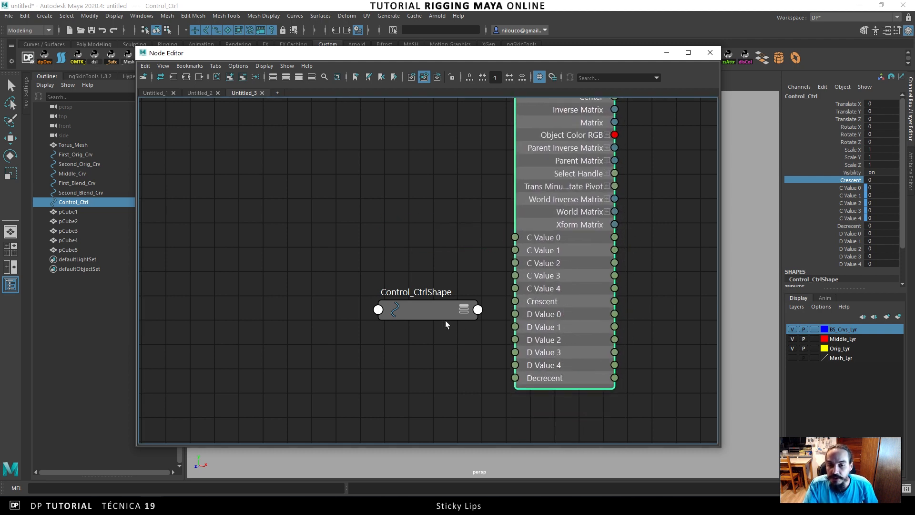
alt+middle_drag(613, 281, 321, 275)
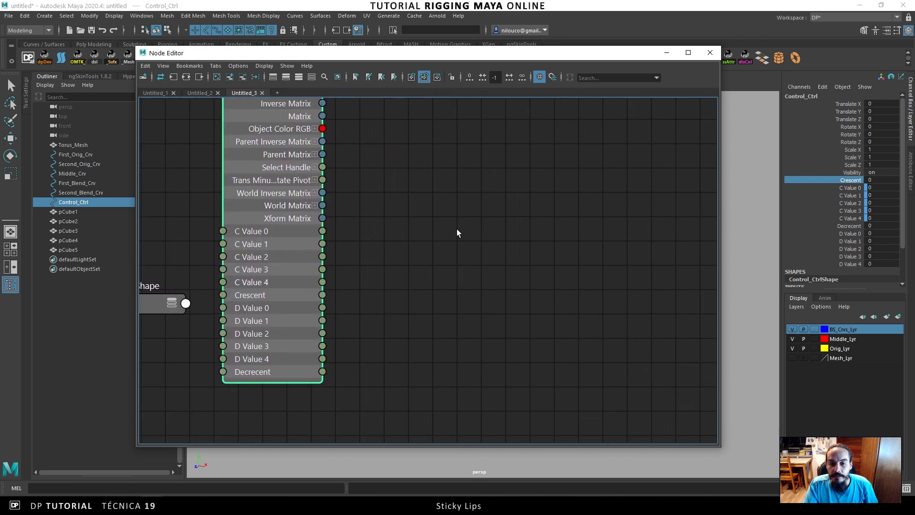
Create a setRange node beside Control_Ctrl and show its full attribute list.
click(457, 229)
key(Tab)
text(set)
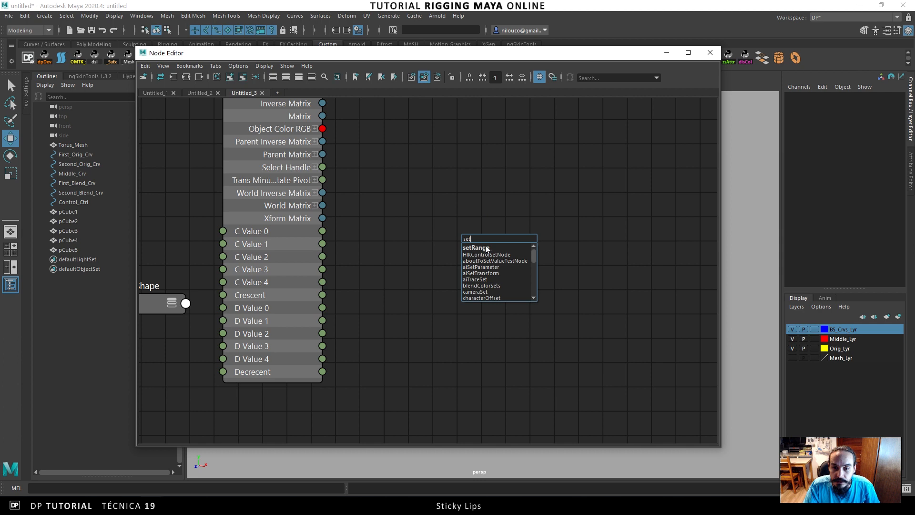
click(486, 247)
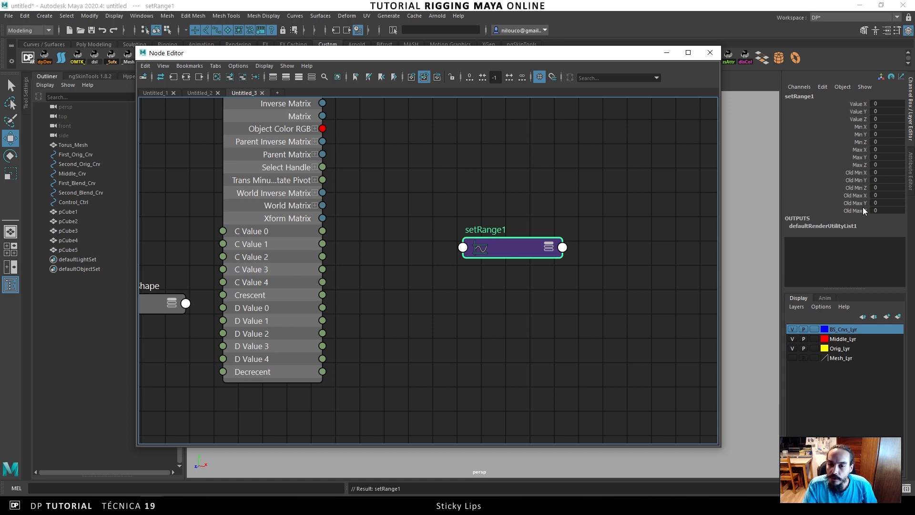
drag(513, 250, 476, 232)
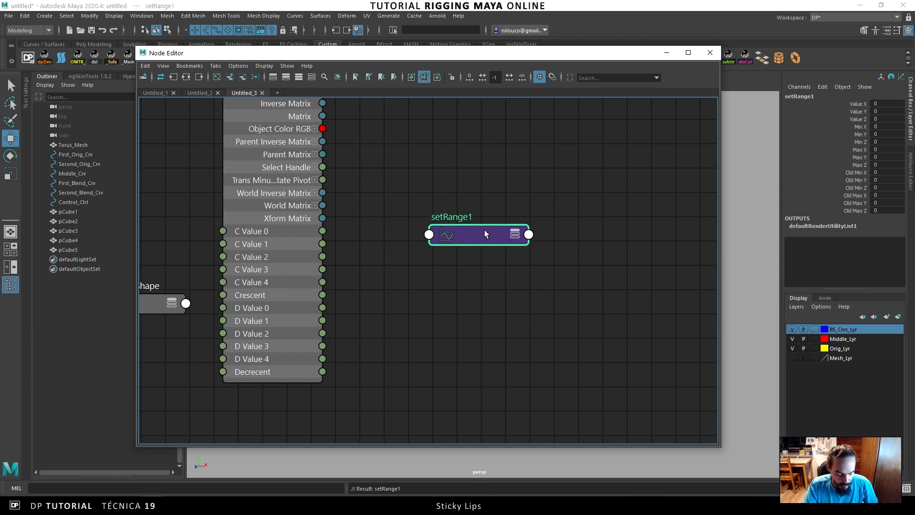
key(3)
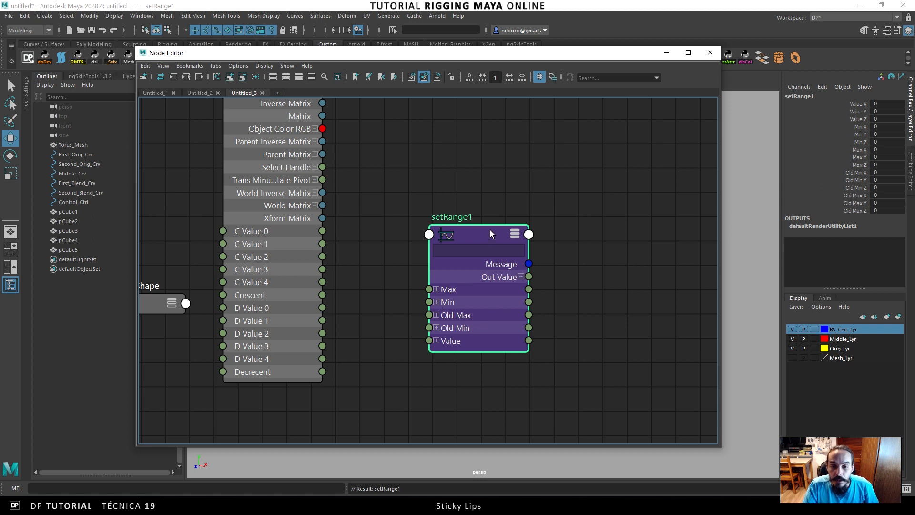
drag(488, 224, 491, 184)
Connect Control_Ctrl's Decrecent to the setRange node's Value X, and its Out Value X to Control_Ctrl's D Value 0.
click(440, 300)
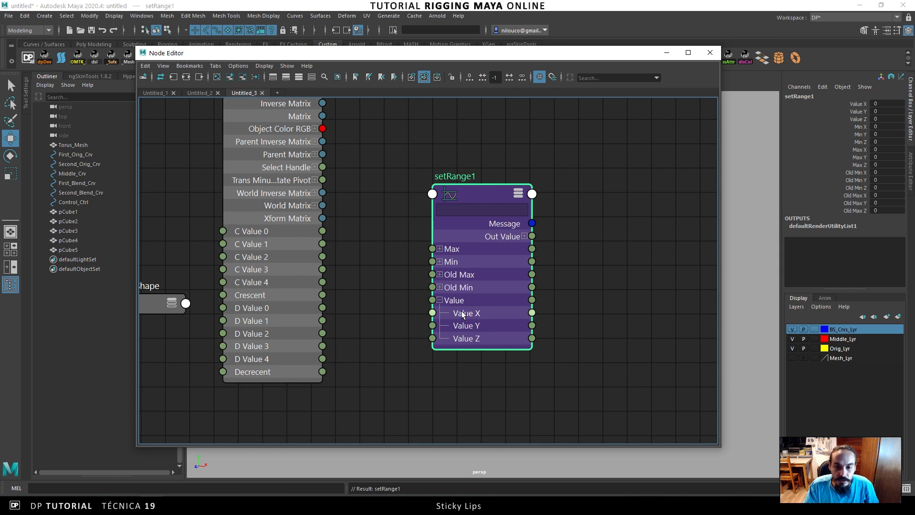
drag(323, 372, 432, 313)
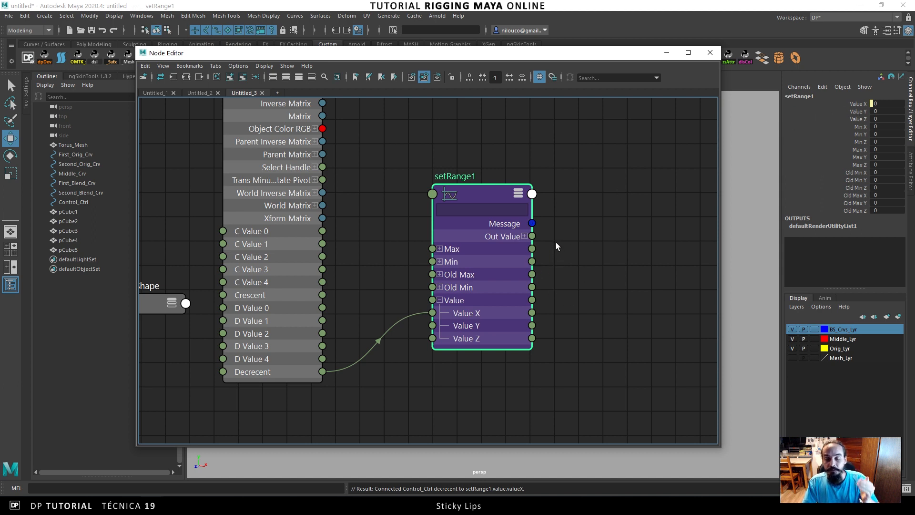
click(524, 236)
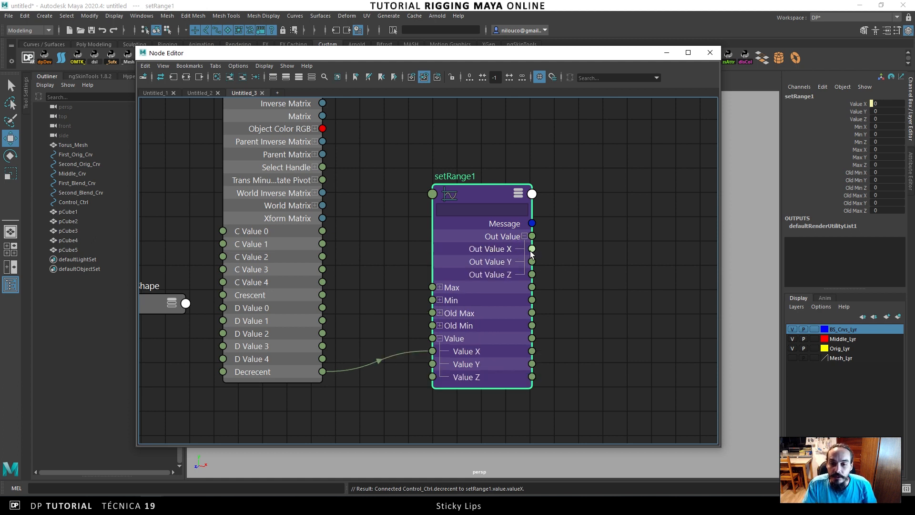
drag(532, 248, 222, 307)
click(252, 306)
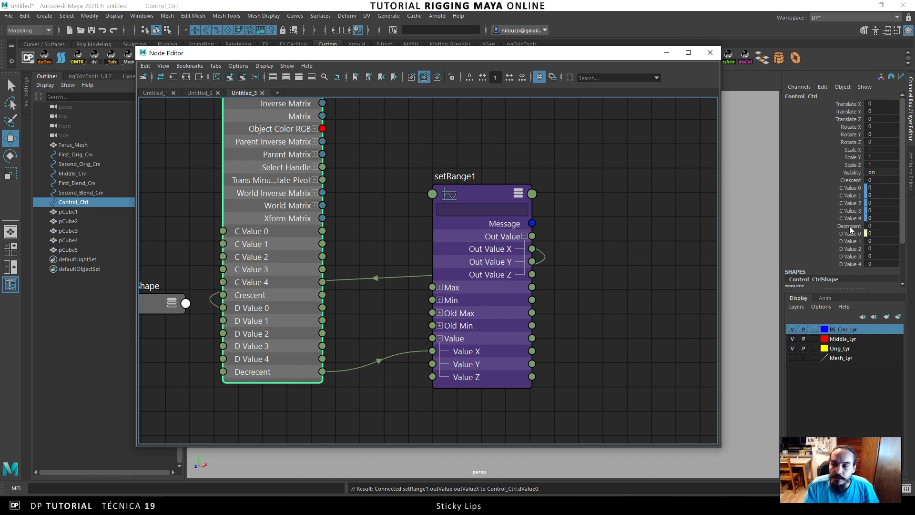
Set Max X to 1 and Old Max X to 0.2 on setRange1.
drag(482, 193, 485, 190)
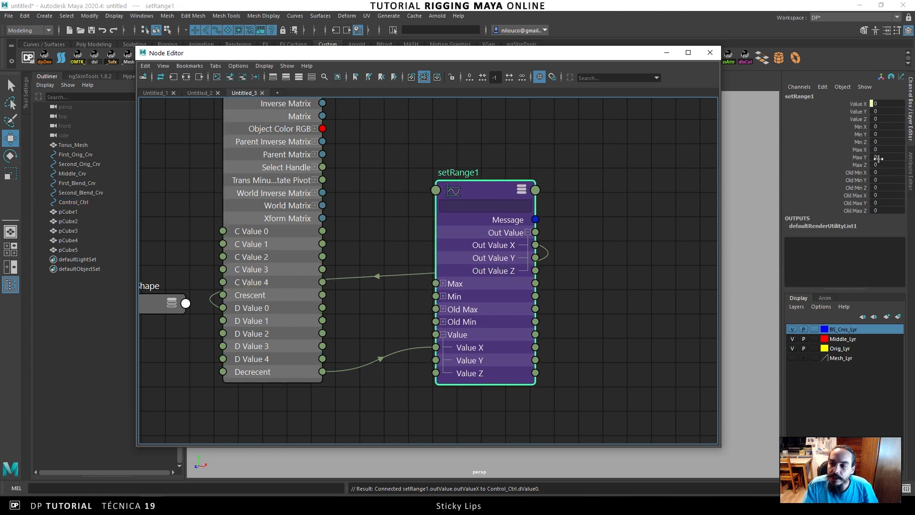
click(877, 149)
text(1)
key(Return)
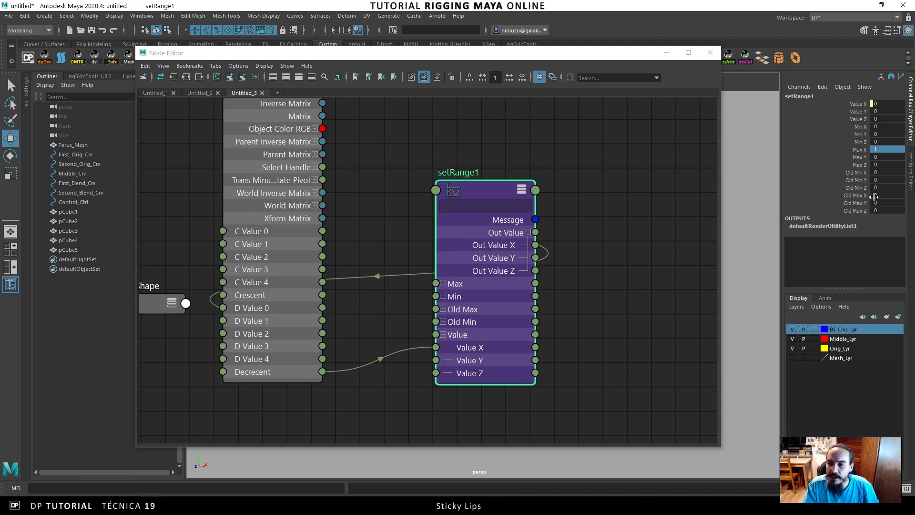
click(882, 195)
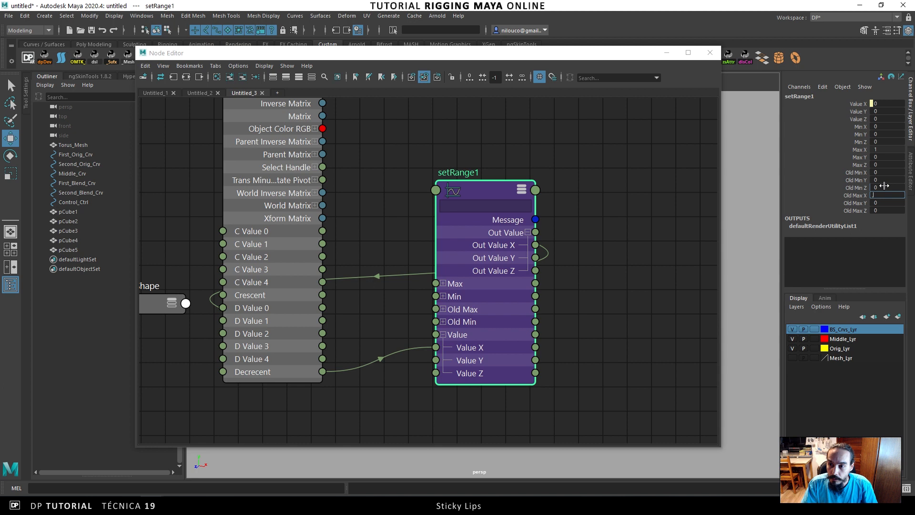
text(.2)
key(Return)
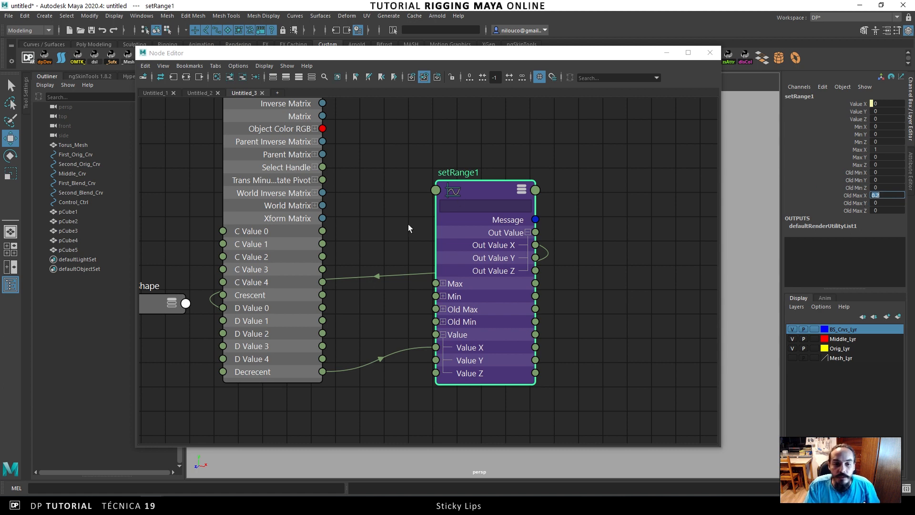
Test the D Value 0 connection by raising Control_Ctrl's Decrecent to 0.2 and on to 0.66.
click(282, 106)
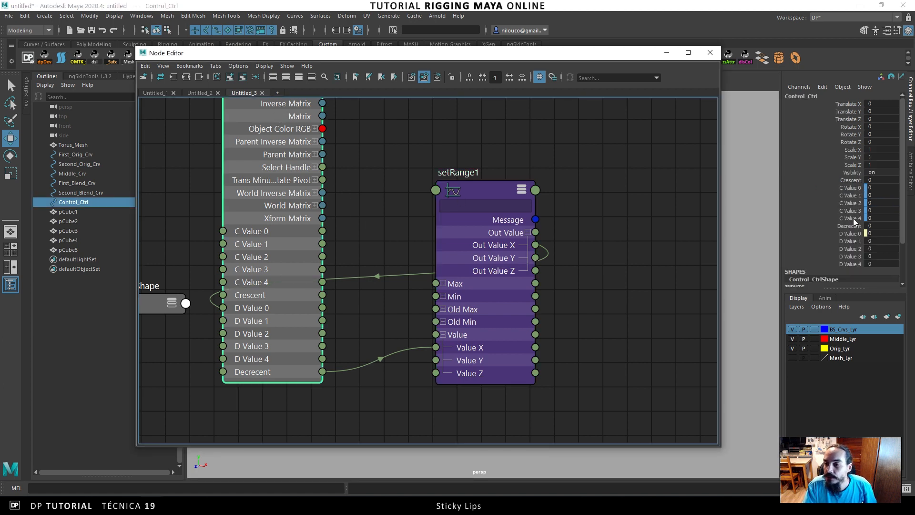
click(844, 226)
middle_drag(742, 228, 752, 227)
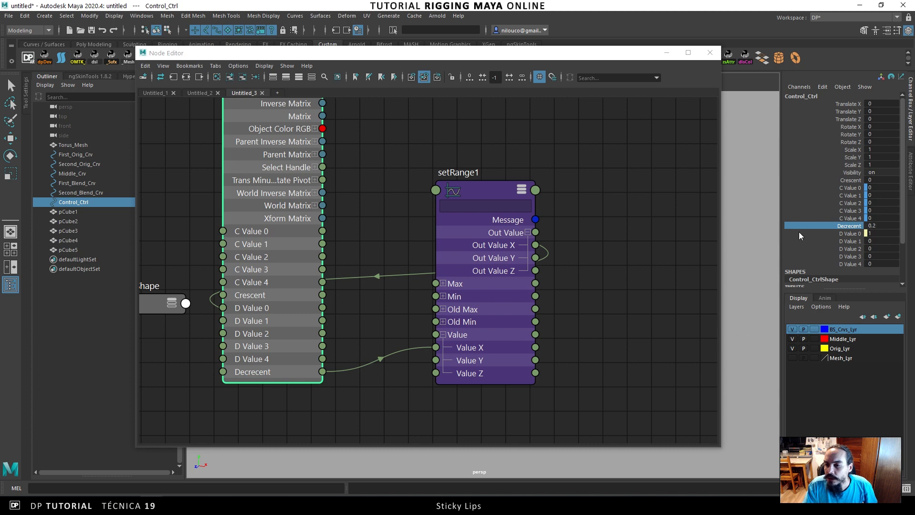
middle_drag(739, 246, 764, 243)
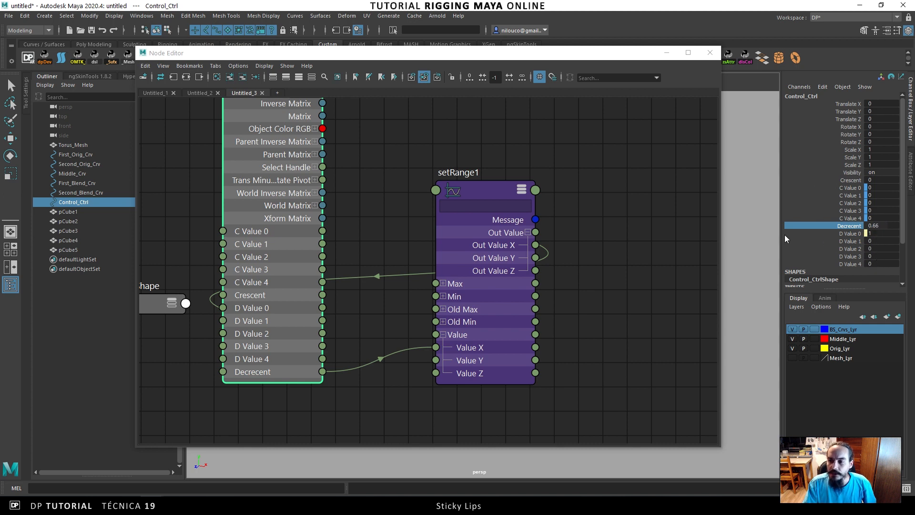
Duplicate the setRange1 node and place the copy beside the original.
drag(483, 187, 473, 188)
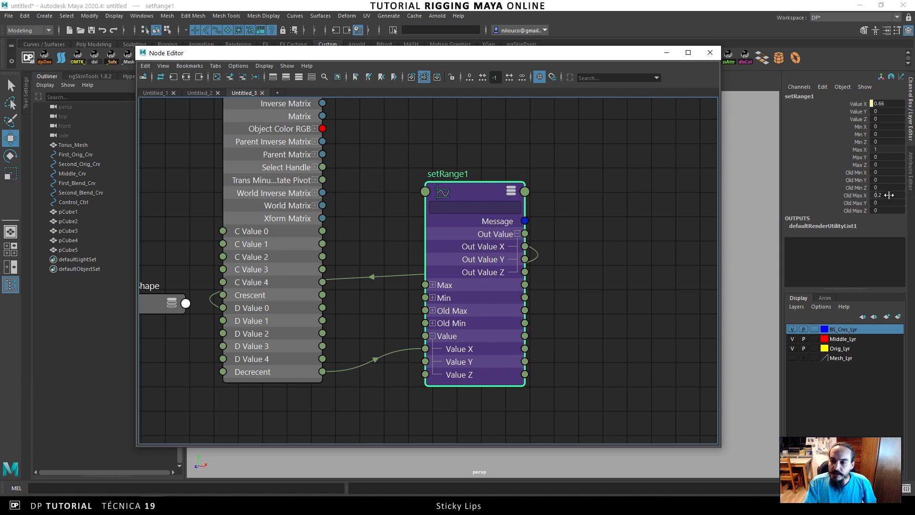
click(851, 195)
drag(467, 185, 467, 157)
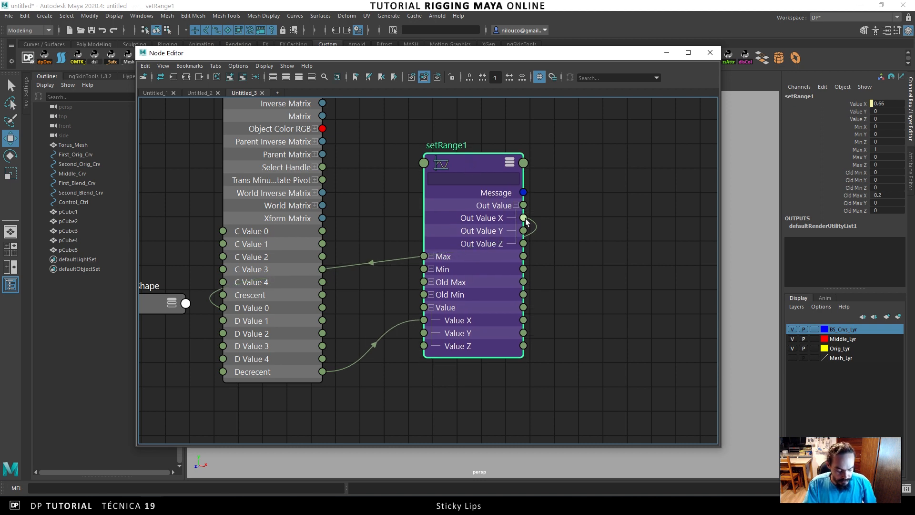
key(ctrl+d)
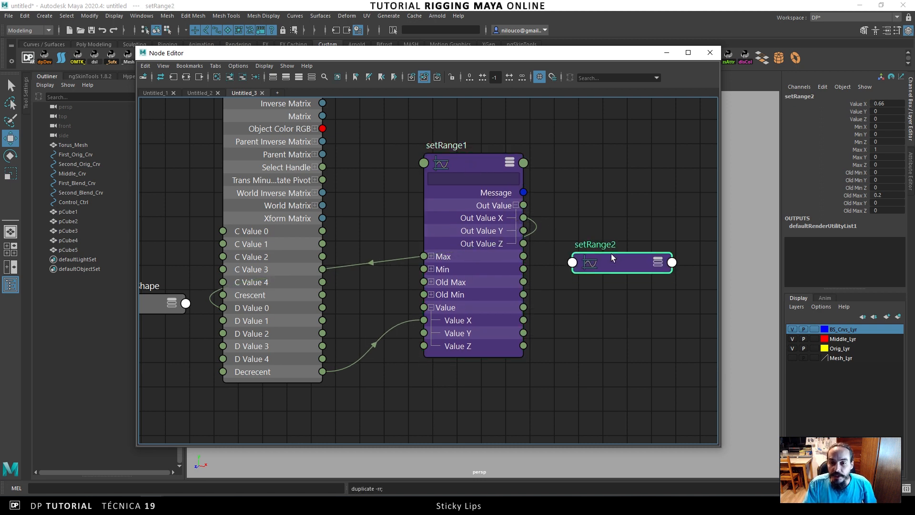
drag(611, 253, 601, 170)
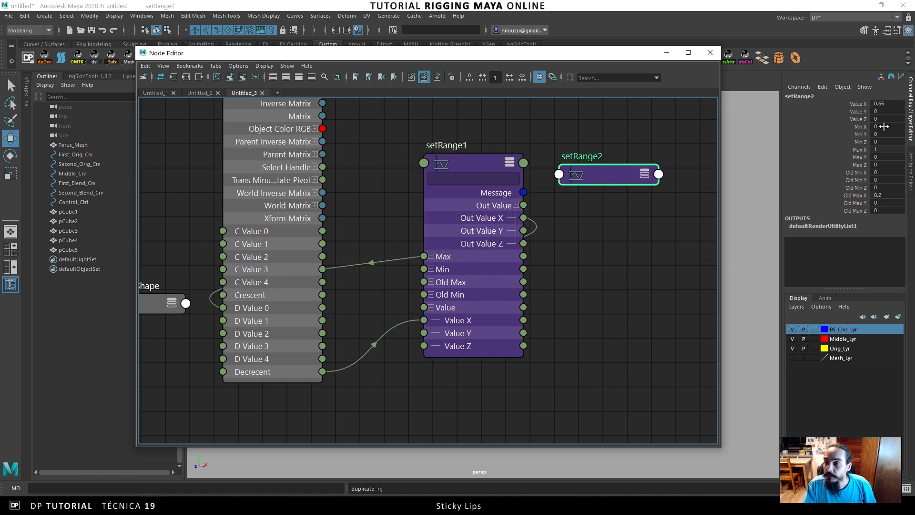
Expand the setRange2 node's attributes and connect Control_Ctrl's Decrecent to its Value X.
click(648, 176)
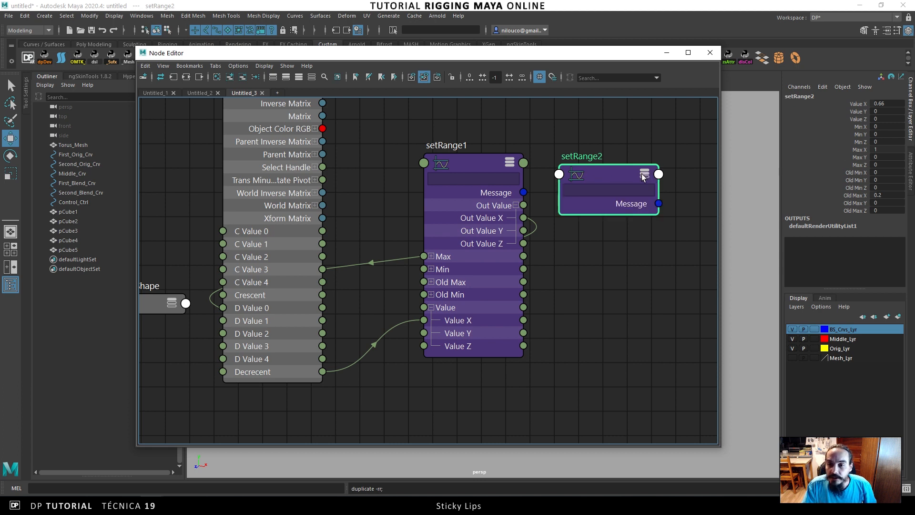
click(647, 177)
click(566, 280)
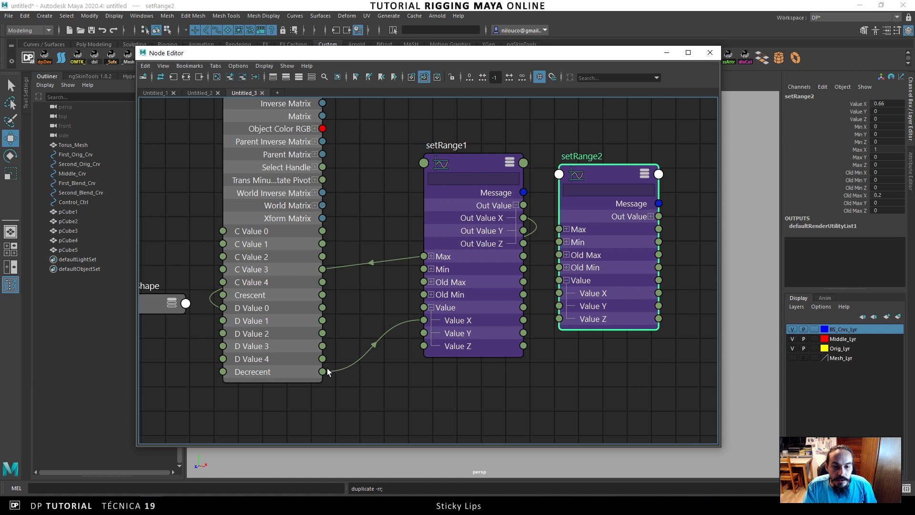
drag(349, 375, 559, 293)
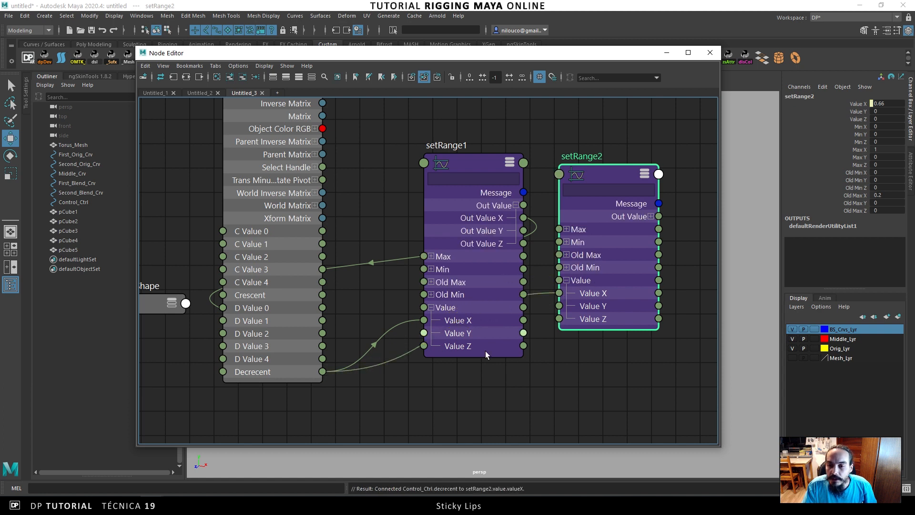
Move setRange2 lower and set its Old Min X to 0.2 and Old Max X to 0.4.
drag(592, 161, 582, 255)
alt+middle_drag(582, 255, 580, 189)
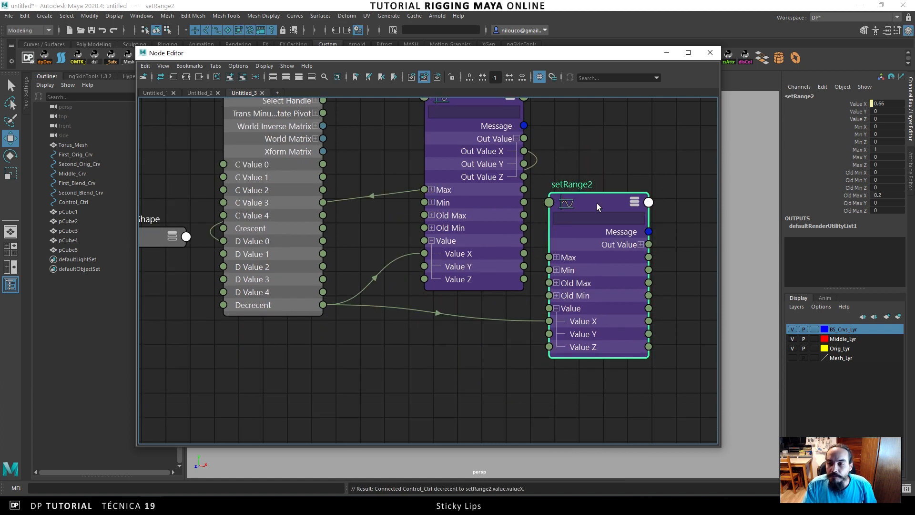
click(883, 173)
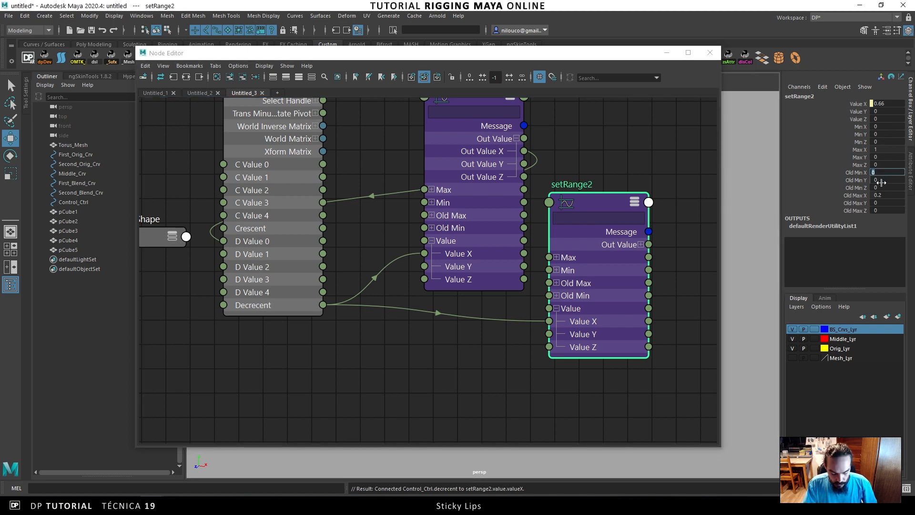
text(.2)
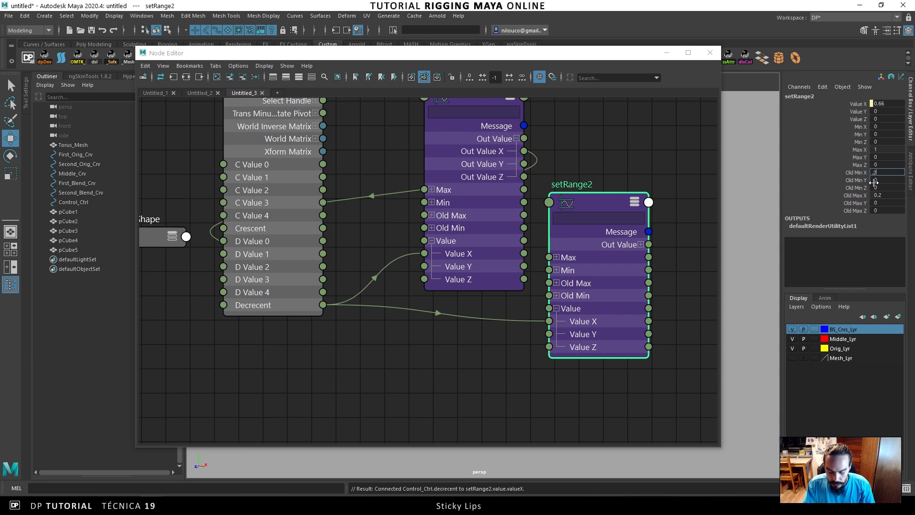
click(891, 196)
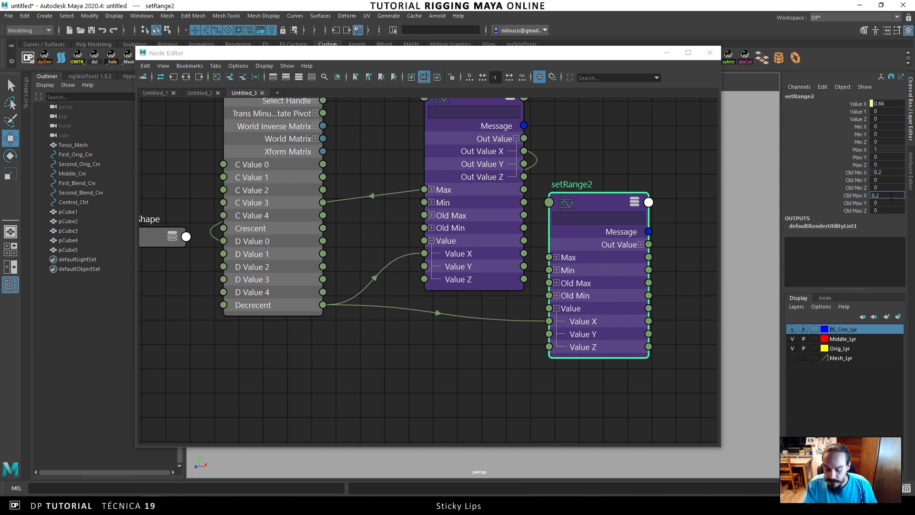
text(0.4)
key(Return)
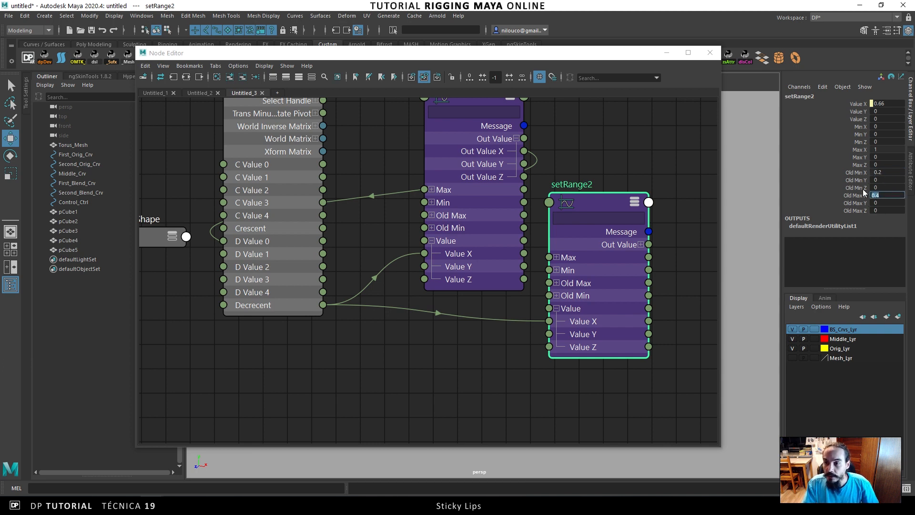
Expand setRange2's Out Value and connect its Out Value X to Control_Ctrl's D Value 1.
click(640, 244)
drag(648, 258, 649, 261)
drag(671, 294, 224, 255)
Test the D Value 1 connection by lowering Control_Ctrl's Decrecent to 0.37.
click(297, 226)
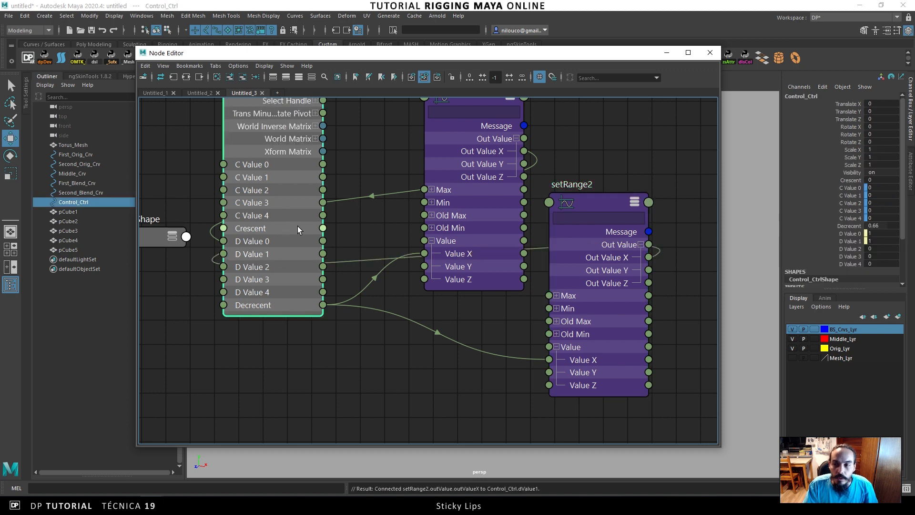
click(848, 228)
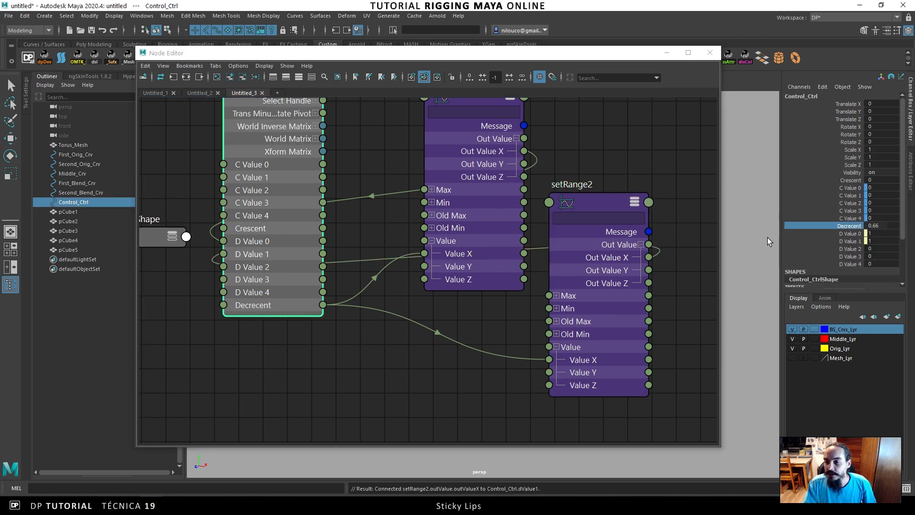
mouse_move(739, 236)
middle_down()
mouse_move(708, 236)
mouse_move(740, 238)
mouse_move(725, 240)
middle_up()
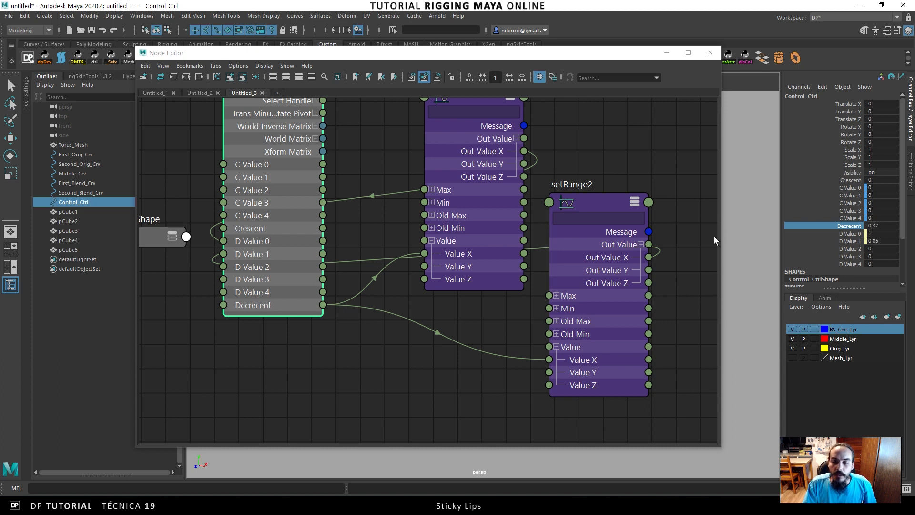
Examine the Old Min X and Old Max X values that bound the setRange2 node's input range.
click(596, 200)
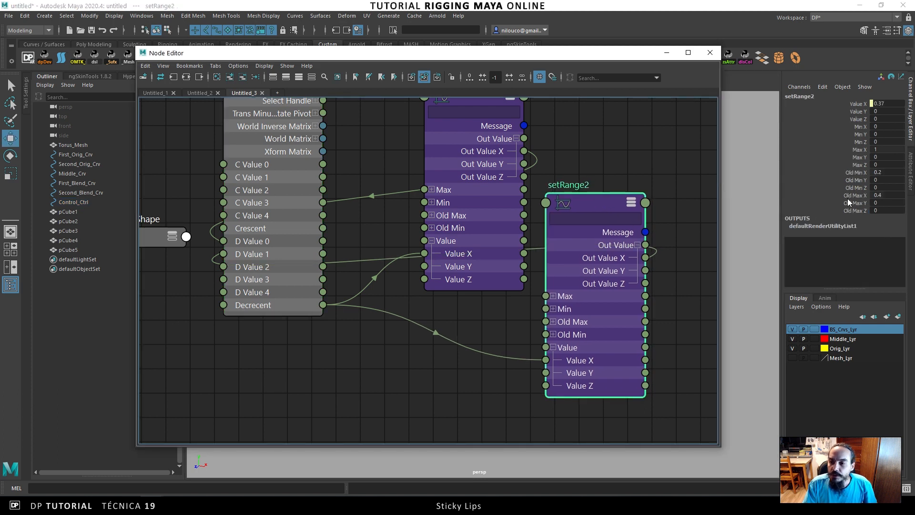
click(887, 172)
click(890, 197)
click(888, 172)
click(889, 196)
click(887, 173)
click(889, 200)
click(889, 173)
click(889, 195)
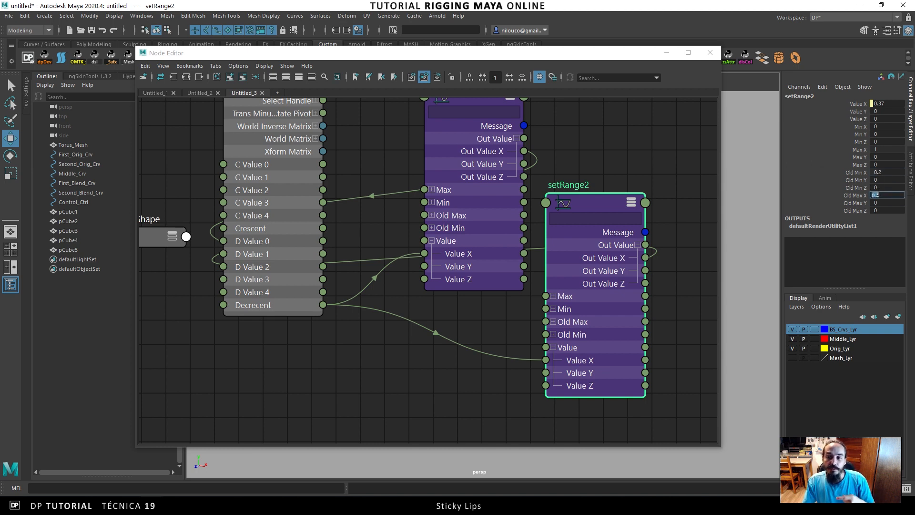
click(861, 195)
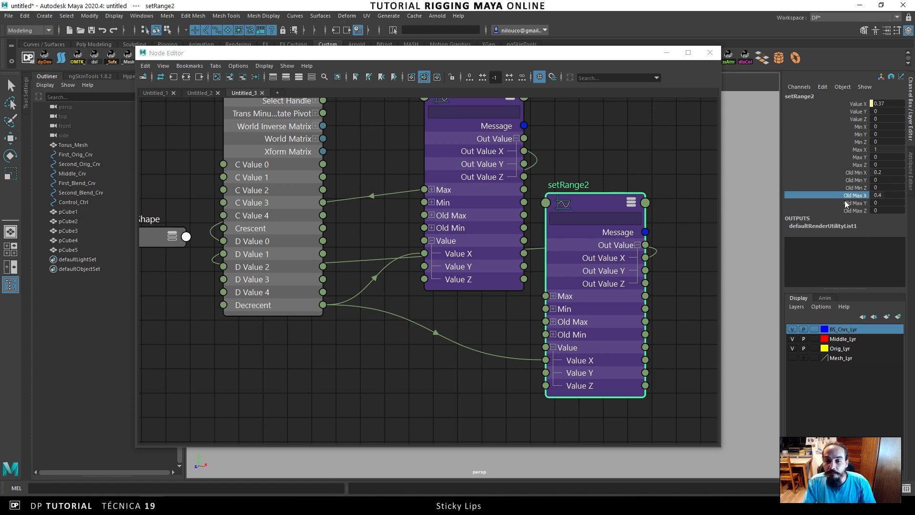
Move setRange2 further down, duplicate it and place the copy below Control_Ctrl.
drag(612, 193, 588, 275)
scroll(584, 260, down, 1)
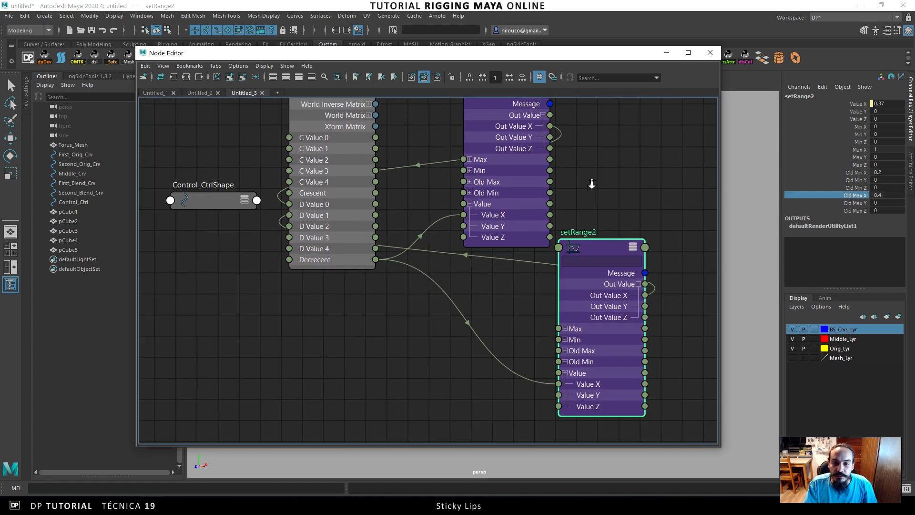
drag(607, 247, 599, 267)
scroll(601, 258, down, 1)
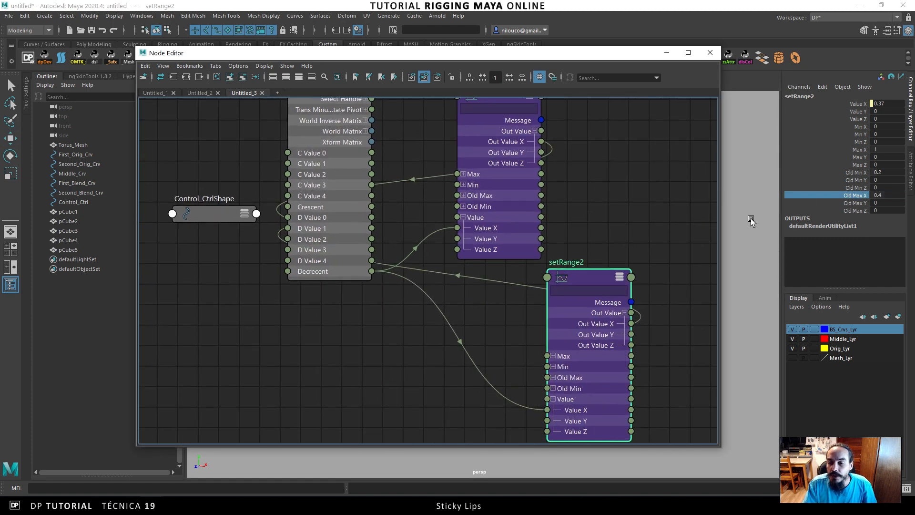
key(w)
click(590, 284)
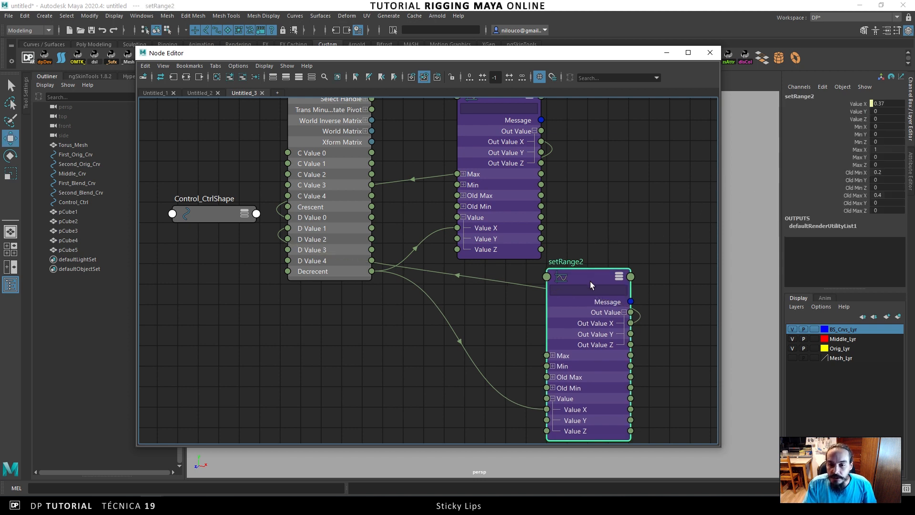
key(ctrl+d)
drag(329, 372, 351, 341)
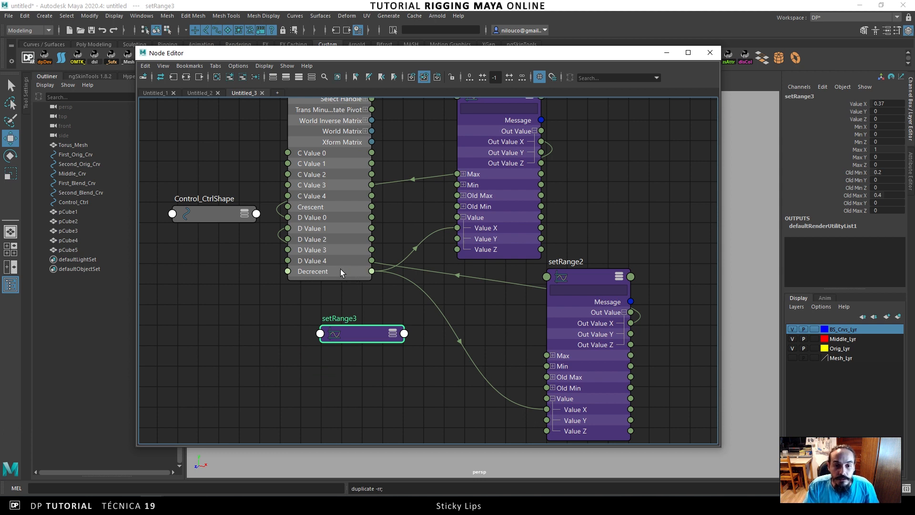
Expand setRange3, connect Control_Ctrl's Decrecent to its Value X and its Out Value X to D Value 3.
drag(340, 271, 283, 279)
drag(345, 332, 375, 286)
key(3)
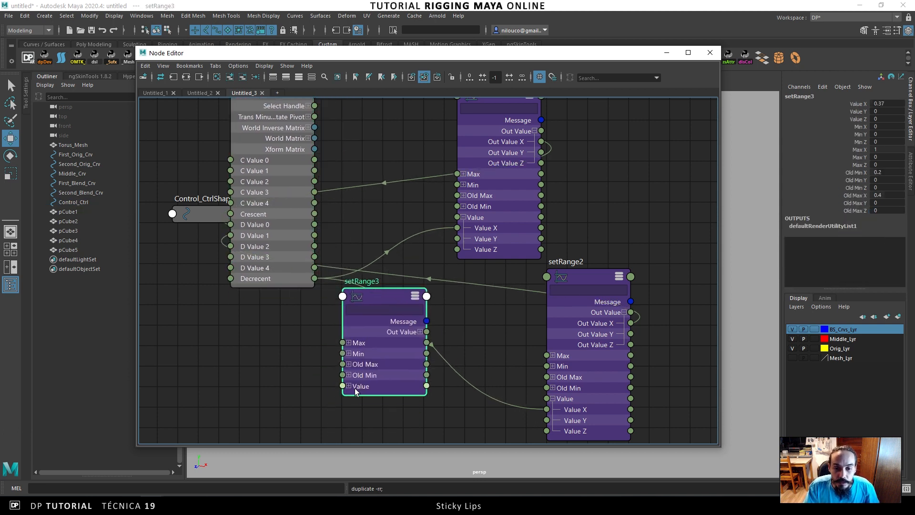
click(350, 386)
drag(315, 279, 342, 396)
drag(382, 293, 410, 281)
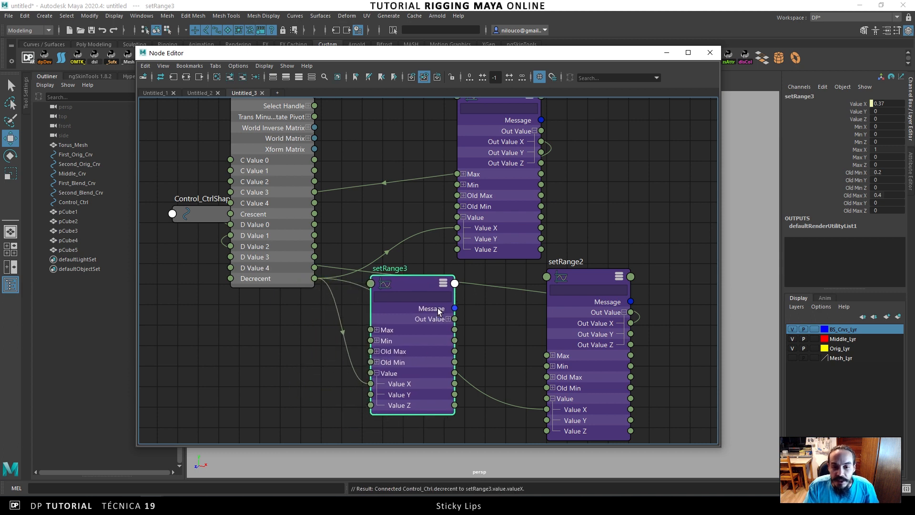
click(447, 319)
drag(480, 293, 231, 257)
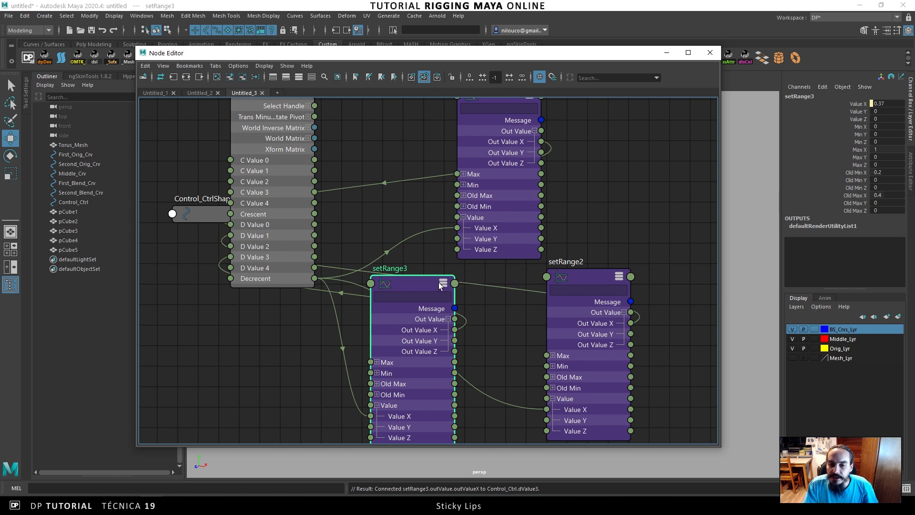
Set Old Min X to 0.3 and Old Max X to 0.7 on setRange3.
click(891, 173)
text(3)
click(890, 195)
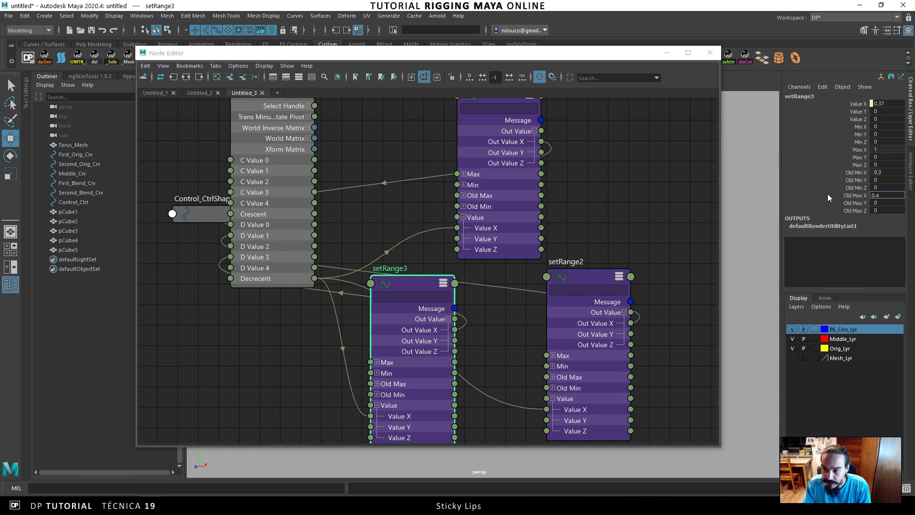
text(0.7)
key(Return)
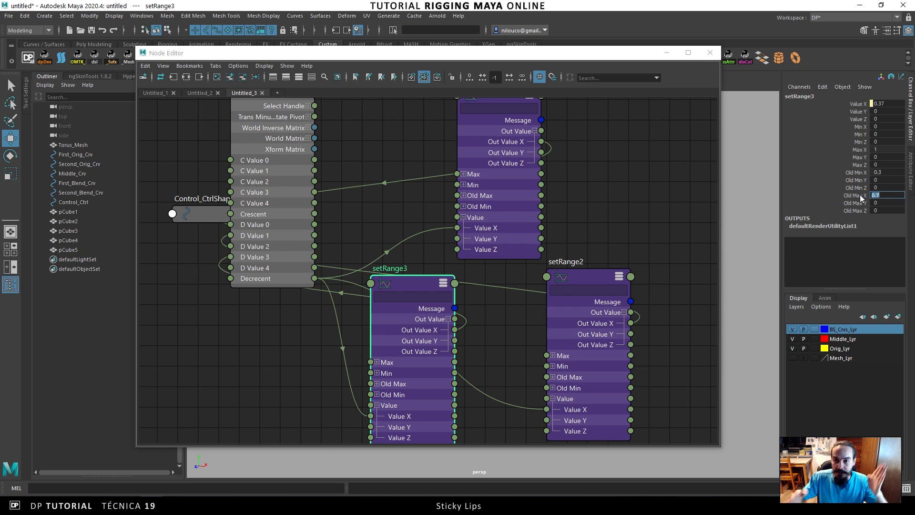
Set Old Min X to 0.1 and Old Max X to 0.5 on setRange2.
drag(592, 278, 594, 262)
double_click(884, 172)
text(0.1)
double_click(892, 195)
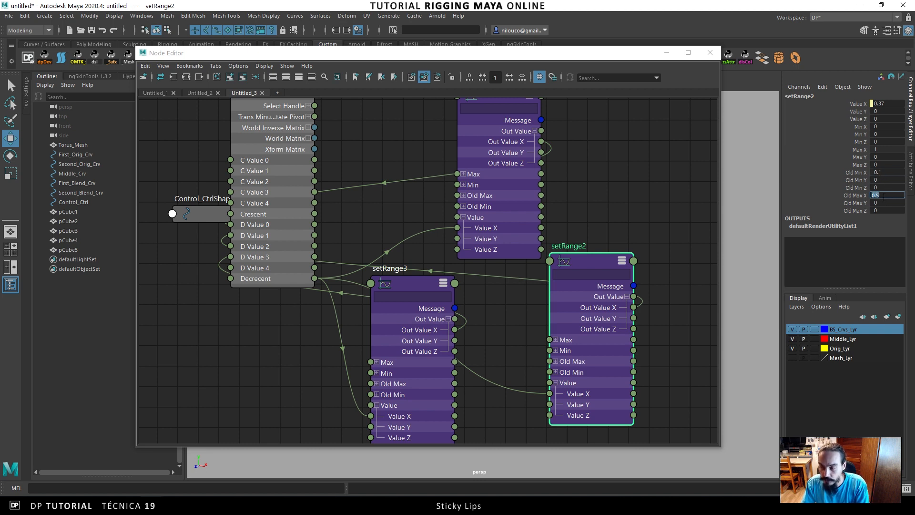
text(0.5)
Set Old Max X to 0.3 on setRange1.
click(483, 143)
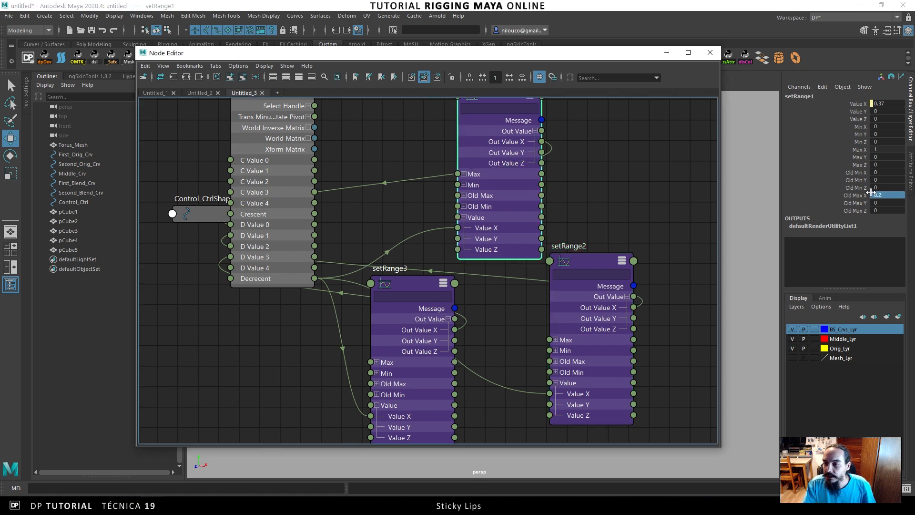
double_click(887, 195)
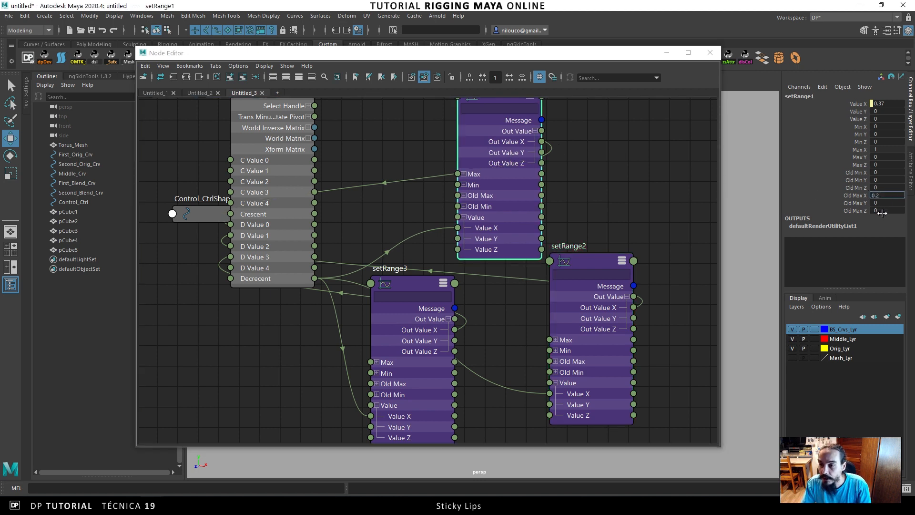
key(BackSpace)
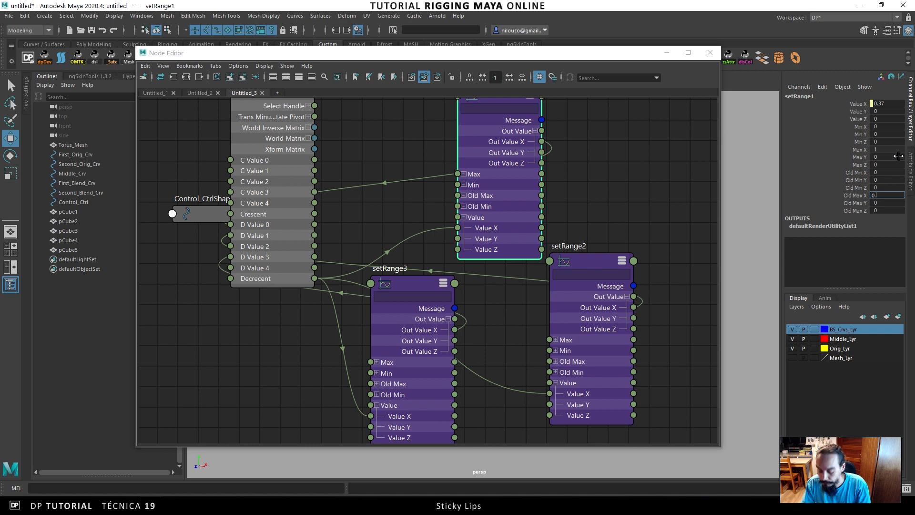
text(3)
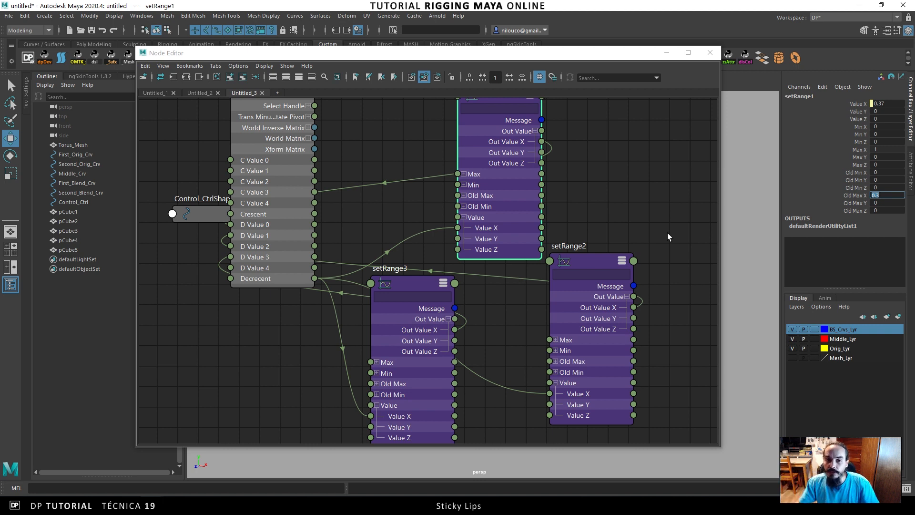
Duplicate the setRange3 node and place the copy below Control_Ctrl.
alt+middle_drag(483, 274, 530, 233)
drag(452, 243, 489, 252)
key(ctrl+d)
drag(295, 336, 310, 303)
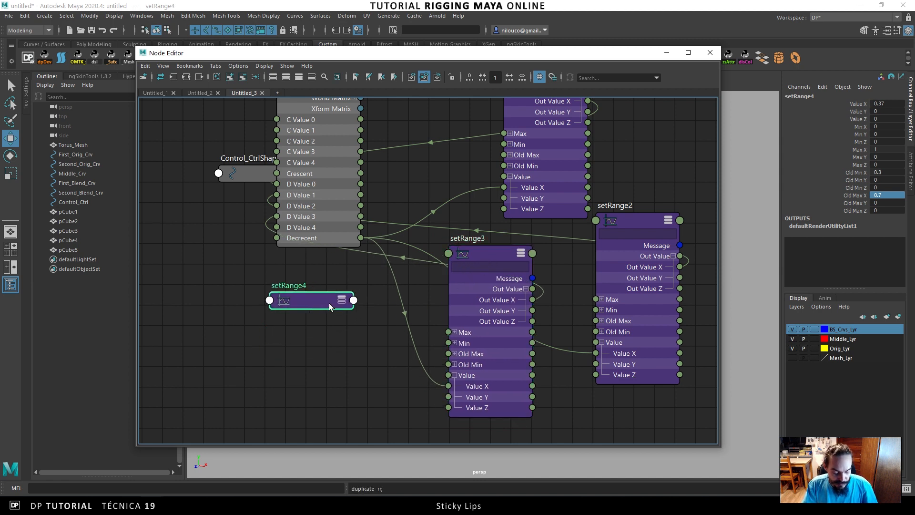
Expand the setRange4 node and connect its Out Value X to a free D Value attribute of Control_Ctrl.
key(3)
click(346, 336)
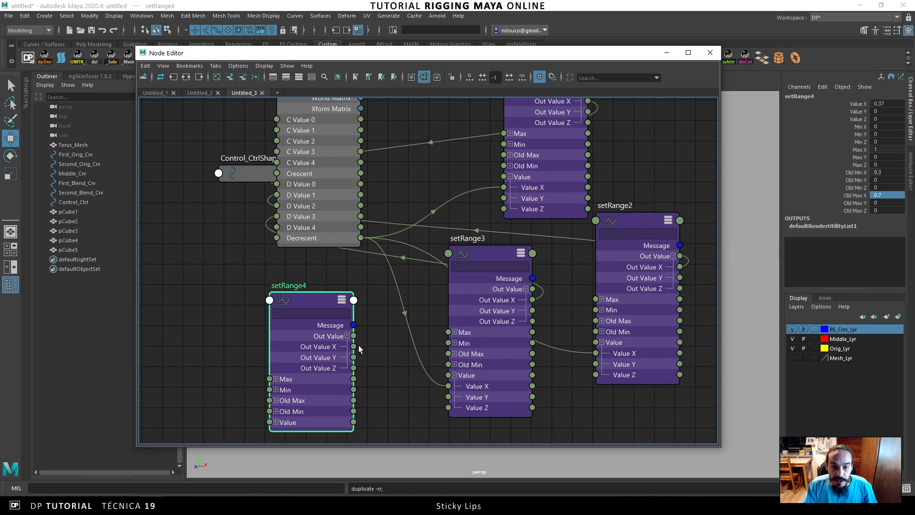
drag(354, 347, 276, 227)
click(309, 230)
drag(284, 261, 241, 317)
click(173, 297)
drag(174, 297, 202, 302)
drag(352, 347, 203, 312)
Reposition setRange4, expand its Value attribute and connect Control_Ctrl's Decrecent to its Value X.
drag(312, 296, 366, 235)
click(319, 405)
drag(287, 334, 331, 364)
Duplicate the setRange4 node and place the copy below Control_Ctrl.
alt+middle_drag(386, 280, 464, 232)
alt+right_drag(464, 232, 468, 200)
drag(454, 195, 458, 234)
key(ctrl+d)
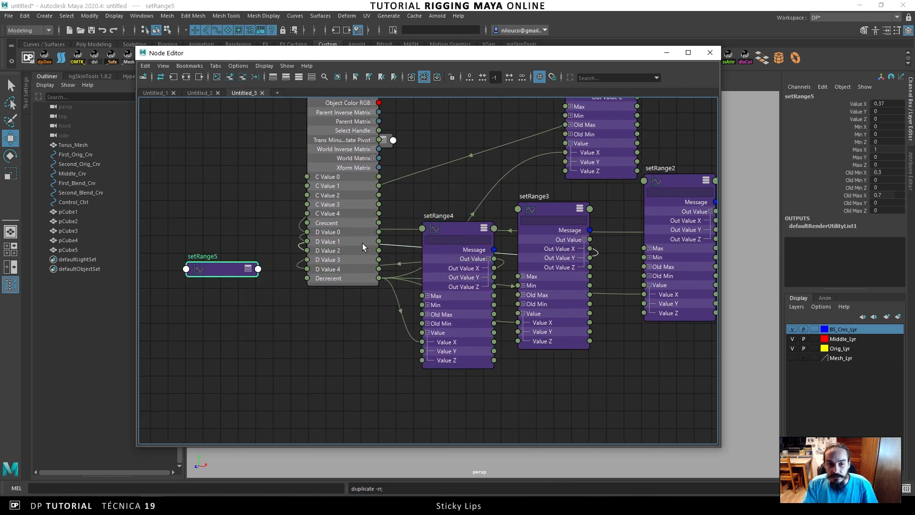
drag(218, 270, 302, 319)
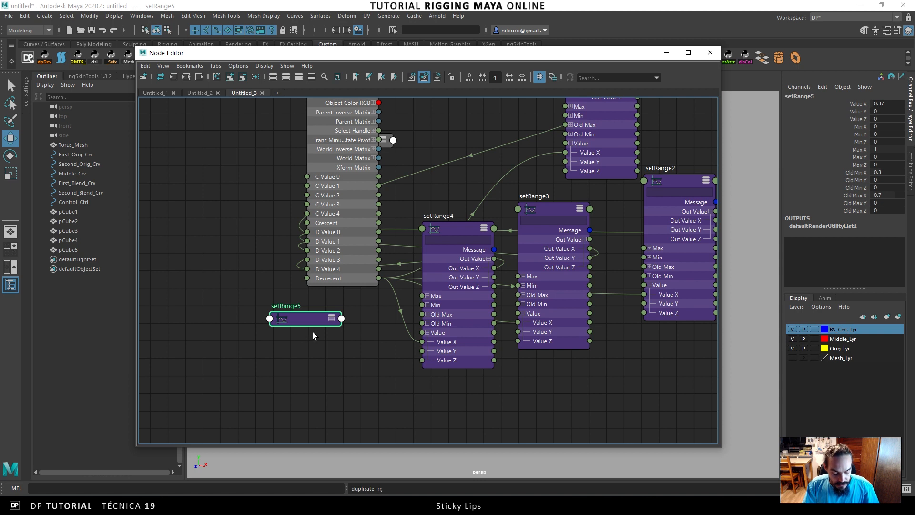
Expand the setRange5 node's attributes and connect Control_Ctrl's Decrecent to its Value X.
key(3)
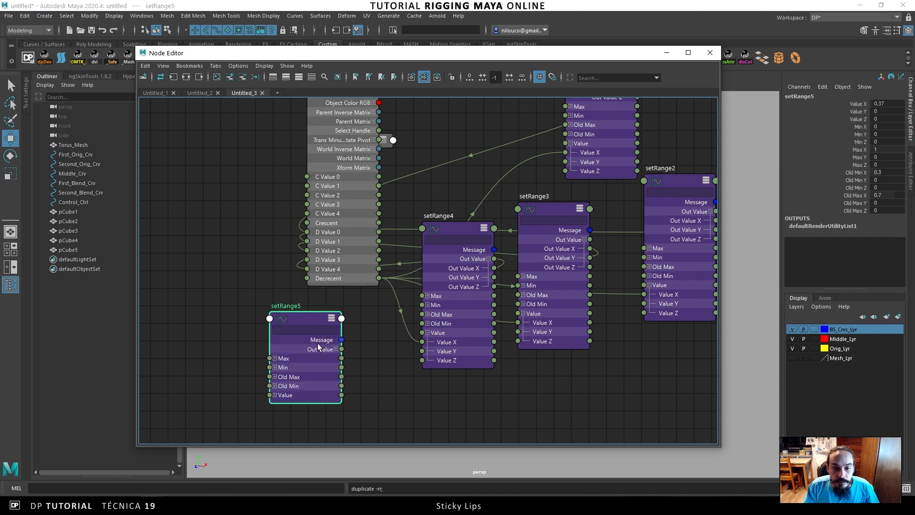
click(275, 395)
drag(379, 278, 269, 404)
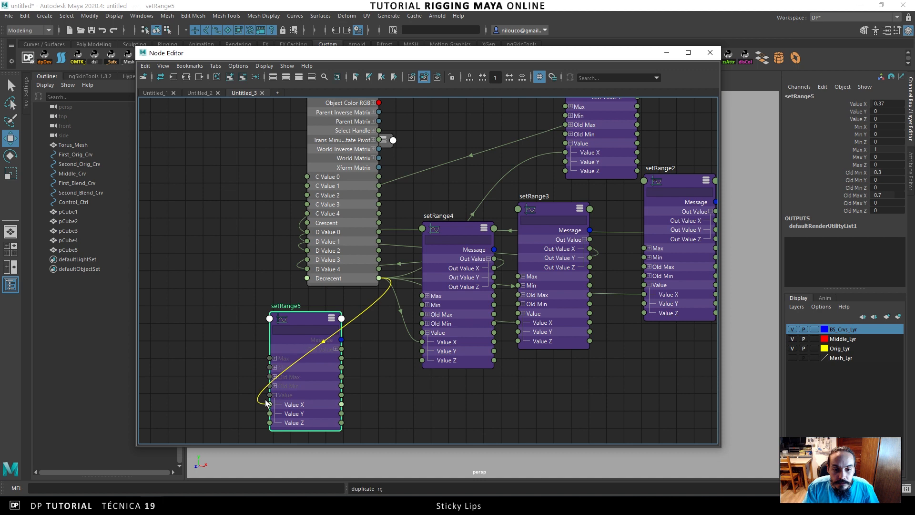
Rearrange Control_Ctrl and setRange5, and connect setRange5's Out Value X to Control_Ctrl's D Value 4.
click(335, 349)
drag(341, 358, 289, 276)
drag(345, 278, 387, 297)
drag(293, 320, 238, 278)
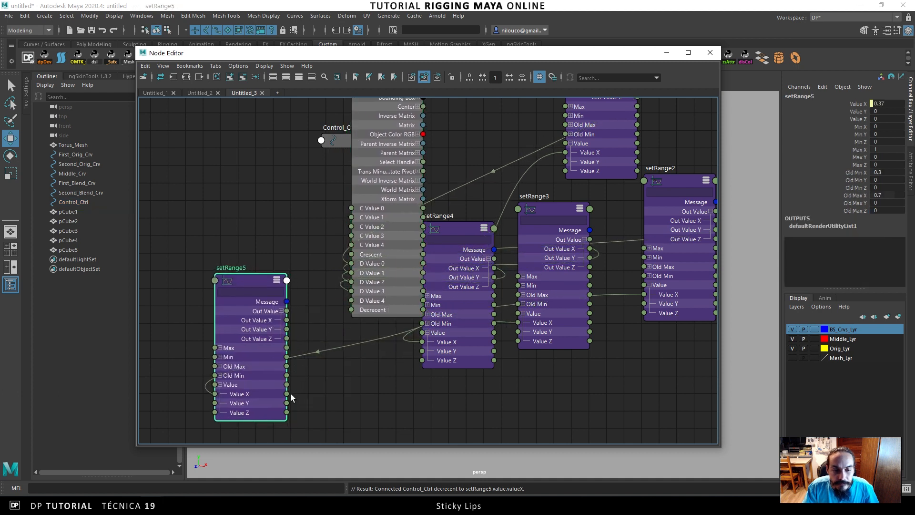
drag(313, 320, 351, 300)
drag(255, 275, 263, 268)
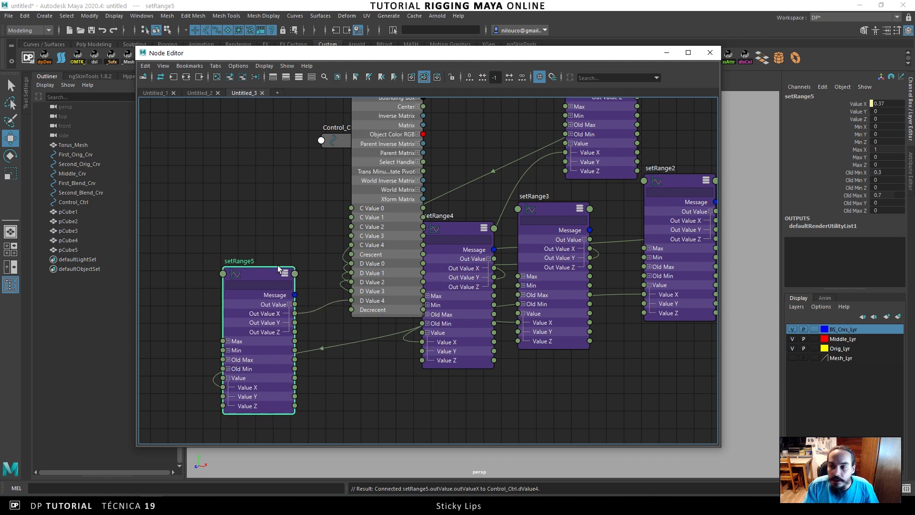
Space out the setRange nodes from setRange4 up to the first one, checking their Old Min X and Old Max X values.
click(890, 172)
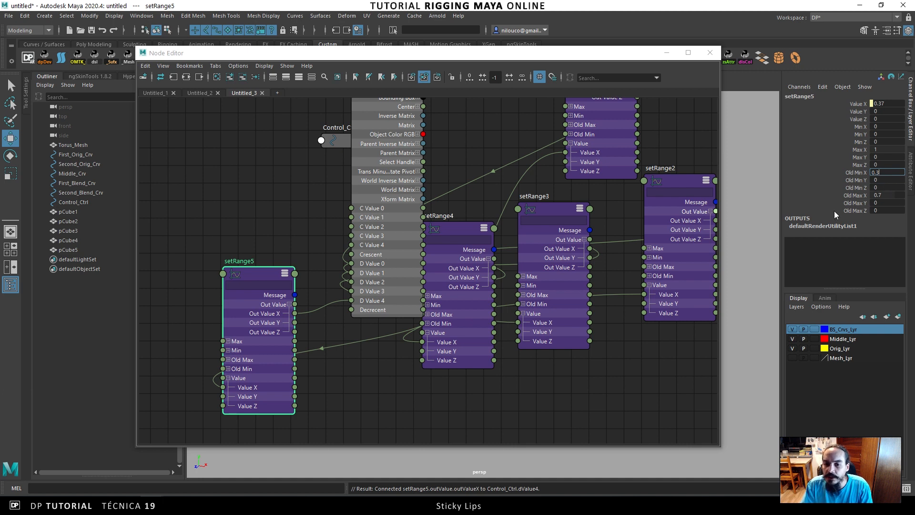
drag(471, 221, 485, 245)
drag(556, 209, 575, 203)
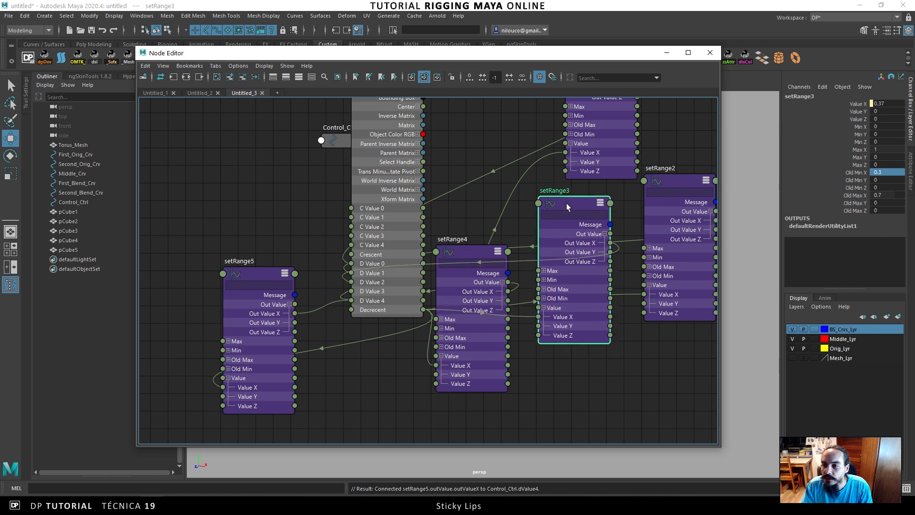
drag(472, 255, 472, 260)
drag(547, 207, 546, 203)
drag(660, 182, 654, 183)
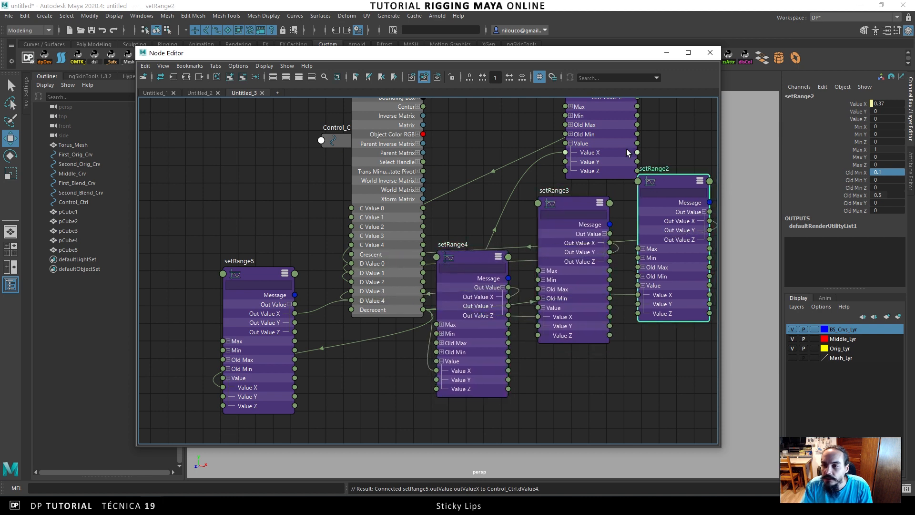
drag(607, 118, 605, 121)
click(664, 184)
drag(581, 203, 582, 210)
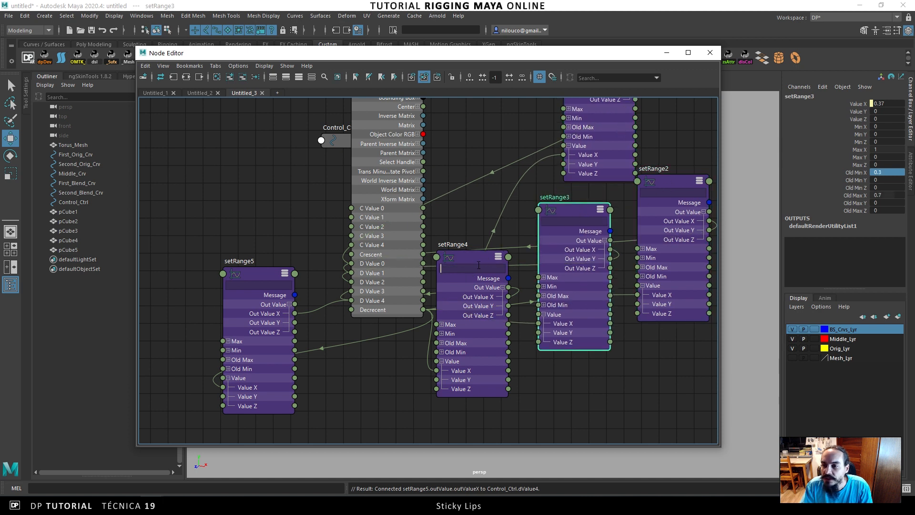
Set setRange4's Old Min X to 0.5 and its Old Max X to 0.9.
mouse_move(473, 255)
mouse_down()
mouse_move(477, 282)
mouse_move(482, 262)
mouse_up()
click(884, 172)
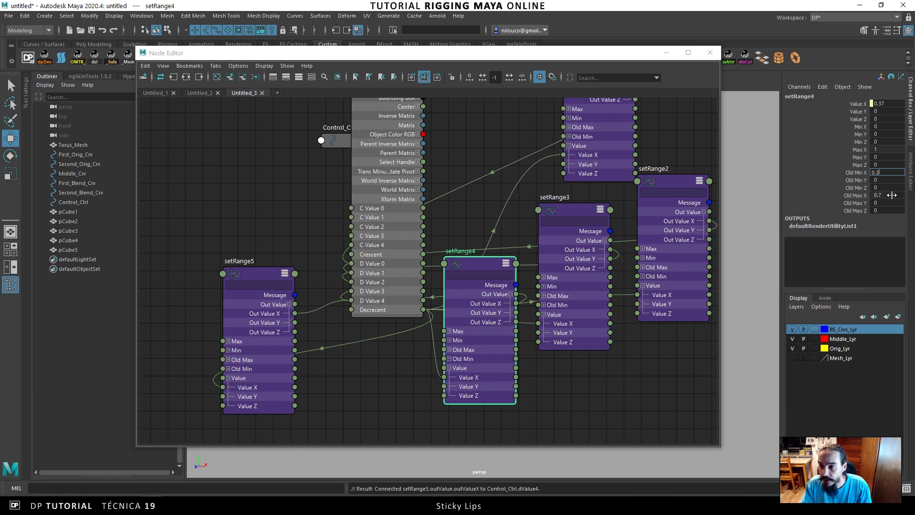
click(891, 195)
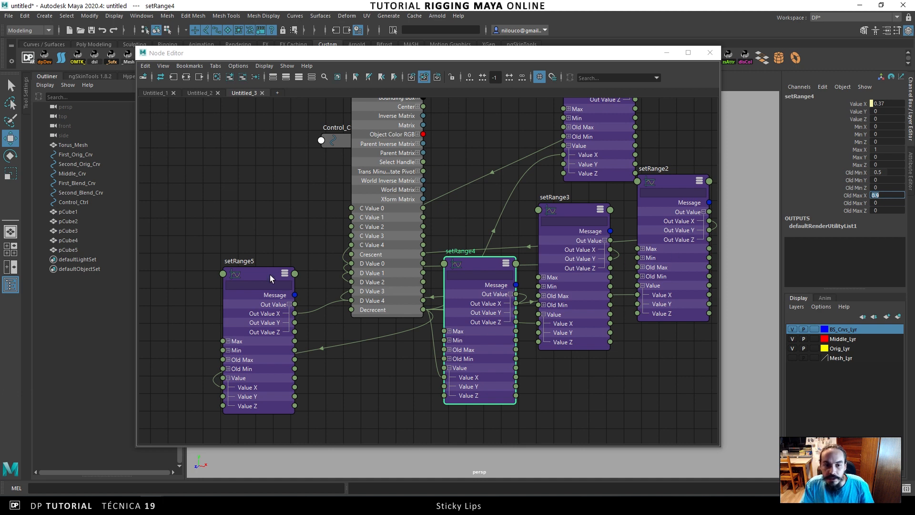
Set setRange5's Old Max X to 1 and its Old Min X to 0.7.
drag(270, 274, 285, 273)
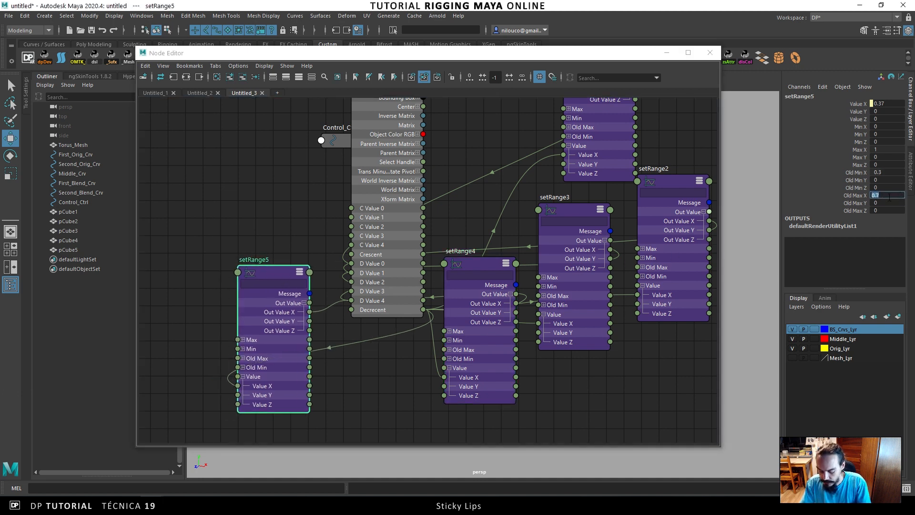
click(890, 173)
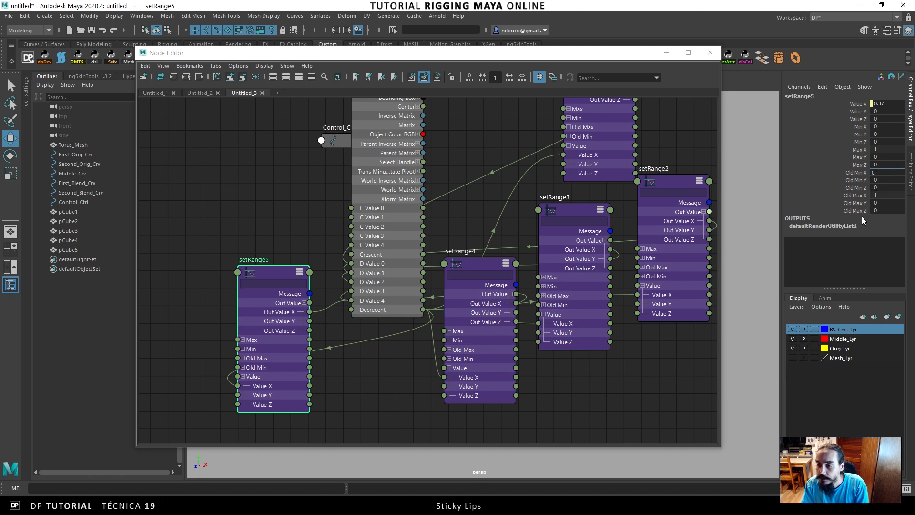
key(Return)
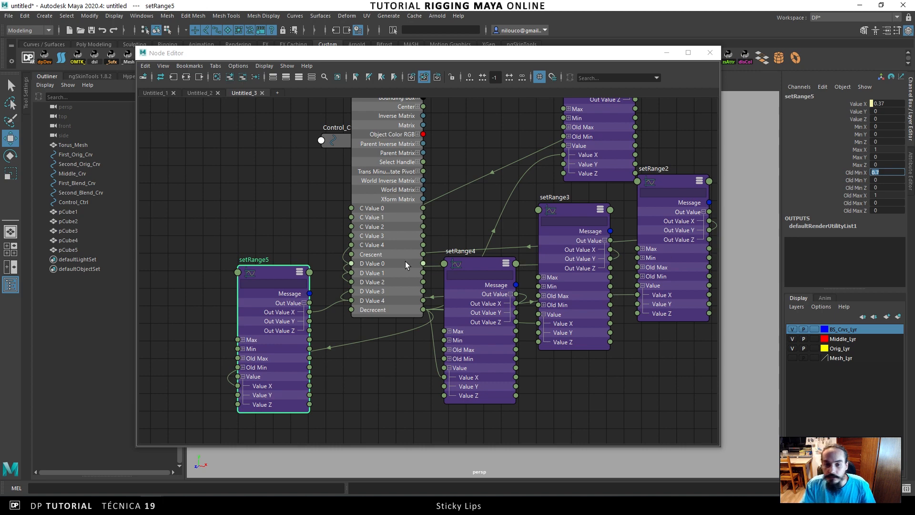
Test Control_Ctrl's Decrecent alone and together with Crescent in the viewport, returning both to 0.
click(416, 111)
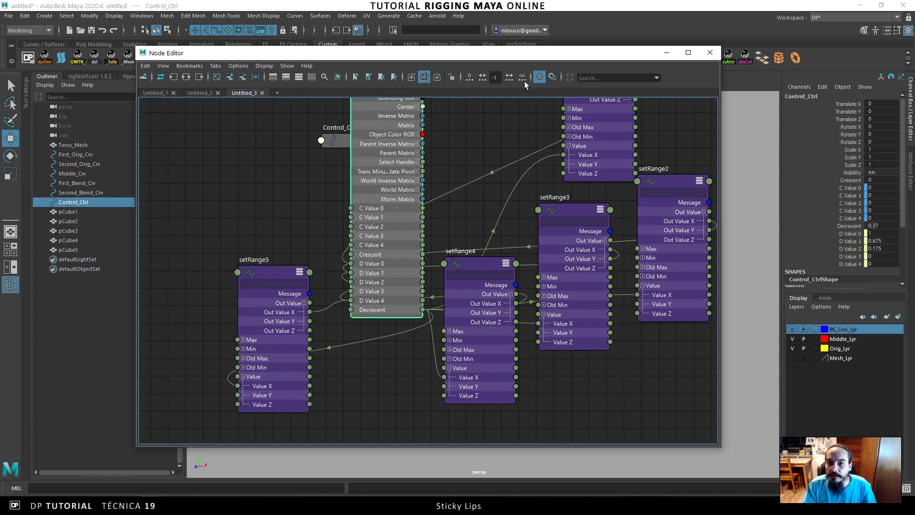
click(666, 53)
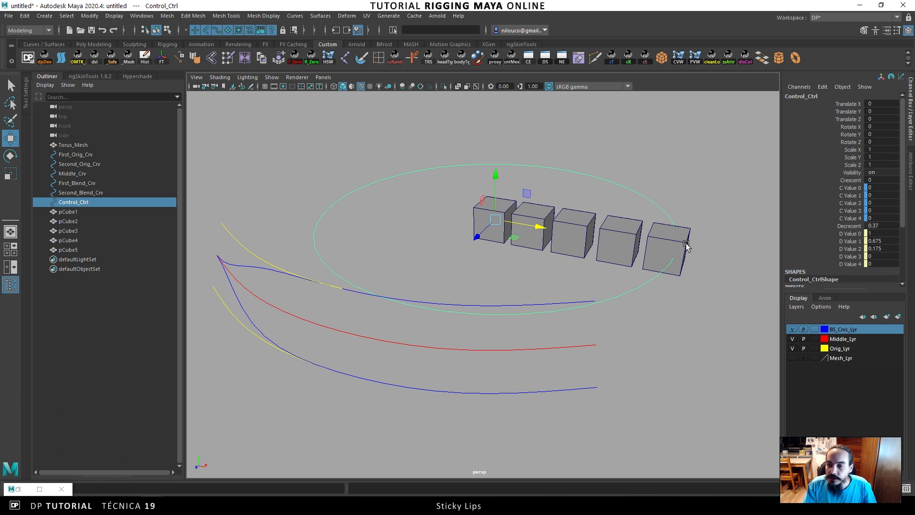
click(848, 226)
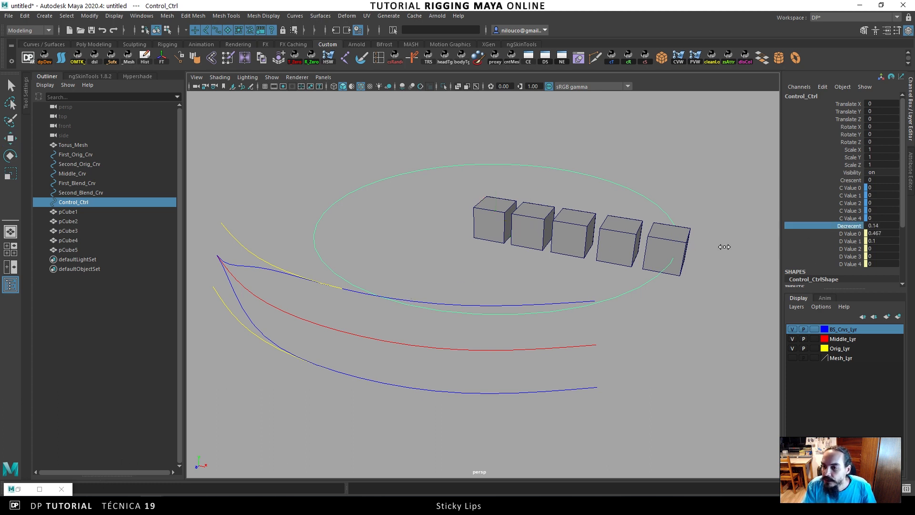
ctrl+click(848, 180)
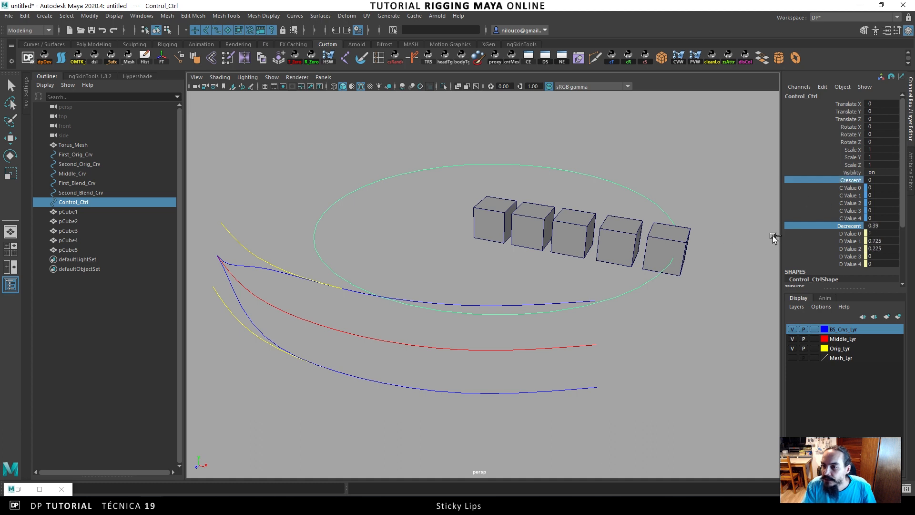
middle_drag(778, 221, 742, 225)
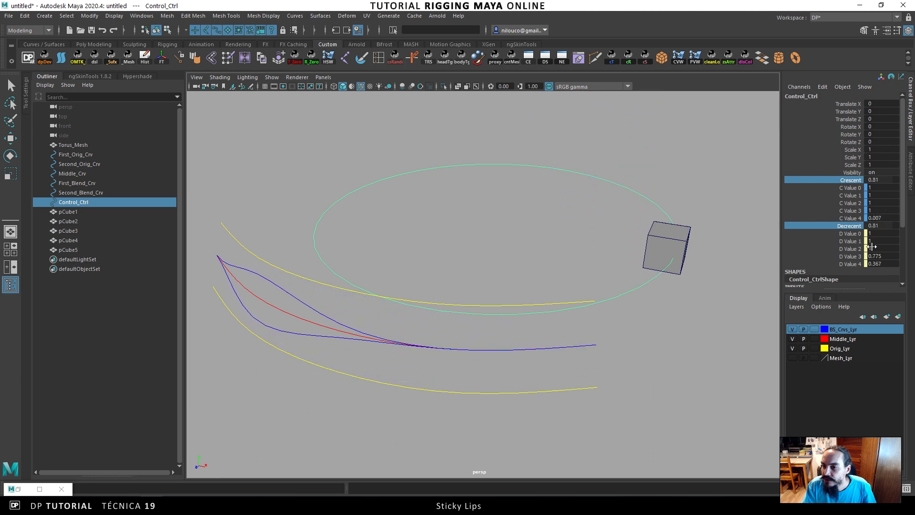
middle_drag(731, 278, 676, 284)
alt+drag(676, 283, 561, 303)
mouse_move(554, 286)
middle_down()
mouse_move(536, 279)
mouse_move(600, 272)
mouse_move(550, 285)
middle_up()
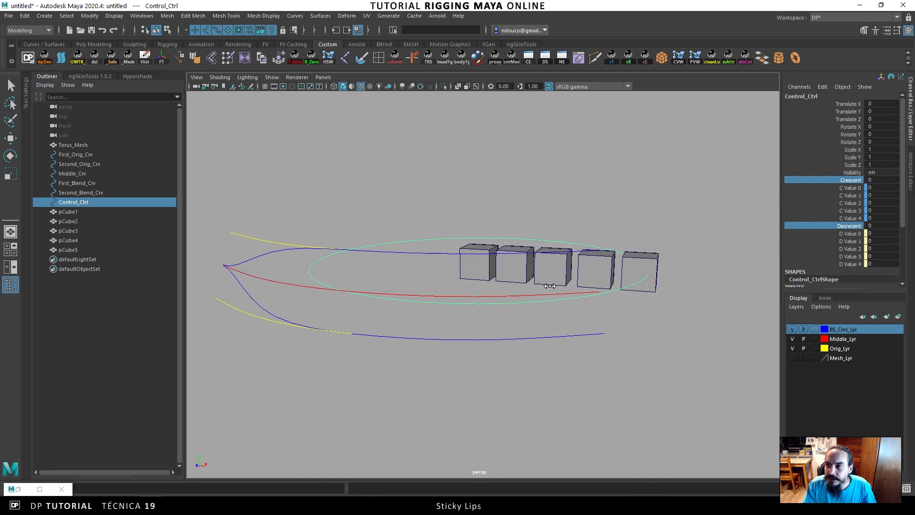
mouse_move(582, 271)
alt+mouse_down()
mouse_move(570, 289)
mouse_move(576, 265)
alt+mouse_up()
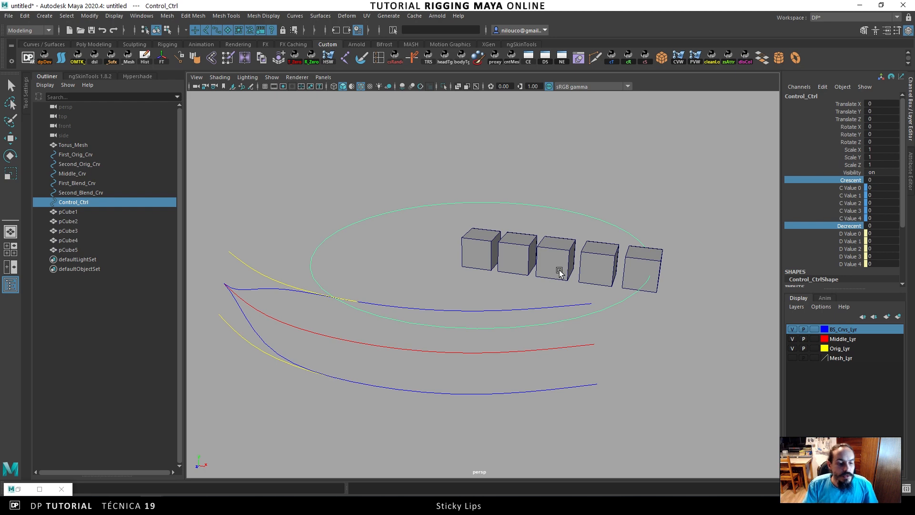
Reopen the Node Editor and graph Control_Ctrl's input and output connections.
click(18, 489)
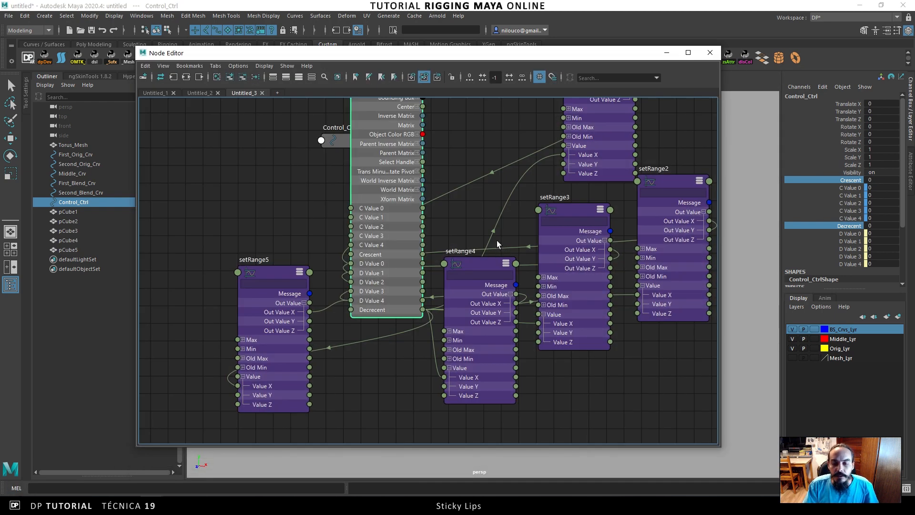
alt+middle_drag(497, 241, 511, 299)
scroll(511, 299, down, 2)
drag(423, 139, 446, 134)
click(186, 76)
Move the First_BS node out to the right of the stacked connected nodes.
alt+middle_drag(451, 212, 533, 267)
alt+right_drag(534, 266, 629, 291)
click(398, 291)
drag(398, 292, 638, 205)
alt+middle_drag(620, 209, 528, 188)
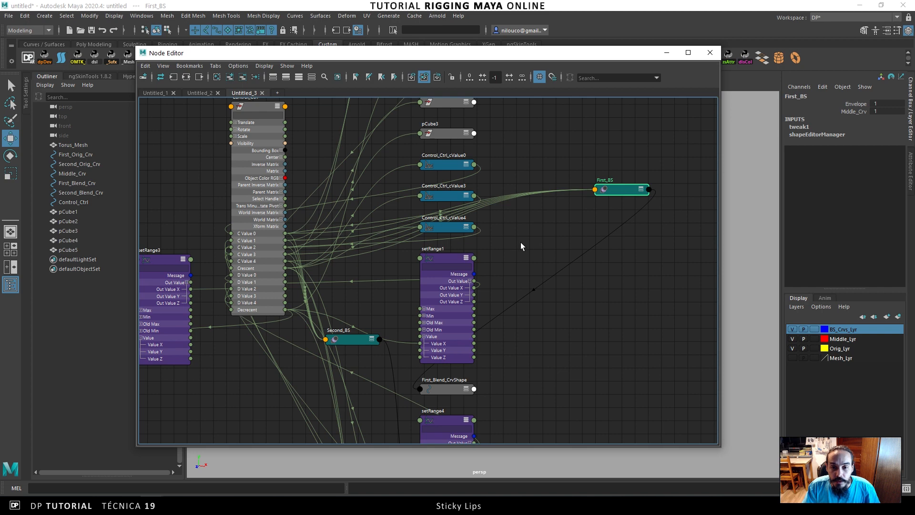
Move the setRange1, setRange3 and setRange4 nodes to the area beside and below Control_Ctrl.
drag(447, 260, 240, 349)
alt+middle_drag(443, 259, 548, 205)
scroll(548, 206, down, 1)
drag(359, 285, 347, 307)
drag(284, 204, 265, 249)
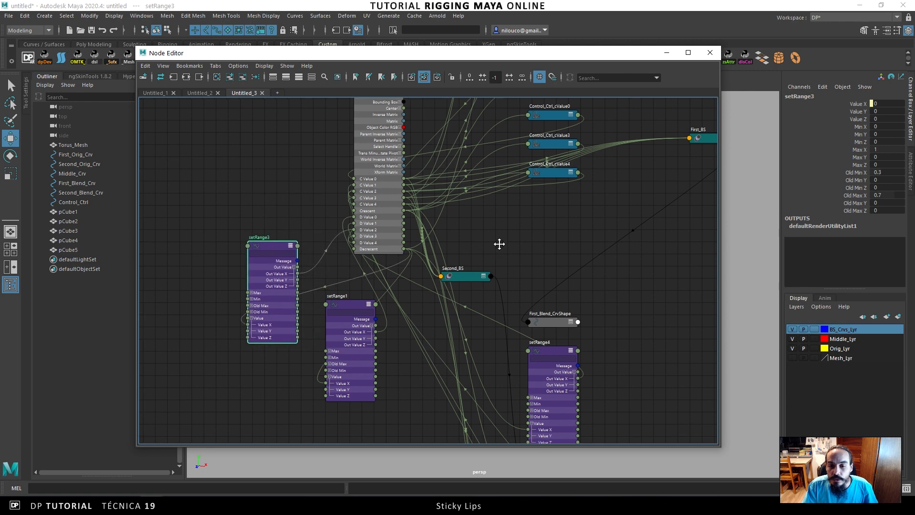
alt+middle_drag(540, 348, 518, 302)
drag(519, 302, 401, 293)
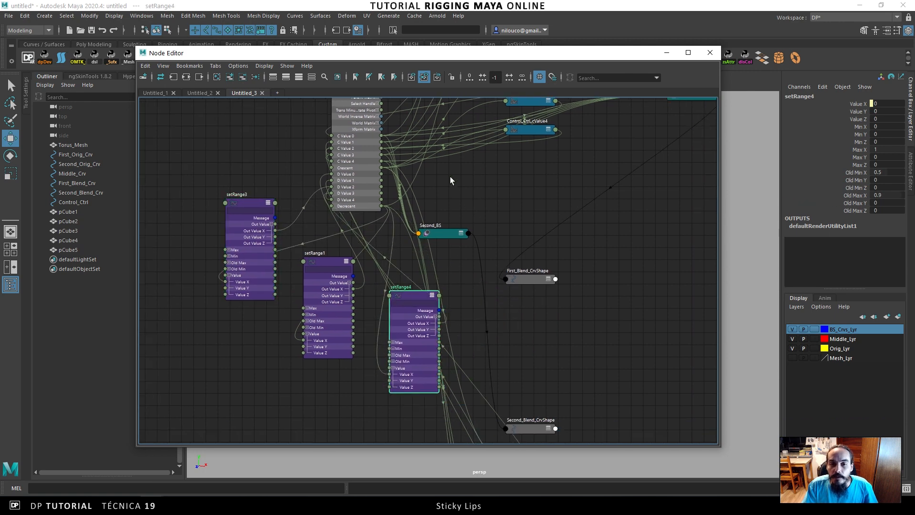
Reposition First_BS and shift Control_Ctrl closer to the connected nodes.
alt+middle_drag(476, 172, 422, 301)
scroll(423, 301, up, 1)
drag(660, 213, 636, 228)
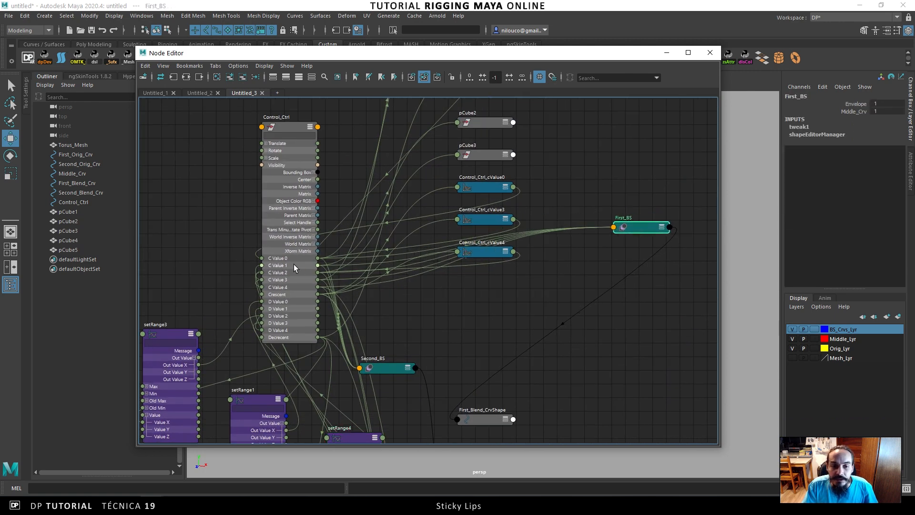
drag(301, 138, 349, 210)
Remove pCube1 to pCube4 and the Control_Ctrl_cValue nodes from the graph.
scroll(449, 161, down, 1)
alt+middle_drag(449, 162, 447, 301)
scroll(475, 271, down, 1)
mouse_move(477, 266)
alt+middle_down()
mouse_move(477, 292)
mouse_move(461, 274)
alt+middle_up()
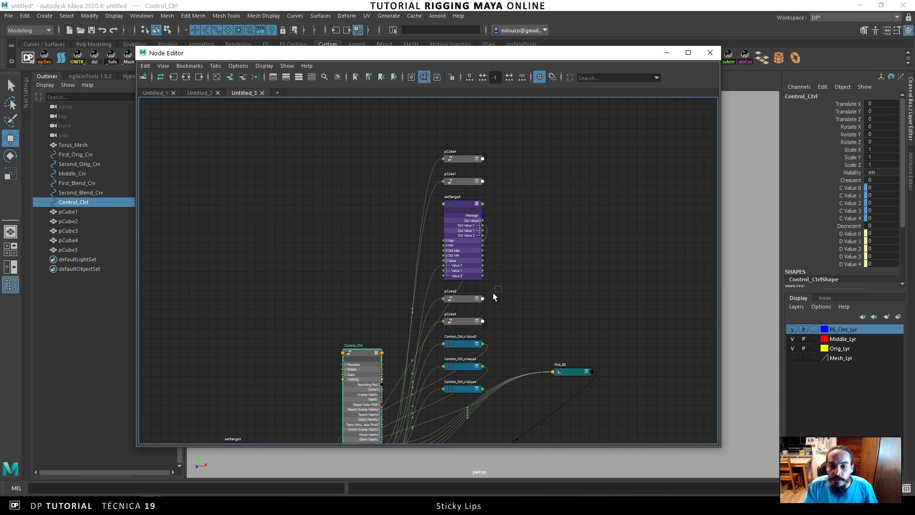
drag(457, 387, 457, 387)
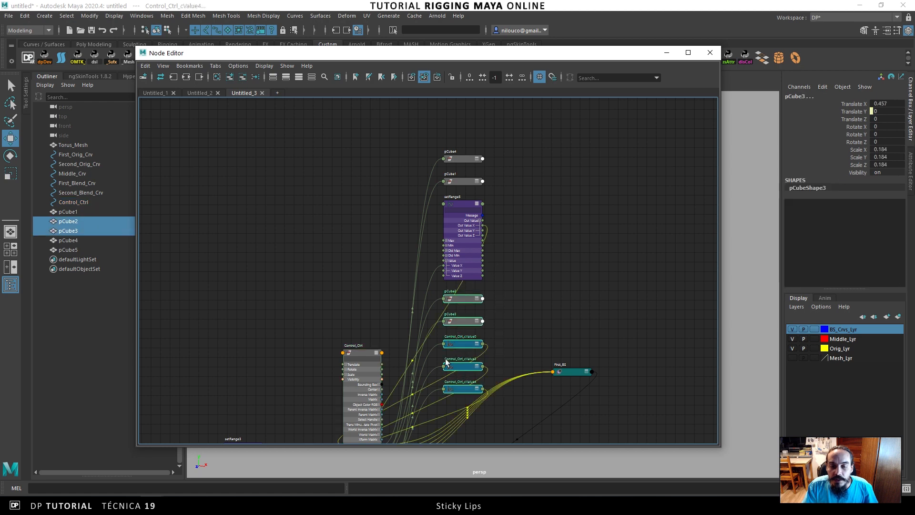
click(243, 77)
drag(487, 148, 271, 350)
click(243, 77)
Reposition Control_Ctrl beside setRange5 and raise First_BS to line up with it.
click(457, 203)
drag(370, 351, 442, 214)
alt+middle_drag(457, 228, 437, 176)
alt+right_drag(437, 176, 525, 178)
alt+middle_drag(524, 178, 471, 162)
drag(580, 346, 596, 239)
Move the setRange2 node from the lower part of the graph to just below the other setRange nodes.
alt+middle_drag(498, 294, 539, 205)
alt+right_drag(538, 204, 452, 186)
alt+middle_drag(487, 315, 498, 190)
alt+right_drag(499, 191, 560, 219)
alt+middle_drag(560, 218, 557, 120)
alt+middle_drag(554, 236, 555, 125)
alt+middle_drag(551, 215, 544, 138)
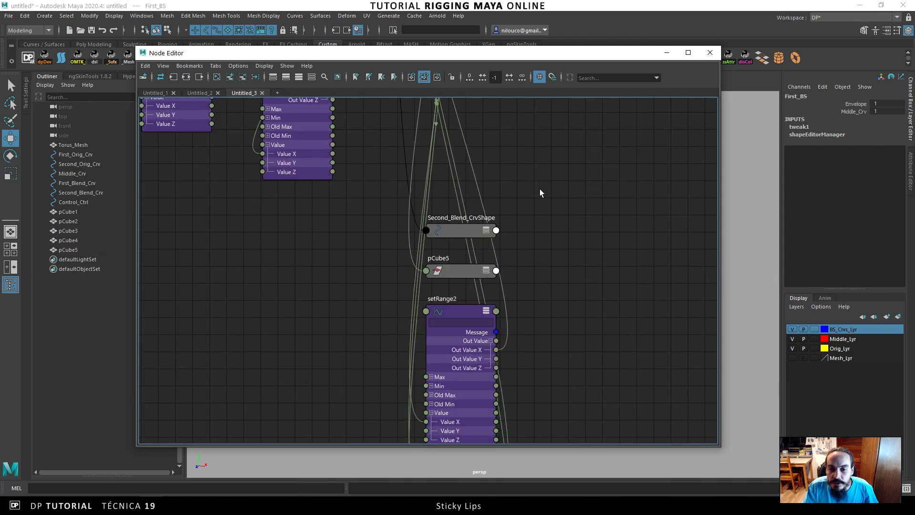
alt+middle_drag(555, 244, 562, 179)
alt+right_drag(561, 180, 519, 176)
drag(474, 236, 277, 172)
Remove Second_Blend_CrvShape, pCube5 and makeNurbCircle1 from the graph.
scroll(555, 217, down, 2)
drag(595, 145, 416, 395)
alt+middle_drag(448, 178, 427, 300)
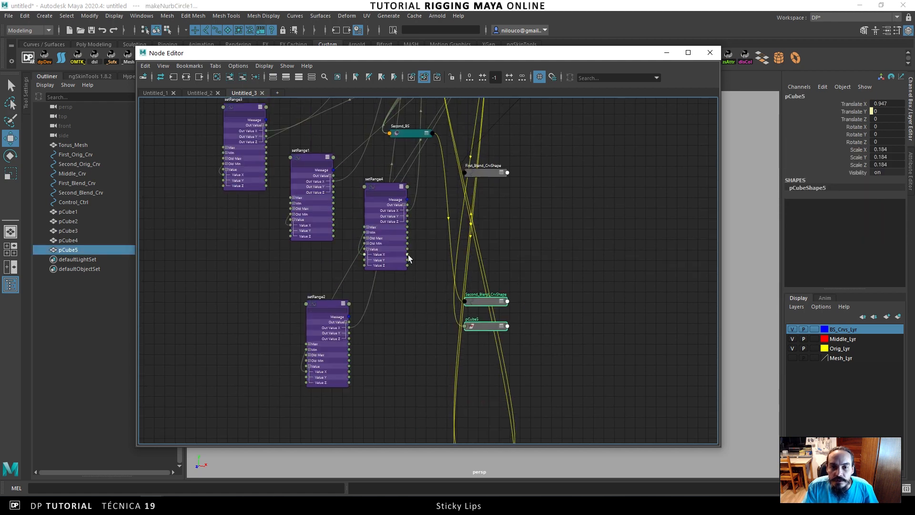
click(244, 79)
Expand First_BS's Input Target hierarchy down to the individual target weights of the first target group.
alt+middle_drag(440, 163, 394, 349)
alt+middle_drag(431, 232, 430, 325)
scroll(478, 321, up, 4)
alt+middle_drag(480, 254, 447, 335)
drag(587, 259, 599, 244)
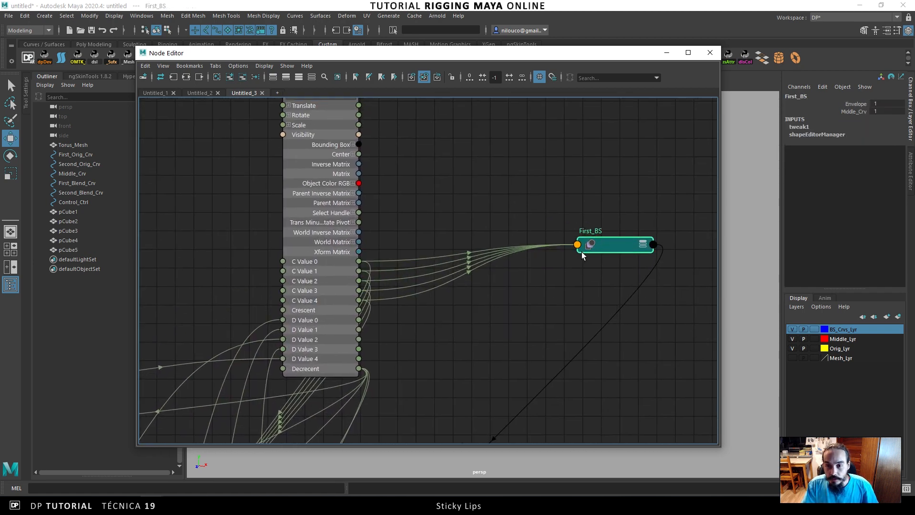
key(3)
click(582, 306)
click(590, 316)
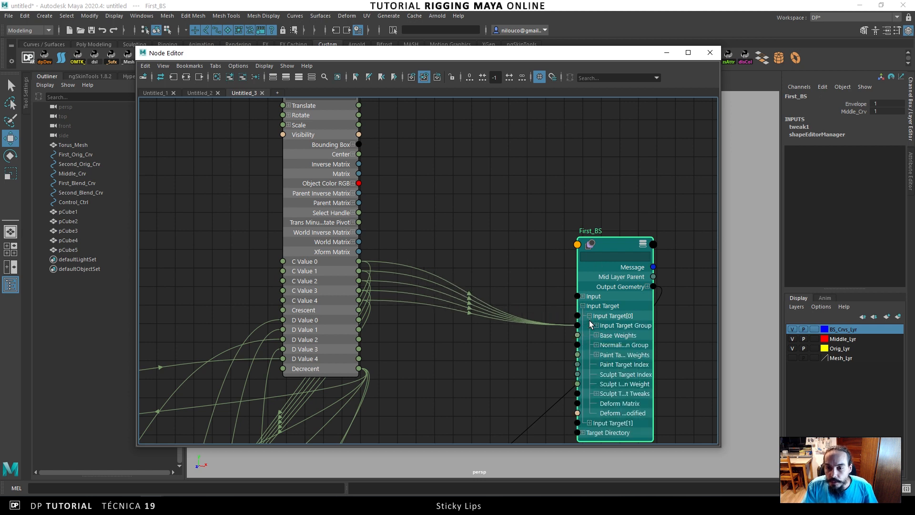
click(596, 325)
click(603, 335)
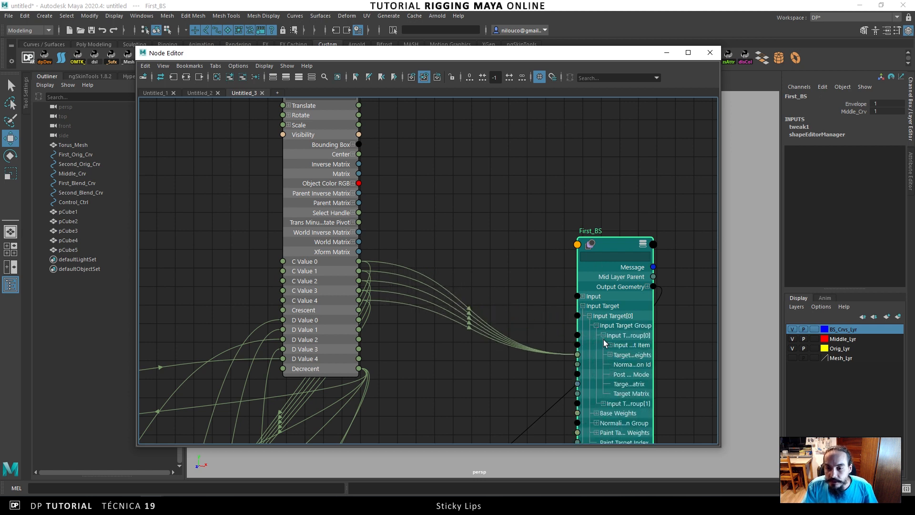
click(609, 354)
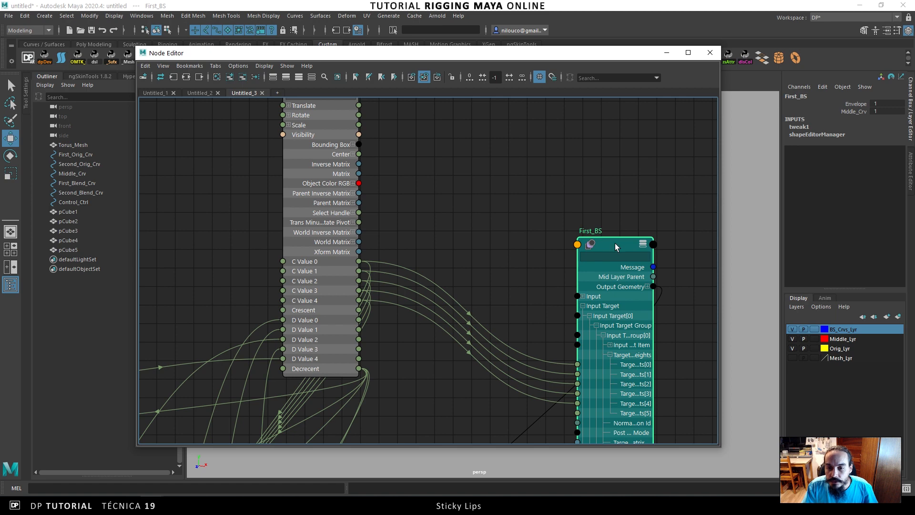
Rearrange First_BS and setRange5, and move Second_BS to the right of Control_Ctrl.
drag(615, 244, 652, 186)
alt+middle_drag(515, 244, 446, 224)
scroll(433, 221, down, 3)
drag(304, 204, 231, 200)
alt+middle_drag(406, 216, 459, 154)
scroll(458, 152, down, 1)
drag(333, 344, 447, 107)
drag(560, 126, 558, 143)
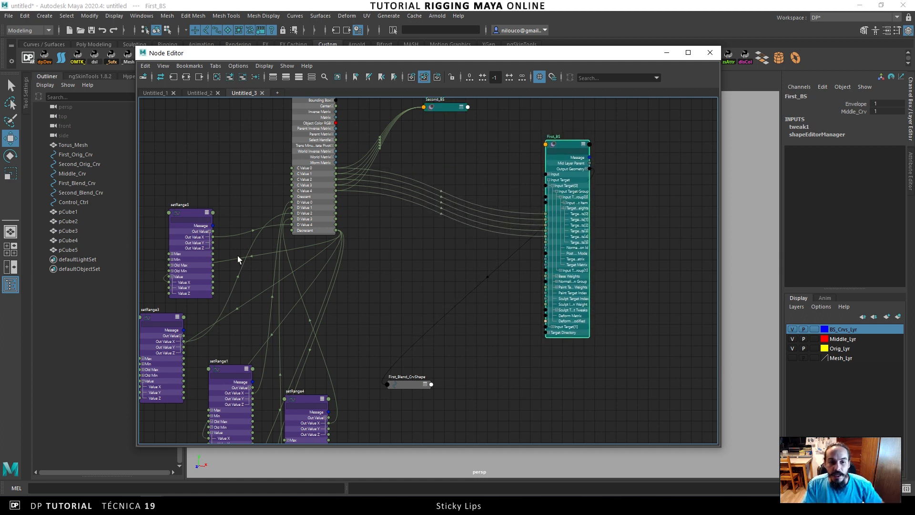
Place setRange5 left of Control_Ctrl and move First_BS further out, leaving free space between Control_Ctrl and First_BS.
drag(181, 211, 399, 245)
alt+middle_drag(463, 225, 499, 248)
scroll(499, 248, up, 3)
drag(633, 138, 662, 108)
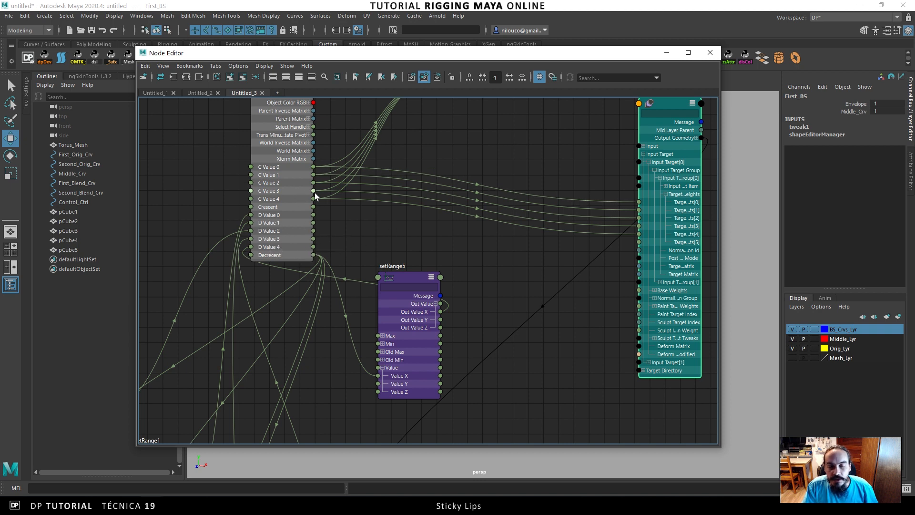
drag(406, 281, 191, 202)
middle_drag(372, 235, 392, 262)
drag(318, 234, 333, 230)
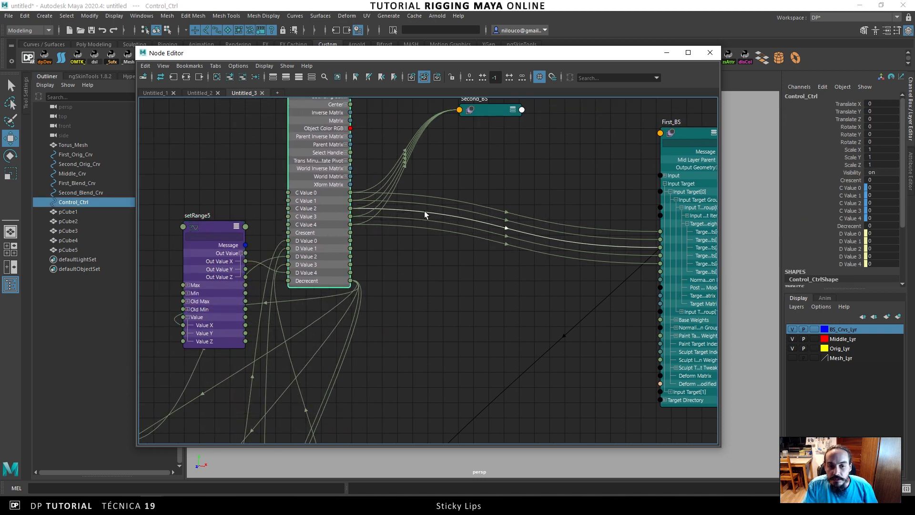
Create a plusMinusAverage node and place it between Control_Ctrl and First_BS.
alt+middle_drag(454, 291, 417, 300)
click(508, 170)
key(Tab)
text(plus)
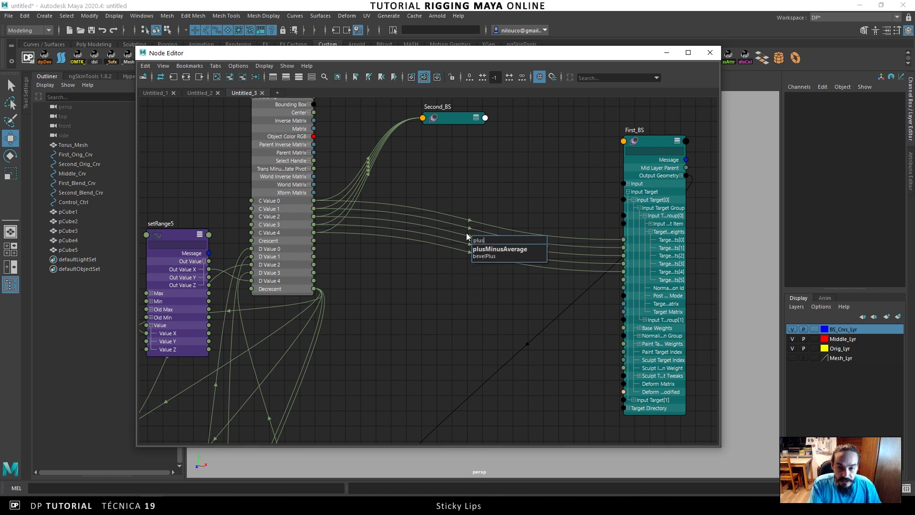
click(499, 249)
drag(505, 243, 525, 190)
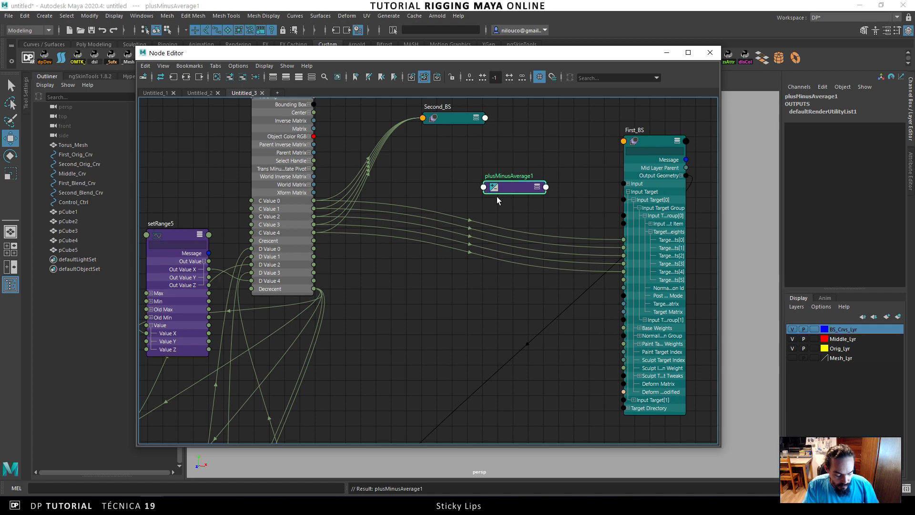
Expand the plusMinusAverage1 node's attributes down to Input 1D[0] and move it up beside Second_BS.
key(3)
click(487, 237)
drag(506, 185, 528, 131)
alt+middle_drag(469, 214, 454, 279)
scroll(454, 278, up, 2)
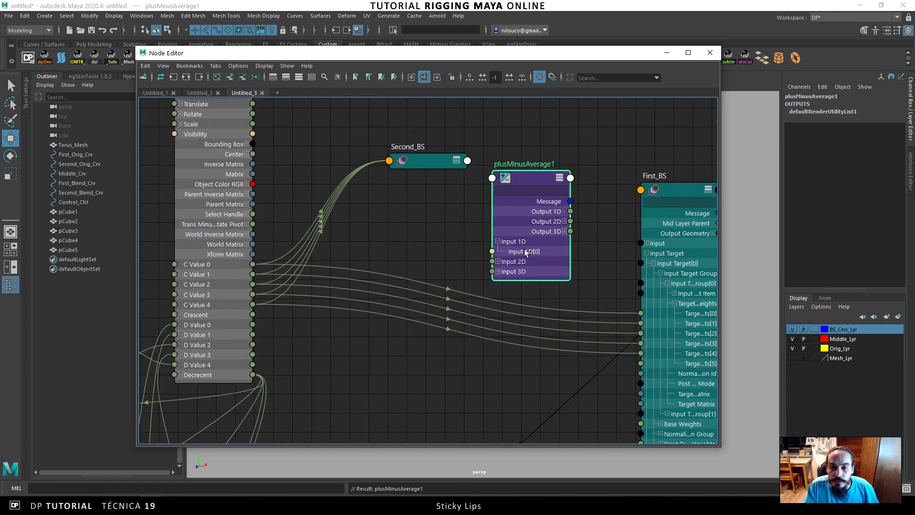
Connect Control_Ctrl's C Value 0 to Input 1D[0] and D Value 0 to Input 1D[1] of plusMinusAverage1.
drag(328, 265, 496, 251)
middle_drag(450, 281, 493, 252)
scroll(493, 253, down, 1)
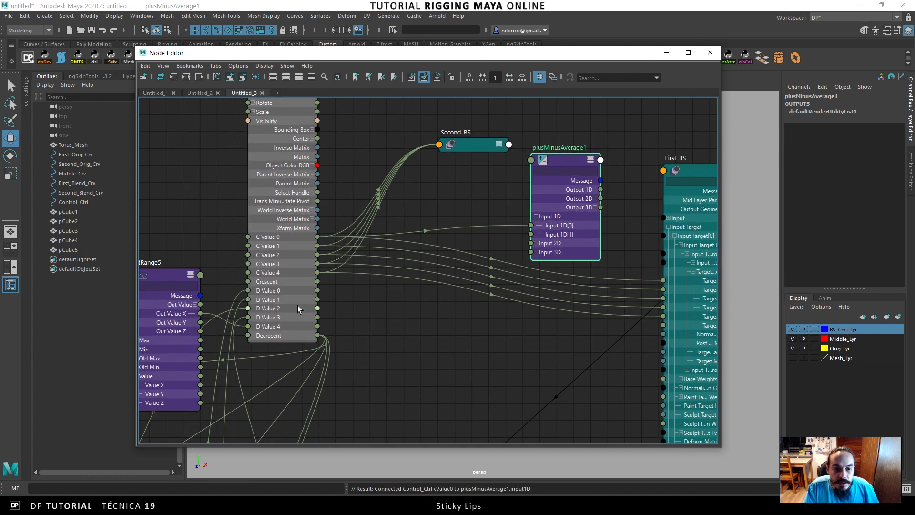
middle_drag(373, 320, 334, 293)
scroll(333, 293, up, 1)
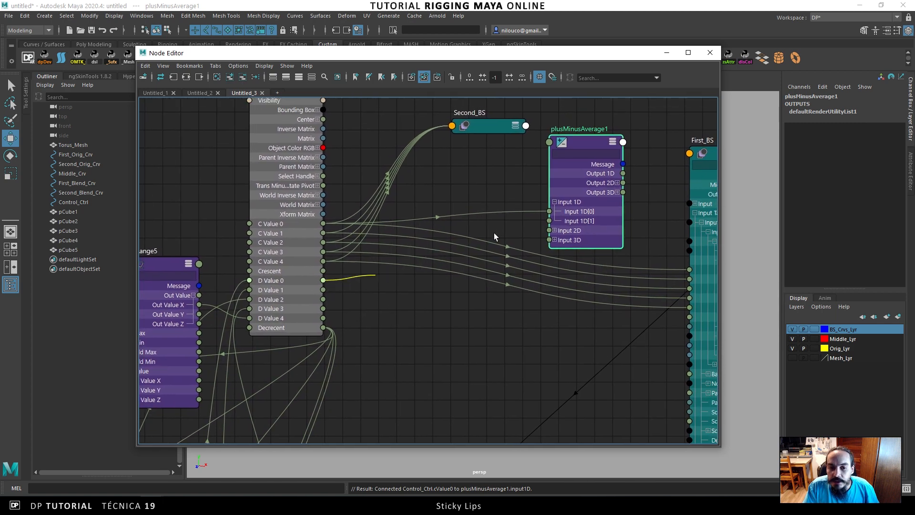
drag(548, 223, 549, 221)
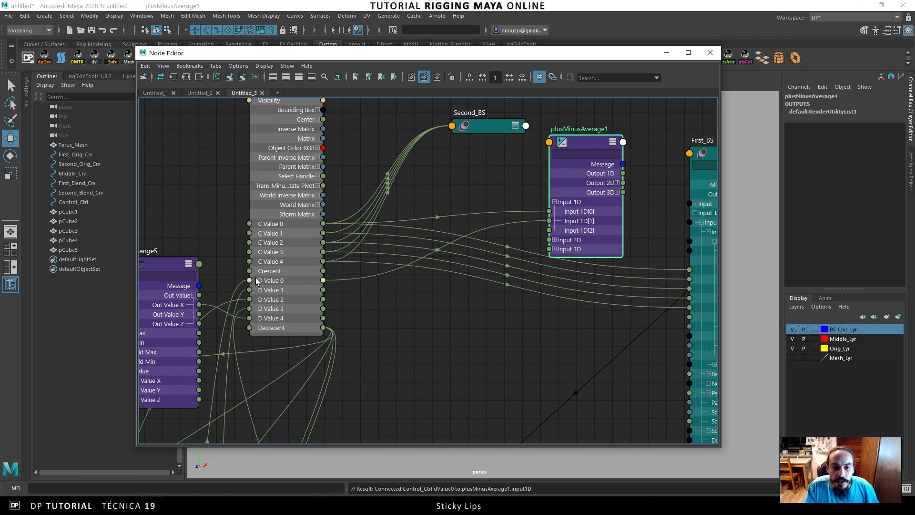
Connect plusMinusAverage1's Output 1D to First_BS's target weight [0] and move plusMinusAverage1 slightly up.
middle_drag(199, 261, 216, 275)
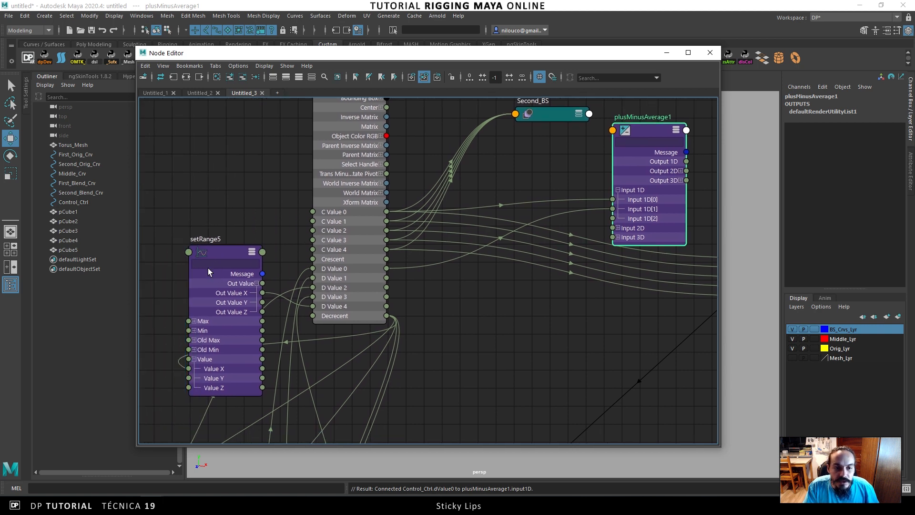
middle_drag(340, 290, 465, 239)
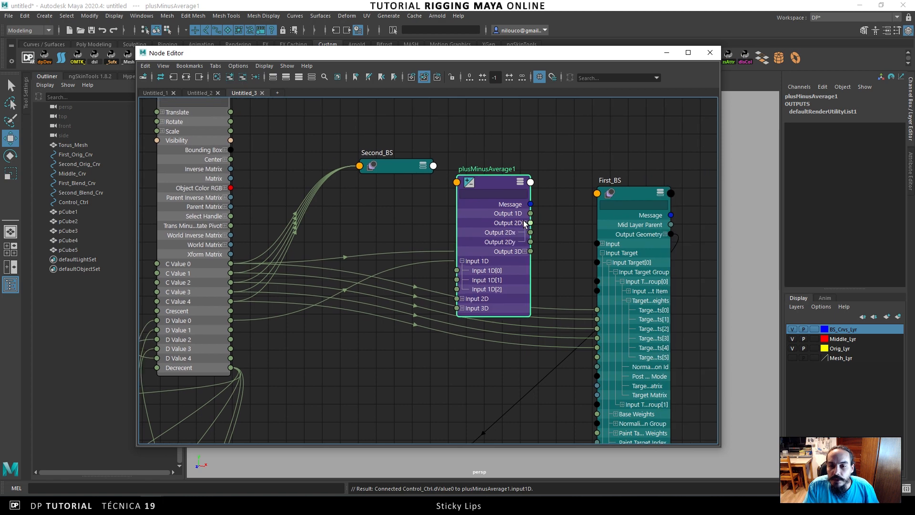
drag(563, 261, 596, 310)
middle_drag(535, 288, 537, 290)
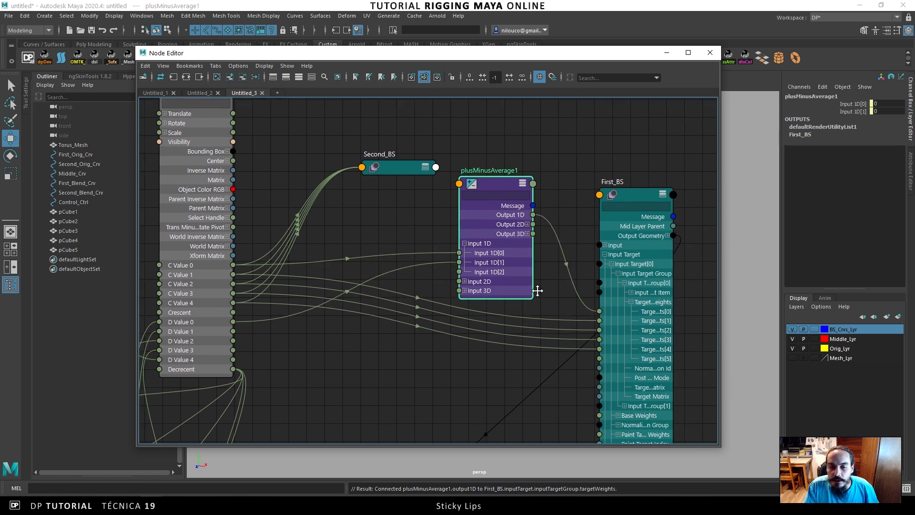
scroll(528, 284, down, 1)
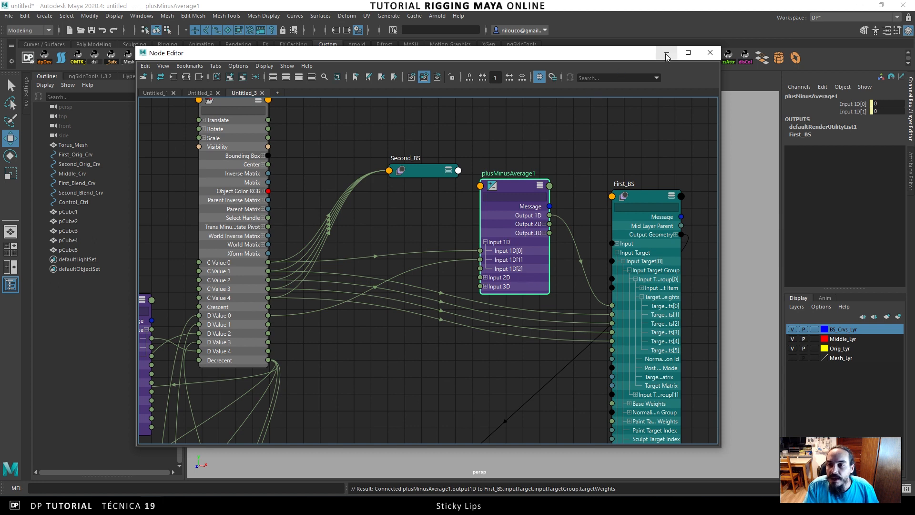
drag(523, 179, 508, 167)
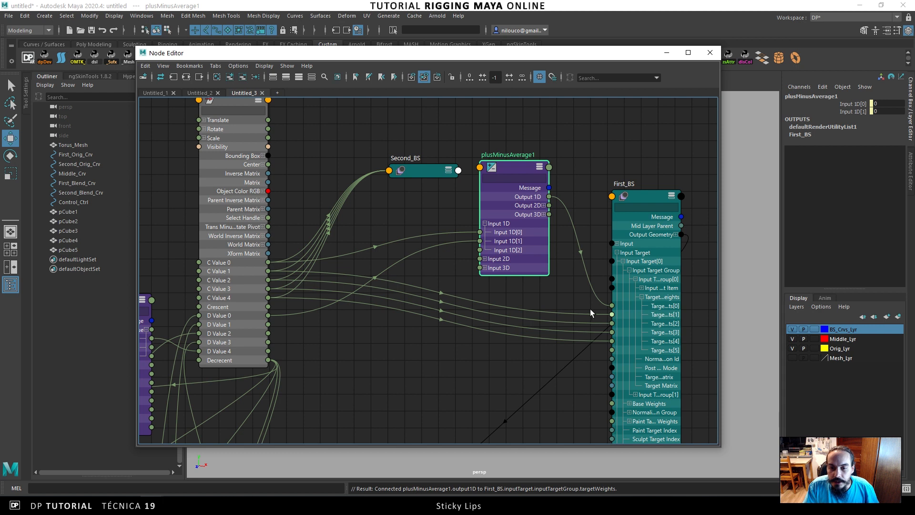
drag(496, 184, 496, 181)
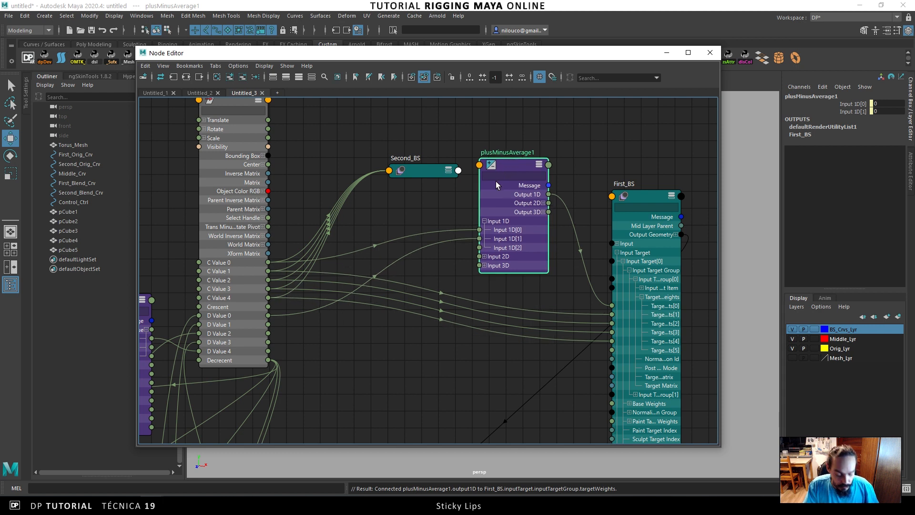
Duplicate plusMinusAverage1, place the copy below it and expand the copy's attributes down to its Input 1D entries.
key(ctrl+d)
drag(442, 364, 469, 354)
key(3)
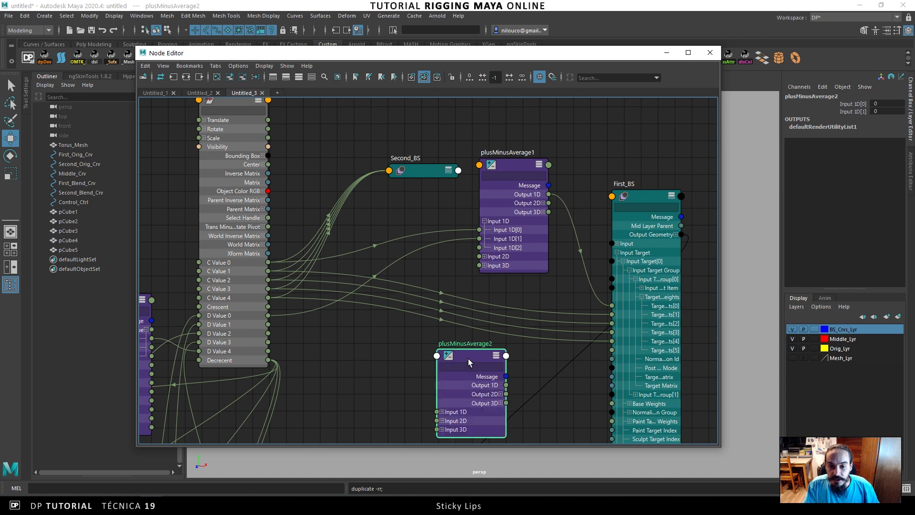
click(441, 411)
drag(460, 382, 480, 333)
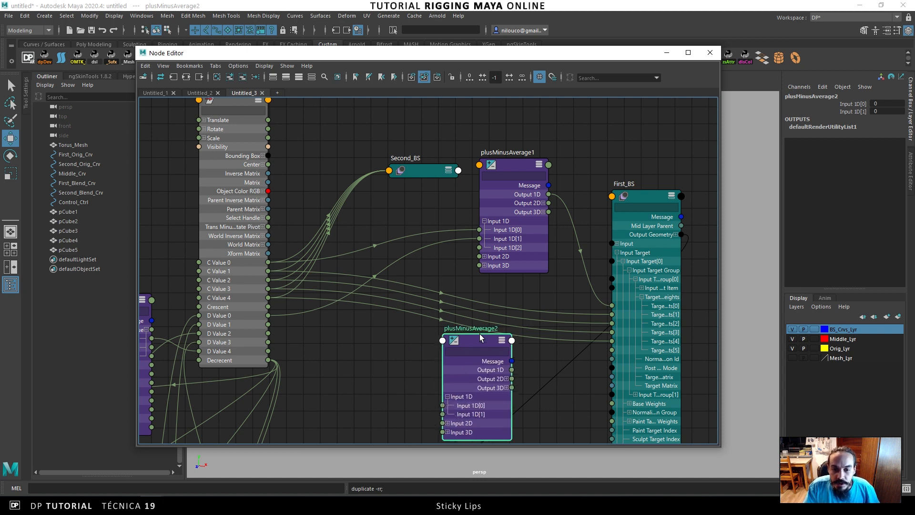
Connect C Value 1 and D Value 1 to plusMinusAverage2's Input 1D[0] and [1], and its Output 1D to First_BS's target weight [1].
drag(267, 272, 437, 395)
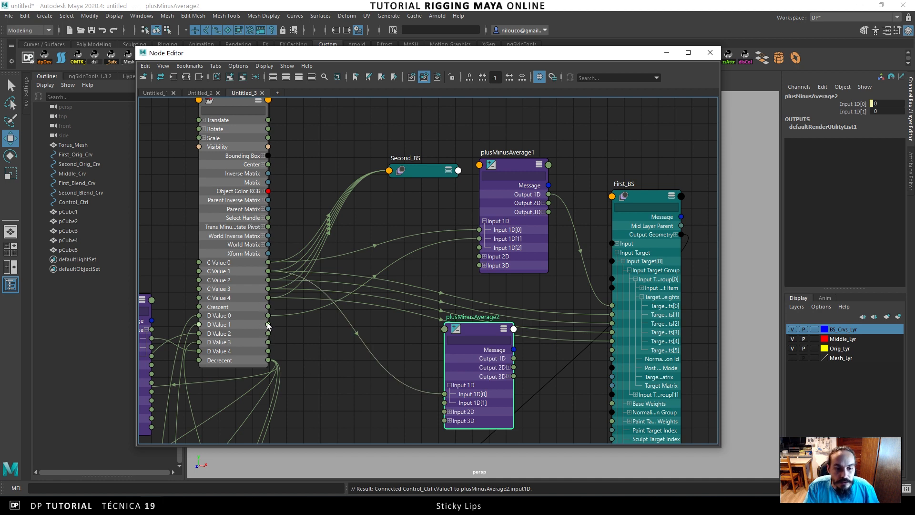
drag(269, 326, 445, 403)
drag(580, 304, 612, 315)
Stack plusMinusAverage2 under plusMinusAverage1, lower First_BS and move Second_BS up toward Control_Ctrl to free space for more nodes.
drag(468, 338, 443, 253)
drag(509, 162, 510, 89)
drag(460, 241, 507, 219)
scroll(567, 184, down, 1)
drag(625, 197, 626, 261)
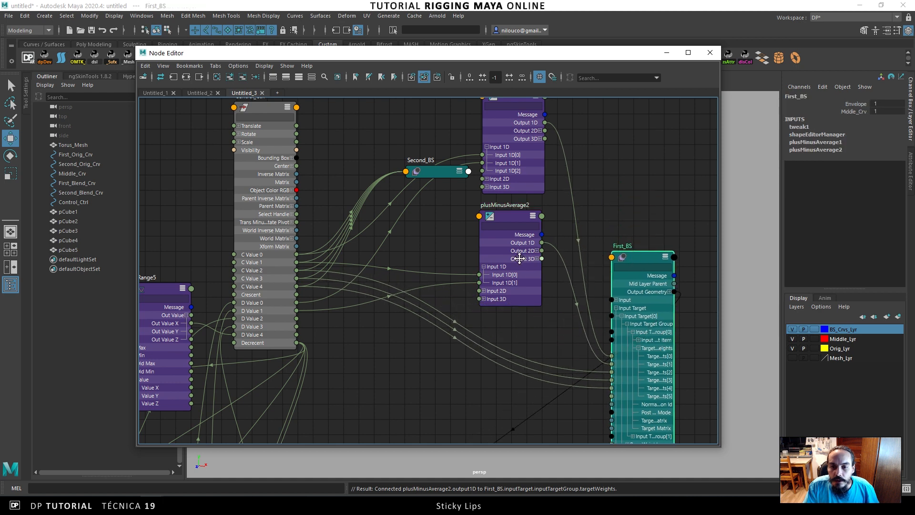
alt+middle_drag(521, 257, 527, 244)
drag(442, 159, 404, 129)
alt+middle_drag(502, 218, 480, 195)
drag(607, 226, 617, 230)
alt+middle_drag(483, 236, 488, 219)
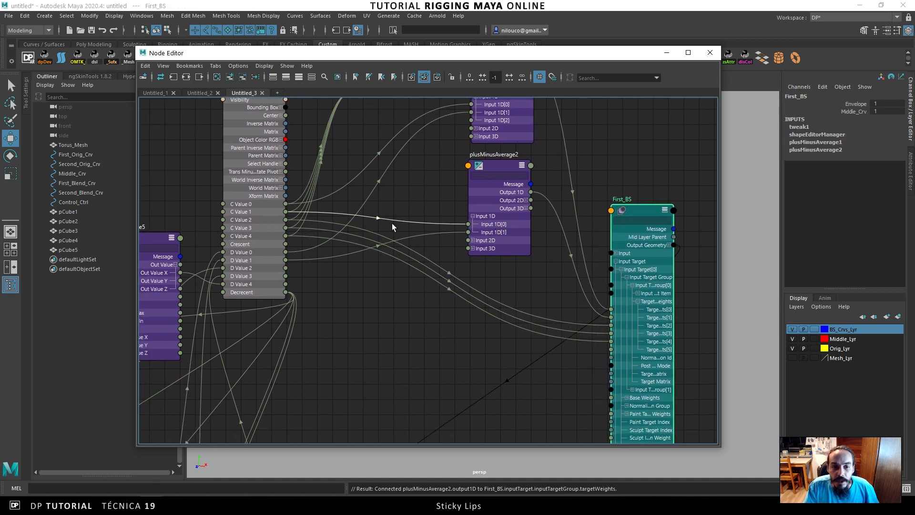
Duplicate plusMinusAverage2, place the copy below it and expand the copy's attributes down to its Input 1D entries.
click(498, 165)
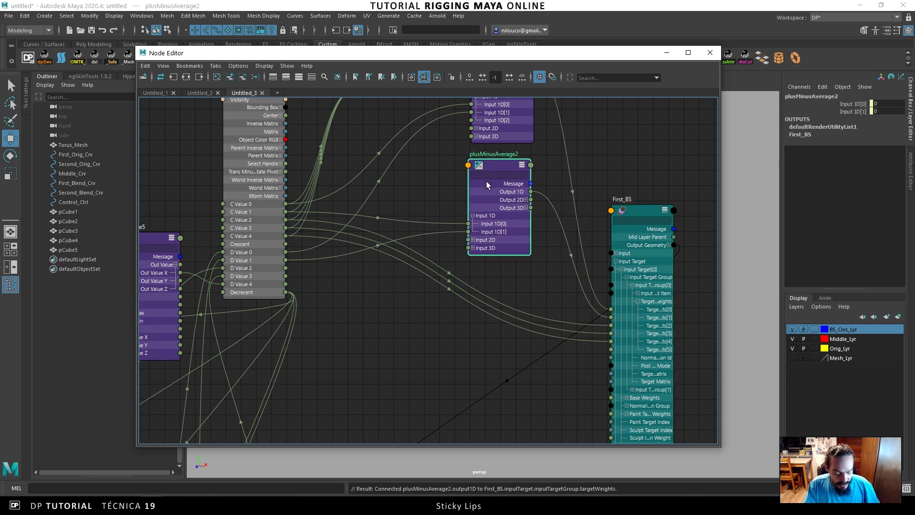
key(ctrl+d)
key(3)
drag(385, 288, 442, 296)
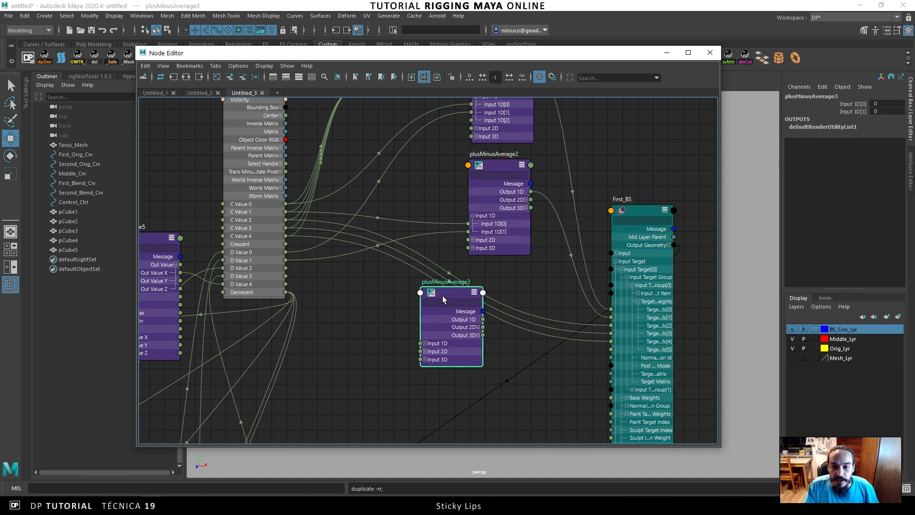
click(425, 343)
scroll(481, 360, up, 2)
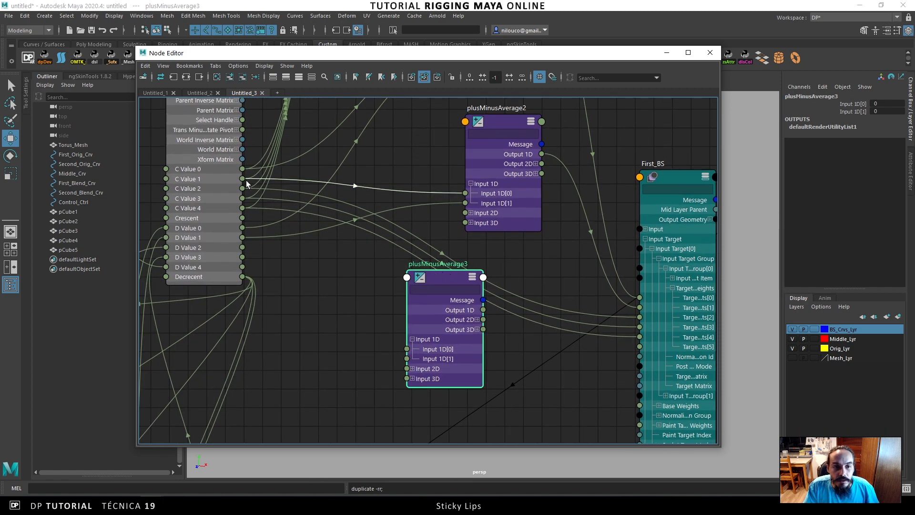
Connect C Value 2 to plusMinusAverage3's Input 1D[0] and its Output 1D to First_BS's target weight [2], and place the node under plusMinusAverage2.
drag(242, 189, 419, 348)
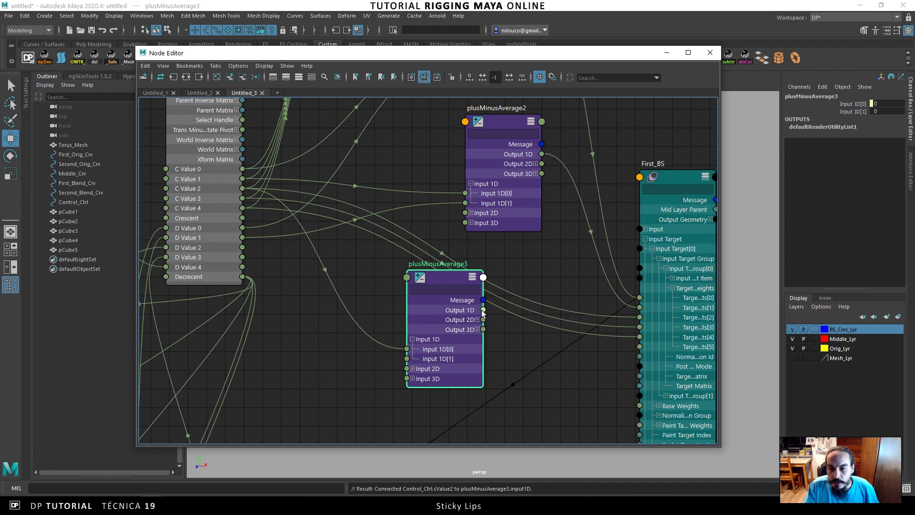
drag(606, 329, 639, 327)
drag(441, 277, 486, 257)
Duplicate plusMinusAverage3, place the copy beside it toward Control_Ctrl and expand the copy's Input 1D entries.
key(ctrl+d)
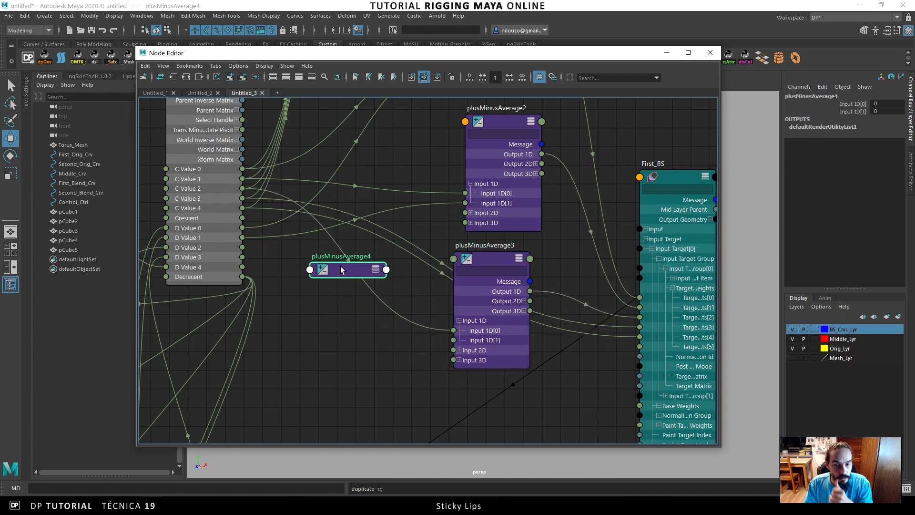
drag(341, 271, 362, 370)
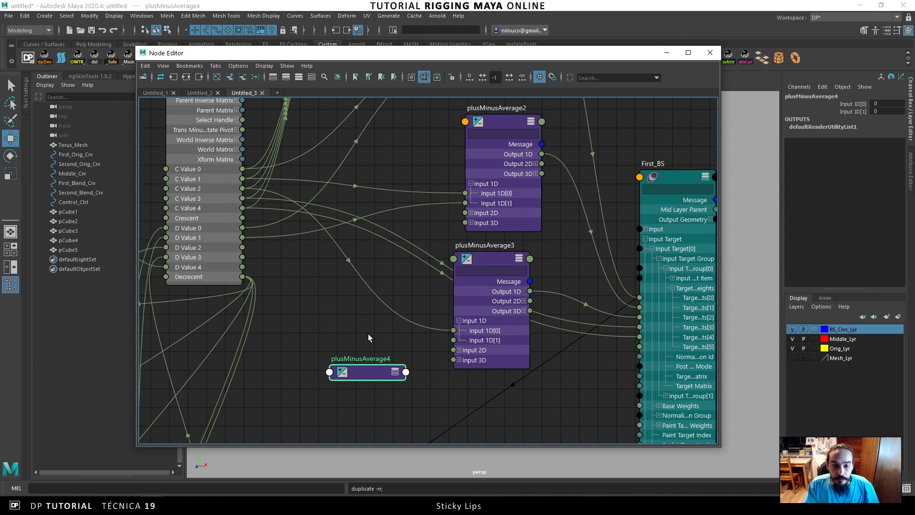
key(3)
drag(362, 370, 381, 285)
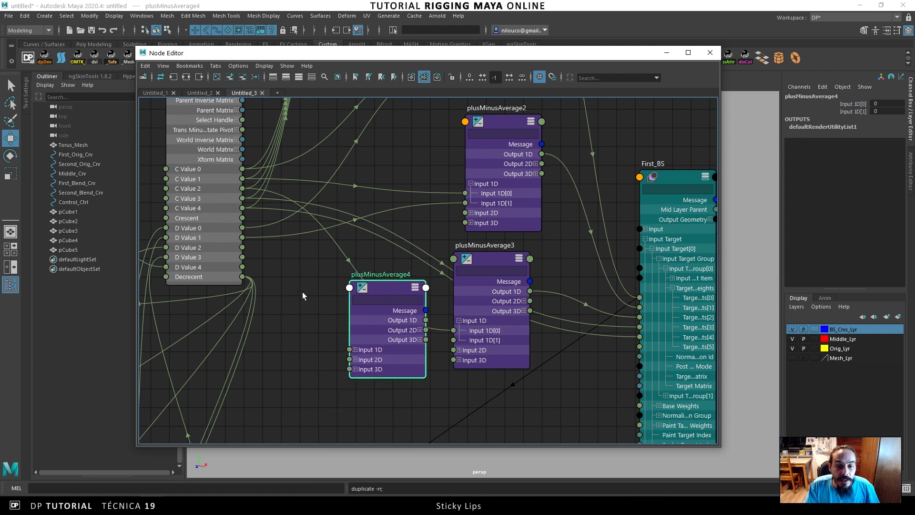
click(355, 350)
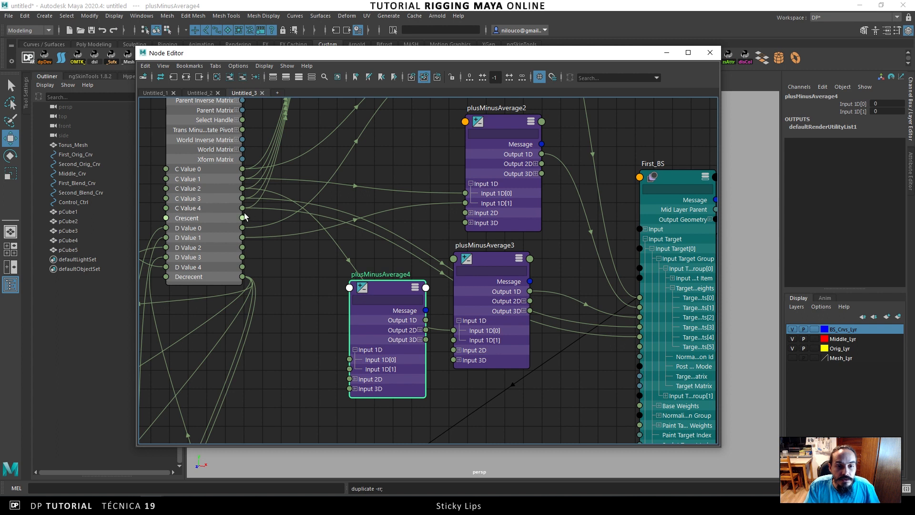
Move plusMinusAverage3 away from plusMinusAverage4 and connect C Value 3 to plusMinusAverage4's Input 1D[0].
drag(498, 260, 523, 249)
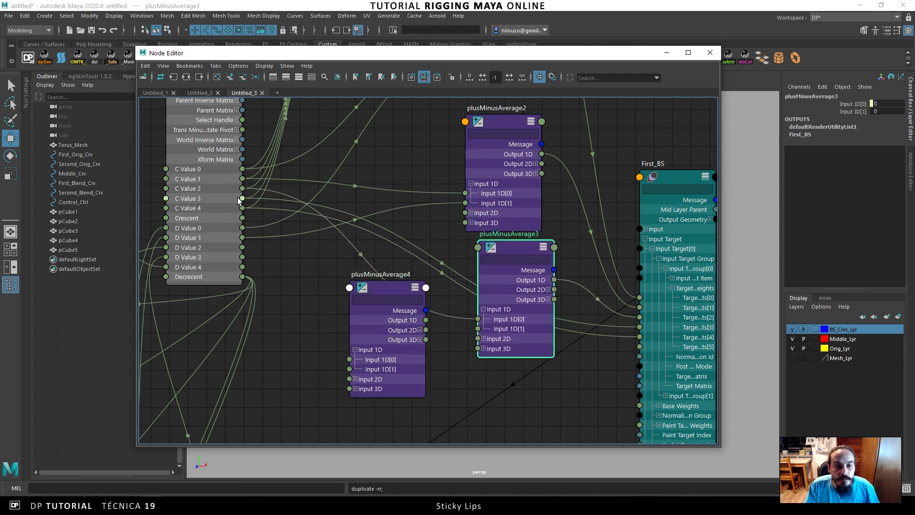
drag(254, 218, 351, 362)
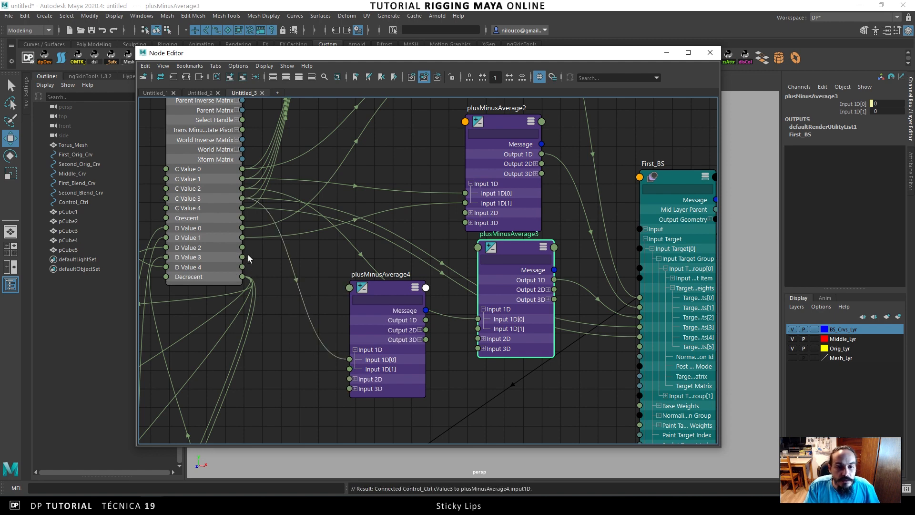
mouse_move(509, 246)
mouse_down()
mouse_move(492, 189)
mouse_move(513, 269)
mouse_move(508, 235)
mouse_move(504, 258)
mouse_up()
Shift plusMinusAverage1, plusMinusAverage2 and plusMinusAverage3 up, keeping them stacked in a column without overlaps.
alt+middle_drag(507, 233, 503, 324)
scroll(472, 296, down, 1)
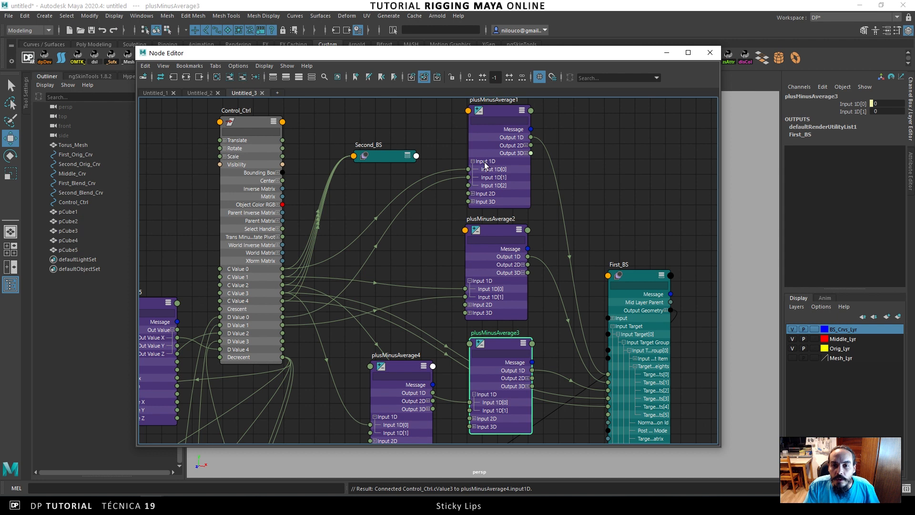
alt+middle_drag(490, 130, 483, 160)
click(486, 141)
click(483, 243)
drag(483, 244, 481, 219)
drag(485, 377, 484, 351)
alt+middle_drag(485, 351, 488, 303)
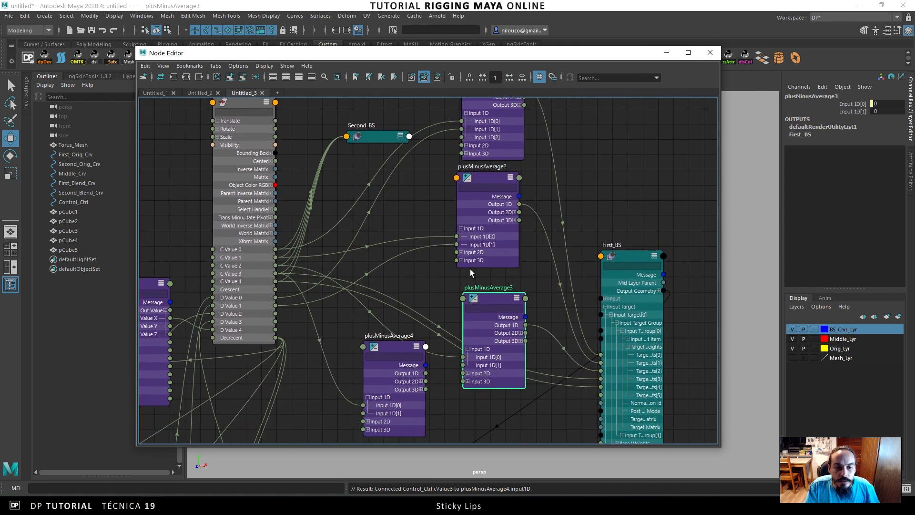
Connect D Value 2 to plusMinusAverage3's Input 1D[1] and move plusMinusAverage3 up against plusMinusAverage2.
drag(275, 314, 463, 365)
drag(493, 299, 494, 253)
alt+middle_drag(451, 269, 467, 240)
alt+right_drag(466, 240, 473, 245)
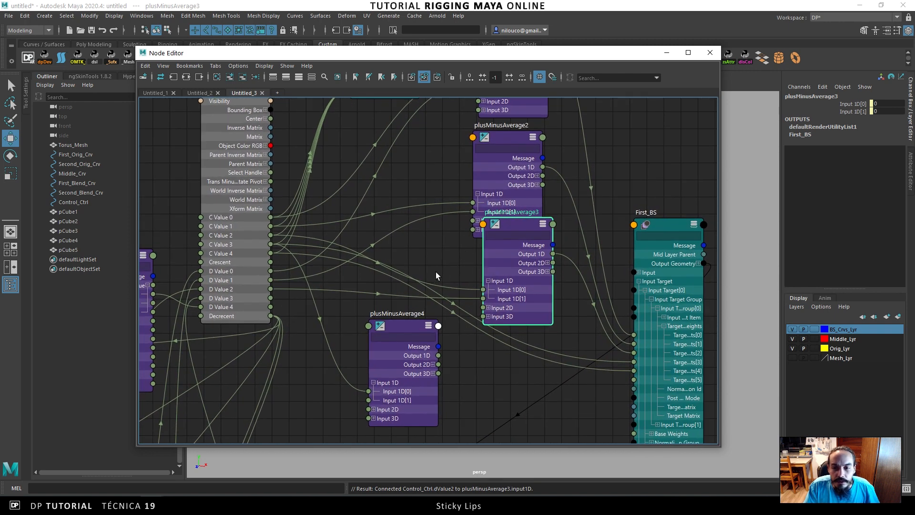
Connect D Value 3 to plusMinusAverage4's Input 1D[1] and its Output 1D to First_BS's target weight [3].
drag(394, 327, 404, 315)
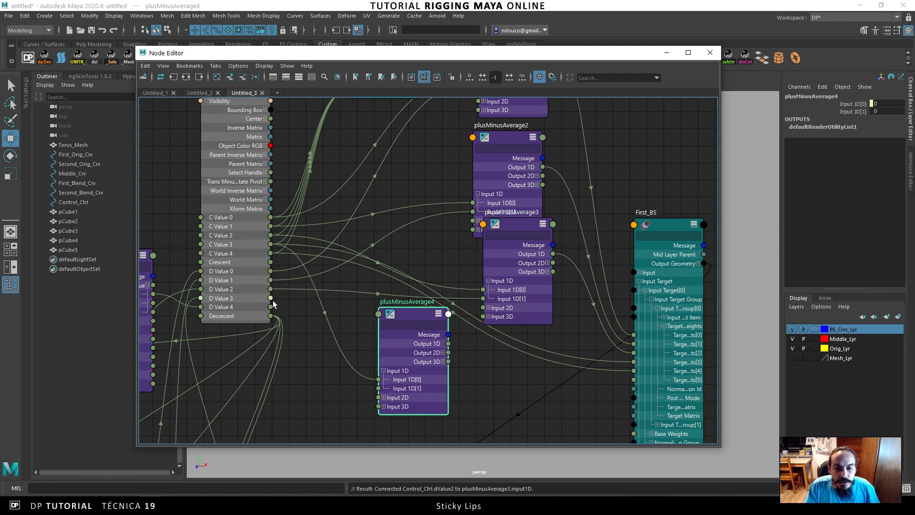
drag(322, 334, 379, 371)
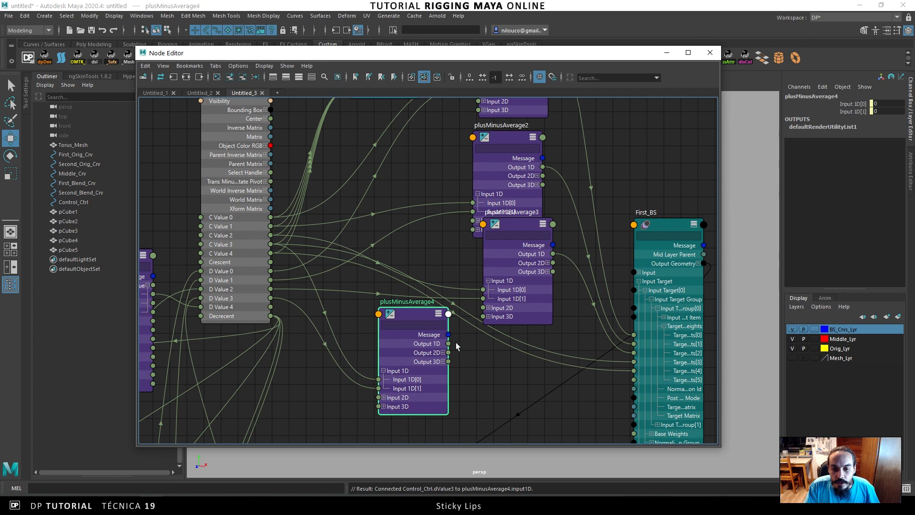
drag(483, 357, 631, 353)
drag(405, 315, 403, 307)
alt+middle_drag(403, 307, 422, 249)
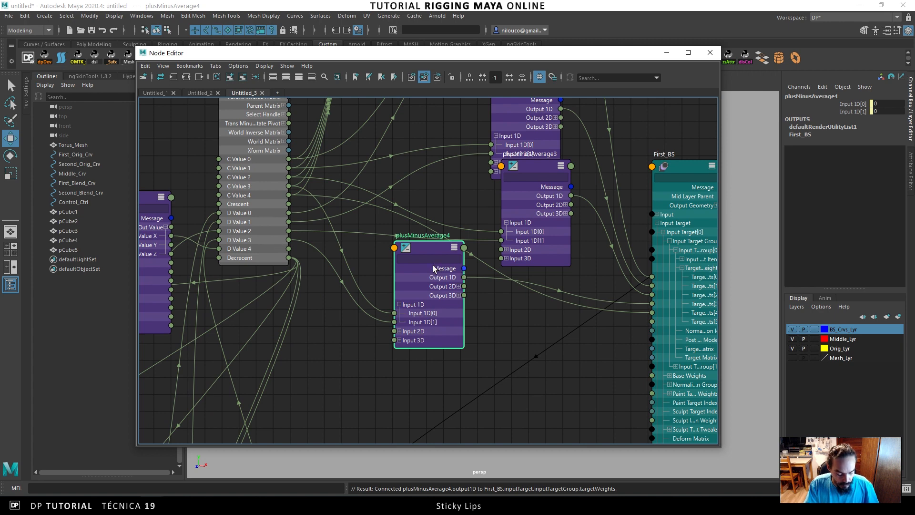
Duplicate plusMinusAverage4, place the copy over its lower part and expand the copy's attributes down to its Input 1D entries.
key(ctrl+d)
drag(429, 249, 429, 257)
drag(425, 364, 418, 377)
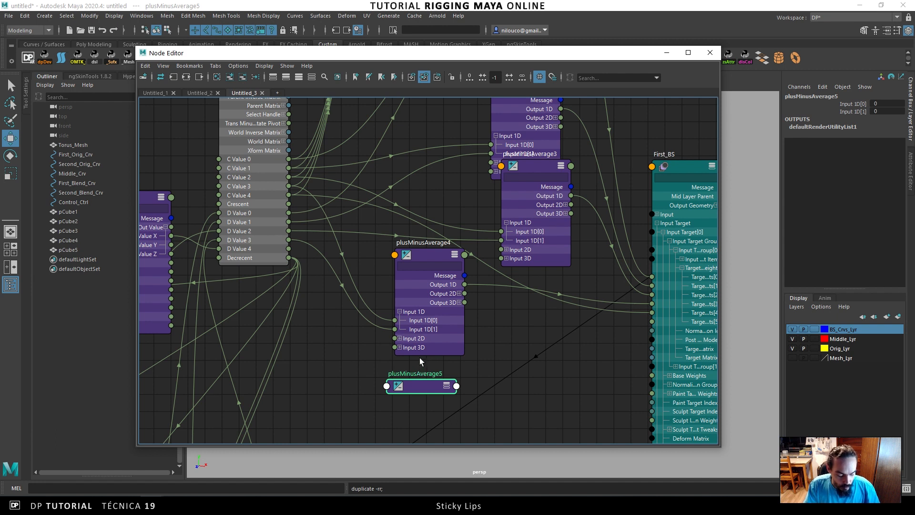
key(3)
drag(420, 382, 407, 328)
click(380, 390)
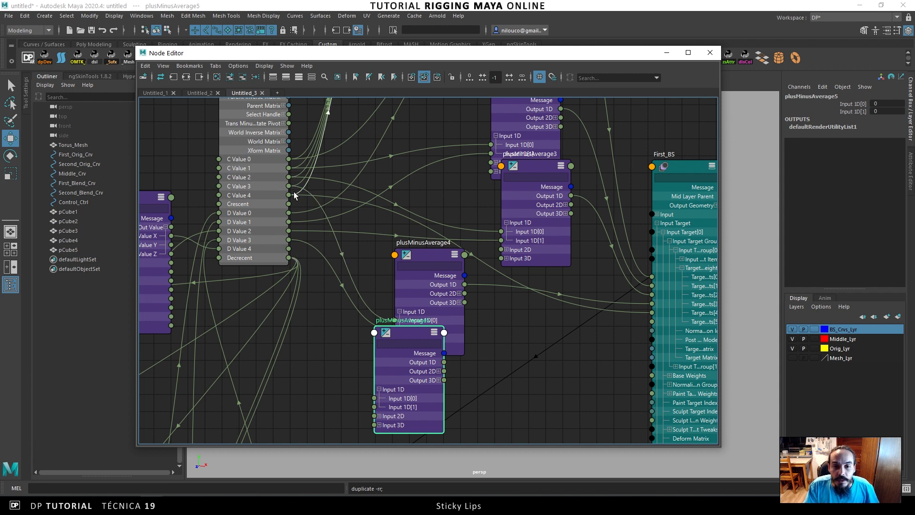
Connect C Value 4 and D Value 4 to plusMinusAverage5's Input 1D[0] and [1], and its Output 1D to First_BS's target weight [4].
drag(289, 195, 374, 398)
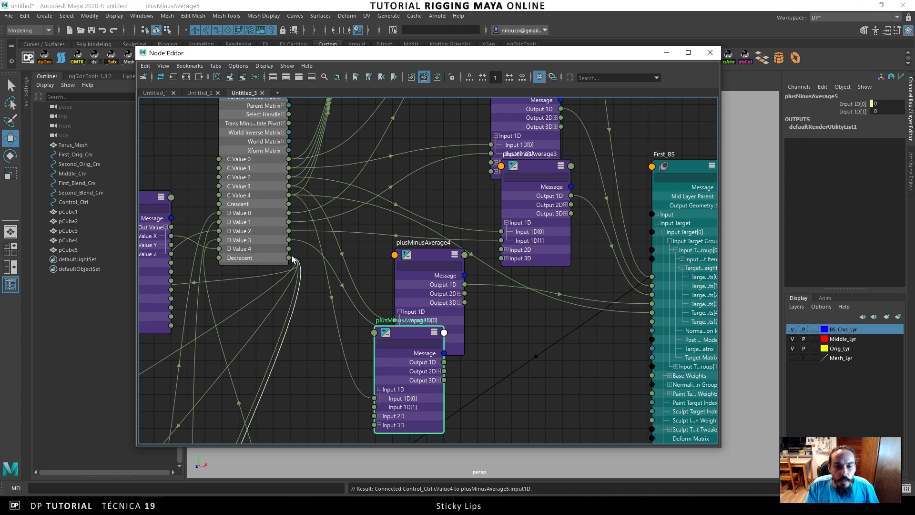
drag(289, 248, 374, 406)
drag(445, 362, 651, 314)
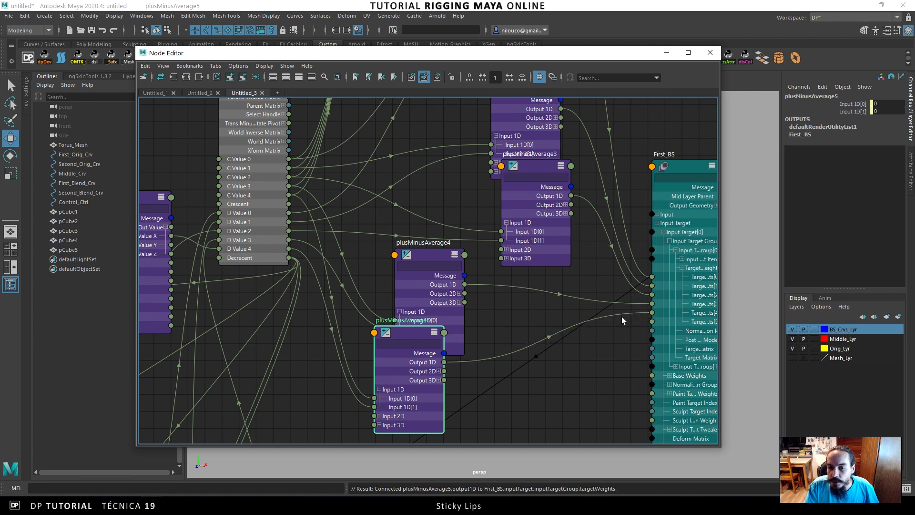
alt+middle_drag(526, 300, 461, 307)
scroll(461, 306, down, 2)
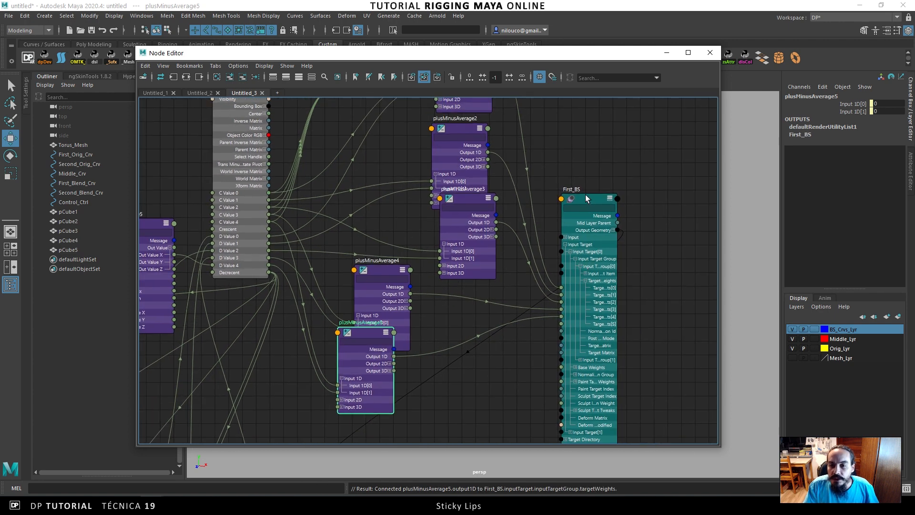
Move First_BS away from the plusMinusAverage nodes and space out the upper plusMinusAverage nodes so they no longer overlap.
drag(588, 197, 632, 182)
alt+middle_drag(488, 263, 491, 323)
scroll(492, 323, down, 2)
drag(470, 140, 463, 137)
drag(469, 222, 463, 216)
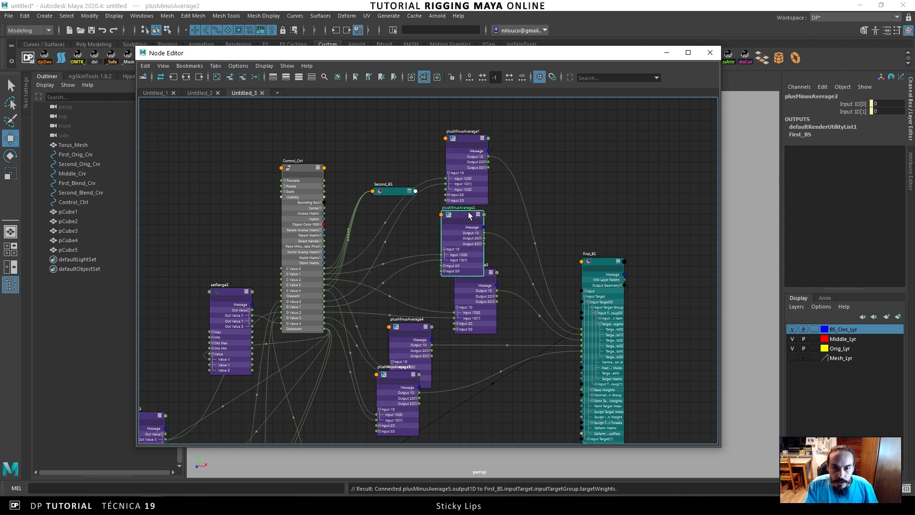
Reduce all five plusMinusAverage nodes to their connected attributes and line up plusMinusAverage4 and plusMinusAverage5 beneath plusMinusAverage3.
key(2)
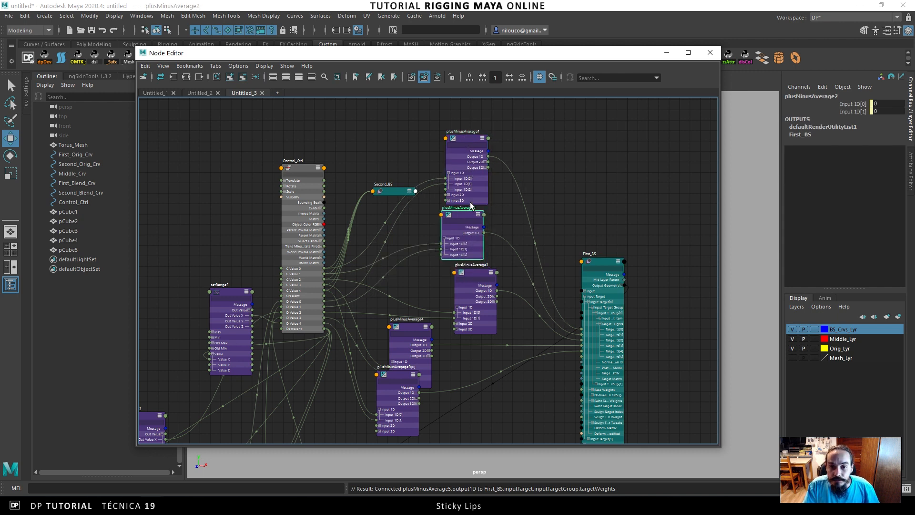
click(463, 136)
key(2)
drag(471, 271, 468, 271)
key(2)
click(420, 329)
key(2)
drag(421, 328, 484, 325)
drag(401, 377, 478, 378)
key(2)
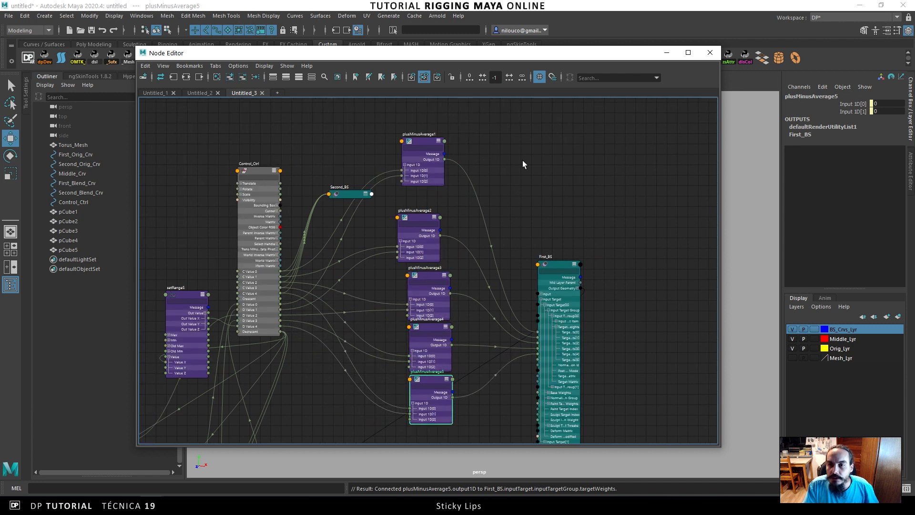
Minimise the Node Editor, select Control_Ctrl and test its Crescent attribute on the curves, returning it to 0.
click(667, 52)
drag(410, 163, 442, 218)
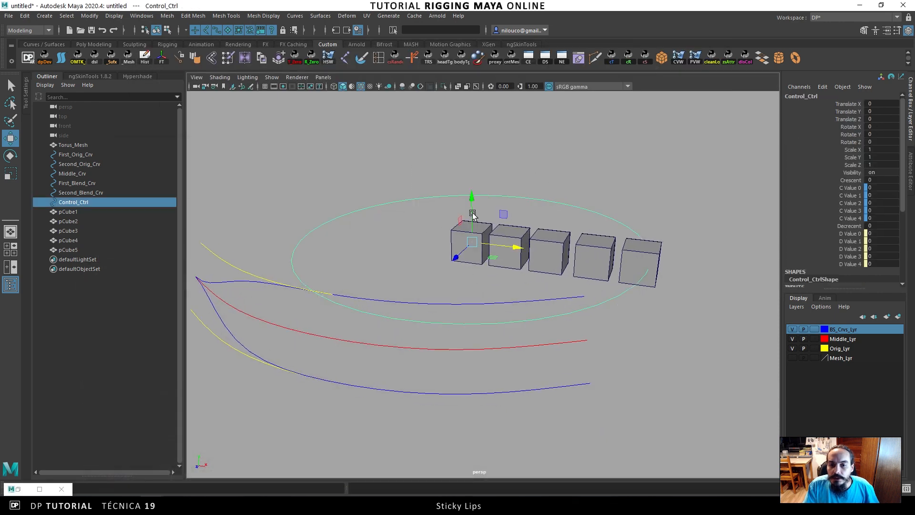
click(849, 179)
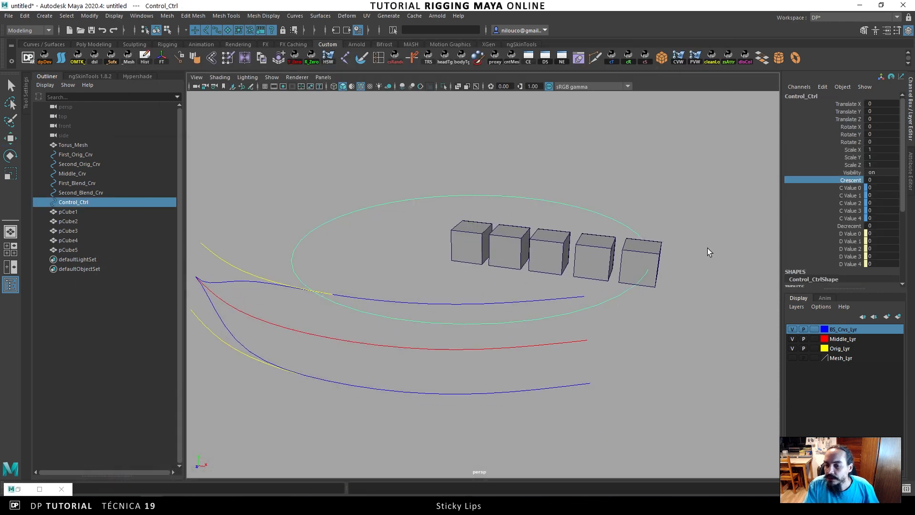
alt+drag(707, 248, 704, 229)
ctrl+middle_drag(602, 248, 625, 296)
alt+right_drag(625, 296, 596, 278)
ctrl+middle_drag(607, 267, 530, 270)
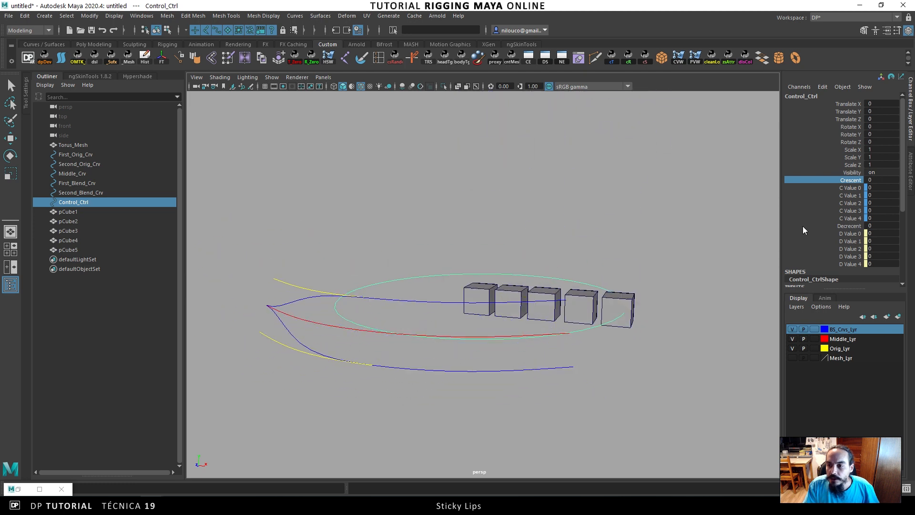
Vary Control_Ctrl's Decrecent value up and down to examine how the upper blend curve follows from different angles.
click(844, 225)
mouse_move(636, 251)
ctrl+middle_down()
mouse_move(698, 251)
mouse_move(647, 259)
ctrl+middle_up()
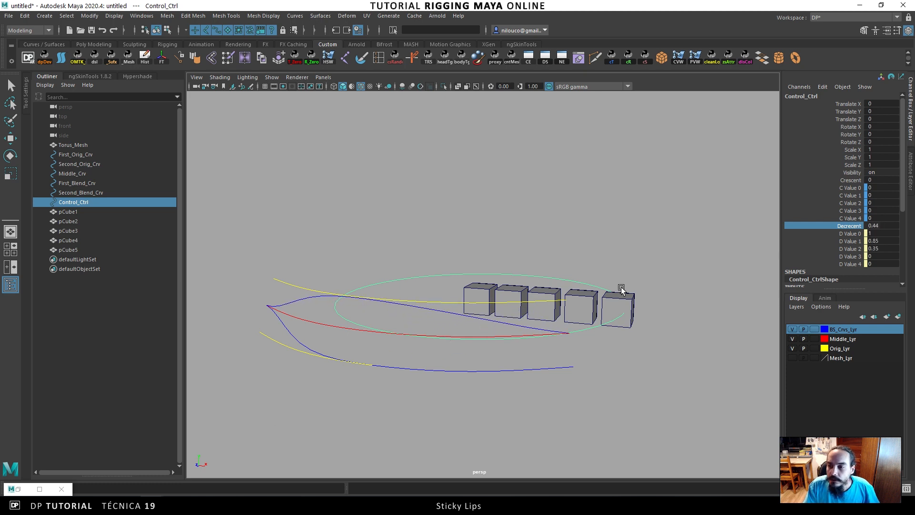
alt+drag(529, 330, 569, 291)
ctrl+middle_drag(569, 291, 529, 302)
alt+drag(529, 302, 496, 310)
mouse_move(496, 310)
ctrl+middle_down()
mouse_move(527, 298)
mouse_move(448, 307)
mouse_move(501, 297)
ctrl+middle_up()
alt+drag(504, 305, 528, 302)
ctrl+middle_drag(530, 300, 497, 296)
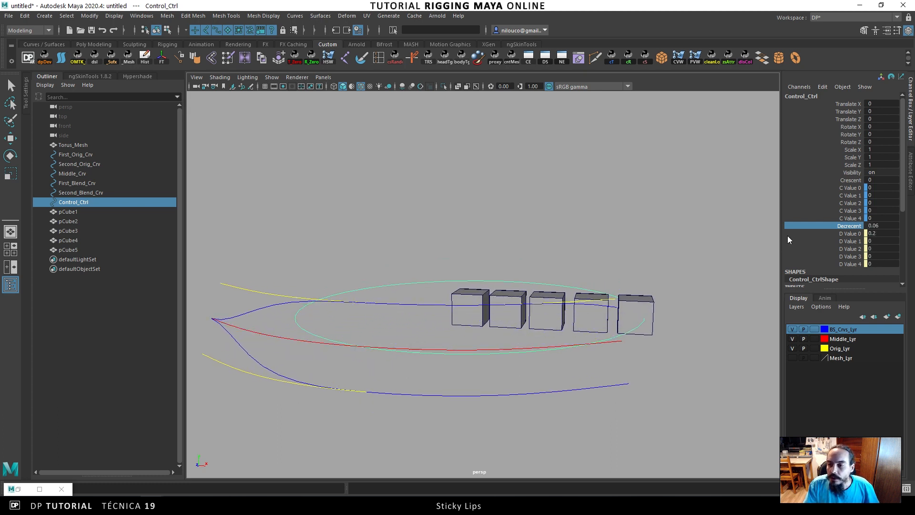
Test Crescent and Decrecent separately once more, returning Crescent to 0 and bringing Decrecent to 0.56.
click(834, 179)
ctrl+middle_drag(583, 251, 547, 265)
click(831, 225)
mouse_move(634, 244)
ctrl+middle_down()
mouse_move(676, 243)
mouse_move(649, 245)
ctrl+middle_up()
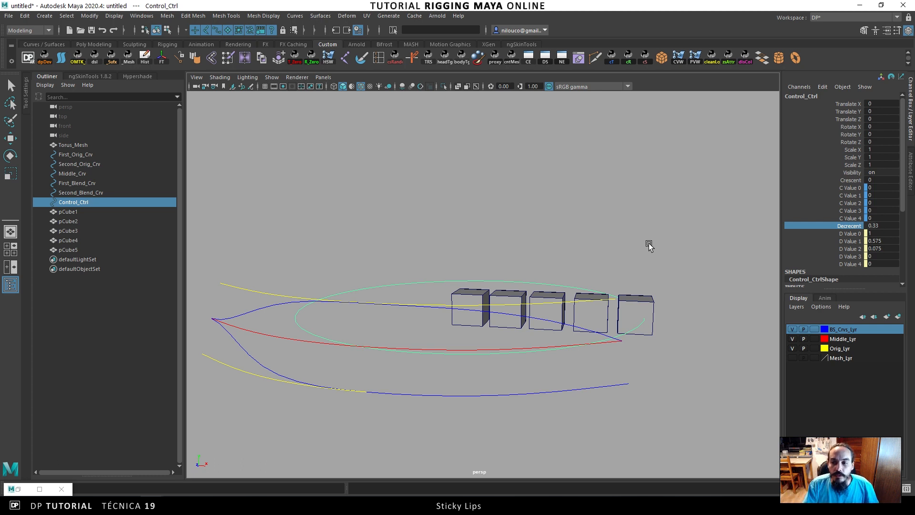
mouse_move(547, 247)
ctrl+middle_down()
mouse_move(597, 244)
mouse_move(524, 250)
mouse_move(580, 243)
mouse_move(533, 248)
mouse_move(553, 243)
ctrl+middle_up()
middle_drag(542, 246, 545, 253)
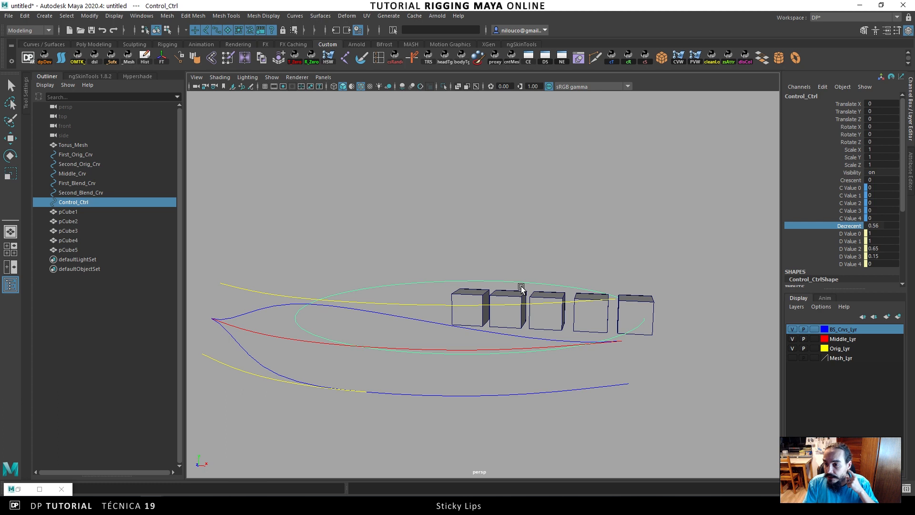
Select Crescent and Decrecent together, reset both to 0 and raise them to 1 to examine the blend curves.
ctrl+click(852, 181)
middle_drag(650, 220, 583, 237)
alt+drag(584, 236, 591, 224)
alt+drag(512, 253, 551, 252)
alt+middle_drag(550, 251, 559, 224)
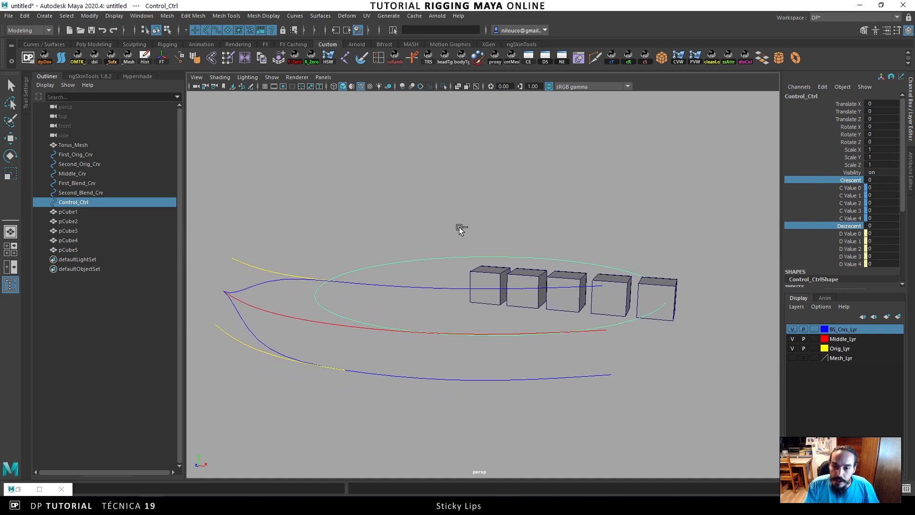
middle_drag(459, 232, 507, 228)
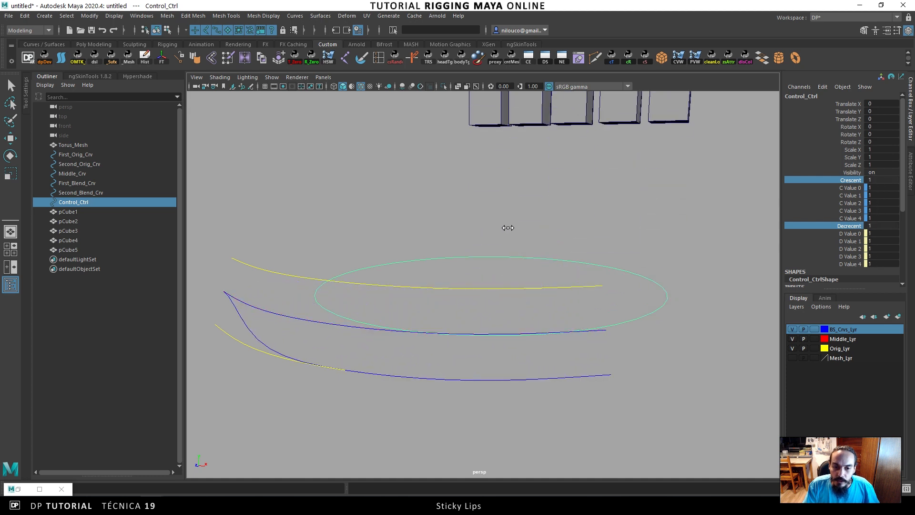
alt+drag(534, 262, 535, 261)
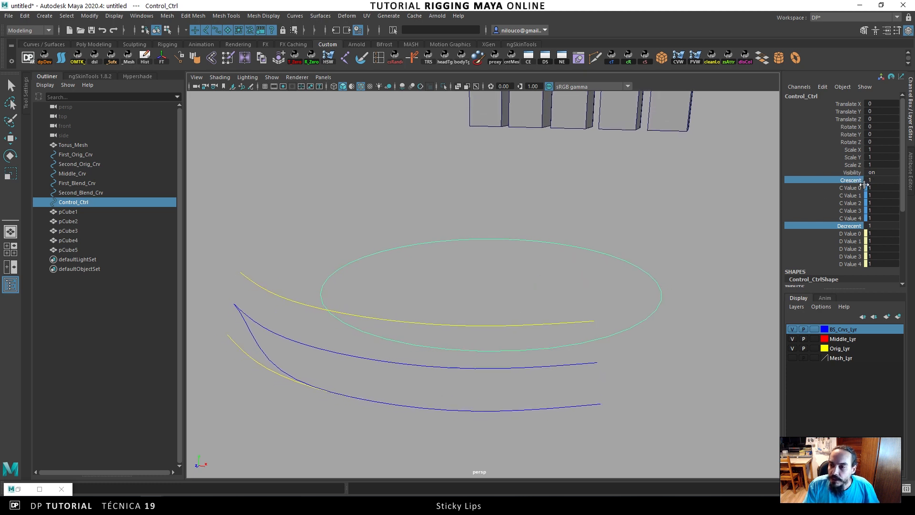
Lower Crescent and Decrecent together to 0 and bring both to 0.07, checking where the blend curves overshoot.
middle_drag(643, 265, 622, 268)
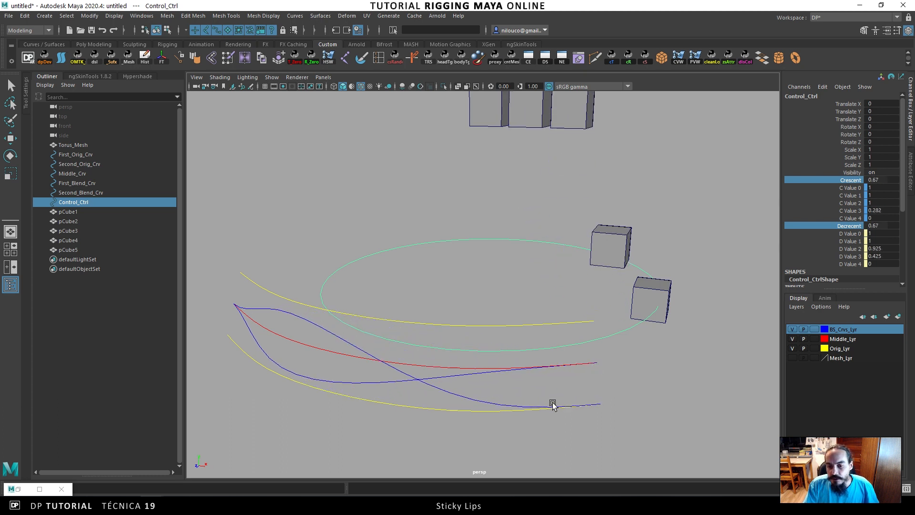
middle_drag(580, 316, 583, 286)
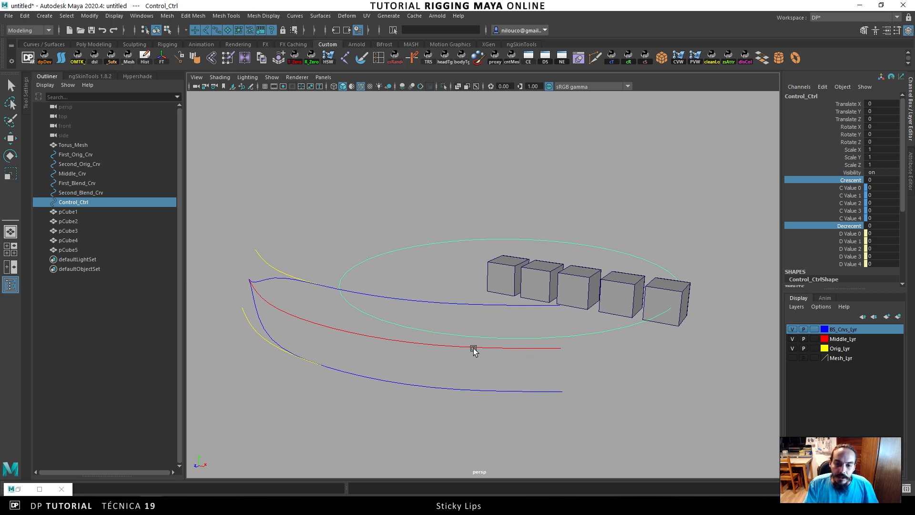
middle_drag(530, 339, 502, 346)
alt+drag(402, 306, 447, 272)
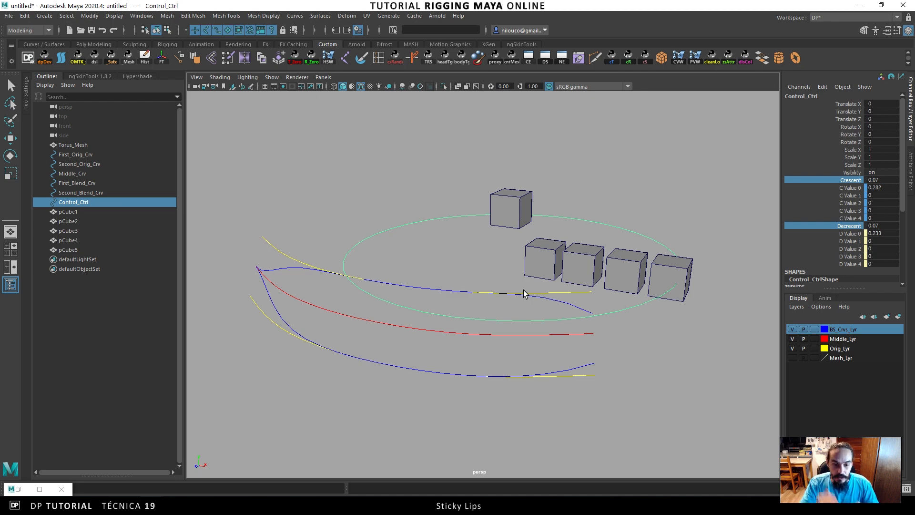
Restore the Node Editor, move First_BS further from the plusMinusAverage nodes and widen it until its Target Weights names are readable.
click(18, 488)
click(550, 265)
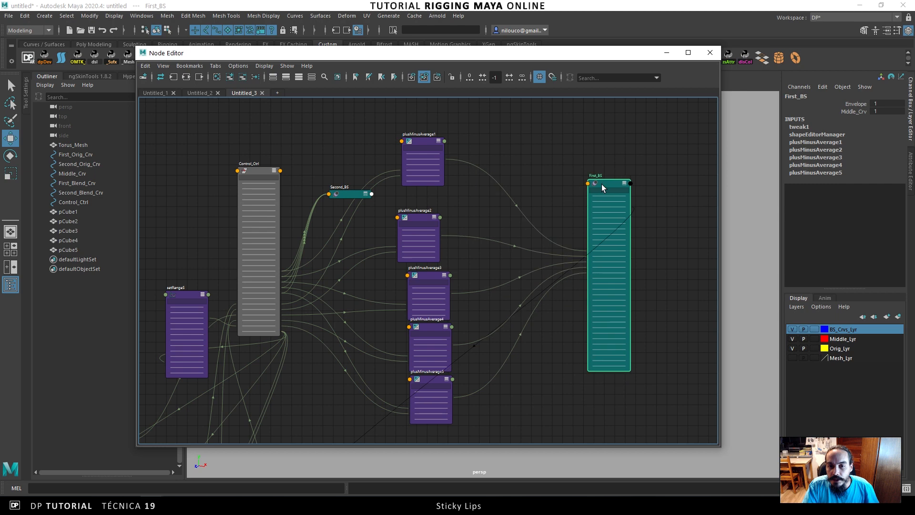
scroll(487, 253, up, 5)
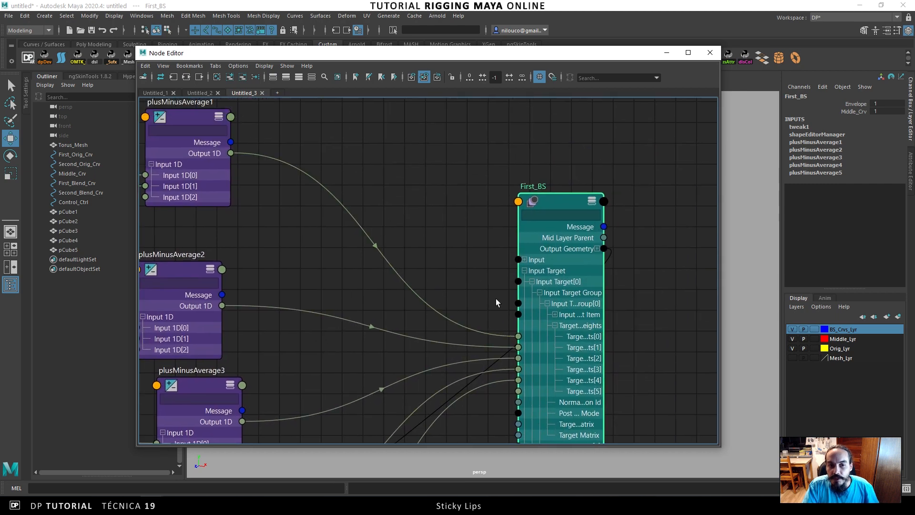
drag(570, 197, 615, 126)
alt+middle_drag(357, 176, 412, 213)
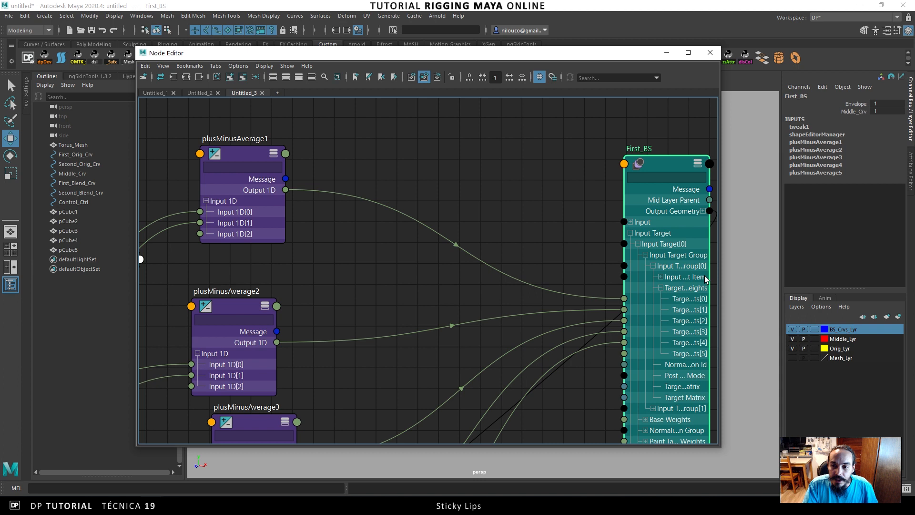
drag(709, 279, 732, 284)
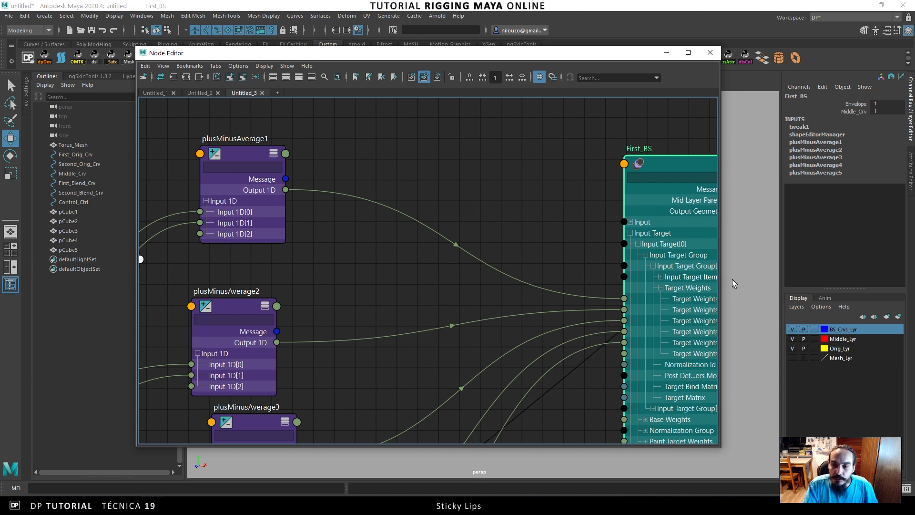
drag(671, 165, 629, 160)
Create a clamp node, place it between plusMinusAverage1 and First_BS and show its full attribute list.
click(393, 165)
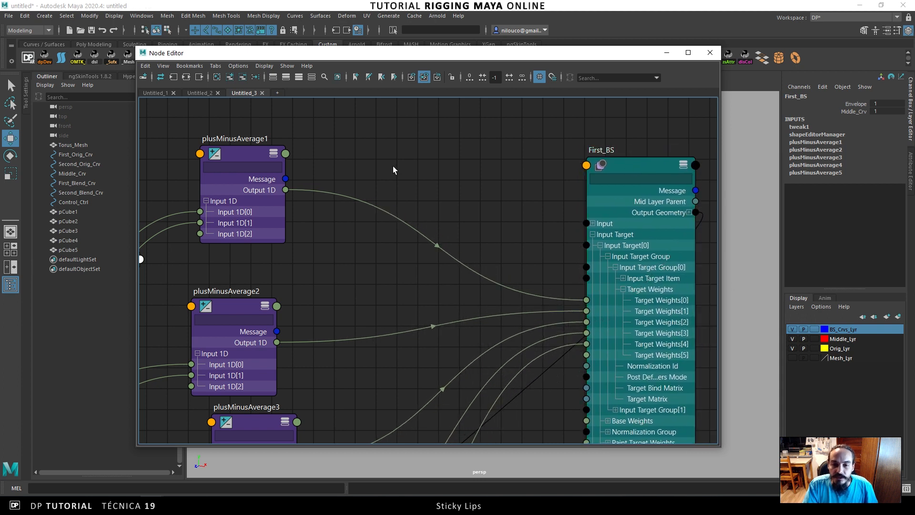
key(Tab)
text(clam)
key(Return)
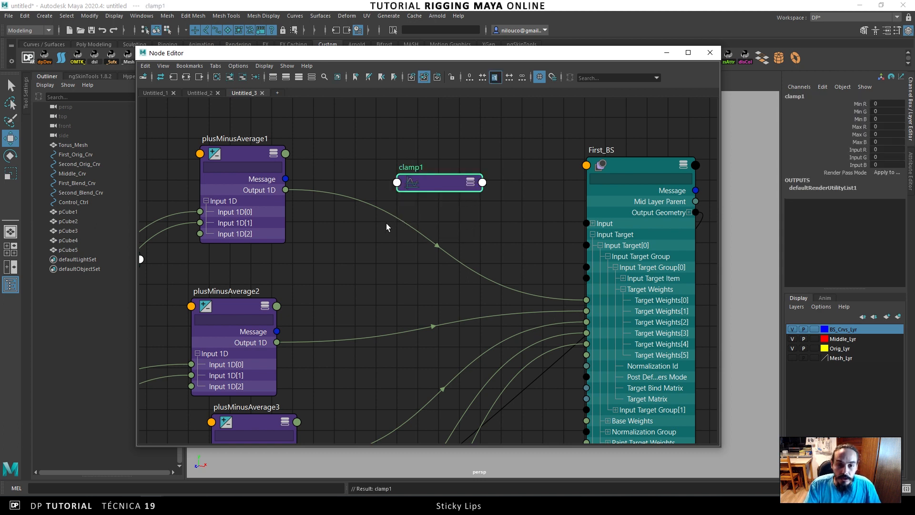
drag(441, 177, 428, 139)
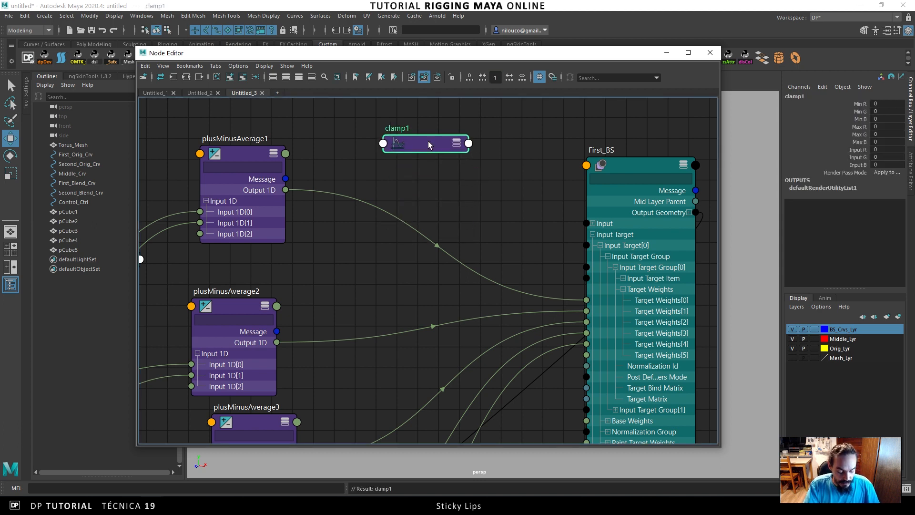
key(3)
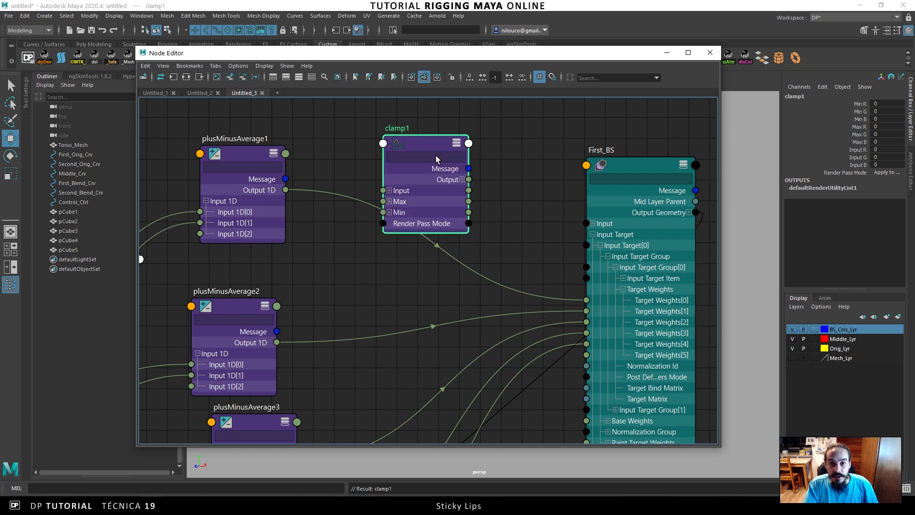
Connect plusMinusAverage1's Output 1D to clamp1's Input R, and clamp1's Output R to First_BS's Target Weights[0].
click(387, 190)
click(368, 242)
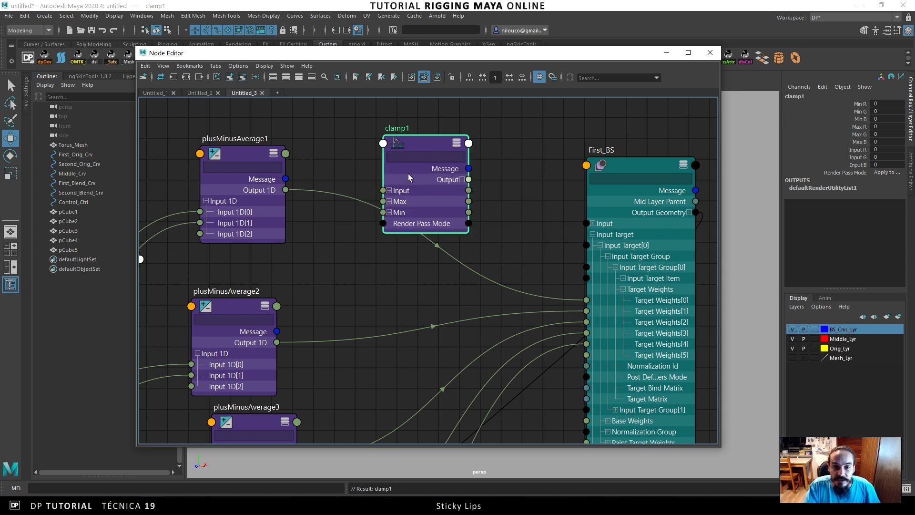
click(390, 190)
drag(286, 189, 383, 201)
drag(421, 140, 461, 117)
click(513, 170)
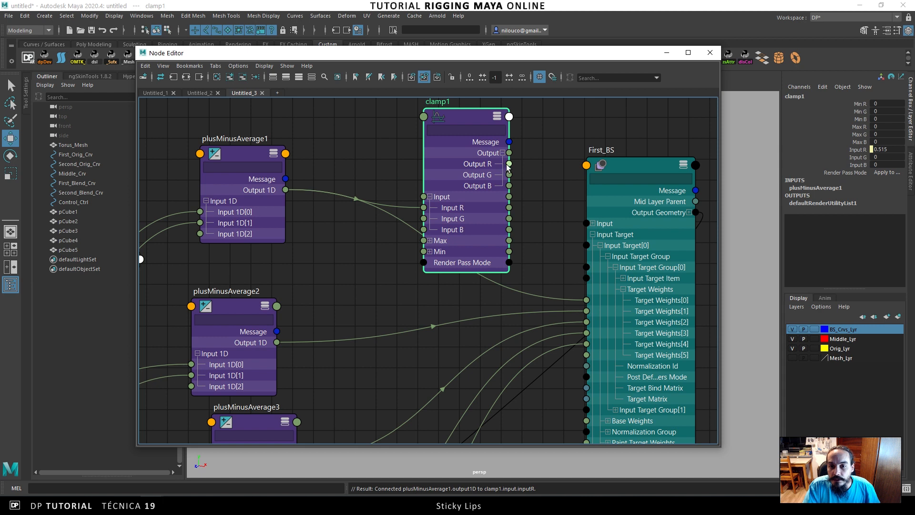
drag(509, 164, 586, 299)
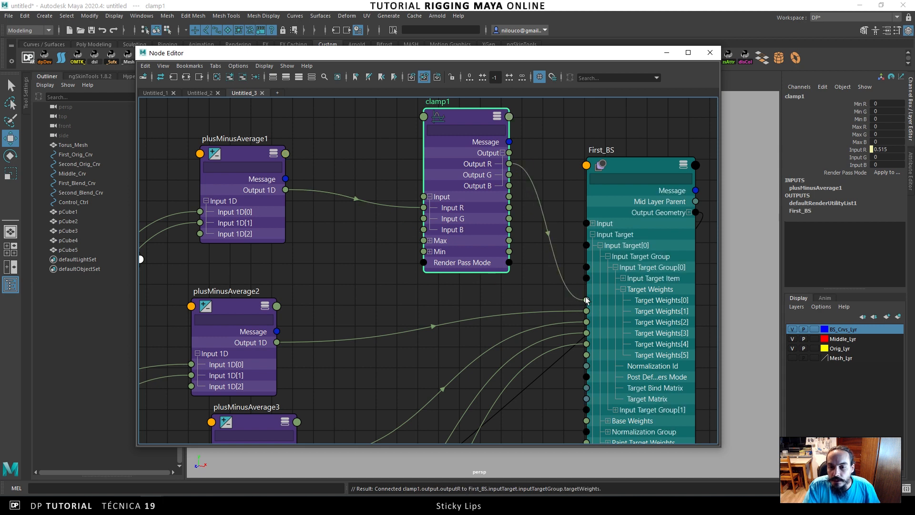
Move clamp1 slightly down and set its Max R to 1.
drag(454, 121, 452, 129)
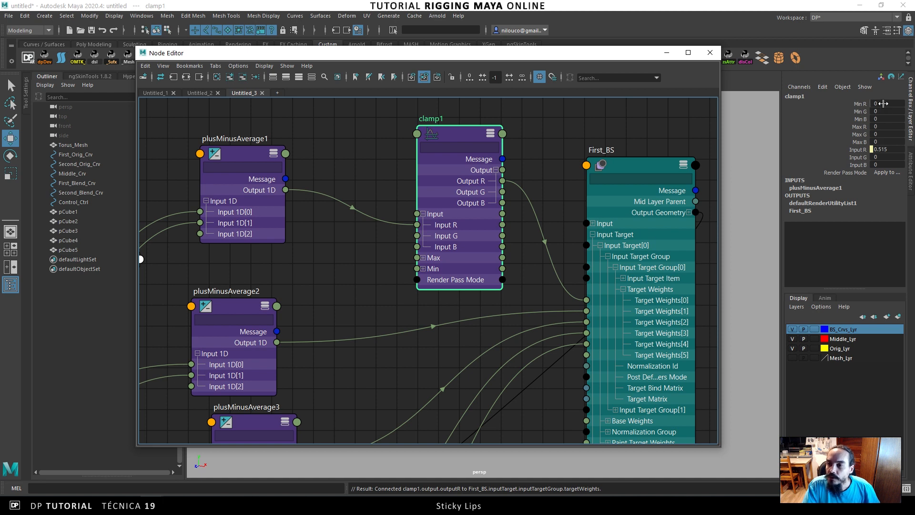
click(882, 126)
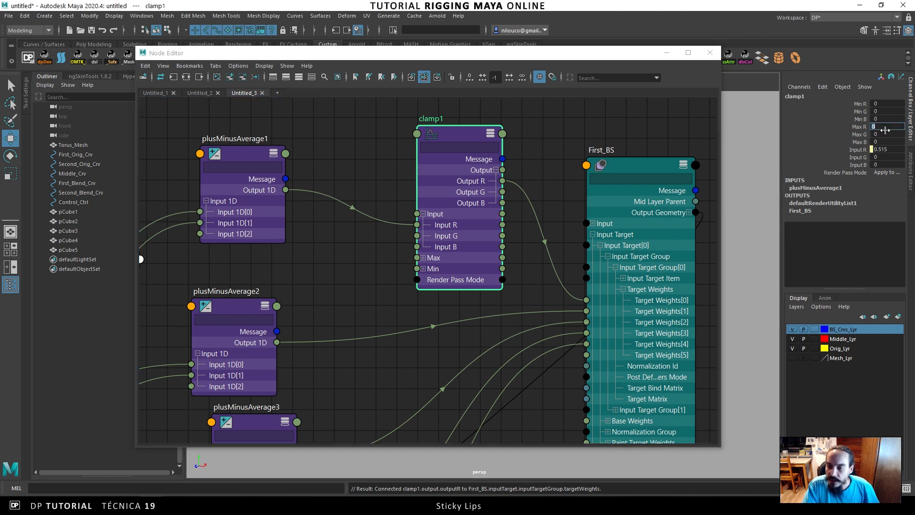
key(Return)
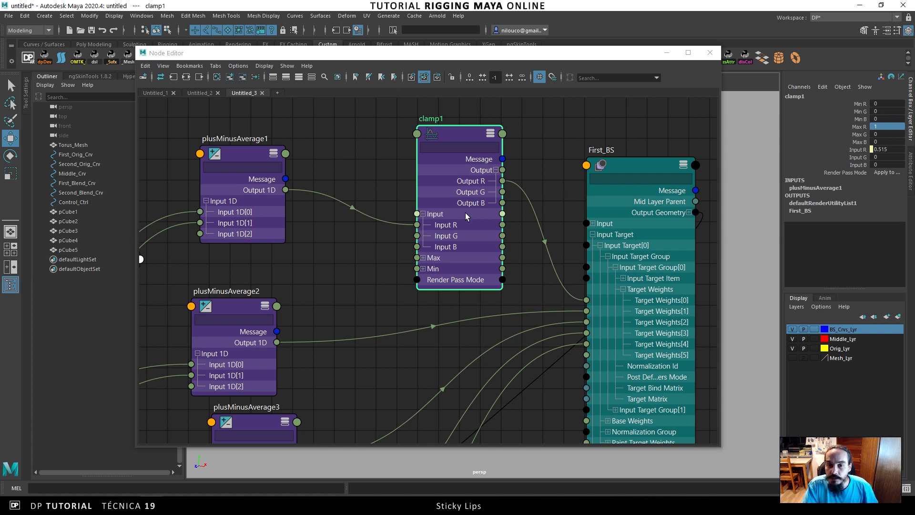
Duplicate clamp1, place the copy below it beside plusMinusAverage2 and show the copy's full attribute list.
alt+middle_drag(466, 216, 454, 199)
key(ctrl+d)
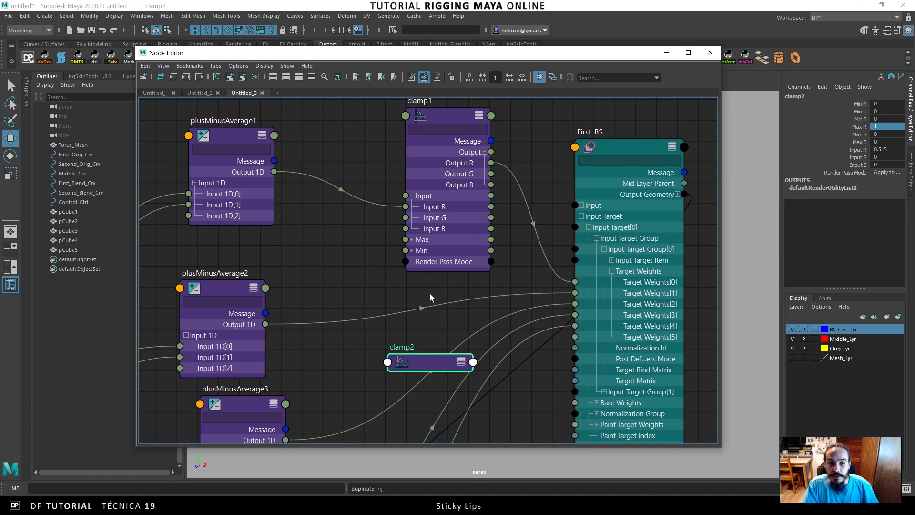
drag(424, 364, 419, 308)
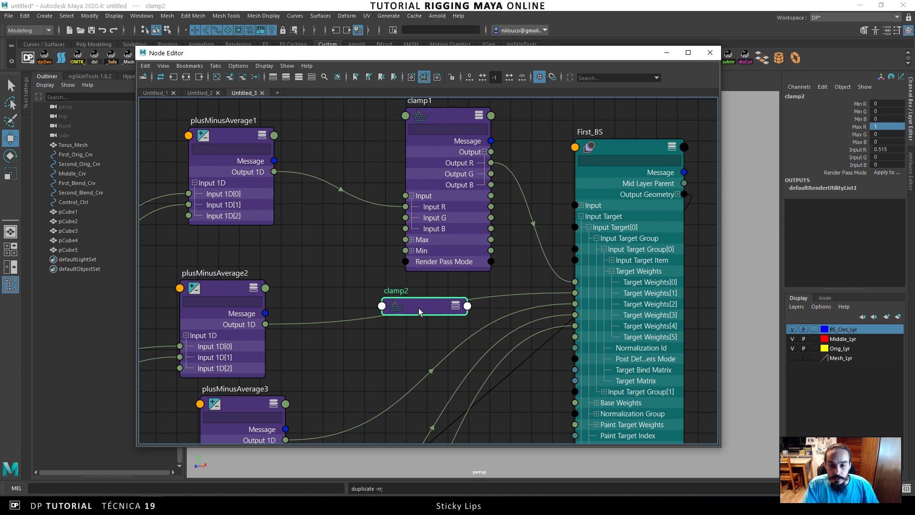
key(2)
key(3)
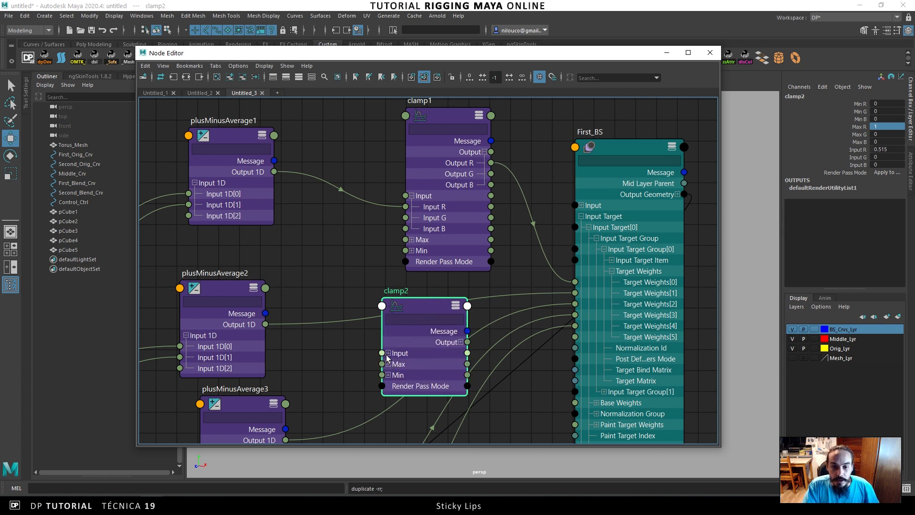
Connect plusMinusAverage2's Output 1D to clamp2's Input R, and clamp2's Output R to First_BS's Target Weights[1].
click(387, 353)
drag(338, 355, 382, 364)
click(461, 342)
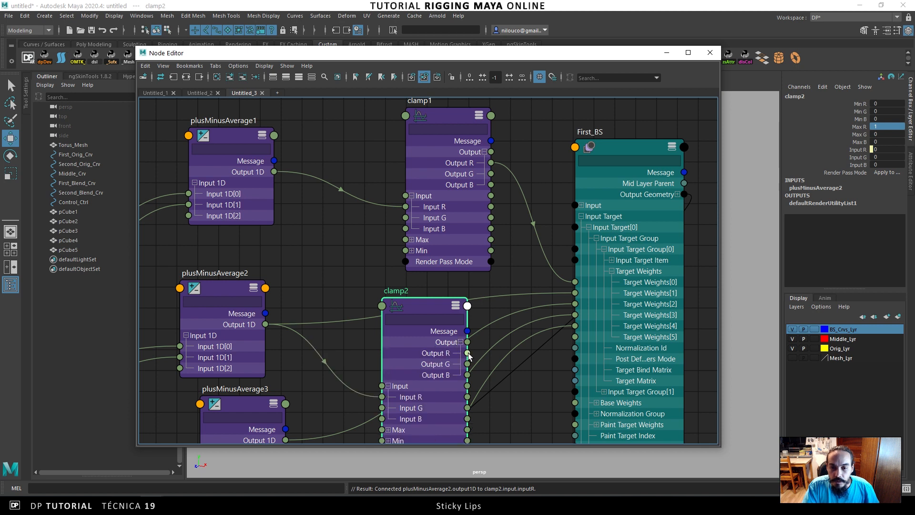
drag(488, 340, 575, 293)
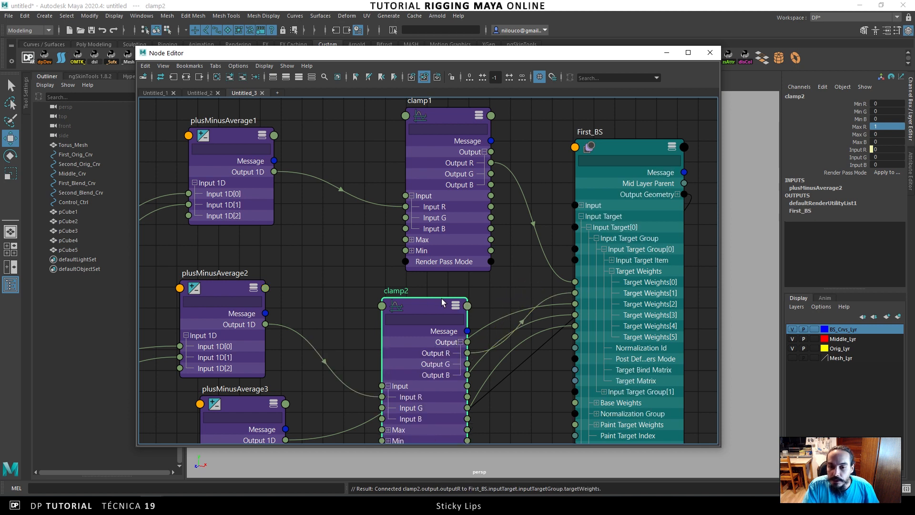
Stack clamp2 over clamp1, duplicate it, and place the copy below with its full attribute list and Input group shown.
drag(414, 304, 406, 131)
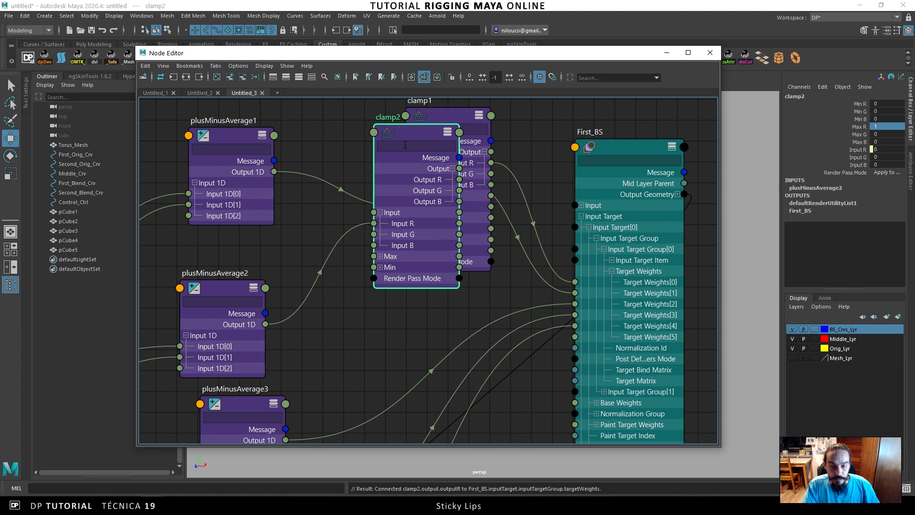
key(ctrl+d)
drag(436, 371, 427, 315)
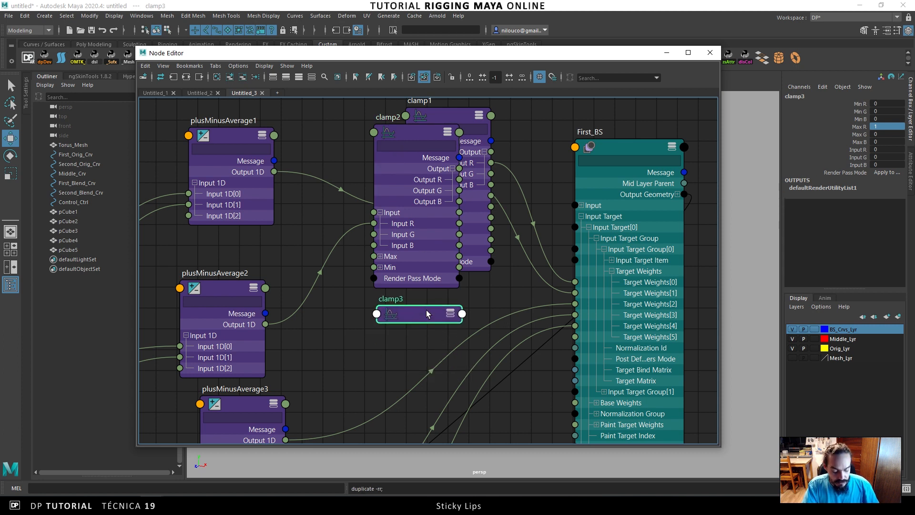
key(3)
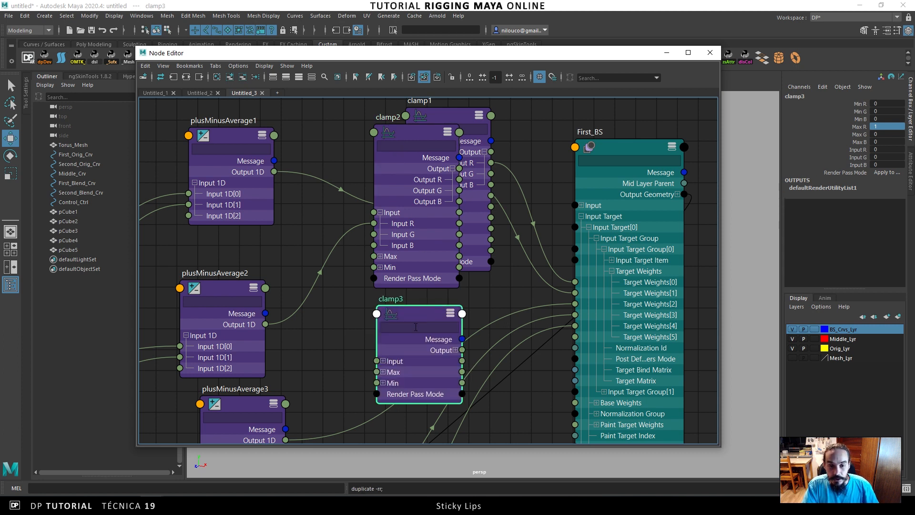
click(382, 362)
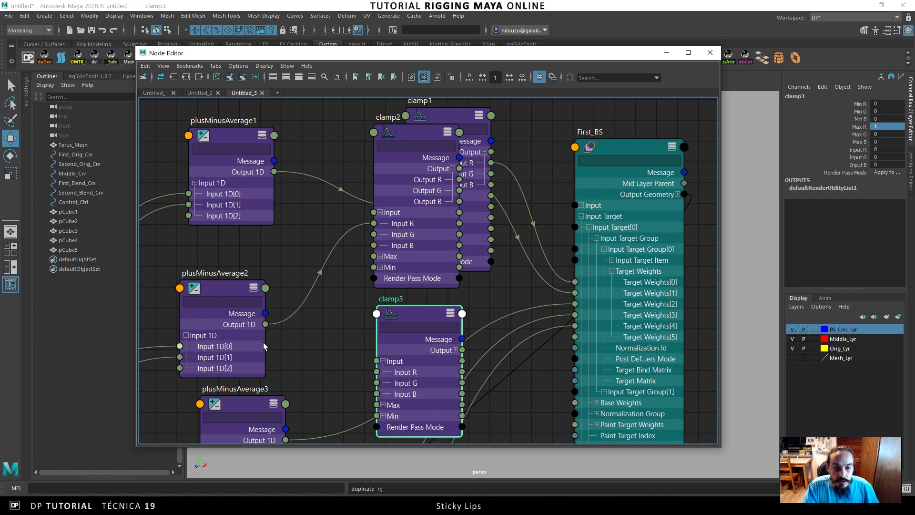
Connect plusMinusAverage3's Output 1D to clamp3's Input R, and clamp3's Output R to First_BS's Target Weights[2].
middle_drag(361, 335, 380, 178)
drag(428, 156, 423, 229)
drag(304, 282, 389, 292)
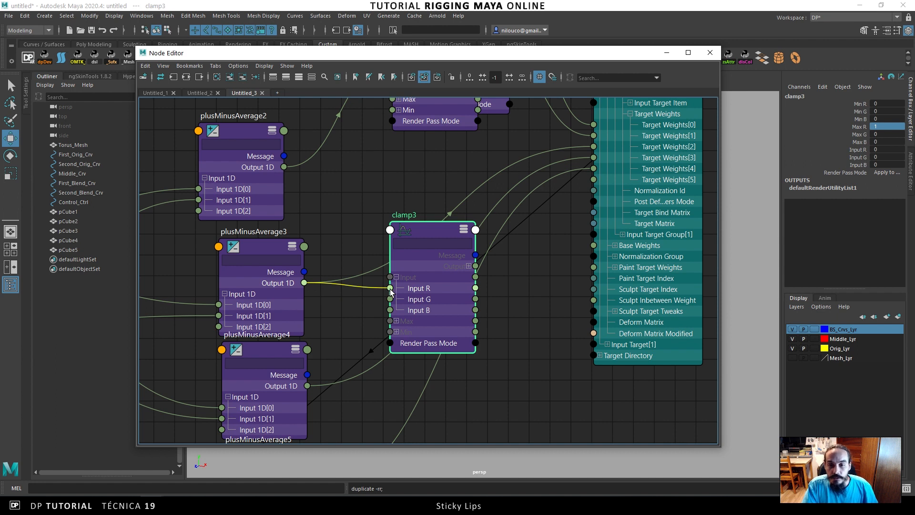
drag(390, 292, 389, 289)
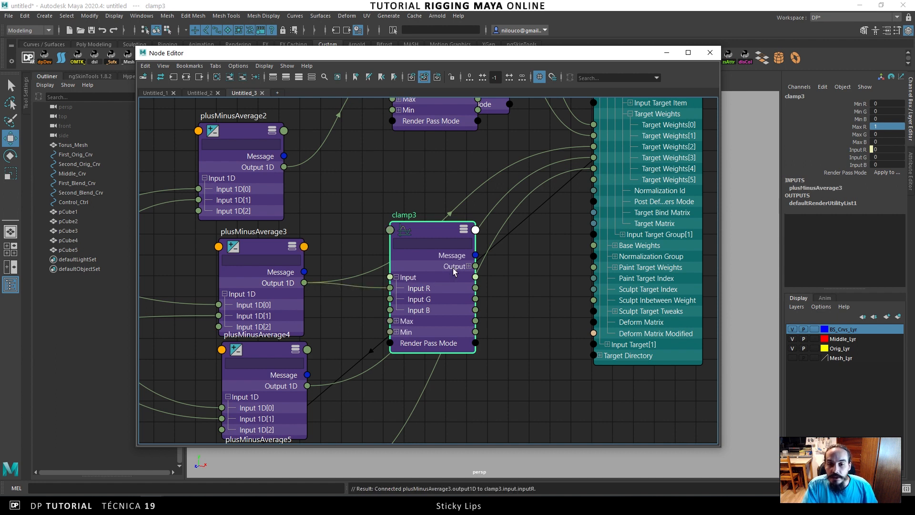
click(469, 266)
drag(445, 228, 473, 248)
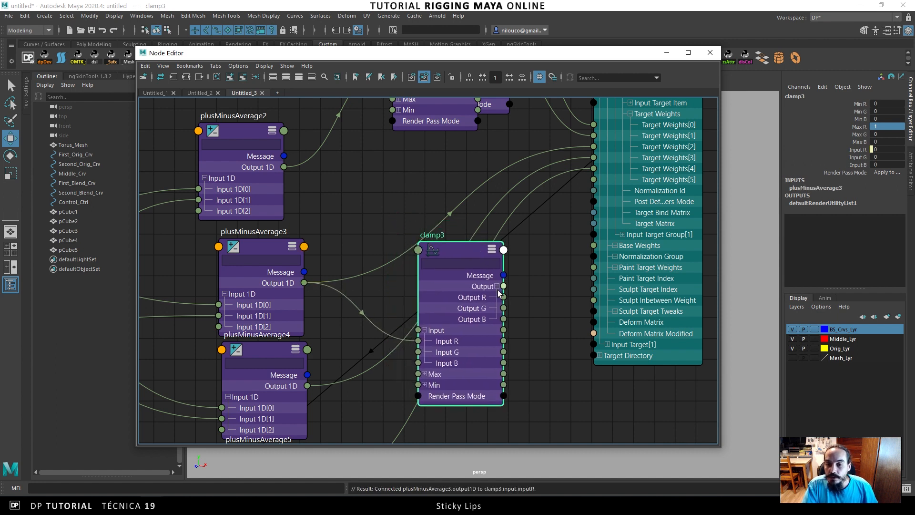
drag(504, 297, 593, 168)
drag(461, 250, 442, 143)
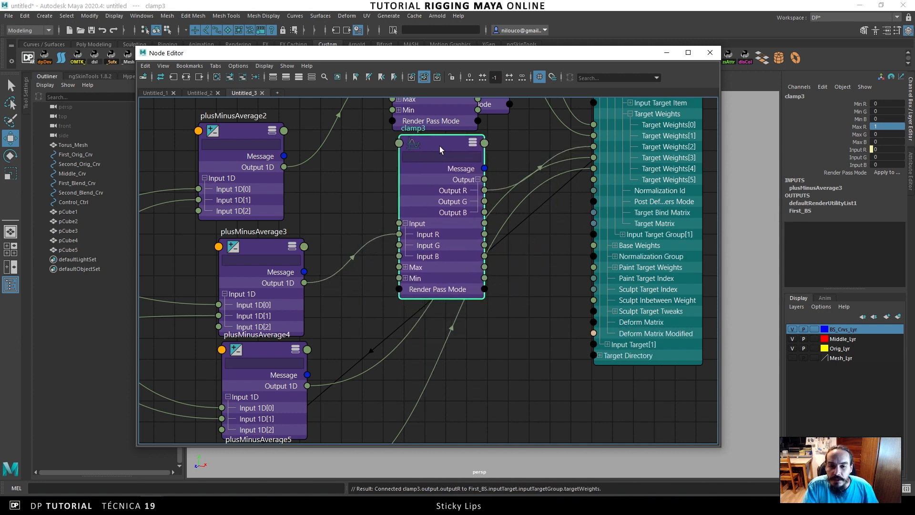
Duplicate clamp3, place the copy below it beside plusMinusAverage4, and show its full attribute list with Input expanded.
key(ctrl+d)
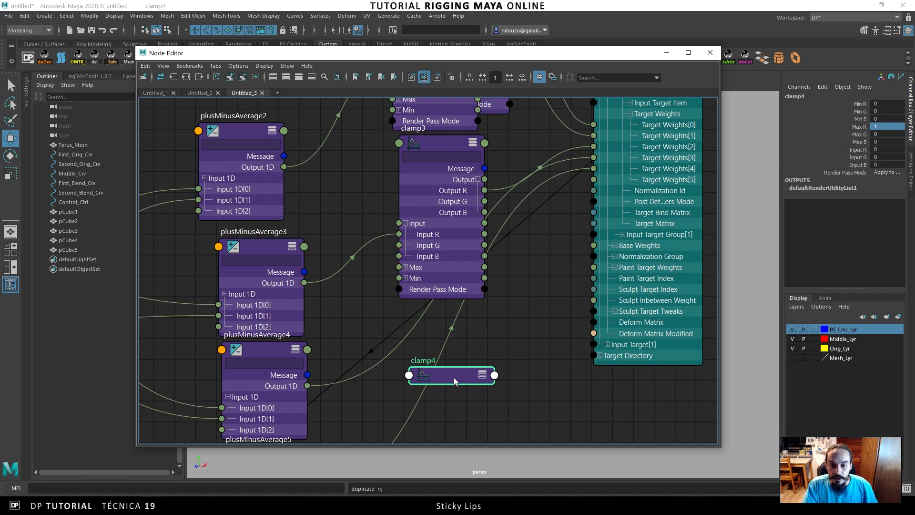
drag(453, 378, 464, 356)
key(3)
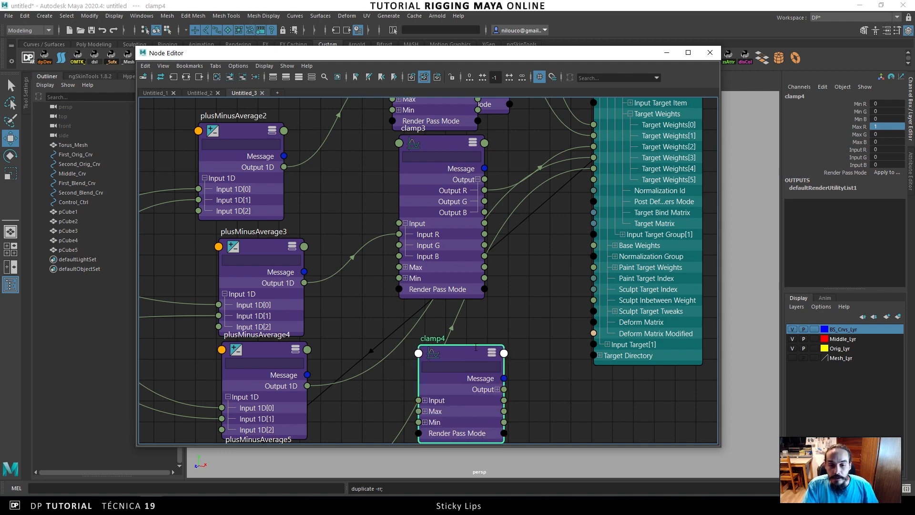
middle_drag(475, 349, 495, 241)
click(444, 292)
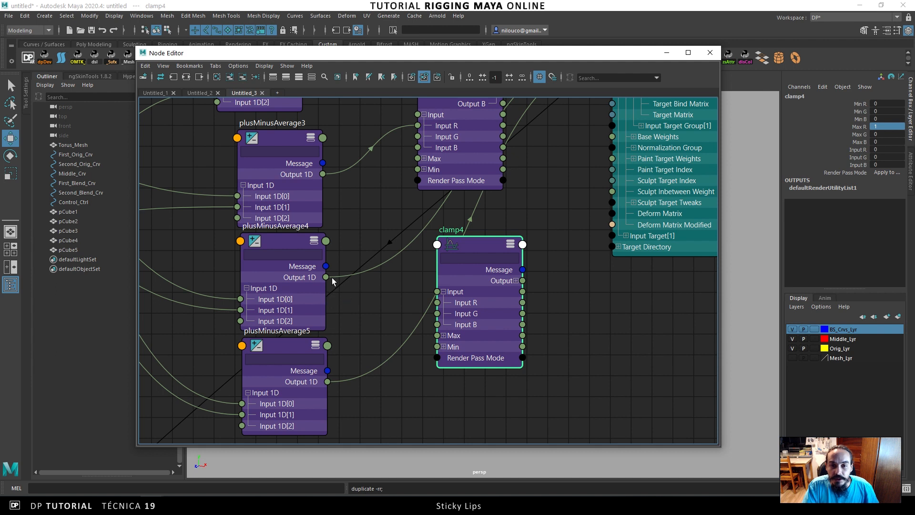
Connect plusMinusAverage4's Output 1D to clamp4's Input R, and clamp4's Output R to First_BS's Target Weights[3].
drag(324, 277, 437, 303)
click(515, 280)
middle_drag(581, 266, 469, 378)
drag(421, 404, 509, 171)
Move First_BS down in the node graph until it sits beside clamp4 and level with plusMinusAverage5.
middle_drag(488, 266, 532, 182)
drag(584, 195, 583, 357)
middle_drag(523, 293, 535, 213)
drag(596, 223, 579, 418)
middle_drag(513, 257, 553, 178)
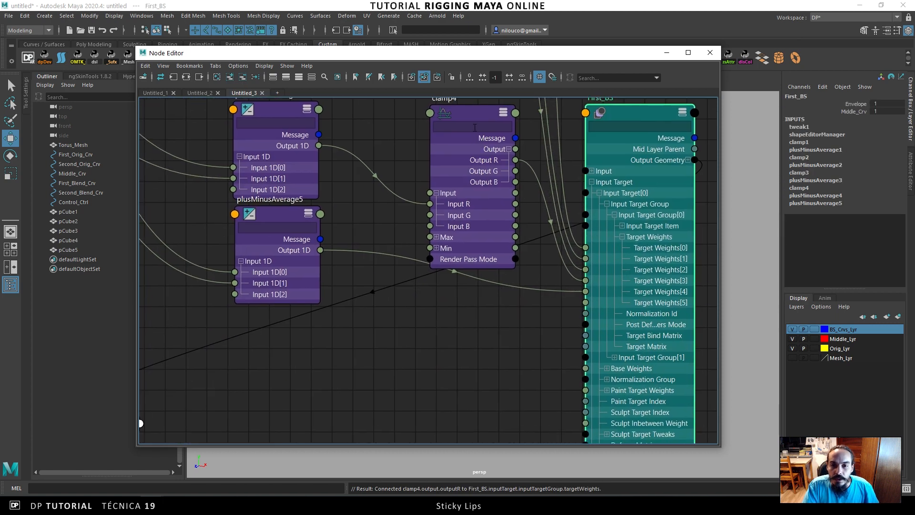
Duplicate clamp4, place the copy below it, and expand the copy's Output and Input groups.
click(468, 114)
key(ctrl+d)
drag(362, 378, 455, 311)
click(486, 310)
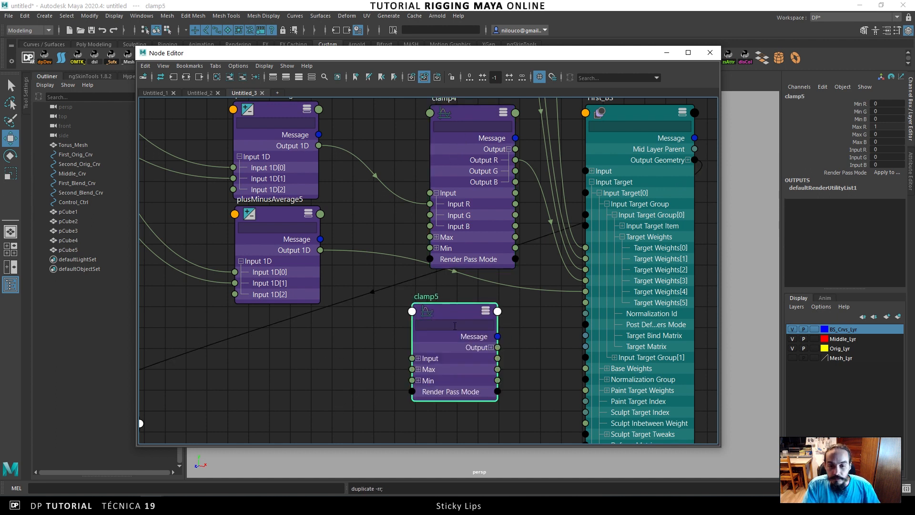
click(490, 346)
click(418, 391)
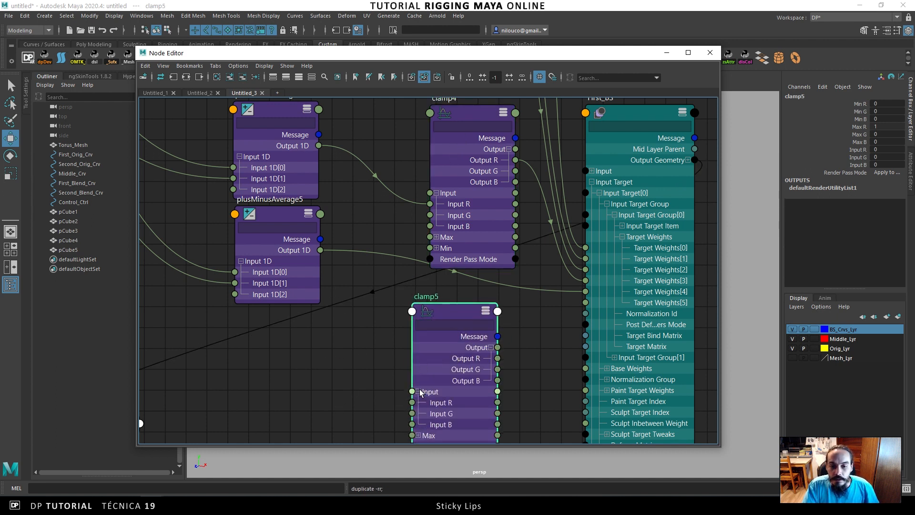
Connect clamp5's Output R to First_BS's Target Weights[4] and plusMinusAverage5's Output 1D to clamp5's Input R, then shift clamp5 closer to plusMinusAverage5.
drag(498, 358, 586, 291)
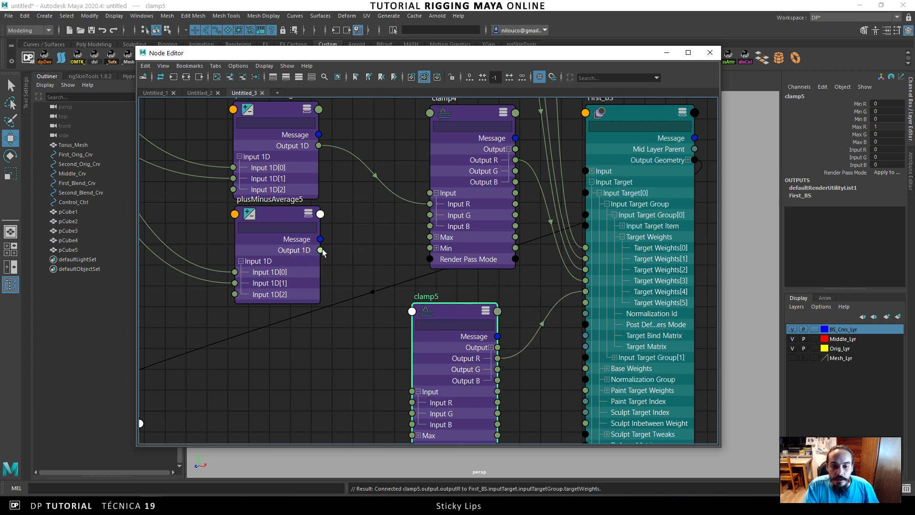
drag(320, 250, 411, 403)
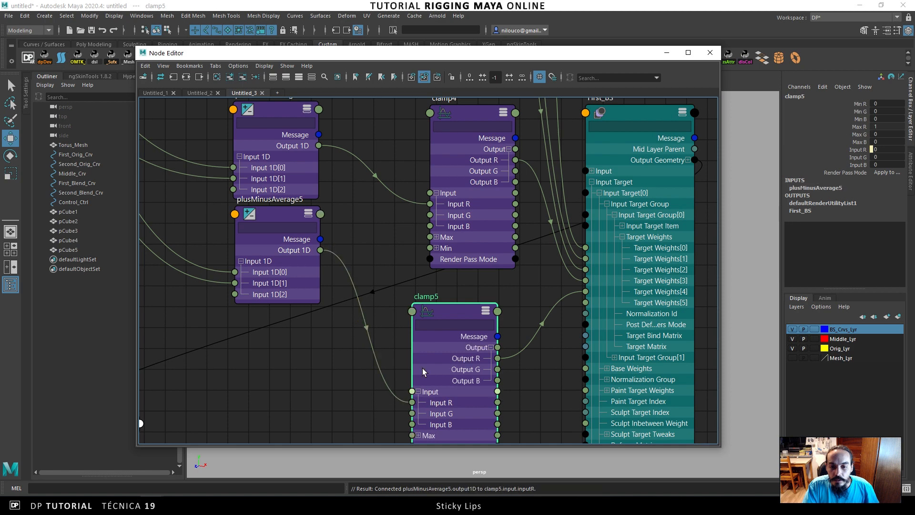
drag(437, 314, 423, 298)
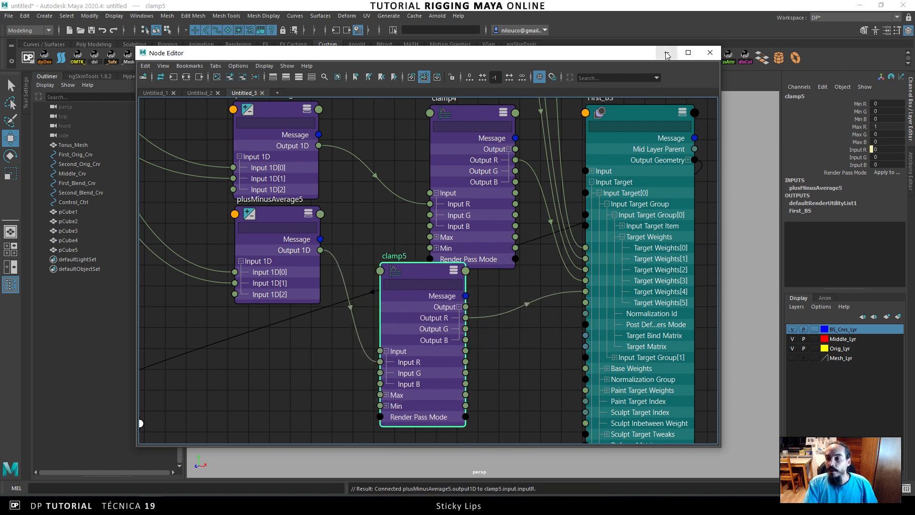
Minimize the Node Editor and raise Control_Ctrl's Crescent to 0.47 to test the lip curves.
click(666, 52)
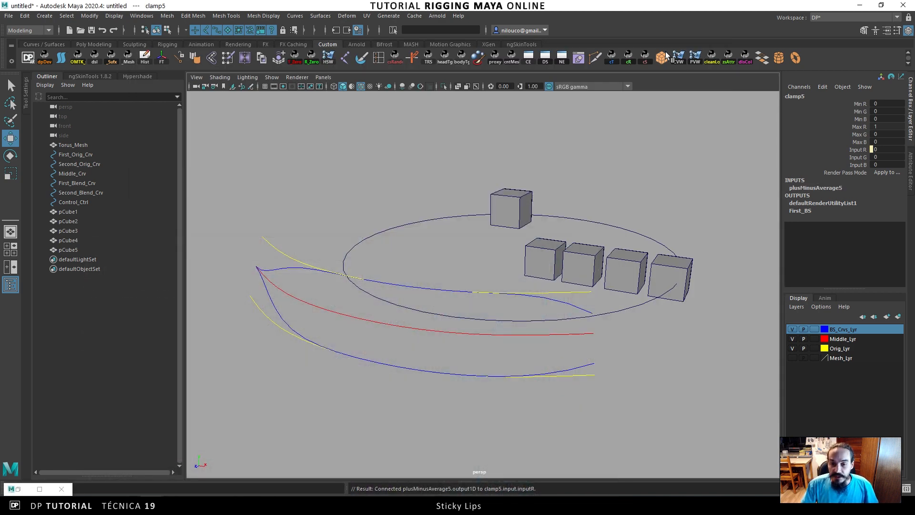
click(627, 306)
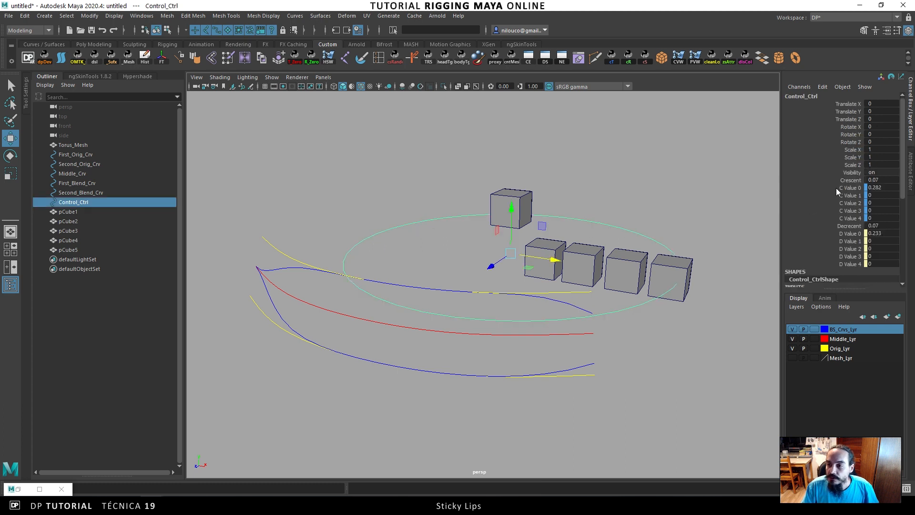
click(843, 179)
middle_drag(533, 261, 553, 262)
Test Control_Ctrl's Decrecent by raising it to 0.55 and lowering it to 0 while viewing the lip curves.
click(849, 225)
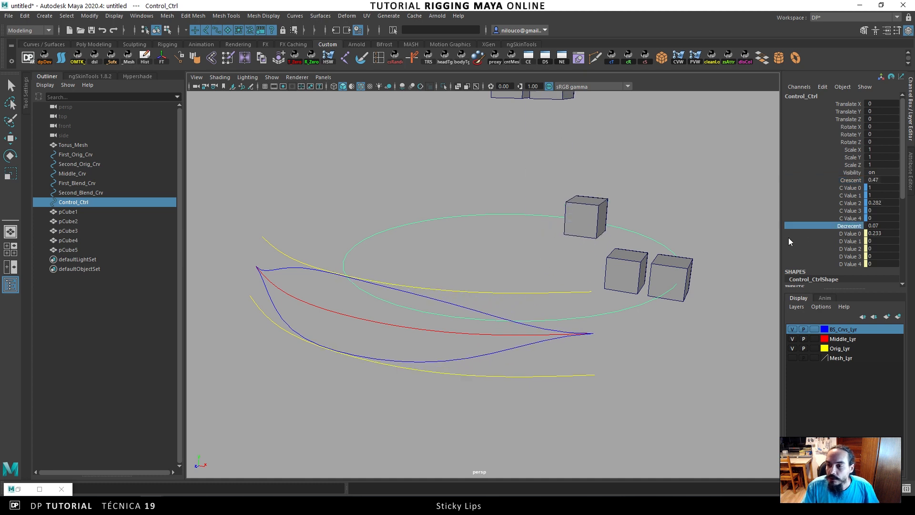
mouse_move(614, 245)
middle_down()
mouse_move(664, 245)
mouse_move(585, 250)
mouse_move(627, 248)
middle_up()
alt+drag(559, 292, 595, 266)
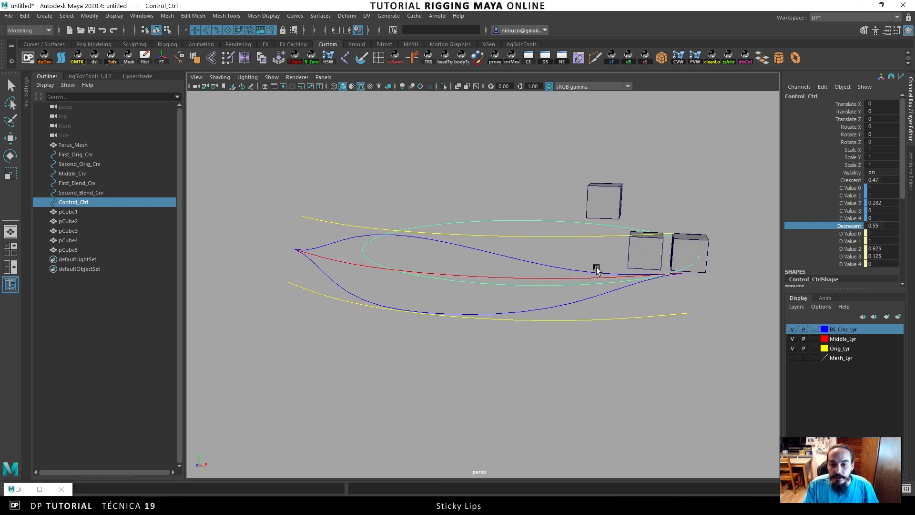
mouse_move(487, 259)
middle_down()
mouse_move(517, 270)
mouse_move(564, 266)
mouse_move(500, 268)
middle_up()
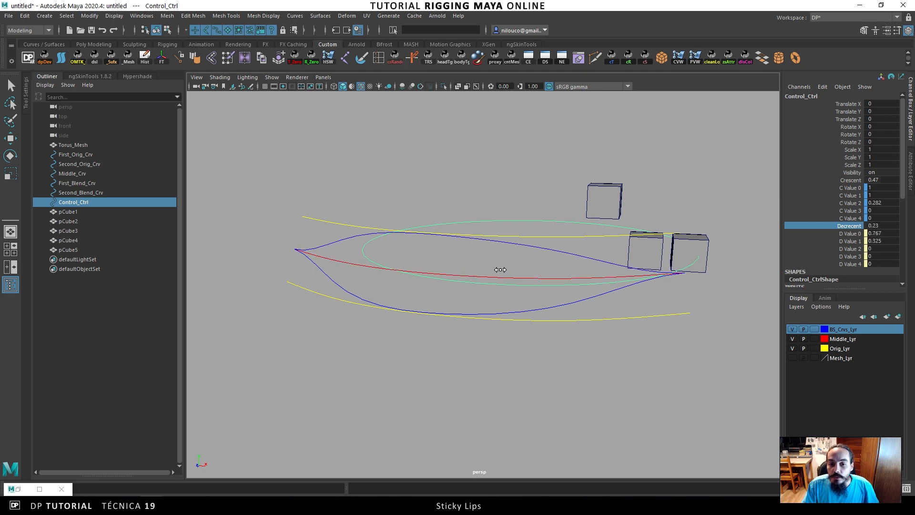
alt+drag(498, 276, 540, 272)
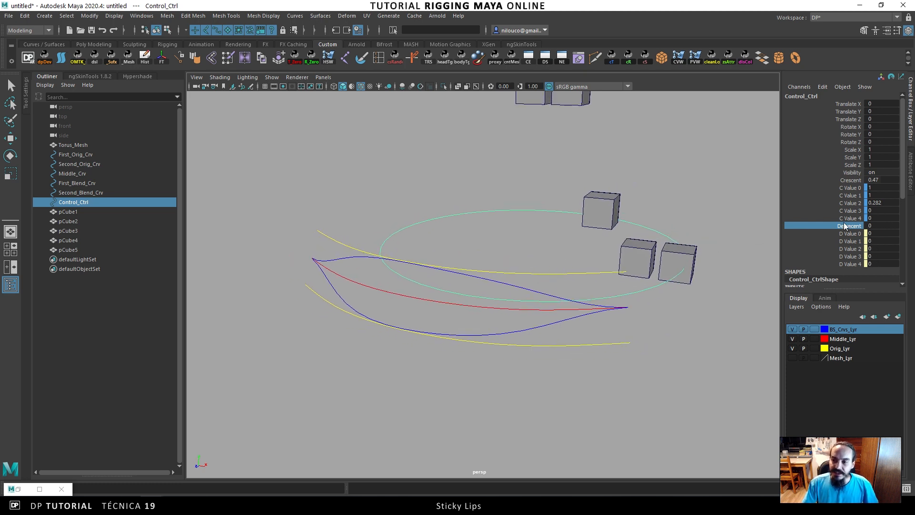
Examine Control_Ctrl's C and D Values in opposite pairs, from C Value 0 with D Value 4 to C Value 4 with D Value 0.
click(854, 249)
click(852, 257)
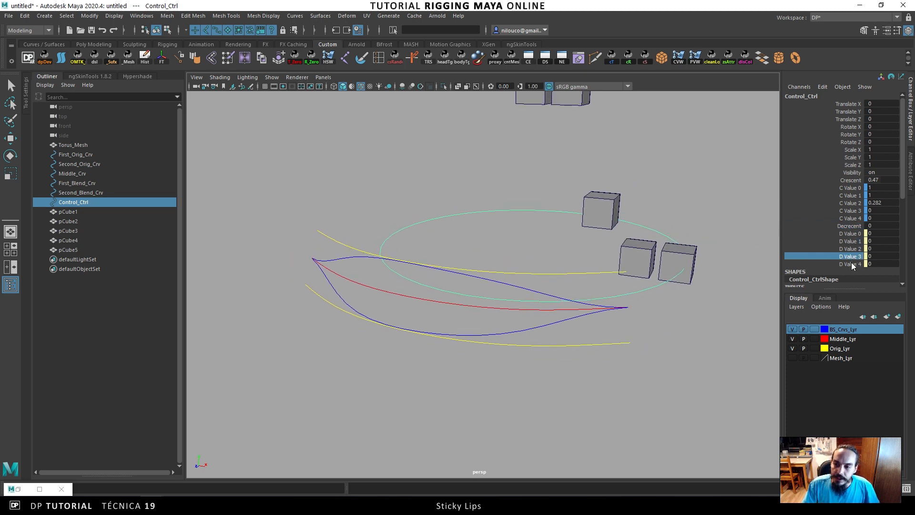
click(852, 263)
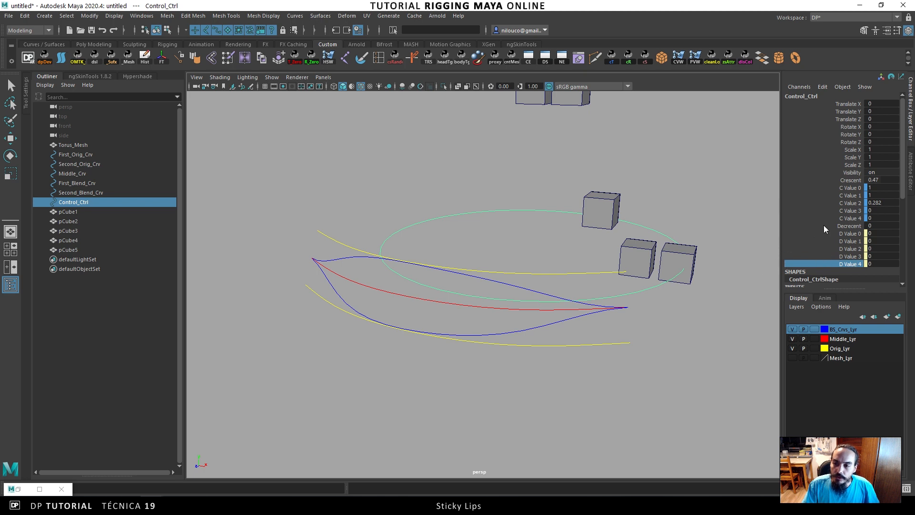
click(852, 217)
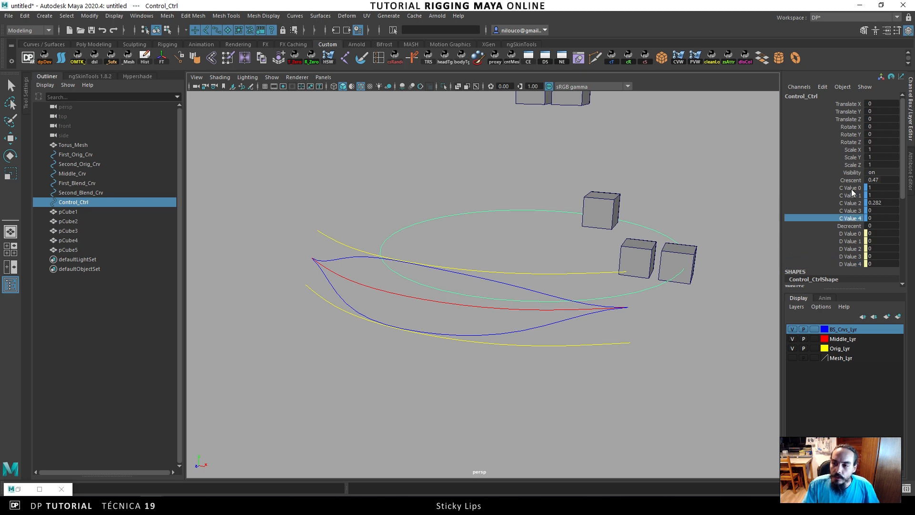
click(851, 187)
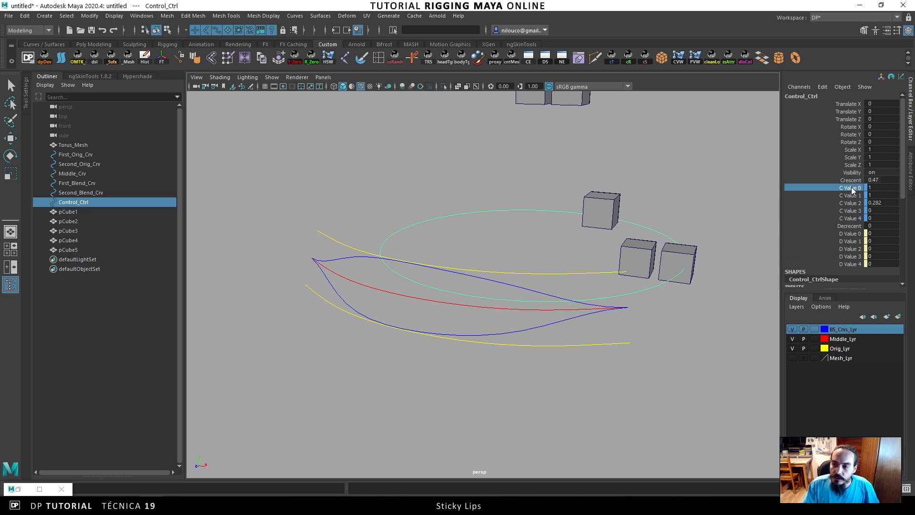
click(850, 264)
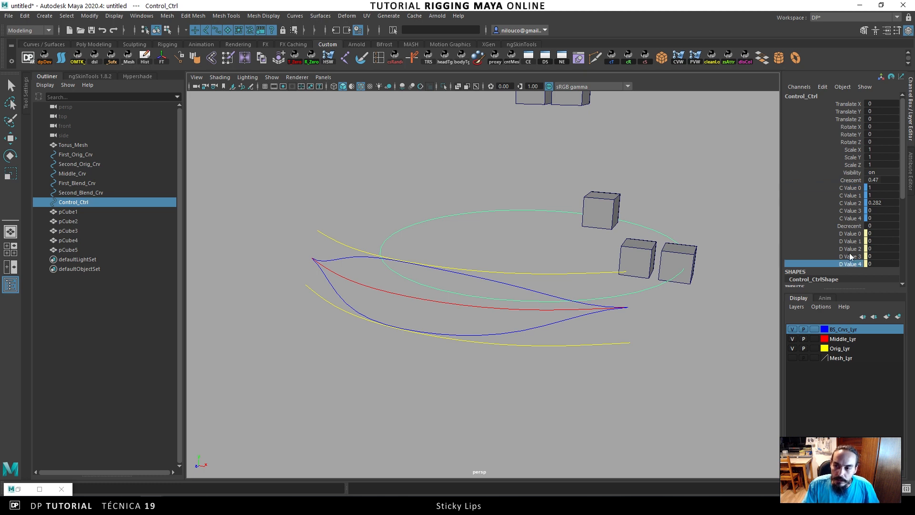
click(849, 194)
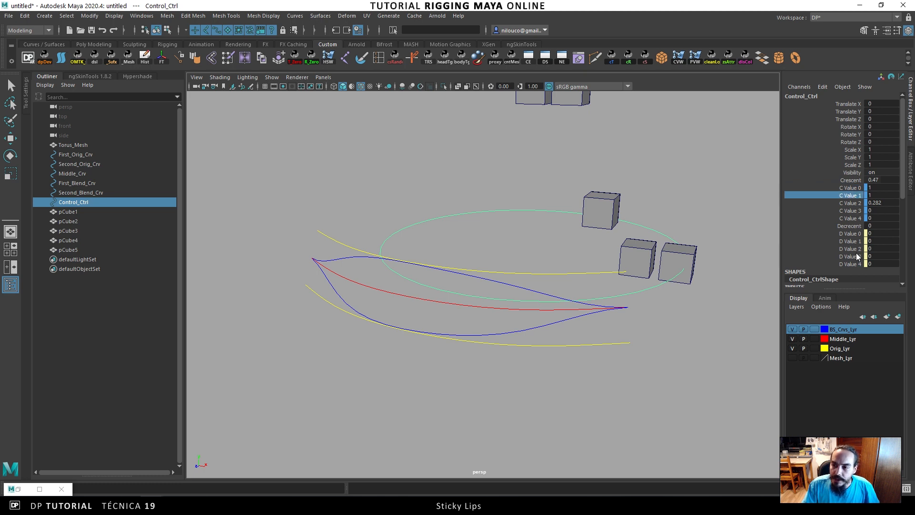
click(858, 256)
click(858, 203)
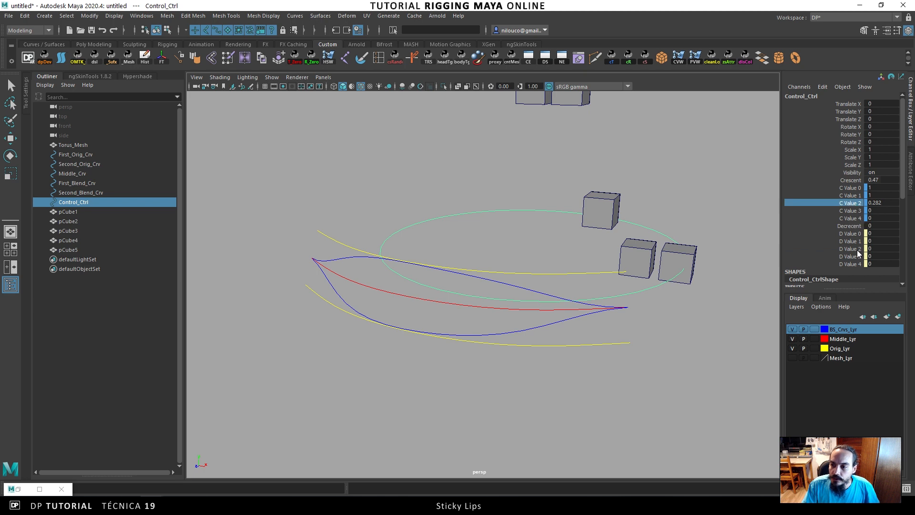
click(857, 249)
click(850, 211)
click(851, 241)
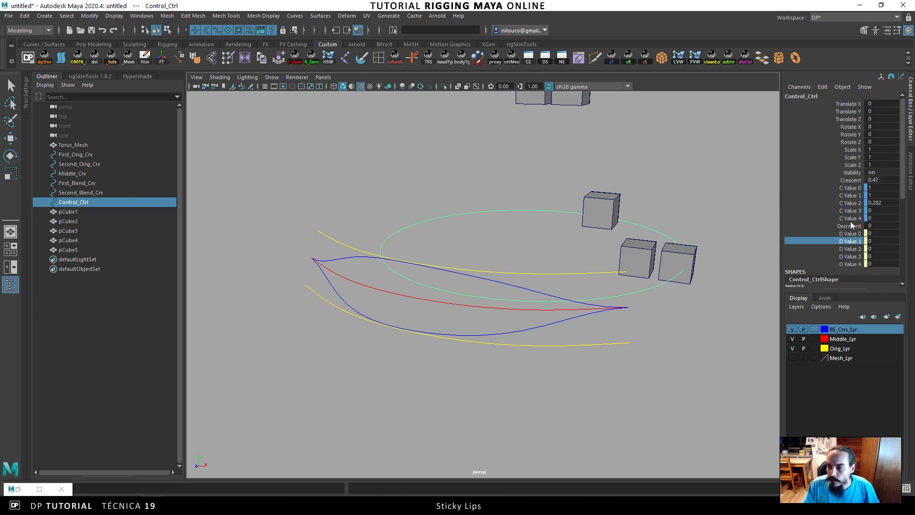
click(852, 218)
click(851, 233)
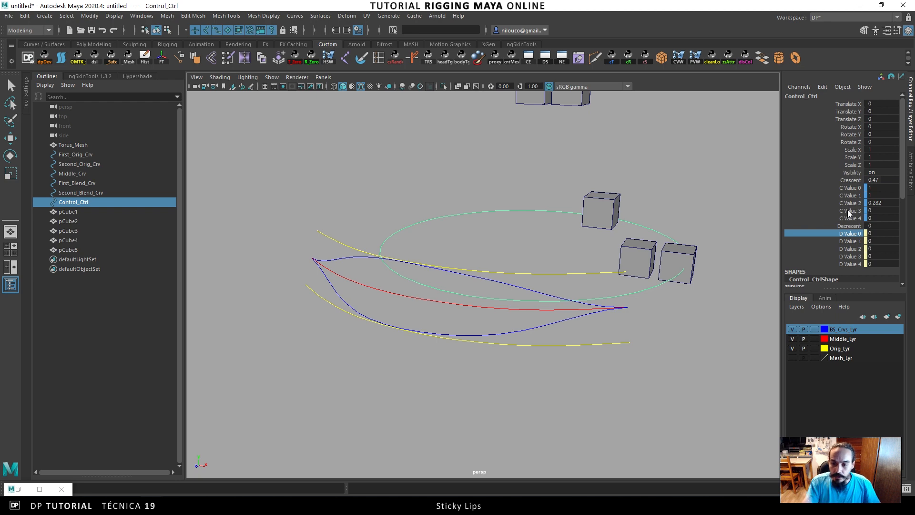
Switch to Photos to review the Zipper_Test_01.gif lip reference, and return to the lip curves in Maya.
click(683, 505)
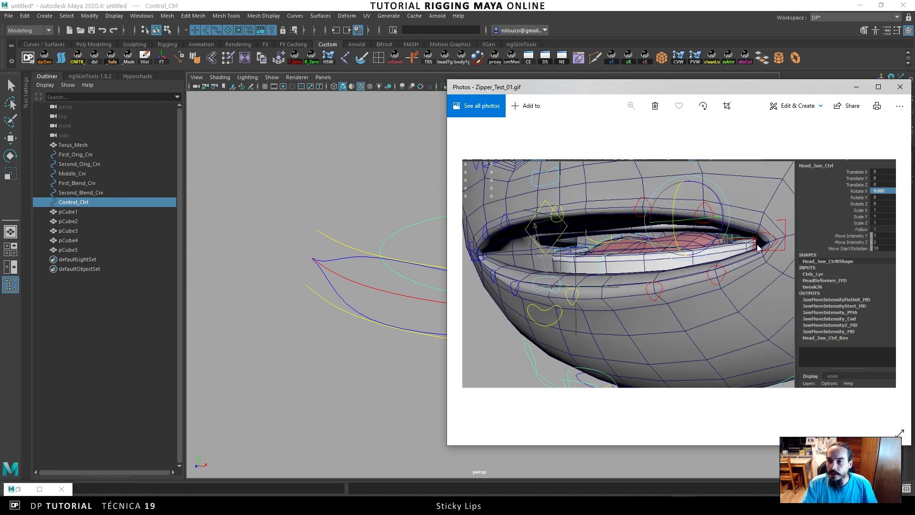
click(853, 87)
alt+drag(515, 239, 492, 245)
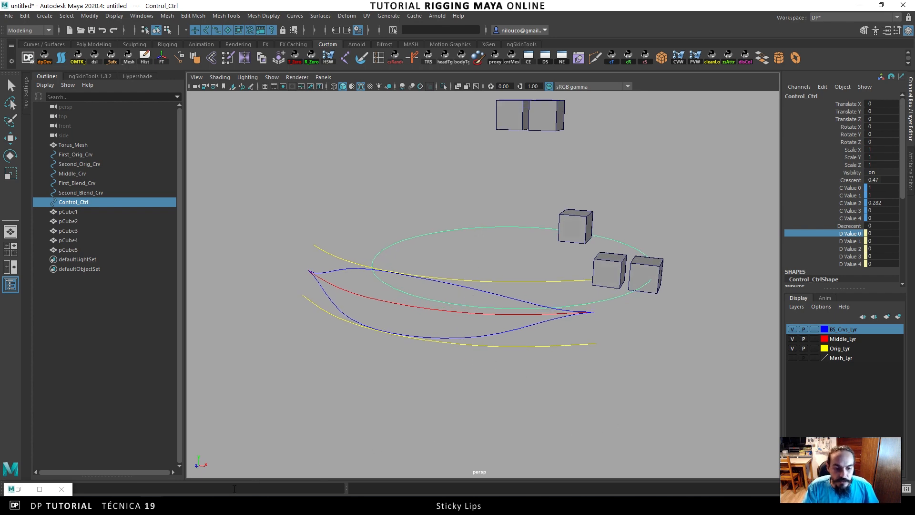
mouse_move(14, 488)
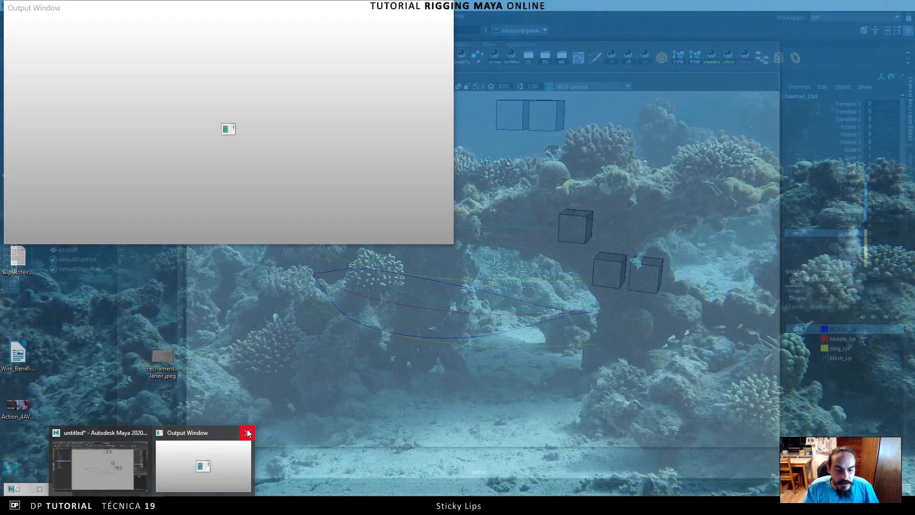
Close the Output Window and restore the minimized Node Editor.
click(247, 431)
click(263, 361)
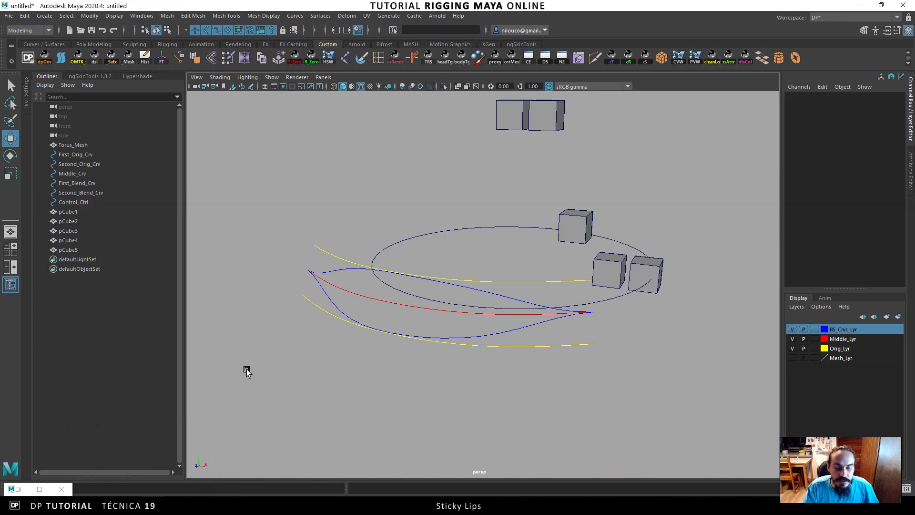
click(19, 488)
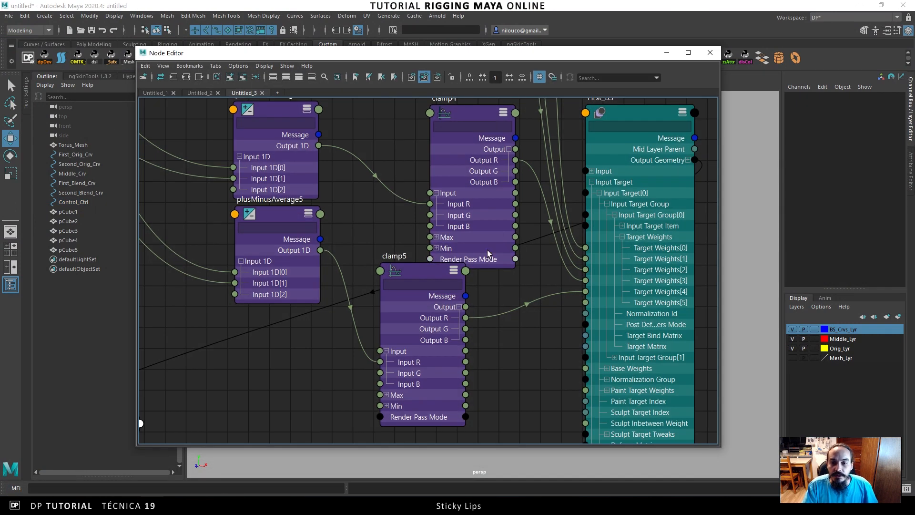
Rearrange the node graph by placing clamp1 beside clamp2 and First_BS to the right of the clamp nodes.
scroll(495, 232, down, 5)
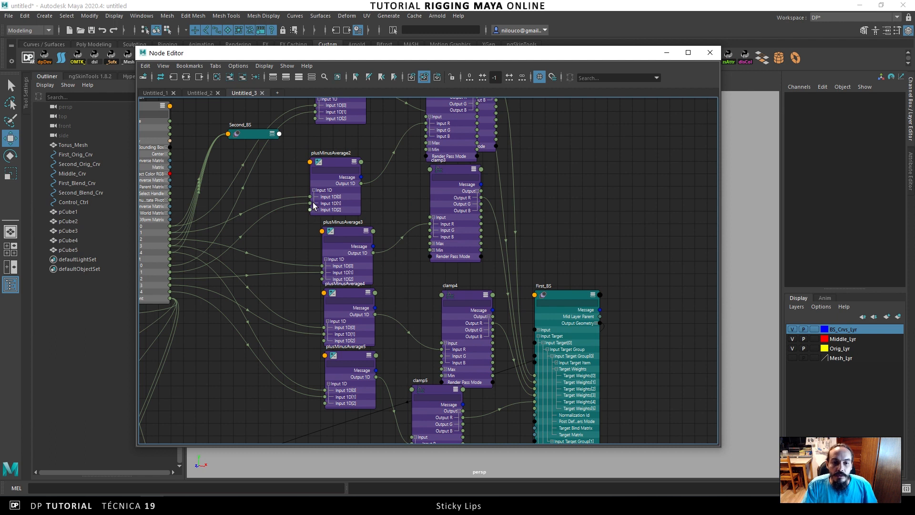
alt+middle_drag(528, 190, 436, 257)
drag(380, 125, 447, 143)
drag(471, 362, 542, 238)
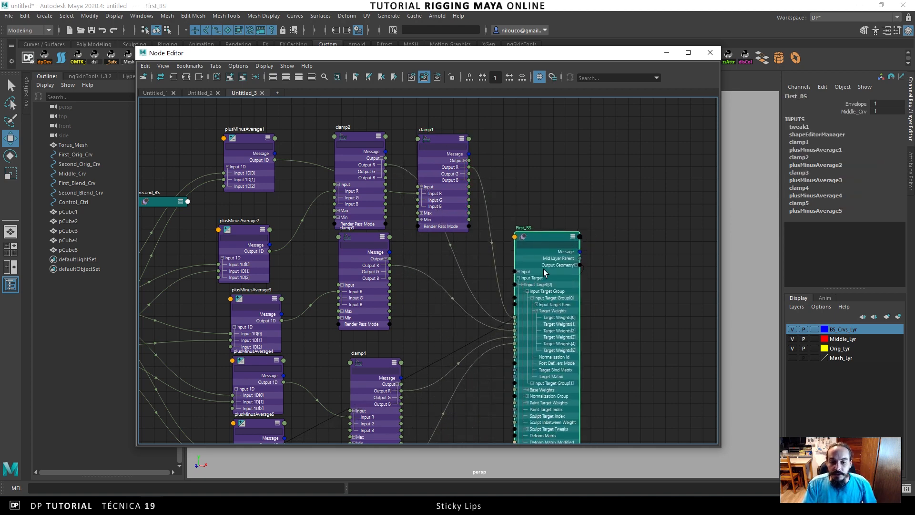
Switch to Notepad++ to check the auto locators entry in wip_Roteiro.txt, and return to the node graph in Maya.
key(alt+Tab)
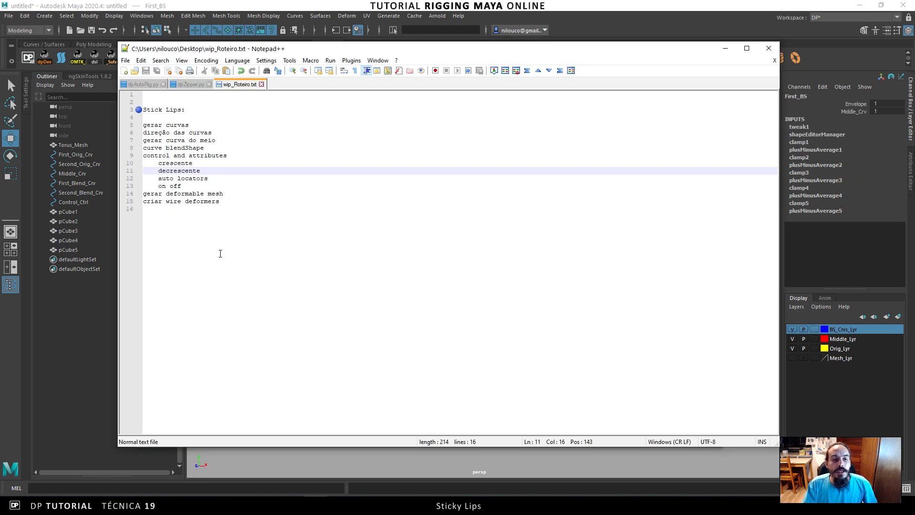
click(218, 178)
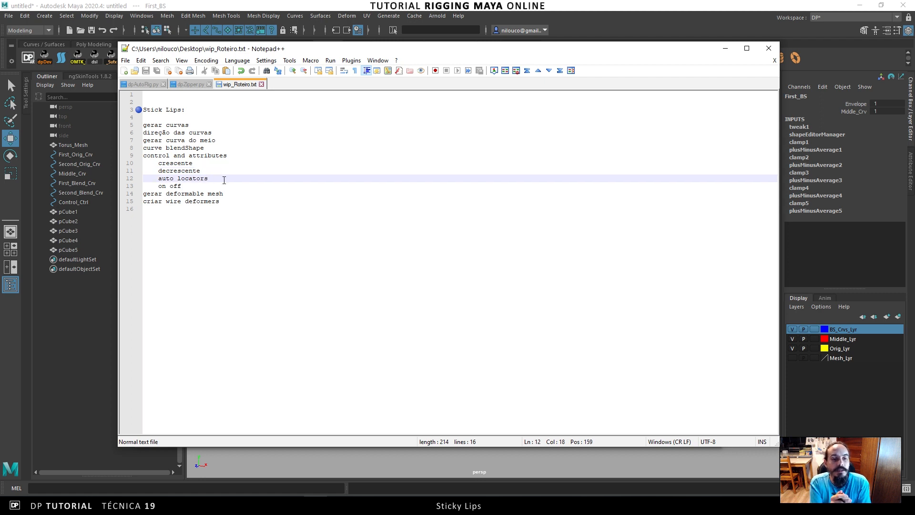
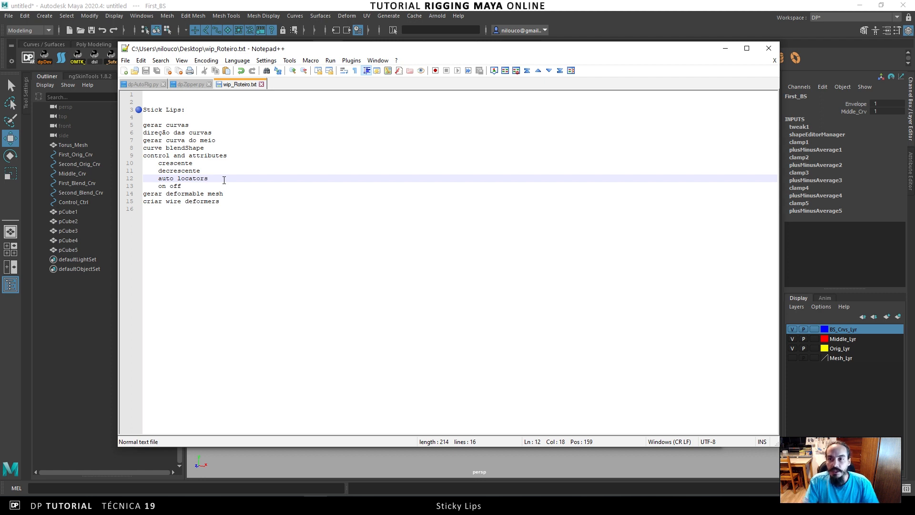
click(725, 48)
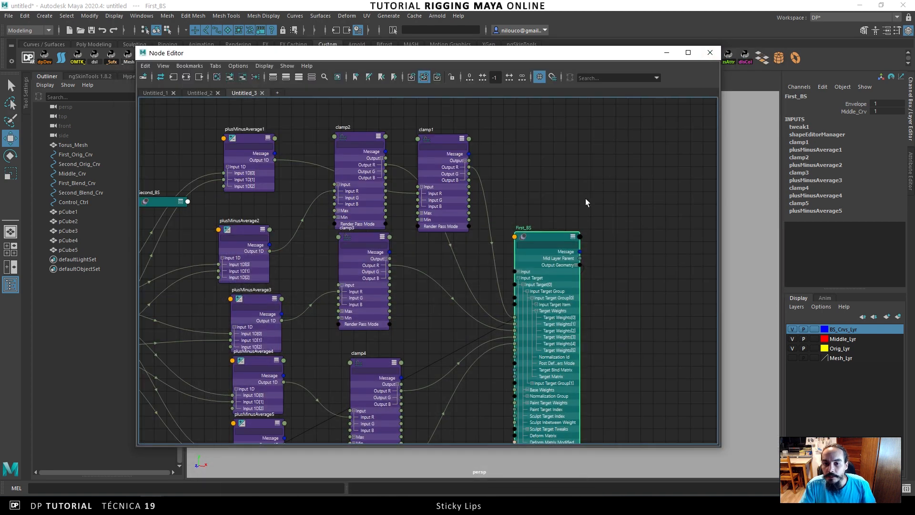
Move First_BS slightly farther from the clamp nodes and minimize the Node Editor.
drag(555, 235, 592, 203)
mouse_move(593, 204)
alt+middle_down()
mouse_move(587, 173)
mouse_move(593, 203)
alt+middle_up()
scroll(587, 173, up, 1)
click(667, 52)
Deselect First_BS and examine the blended lip curves against the original and middle curves from several angles.
alt+drag(486, 235, 508, 252)
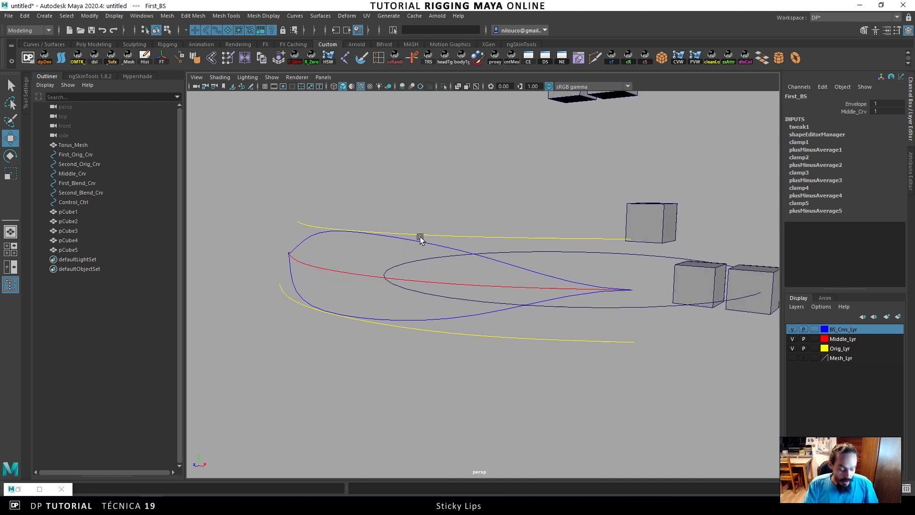
alt+drag(418, 245, 415, 243)
alt+middle_drag(416, 242, 408, 206)
click(461, 218)
alt+drag(381, 213, 383, 191)
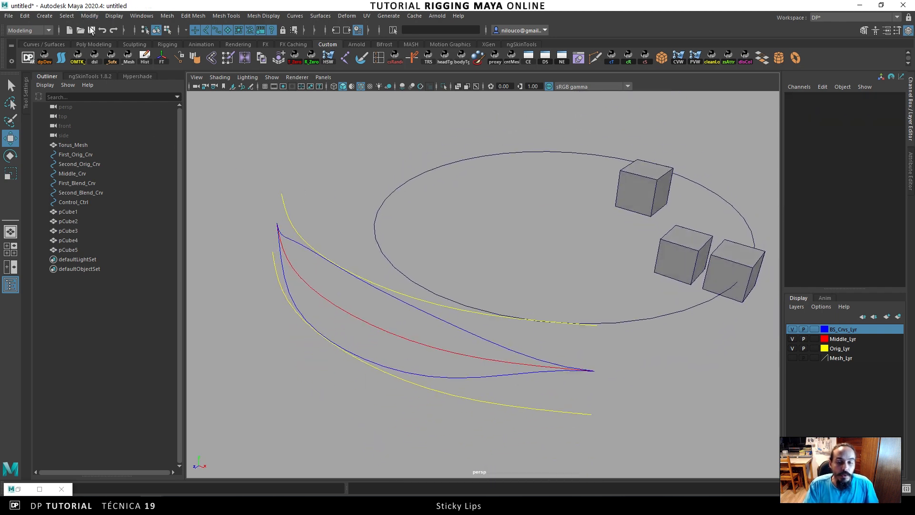
alt+drag(395, 247, 366, 215)
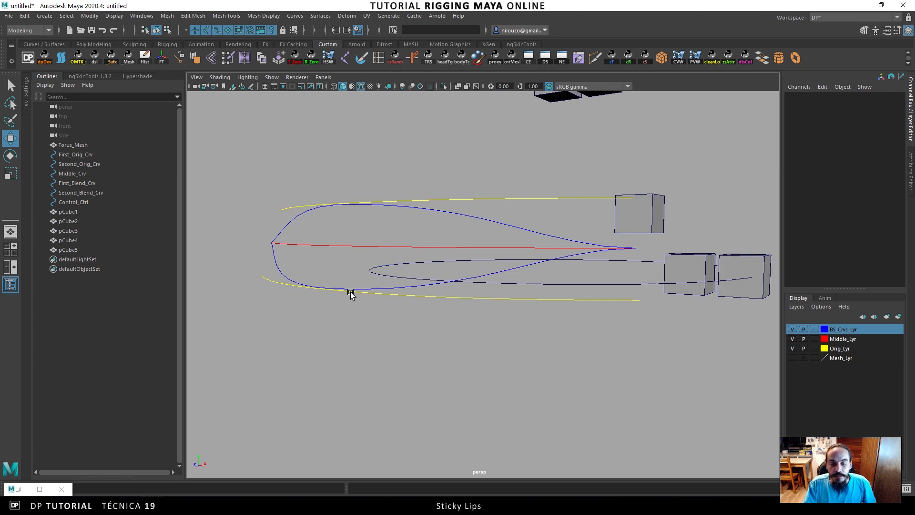
alt+drag(352, 291, 358, 228)
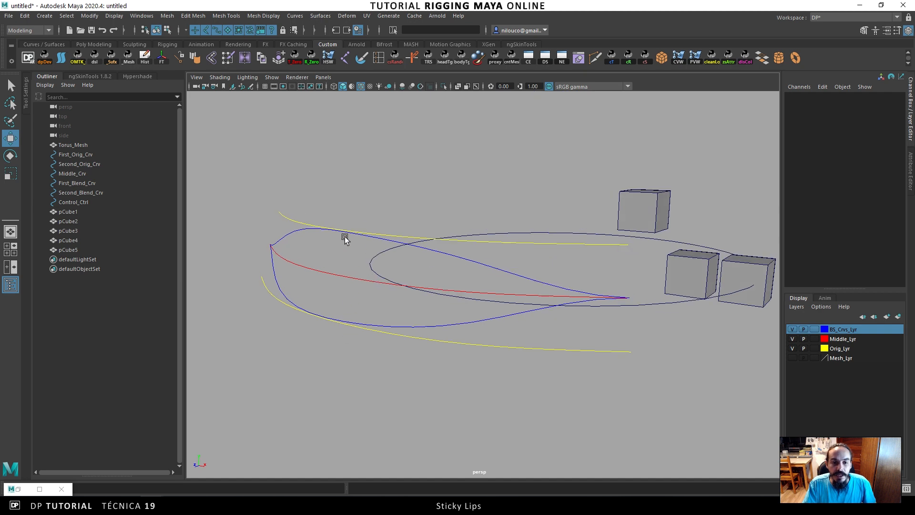
alt+drag(367, 270, 389, 235)
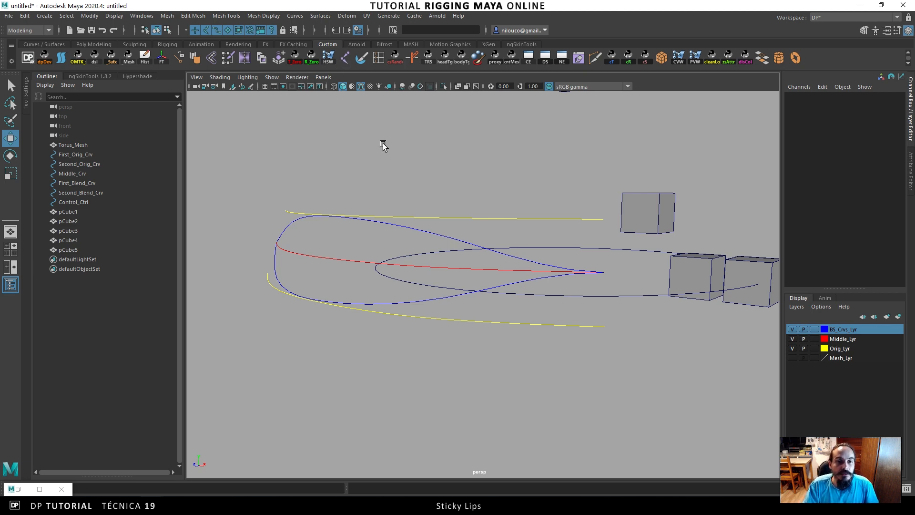
alt+drag(385, 138, 381, 174)
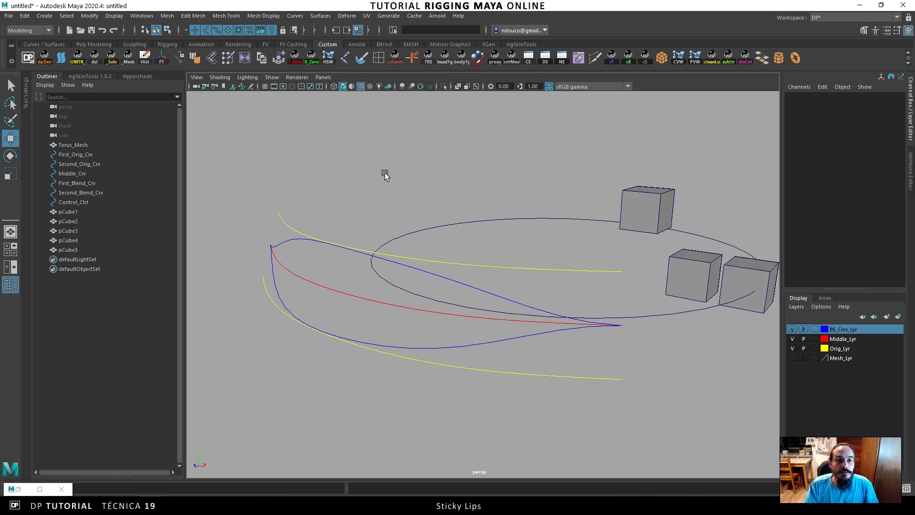
Create a distance measurement between two points inside the Control_Ctrl circle with the Distance Tool, and return to the Move tool.
click(44, 15)
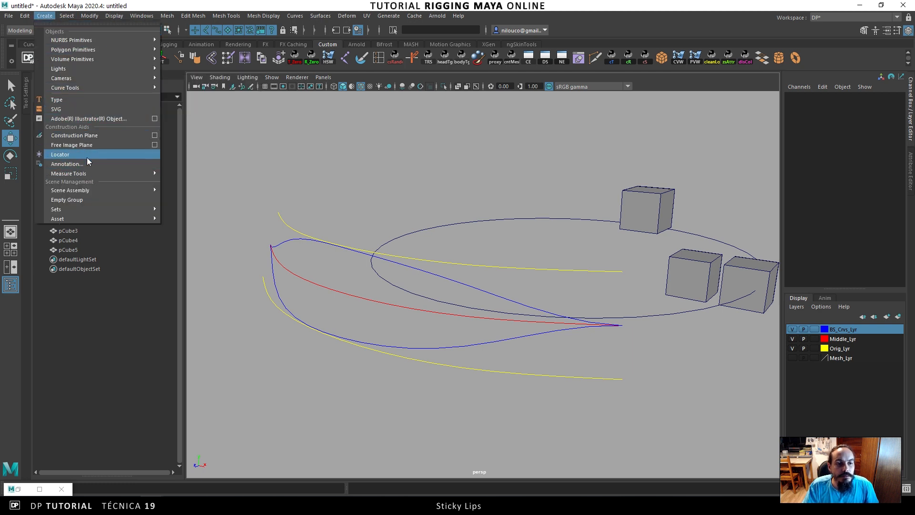
mouse_move(88, 172)
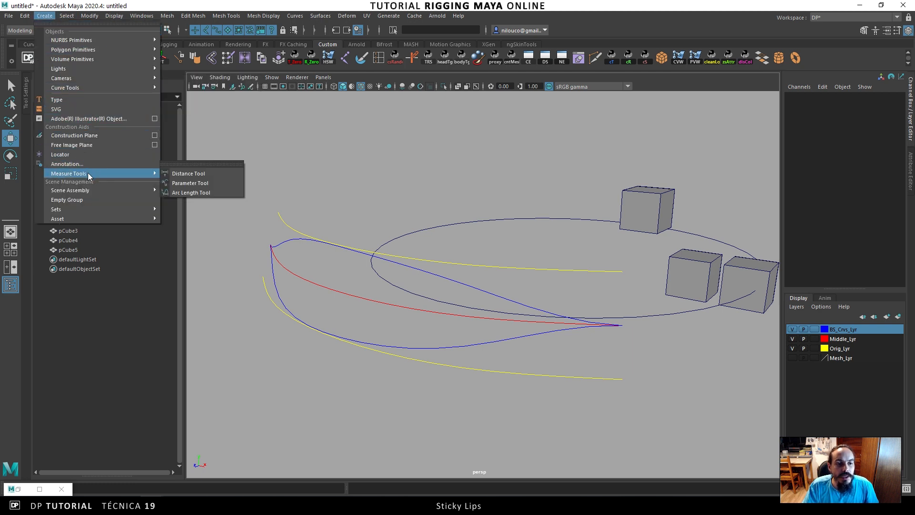
click(195, 175)
alt+drag(395, 197, 427, 228)
alt+middle_drag(427, 229, 424, 189)
click(499, 151)
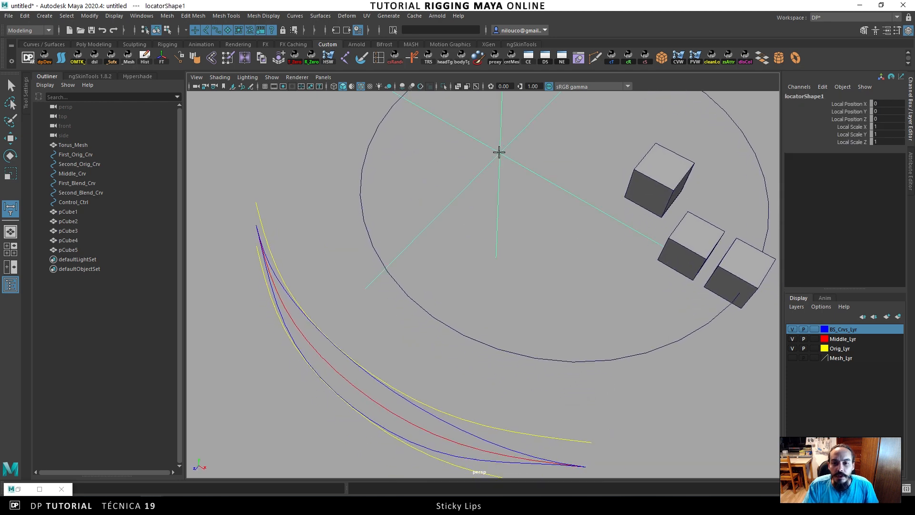
click(570, 306)
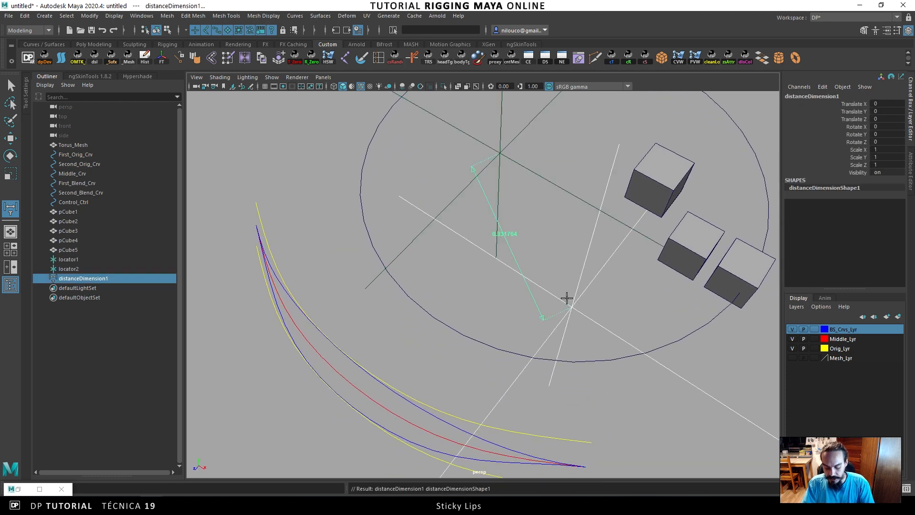
click(14, 138)
Inspect the distance measurement and its second locator in relation to First_Orig_Crv.
alt+drag(446, 205, 489, 244)
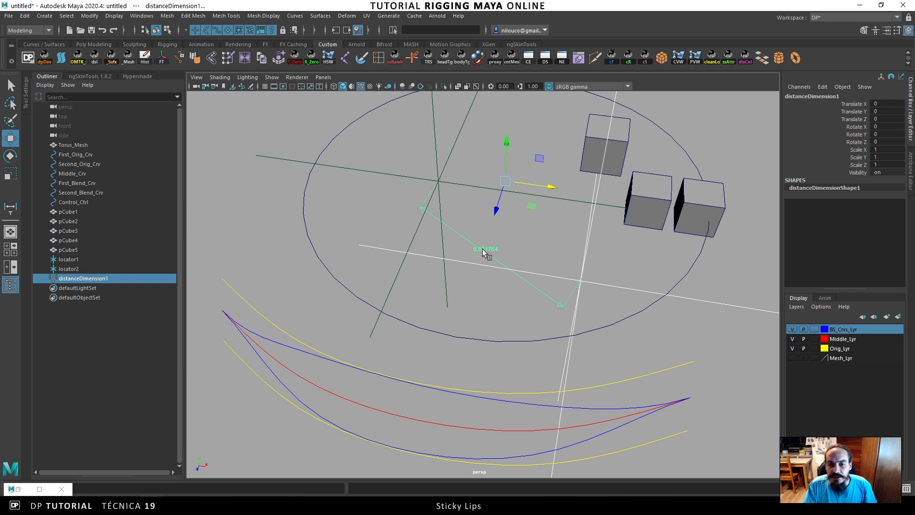
alt+drag(554, 229, 503, 215)
drag(578, 135, 530, 167)
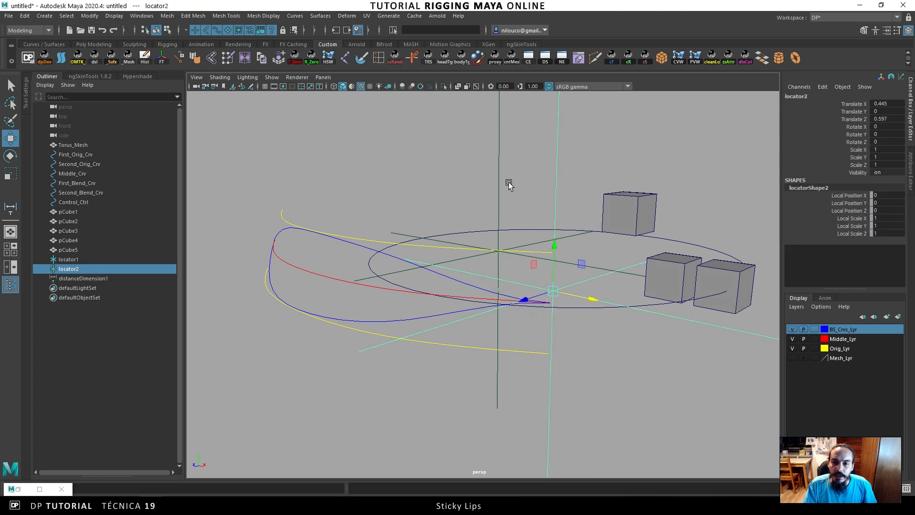
shift+click(285, 219)
alt+drag(335, 235, 485, 205)
alt+drag(372, 309, 426, 218)
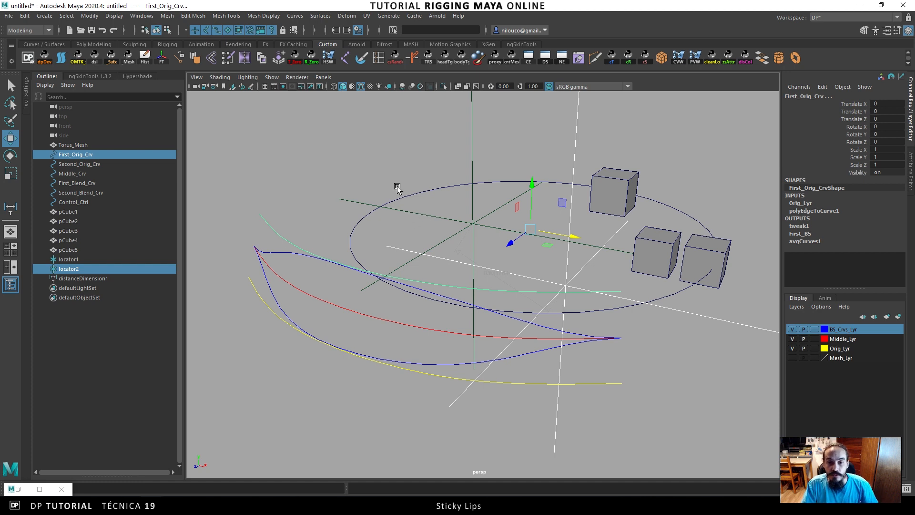
click(434, 132)
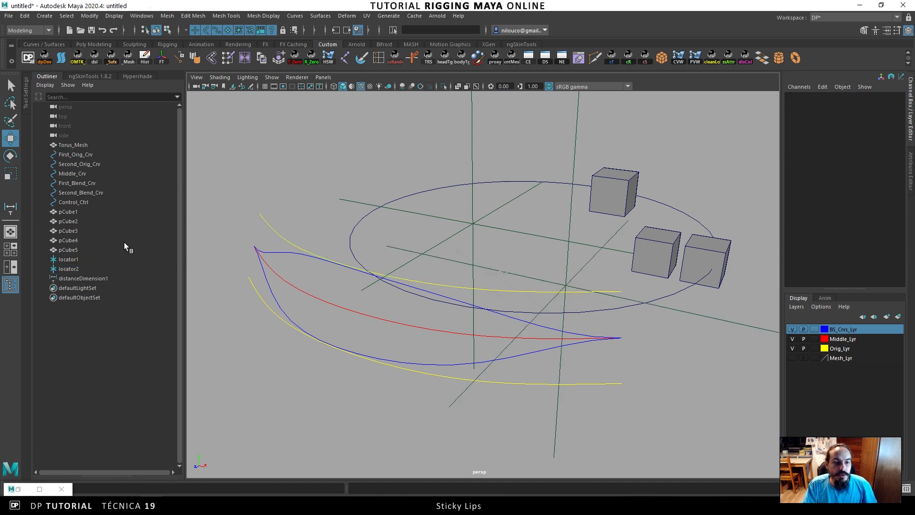
Select First_Orig_Crv together with locator1 and switch to the Animation command set.
click(80, 259)
alt+drag(403, 213, 421, 216)
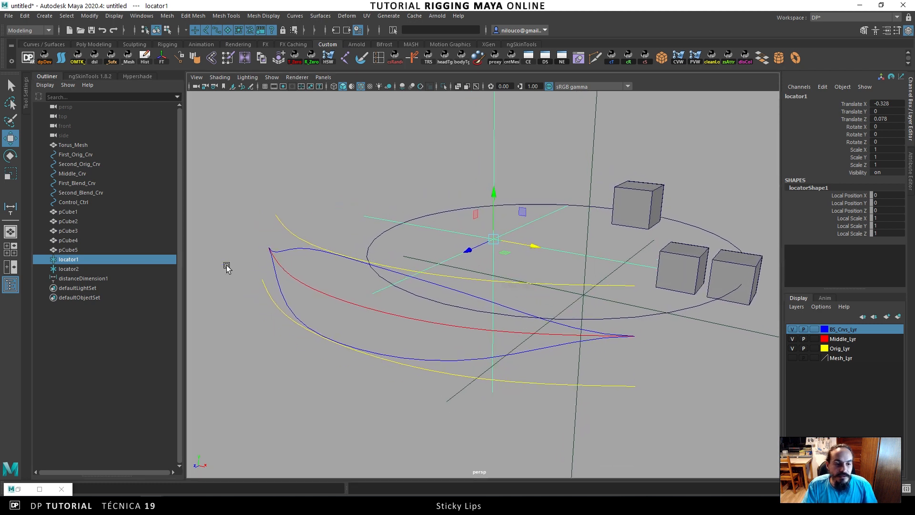
click(288, 219)
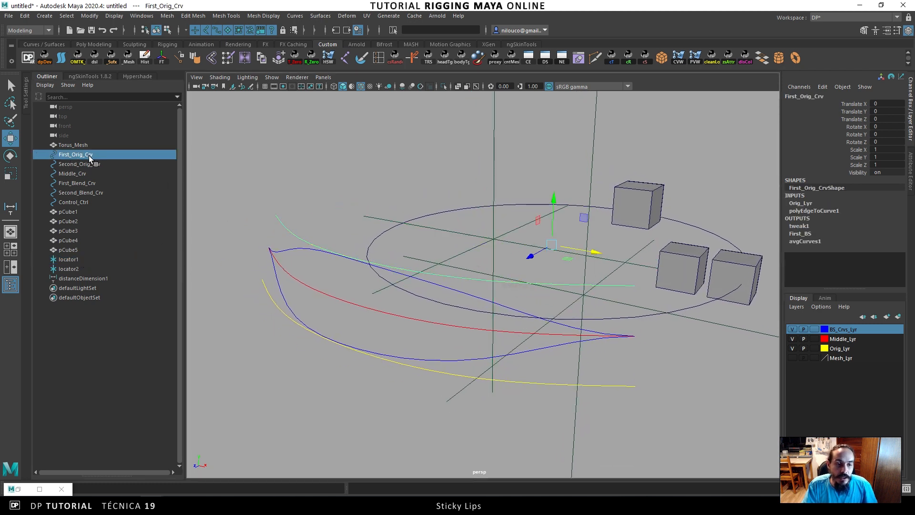
shift+click(494, 149)
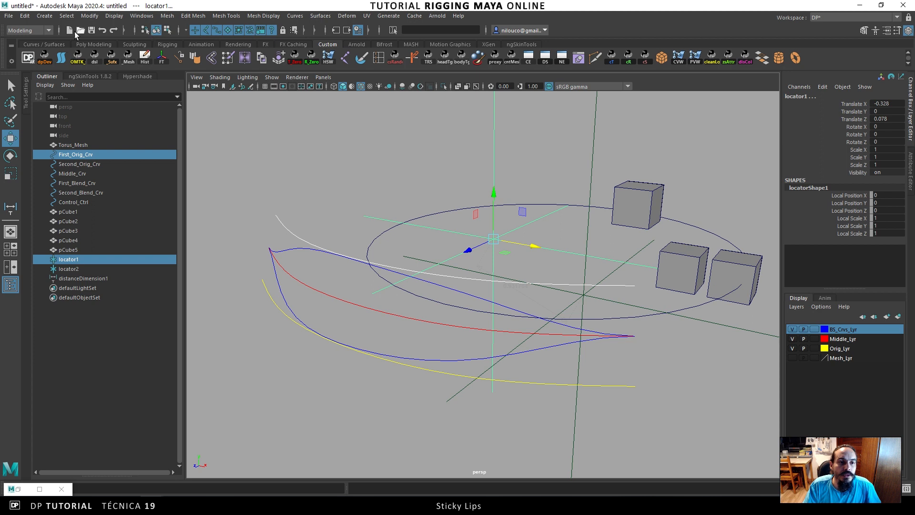
click(28, 30)
click(38, 51)
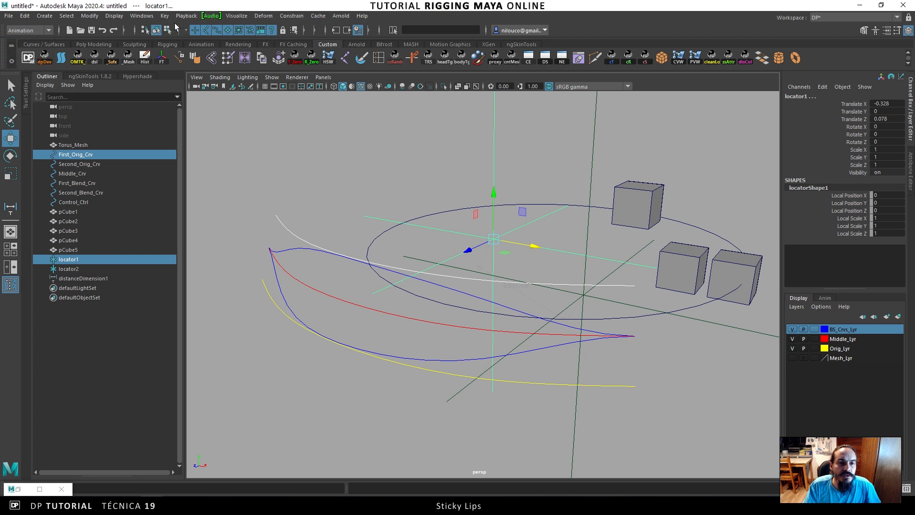
Open the Attach to Motion Path options for locator1 and First_Orig_Crv, moving the dialog clear of the locator.
click(144, 18)
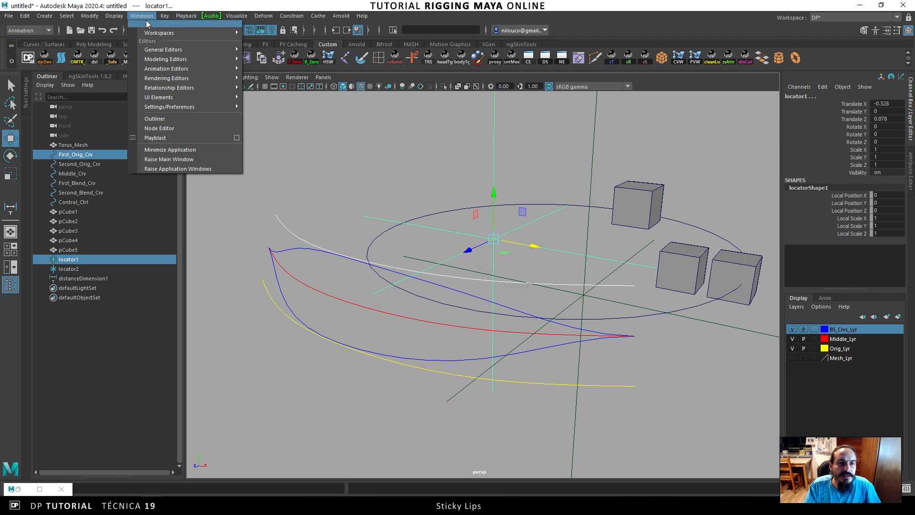
mouse_move(191, 71)
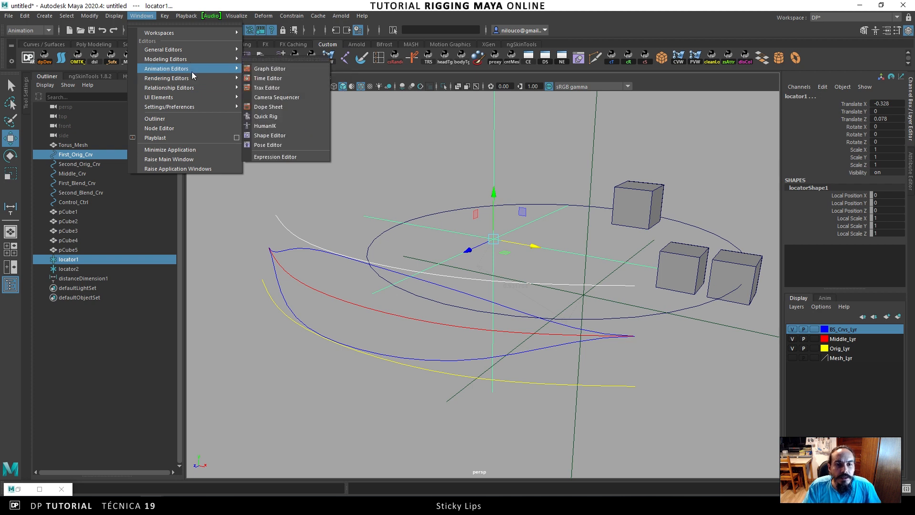
click(179, 17)
mouse_move(165, 17)
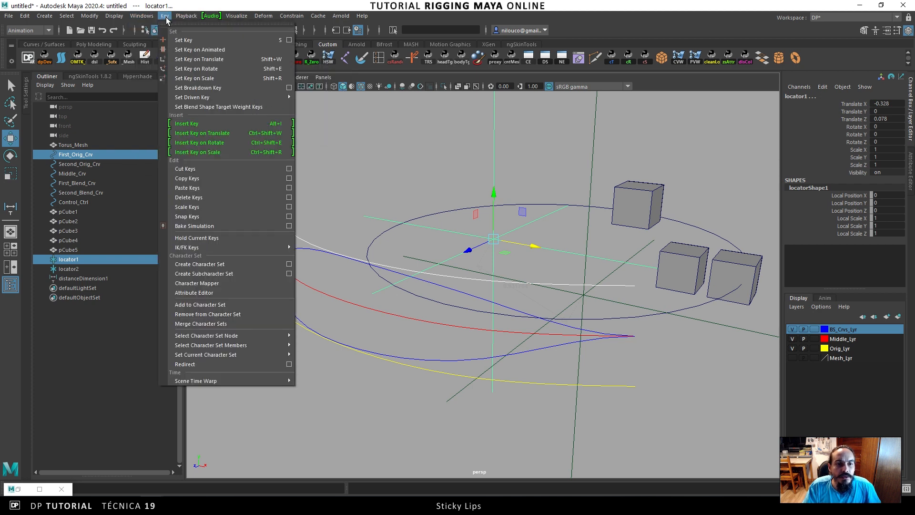
mouse_move(217, 98)
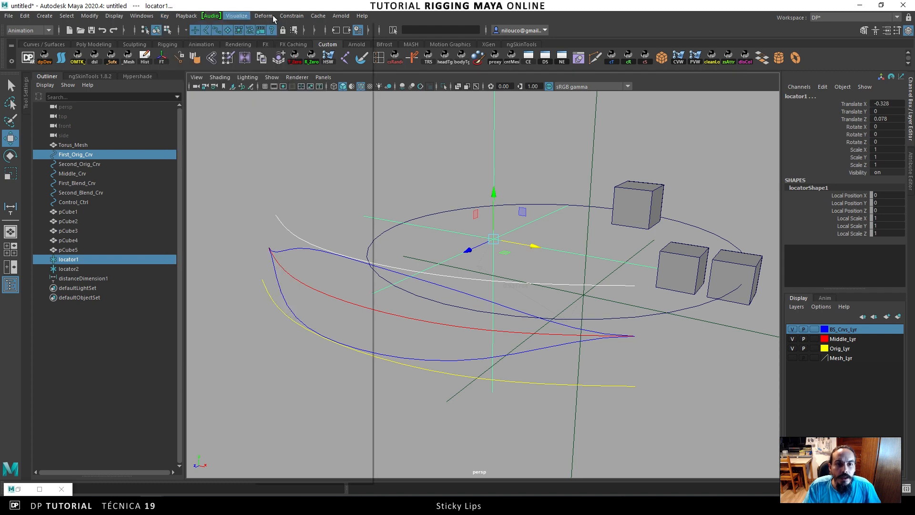
click(289, 16)
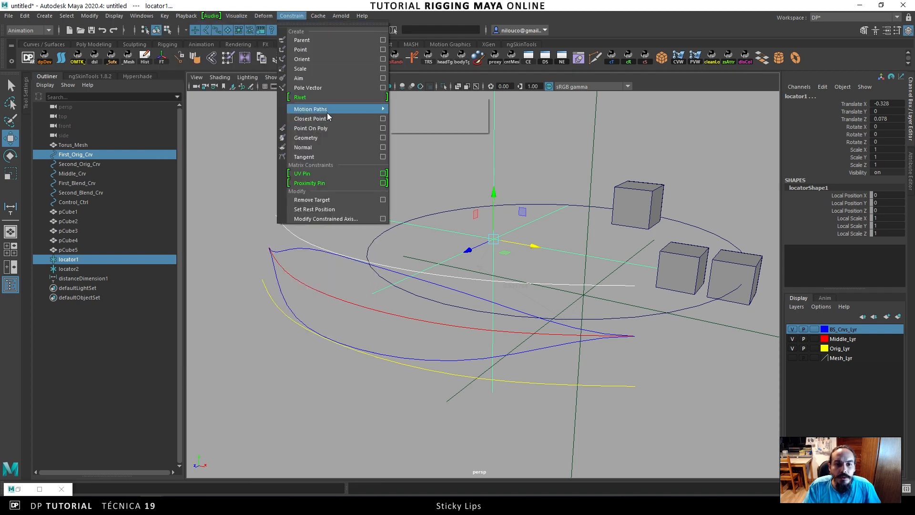
mouse_move(329, 111)
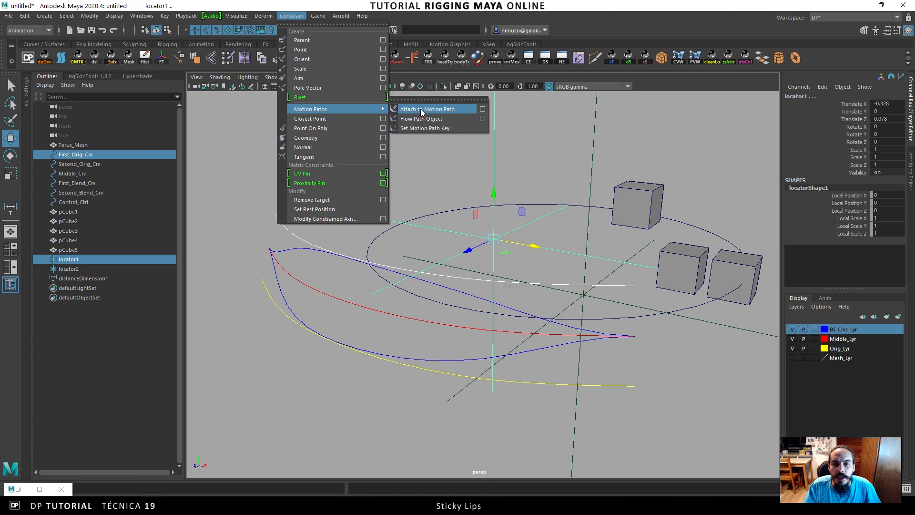
click(482, 109)
drag(431, 149, 266, 96)
Attach locator1 to First_Orig_Crv as a motion path with reset options, the time range set to Start and Follow off.
click(162, 101)
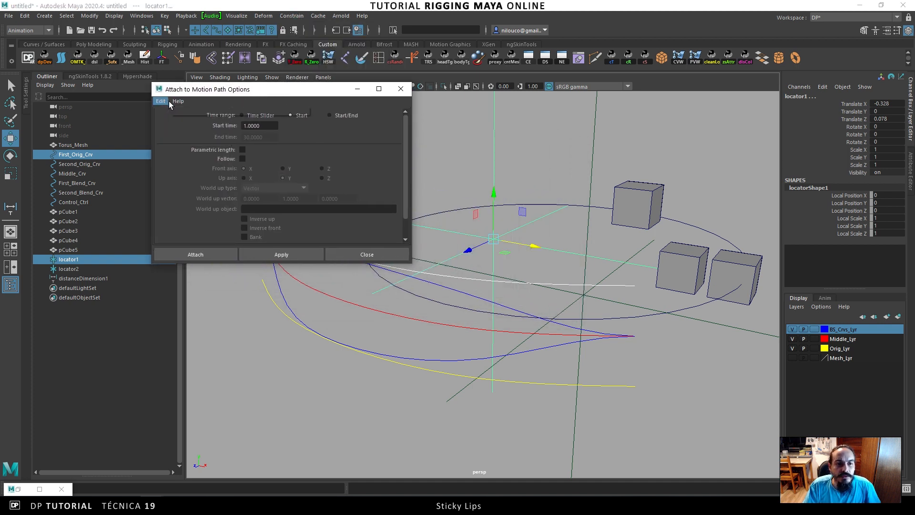
click(171, 117)
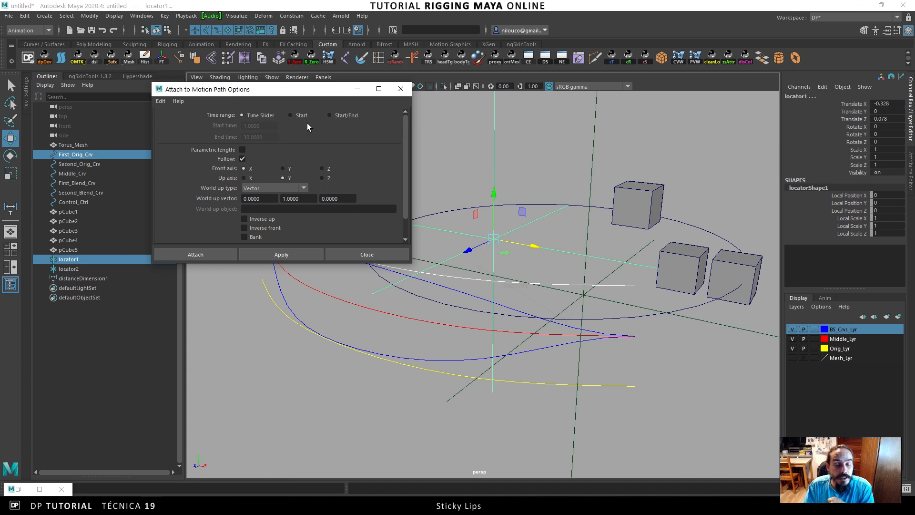
click(287, 116)
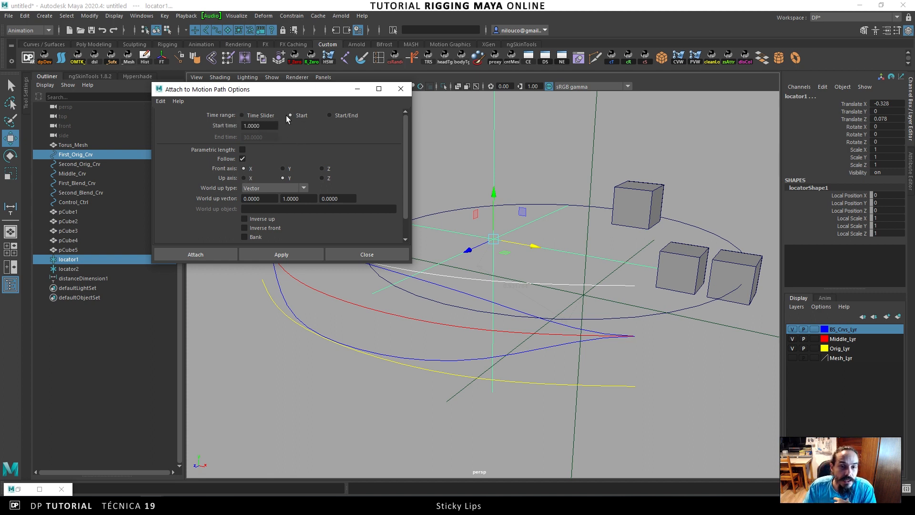
click(236, 158)
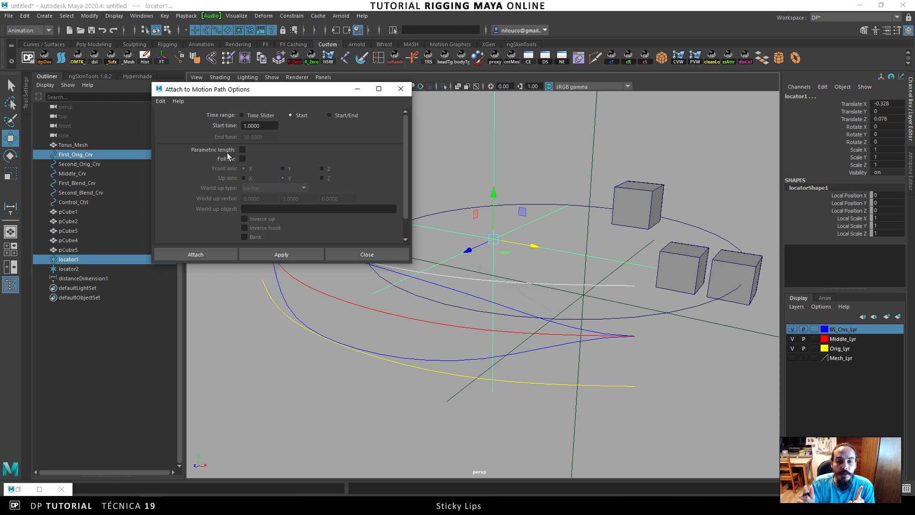
click(216, 252)
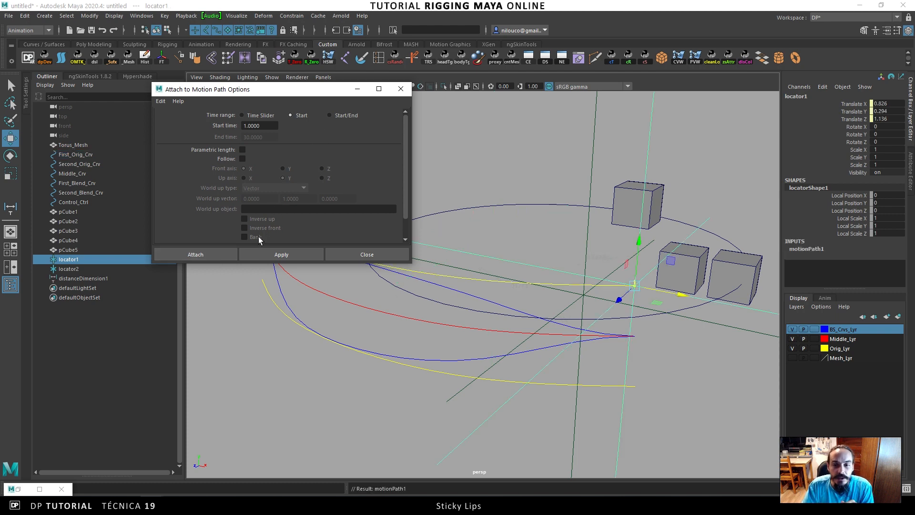
Break the connection on motionPath1's U Value, set it to 0.5 and deselect locator1.
alt+drag(627, 267, 584, 269)
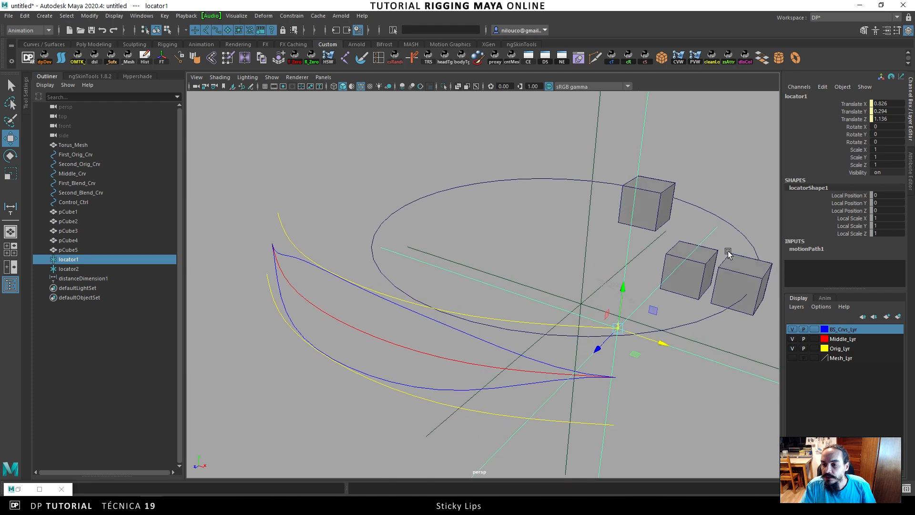
click(809, 249)
alt+drag(579, 292, 636, 255)
click(848, 257)
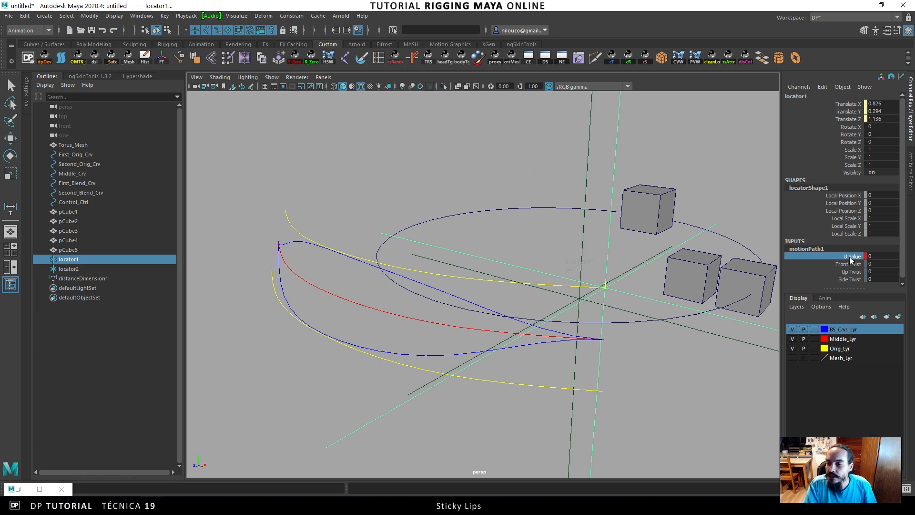
right_click(849, 258)
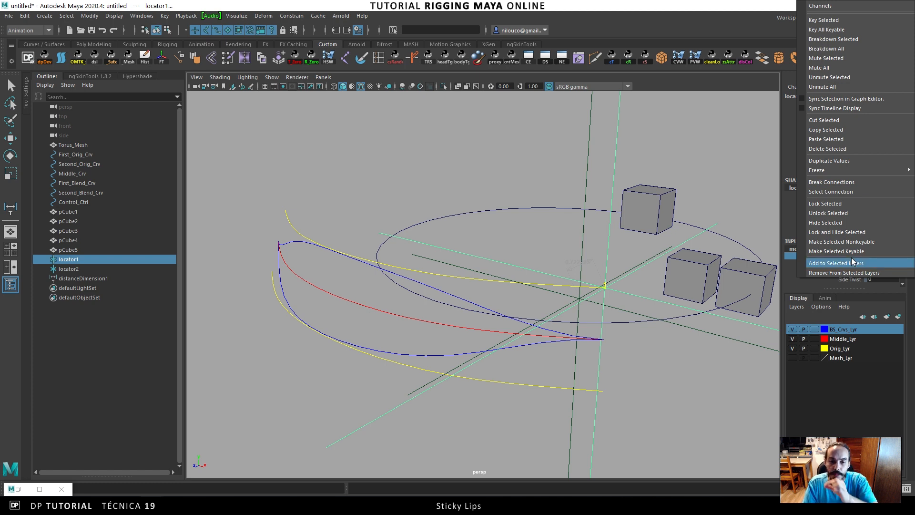
click(835, 184)
double_click(880, 258)
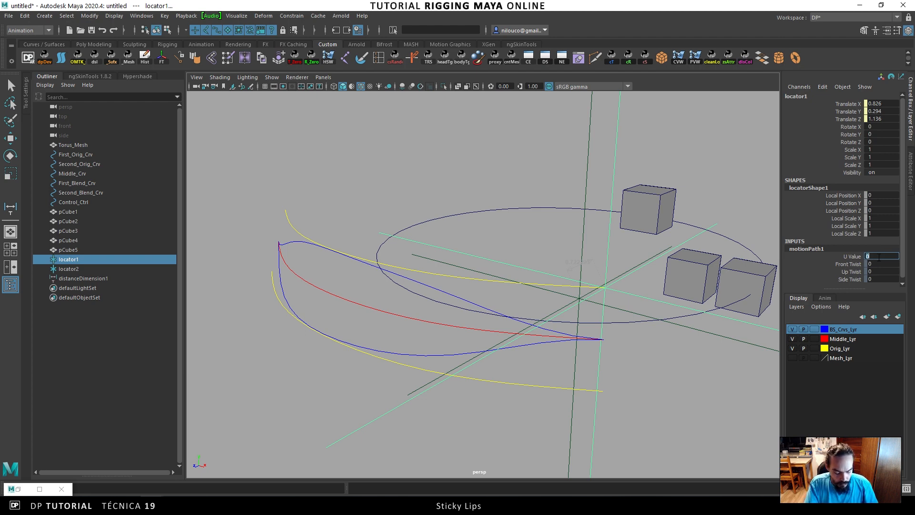
key(Return)
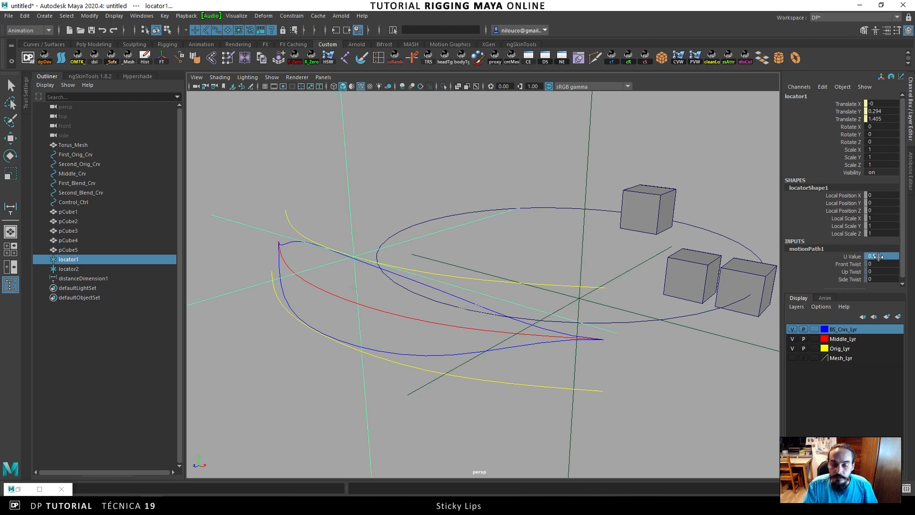
alt+drag(484, 218, 423, 200)
click(394, 219)
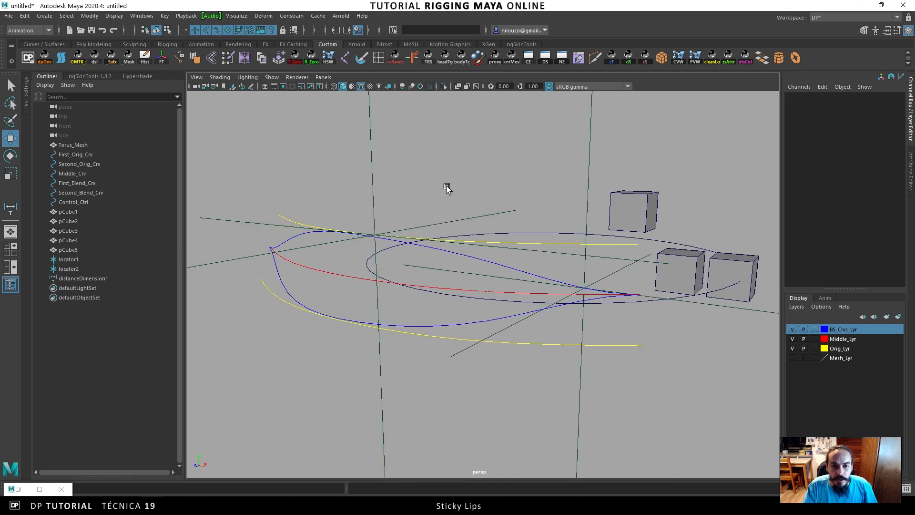
Show Mesh_Lyr to test moving a Torus_Mesh vertex above First_Orig_Crv, and restore the vertex and layer visibility.
key(alt)
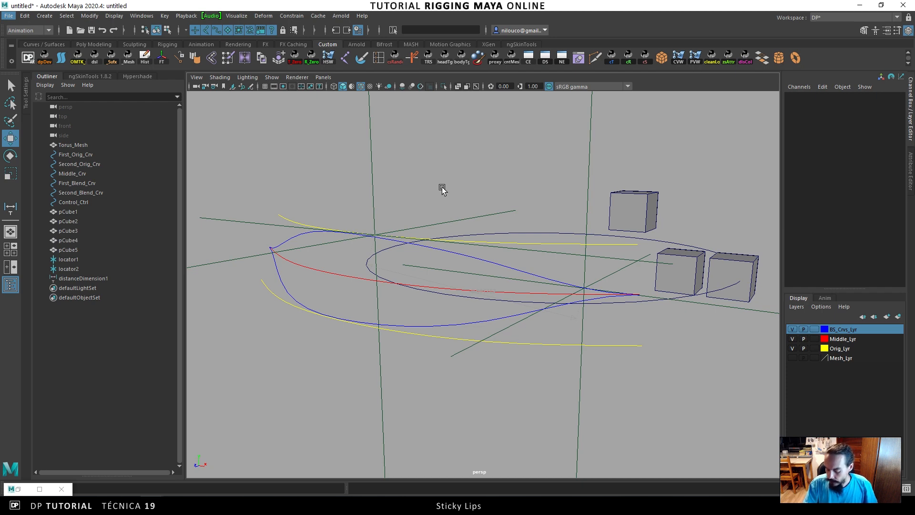
alt+drag(422, 219, 405, 270)
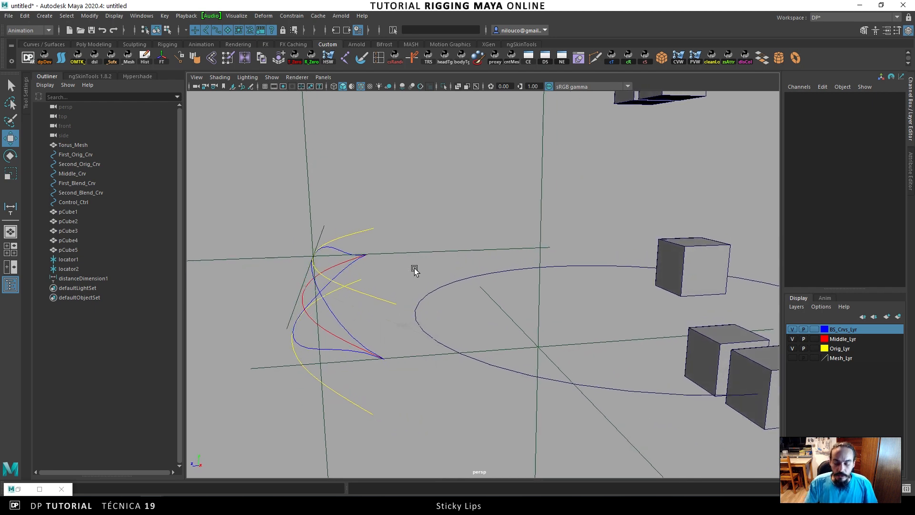
alt+drag(414, 270, 349, 277)
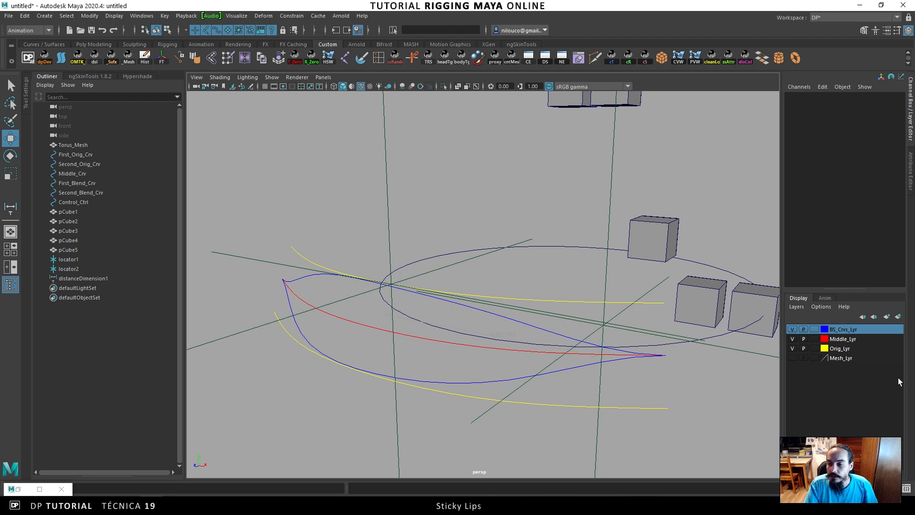
click(792, 357)
click(348, 230)
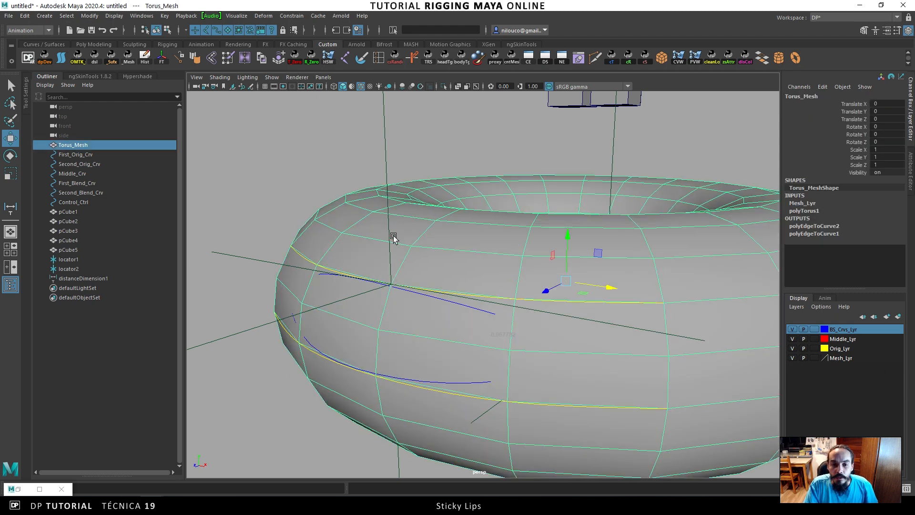
right_drag(366, 236, 328, 241)
drag(415, 247, 434, 213)
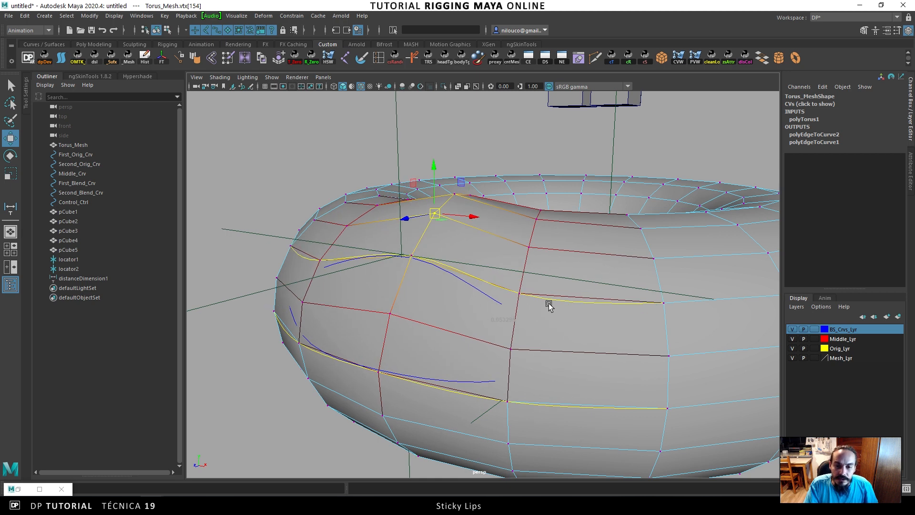
key(ctrl+z)
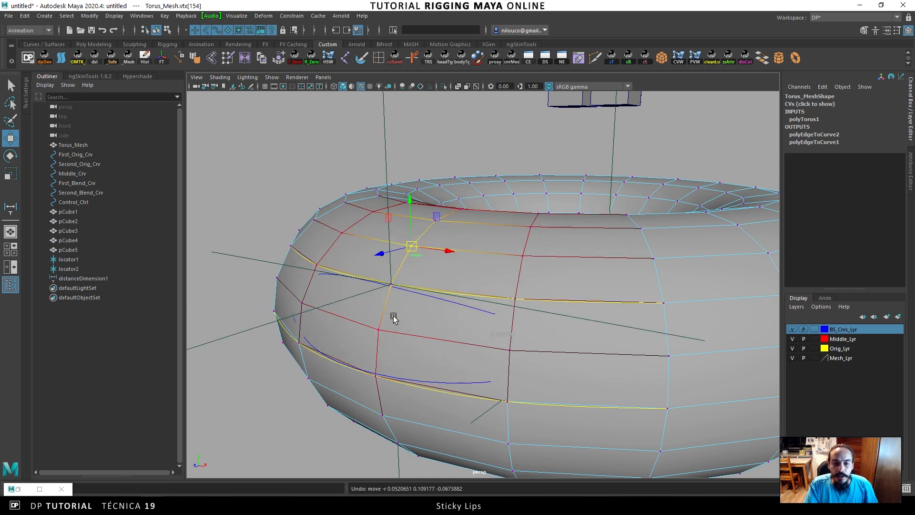
click(793, 357)
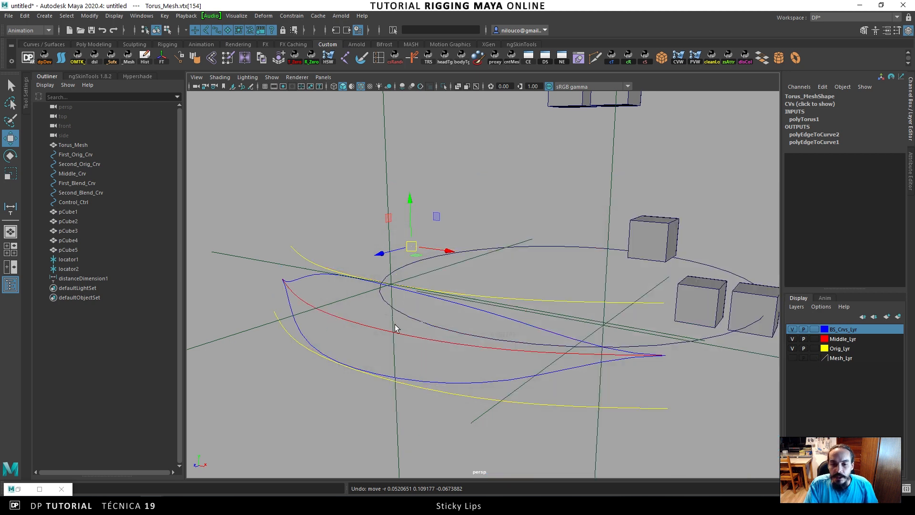
Attach locator2 to Second_Orig_Crv as a motion path with the same options.
click(599, 394)
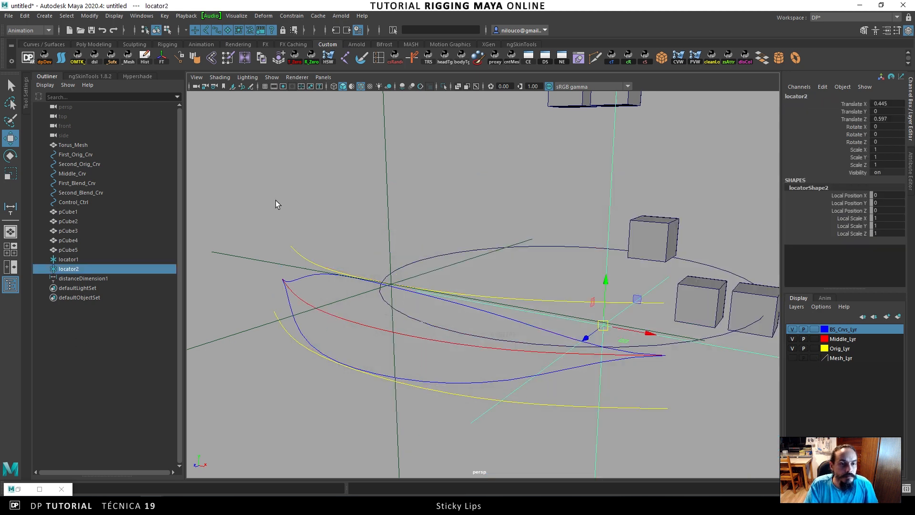
click(286, 327)
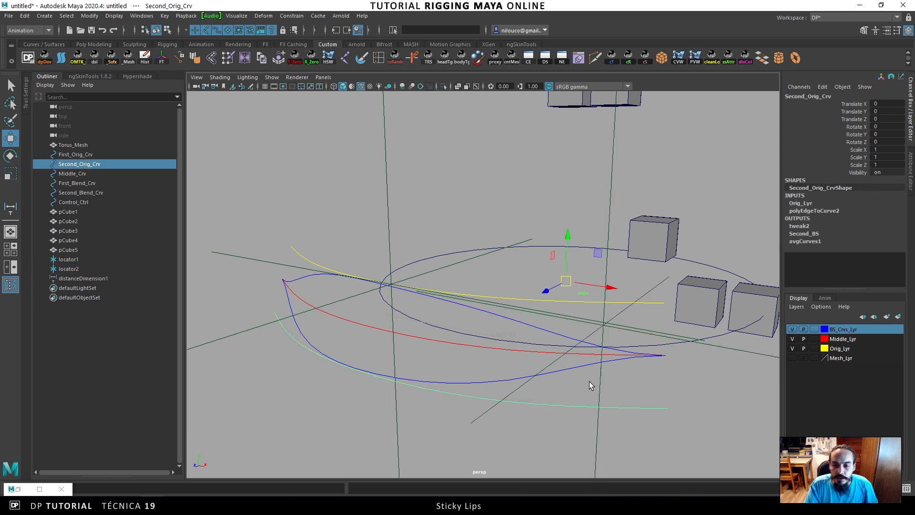
shift+click(604, 390)
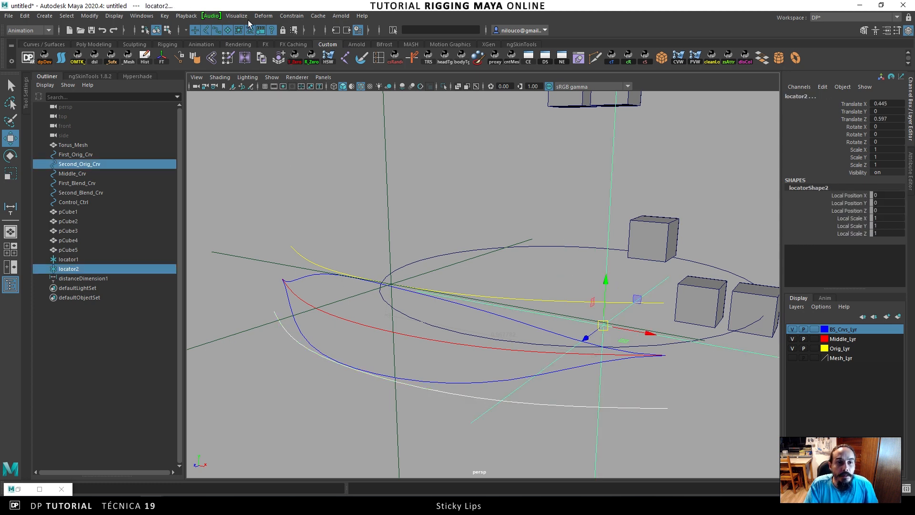
click(291, 16)
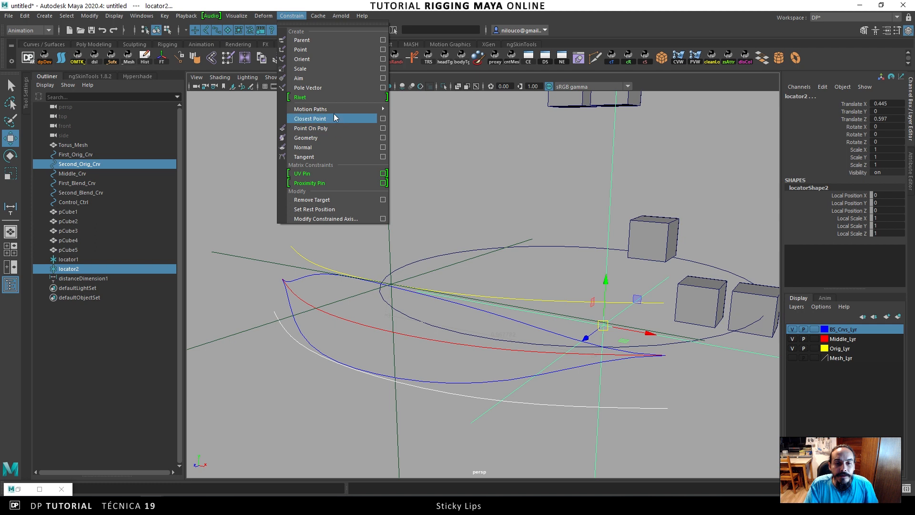
mouse_move(336, 110)
click(422, 109)
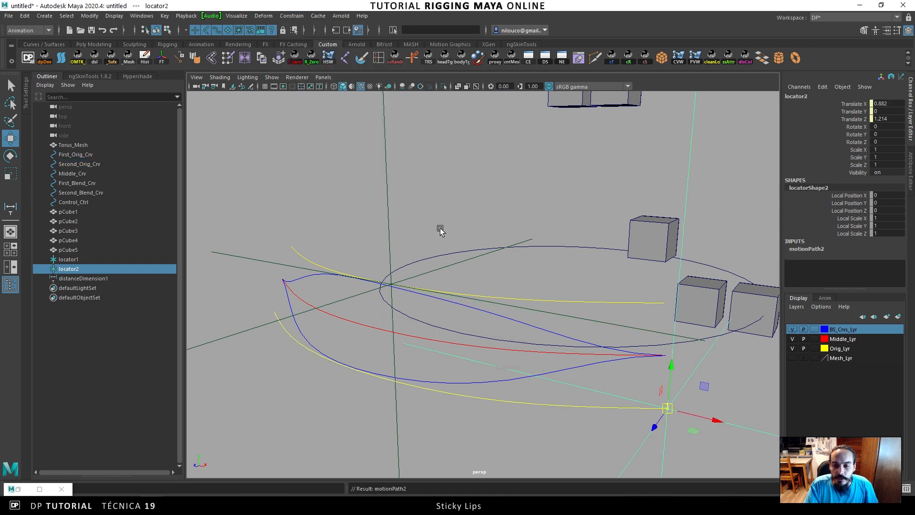
Break the connection on motionPath2's U Value, set it to 0.5 and deselect locator2.
click(807, 249)
click(856, 257)
right_click(855, 256)
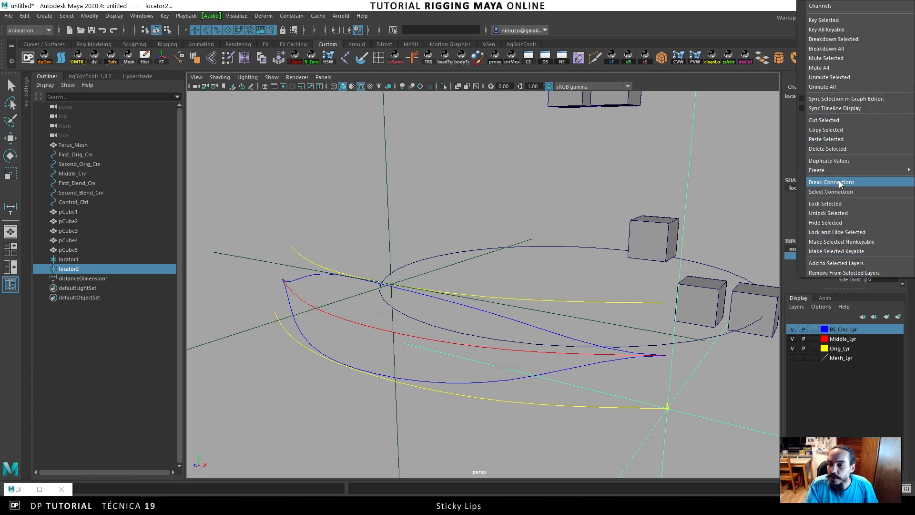
click(838, 182)
click(879, 256)
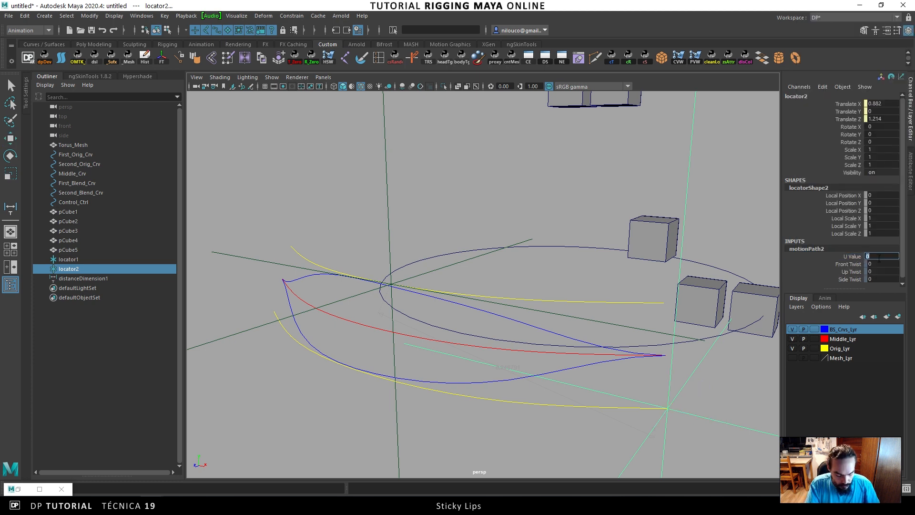
text(.5)
key(Return)
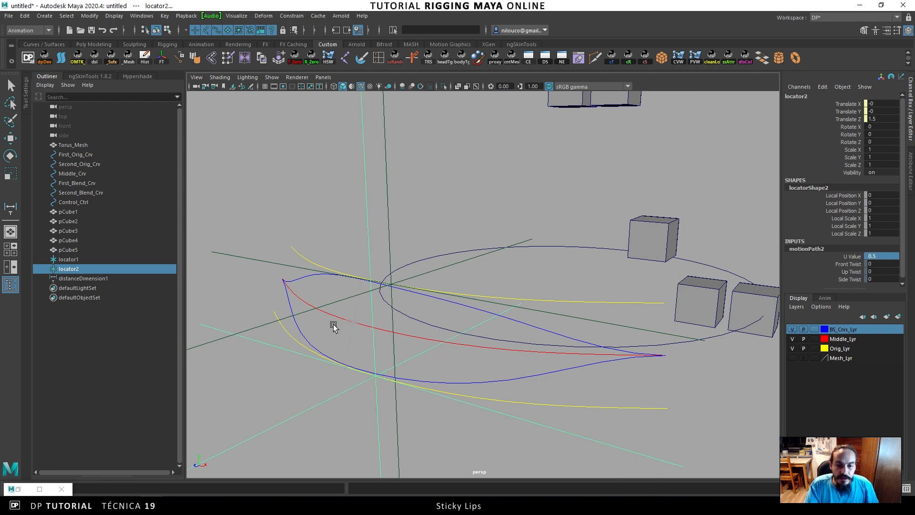
click(349, 328)
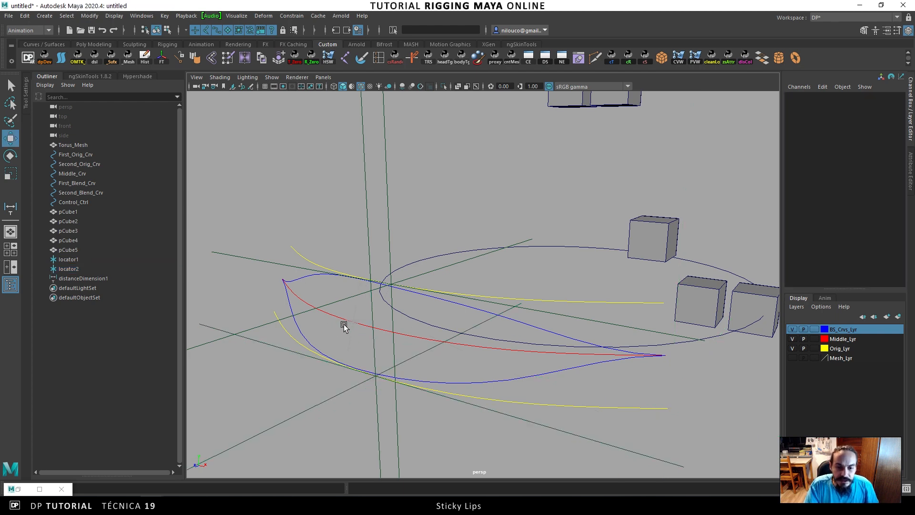
Inspect distanceDimension1 between the two locators on the original lip curves.
alt+drag(351, 328, 378, 286)
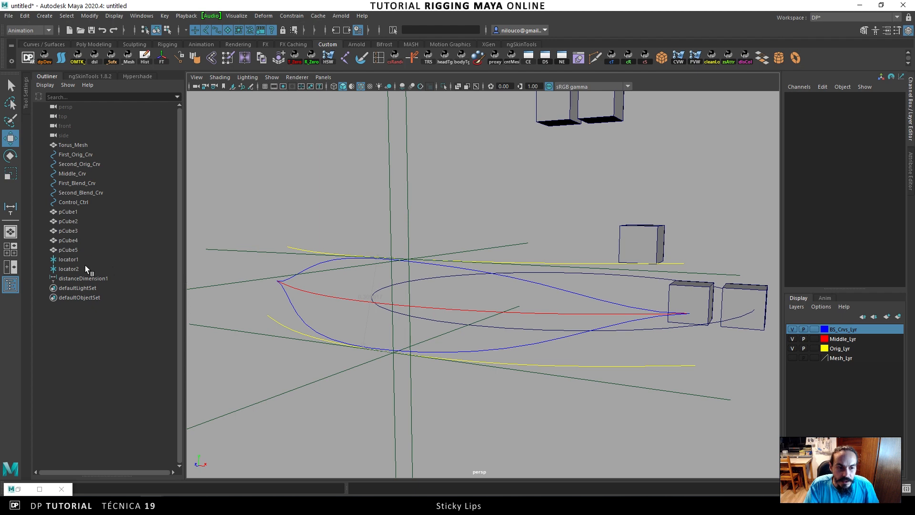
click(85, 278)
alt+drag(429, 321, 419, 312)
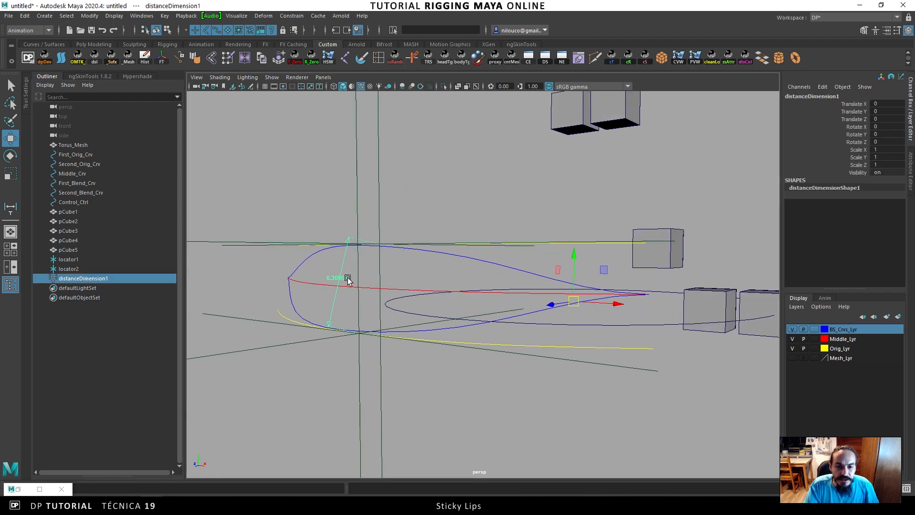
alt+drag(348, 294, 443, 297)
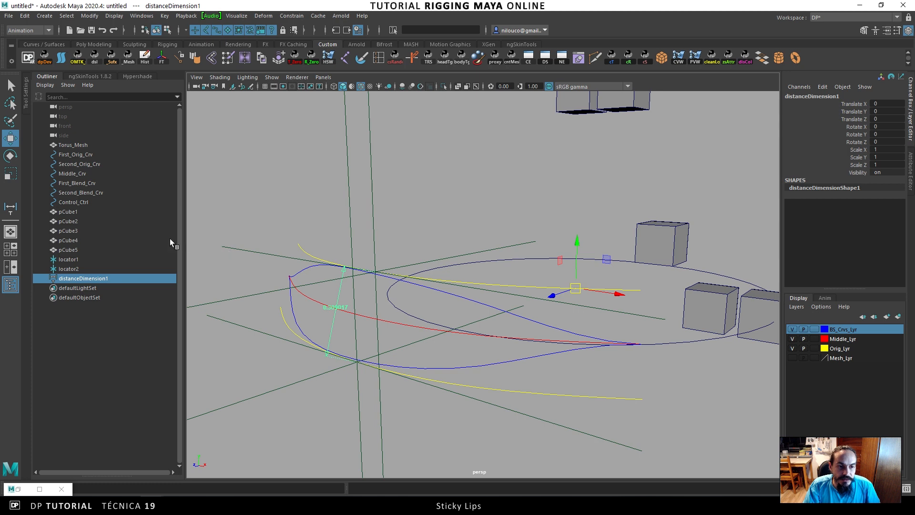
Review Control_Ctrl's Decrecent attribute and the plusMinusAverage1 node in the Node Editor, leaving the editor minimized.
click(81, 200)
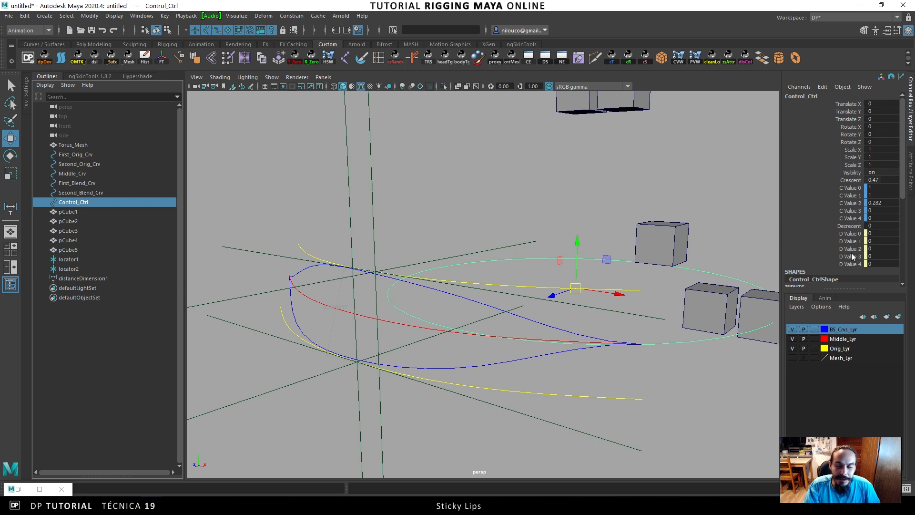
click(845, 226)
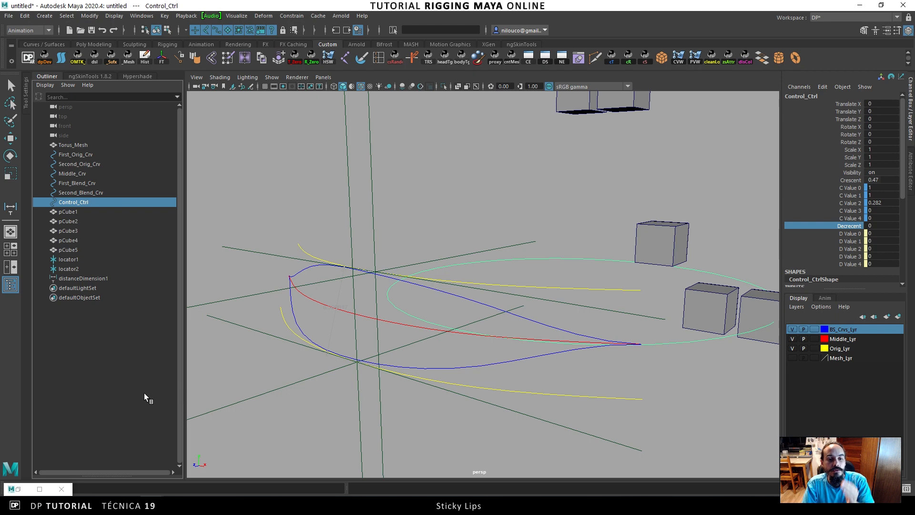
click(18, 489)
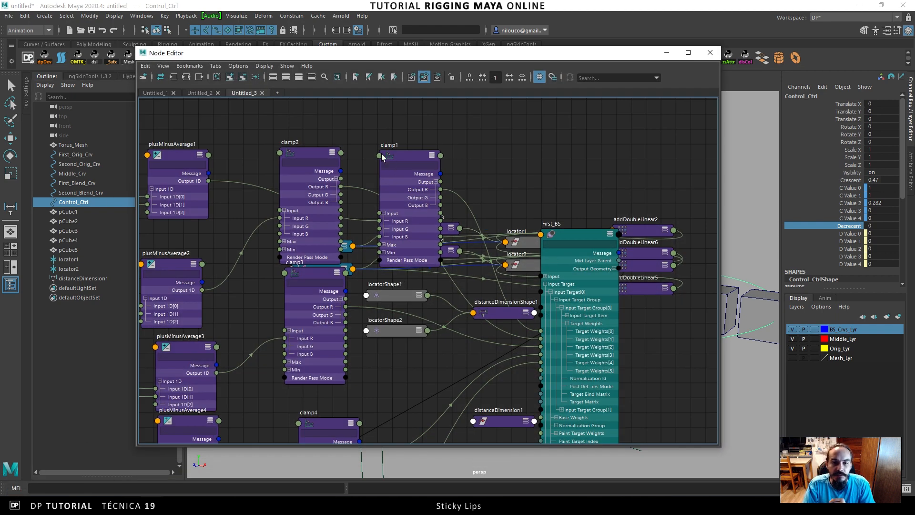
drag(179, 161, 187, 163)
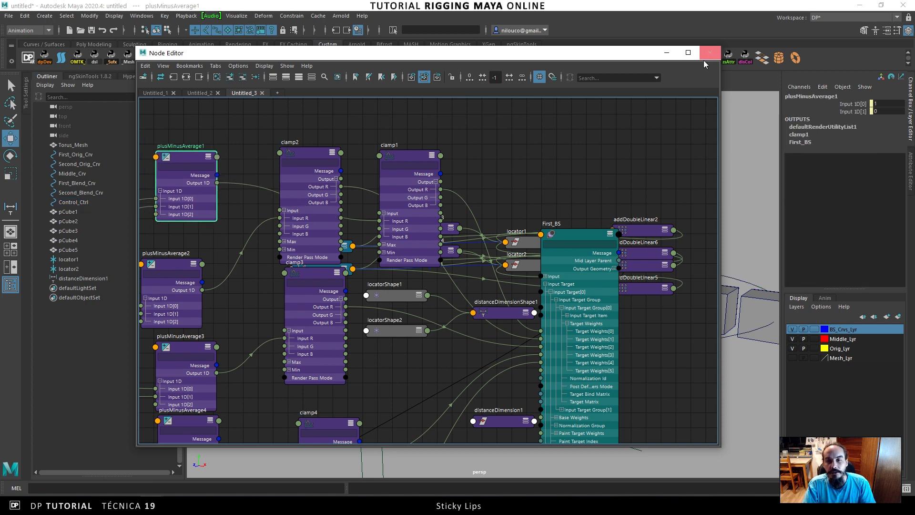
click(674, 56)
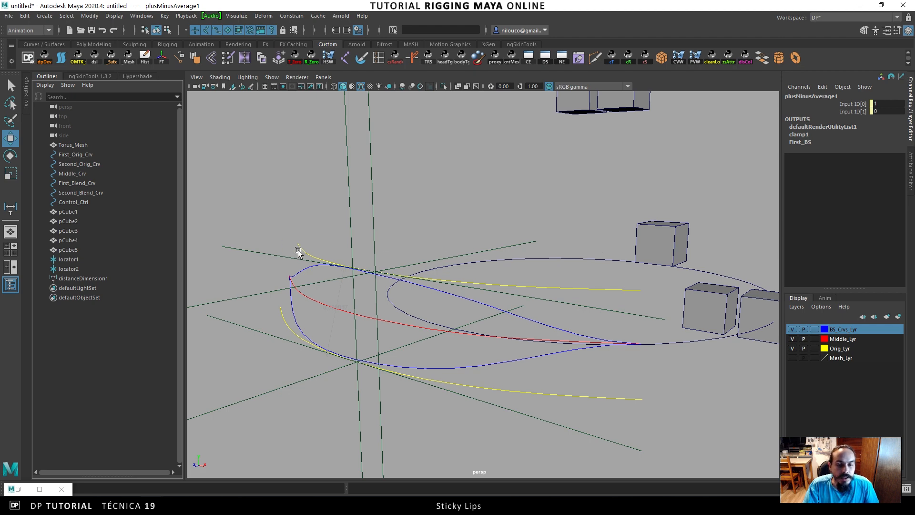
Select locator1, open Set Driven Key with it loaded as driven, and select distanceDimension1.
alt+drag(305, 251, 429, 247)
mouse_move(423, 246)
alt+mouse_down()
mouse_move(455, 246)
mouse_move(416, 238)
mouse_move(424, 238)
alt+mouse_up()
click(352, 214)
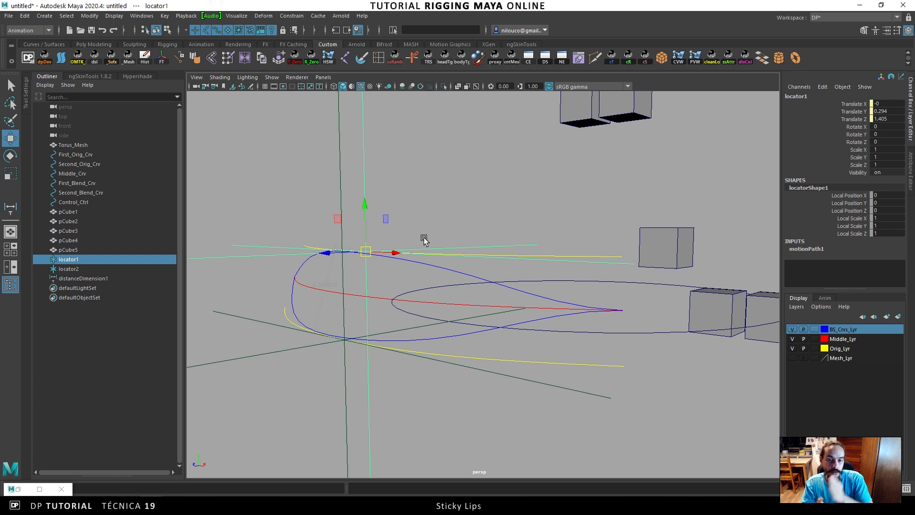
alt+drag(396, 226, 418, 238)
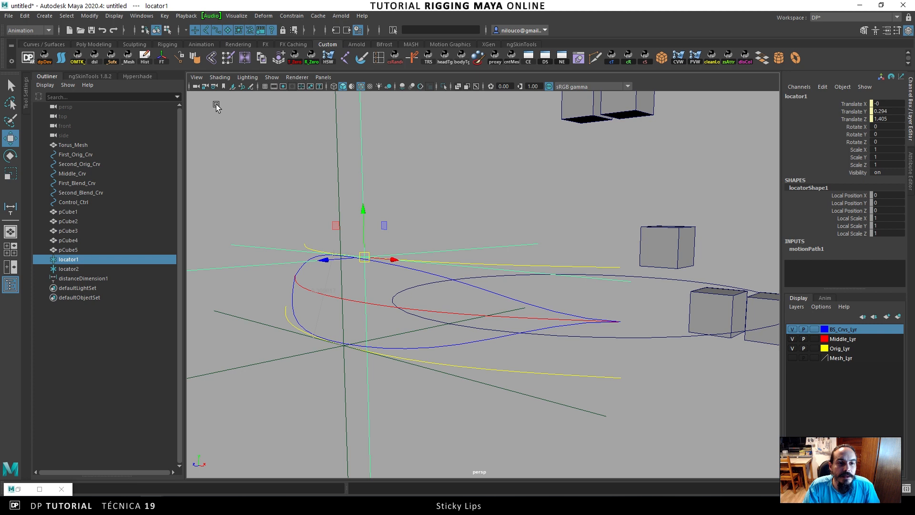
click(414, 60)
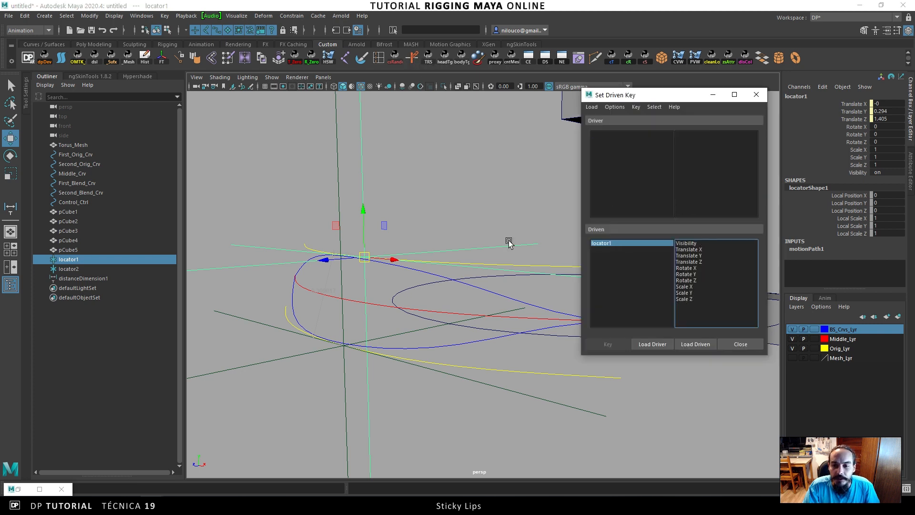
click(96, 279)
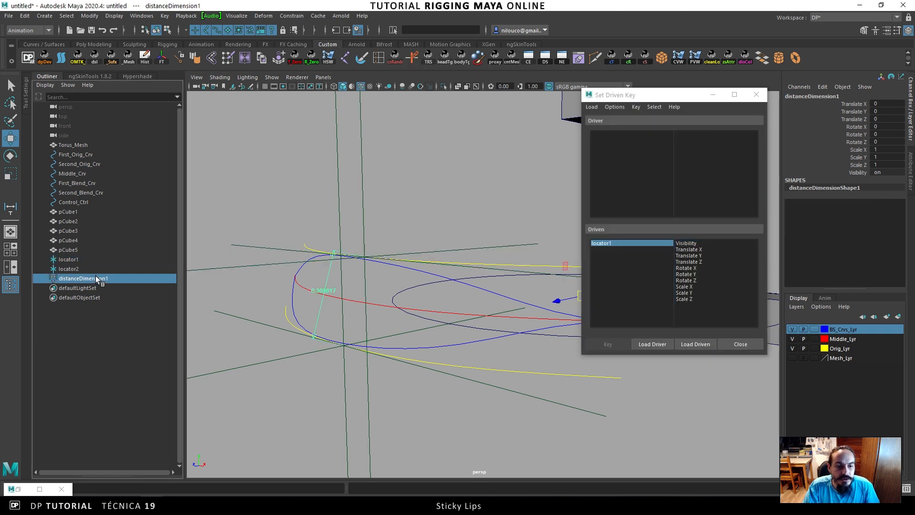
Separate the distanceDimension1 nodes in the Node Editor and fully expand distanceDimensionShape1 to expose its Distance output.
click(17, 491)
click(19, 490)
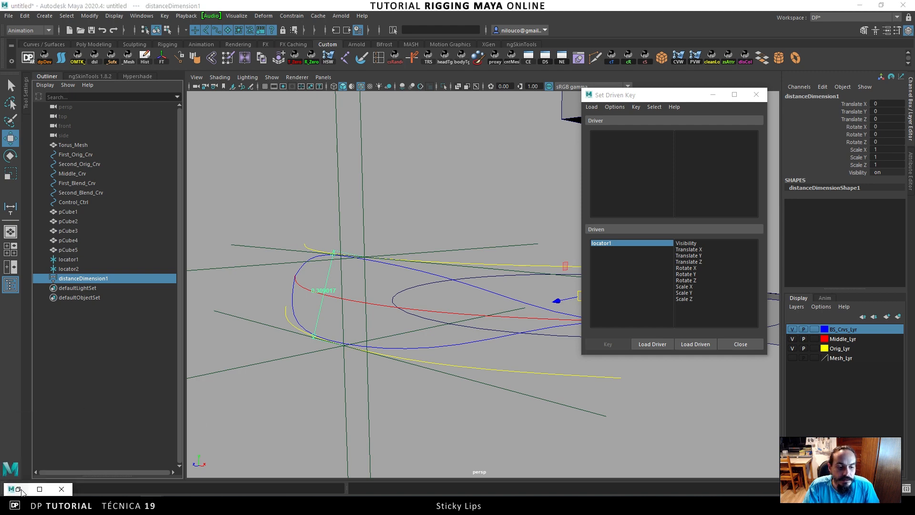
click(19, 490)
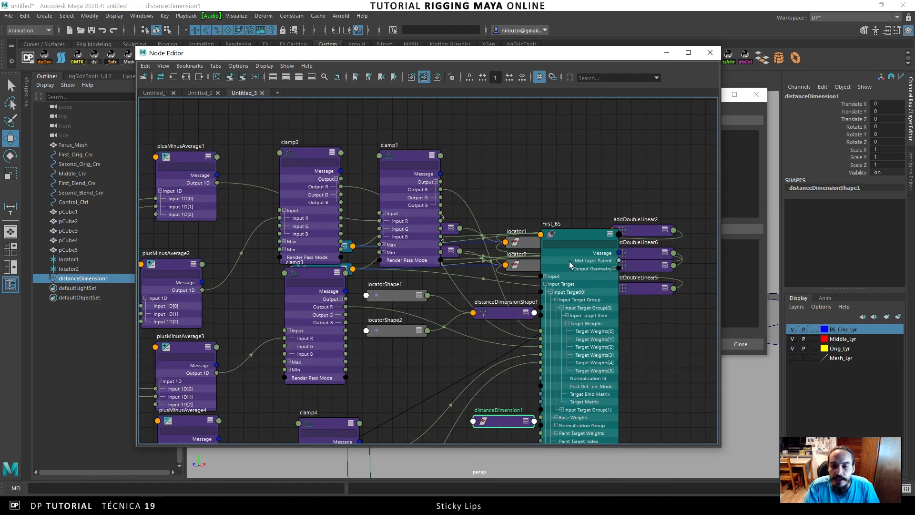
drag(502, 419, 532, 115)
drag(494, 316, 546, 157)
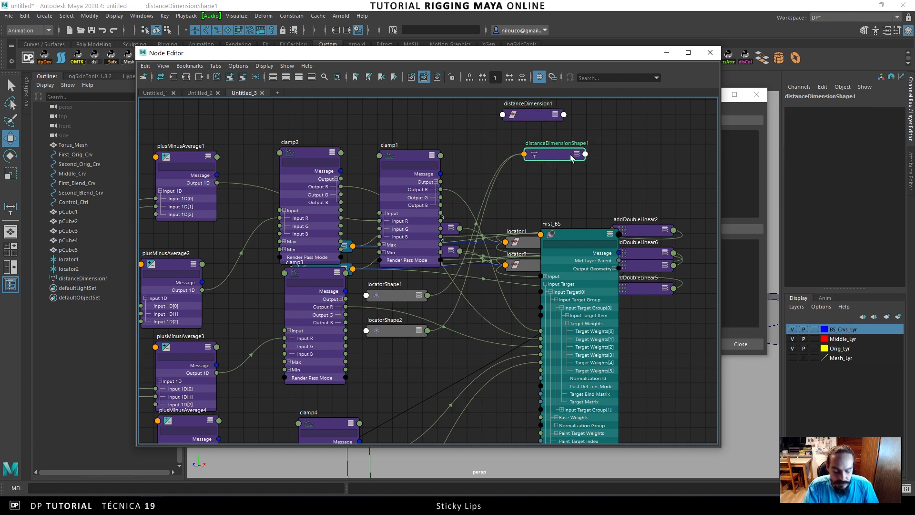
key(3)
scroll(571, 155, up, 2)
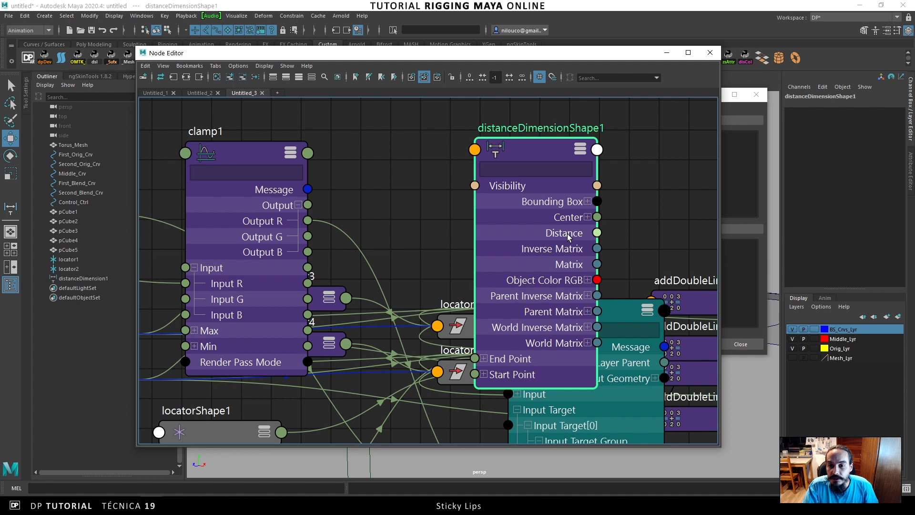
alt+middle_drag(562, 235, 481, 183)
drag(481, 183, 444, 218)
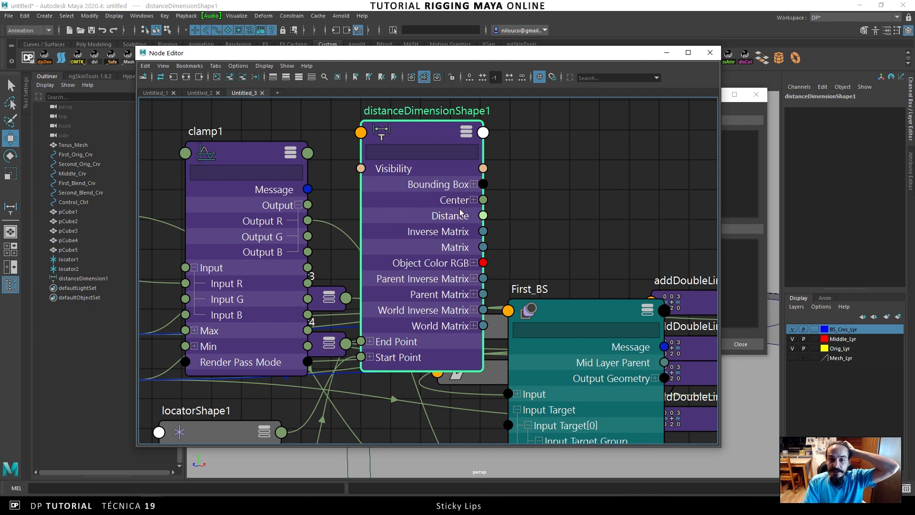
Minimize the Node Editor and load distanceDimensionShape1 as the Set Driven Key driver with its Distance attribute chosen.
click(667, 52)
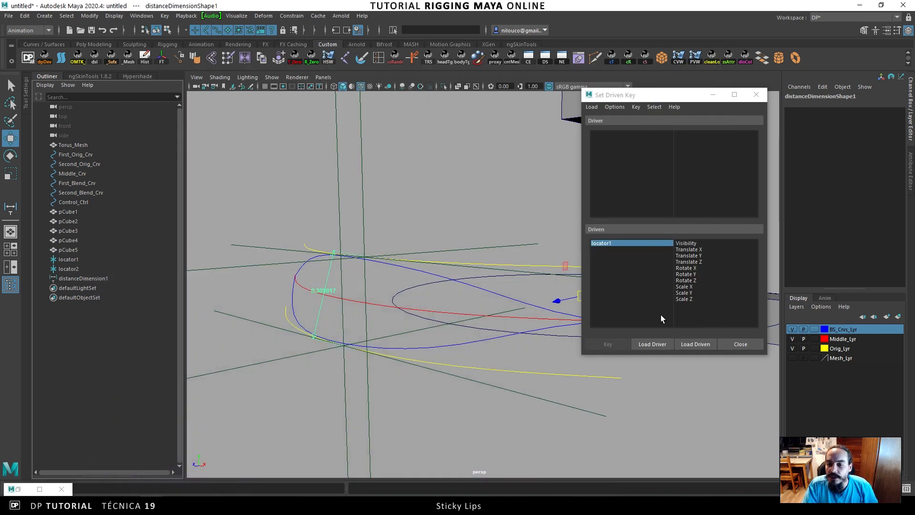
click(657, 344)
scroll(689, 195, down, 15)
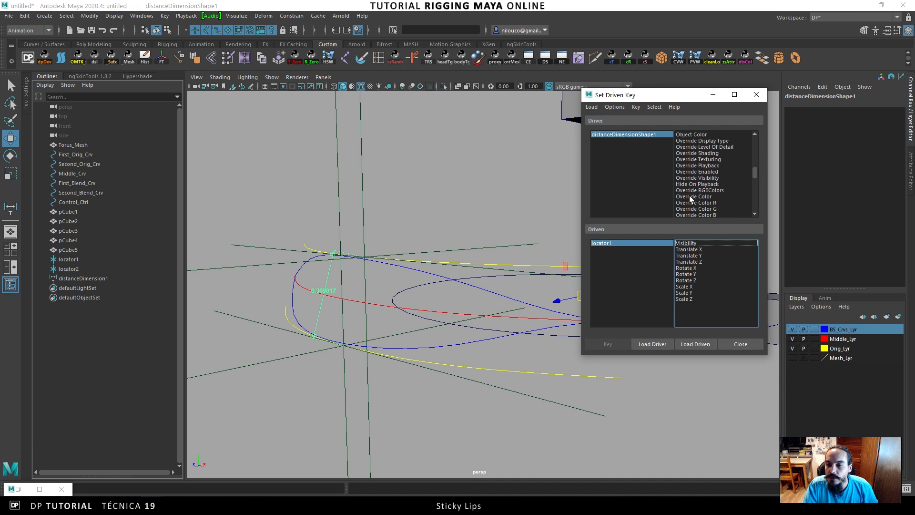
click(691, 208)
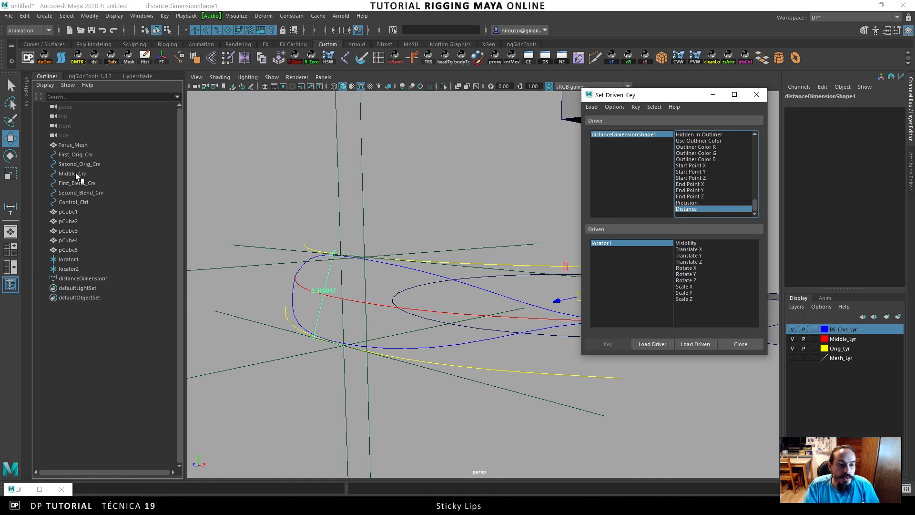
Load Control_Ctrl as the driven object, choose Decrecent and key it at 0 for the open-lips distance.
click(74, 202)
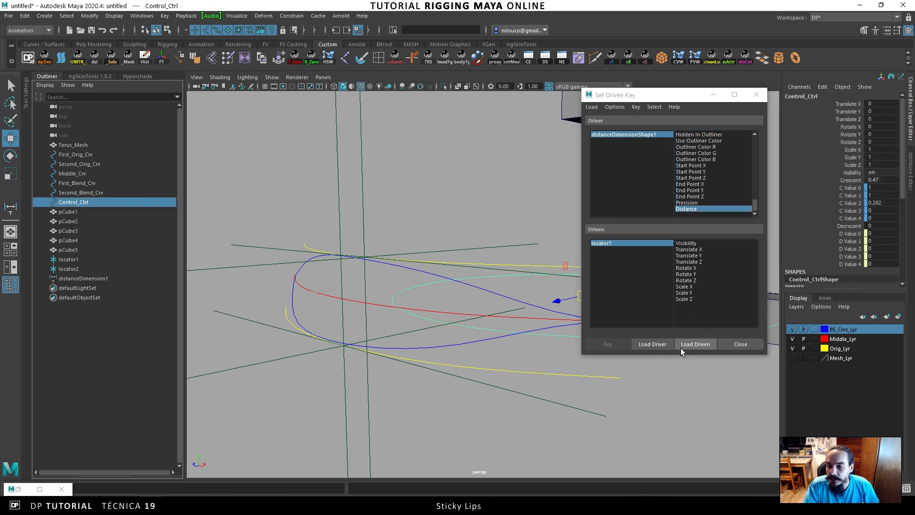
click(694, 344)
scroll(700, 281, down, 3)
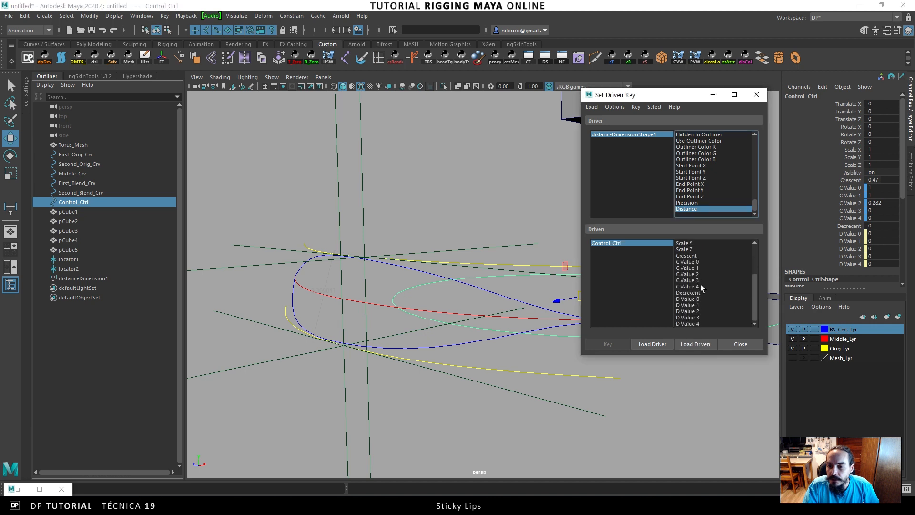
click(699, 292)
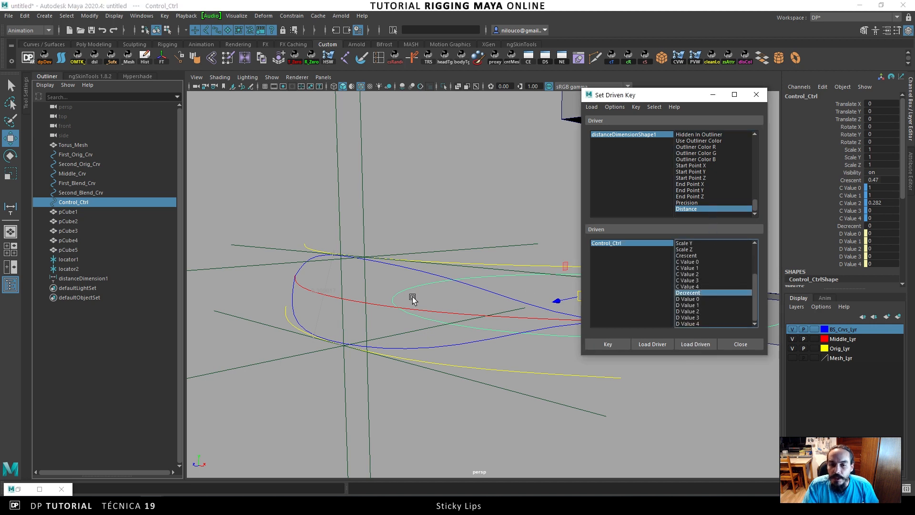
alt+drag(496, 268, 403, 251)
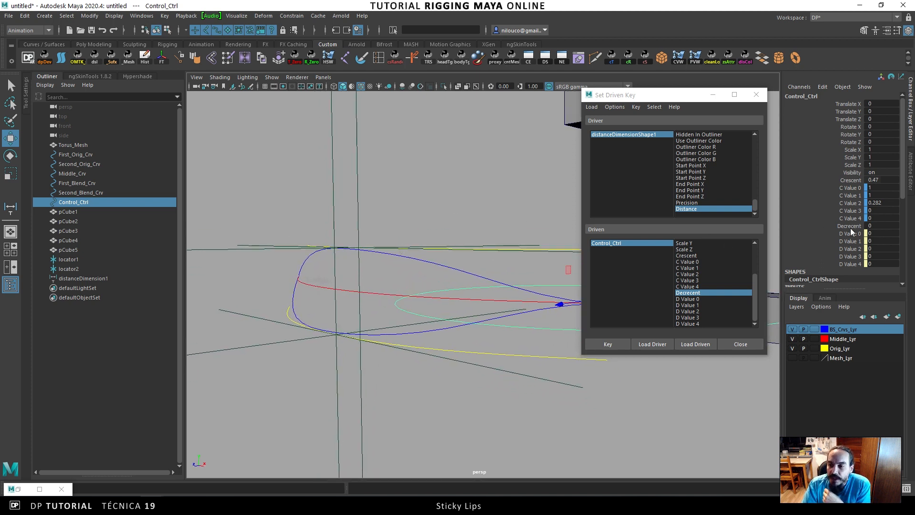
click(608, 342)
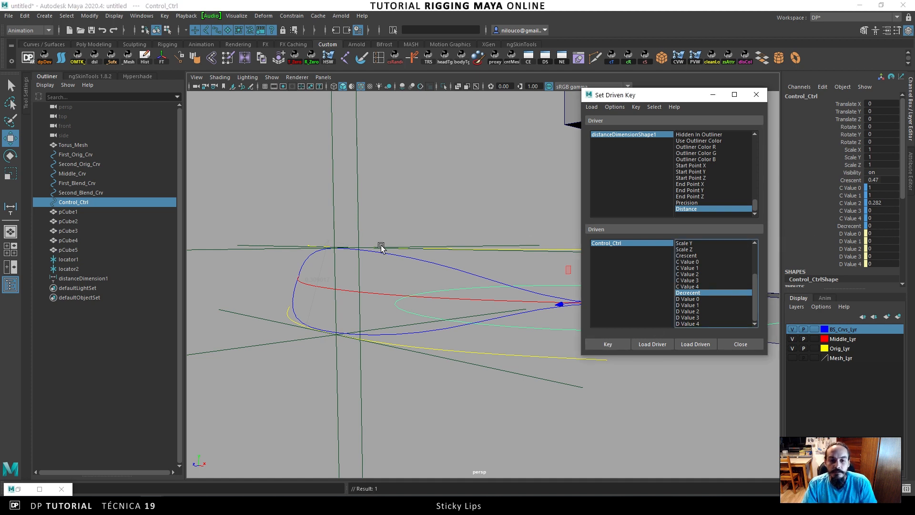
Move locator1 down close to the lower lip locator, set Control_Ctrl's Decrecent to 1 and key it.
click(357, 182)
alt+drag(357, 181, 291, 213)
middle_drag(290, 212, 271, 294)
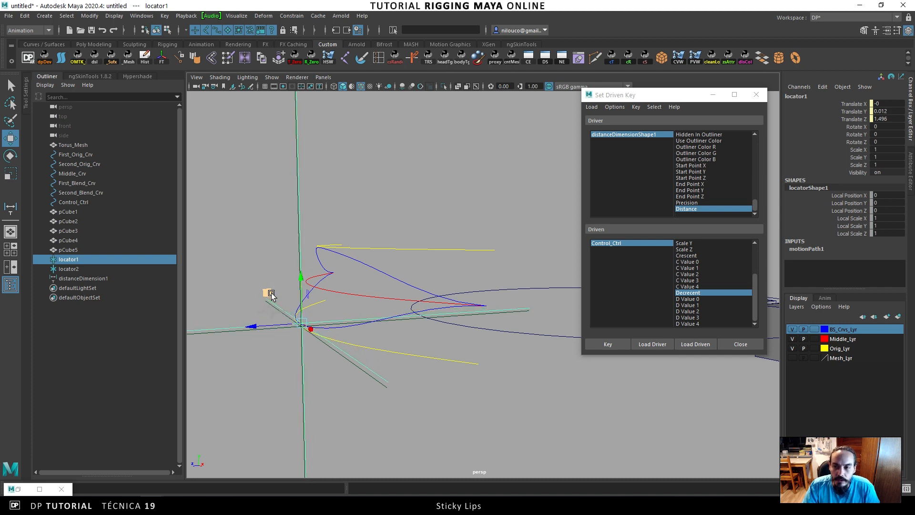
click(618, 243)
click(879, 225)
text(1)
key(Return)
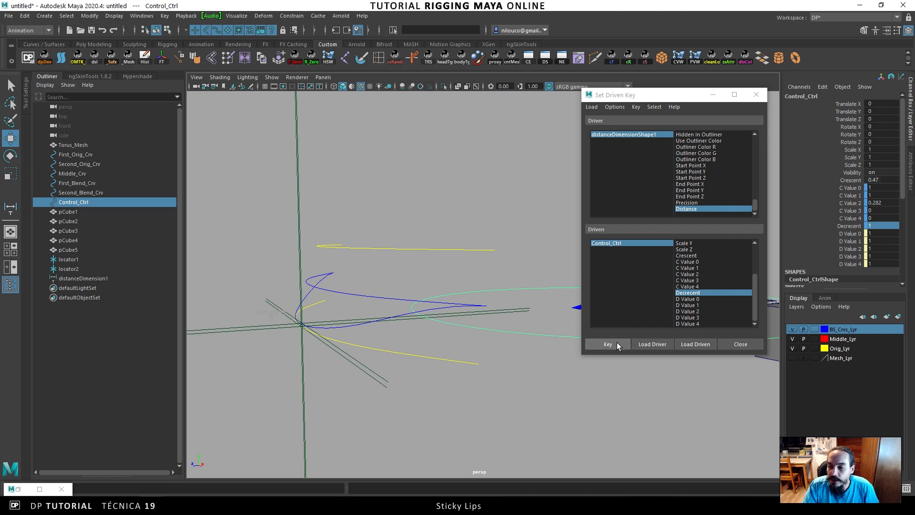
click(608, 344)
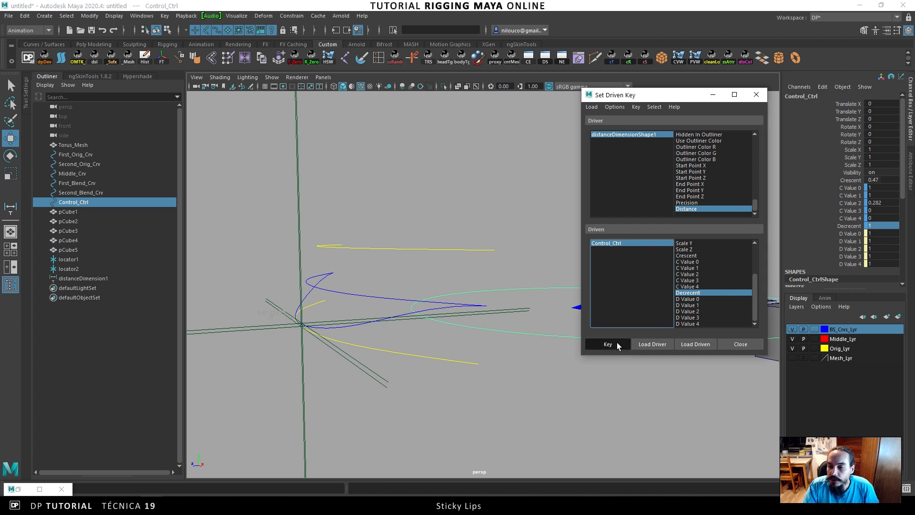
Test the Decrecent driven key by moving locator1 up slightly from the lower lip curve.
click(849, 227)
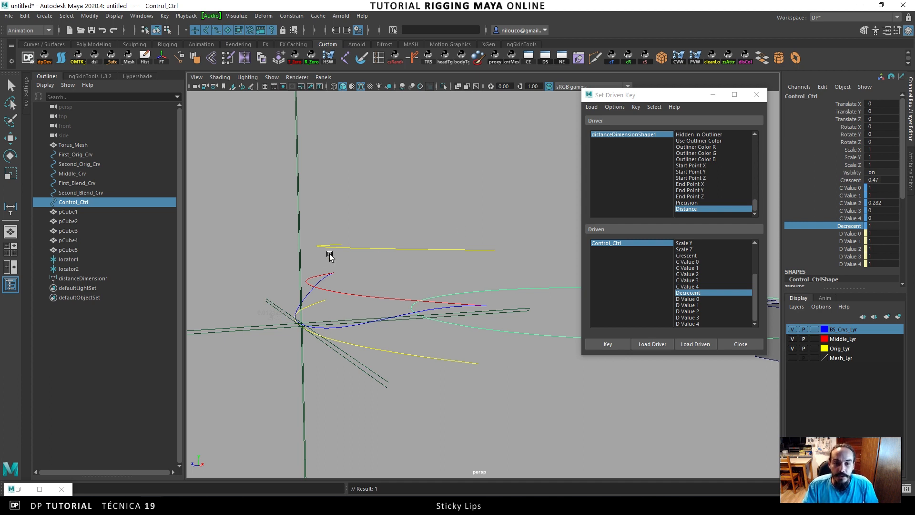
click(308, 322)
key(w)
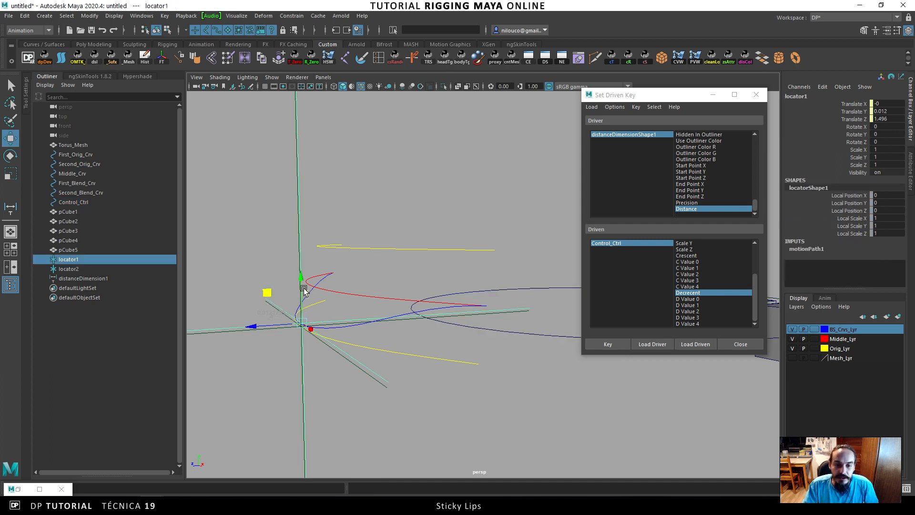
mouse_move(278, 284)
mouse_down()
mouse_move(302, 230)
mouse_move(279, 286)
mouse_move(290, 237)
mouse_move(267, 288)
mouse_move(294, 232)
mouse_move(268, 288)
mouse_move(293, 233)
mouse_move(277, 283)
mouse_up()
alt+drag(333, 277, 365, 247)
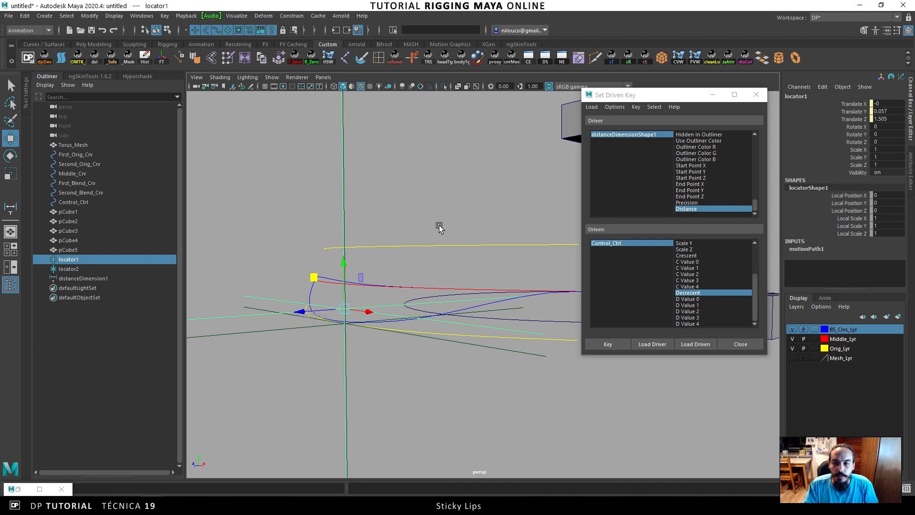
Show Mesh_Lyr, try moving a Torus_Mesh vertex above the upper lip curve to test the driven key, and undo the moves.
click(792, 357)
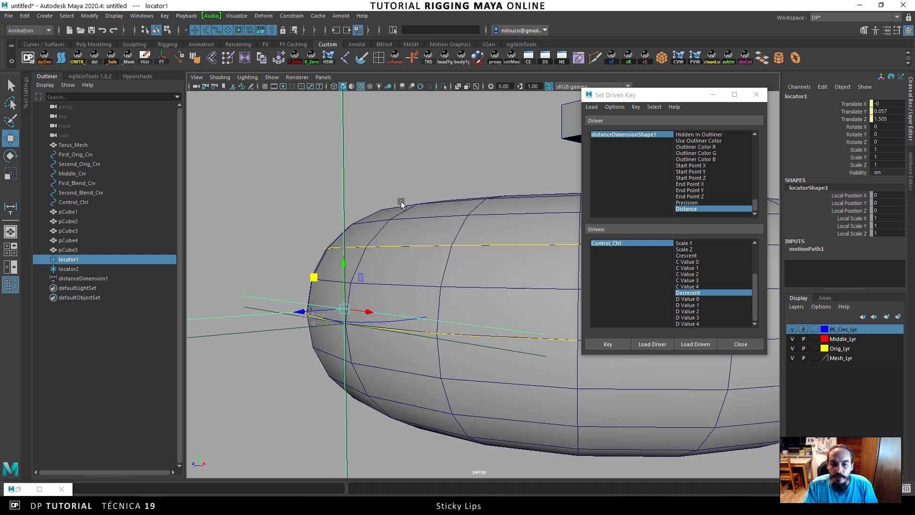
click(411, 219)
right_drag(412, 221, 398, 220)
click(392, 219)
drag(363, 183, 345, 205)
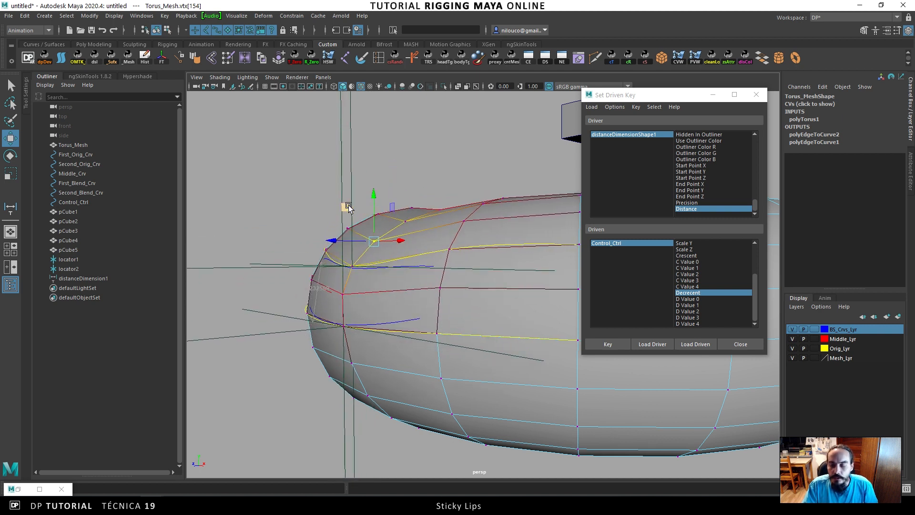
click(793, 357)
drag(345, 206, 364, 209)
key(ctrl+z)
key(ctrl+z)
key(ctrl+z)
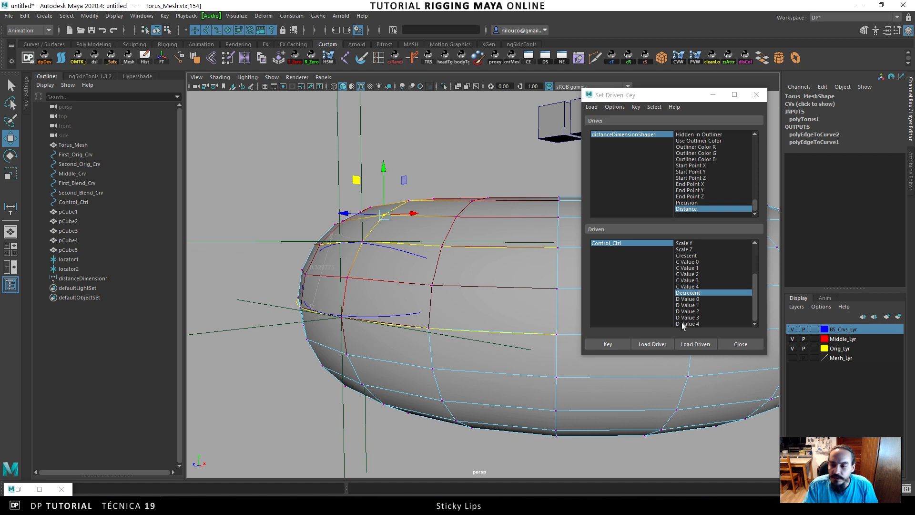
Hide Mesh_Lyr and nudge the selected Torus_Mesh vertex to check how the lip curves react.
click(793, 358)
click(793, 357)
click(792, 357)
alt+drag(391, 240, 385, 265)
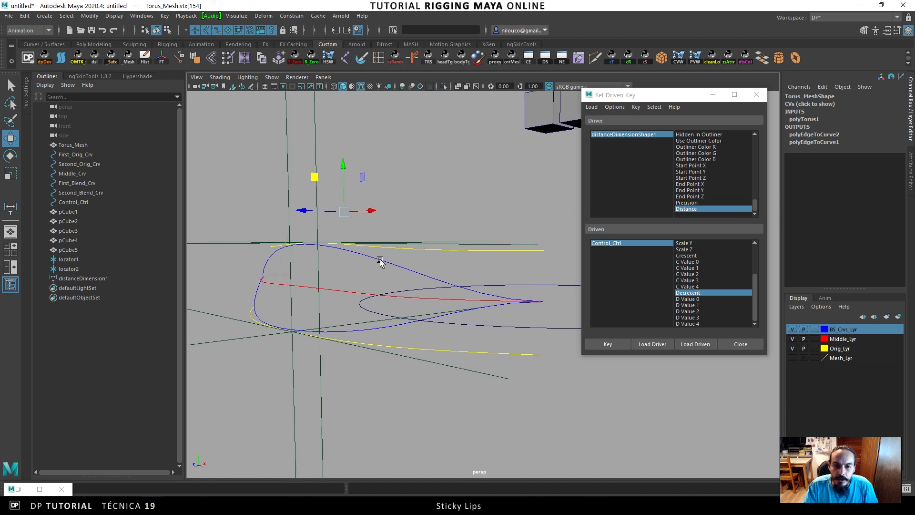
mouse_move(314, 177)
mouse_down()
mouse_move(276, 248)
mouse_move(247, 268)
mouse_move(254, 285)
mouse_move(265, 210)
mouse_move(292, 169)
mouse_move(261, 268)
mouse_move(274, 213)
mouse_move(293, 185)
mouse_move(261, 266)
mouse_move(280, 204)
mouse_move(262, 265)
mouse_move(305, 177)
mouse_up()
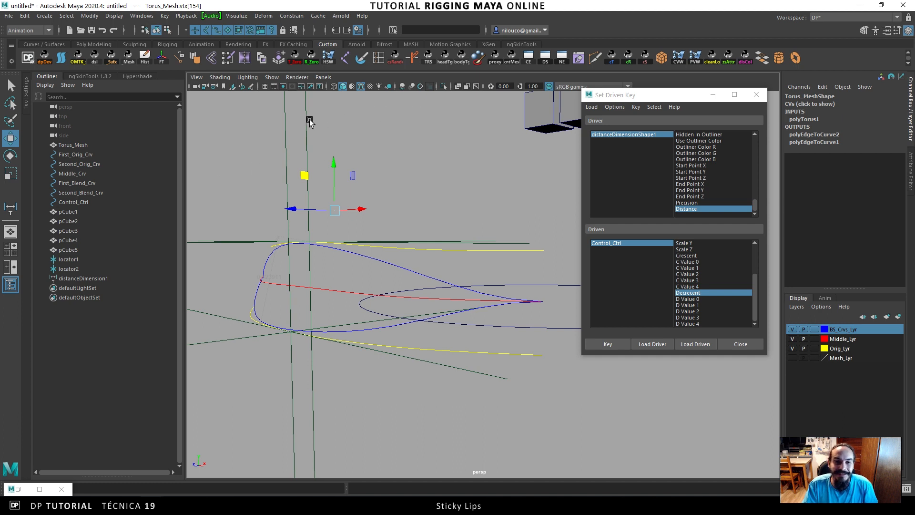
drag(655, 99, 650, 122)
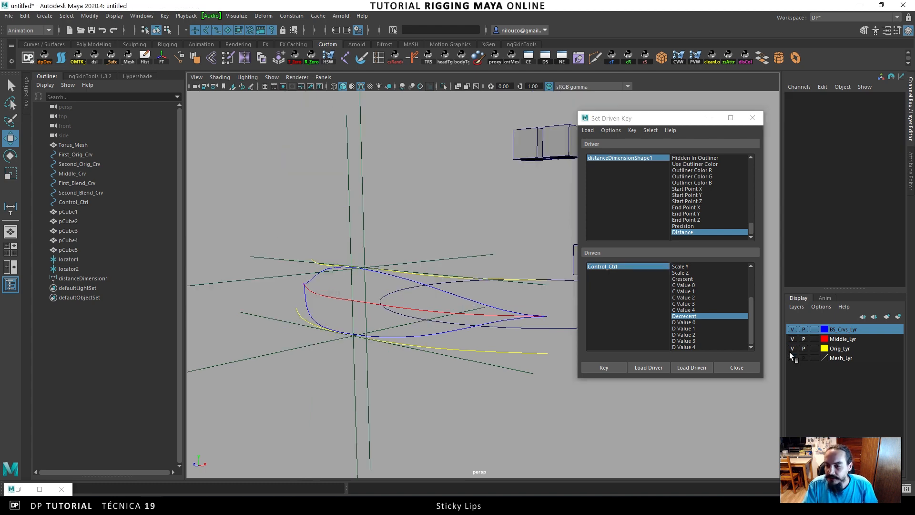
Show Mesh_Lyr again, return Torus_Mesh to object mode and clear the selection.
click(791, 358)
alt+drag(534, 314, 482, 319)
alt+right_drag(482, 318, 367, 302)
alt+drag(367, 302, 423, 262)
key(ctrl+z)
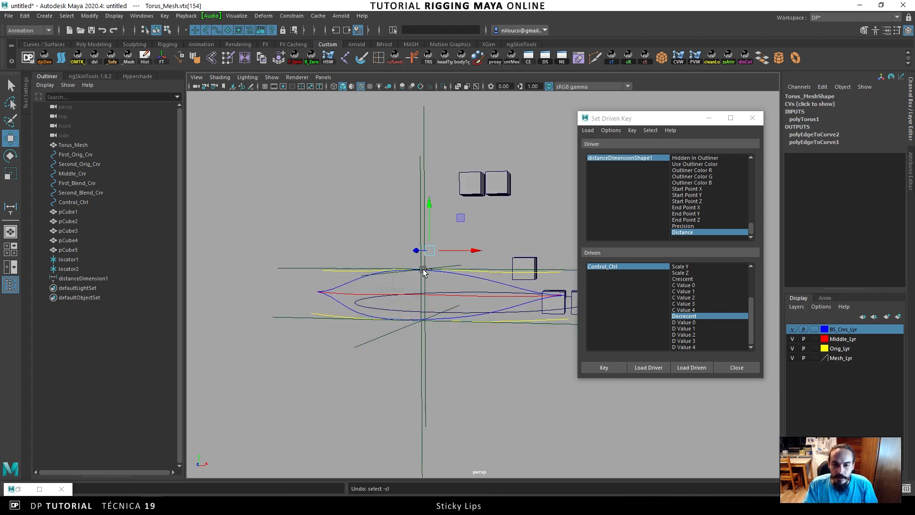
click(792, 358)
click(792, 357)
click(792, 358)
alt+drag(477, 319, 450, 319)
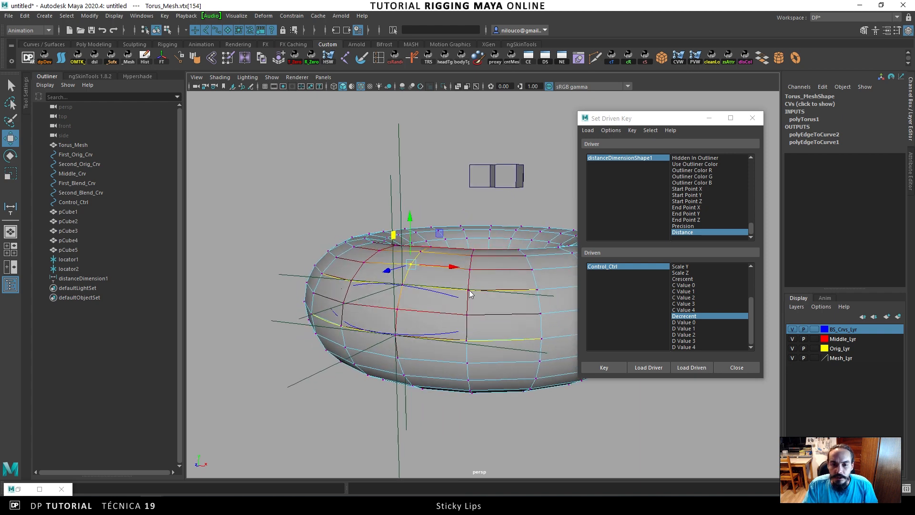
key(F8)
click(280, 207)
alt+drag(376, 240, 364, 274)
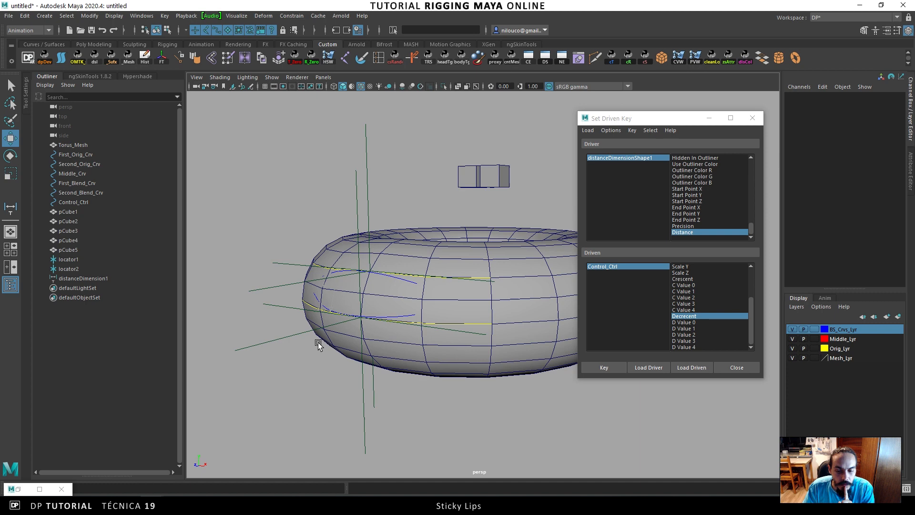
Switch to Notepad++ to review the Stick Lips outline in wip_Roteiro.txt, and return to Maya.
key(alt+Tab)
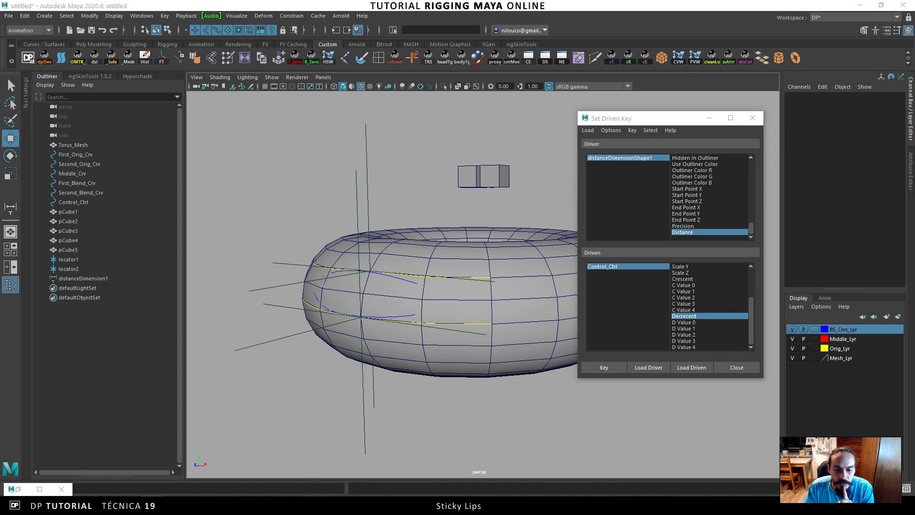
click(197, 188)
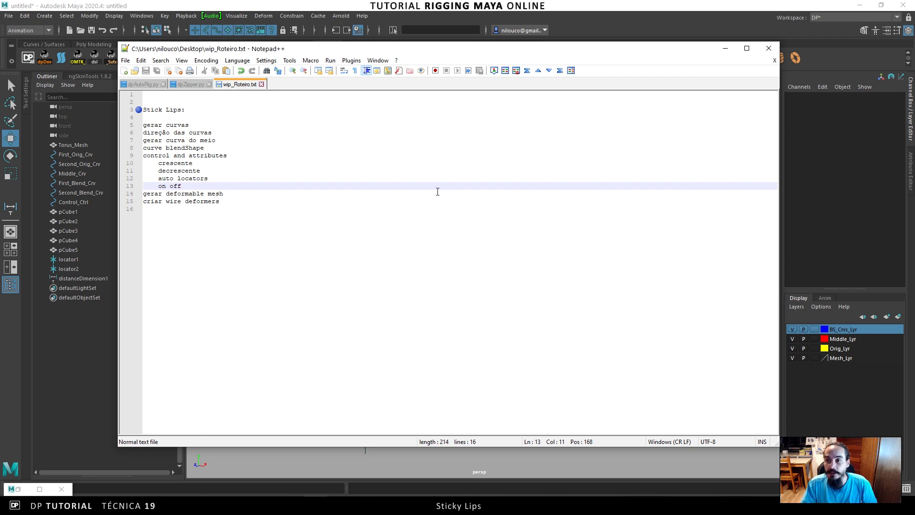
click(722, 47)
Hide the Mesh_Lyr layer so only the lip curves, locators and cubes are displayed.
alt+drag(455, 220, 476, 246)
click(792, 358)
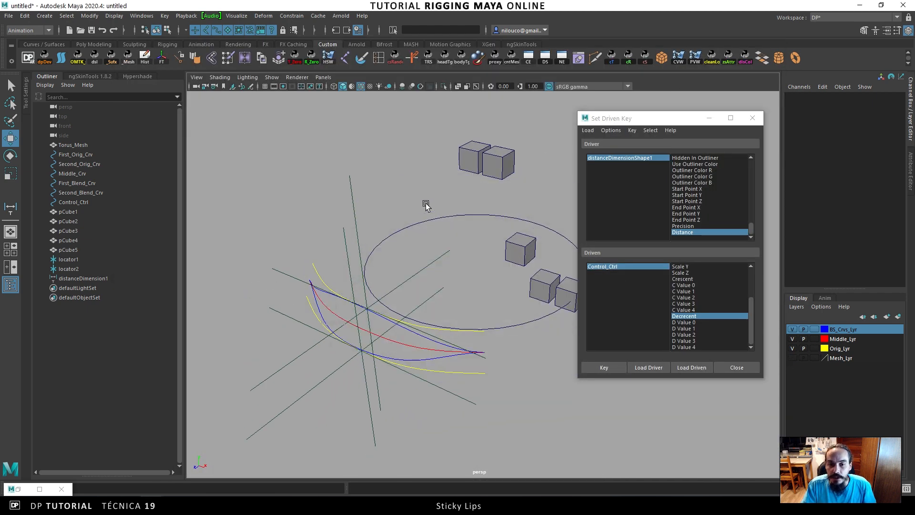
Add a keyable float attribute onOffActive to Control_Ctrl with minimum 0, maximum 1 and default 1.
drag(425, 202, 442, 227)
click(817, 87)
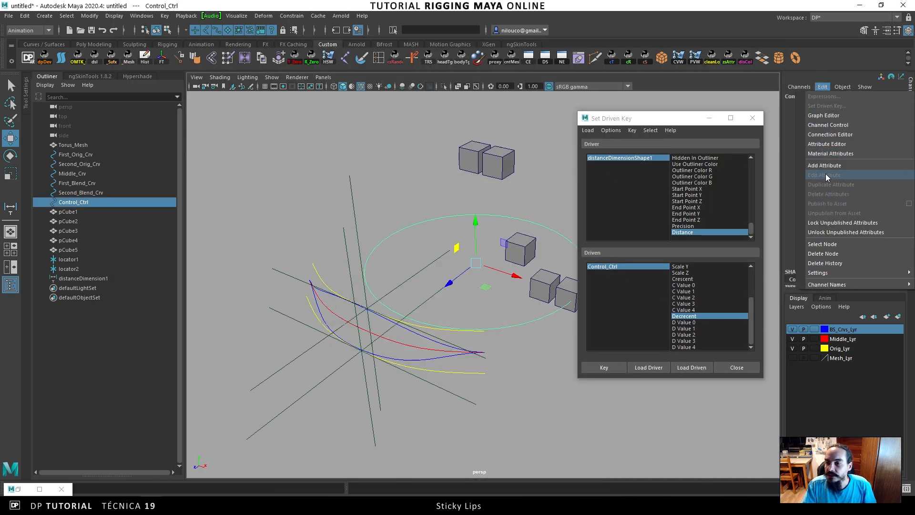
click(819, 162)
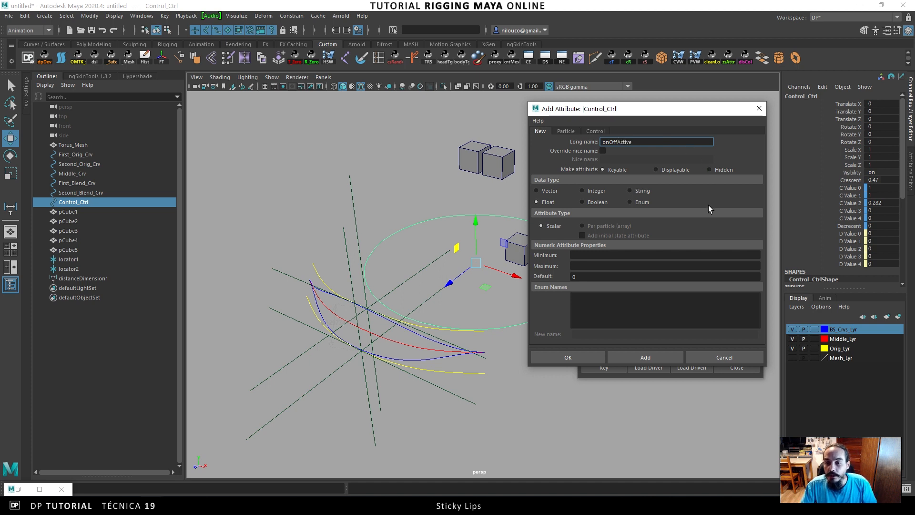
click(604, 255)
text(0)
key(Tab)
text(1)
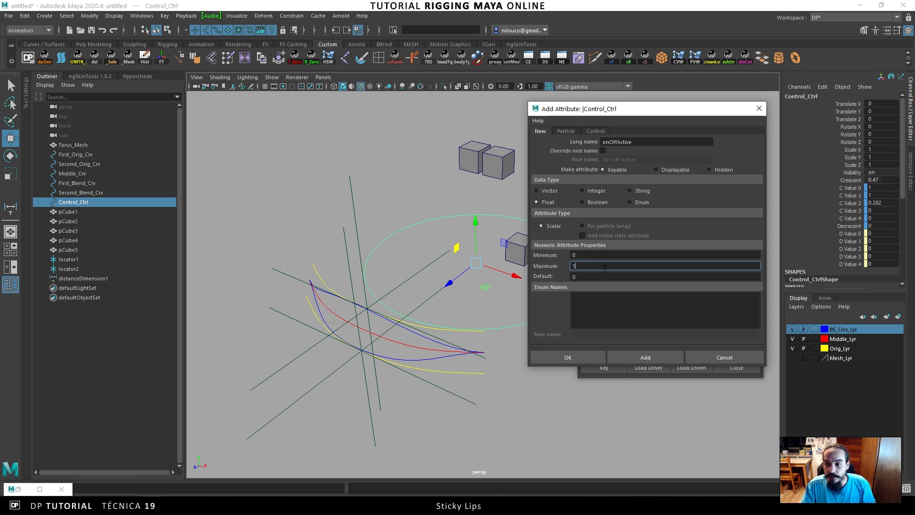
key(Tab)
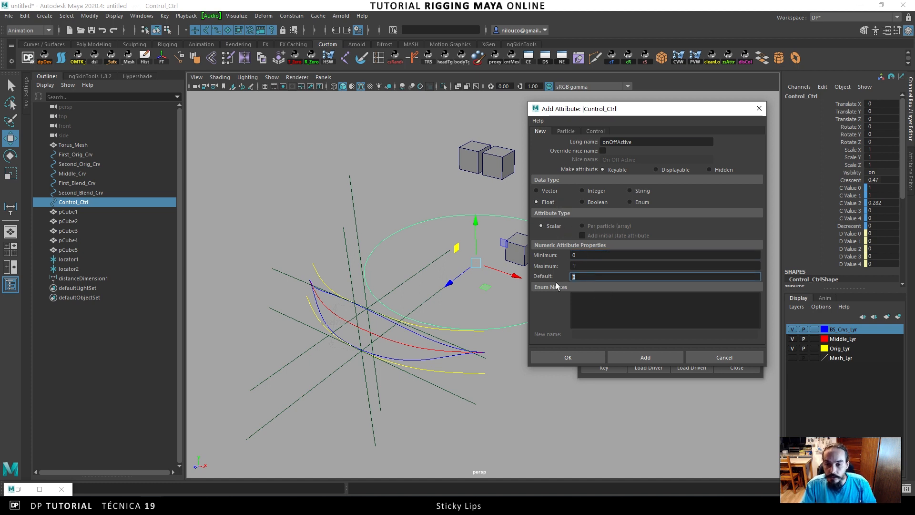
text(1)
key(Tab)
click(568, 357)
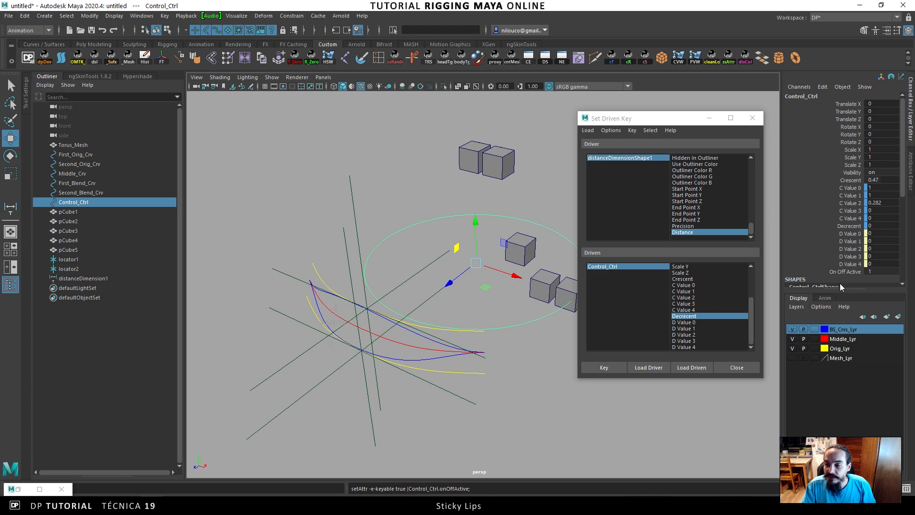
Load Control_Ctrl as the source in the Connection Editor and choose its onOffActive output.
click(845, 272)
click(528, 58)
drag(316, 156, 318, 390)
click(260, 404)
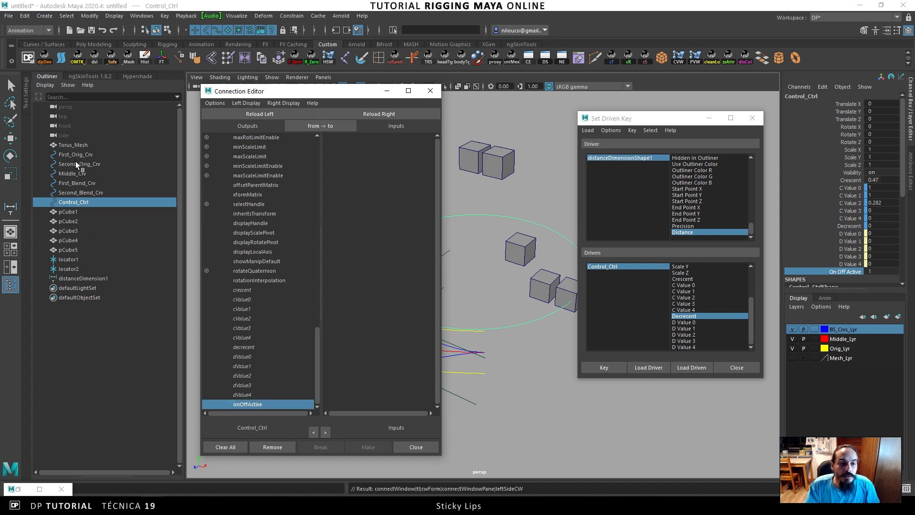
Set the Middle_Crv weight of First_Blend_Crv's First_BS blend shape to 1.
click(76, 183)
key(w)
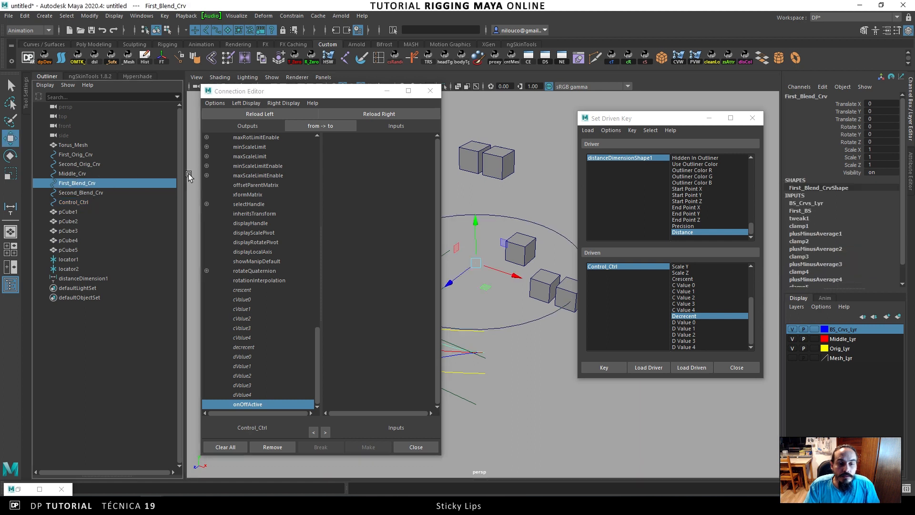
click(810, 211)
click(846, 207)
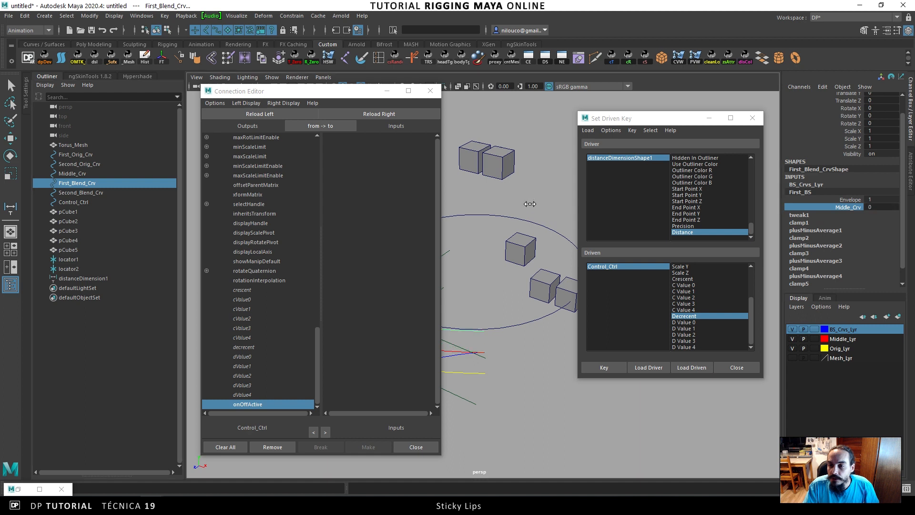
alt+middle_drag(521, 211, 531, 190)
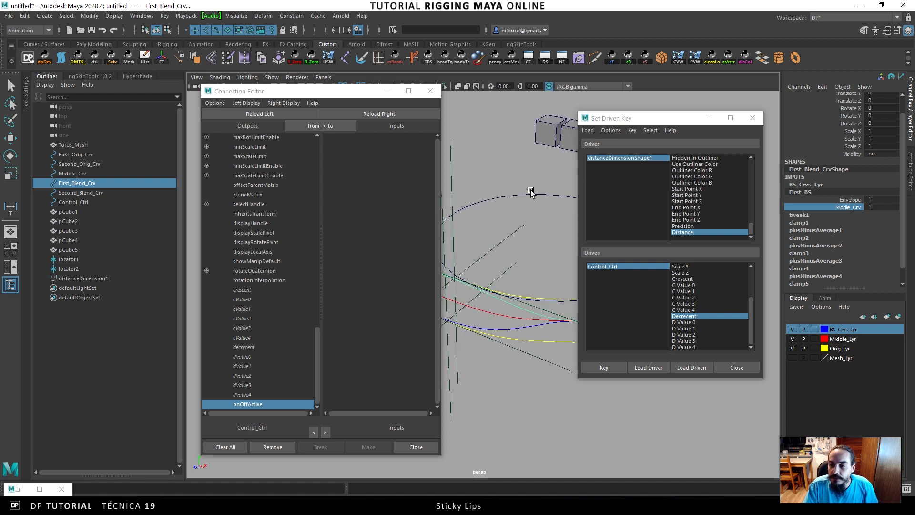
Load First_BS as the connection target and connect onOffActive to its Middle_Crv weight.
click(822, 86)
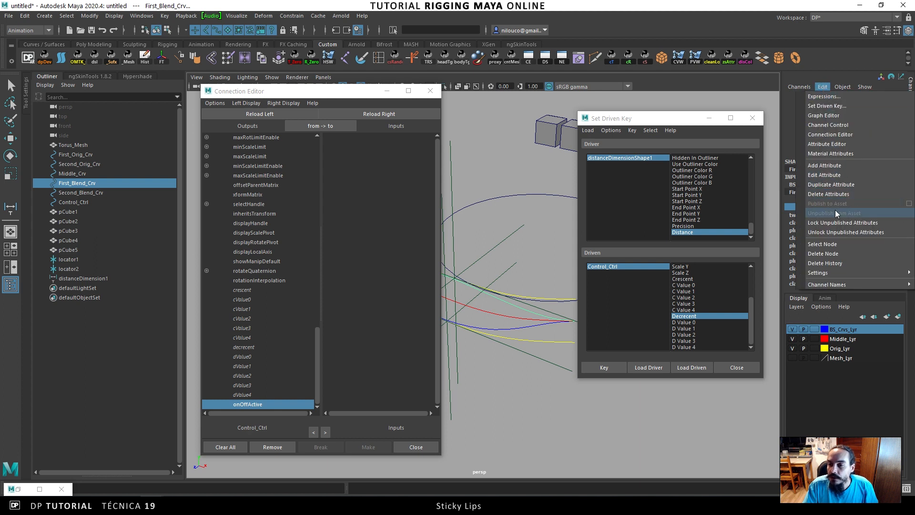
click(832, 243)
click(399, 128)
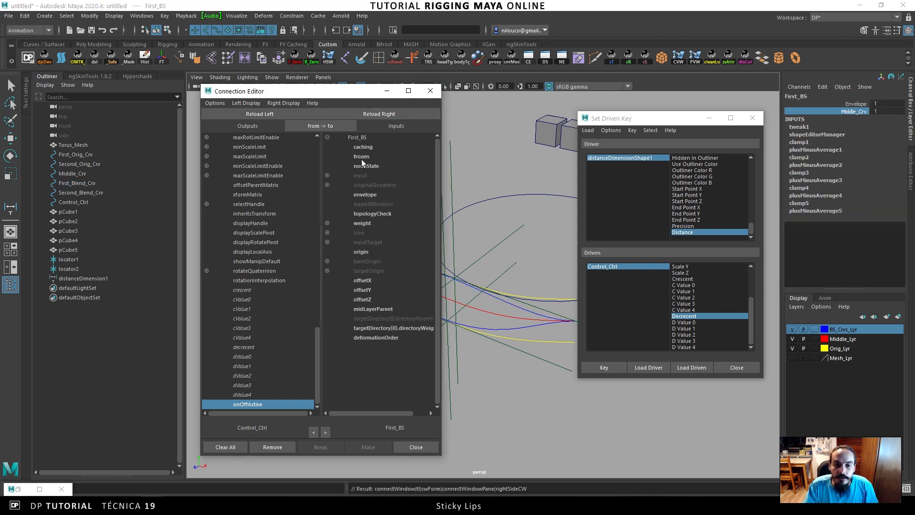
click(377, 233)
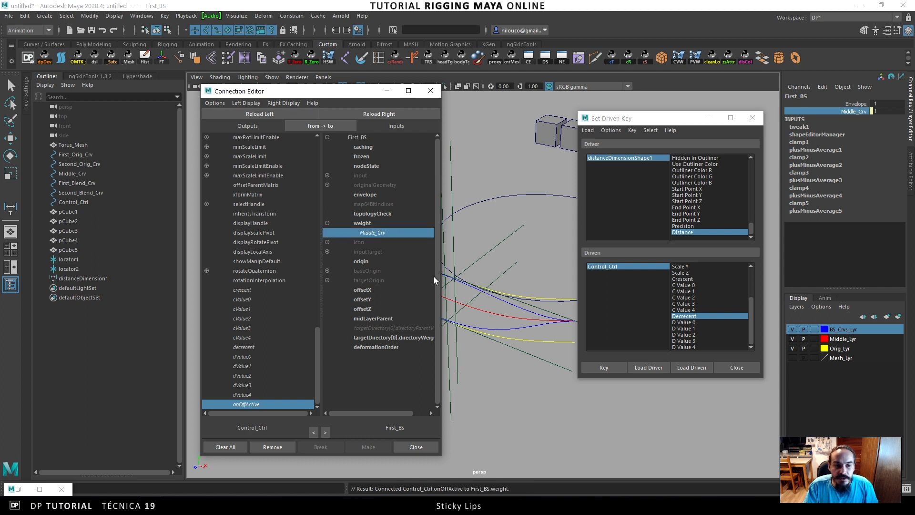
Connect onOffActive to the Middle_Crv weight of Second_Blend_Crv's Second_BS, then close the Connection Editor.
click(81, 202)
click(84, 193)
key(w)
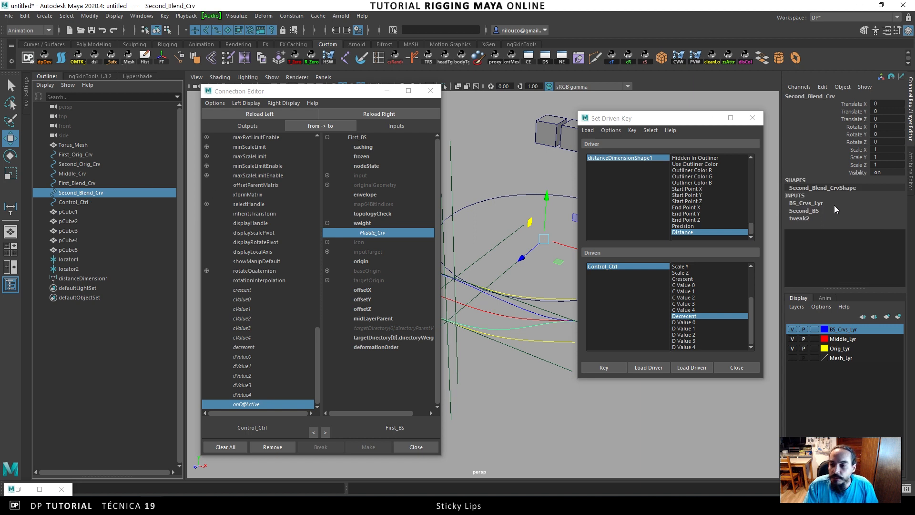
click(834, 210)
click(822, 87)
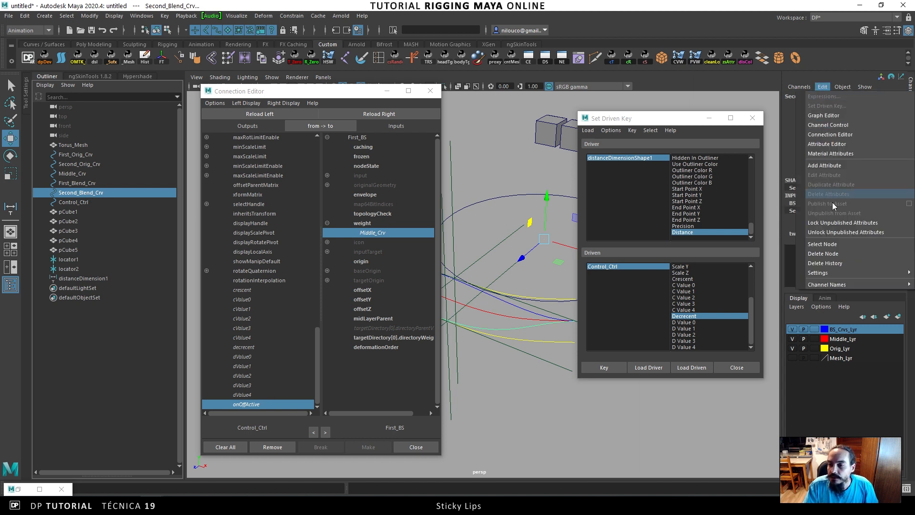
click(837, 242)
click(393, 114)
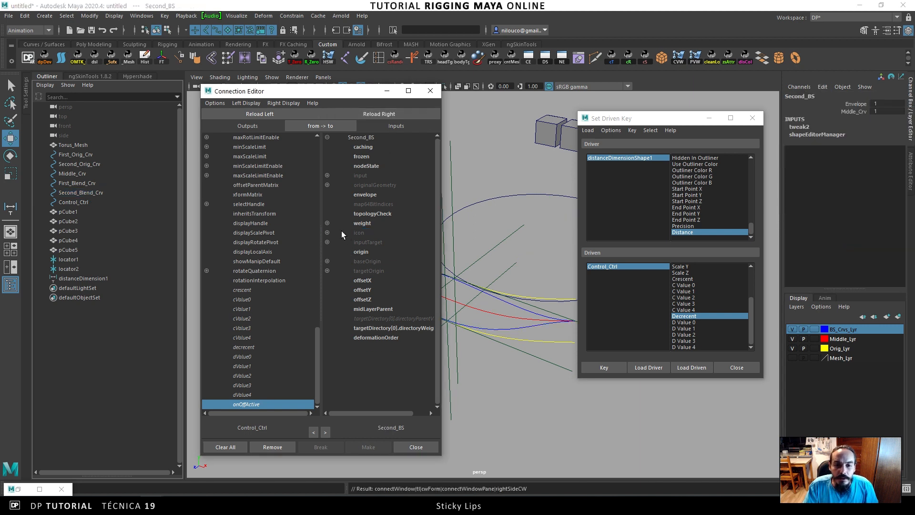
click(373, 233)
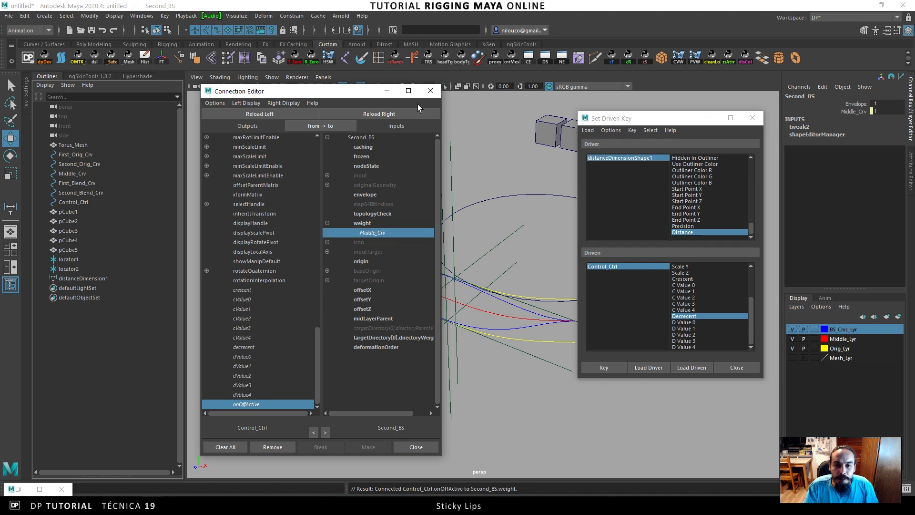
click(430, 90)
Test Control_Ctrl's On Off Active between 1 and 0 while watching the blend curves, leaving it at 0.
alt+drag(445, 164, 481, 238)
click(481, 238)
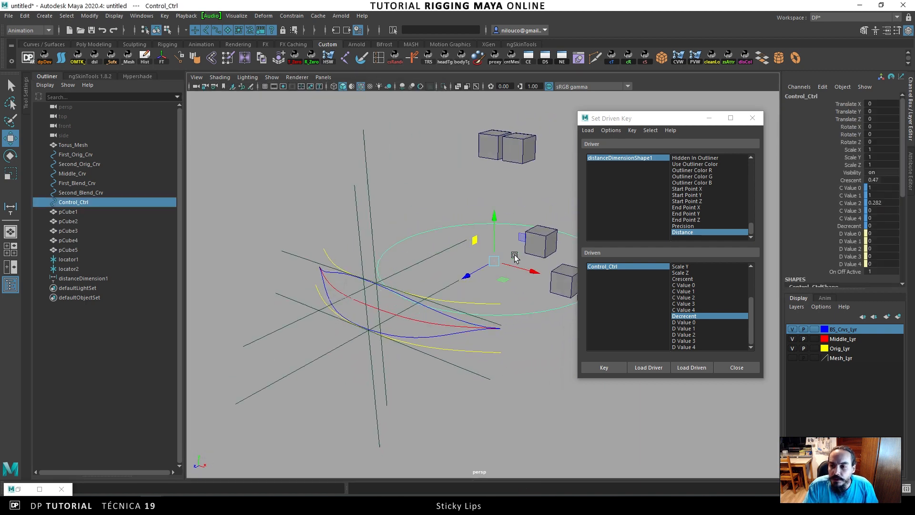
click(853, 271)
middle_drag(519, 222, 438, 226)
alt+drag(437, 231, 461, 230)
middle_drag(461, 231, 374, 218)
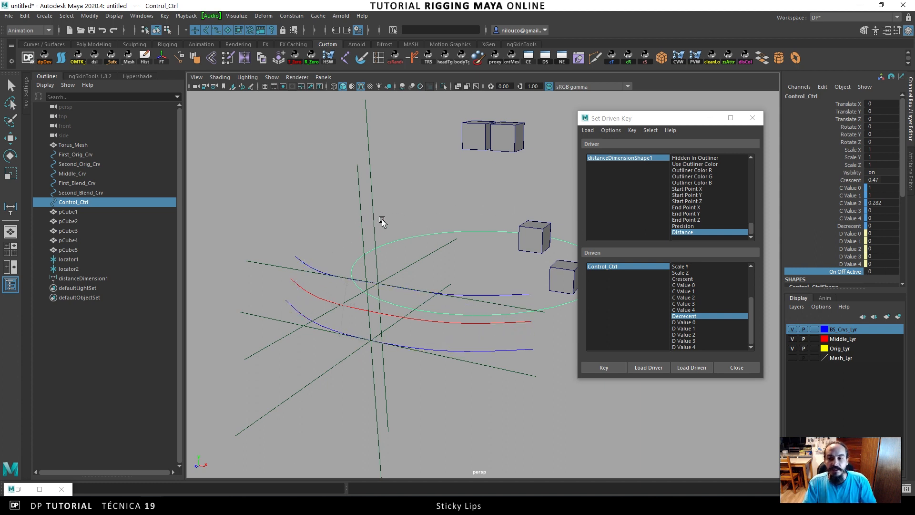
middle_drag(417, 218, 483, 203)
alt+drag(483, 203, 432, 219)
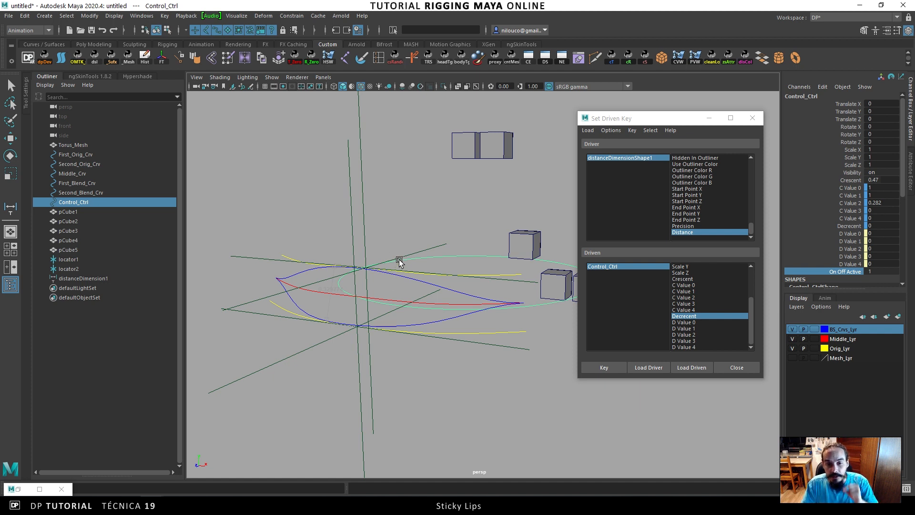
middle_drag(416, 246, 398, 231)
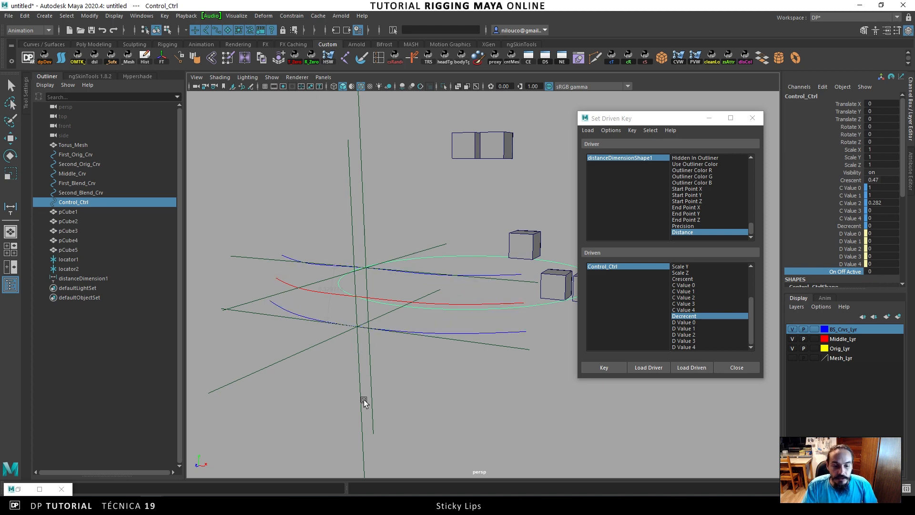
Switch to Notepad++ to review the "gerar deformable mesh" item in wip_Roteiro.txt, and return to Maya.
click(316, 505)
click(229, 191)
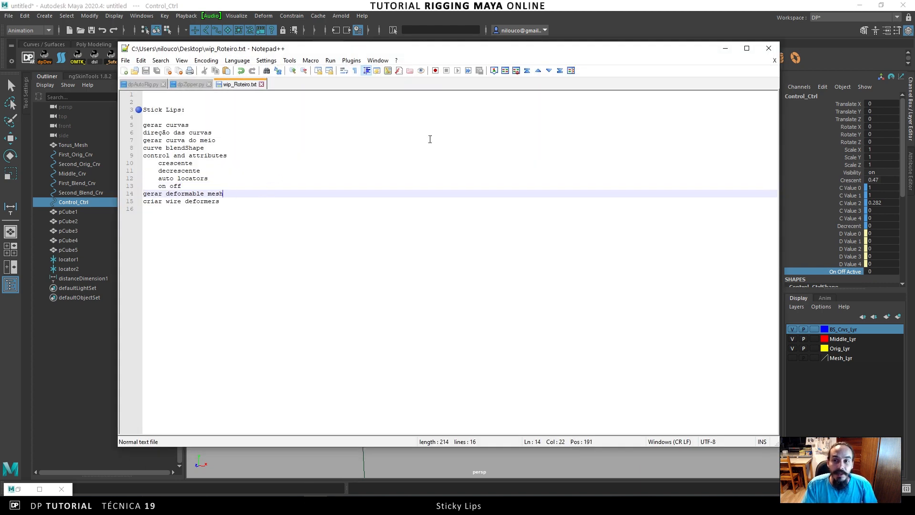
click(724, 48)
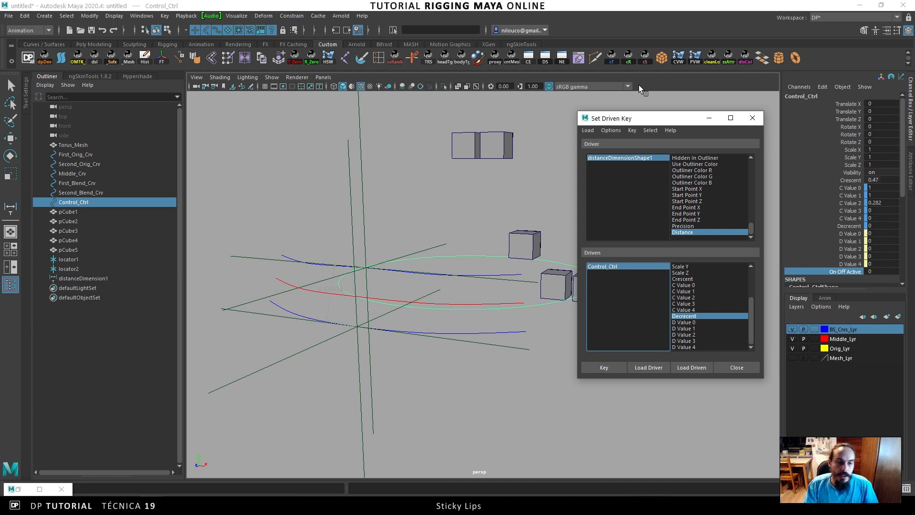
Select Torus_Mesh and make the Mesh_Lyr layer visible again.
click(76, 145)
key(w)
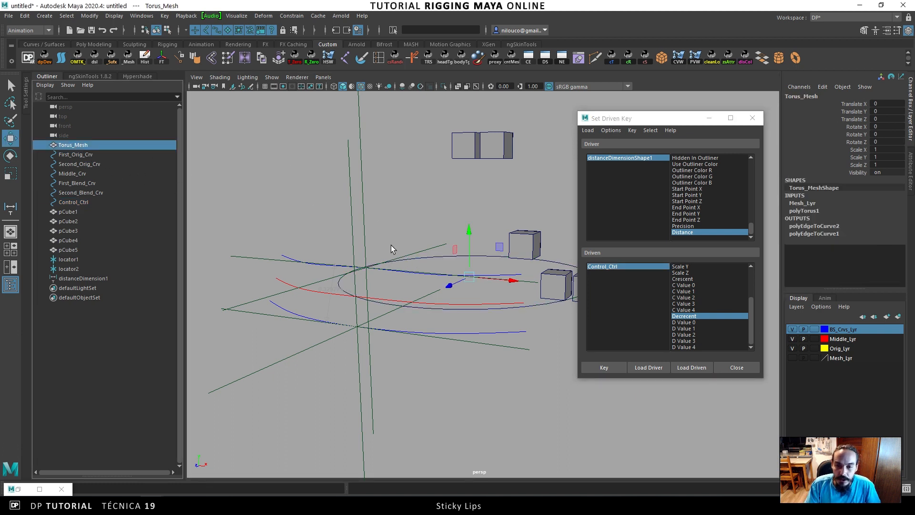
click(791, 358)
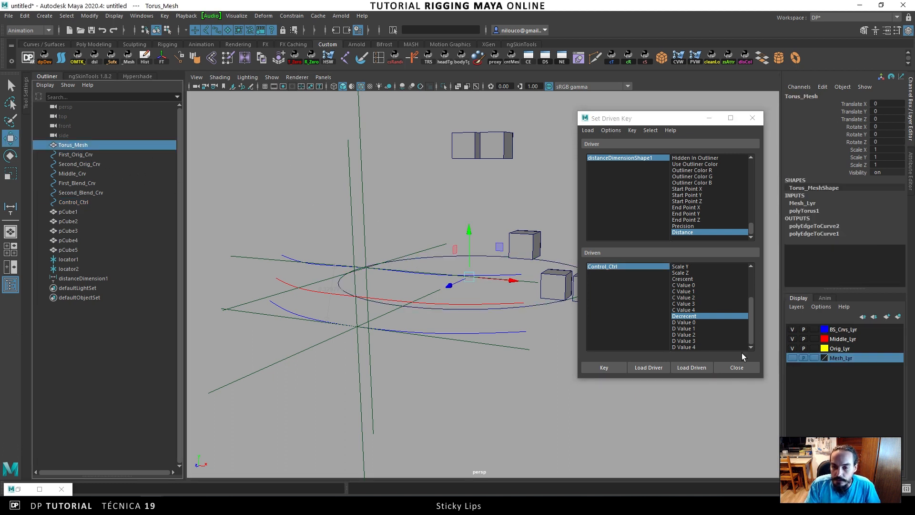
click(793, 357)
alt+drag(461, 269, 386, 285)
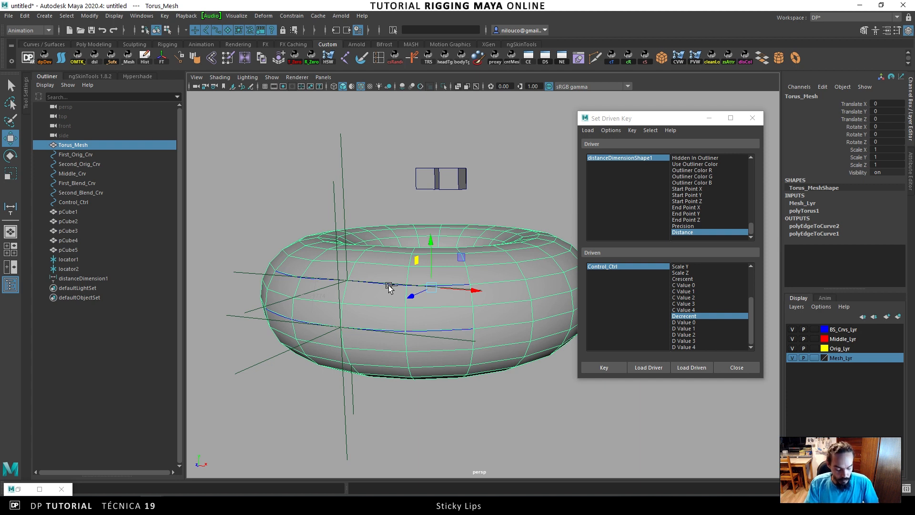
Duplicate Torus_Mesh and rename the copy Torus_Render_Mesh.
key(ctrl+d)
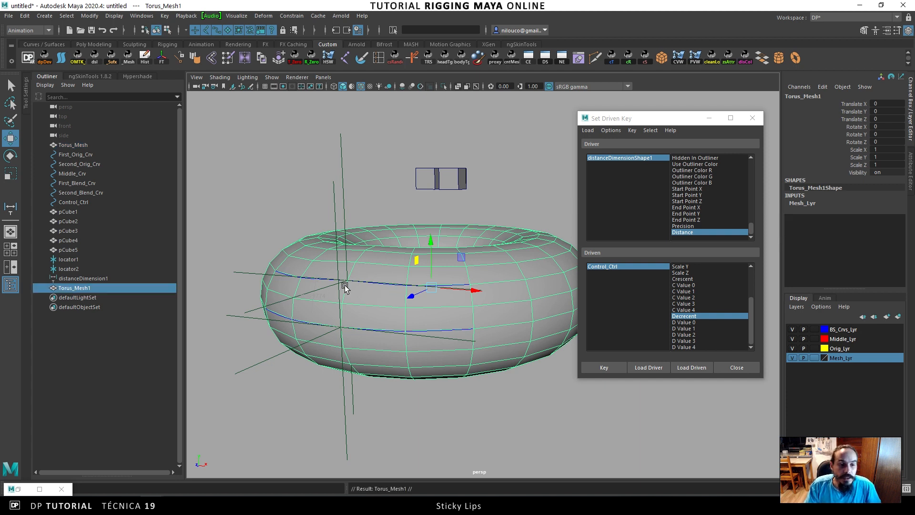
double_click(98, 286)
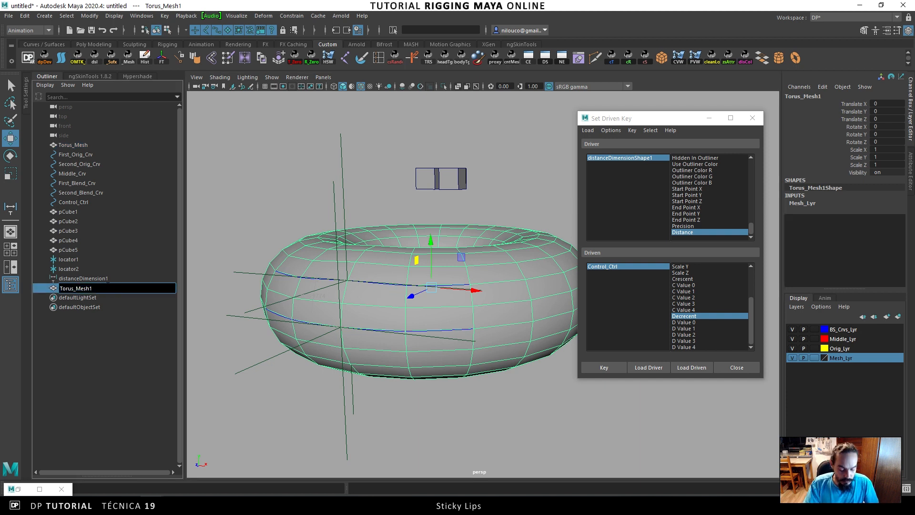
text(Render_)
key(Return)
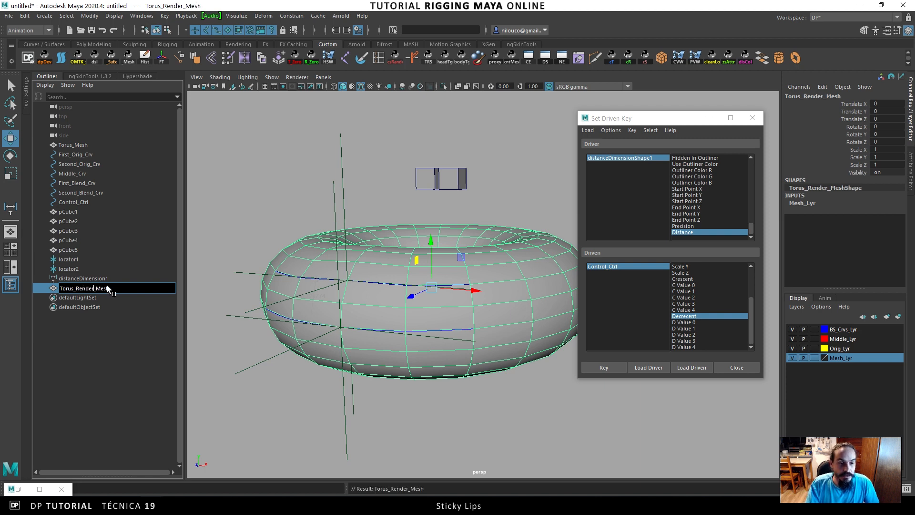
Rename the original Torus_Mesh to Torus_Orig_Mesh.
double_click(73, 145)
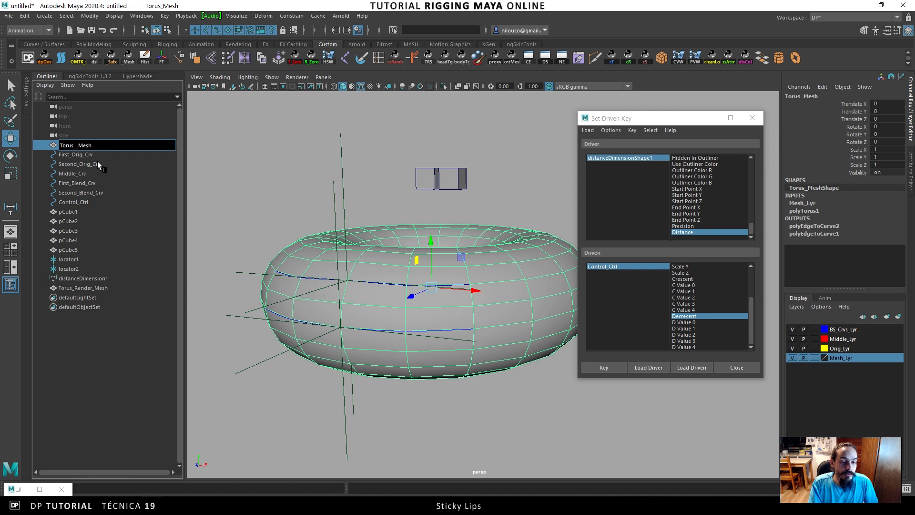
text(ig)
key(Return)
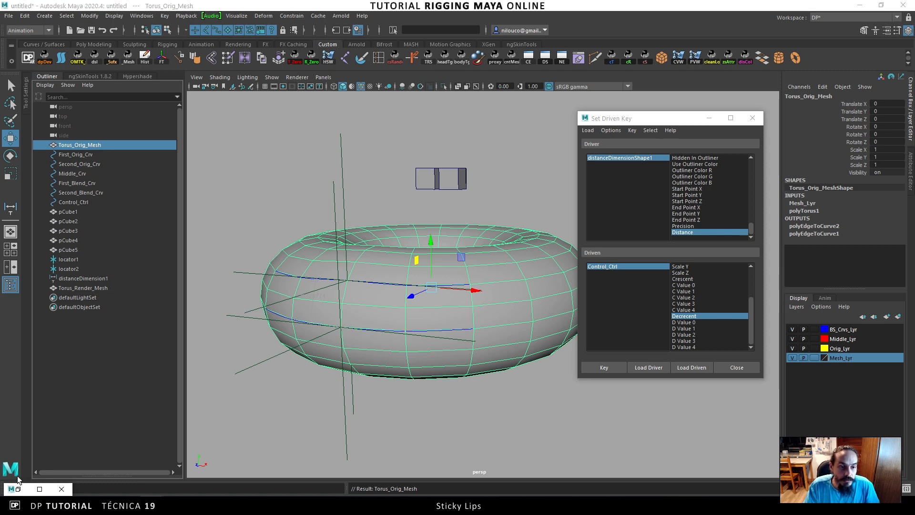
Restore the Node Editor and graph the connections of Torus_Orig_Mesh and Torus_Render_Mesh.
click(14, 490)
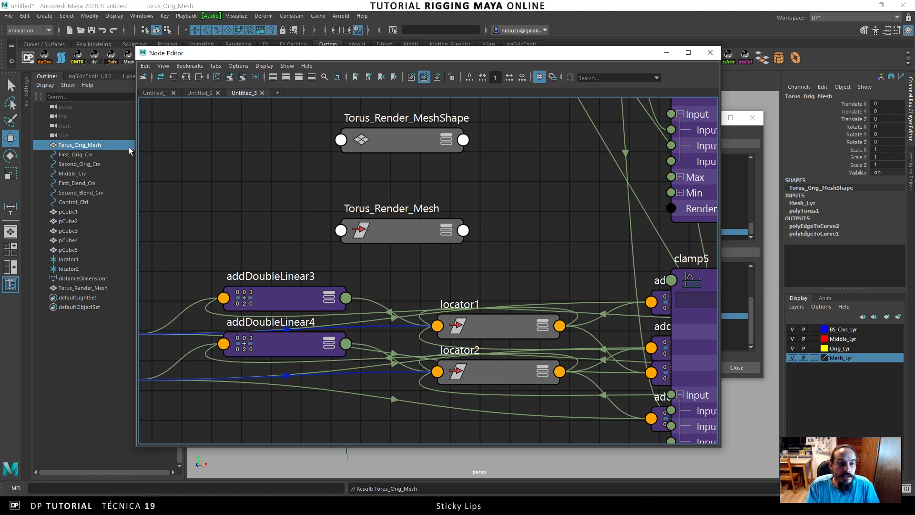
ctrl+click(76, 287)
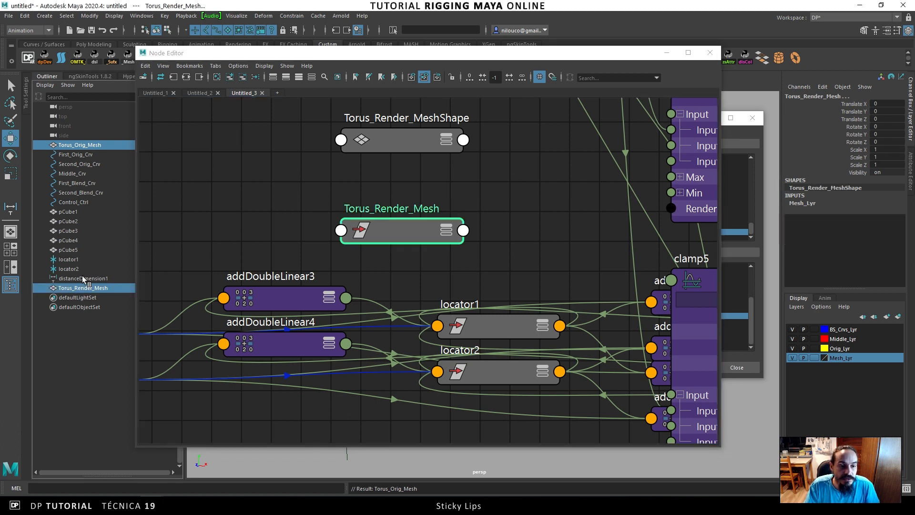
click(173, 78)
Rearrange the Torus_Render_Mesh and Torus_Orig_Mesh nodes away from Mesh_Lyr so their connections can be read.
alt+middle_drag(436, 191, 346, 202)
scroll(366, 192, up, 1)
click(450, 194)
drag(423, 178, 493, 141)
drag(412, 238, 478, 225)
alt+middle_drag(479, 225, 408, 241)
scroll(408, 241, down, 1)
alt+middle_drag(379, 213, 424, 234)
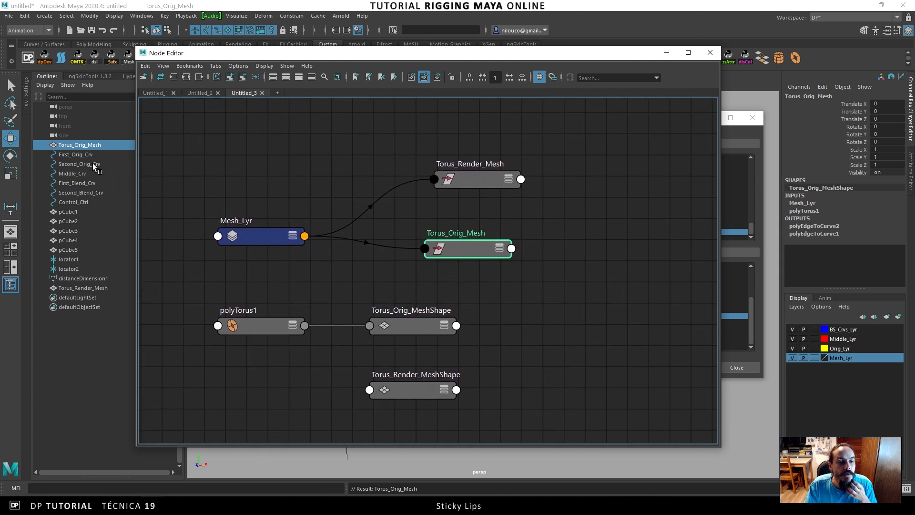
Separate the two torus shape nodes in the Node Editor and remove Mesh_Lyr, Torus_Render_Mesh and Torus_Orig_Mesh from the graph.
click(81, 144)
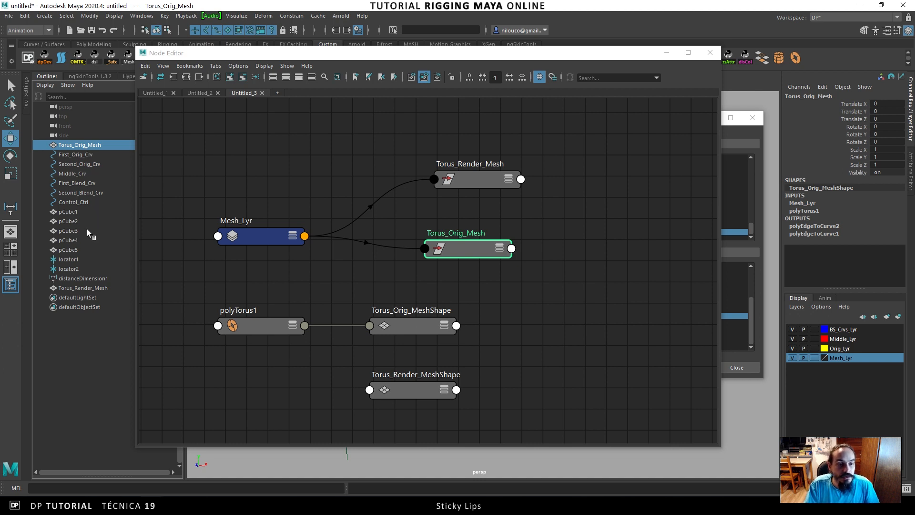
ctrl+click(86, 288)
key(Down)
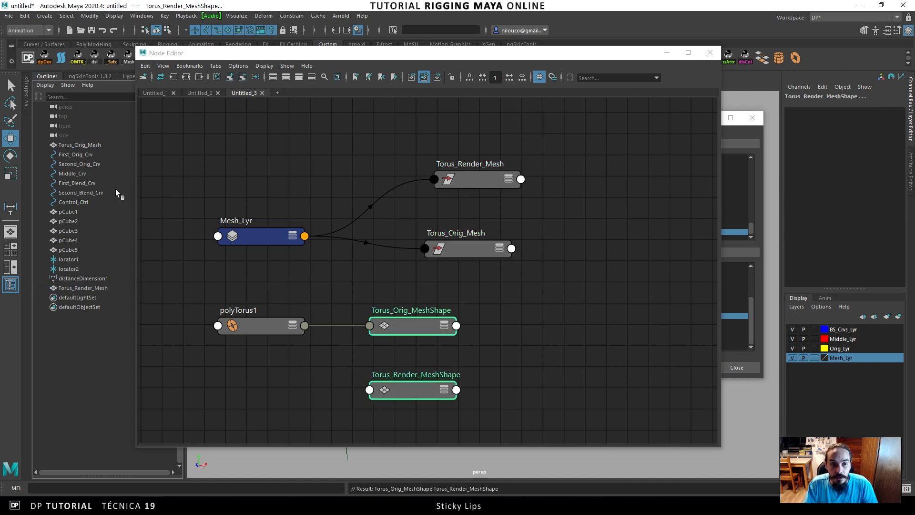
click(457, 289)
drag(410, 328, 470, 307)
drag(427, 378, 516, 353)
drag(558, 144, 286, 248)
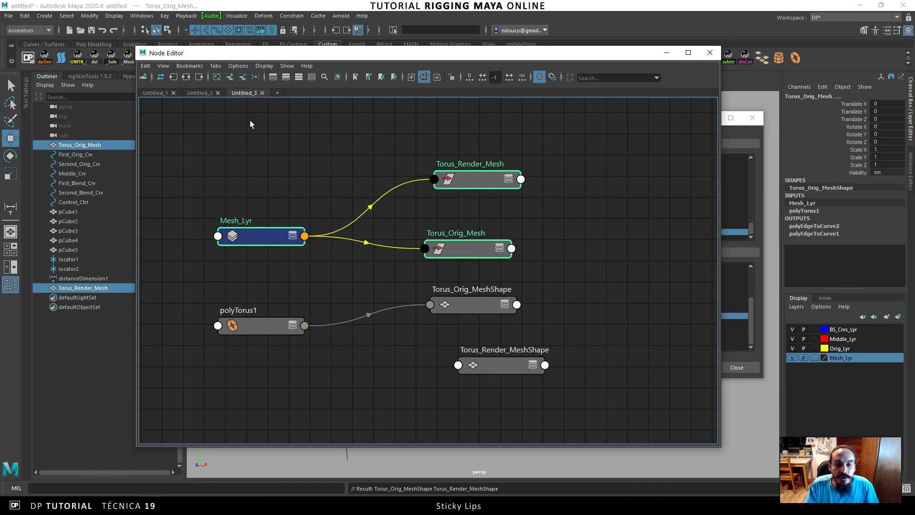
click(243, 78)
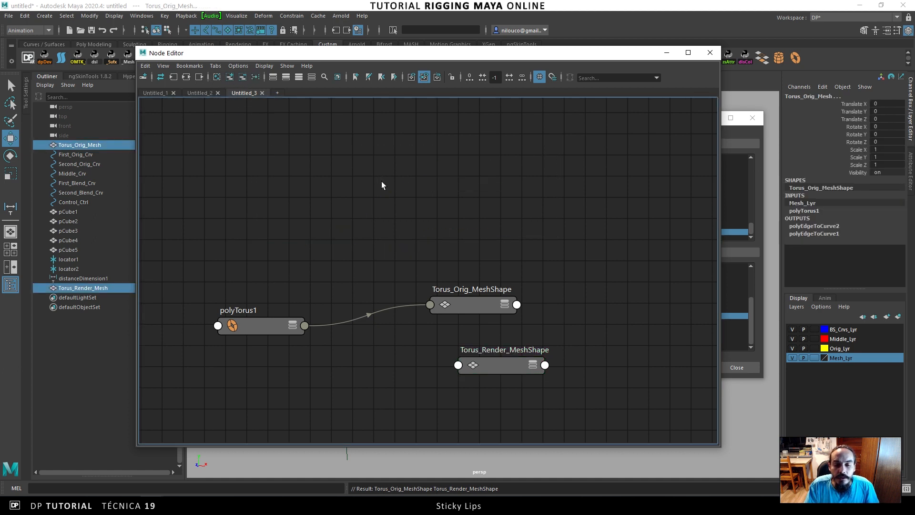
Expand the attributes of Torus_Orig_MeshShape and of Torus_Render_MeshShape, placing the render shape node to the right of the original.
key(a)
click(443, 269)
drag(442, 269, 372, 229)
click(448, 259)
drag(468, 341, 524, 252)
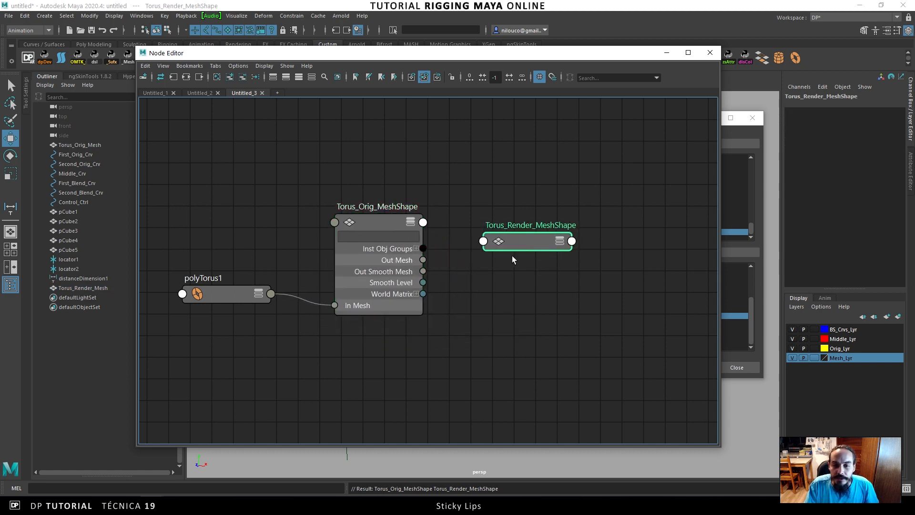
click(560, 242)
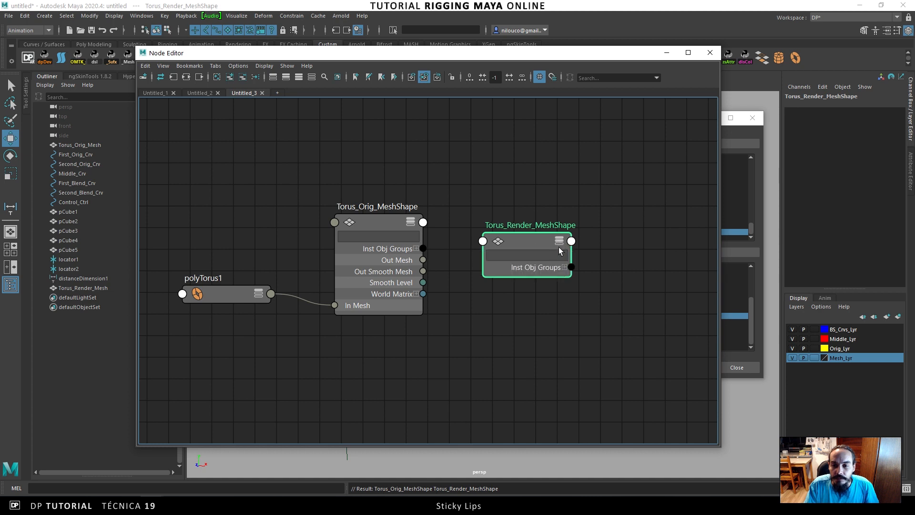
key(ctrl+a)
click(559, 244)
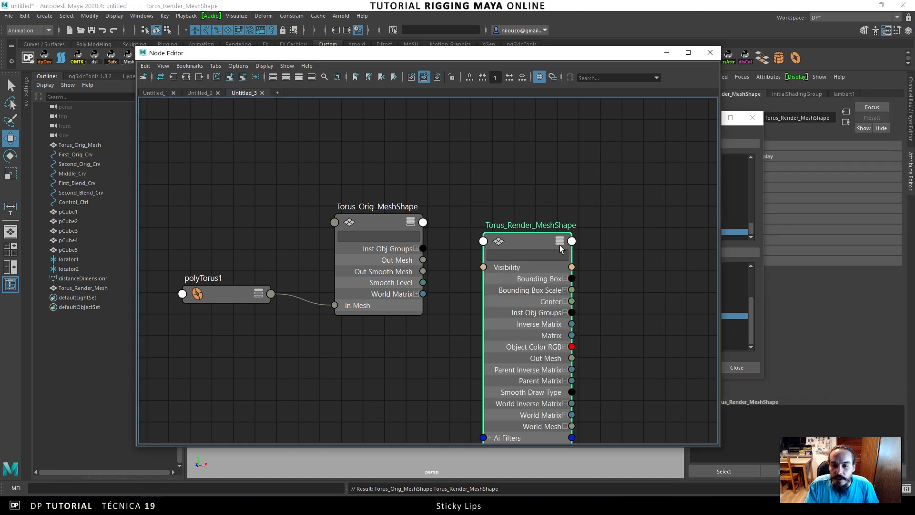
Connect Out Mesh of Torus_Orig_MeshShape to In Mesh of Torus_Render_MeshShape and space the two nodes apart.
drag(533, 300, 555, 183)
drag(423, 260, 504, 388)
key(a)
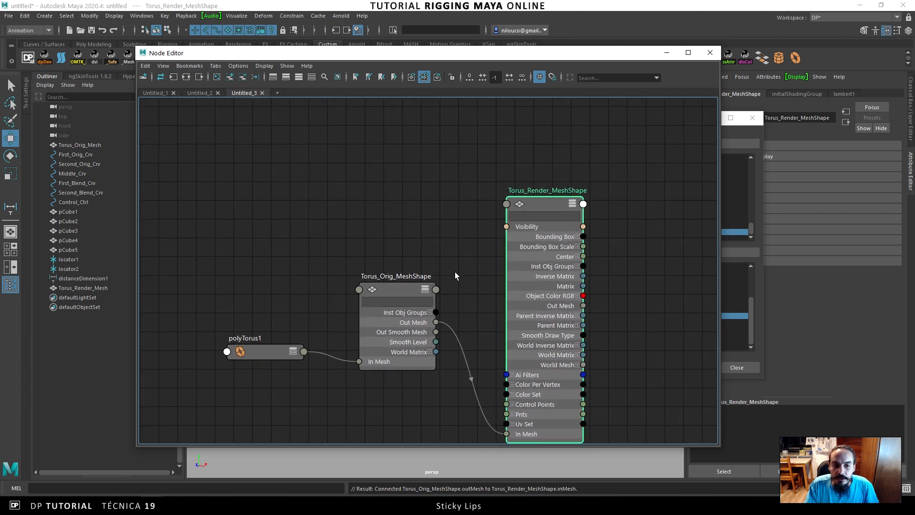
drag(550, 201, 564, 162)
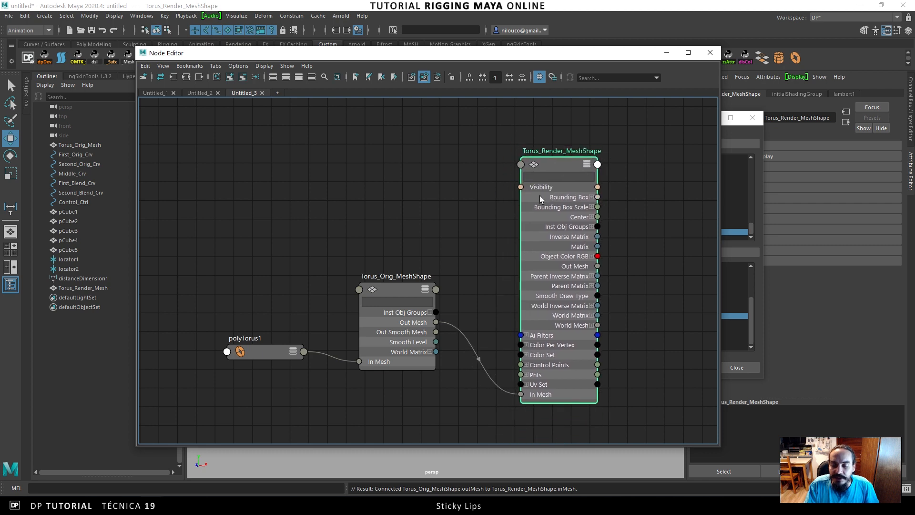
mouse_move(390, 286)
mouse_down()
mouse_move(390, 301)
mouse_move(401, 280)
mouse_up()
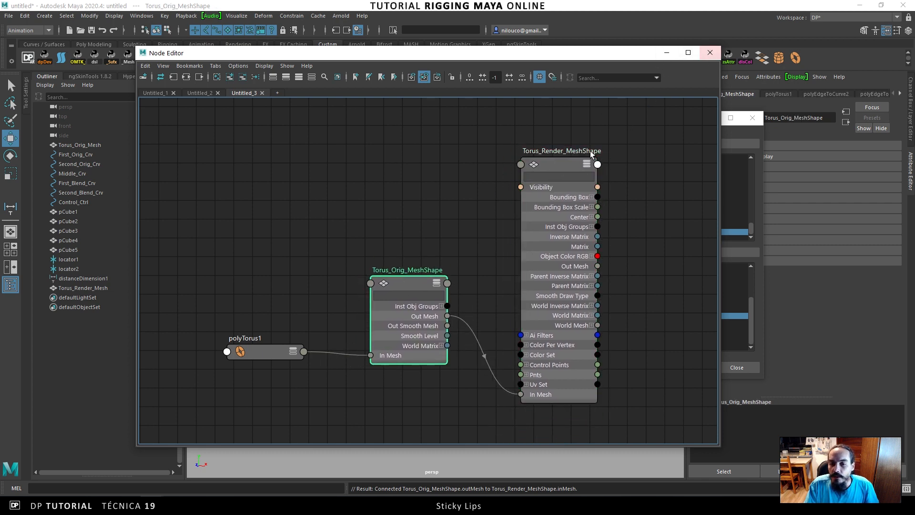
drag(395, 284, 400, 304)
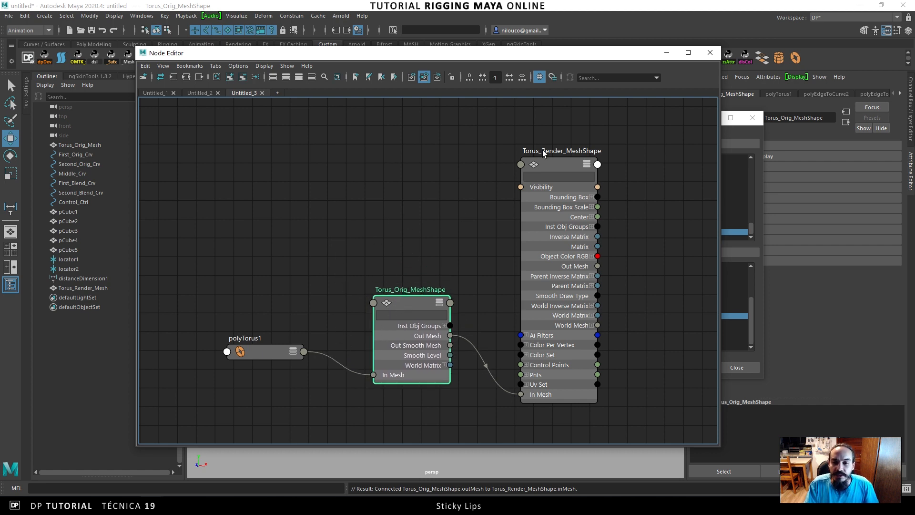
mouse_move(556, 161)
mouse_down()
mouse_move(571, 165)
mouse_move(569, 153)
mouse_up()
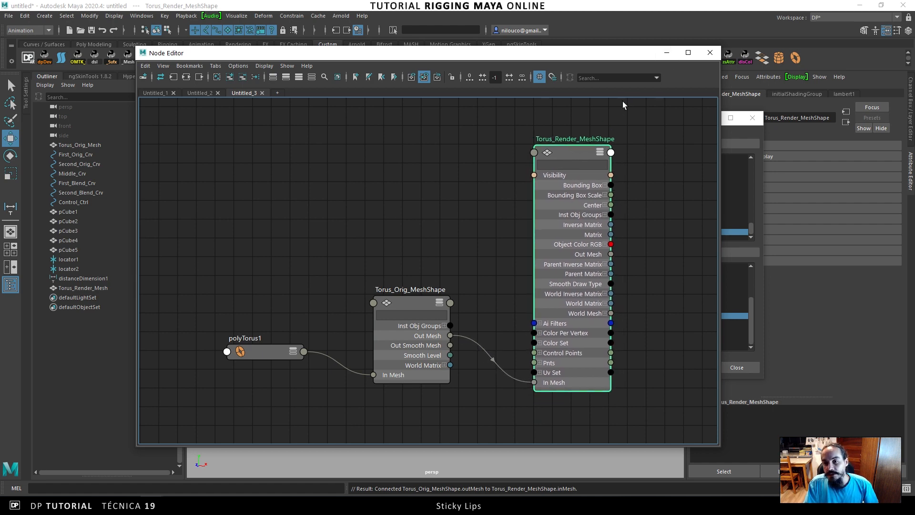
Minimize the Node Editor, close the floating window behind it and show the Channel Box with the torus in view.
click(666, 52)
click(753, 118)
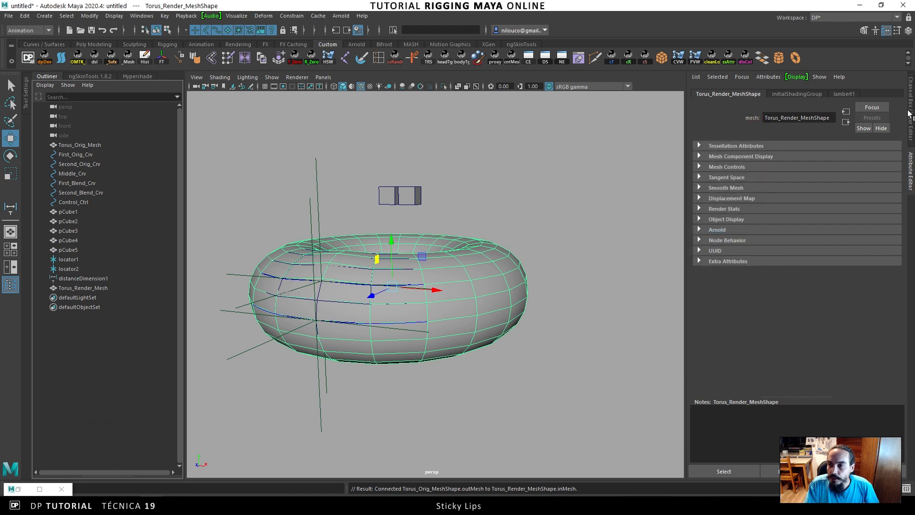
click(910, 113)
alt+drag(502, 192, 537, 198)
alt+drag(469, 205, 513, 204)
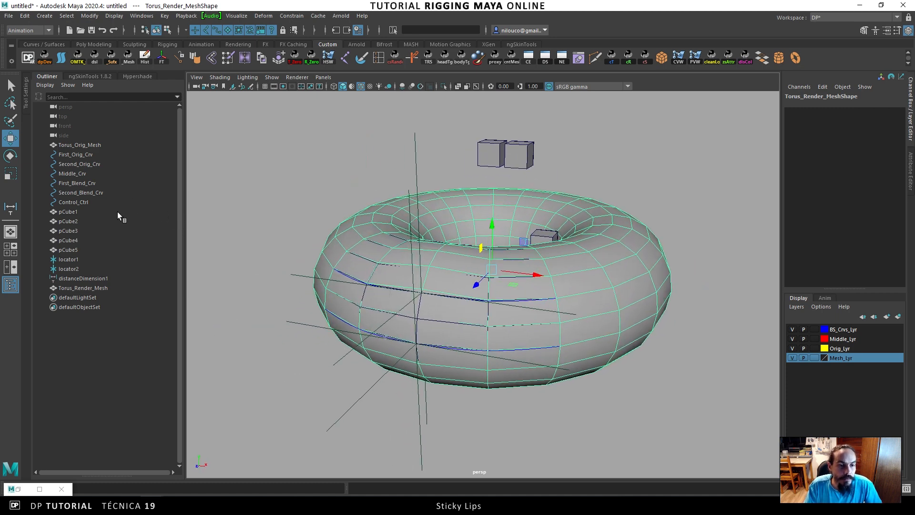
Examine First_Blend_Crv and the attributes of Control_Ctrl, including On Off Active, in relation to the torus.
click(79, 183)
alt+drag(395, 212, 374, 242)
click(79, 202)
alt+drag(390, 210, 526, 168)
scroll(512, 190, down, 1)
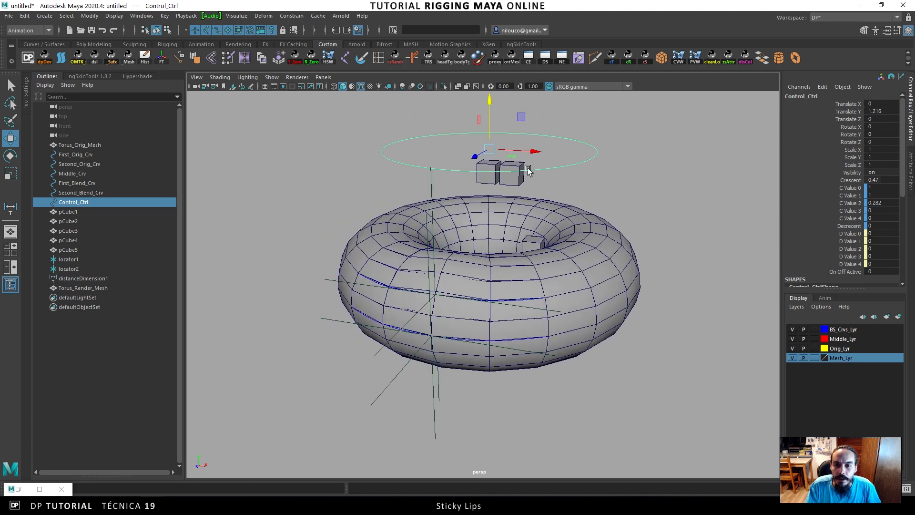
click(851, 271)
alt+drag(581, 249, 650, 255)
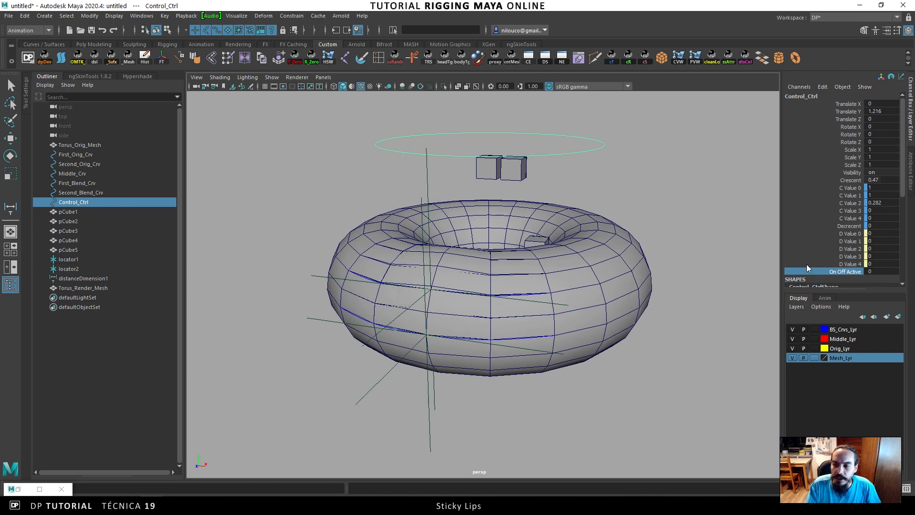
alt+drag(667, 270, 602, 271)
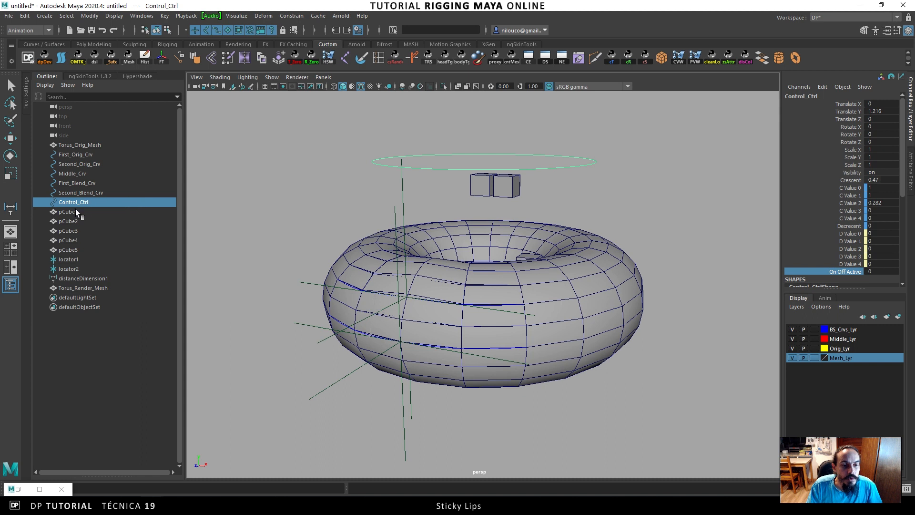
Hide Torus_Orig_Mesh, leaving the render mesh and the curves displayed.
click(78, 182)
key(w)
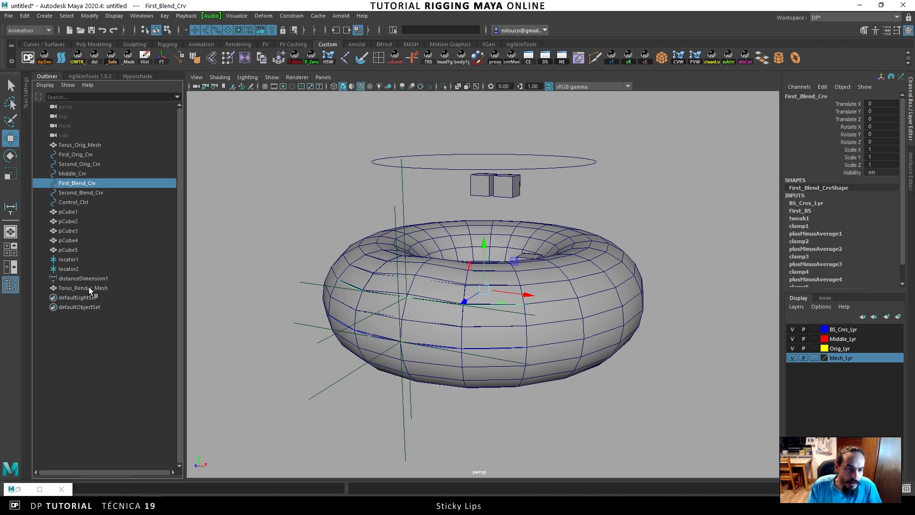
click(89, 145)
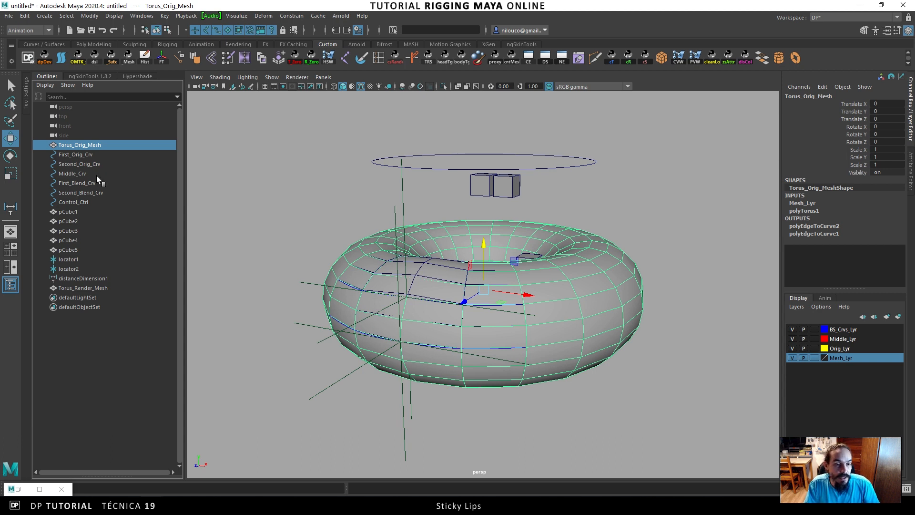
key(ctrl+h)
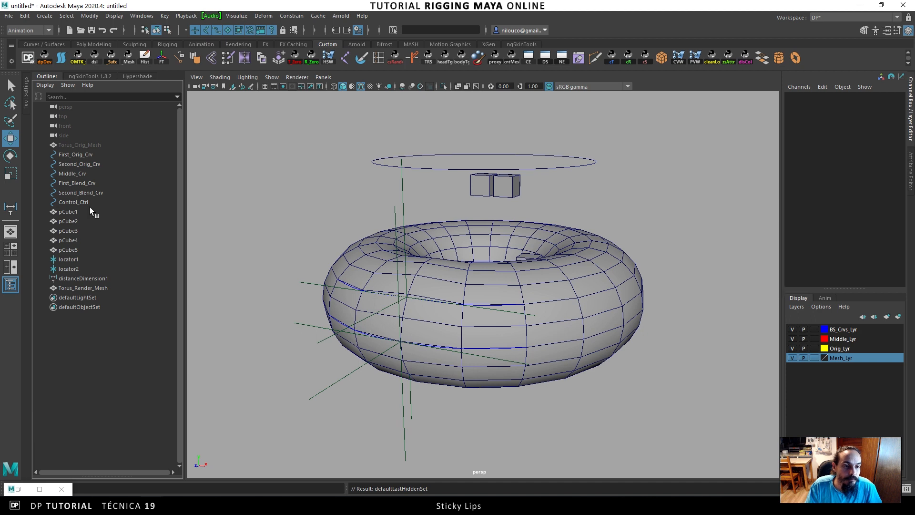
Switch to the Rigging menu set and start the Wire deformer tool.
click(264, 16)
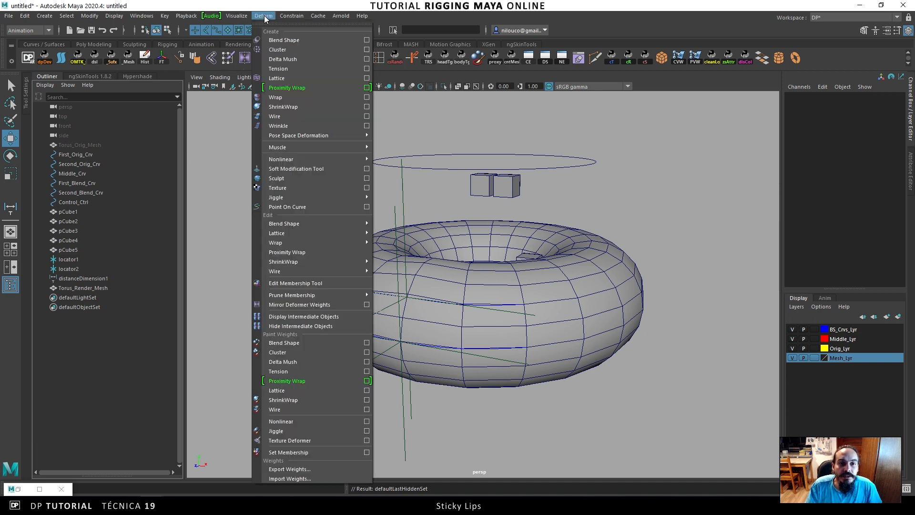
click(251, 5)
click(38, 32)
click(24, 49)
click(216, 16)
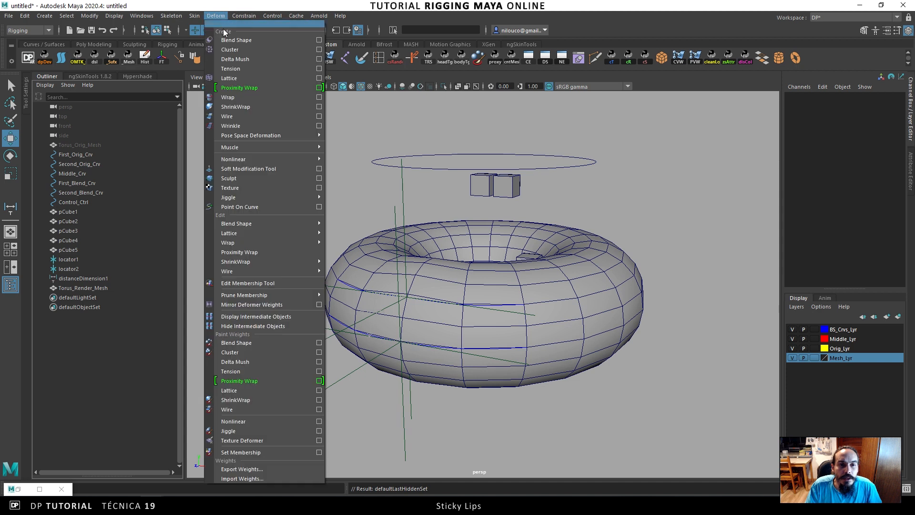
click(262, 120)
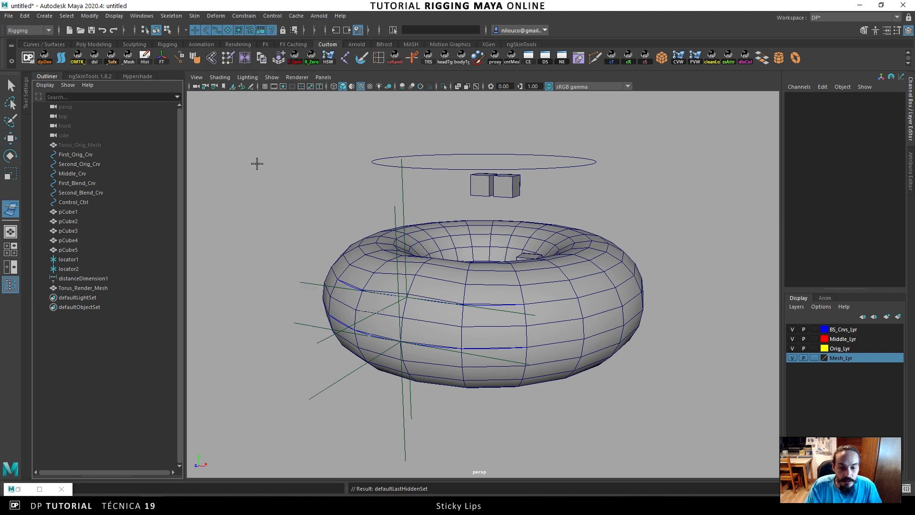
Turn on the Help Line and restore the Node Editor, moving it clear of the Outliner.
click(142, 16)
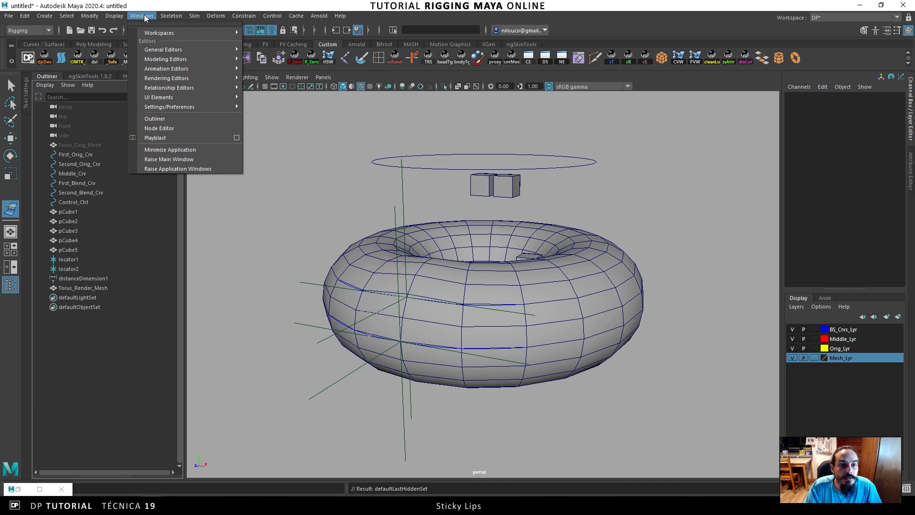
mouse_move(165, 97)
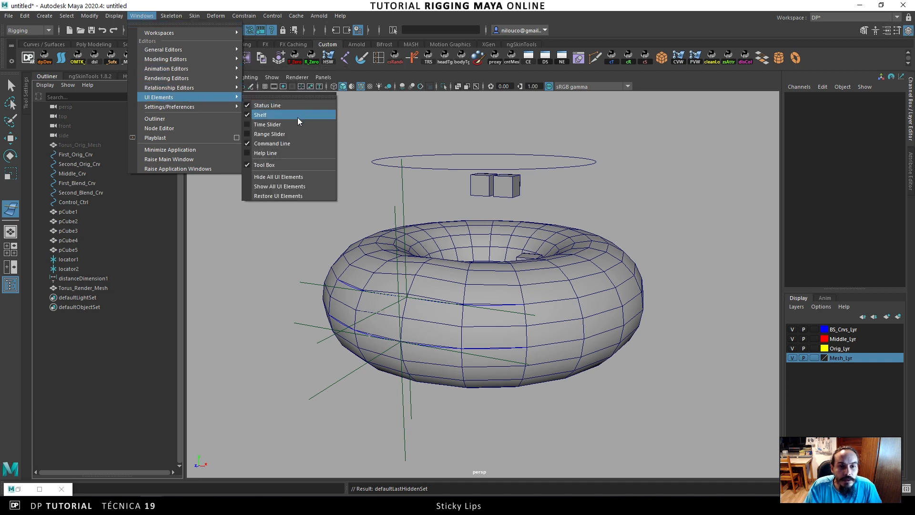
click(277, 153)
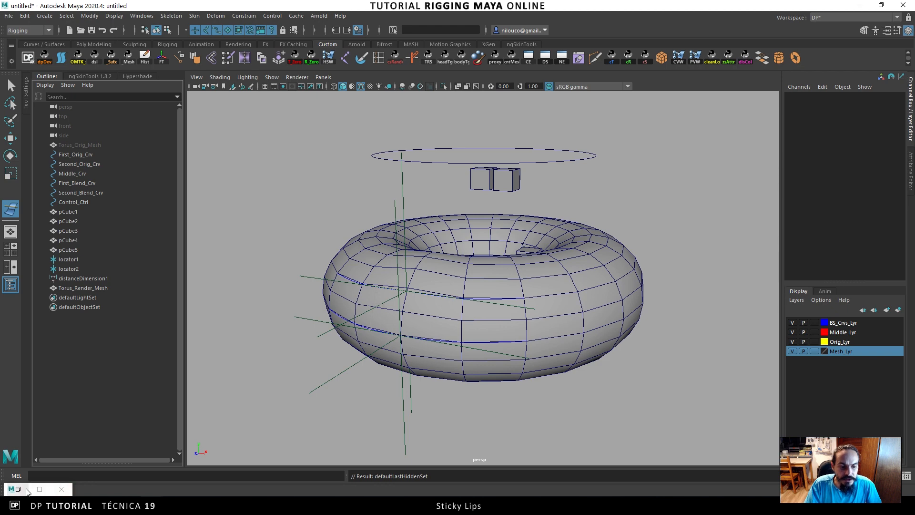
click(16, 491)
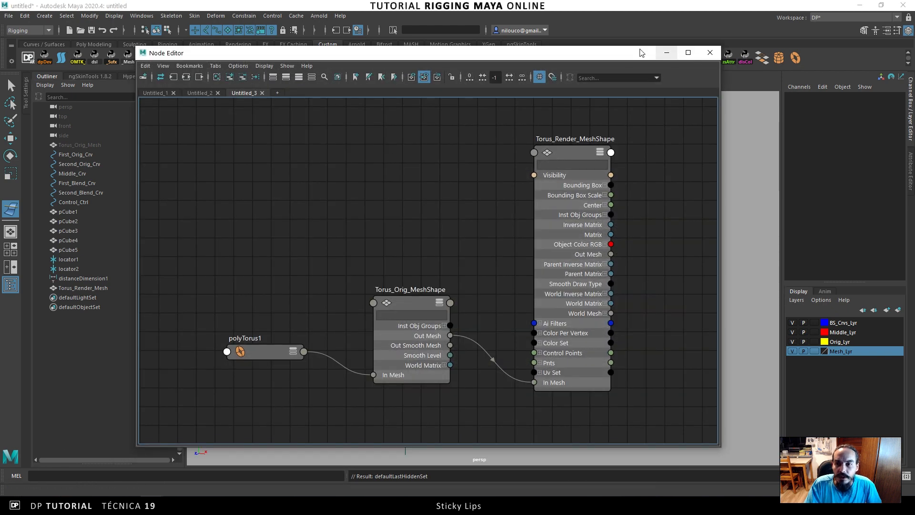
drag(628, 53, 799, 55)
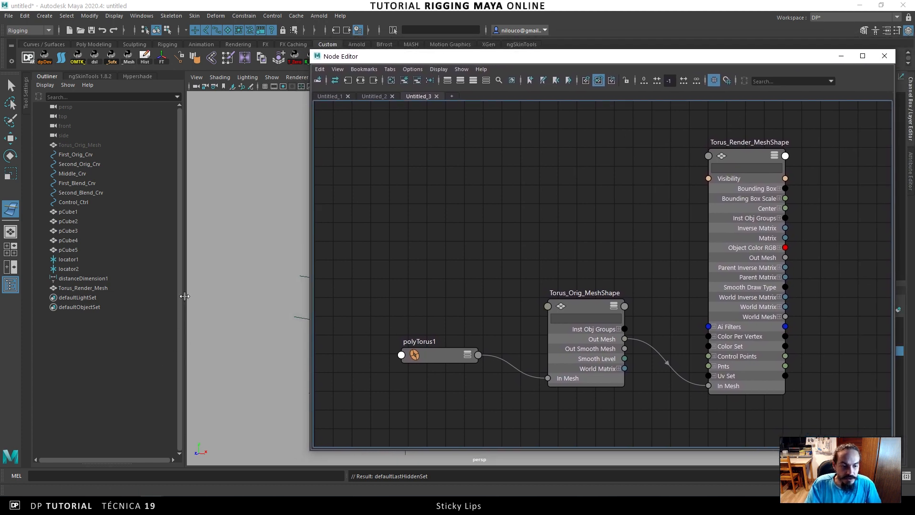
Create a wire deformer on Torus_Render_Mesh with First_Blend_Crv as its wire curve, and move the Node Editor off the torus.
click(8, 158)
click(14, 208)
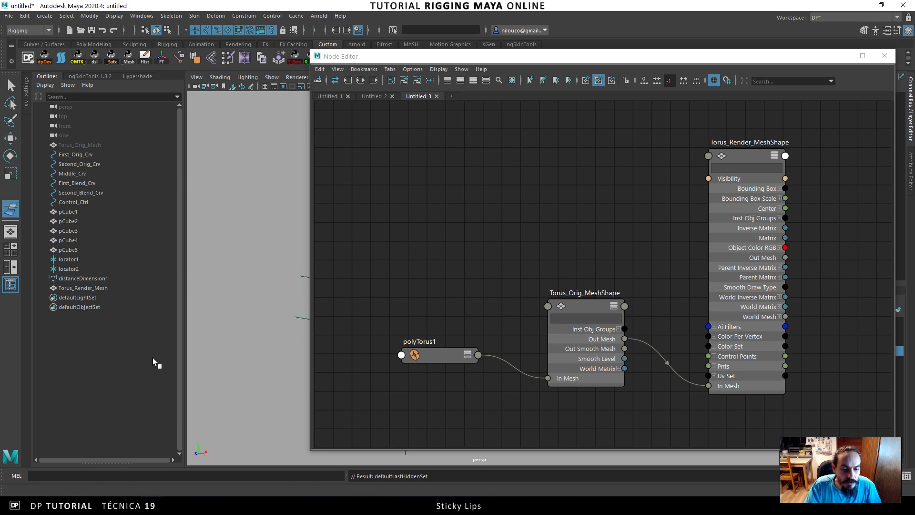
click(10, 210)
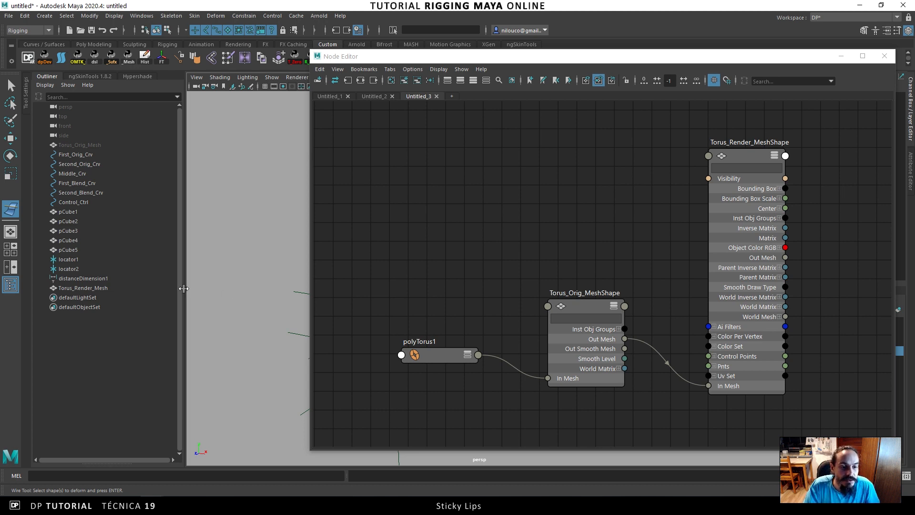
click(78, 288)
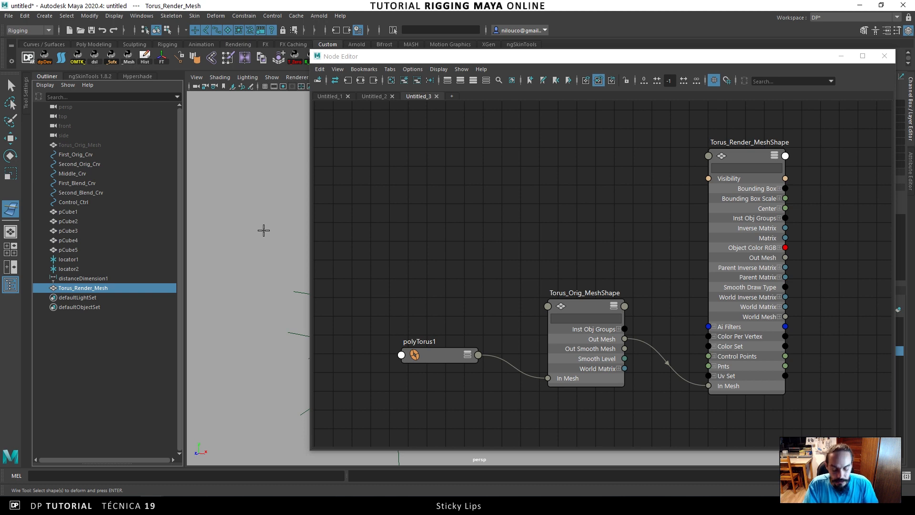
key(Return)
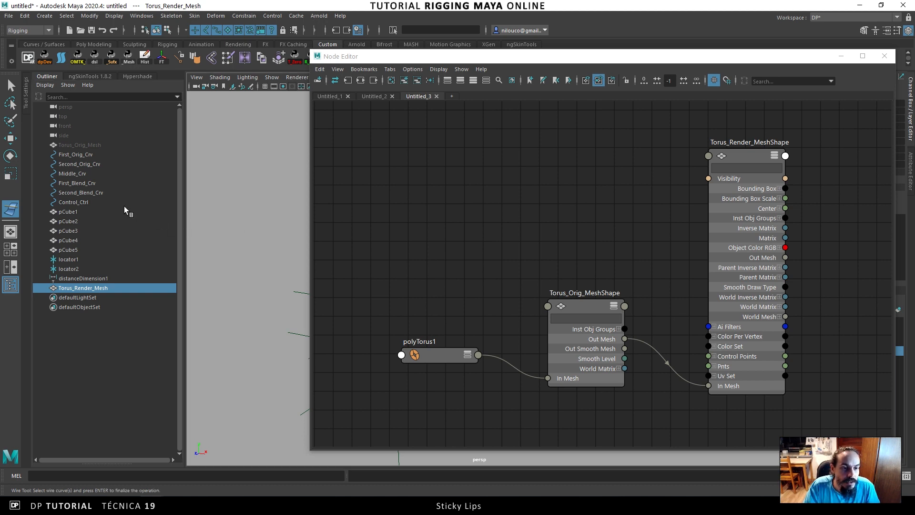
click(76, 182)
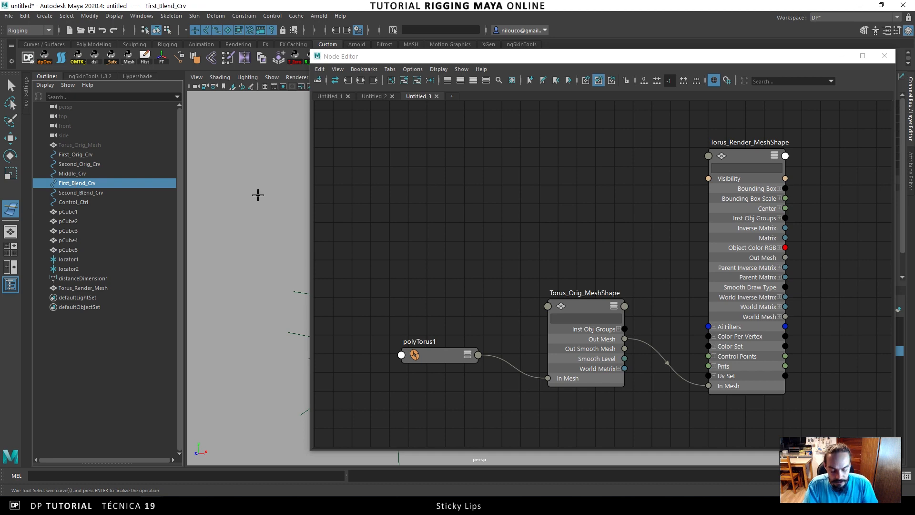
key(Return)
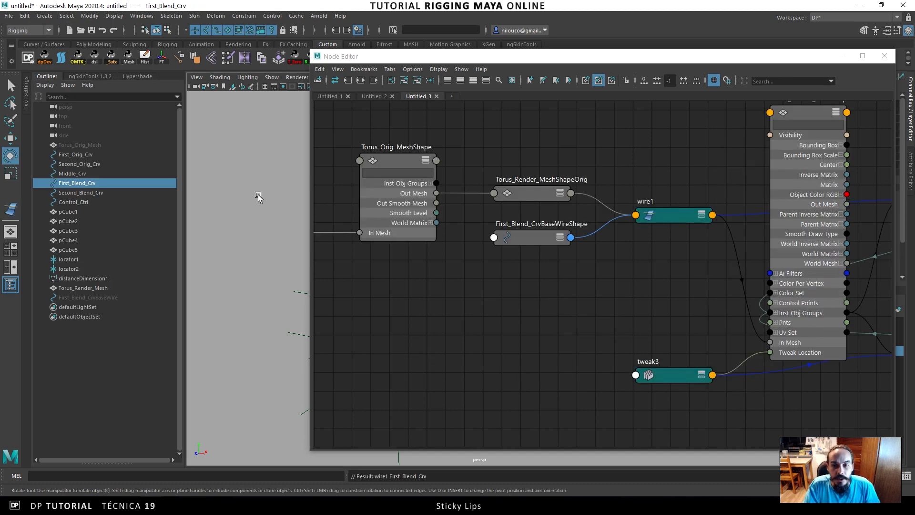
drag(740, 60, 398, 309)
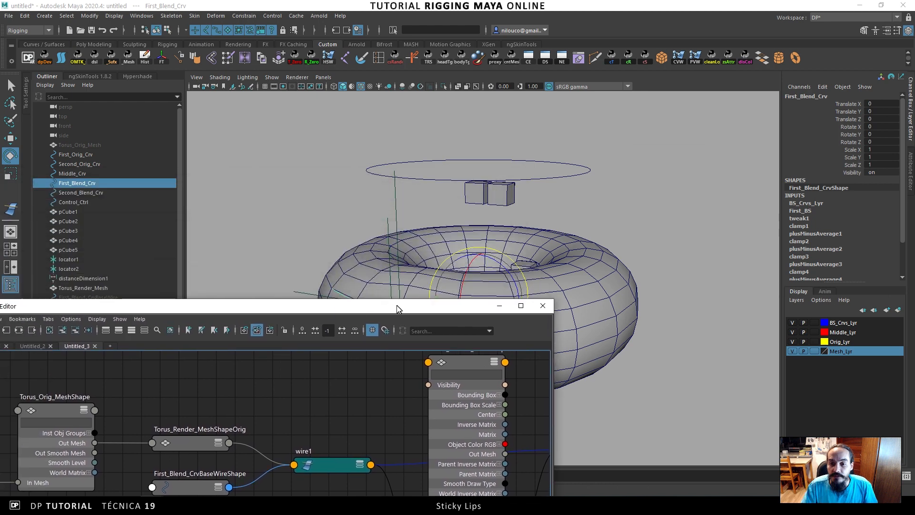
Minimize the Node Editor, rotate First_Blend_Crv freehand to test its wire deformation, and undo the rotation.
drag(398, 305, 398, 241)
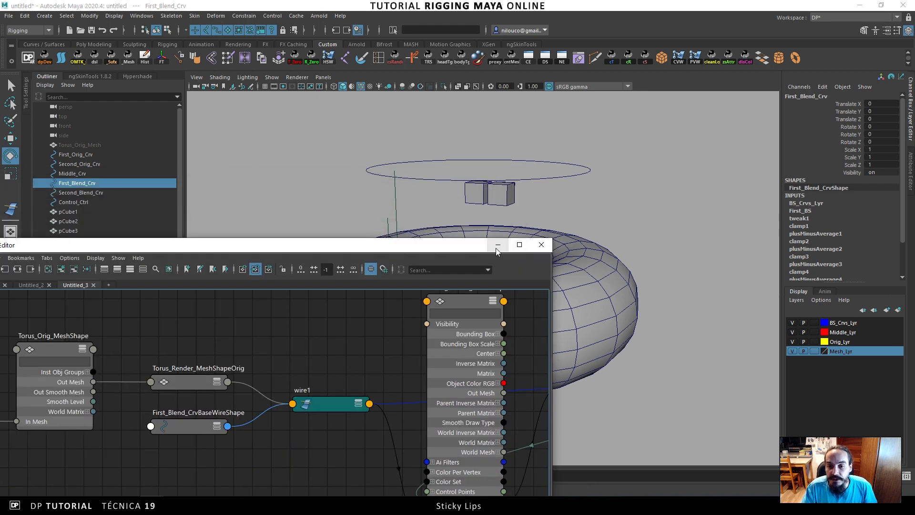
click(499, 241)
alt+drag(548, 268, 570, 265)
alt+middle_drag(570, 265, 579, 262)
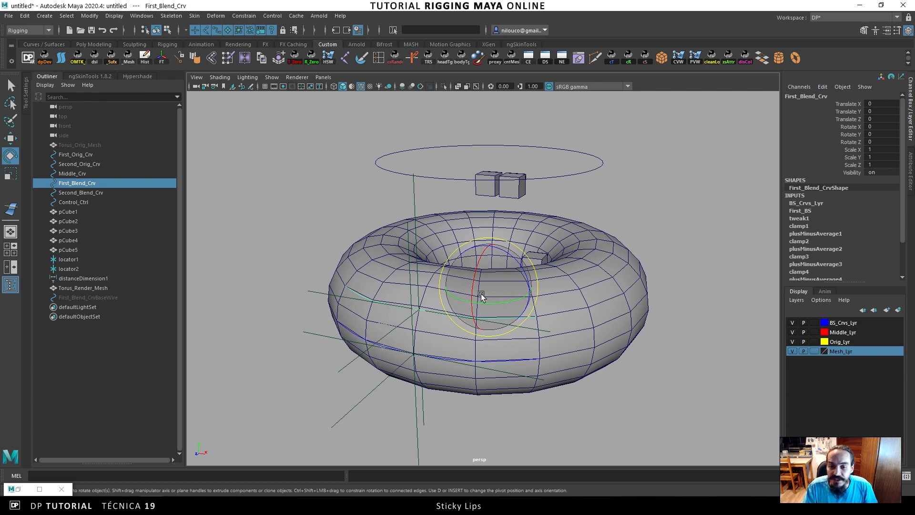
mouse_move(483, 310)
mouse_down()
mouse_move(494, 298)
mouse_move(488, 304)
mouse_up()
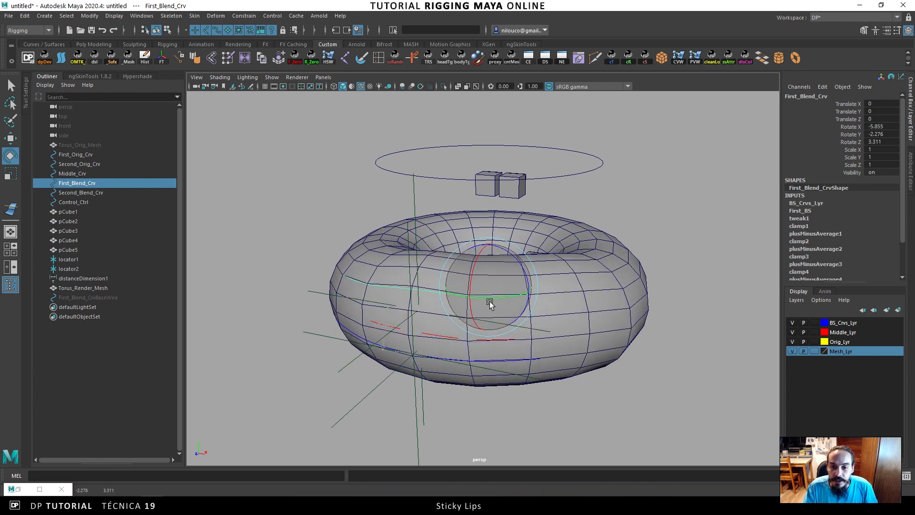
key(ctrl+z)
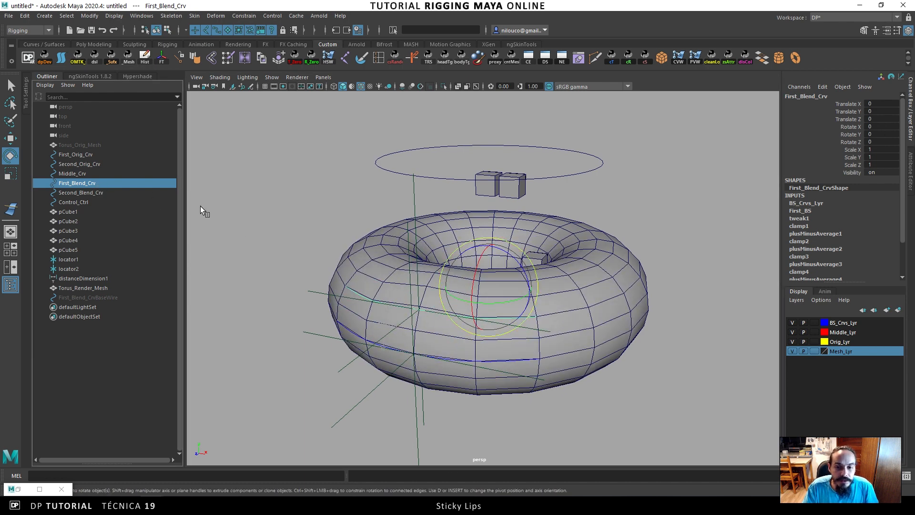
Set Control_Ctrl's On Off Active attribute to 0 and clear the selection.
click(400, 241)
click(360, 233)
drag(347, 219, 347, 219)
key(ctrl+s)
alt+drag(289, 233, 300, 225)
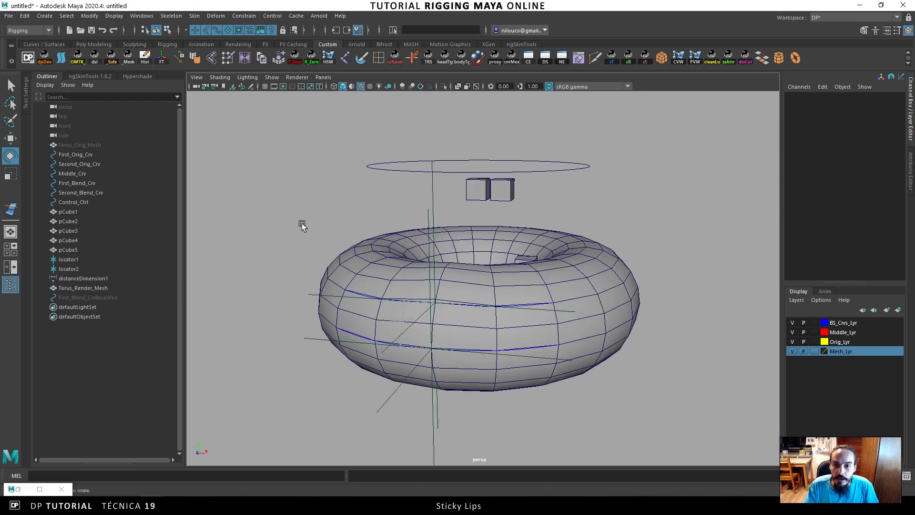
click(392, 170)
click(847, 270)
middle_drag(648, 279, 457, 246)
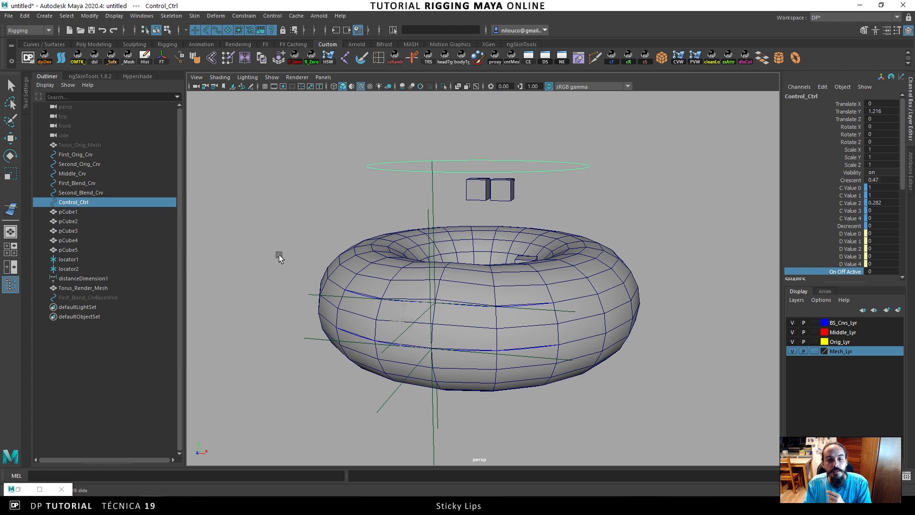
click(264, 253)
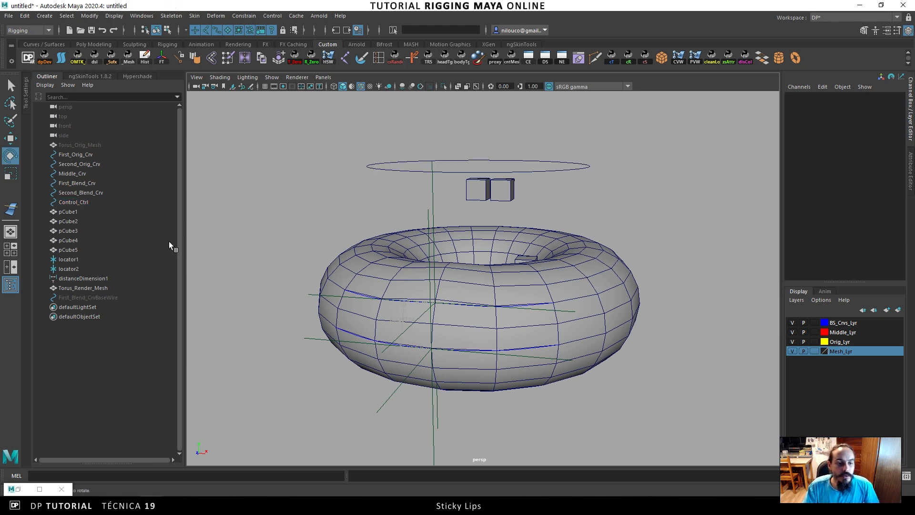
Create a second wire deformer on Torus_Render_Mesh with Second_Blend_Crv as its wire curve, keeping the Node Editor out of the way.
click(40, 489)
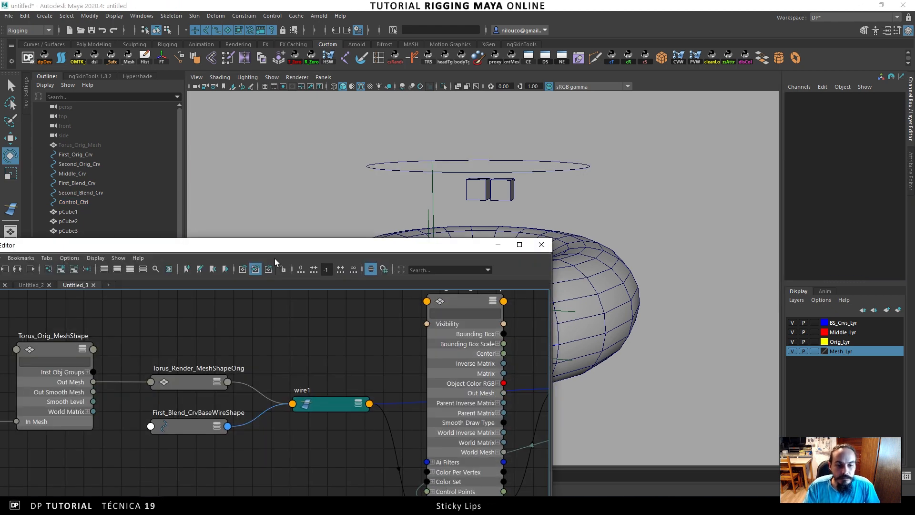
drag(267, 254, 516, 216)
click(11, 208)
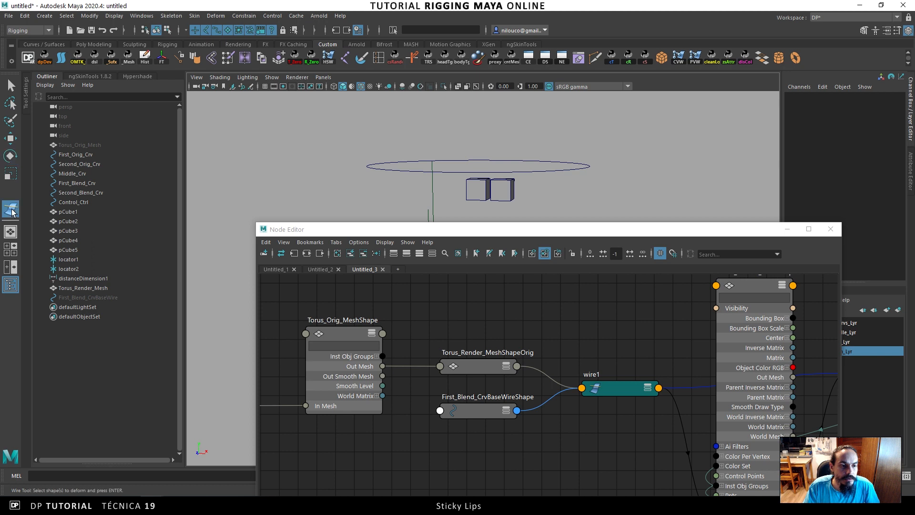
click(84, 287)
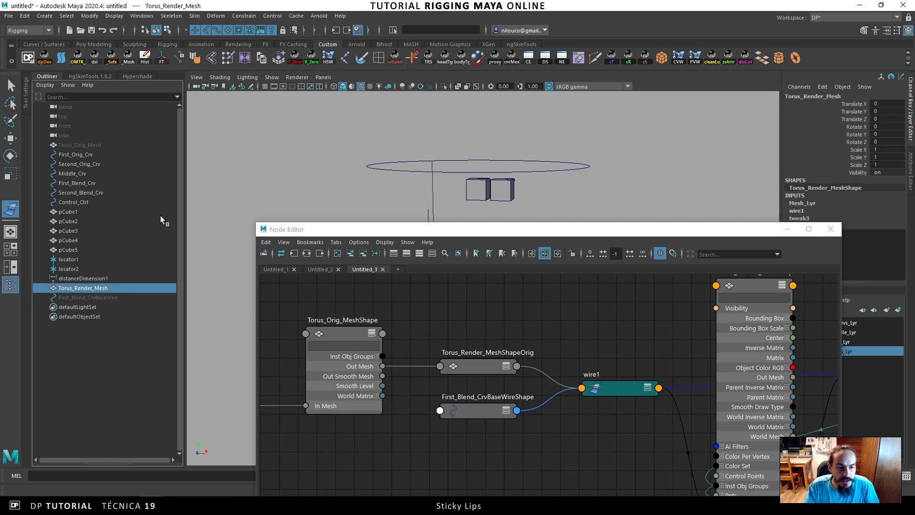
key(Return)
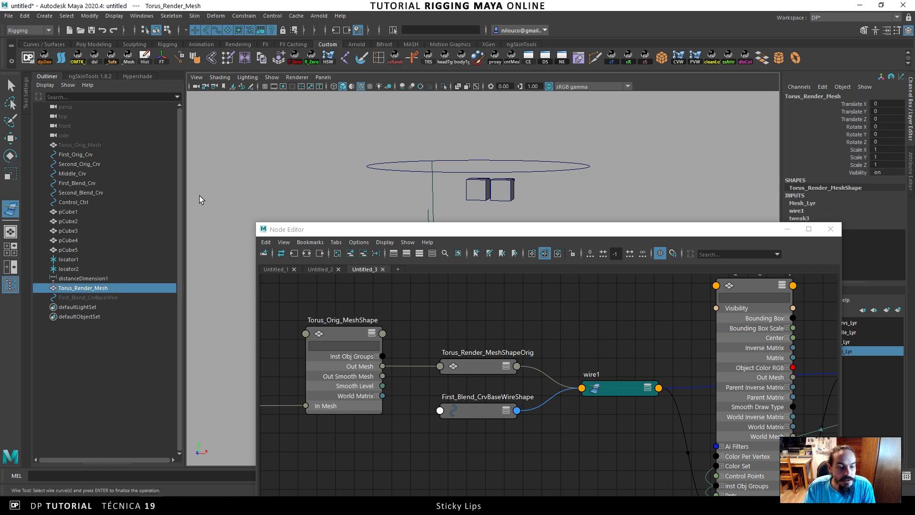
click(87, 193)
key(Return)
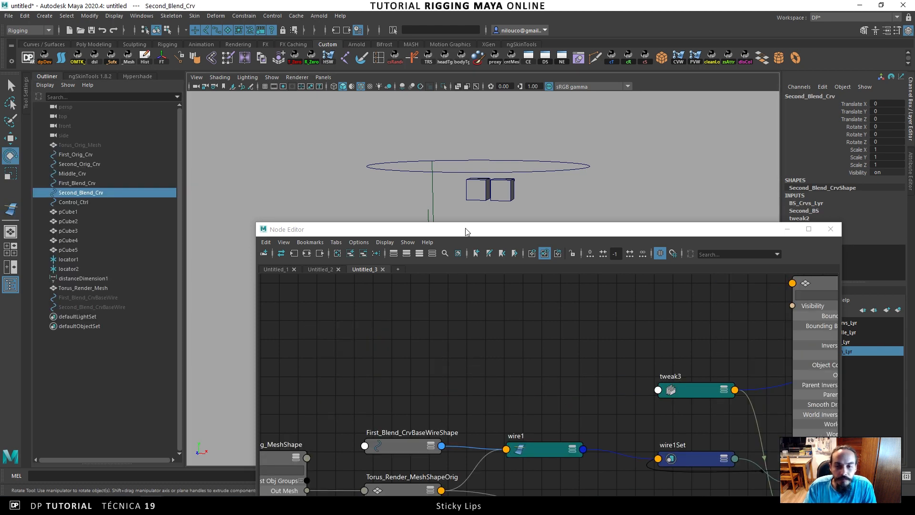
drag(522, 231, 388, 129)
click(694, 133)
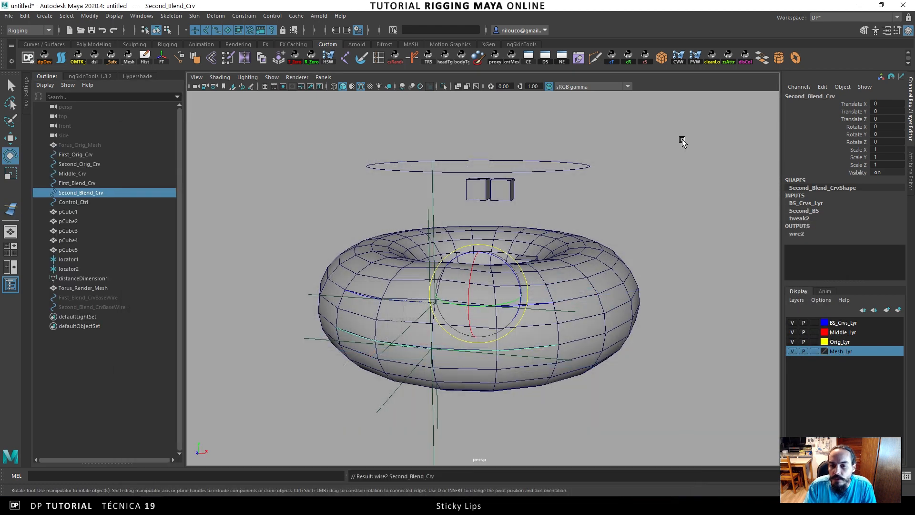
Open the wire weight painting settings for Torus_Render_Mesh and choose the wire1 weights as the attribute to paint.
alt+drag(473, 238, 453, 262)
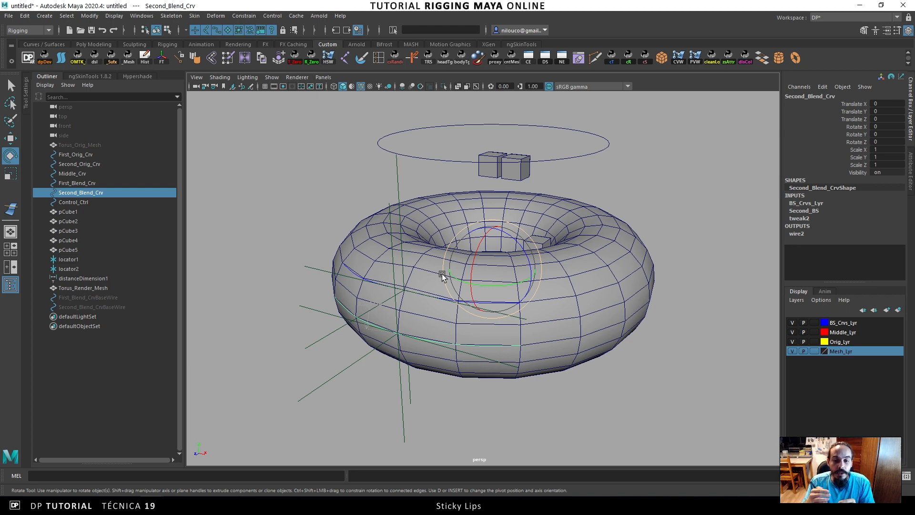
click(578, 245)
alt+drag(577, 252, 490, 303)
alt+drag(349, 265, 439, 248)
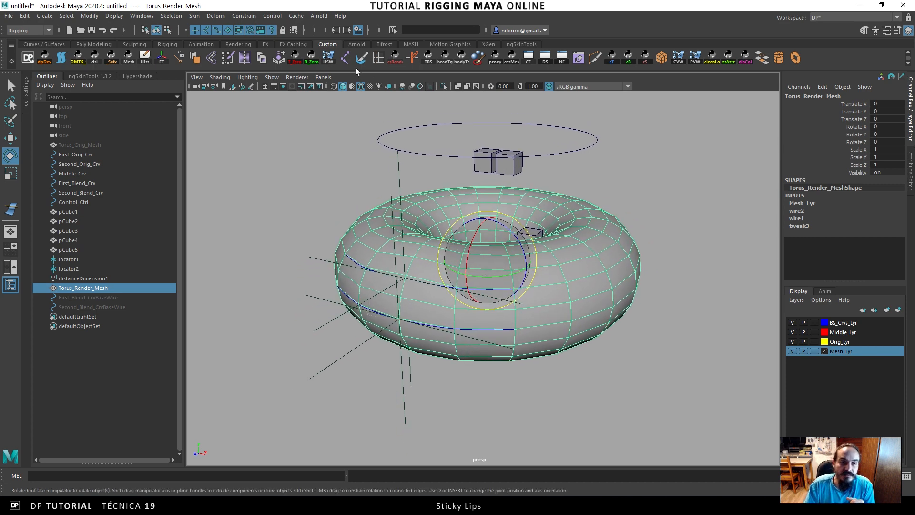
click(217, 17)
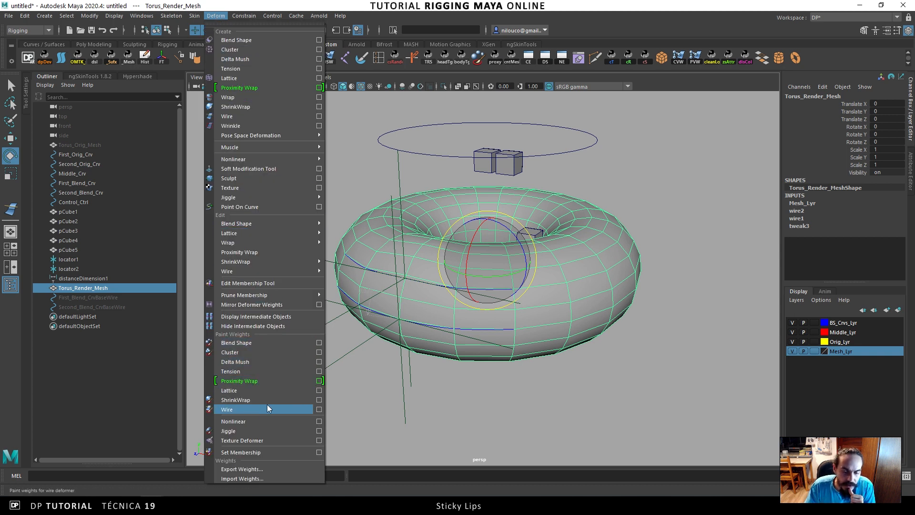
click(319, 409)
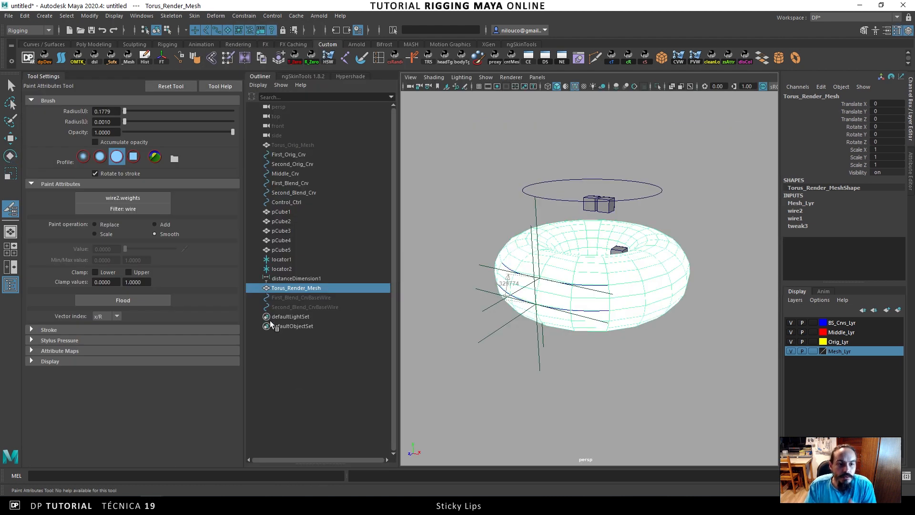
click(142, 198)
mouse_move(176, 204)
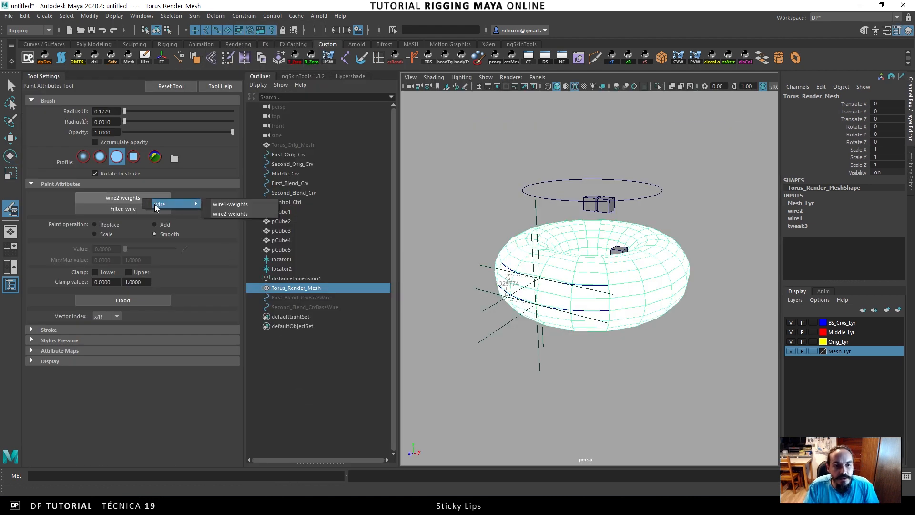
click(211, 203)
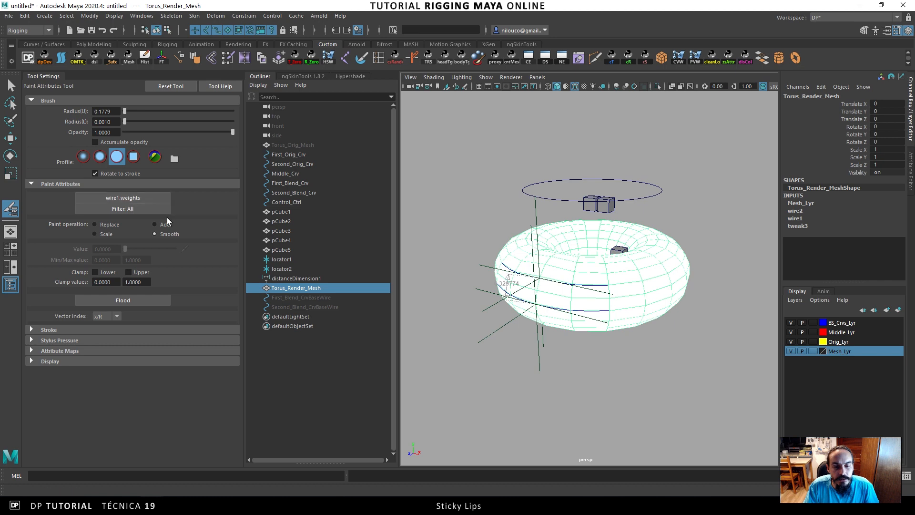
Flood the whole render torus with a wire1 weight of 0 using the Replace operation.
alt+drag(524, 291, 531, 278)
alt+right_drag(531, 278, 547, 292)
alt+drag(547, 292, 548, 298)
click(95, 224)
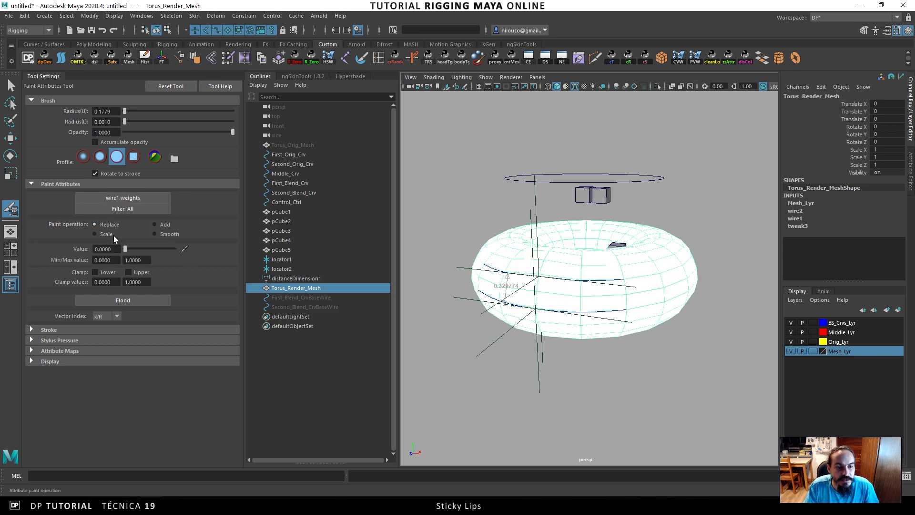
click(127, 304)
Paint wire1 weight 1 along the torus's upper lip band around the first curve, and smooth the weights with one flood.
drag(128, 248, 212, 238)
alt+drag(524, 267, 663, 277)
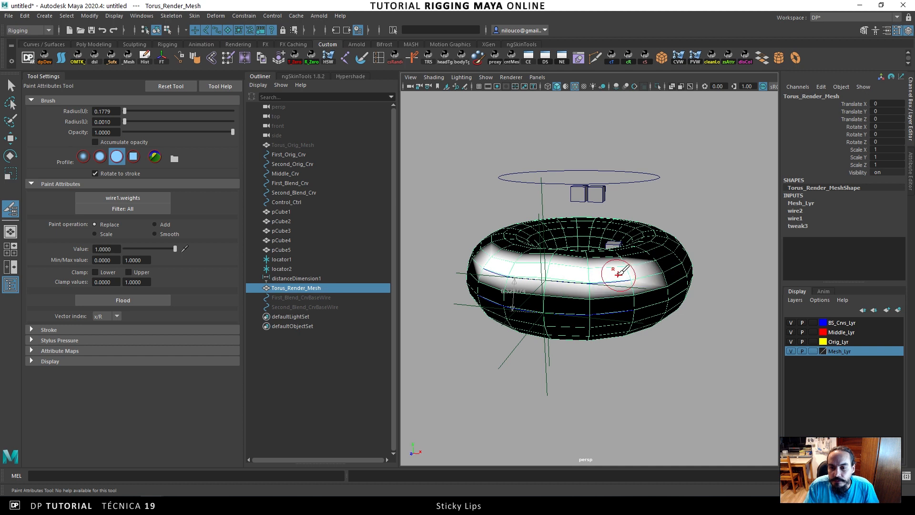
click(167, 234)
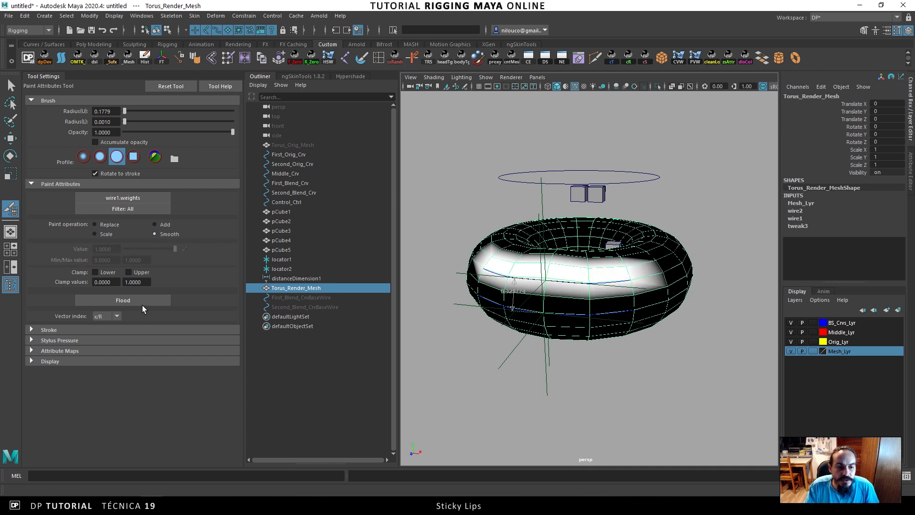
click(137, 302)
Switch the painted attribute to the wire2 weights and flood the whole torus with 0 in Replace mode.
click(127, 197)
mouse_move(153, 200)
click(210, 209)
click(110, 225)
click(144, 248)
click(115, 300)
Paint wire2 weight 1 along the torus's lower lip band around the second curve, and flood with Smooth to soften the edges.
click(131, 249)
mouse_move(504, 293)
alt+mouse_down()
mouse_move(514, 286)
mouse_move(526, 319)
mouse_move(641, 310)
alt+mouse_up()
click(154, 234)
click(144, 298)
alt+drag(538, 261, 493, 261)
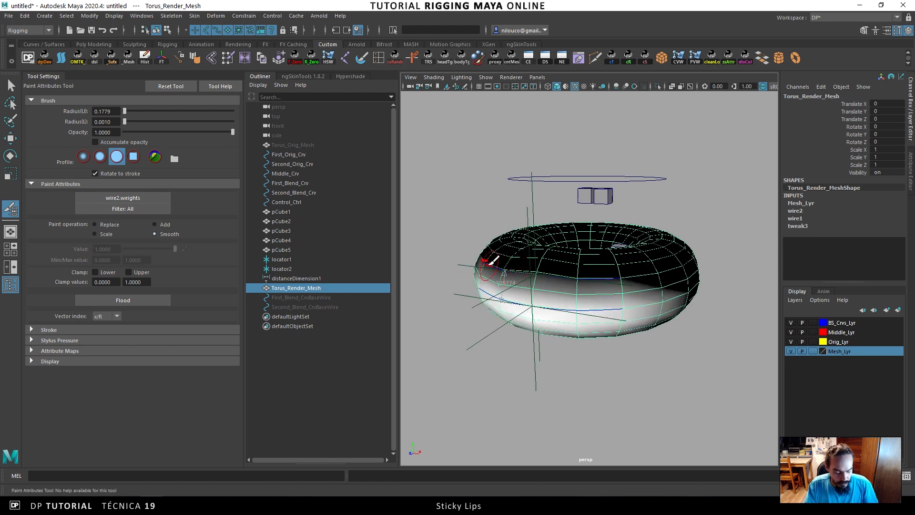
Leave weight painting for the Move tool, deselect the torus, and close the tool settings.
key(w)
click(484, 198)
alt+drag(484, 205, 514, 255)
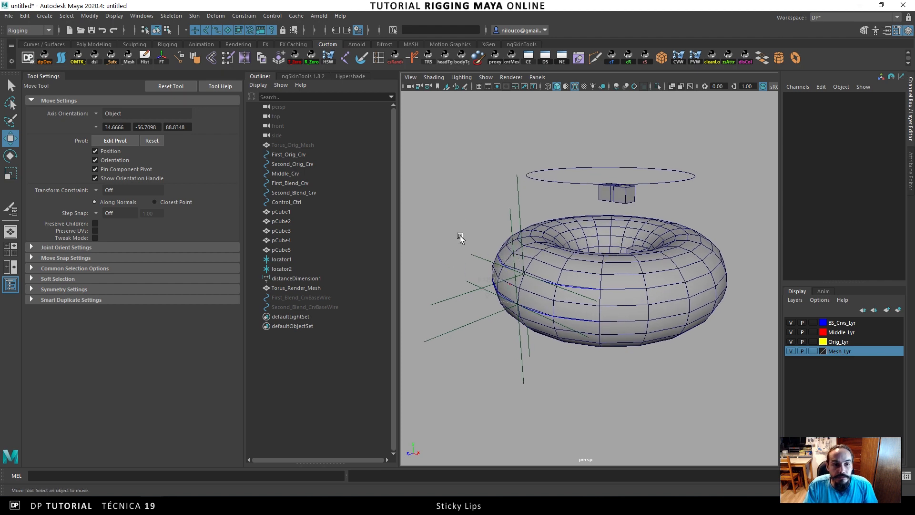
click(47, 75)
Set Control_Ctrl's On Off Active attribute to 1 and raise its Crescent attribute to 1.
alt+drag(421, 236, 432, 176)
click(433, 171)
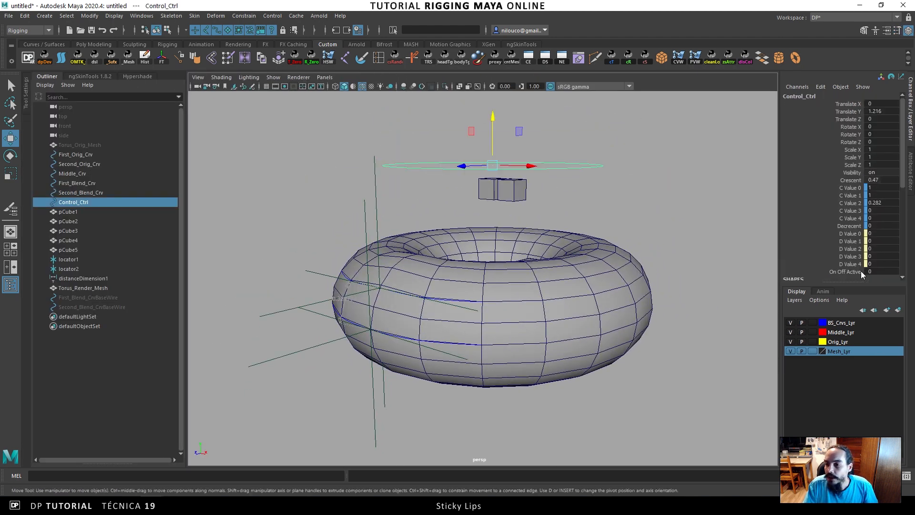
click(846, 272)
alt+drag(562, 242, 529, 248)
middle_drag(450, 232, 490, 230)
alt+drag(435, 250, 464, 248)
scroll(464, 248, up, 1)
mouse_move(464, 247)
middle_down()
mouse_move(433, 245)
mouse_move(474, 243)
middle_up()
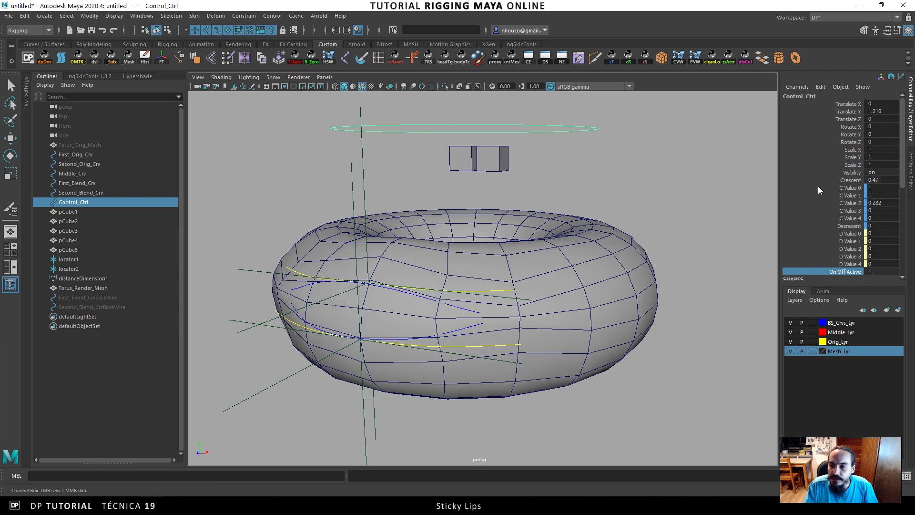
click(847, 181)
middle_drag(562, 215, 600, 211)
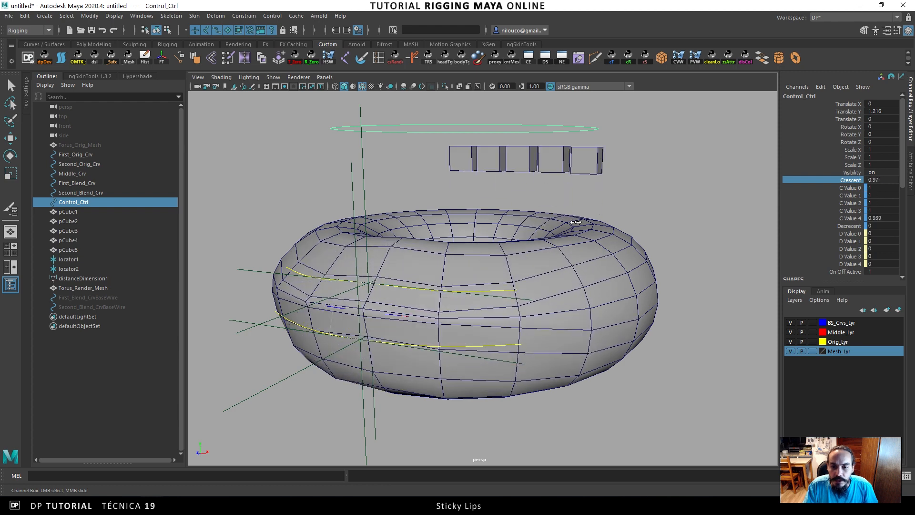
View the reference animation Zipper_Test_01.gif in Photos, and return to Maya with Control_Ctrl selected.
click(681, 505)
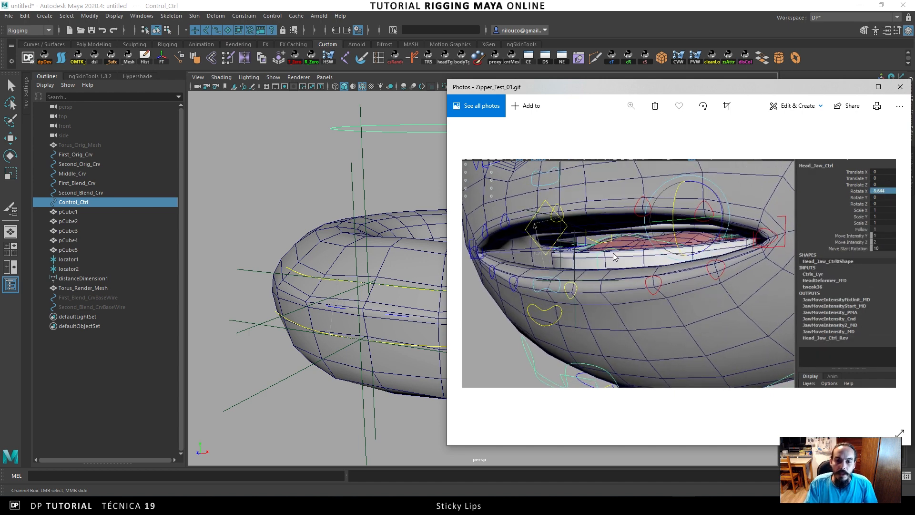
click(297, 155)
click(407, 125)
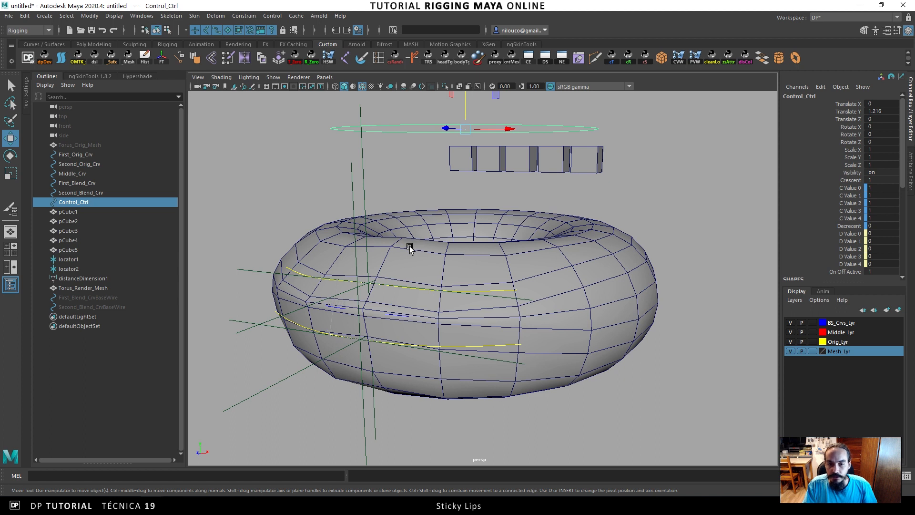
Move a vertex on the upper part of the hidden Torus_Orig_Mesh freehand as a test, and undo the move.
click(77, 145)
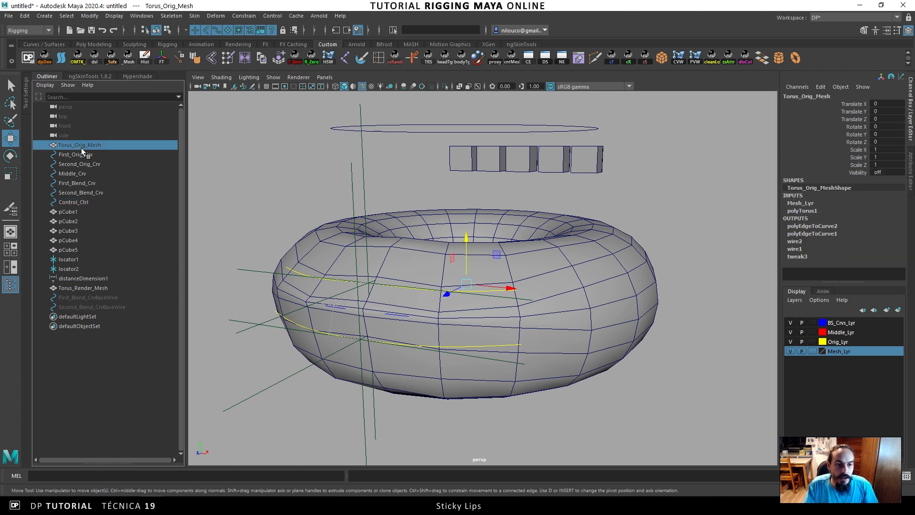
right_drag(676, 190, 626, 188)
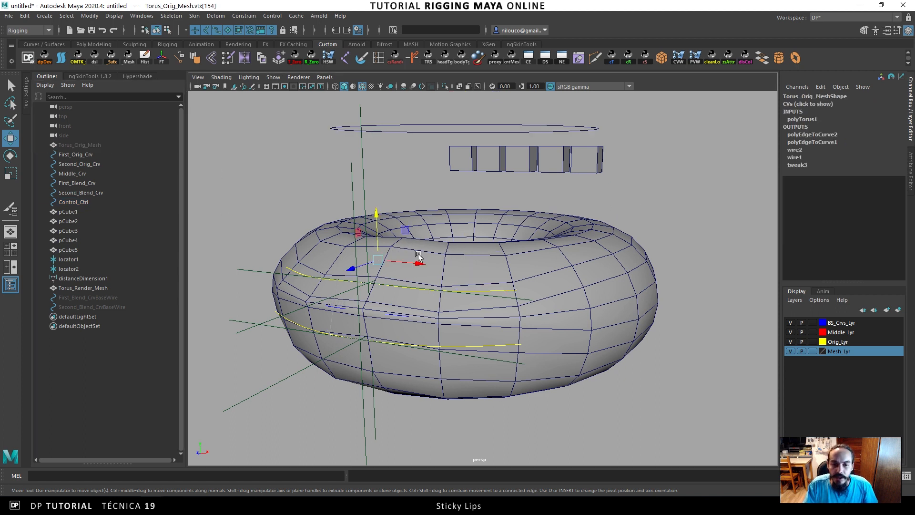
drag(380, 255, 387, 232)
key(ctrl+z)
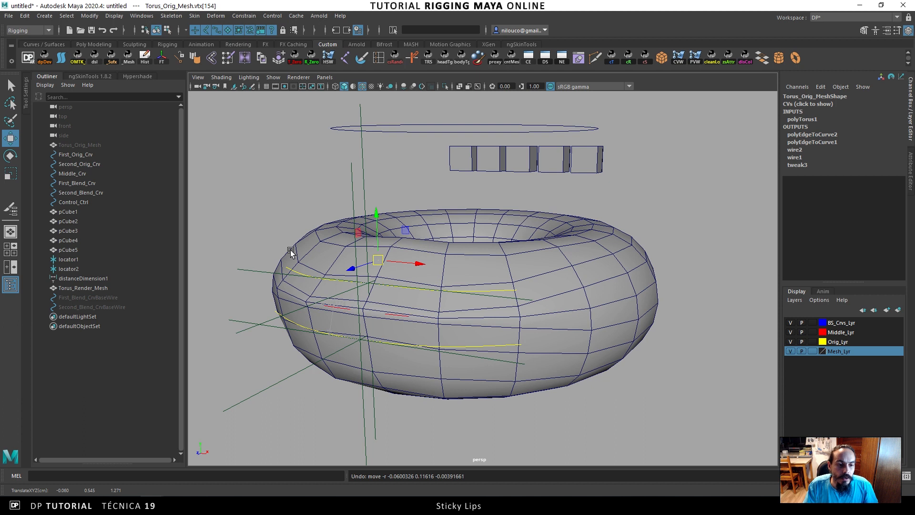
Inspect the hidden base wire curves First_Blend_CrvBaseWire and Second_Blend_CrvBaseWire by selecting them in turn.
click(109, 299)
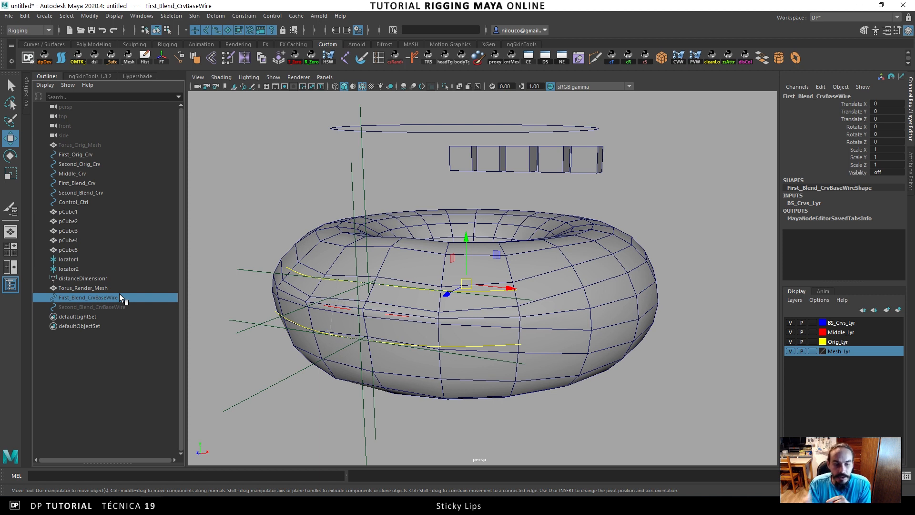
click(113, 306)
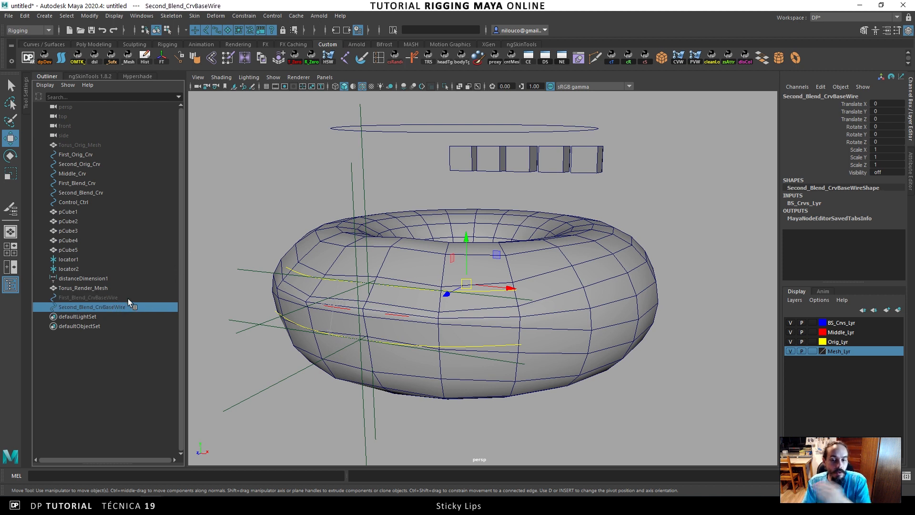
click(117, 298)
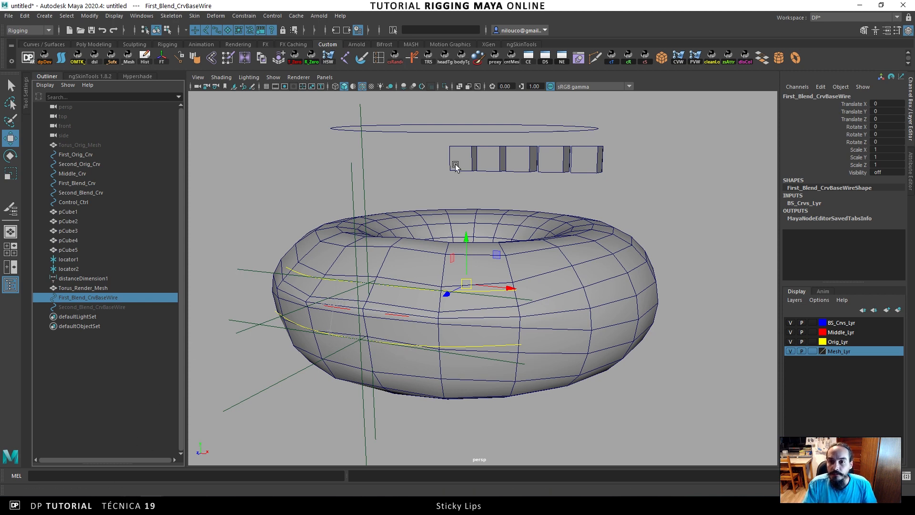
Open the Node Editor and graph the input connections of the wire1 deformer.
click(560, 60)
drag(471, 134, 562, 59)
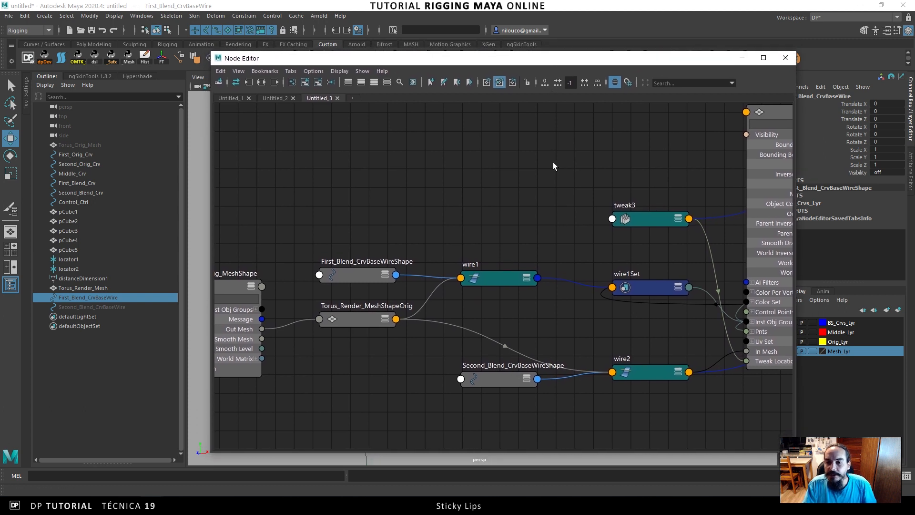
click(499, 244)
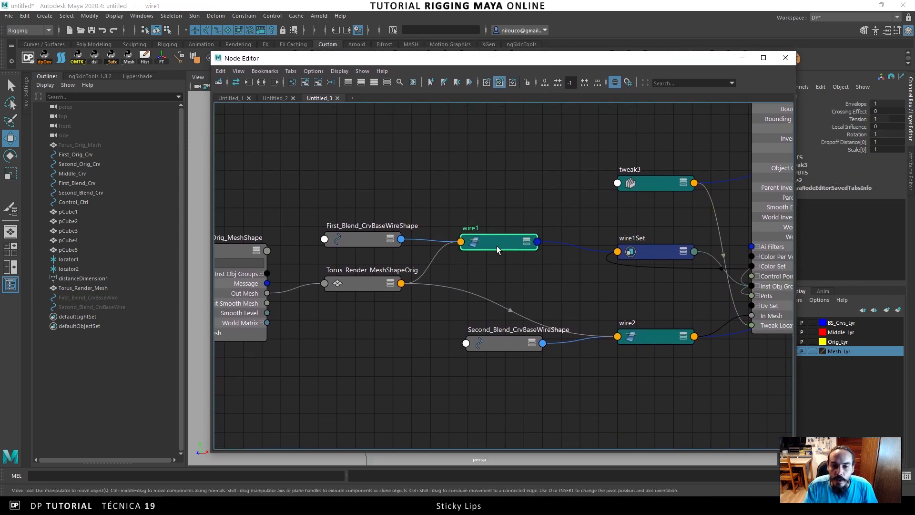
click(261, 81)
scroll(457, 204, up, 5)
alt+middle_drag(458, 204, 314, 141)
scroll(459, 198, up, 3)
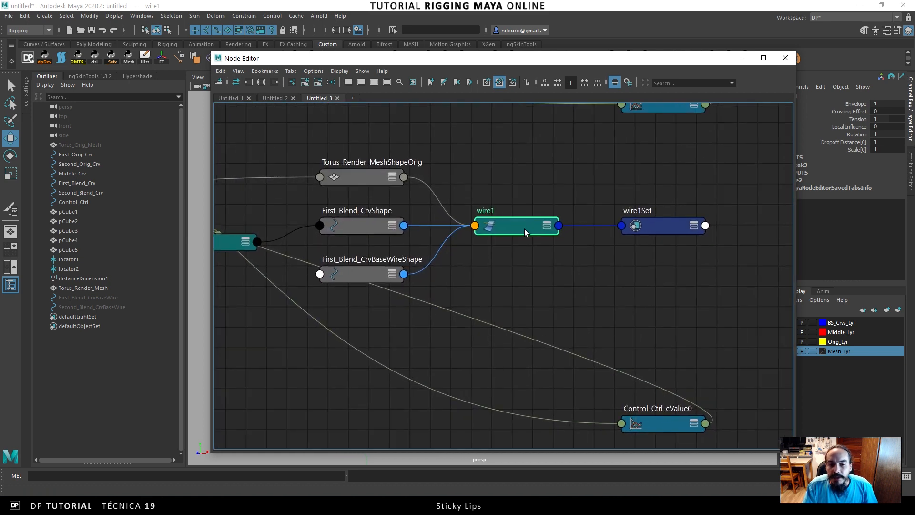
Separate wire1 and First_Blend_CrvBaseWireShape in the graph, and expand wire1's Base Wire attribute entries.
drag(526, 233, 534, 243)
drag(372, 274, 376, 328)
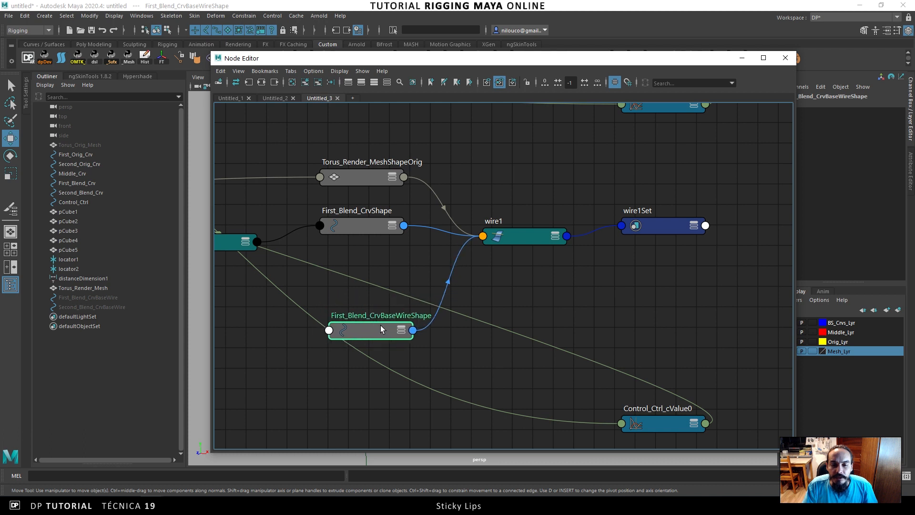
alt+middle_drag(377, 329, 452, 276)
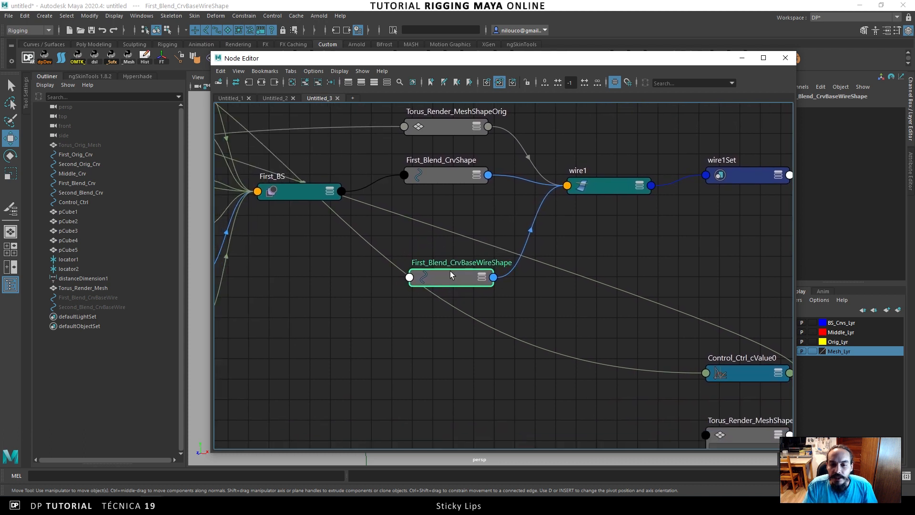
drag(598, 193, 598, 186)
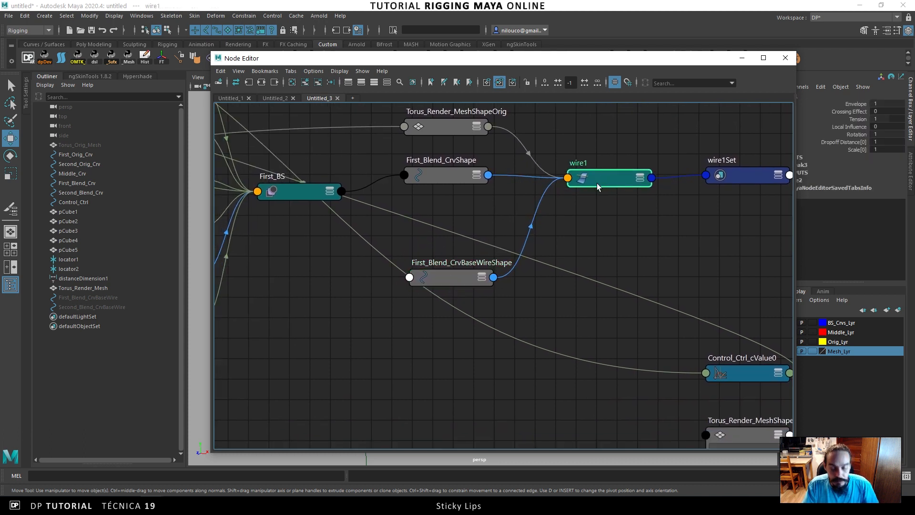
key(2)
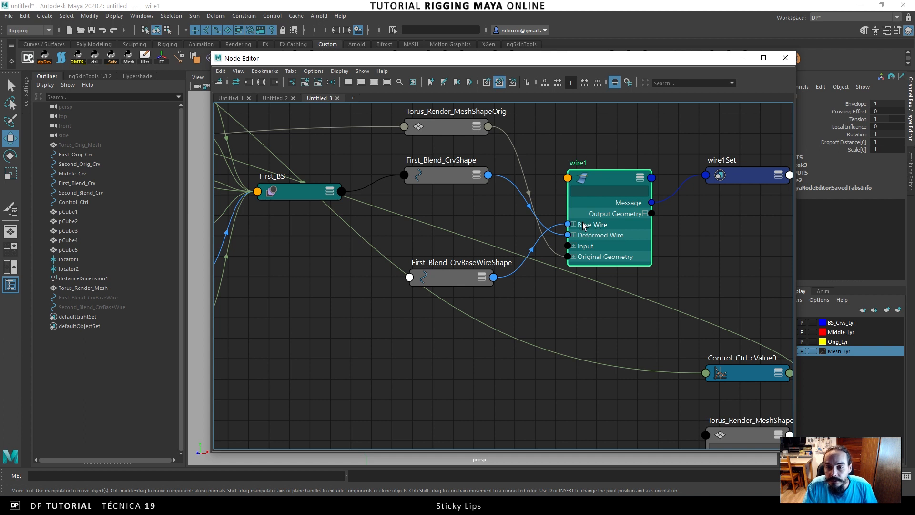
click(575, 224)
mouse_move(461, 272)
mouse_down()
mouse_move(449, 255)
mouse_move(449, 271)
mouse_up()
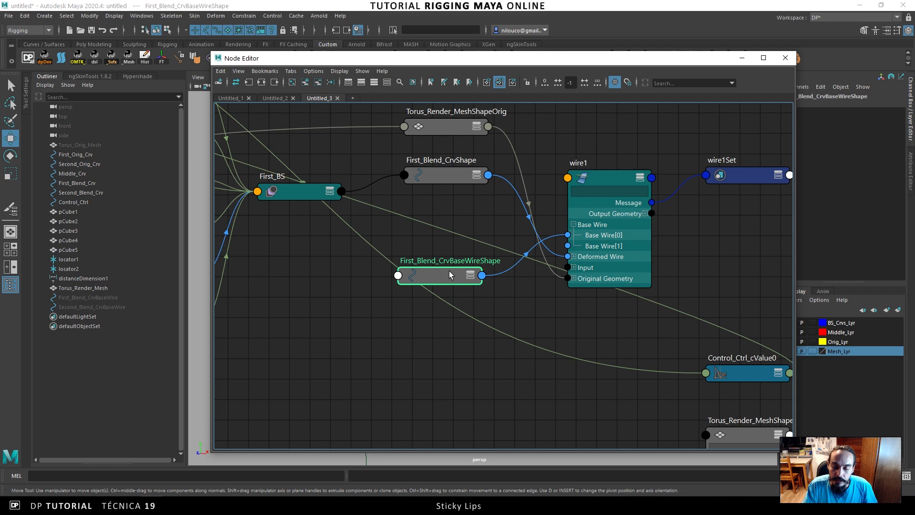
Locate the First_Orig_CrvShape node in the graph and bring it close to wire1, below First_Blend_CrvBaseWireShape.
alt+middle_drag(493, 217, 506, 261)
alt+right_drag(506, 260, 489, 256)
alt+middle_drag(509, 252, 596, 239)
alt+right_drag(554, 254, 538, 253)
alt+middle_drag(535, 250, 572, 249)
alt+middle_drag(514, 239, 537, 162)
drag(276, 327, 625, 295)
alt+middle_drag(625, 295, 359, 280)
drag(359, 280, 472, 324)
scroll(506, 257, up, 2)
click(424, 240)
drag(423, 240, 432, 233)
alt+middle_drag(432, 233, 384, 261)
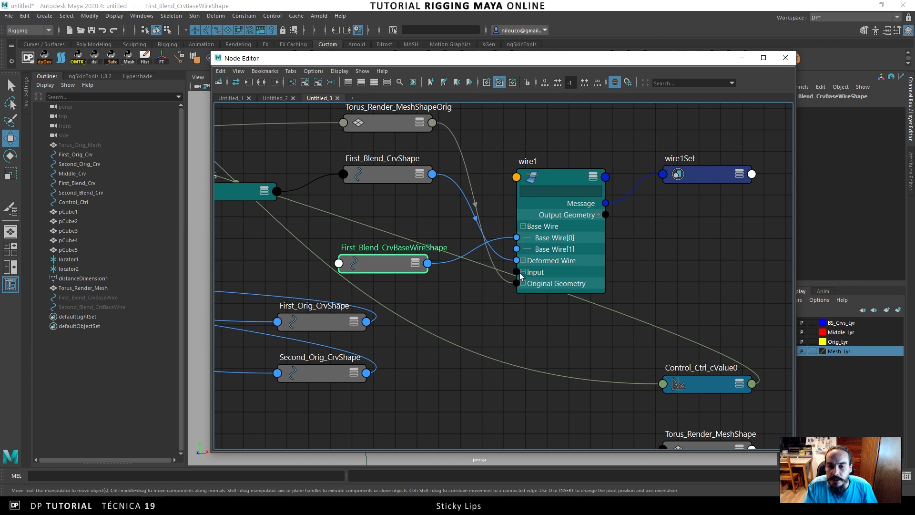
Connect World Space[0] of First_Orig_CrvShape to wire1's Base Wire[0], replacing the First_Blend_CrvBaseWireShape connection.
drag(321, 316, 304, 265)
click(345, 318)
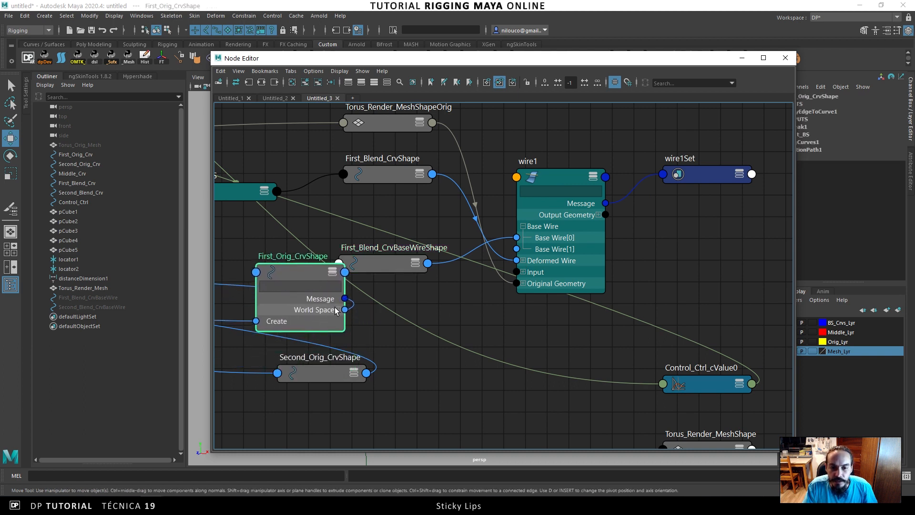
click(335, 311)
click(415, 262)
click(415, 262)
drag(398, 259, 388, 200)
drag(345, 321, 515, 240)
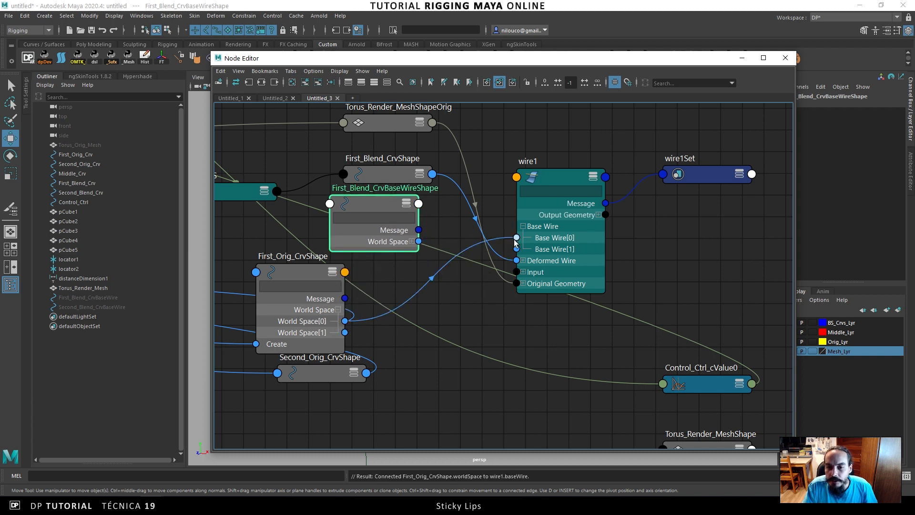
Delete the disconnected First_Blend_CrvBaseWireShape node together with its First_Blend_CrvBaseWire transform.
drag(290, 269, 306, 263)
drag(387, 197, 455, 380)
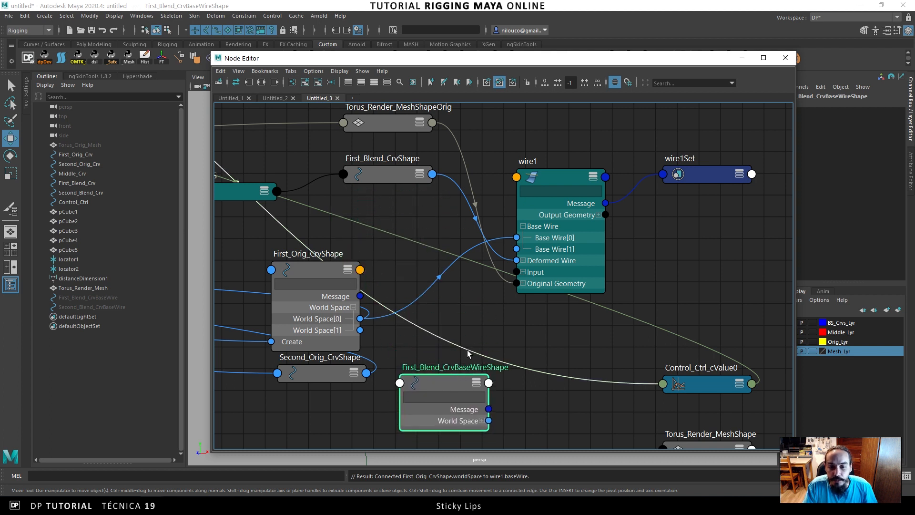
key(Delete)
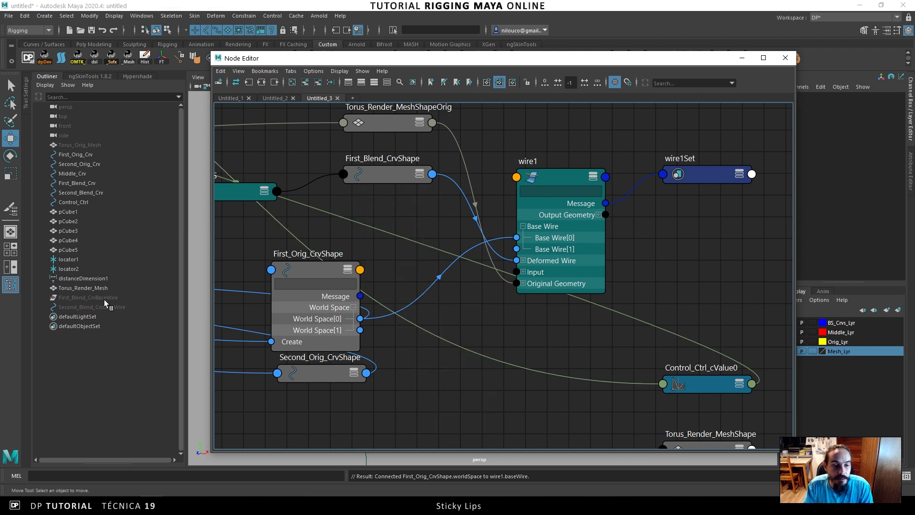
click(90, 297)
key(Delete)
Graph the connections of Second_Blend_CrvBaseWire, and from there the input connections of the wire2 deformer.
click(91, 298)
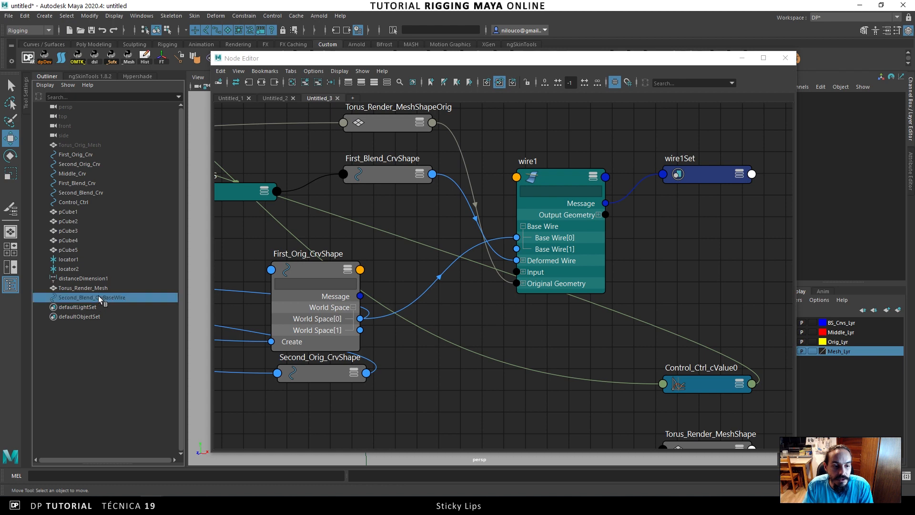
click(261, 83)
alt+middle_drag(473, 295, 387, 206)
alt+right_drag(387, 206, 437, 224)
alt+middle_drag(460, 240, 500, 280)
alt+right_drag(500, 280, 478, 270)
click(429, 281)
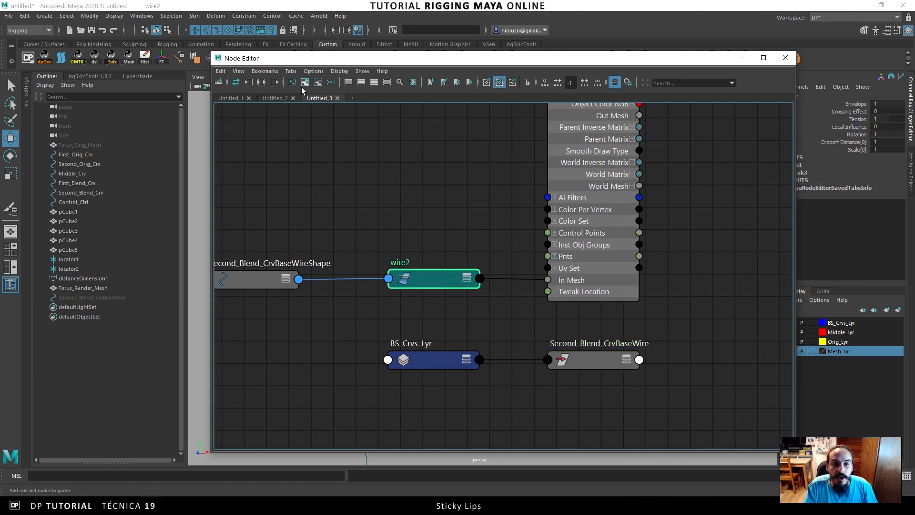
click(262, 83)
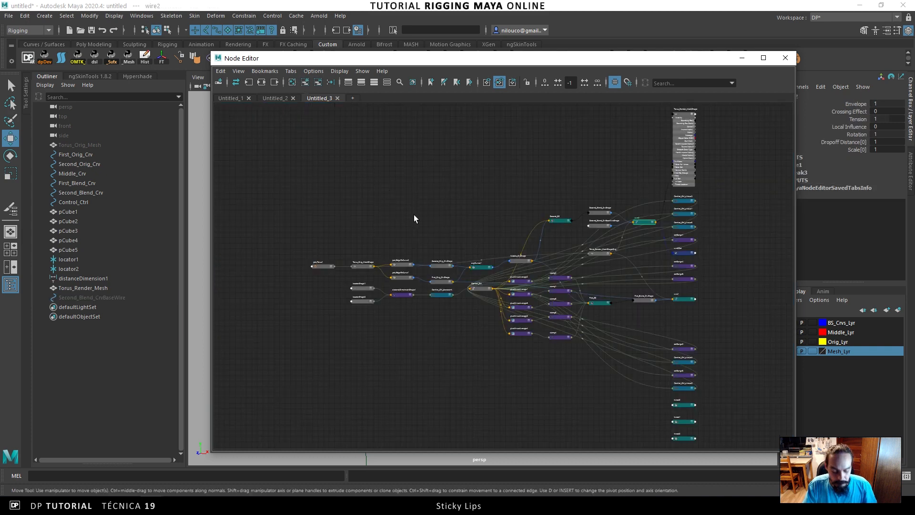
key(f)
Arrange wire2, Second_Blend_CrvBaseWireShape and Second_Blend_CrvShape clearly in the graph, and expand wire2's Base Wire entries.
alt+middle_drag(487, 245, 509, 245)
drag(524, 267, 514, 131)
alt+middle_drag(357, 275, 422, 310)
drag(421, 309, 418, 120)
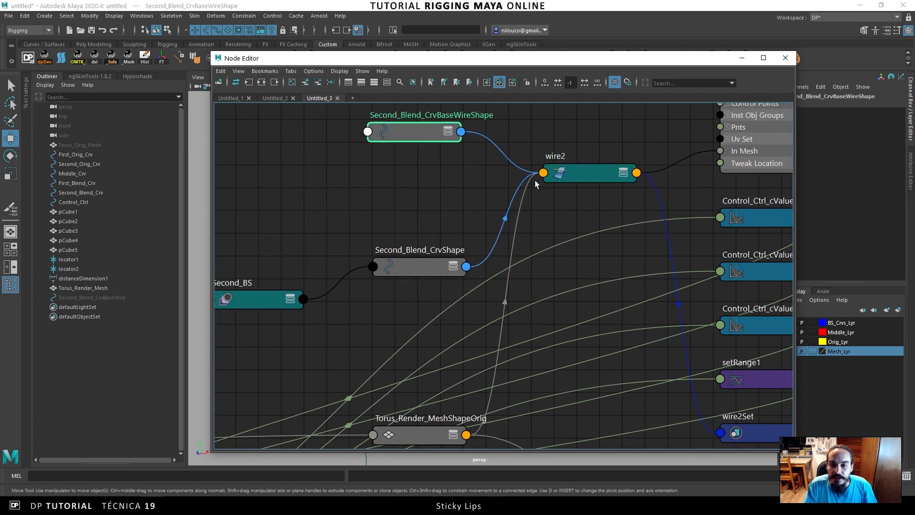
alt+middle_drag(575, 169, 560, 241)
drag(560, 242, 581, 183)
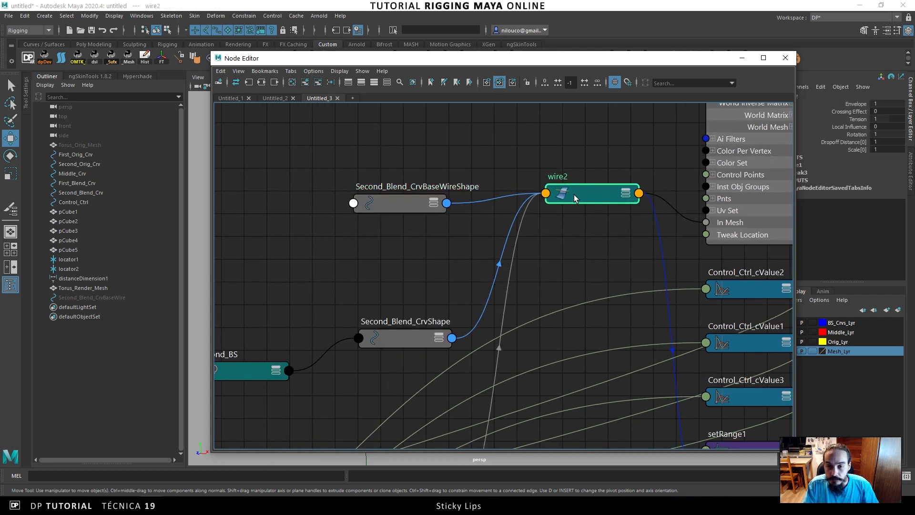
key(2)
click(553, 245)
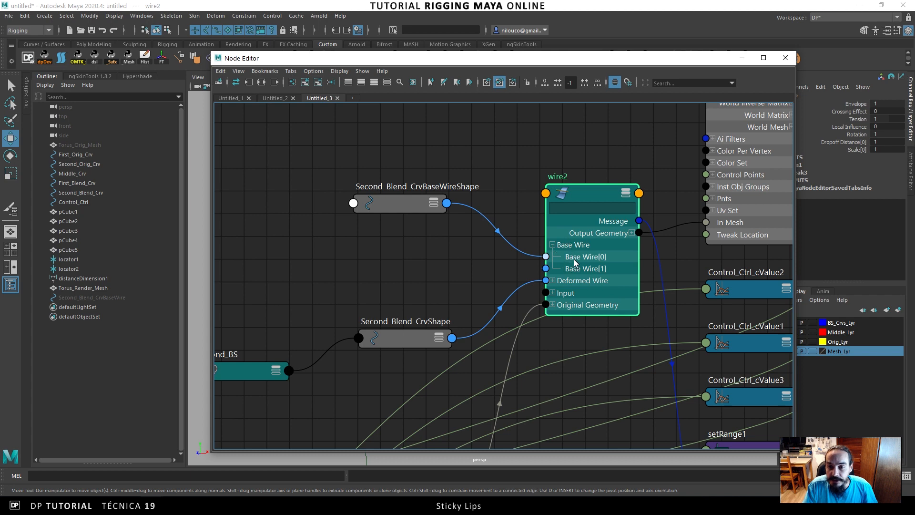
drag(590, 192, 599, 166)
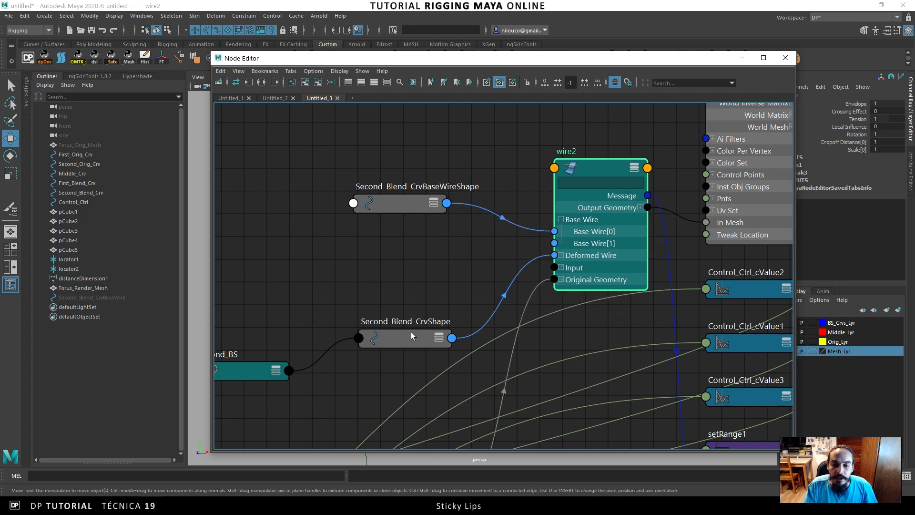
shift+drag(410, 339, 408, 320)
drag(401, 200, 399, 149)
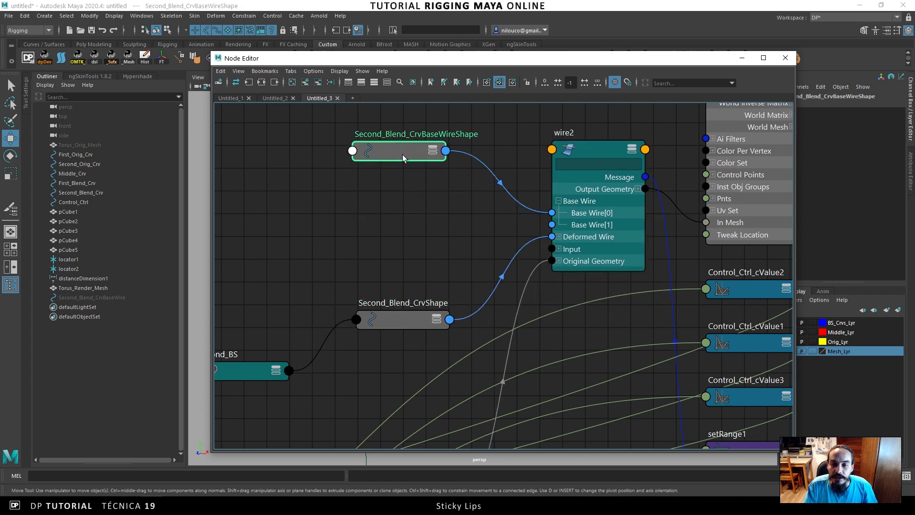
Find the Second_Orig_CrvShape node in the graph and place it beside wire2, between the base wire and blend curve shapes.
alt+middle_drag(399, 149, 473, 194)
scroll(473, 219, down, 1)
alt+middle_drag(458, 301, 496, 249)
alt+middle_drag(333, 361, 477, 190)
alt+middle_drag(435, 226, 538, 138)
mouse_move(392, 222)
alt+middle_down()
mouse_move(462, 200)
mouse_move(564, 191)
alt+middle_up()
alt+middle_drag(466, 202, 497, 234)
drag(405, 248, 567, 114)
alt+middle_drag(550, 192, 343, 393)
drag(363, 307, 651, 134)
alt+middle_drag(606, 163, 293, 307)
drag(343, 284, 444, 281)
alt+middle_drag(446, 255, 415, 241)
scroll(431, 244, up, 2)
Connect World Space[0] of Second_Orig_CrvShape to wire2's Base Wire[0], and minimize the Node Editor.
click(421, 275)
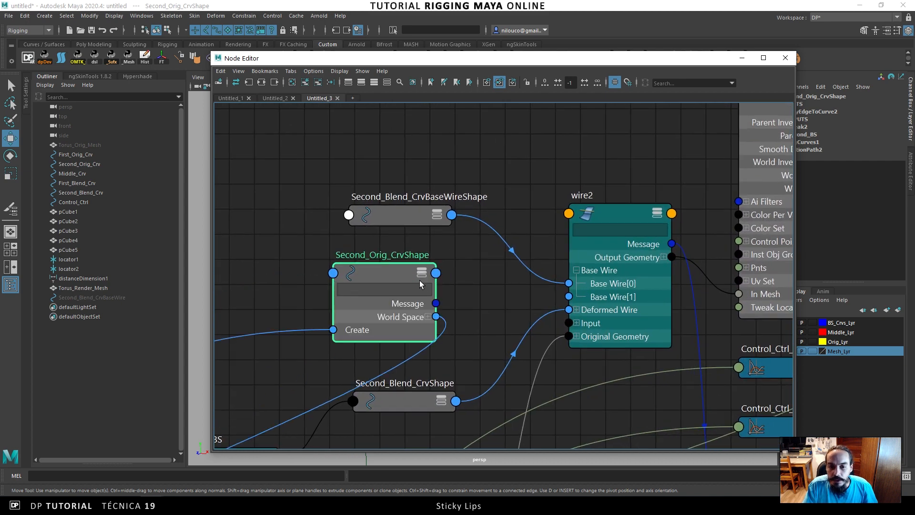
click(428, 317)
drag(509, 301, 569, 283)
click(742, 57)
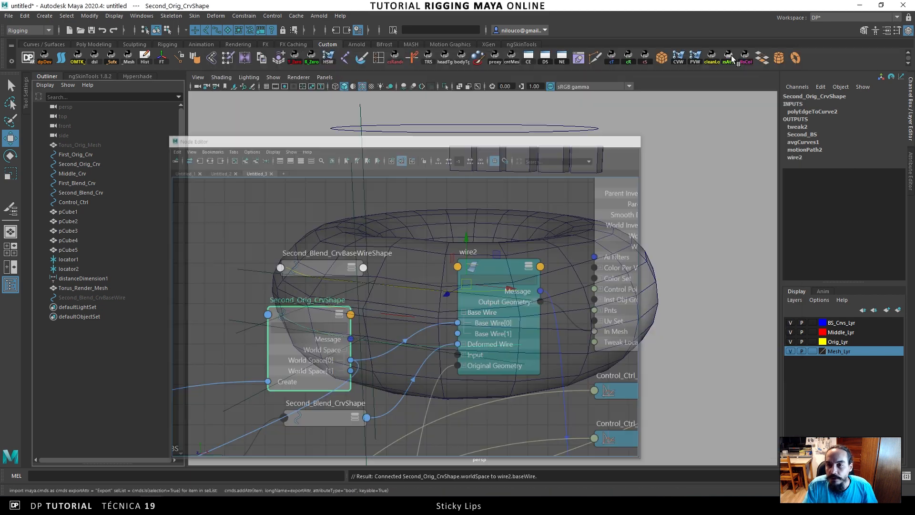
Move the hidden Torus_Orig_Mesh freehand by about -0.14, 0.18, 0.02 to test the rewired deformers, and undo the move.
key(ctrl+z)
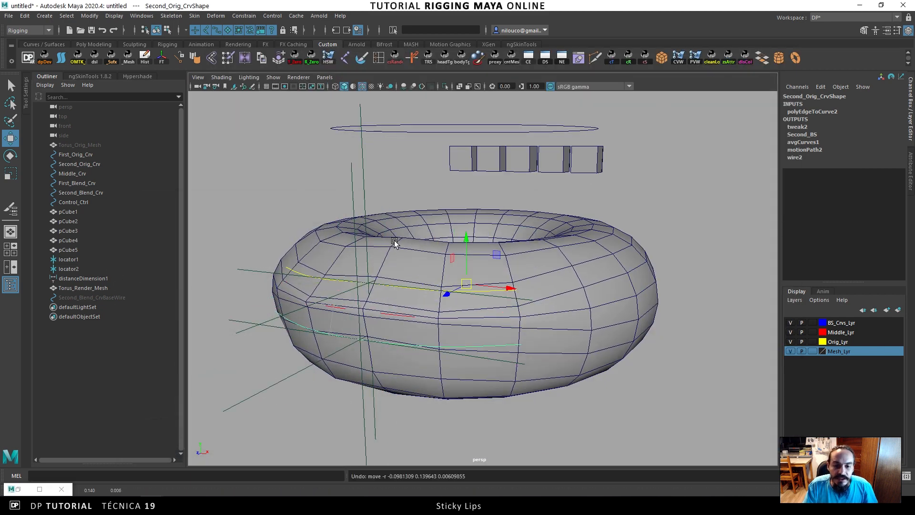
click(252, 178)
alt+middle_drag(505, 232, 525, 224)
alt+right_drag(524, 224, 469, 199)
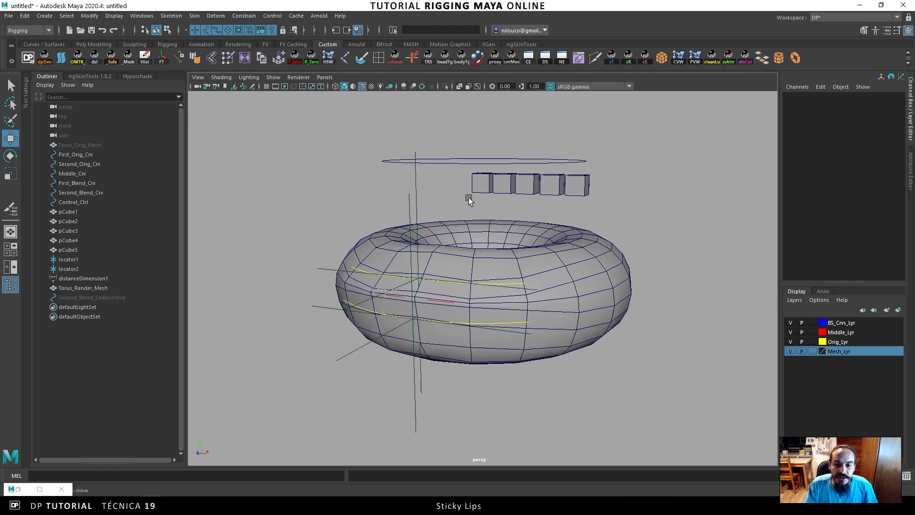
click(490, 230)
click(88, 143)
drag(486, 276, 470, 265)
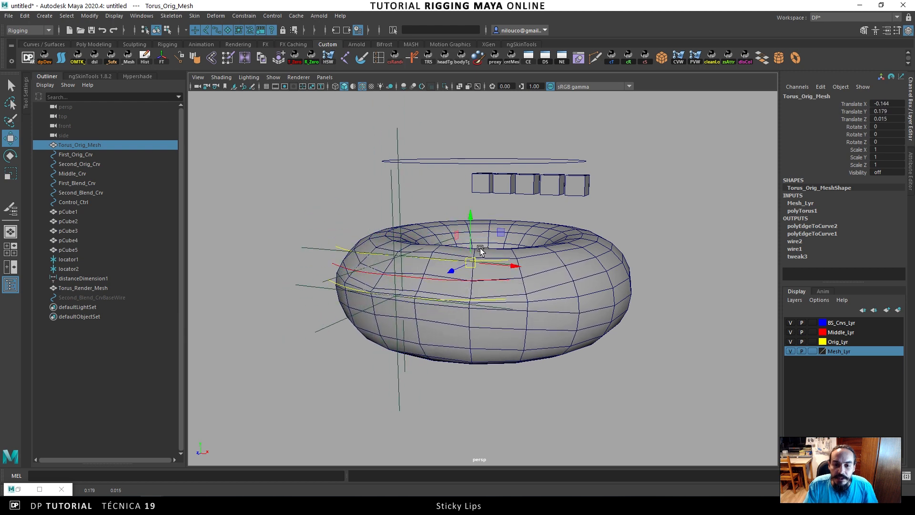
key(ctrl+z)
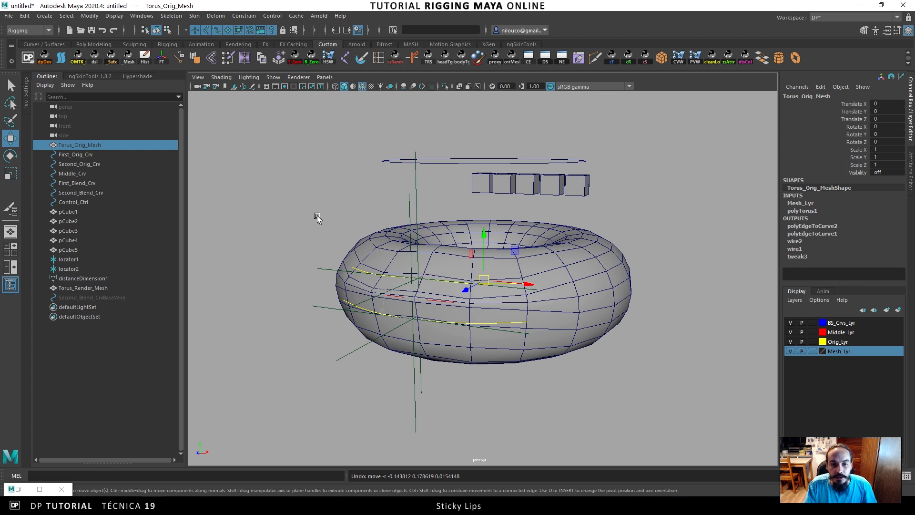
Move a vertex on the upper front of Torus_Orig_Mesh freehand down towards the middle curve as a test, and undo it.
click(330, 207)
click(71, 145)
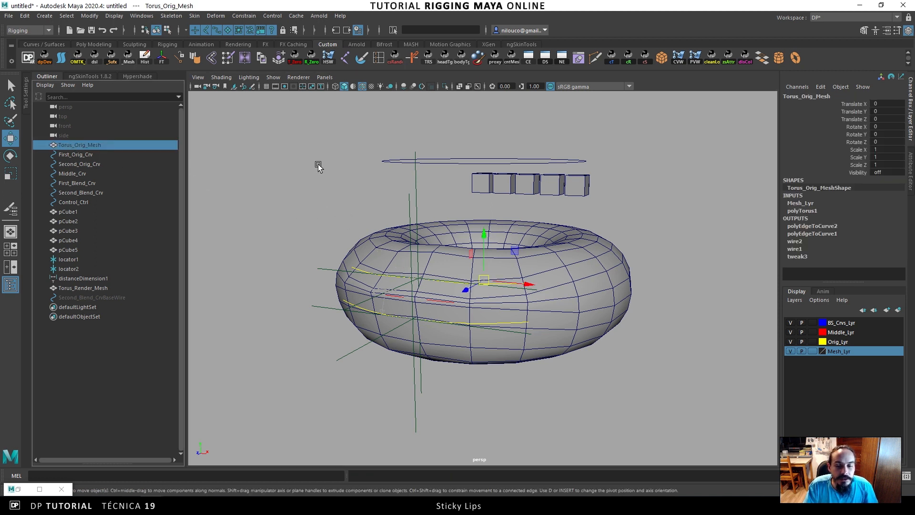
key(F9)
click(421, 268)
drag(422, 267, 413, 288)
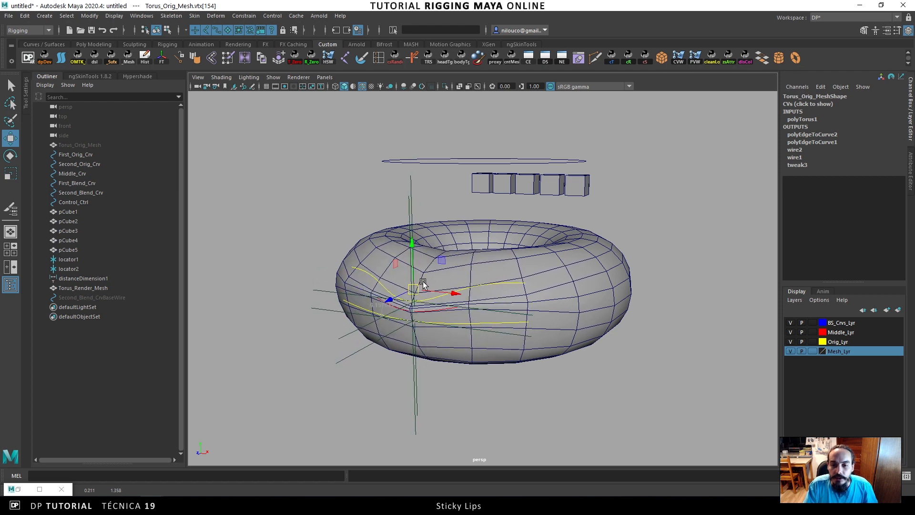
click(457, 234)
key(ctrl+z)
key(ctrl+z)
Check Control_Ctrl's attributes and the remaining Second_Blend_CrvBaseWire, and review wire2's connections in the Node Editor.
click(369, 201)
alt+drag(548, 209, 480, 214)
click(428, 178)
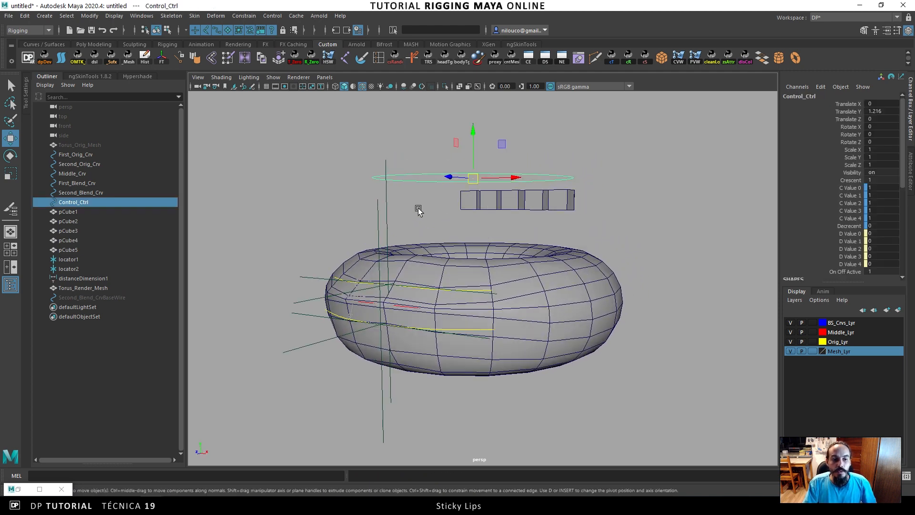
click(110, 297)
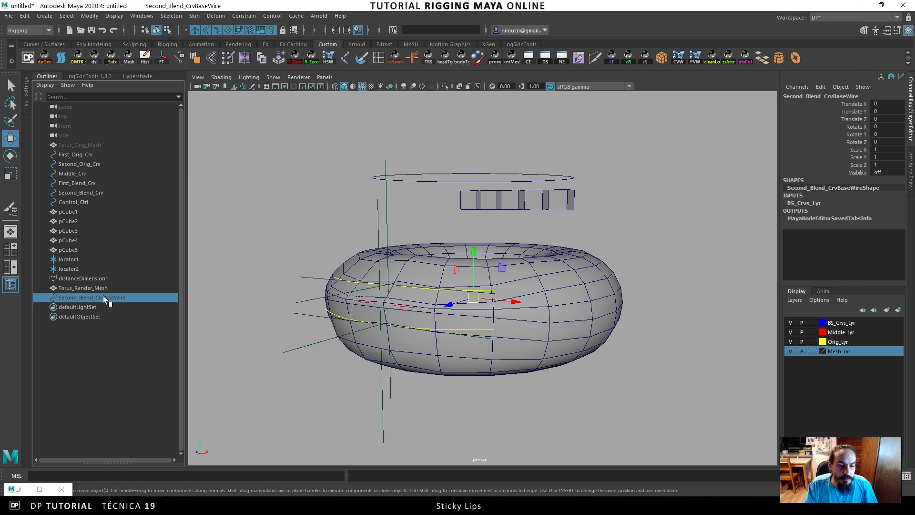
click(39, 489)
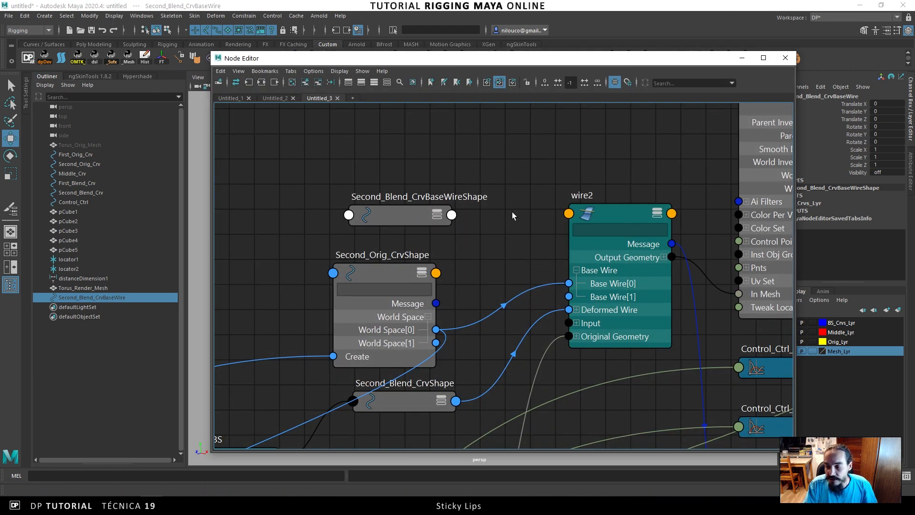
click(736, 58)
Select the five cubes above the torus to inspect them, and select Control_Ctrl in their place.
click(501, 148)
alt+drag(546, 195, 544, 236)
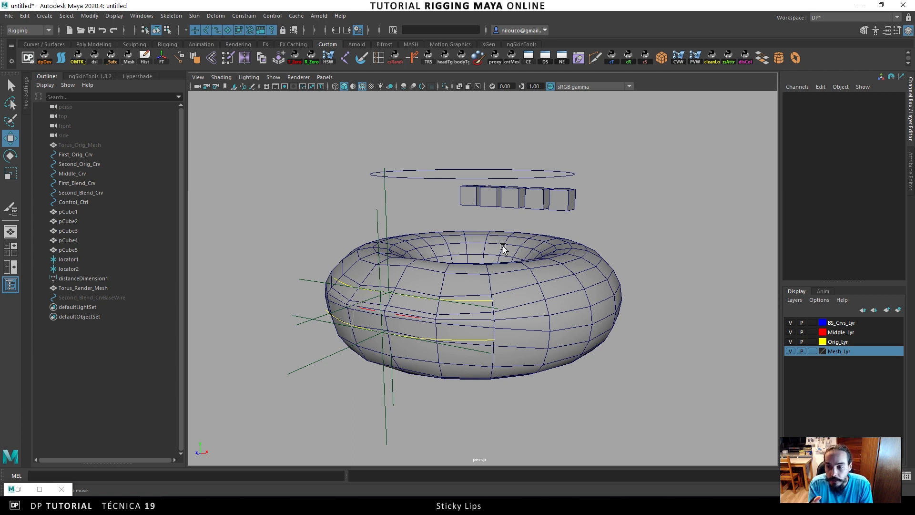
drag(441, 183, 574, 212)
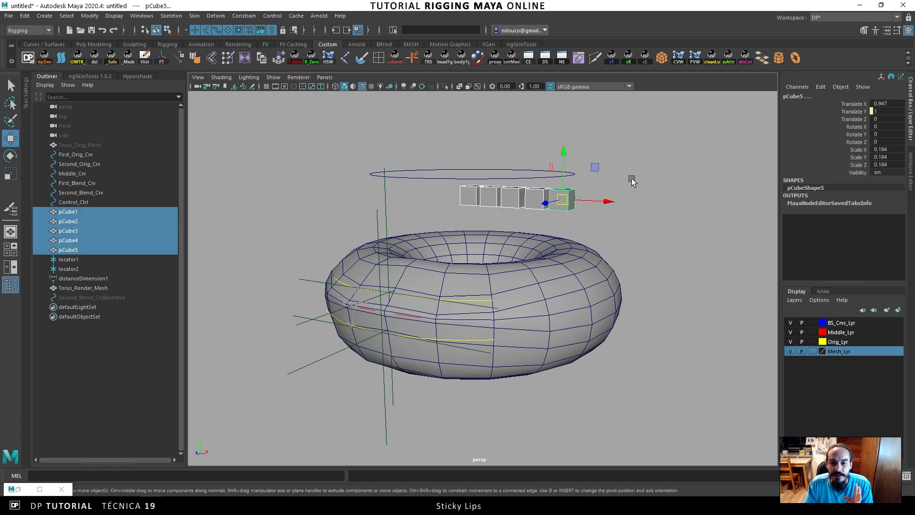
click(435, 179)
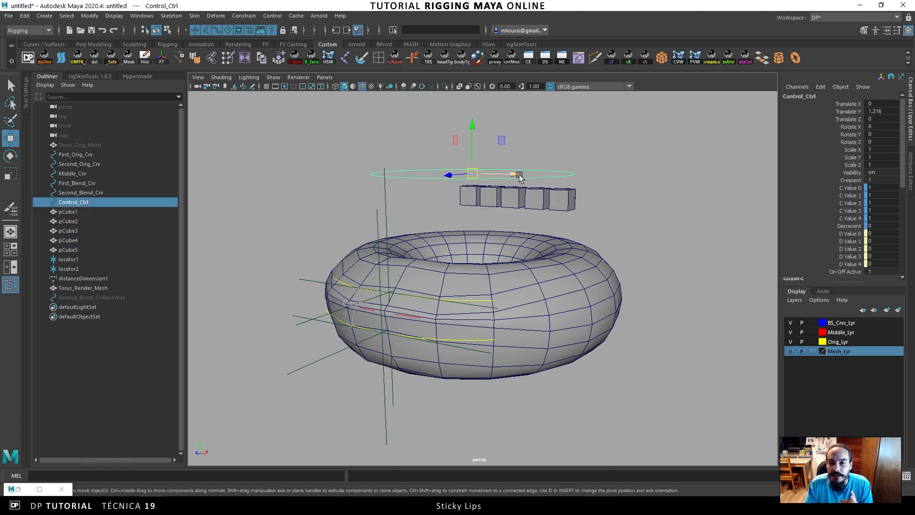
Test Control_Ctrl's On Off Active attribute, and set its Crescent attribute to 0.8.
click(844, 272)
mouse_move(694, 229)
middle_down()
mouse_move(657, 229)
mouse_move(692, 231)
middle_up()
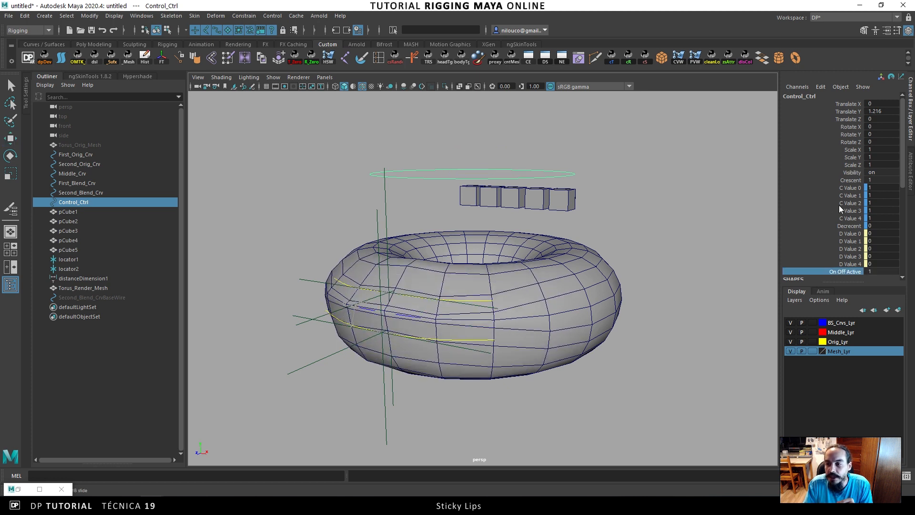
click(851, 180)
middle_drag(724, 199, 702, 203)
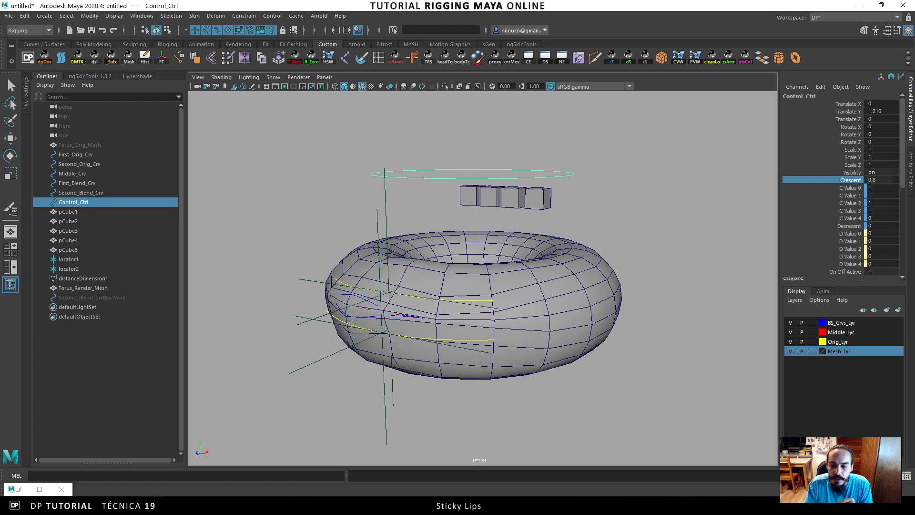
View the Zipper_Test_01.gif reference, and open the scene toZipperDemo_00.ma without saving the current untitled scene.
click(684, 505)
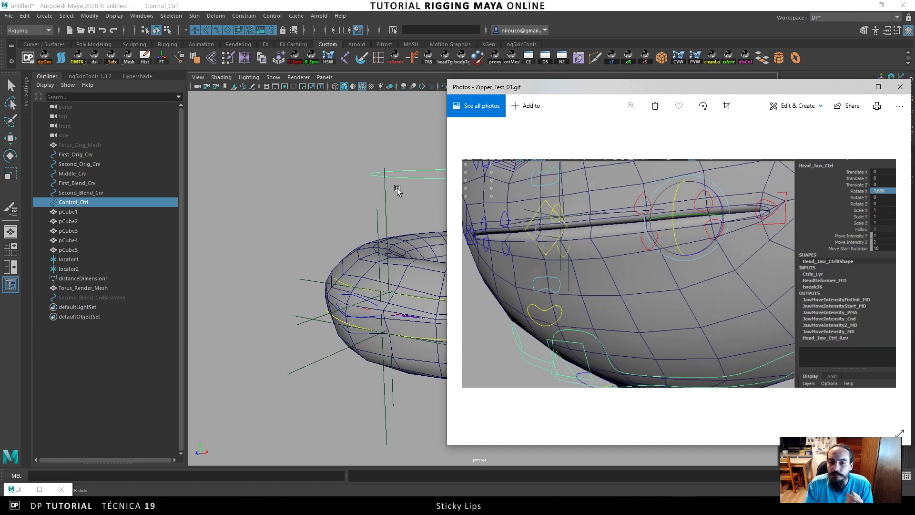
click(296, 177)
click(81, 31)
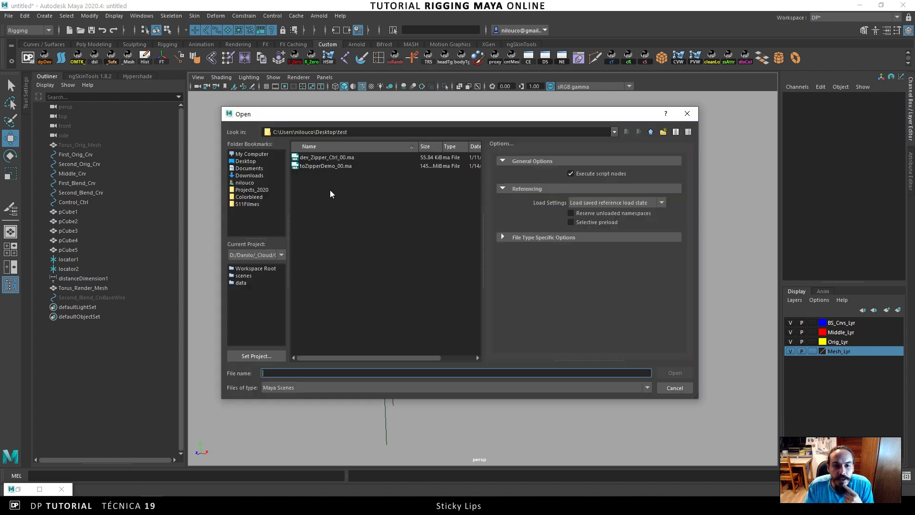
click(310, 166)
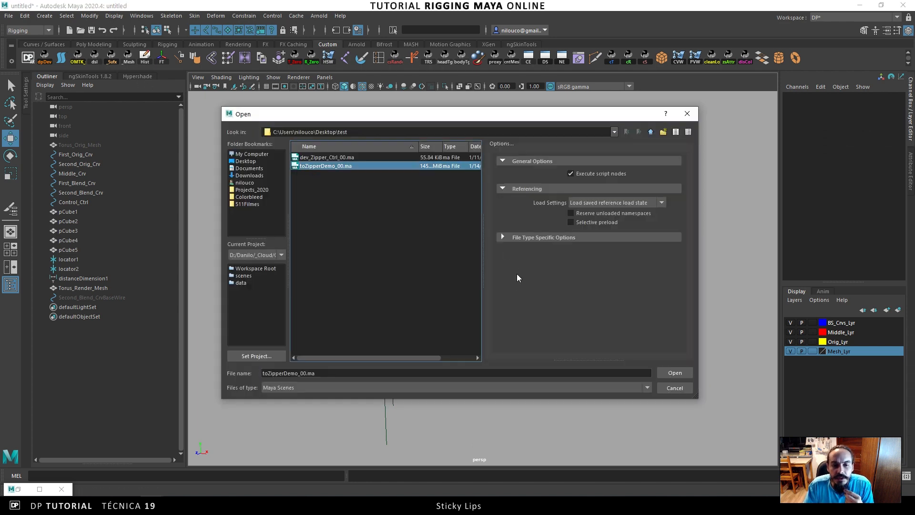
click(672, 373)
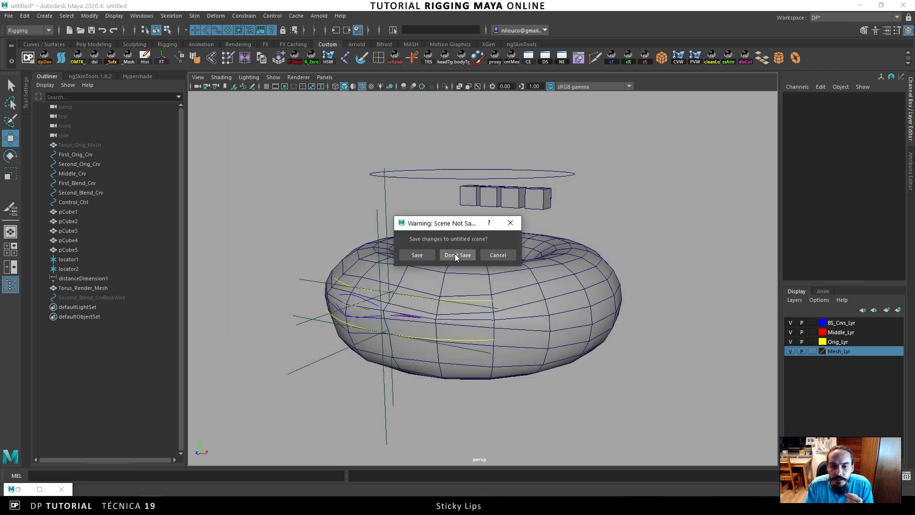
click(459, 255)
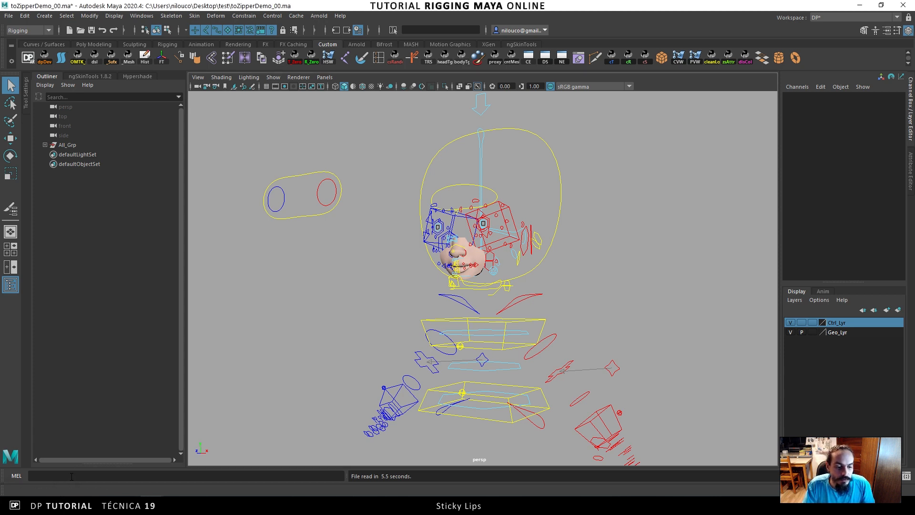
Rotate Head_Jaw_Ctrl freehand to test how the character's mouth opens, and undo the rotation.
scroll(502, 209, up, 10)
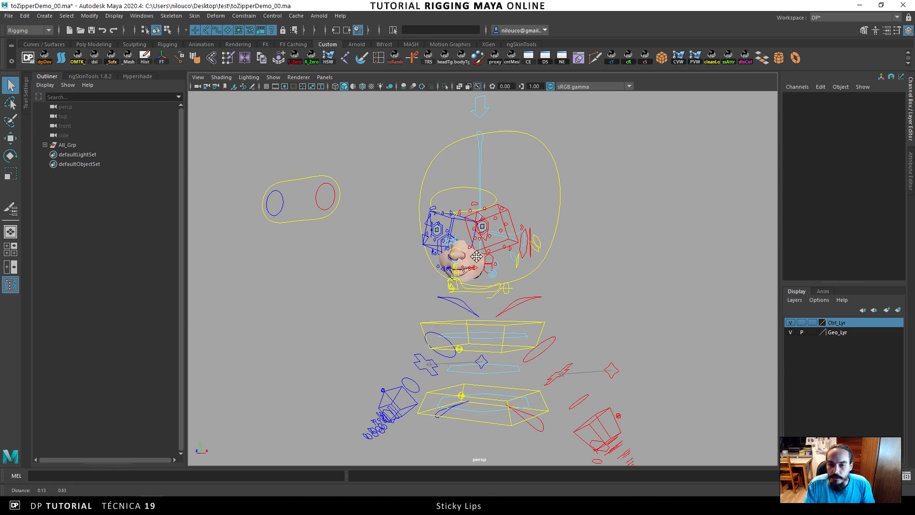
alt+drag(567, 261, 501, 274)
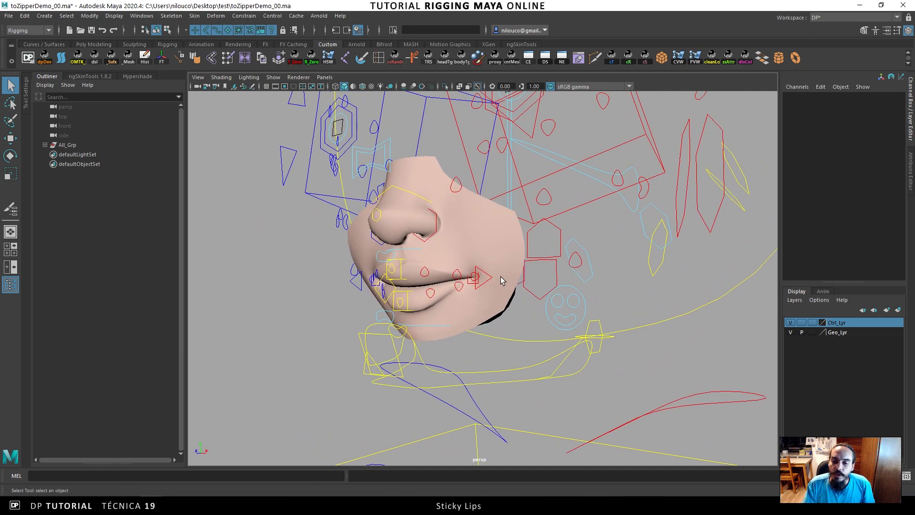
click(494, 373)
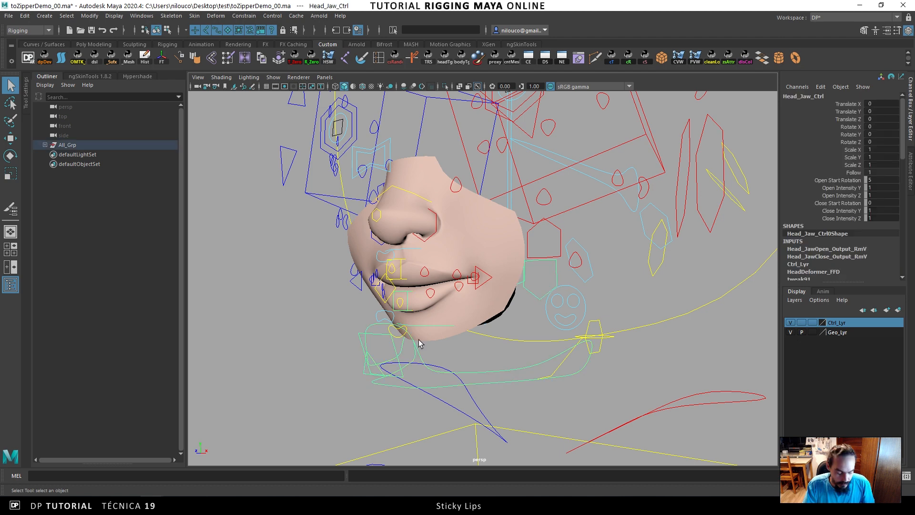
key(e)
alt+drag(463, 252, 530, 210)
key(ctrl+z)
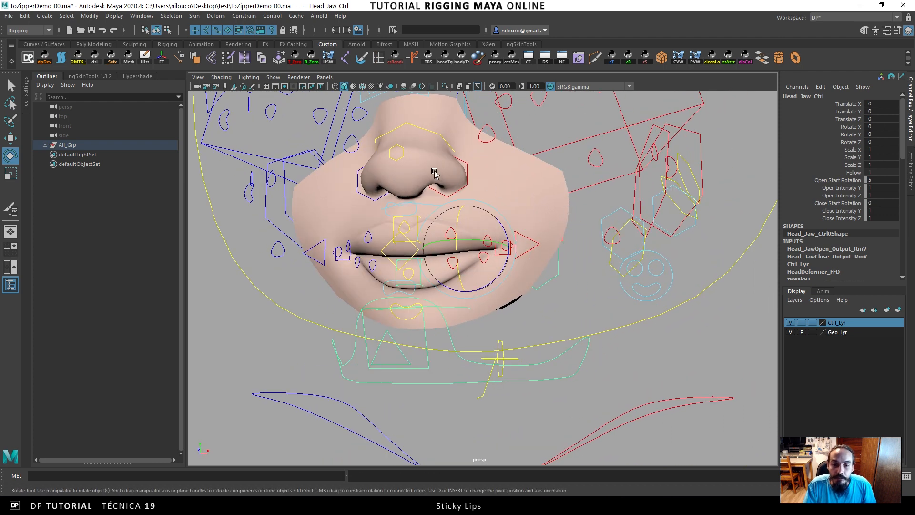
Select the face geometry and reveal Body_Mesh in the Outliner hierarchy.
click(337, 215)
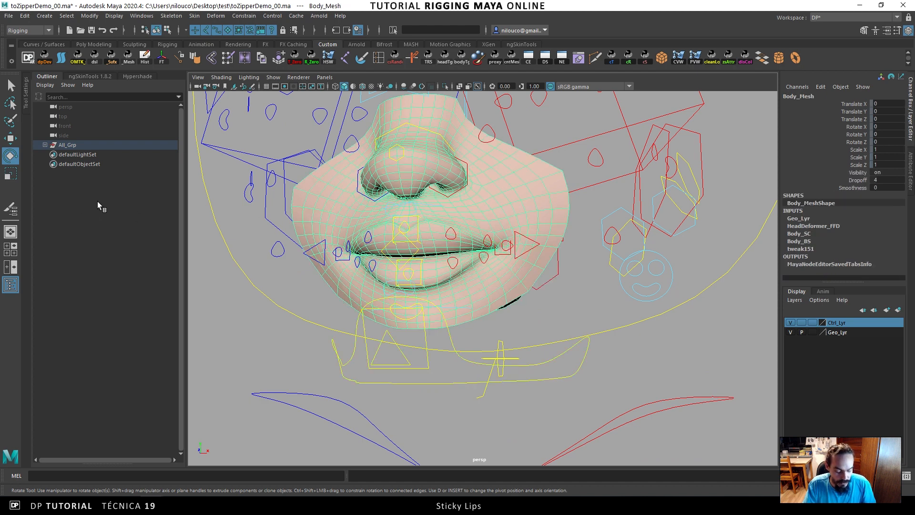
key(f)
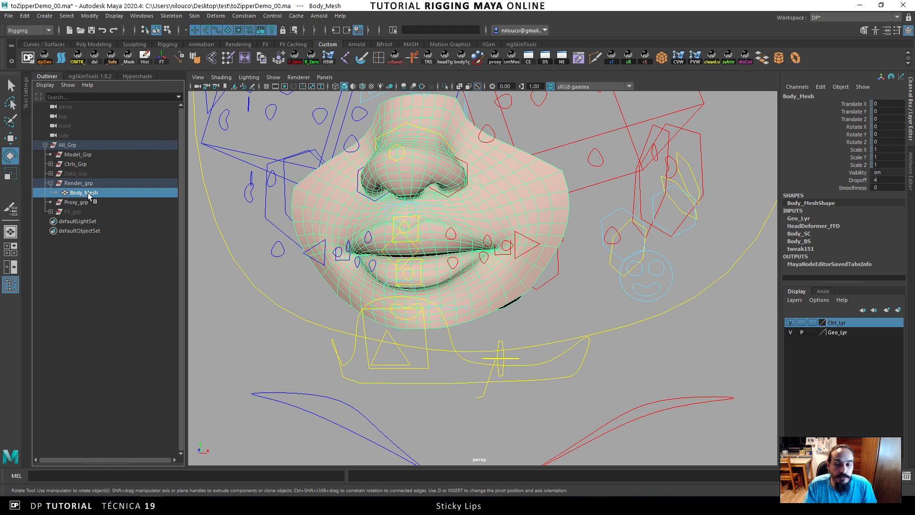
alt+drag(267, 267, 377, 284)
Reselect Head_Jaw_Ctrl, test another freehand rotation while watching the lips, and undo it.
click(377, 284)
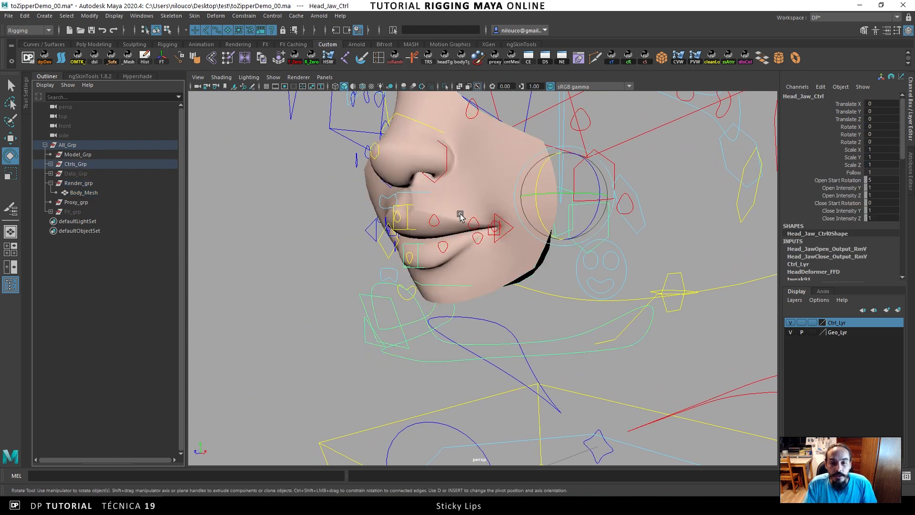
drag(535, 180, 496, 224)
key(ctrl+z)
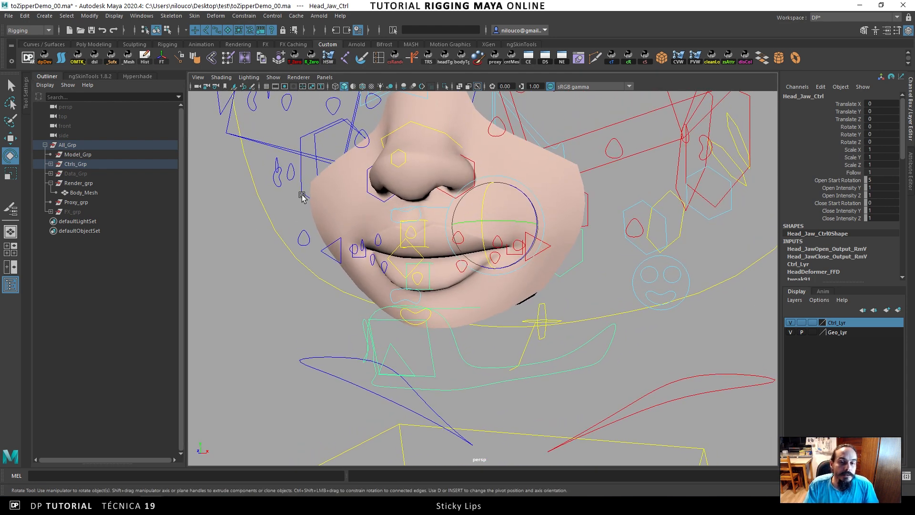
scroll(301, 195, down, 5)
alt+drag(552, 265, 518, 243)
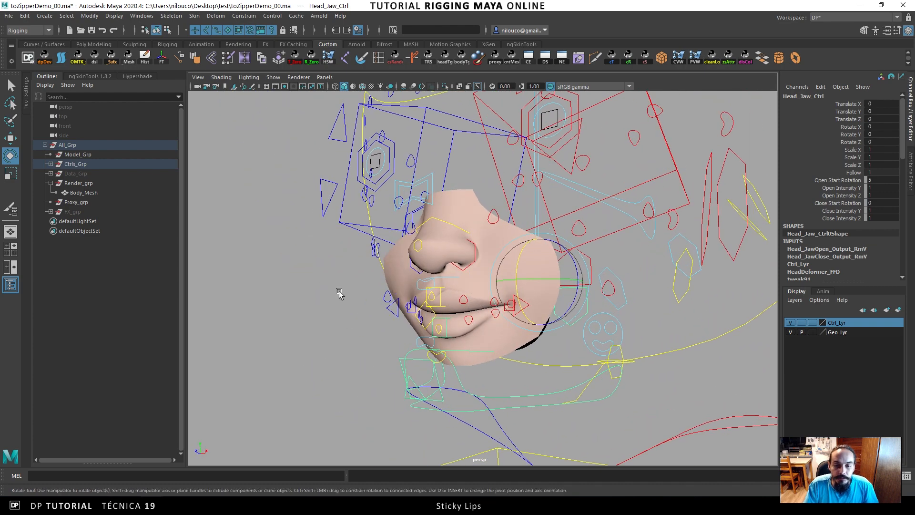
Clear the selection, open dpAutoRigSystem and launch its Zipper tool, placing the tool window clear of the face.
click(338, 290)
click(28, 57)
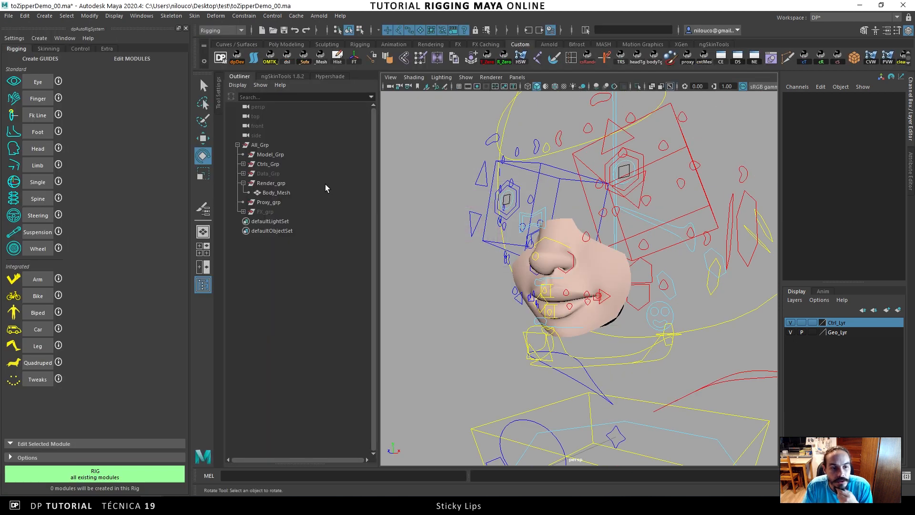
click(107, 49)
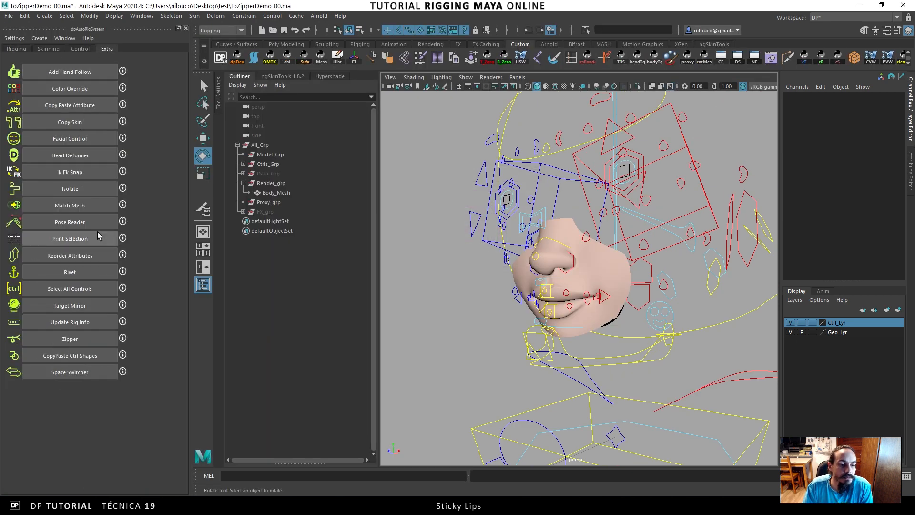
click(91, 339)
drag(449, 92, 300, 289)
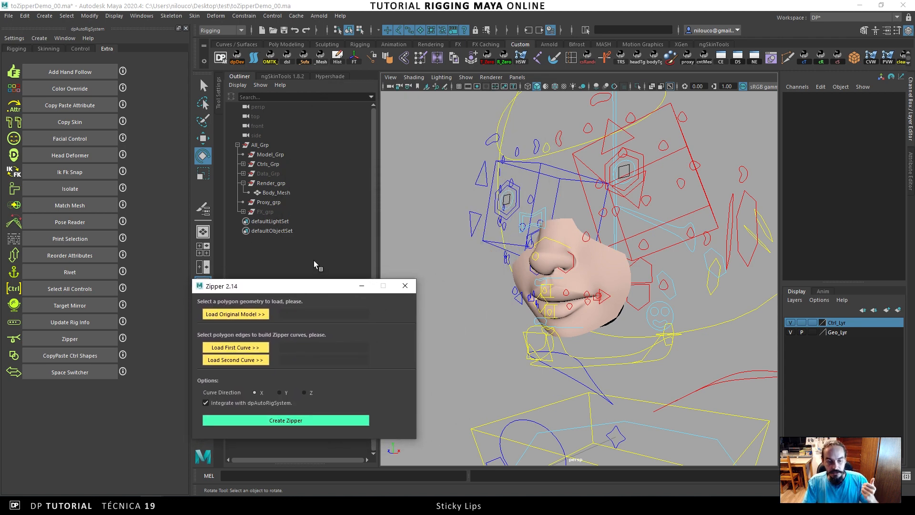
Load Body_Mesh as the original model in the Zipper tool.
alt+right_drag(478, 201, 519, 202)
alt+middle_drag(524, 211, 508, 189)
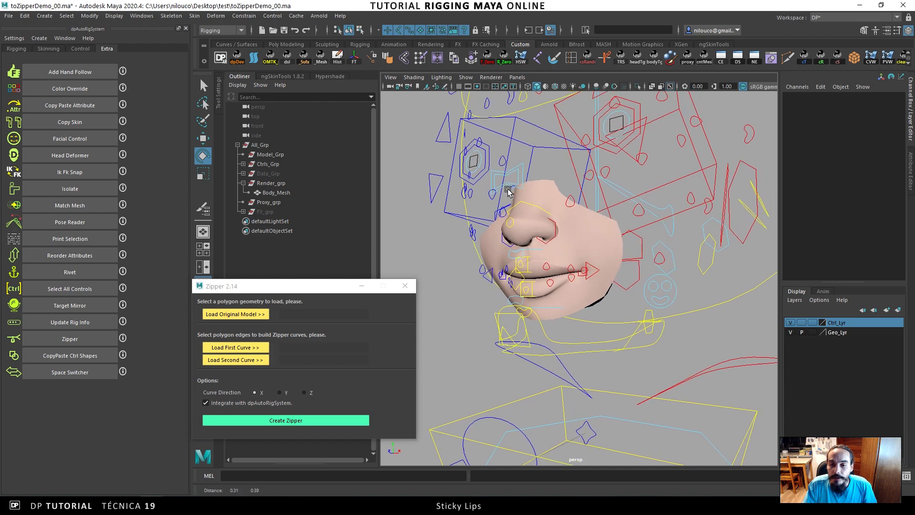
alt+drag(508, 189, 537, 198)
alt+right_drag(537, 198, 571, 208)
mouse_move(572, 208)
alt+middle_down()
mouse_move(580, 224)
mouse_move(589, 212)
alt+middle_up()
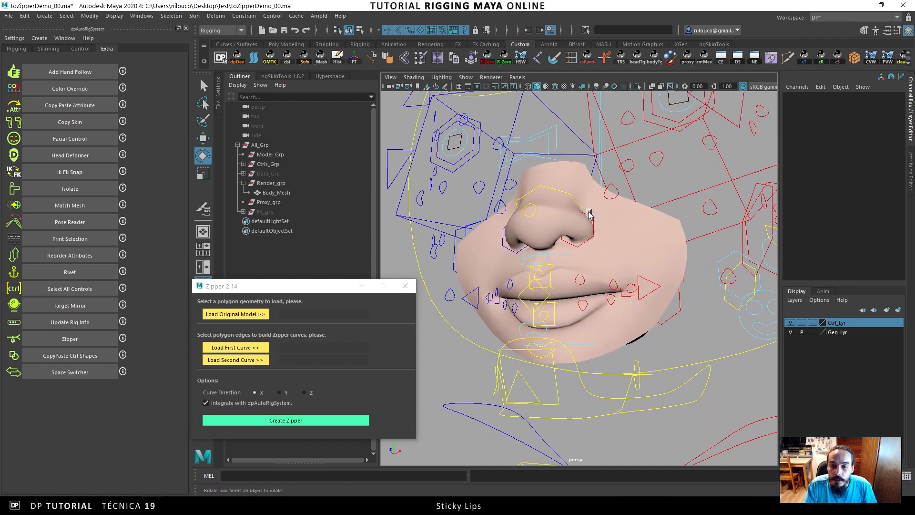
click(598, 234)
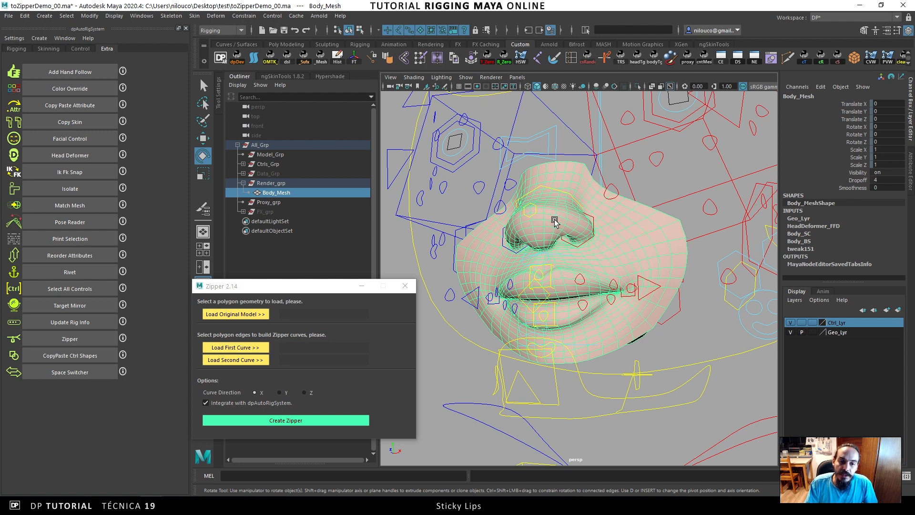
click(236, 315)
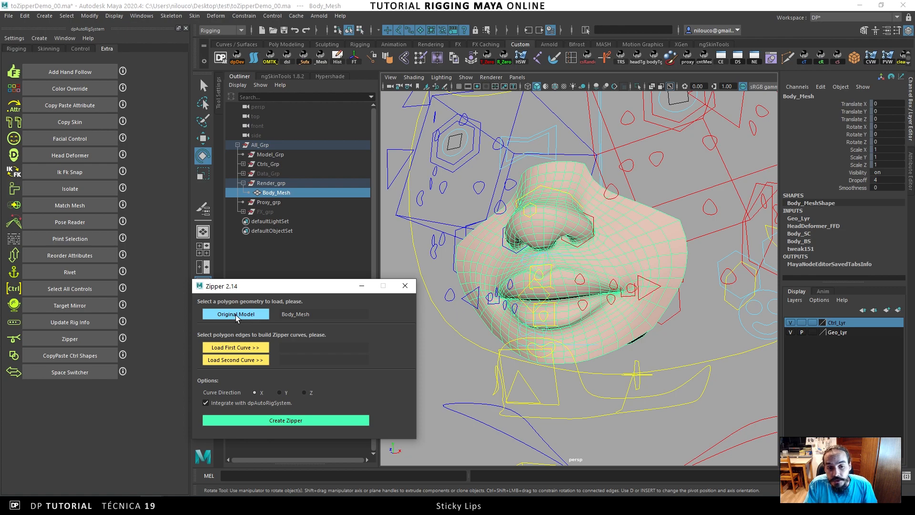
Switch Body_Mesh to edge selection and select a single edge at the corner of the lips.
alt+drag(569, 285, 600, 291)
scroll(599, 290, up, 8)
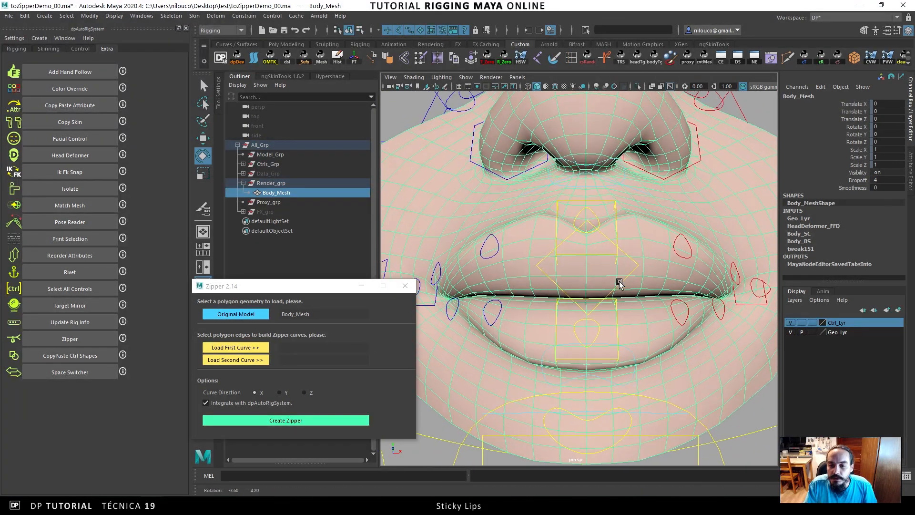
right_drag(537, 280, 534, 256)
alt+middle_drag(535, 257, 571, 265)
scroll(553, 267, up, 3)
alt+drag(553, 267, 562, 276)
scroll(567, 280, up, 5)
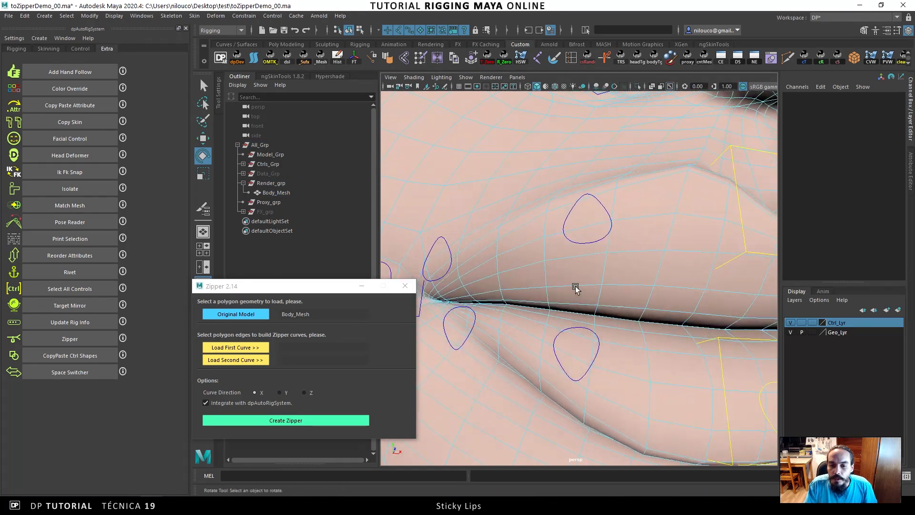
alt+middle_drag(577, 286, 585, 278)
scroll(584, 278, up, 8)
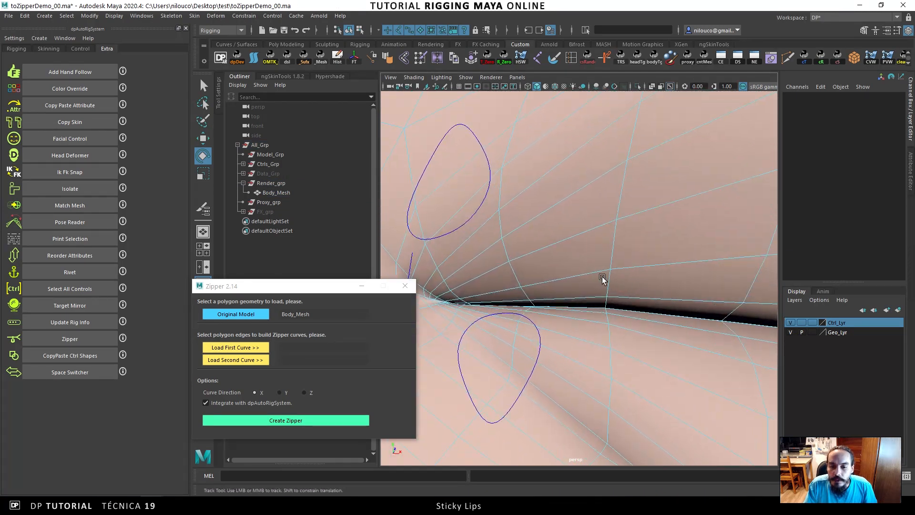
scroll(585, 278, up, 3)
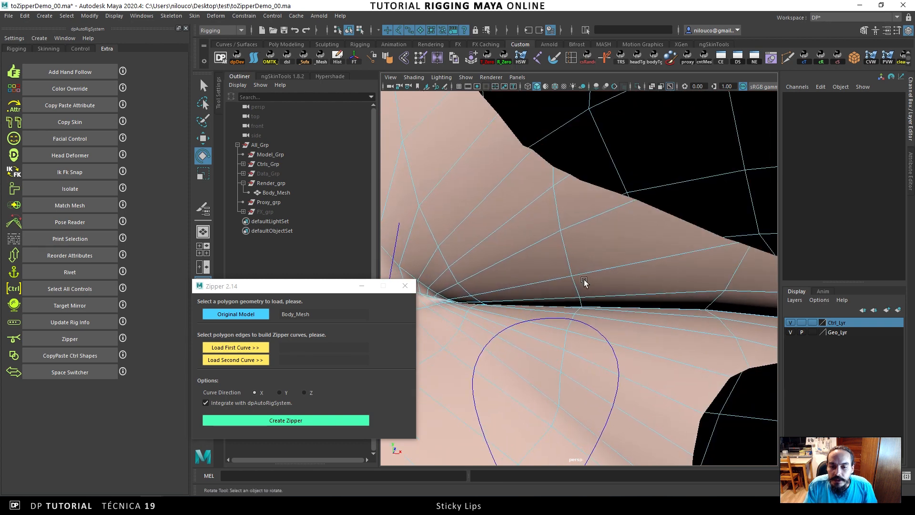
click(470, 303)
key(b)
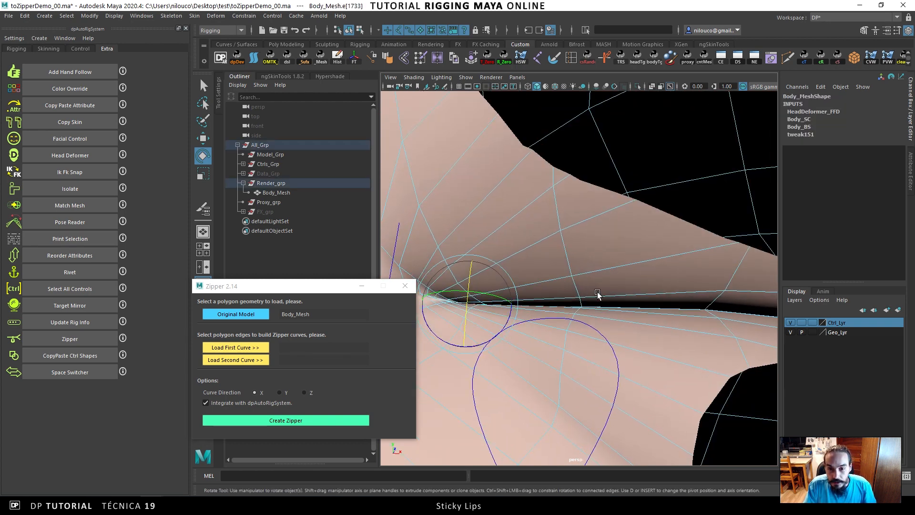
Select the loop of faces around the inner lips, grow the selection, and isolate those faces in the viewport.
alt+drag(596, 296, 606, 288)
alt+right_drag(607, 288, 571, 269)
key(q)
alt+drag(571, 270, 564, 272)
click(557, 270)
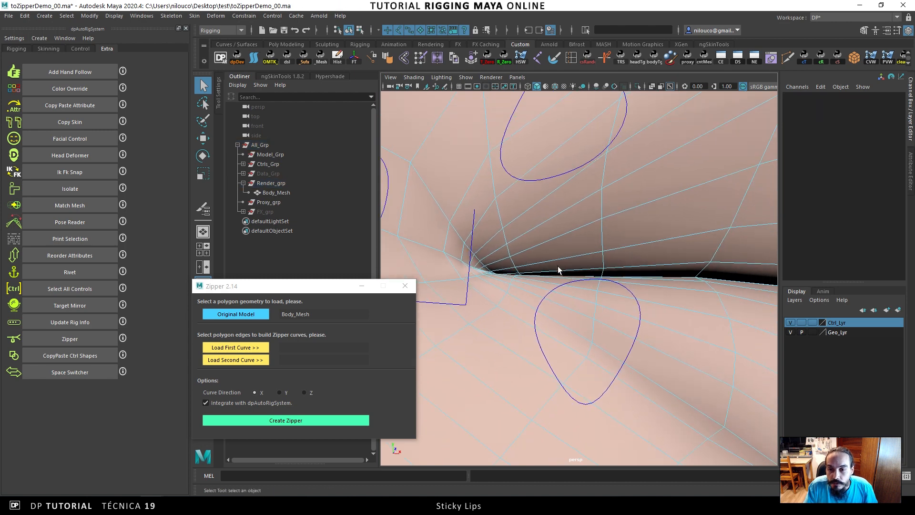
click(567, 266)
shift+double_click(637, 256)
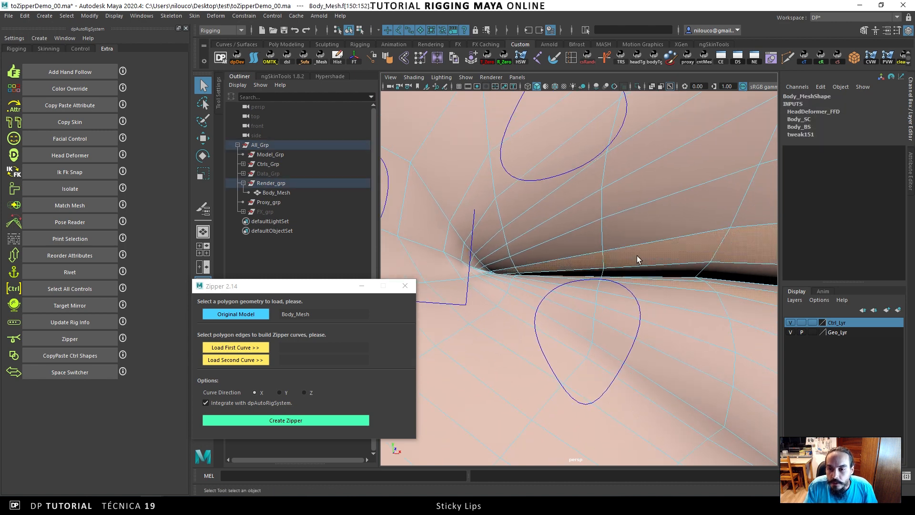
scroll(585, 265, down, 3)
key(shift+period)
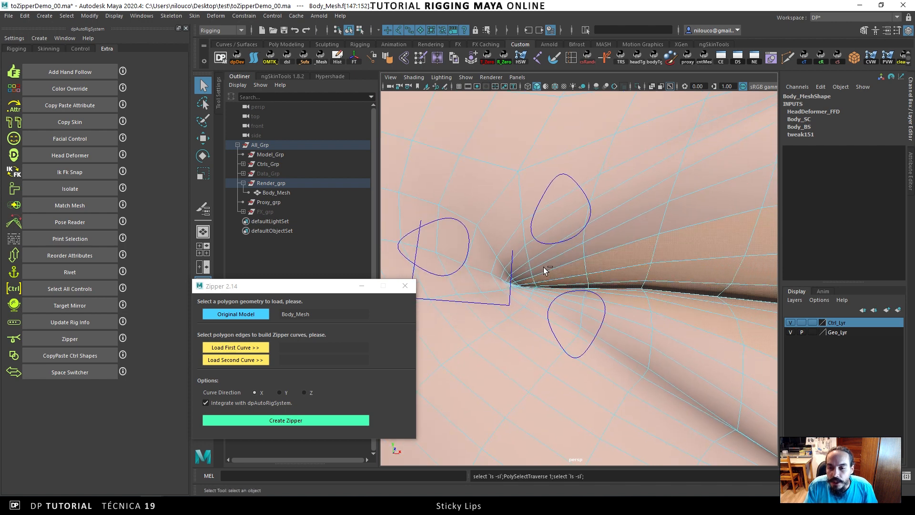
key(ctrl+1)
alt+drag(582, 272, 603, 266)
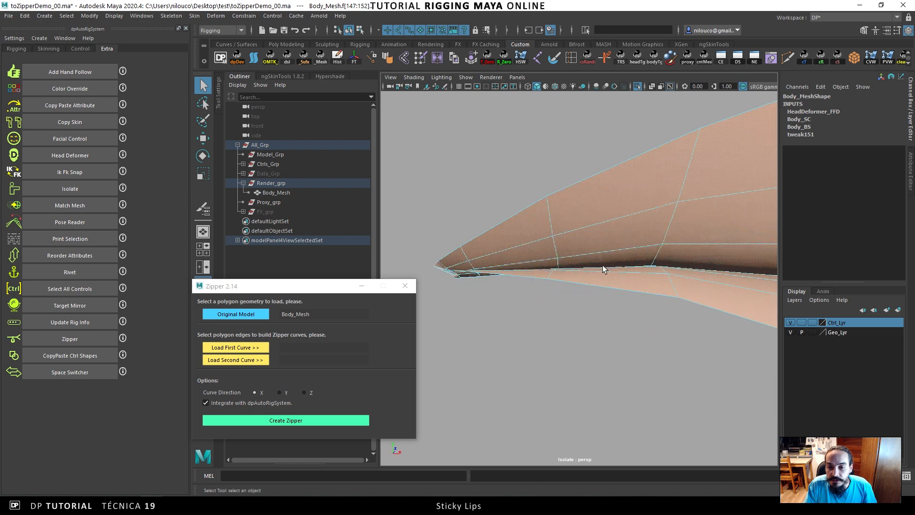
Clear the face selection and select the edge loop running along the isolated lips of Body_Mesh.
click(531, 187)
alt+drag(531, 187, 579, 295)
alt+drag(501, 286, 659, 264)
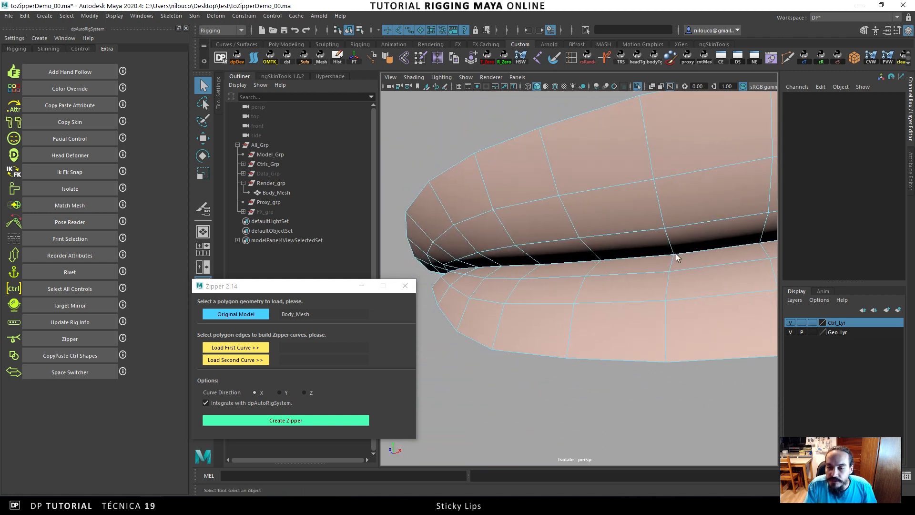
alt+drag(572, 276, 590, 270)
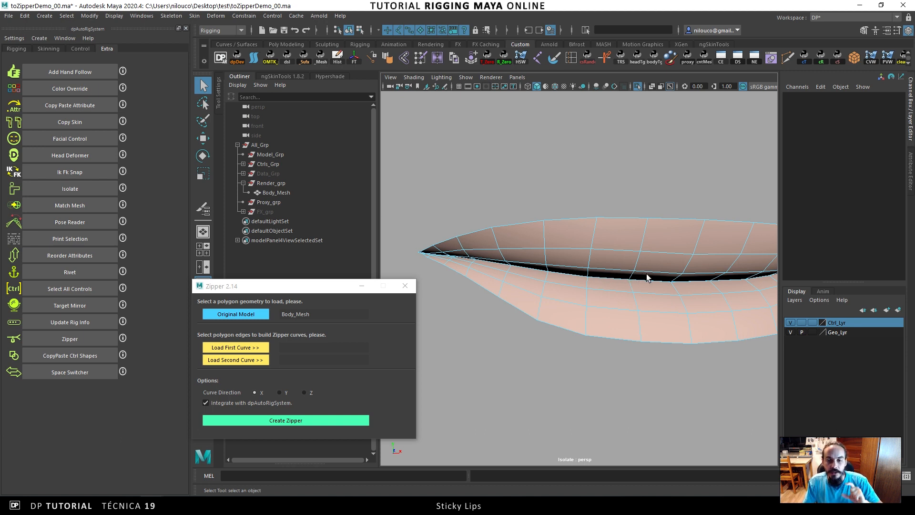
mouse_move(579, 266)
alt+mouse_down()
mouse_move(602, 263)
mouse_move(582, 256)
mouse_move(596, 268)
alt+mouse_up()
click(599, 272)
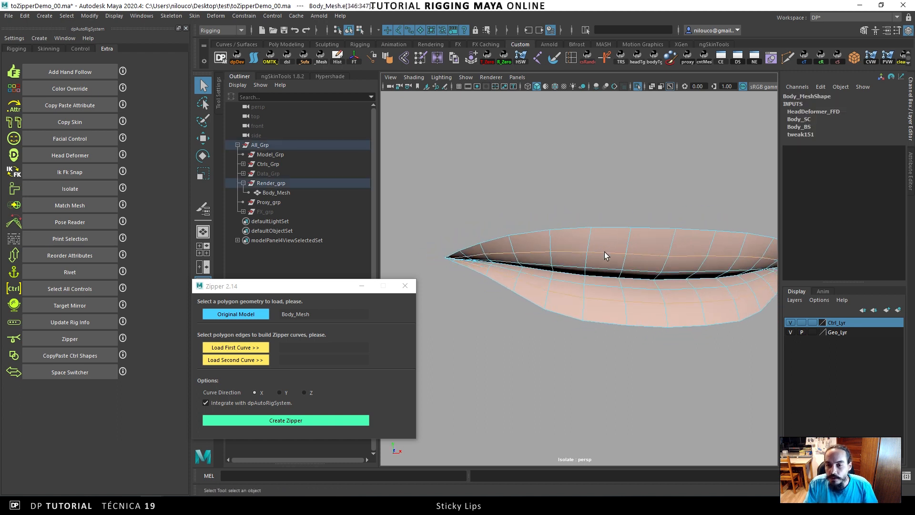
Select the edge loop that runs along the upper lip of Body_Mesh to the corner of the mouth.
mouse_move(605, 256)
alt+mouse_down()
mouse_move(528, 253)
mouse_move(595, 254)
alt+mouse_up()
alt+right_drag(595, 253, 701, 289)
alt+drag(701, 289, 542, 226)
alt+right_drag(542, 227, 596, 234)
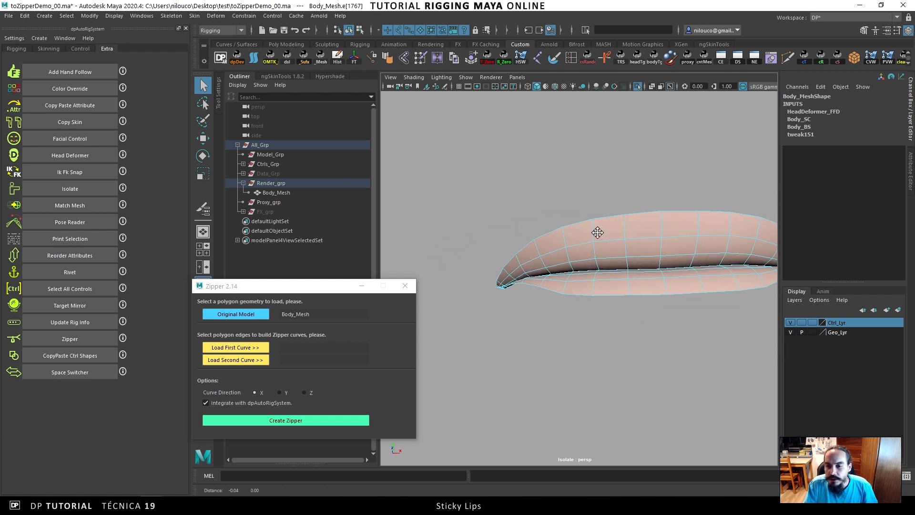
alt+drag(596, 233, 570, 249)
alt+right_drag(570, 250, 677, 261)
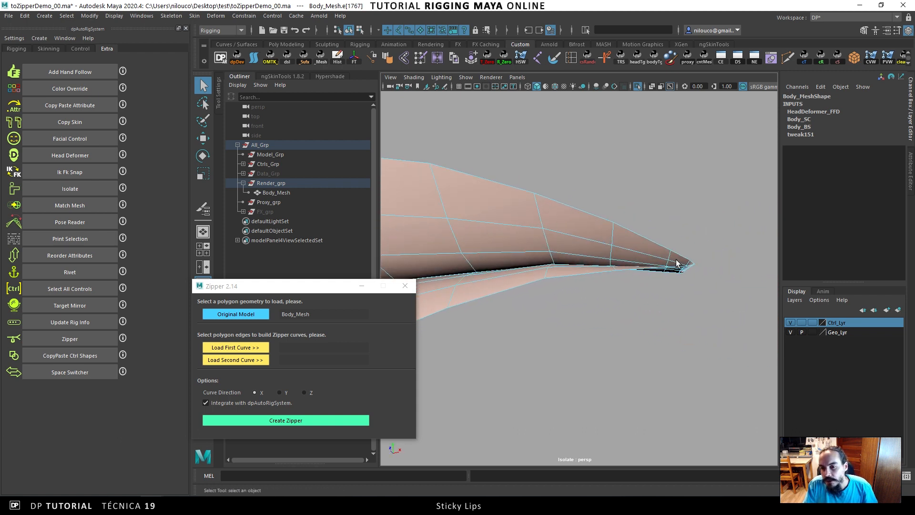
double_click(671, 266)
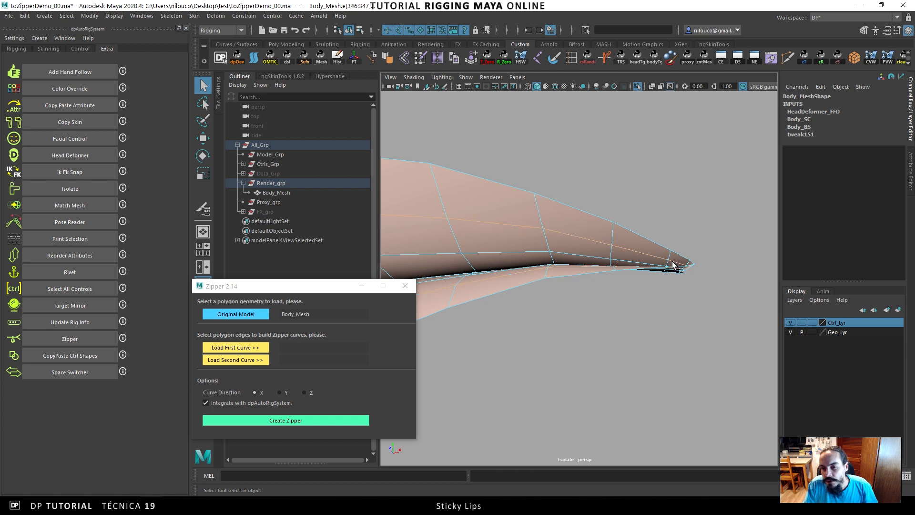
Refine the upper-lip edge loop selection at both mouth corners and load it as the first Zipper curve.
alt+right_drag(653, 262, 623, 258)
alt+drag(623, 258, 711, 262)
alt+middle_drag(529, 252, 607, 280)
alt+right_drag(607, 279, 657, 283)
click(489, 285)
alt+right_drag(571, 278, 667, 261)
alt+drag(667, 261, 600, 267)
alt+right_drag(600, 268, 567, 255)
alt+drag(567, 255, 582, 275)
alt+right_drag(582, 275, 639, 270)
double_click(708, 253)
scroll(676, 264, down, 10)
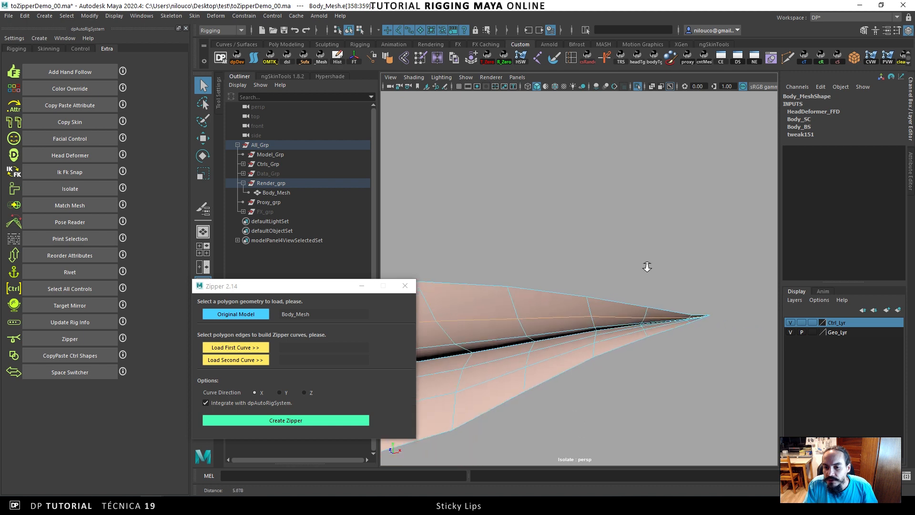
click(238, 348)
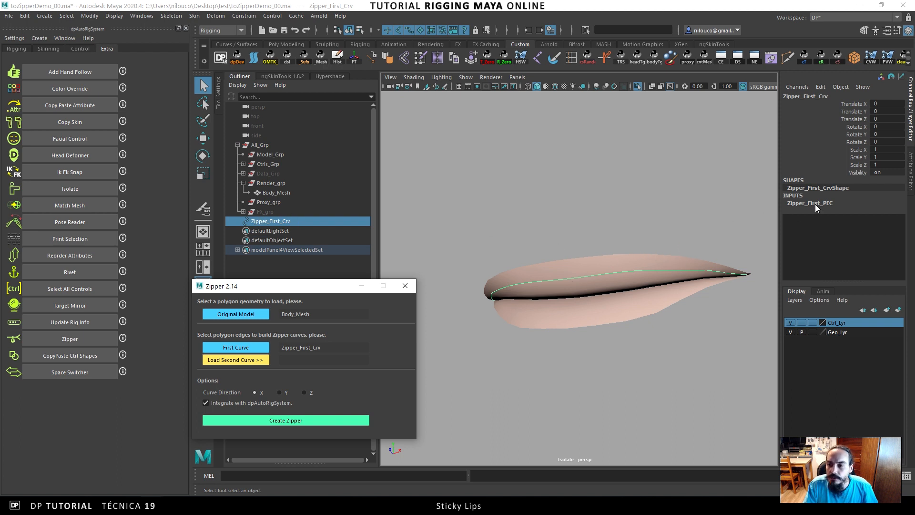
Select the edge loop along the lower lip of Body_Mesh and load it as the second Zipper curve.
mouse_move(591, 253)
alt+mouse_down()
mouse_move(612, 255)
mouse_move(611, 265)
mouse_move(634, 280)
mouse_move(628, 255)
mouse_move(623, 283)
mouse_move(615, 269)
mouse_move(594, 288)
mouse_move(593, 268)
alt+mouse_up()
click(606, 272)
alt+drag(527, 243, 587, 333)
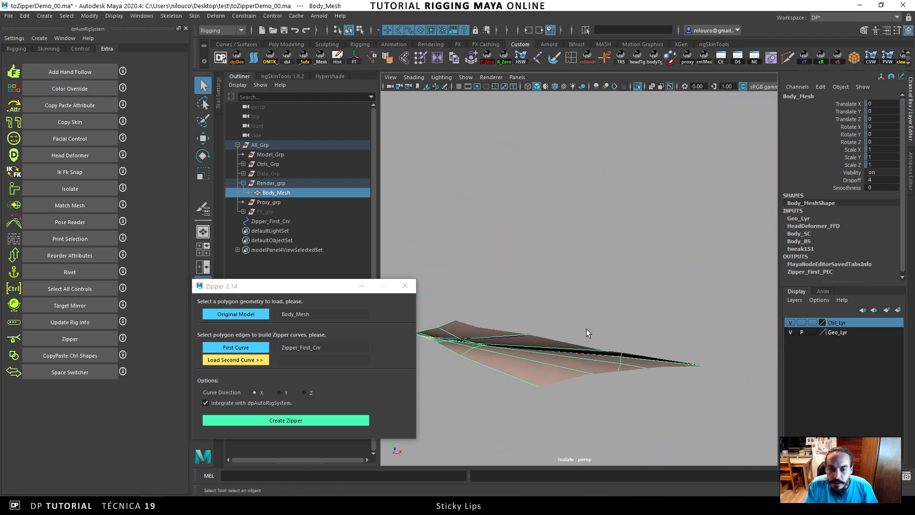
right_drag(523, 373, 525, 333)
click(464, 350)
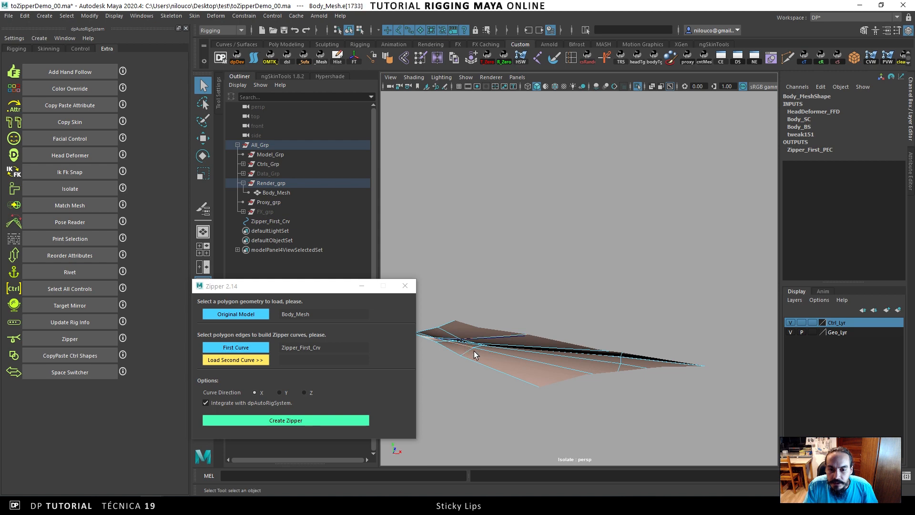
key(f)
alt+drag(407, 226, 600, 236)
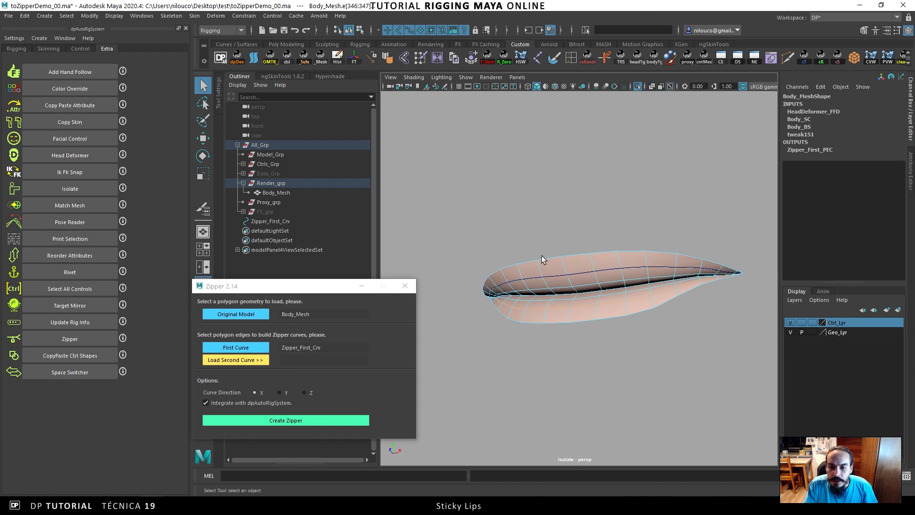
click(242, 361)
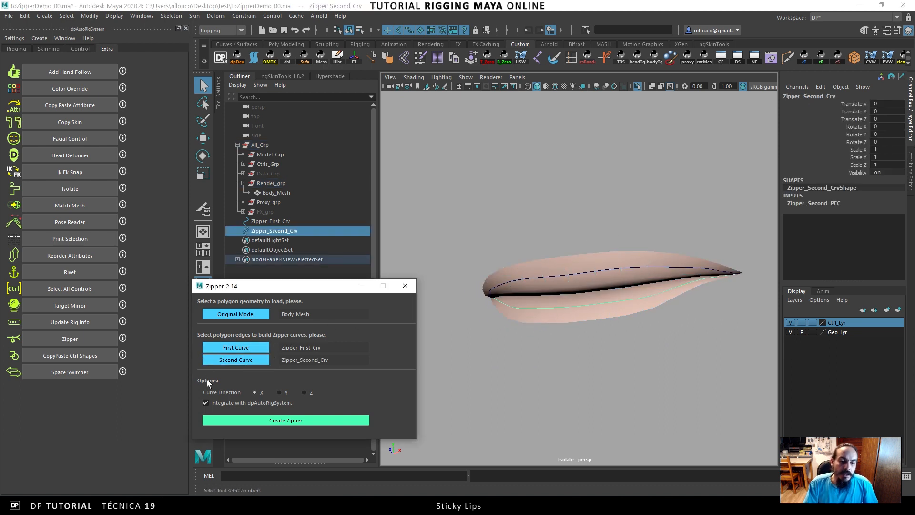
Create the Zipper with curve direction X and dpAutoRigSystem integration, and turn off the isolated view.
alt+drag(613, 286, 555, 276)
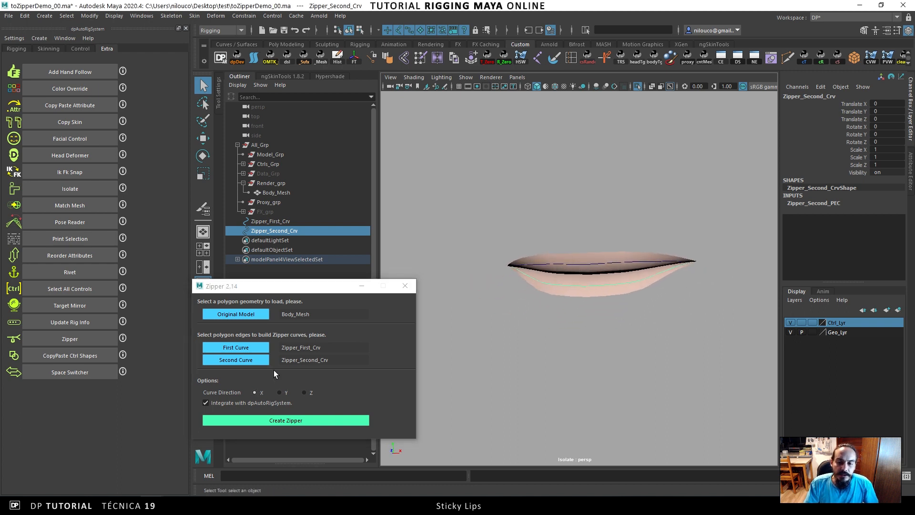
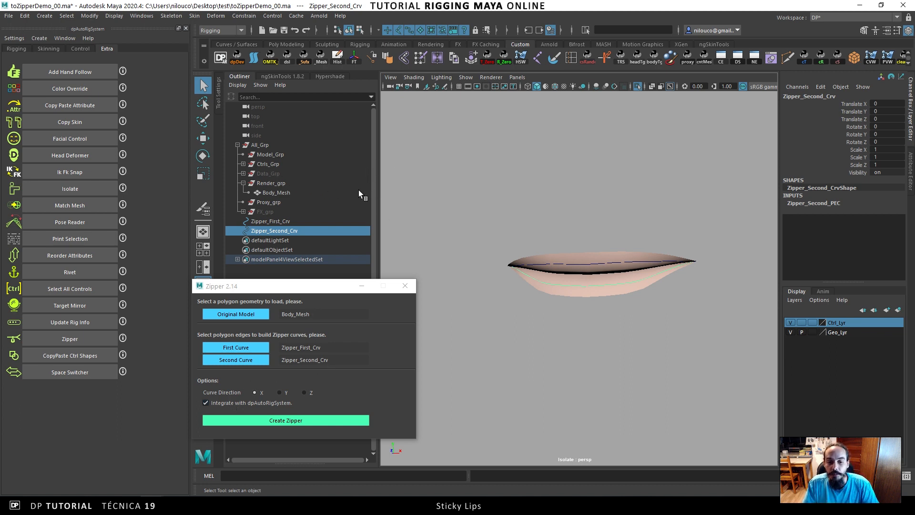
click(309, 416)
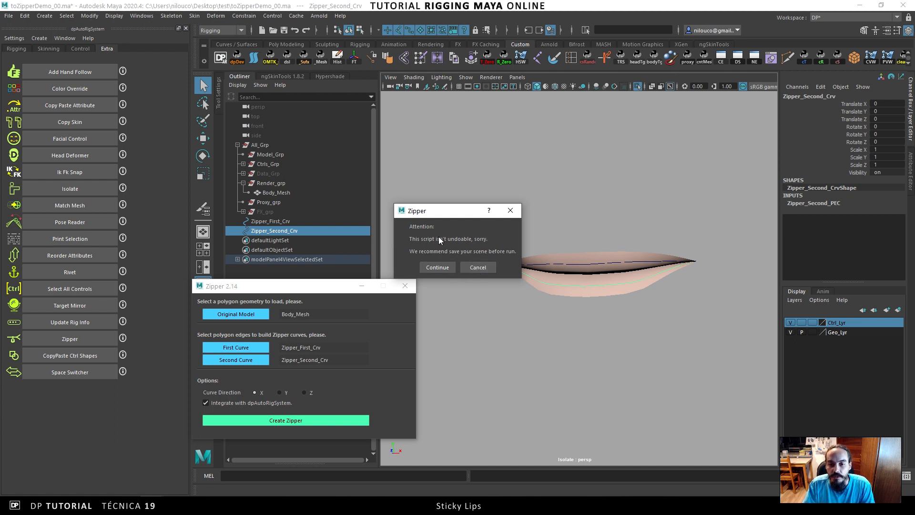
click(435, 270)
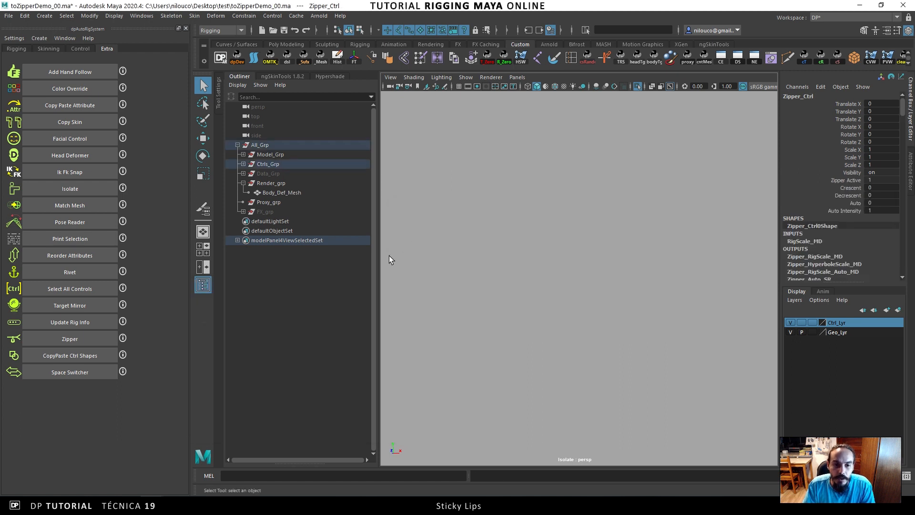
click(637, 87)
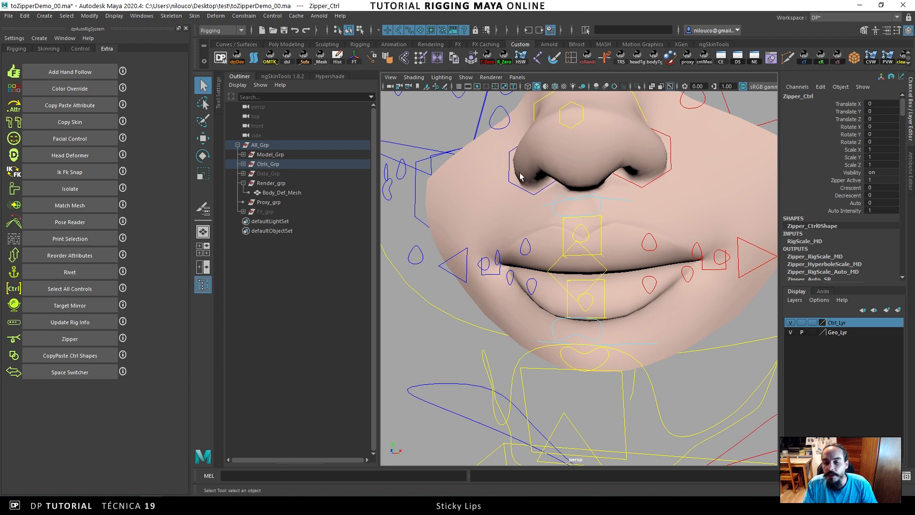
alt+drag(601, 213, 539, 233)
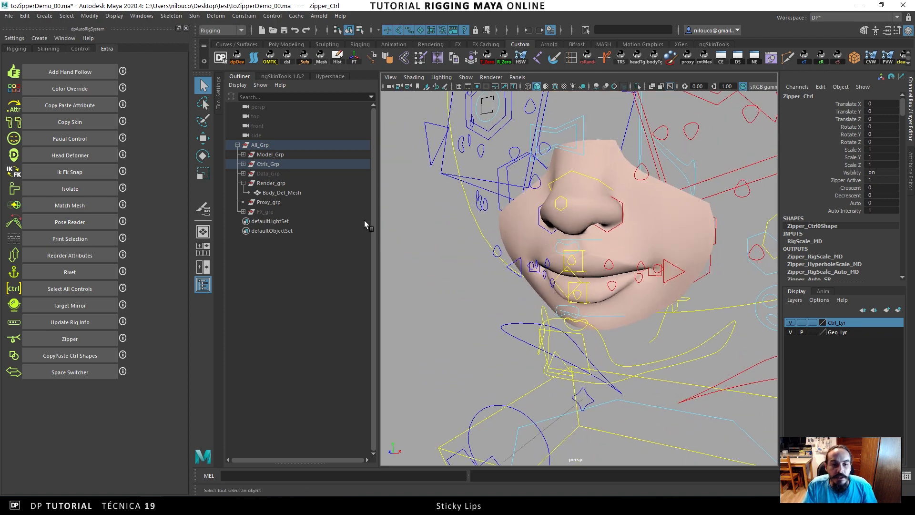
Locate the new Zipper_Ctrl at the character's feet and select its parent Zipper_Control_Grp for moving.
alt+right_drag(667, 282, 434, 222)
alt+middle_drag(517, 229, 533, 167)
alt+middle_drag(570, 226, 597, 132)
alt+right_drag(597, 132, 626, 248)
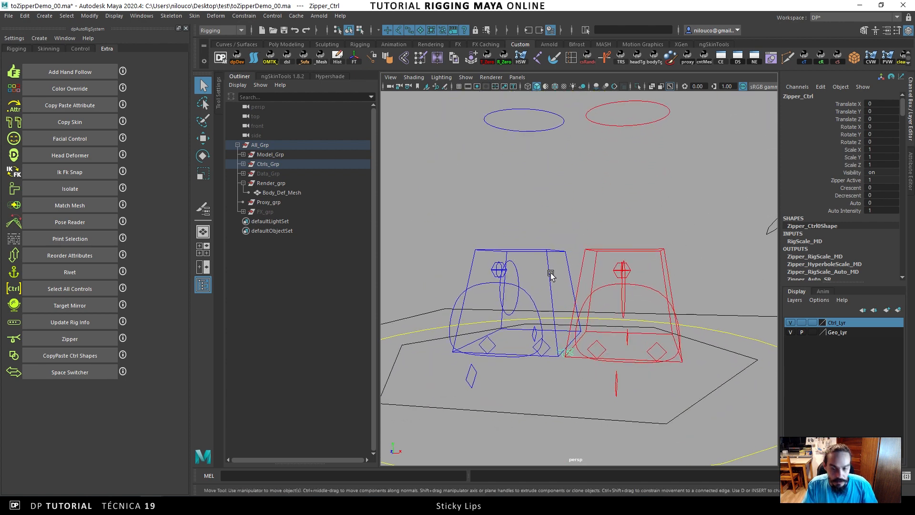
key(w)
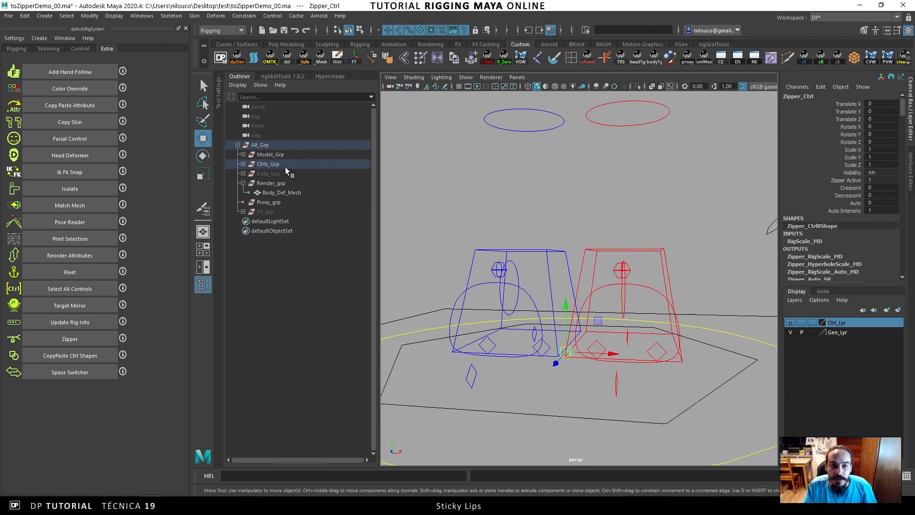
key(f)
click(306, 400)
Move Zipper_Control_Grp up beside the face, to about X 8.9, Y 123.1 and Z 11.5.
alt+drag(562, 312, 651, 126)
alt+middle_drag(652, 127, 637, 245)
alt+right_drag(636, 245, 505, 299)
alt+middle_drag(505, 299, 509, 367)
drag(627, 320, 661, 117)
alt+middle_drag(641, 135, 601, 376)
alt+right_drag(601, 375, 643, 351)
drag(619, 373, 556, 272)
alt+middle_drag(557, 271, 566, 283)
drag(610, 196, 608, 230)
alt+right_drag(608, 230, 679, 227)
alt+drag(615, 242, 647, 249)
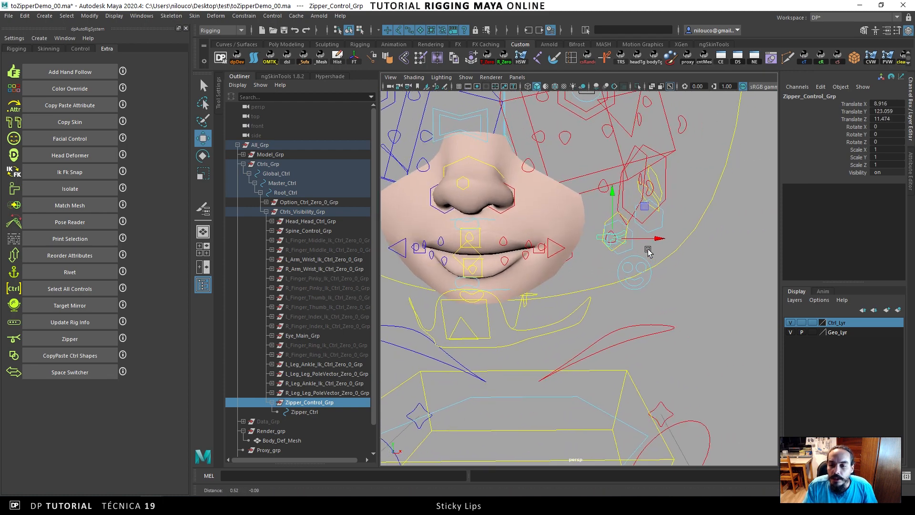
Adjust Zipper_Control_Grp to sit just beside and below the corner of the mouth, and select Zipper_Ctrl.
alt+right_drag(647, 249, 663, 248)
alt+middle_drag(664, 248, 629, 258)
drag(618, 208, 590, 253)
alt+drag(613, 238, 647, 224)
alt+right_drag(647, 225, 655, 252)
alt+middle_drag(655, 253, 670, 281)
alt+drag(662, 307, 676, 296)
click(647, 292)
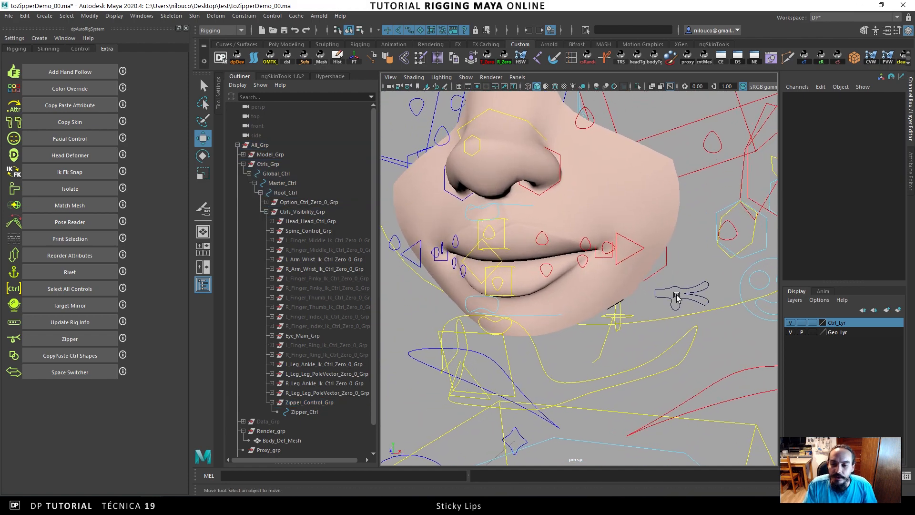
click(675, 301)
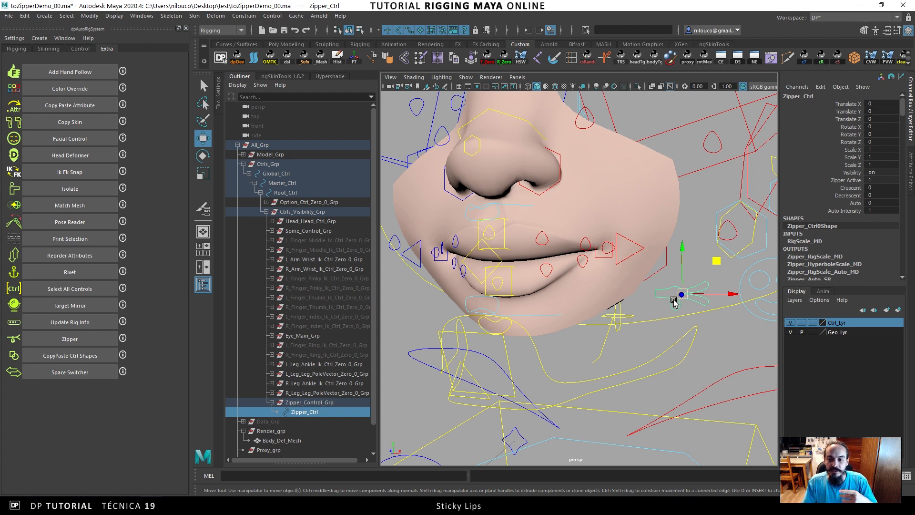
alt+drag(633, 280, 654, 283)
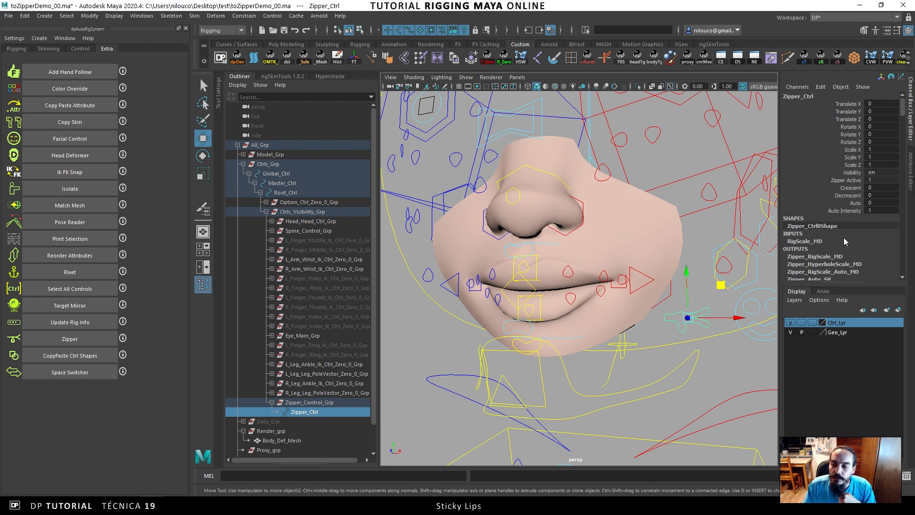
Hide Geo_Lyr to look at the face controls without the mesh, and show the layer again.
click(791, 332)
alt+drag(646, 280, 670, 298)
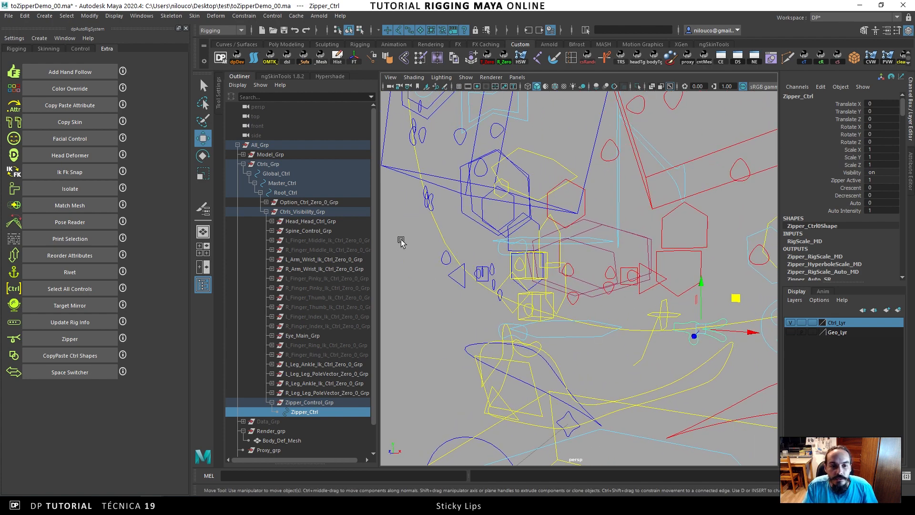
alt+drag(621, 260, 645, 261)
click(790, 332)
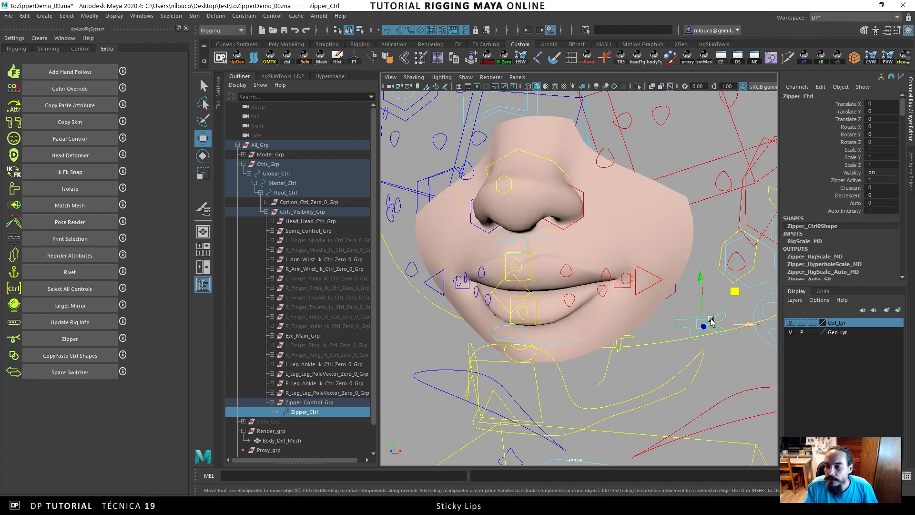
alt+drag(737, 326, 666, 309)
alt+right_drag(666, 309, 662, 304)
alt+drag(663, 305, 650, 306)
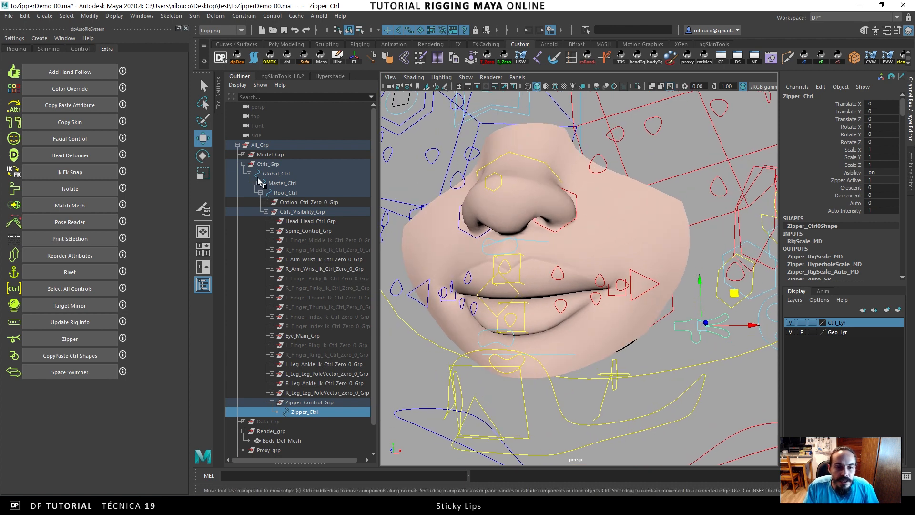
Expand Data_Grp in the outliner and make the group visible to reveal the rig's internal nodes.
click(263, 422)
click(243, 422)
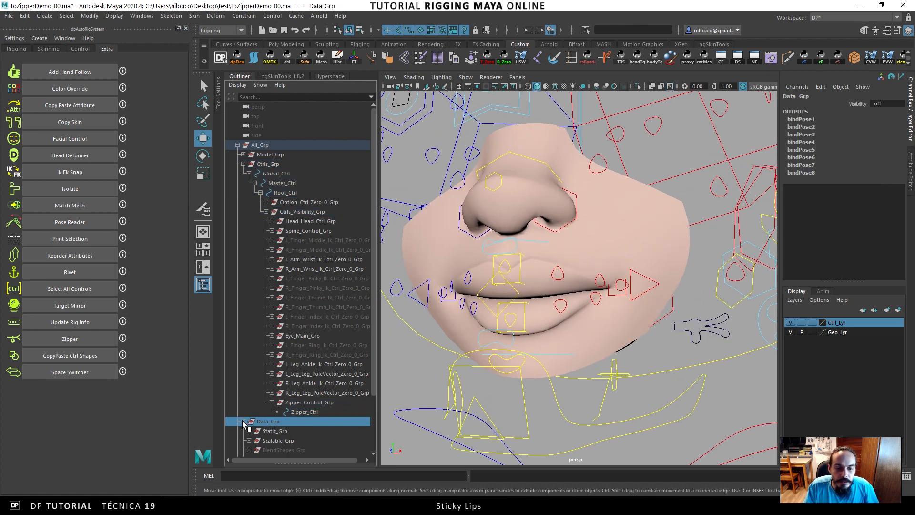
key(shift+h)
alt+drag(555, 293, 533, 305)
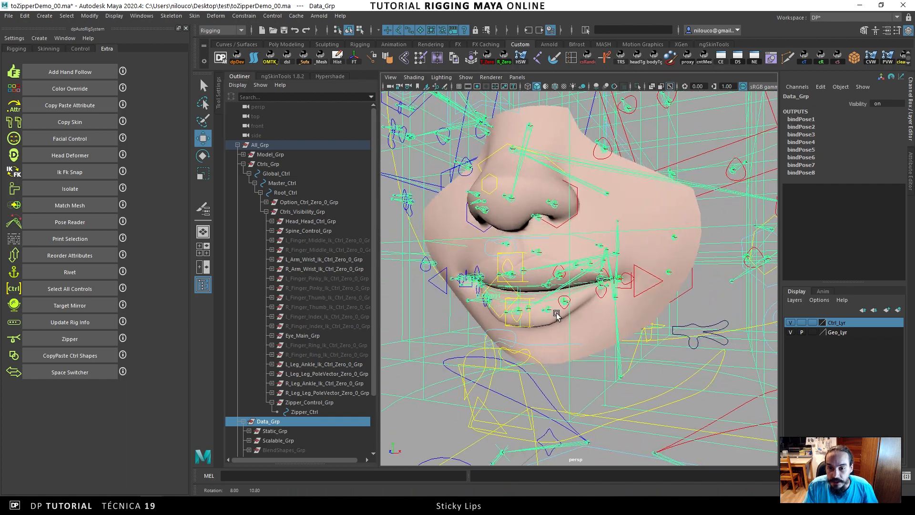
alt+right_drag(534, 305, 603, 305)
alt+drag(603, 305, 631, 318)
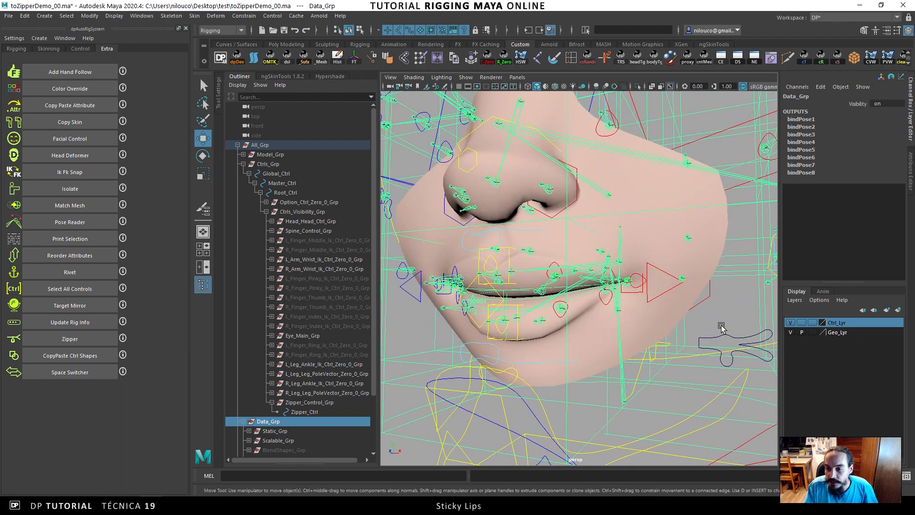
Hide Geo_Lyr, find Zipper_First_Crv in the hierarchy, and select its parent Zipper_Data_Grp.
click(790, 332)
alt+drag(709, 310, 579, 298)
click(507, 289)
click(573, 291)
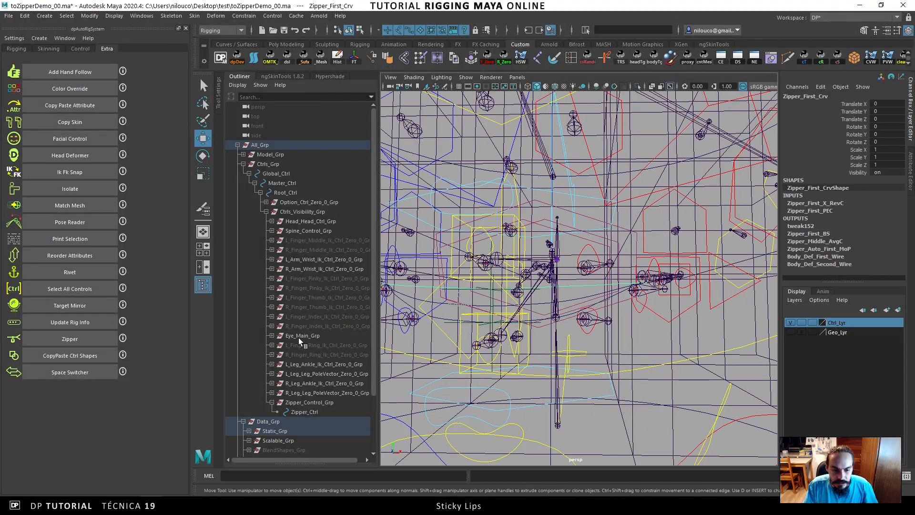
key(f)
click(294, 299)
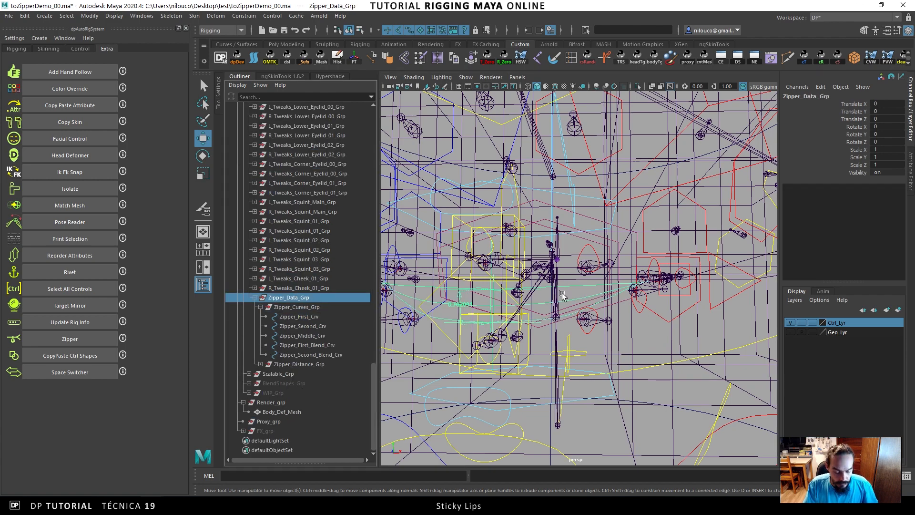
Isolate Zipper_Data_Grp together with the zipper control and the jaw control in the viewport.
alt+drag(670, 305, 532, 272)
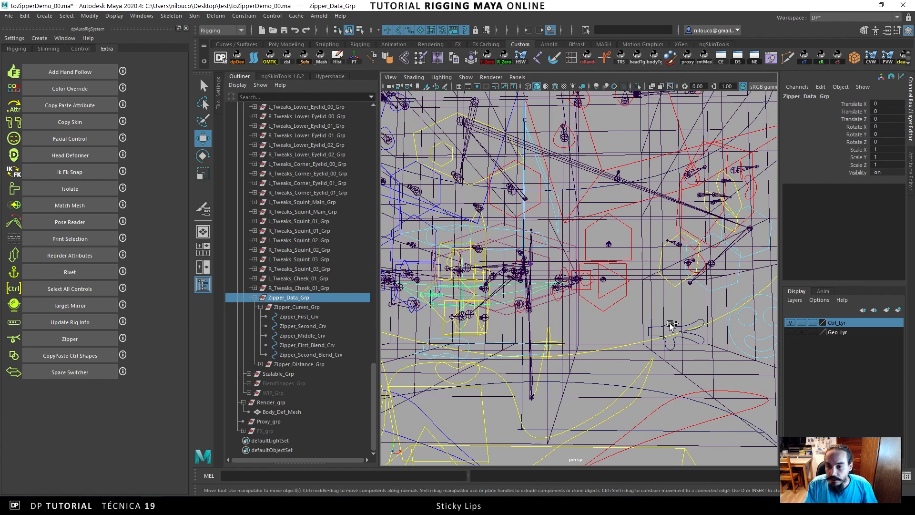
click(669, 328)
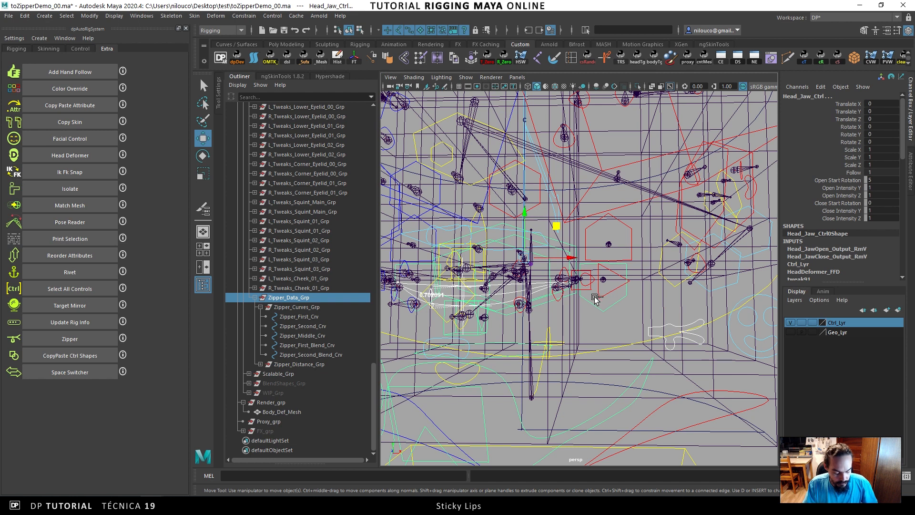
key(ctrl+1)
Select Zipper_Middle_Crv and examine how it runs between the first and second lip curves.
mouse_move(599, 285)
alt+mouse_down()
mouse_move(581, 298)
mouse_move(610, 288)
mouse_move(628, 261)
mouse_move(591, 274)
alt+mouse_up()
click(612, 283)
alt+right_drag(493, 278, 644, 311)
click(551, 287)
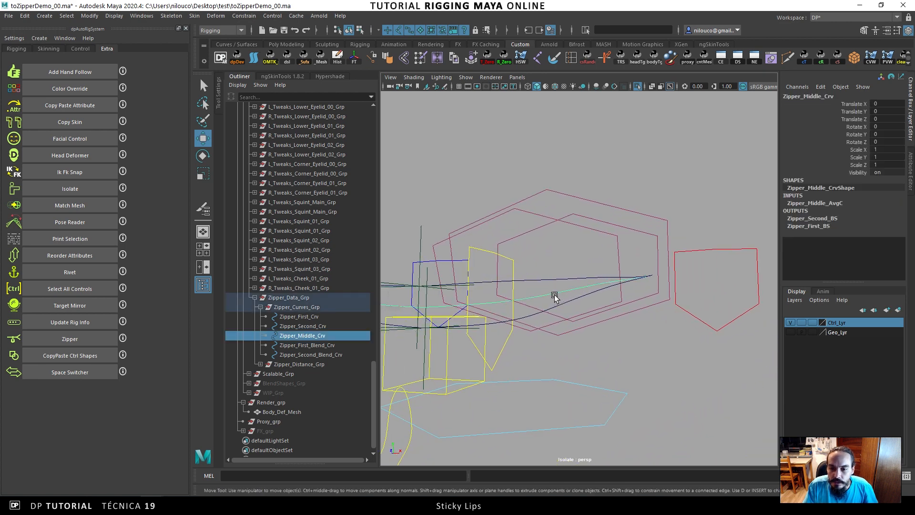
alt+right_drag(648, 205, 598, 217)
alt+drag(597, 217, 619, 259)
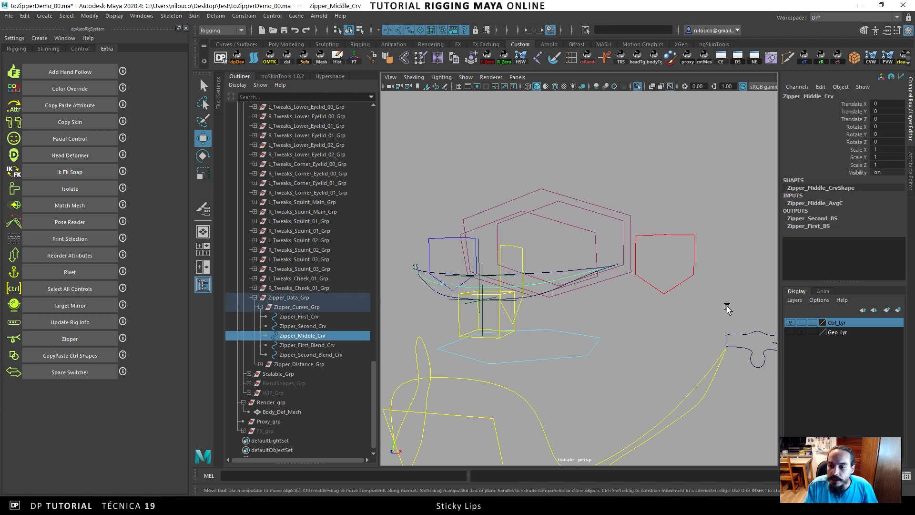
Select Zipper_Ctrl and scrub its Crescent attribute to test the zipper effect on the lip curves.
click(730, 333)
alt+drag(710, 319, 684, 300)
alt+right_drag(685, 300, 658, 274)
click(851, 187)
mouse_move(641, 248)
middle_down()
mouse_move(660, 249)
mouse_move(657, 257)
mouse_move(698, 254)
mouse_move(654, 256)
middle_up()
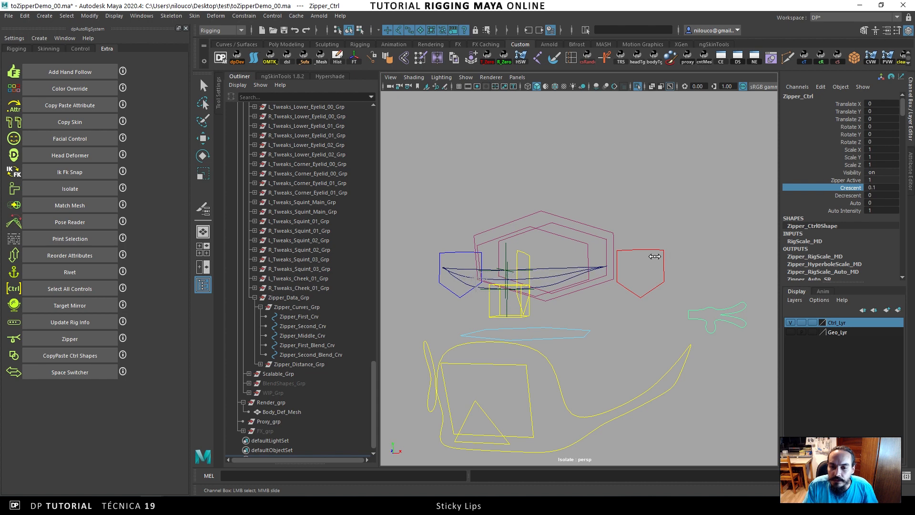
Scrub the Decrescent attribute of Zipper_Ctrl to test the zipper effect from the opposite mouth corner.
click(850, 195)
alt+drag(681, 245, 613, 227)
middle_drag(614, 227, 619, 245)
Raise Zipper_Ctrl's Auto attribute to 1 and rotate the jaw control open about 15.6 degrees in X to test the automatic zipper.
click(851, 202)
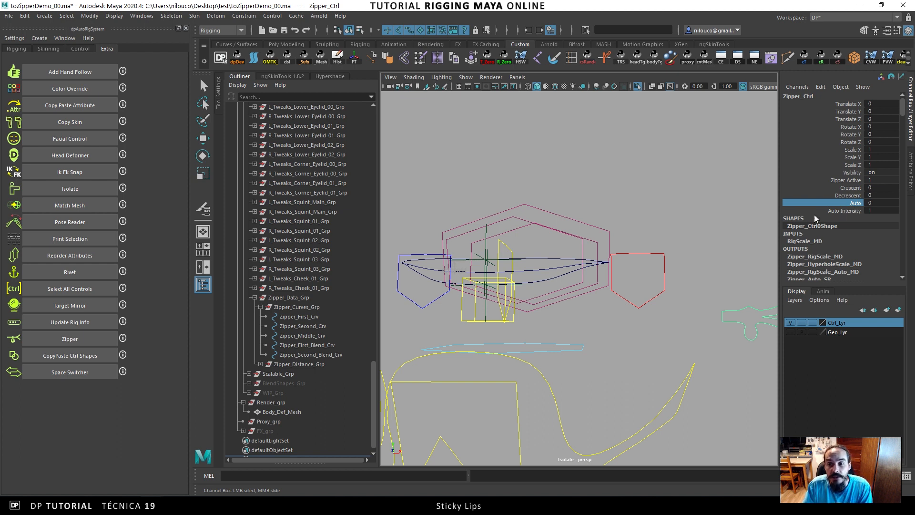
mouse_move(662, 237)
middle_down()
mouse_move(679, 237)
mouse_move(631, 241)
mouse_move(669, 237)
middle_up()
alt+drag(650, 263, 546, 287)
drag(515, 316, 539, 329)
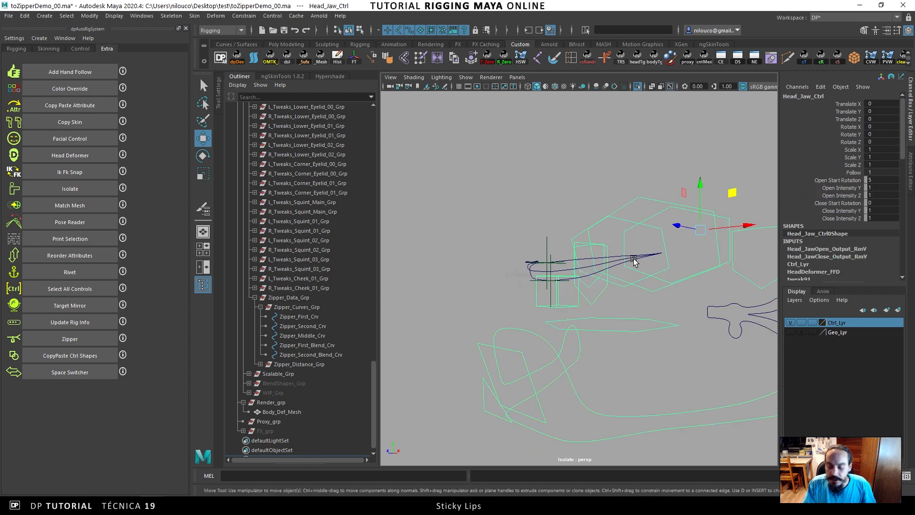
key(e)
alt+drag(634, 260, 594, 266)
mouse_move(642, 241)
mouse_down()
mouse_move(642, 262)
mouse_move(641, 252)
mouse_up()
alt+drag(642, 253, 670, 288)
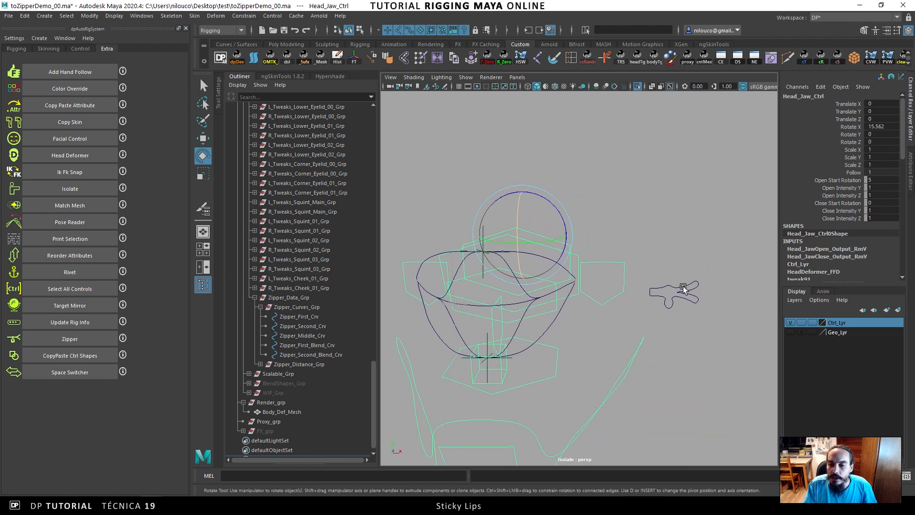
Examine the extra attributes of Zipper_Ctrl in the Attribute Editor.
click(688, 292)
key(ctrl+a)
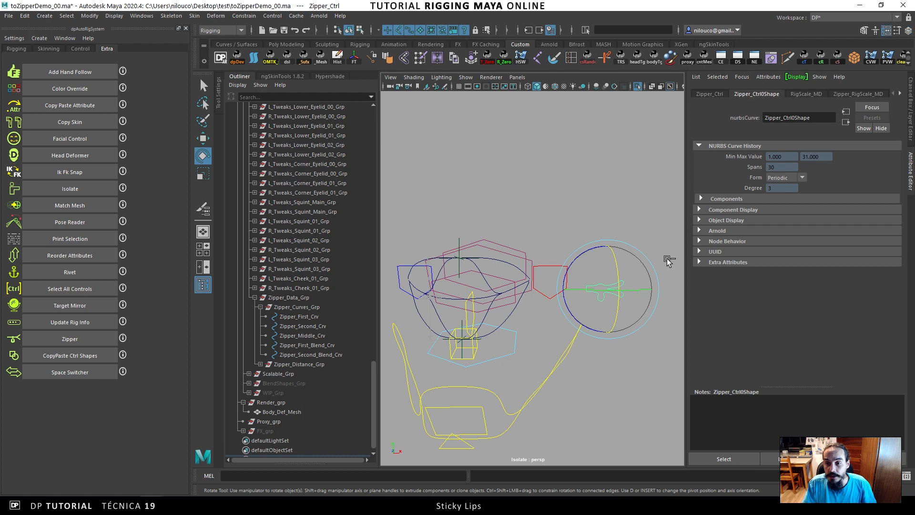
click(713, 95)
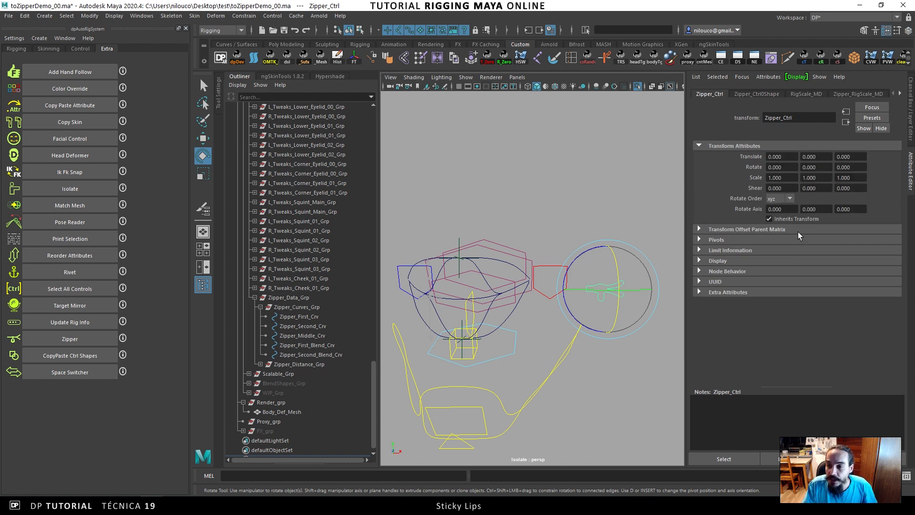
click(734, 292)
drag(899, 220, 894, 302)
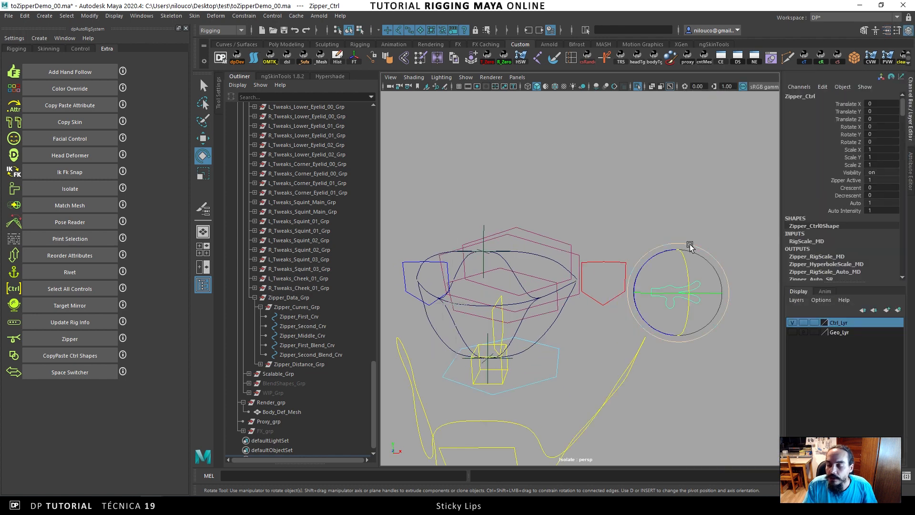
Set Zipper_Ctrl's Auto attribute to 0 and reset Head_Jaw_Ctrl's Rotate X to 0.
alt+drag(625, 255, 650, 245)
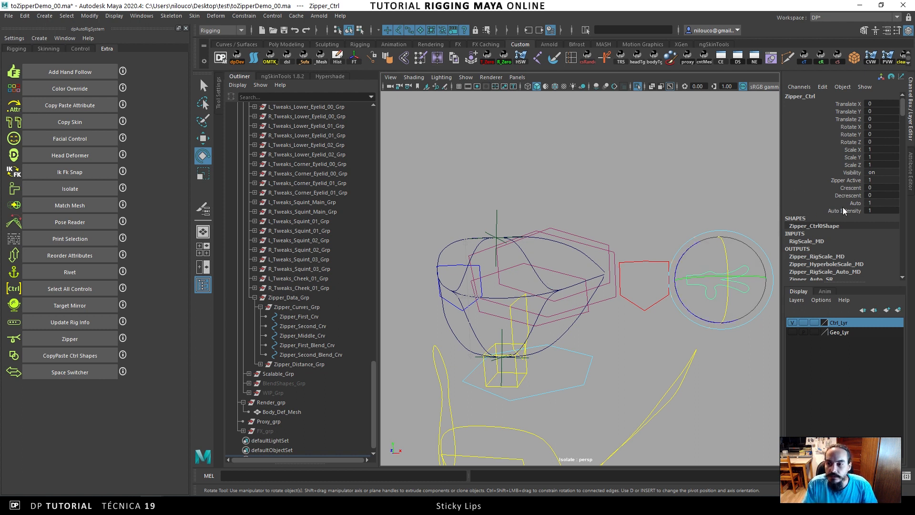
click(855, 203)
middle_drag(677, 204, 591, 218)
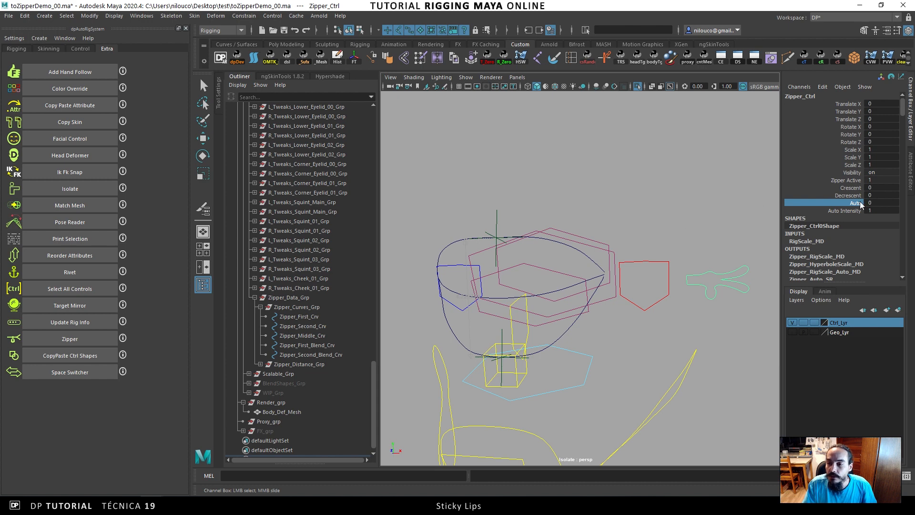
click(676, 358)
key(e)
double_click(873, 128)
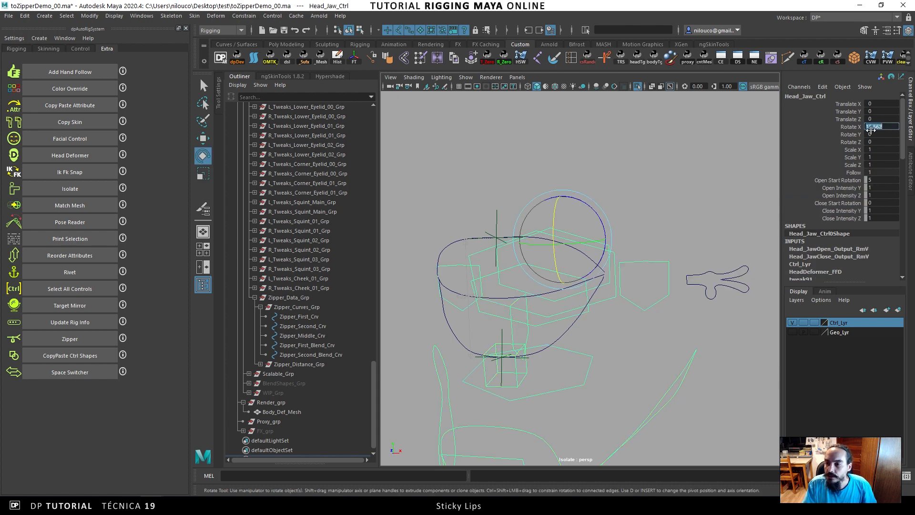
text(0)
key(Return)
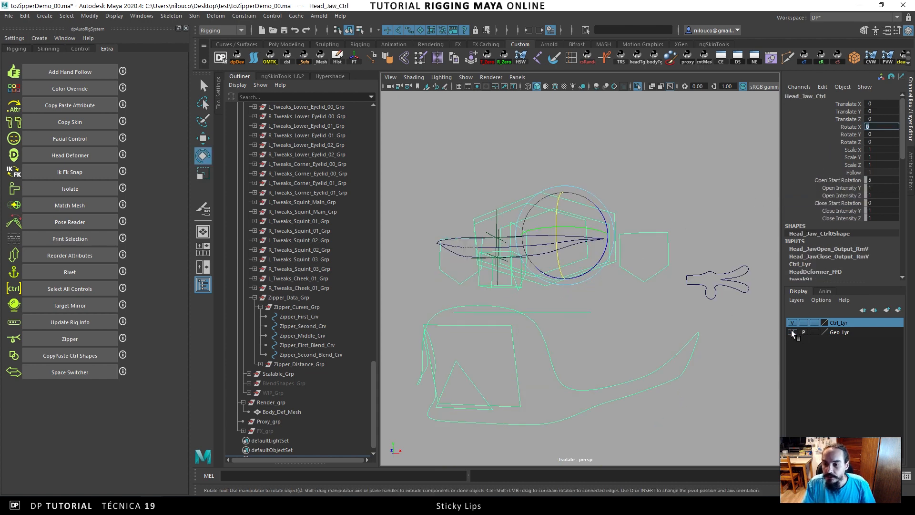
Select Body_Def_Mesh to check its wire deformers, and tidy the hierarchy by collapsing Data_Grp and Ctrls_Grp and expanding Model_Grp.
alt+drag(622, 292, 557, 285)
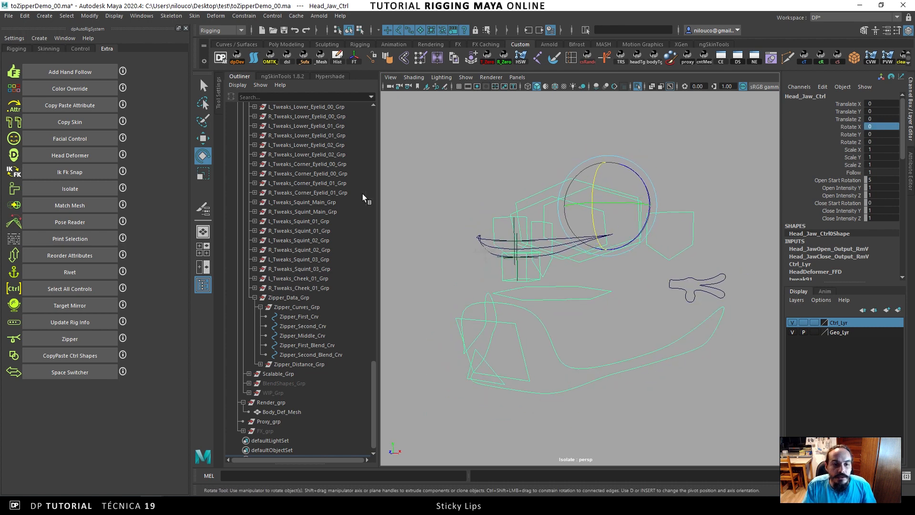
click(289, 413)
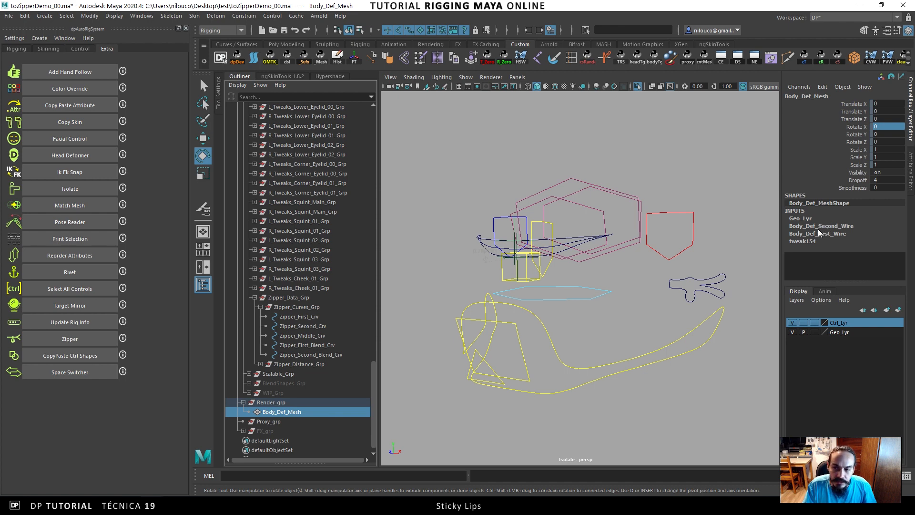
drag(374, 370, 362, 138)
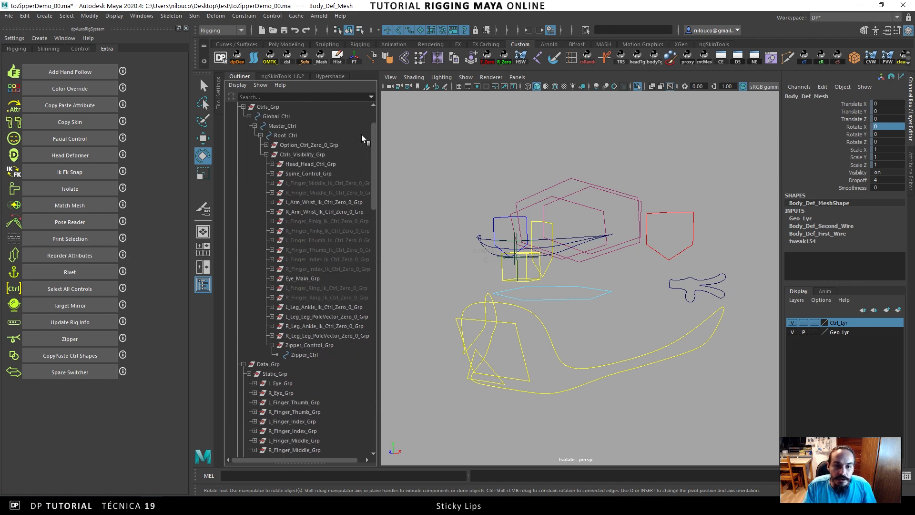
click(243, 363)
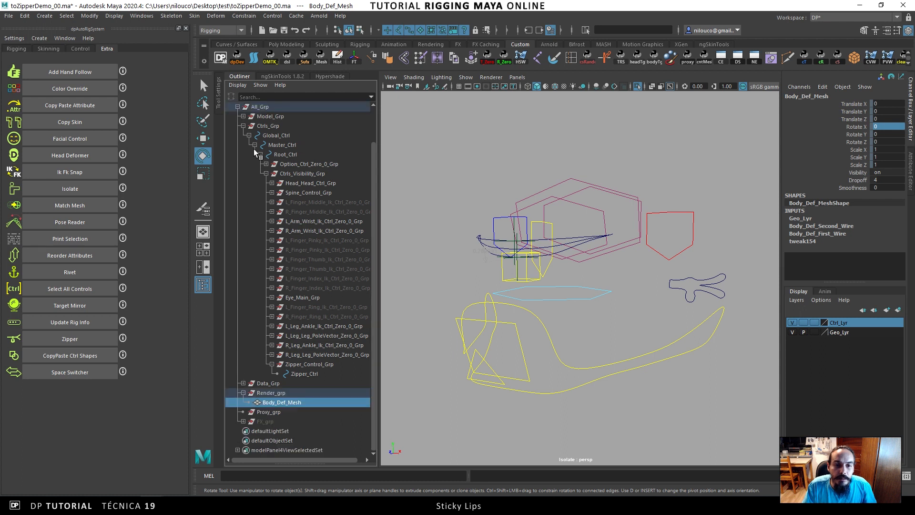
click(243, 126)
click(243, 154)
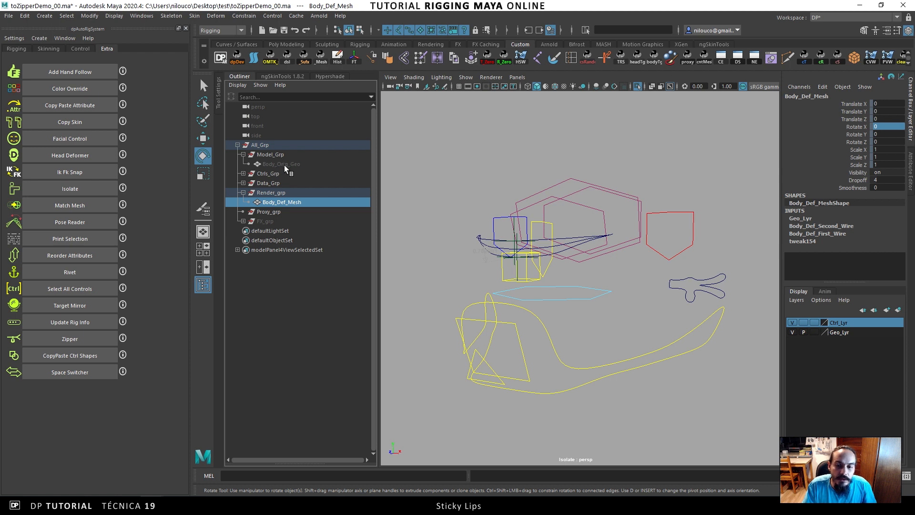
Turn off viewport isolation and hide Data_Grp.
alt+drag(546, 256, 601, 285)
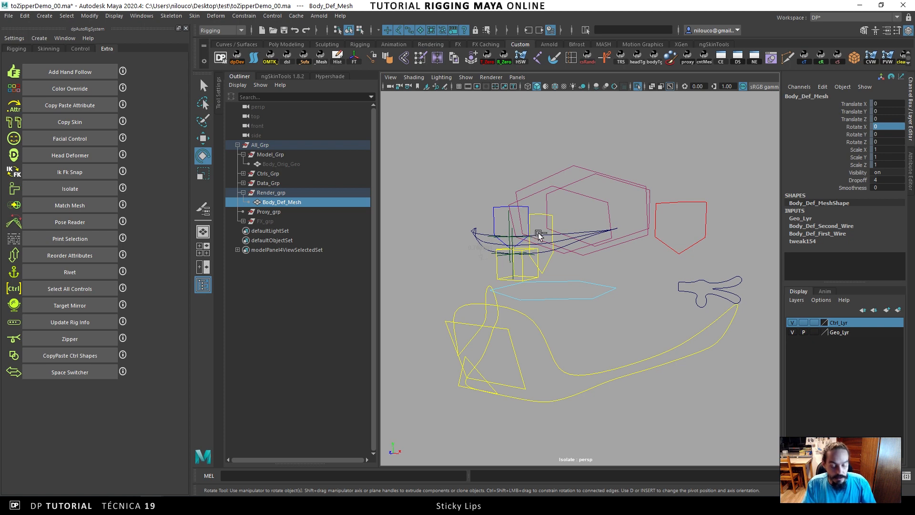
key(ctrl+1)
click(279, 184)
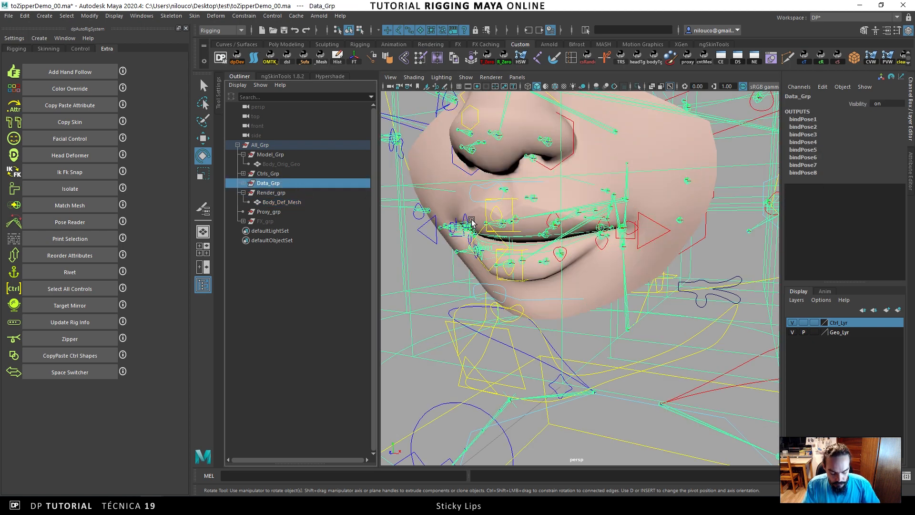
key(ctrl+h)
alt+drag(568, 251, 610, 254)
Rotate the jaw control in X to open the mouth wide, and display wireframe on the shaded meshes.
drag(642, 400, 572, 364)
alt+drag(567, 360, 578, 320)
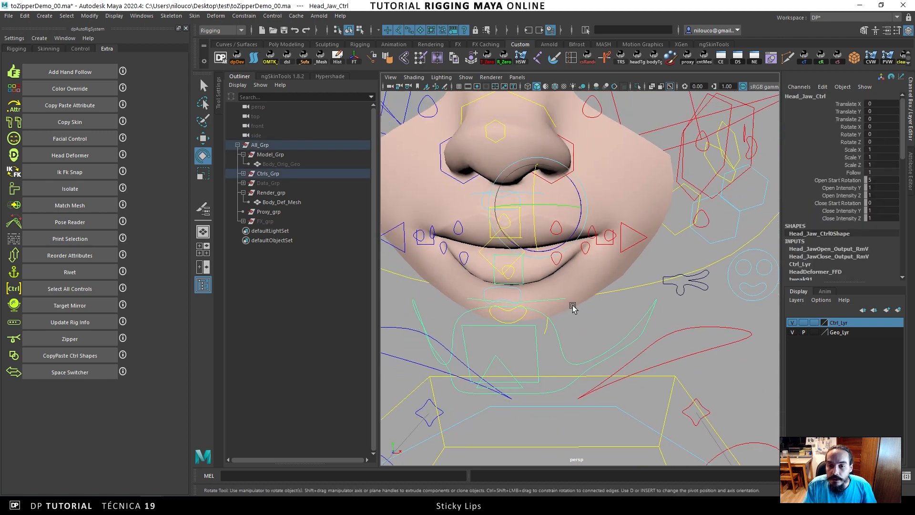
drag(533, 211, 536, 226)
click(554, 87)
mouse_move(561, 174)
alt+mouse_down()
mouse_move(557, 166)
mouse_move(629, 286)
alt+mouse_up()
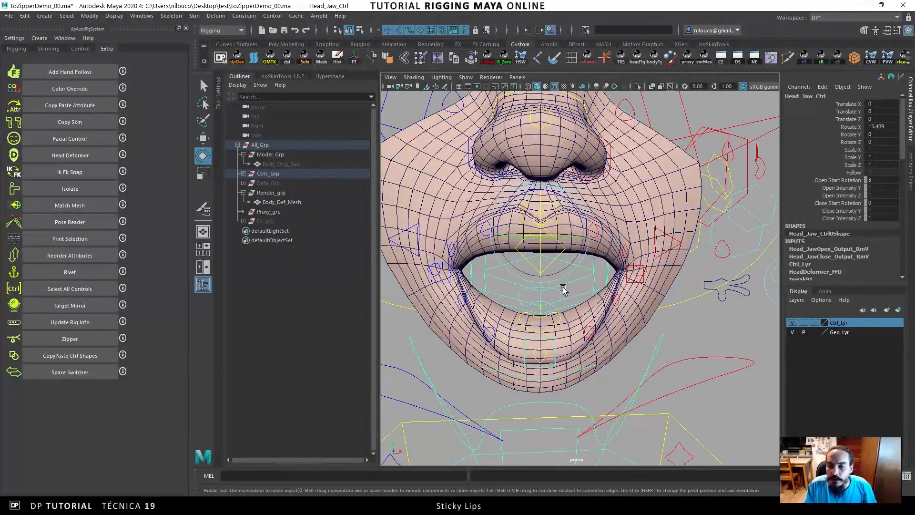
drag(541, 250, 542, 258)
alt+drag(649, 237, 457, 188)
Start painting wire weights on Body_Def_Mesh, choose Body_Def_First_Wire weights, and flood them with a Replace value of 0.
click(644, 219)
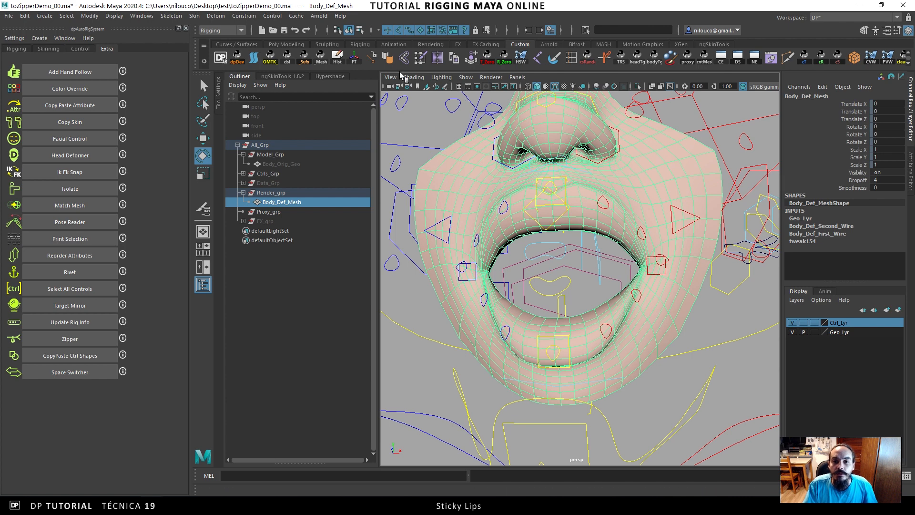
click(215, 16)
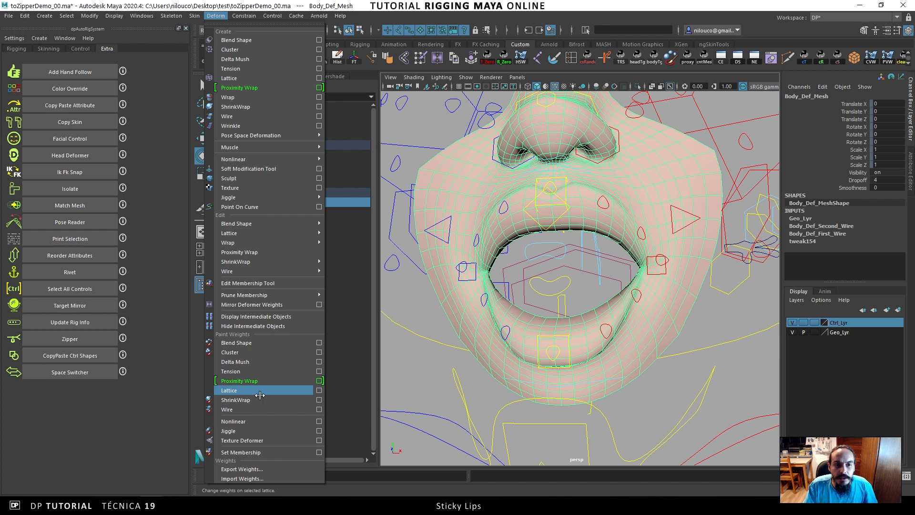
click(243, 410)
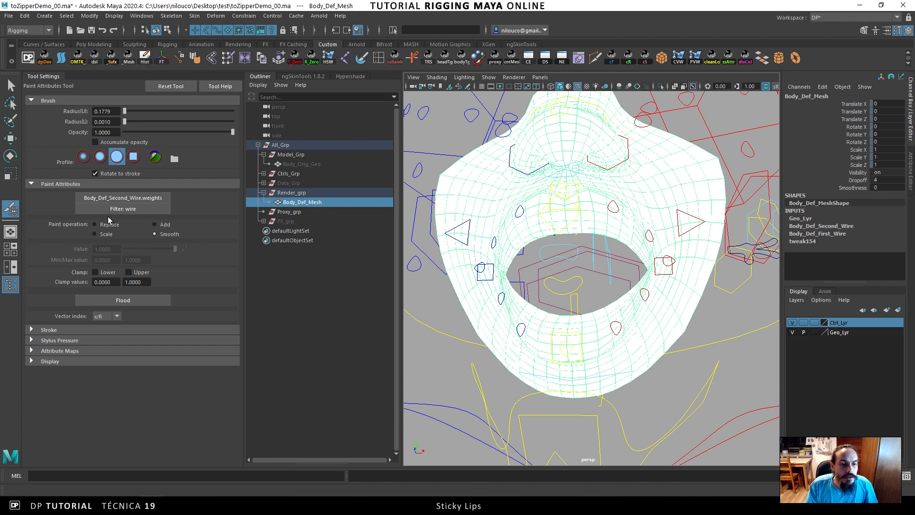
click(119, 198)
mouse_move(168, 200)
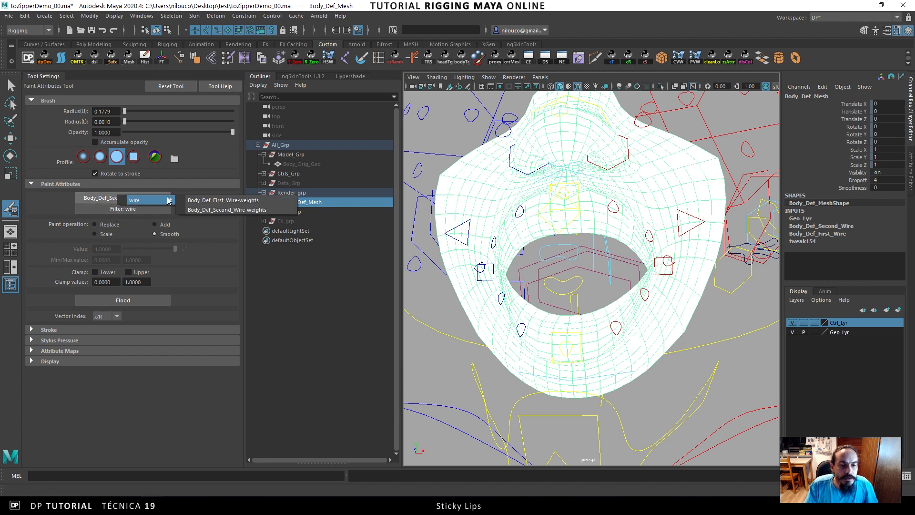
click(206, 202)
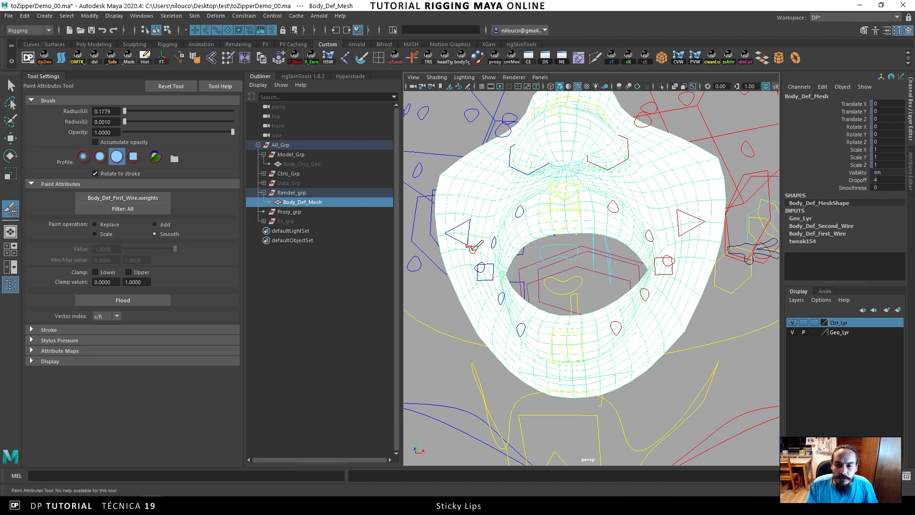
click(109, 225)
click(122, 300)
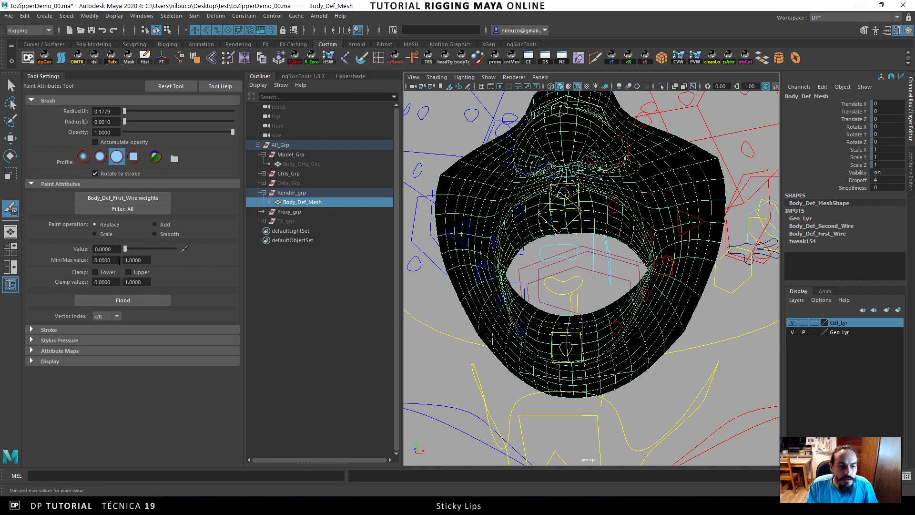
Paint the first wire's weights with value 1 along the whole upper lip, and smooth them by flooding.
drag(139, 245, 179, 247)
mouse_move(533, 225)
alt+mouse_down()
mouse_move(555, 206)
mouse_move(559, 220)
alt+mouse_up()
mouse_move(530, 254)
alt+mouse_down()
mouse_move(584, 243)
mouse_move(580, 234)
mouse_move(529, 284)
mouse_move(560, 233)
mouse_move(638, 237)
mouse_move(688, 293)
mouse_move(694, 314)
alt+mouse_up()
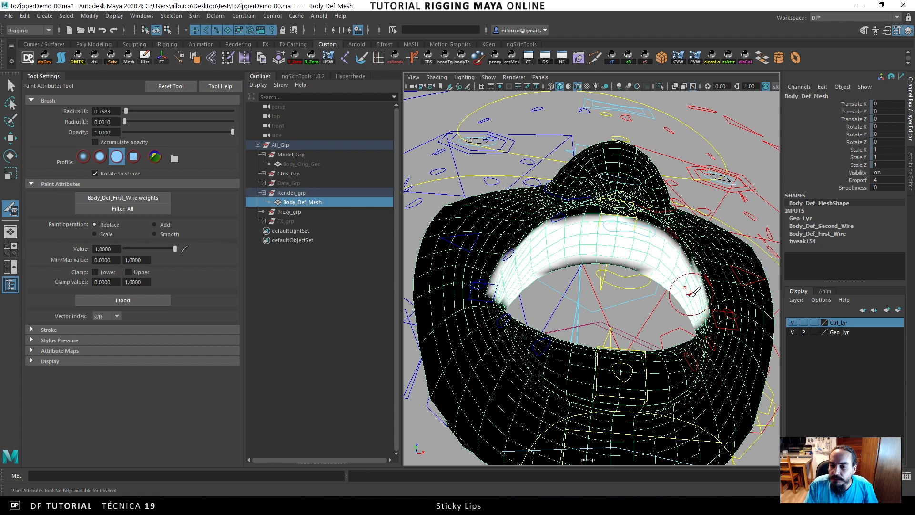
alt+drag(608, 241, 653, 187)
mouse_move(653, 188)
alt+middle_down()
mouse_move(559, 285)
mouse_move(560, 301)
alt+middle_up()
mouse_move(557, 267)
mouse_down()
mouse_move(650, 249)
mouse_move(657, 262)
mouse_move(614, 275)
mouse_move(645, 257)
mouse_move(614, 274)
mouse_up()
click(155, 234)
click(156, 301)
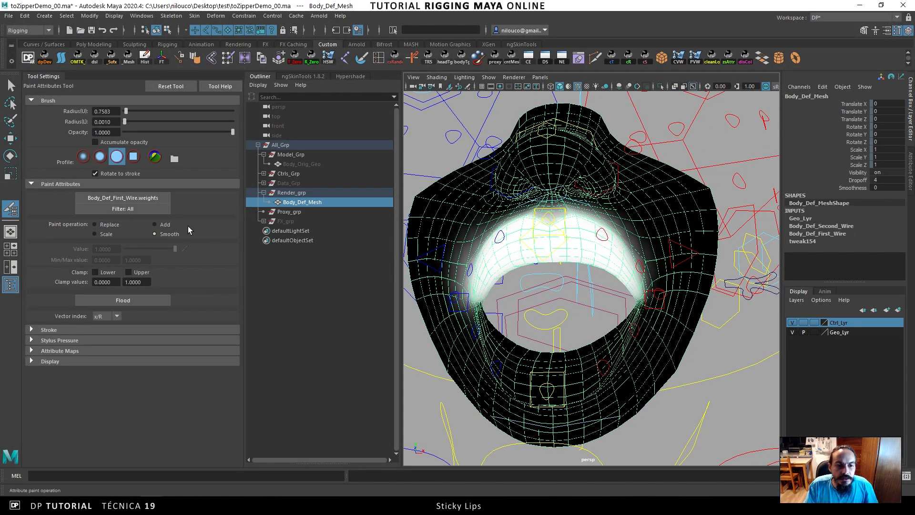
Switch to the Body_Def_Second_Wire weights and flood them with a Replace value of 0.
click(126, 200)
mouse_move(157, 207)
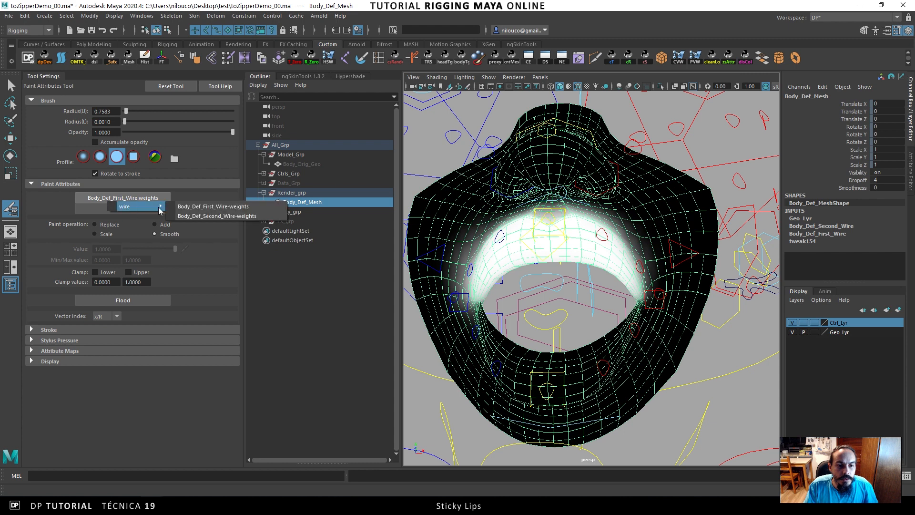
click(210, 217)
click(96, 224)
click(126, 248)
click(123, 300)
Paint the second wire's weights with value 1 along the whole lower lip, smooth them by flooding, and leave the paint tool.
drag(125, 248, 175, 248)
scroll(567, 265, up, 3)
mouse_move(567, 264)
alt+mouse_down()
mouse_move(476, 281)
mouse_move(517, 355)
mouse_move(584, 349)
alt+mouse_up()
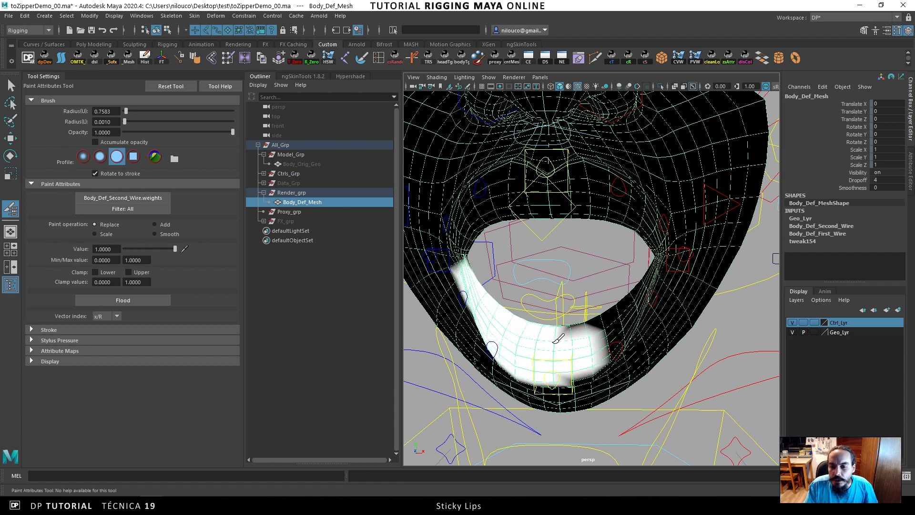
mouse_move(615, 312)
alt+mouse_down()
mouse_move(607, 327)
mouse_move(610, 314)
alt+mouse_up()
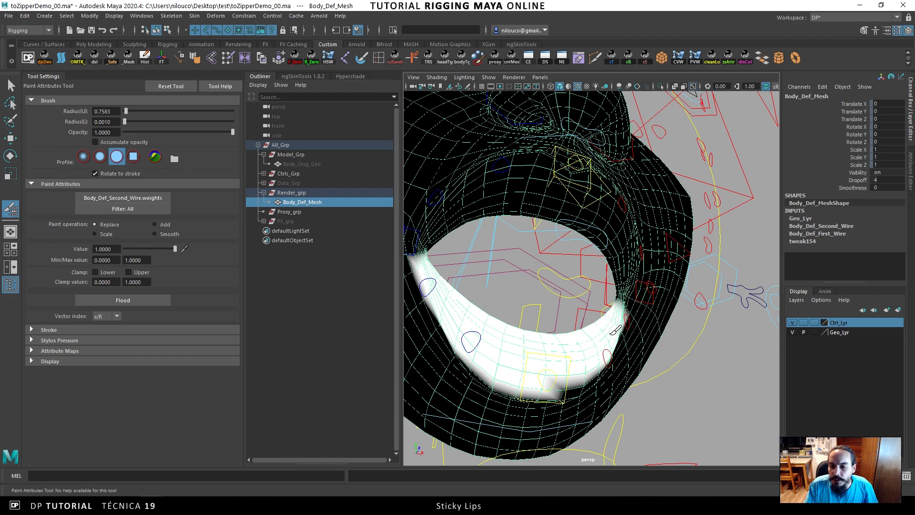
mouse_move(588, 368)
alt+mouse_down()
mouse_move(552, 333)
mouse_move(572, 329)
mouse_move(500, 337)
mouse_move(474, 317)
mouse_move(481, 305)
mouse_move(460, 312)
alt+mouse_up()
click(171, 233)
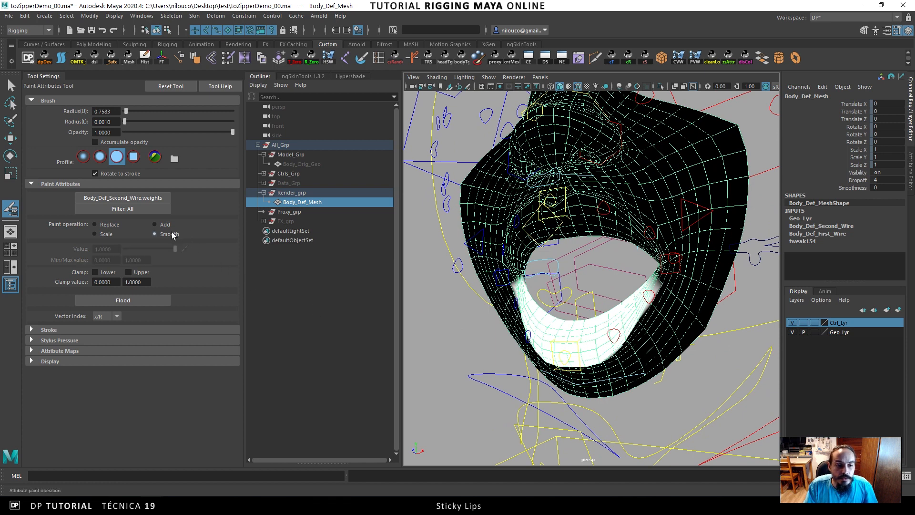
click(154, 299)
key(w)
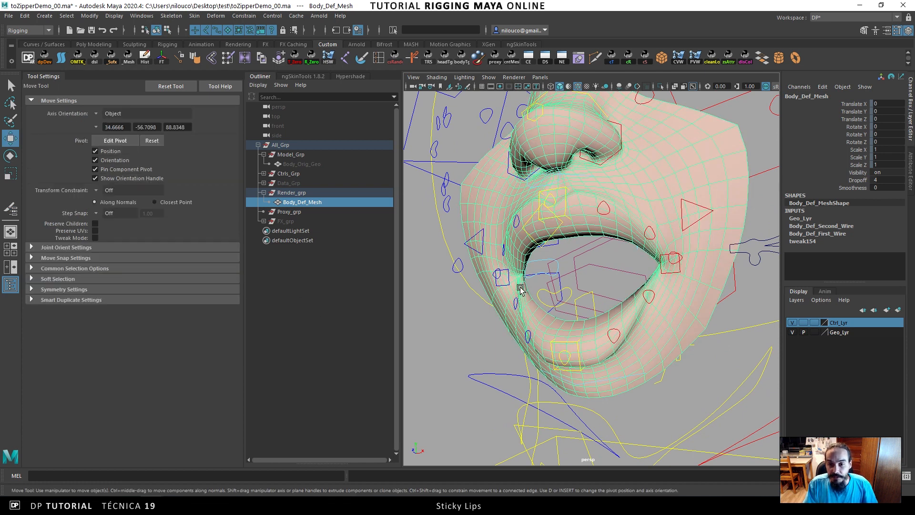
Deselect Body_Def_Mesh and examine the opened lips from the front and side.
alt+drag(575, 329, 676, 307)
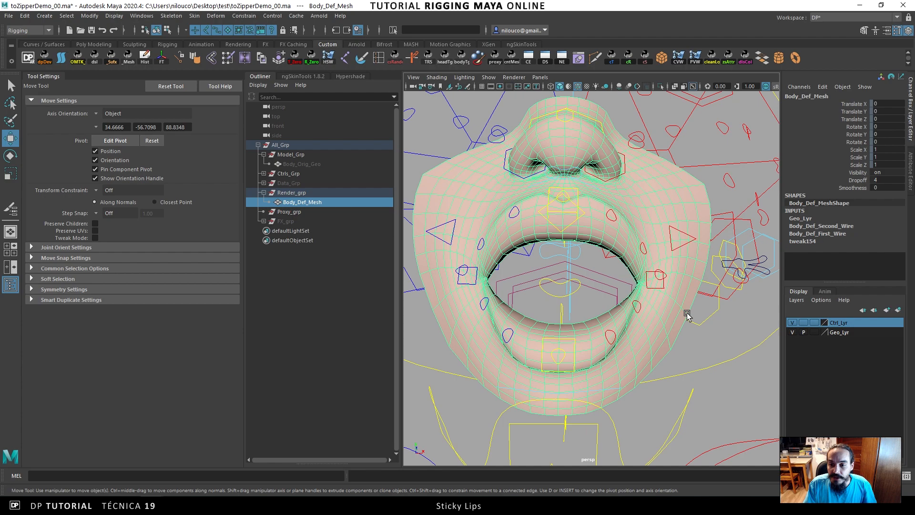
click(693, 333)
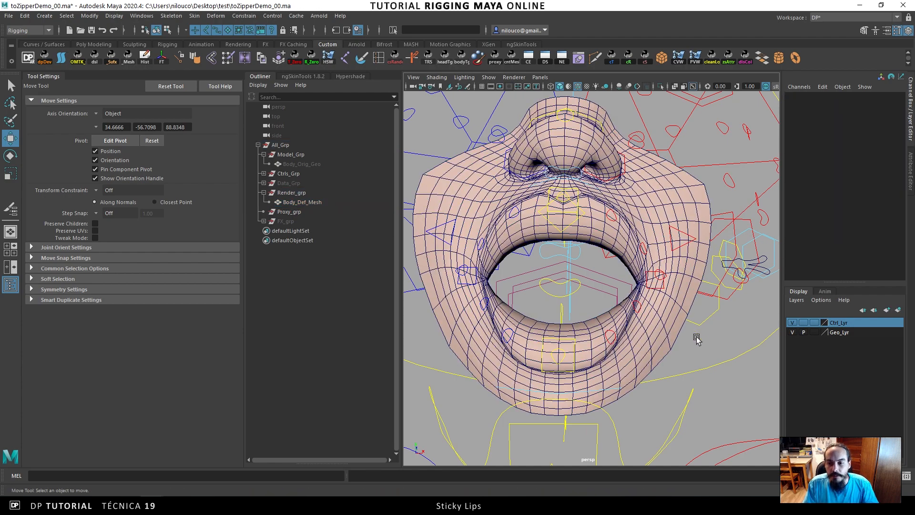
alt+drag(654, 293, 590, 322)
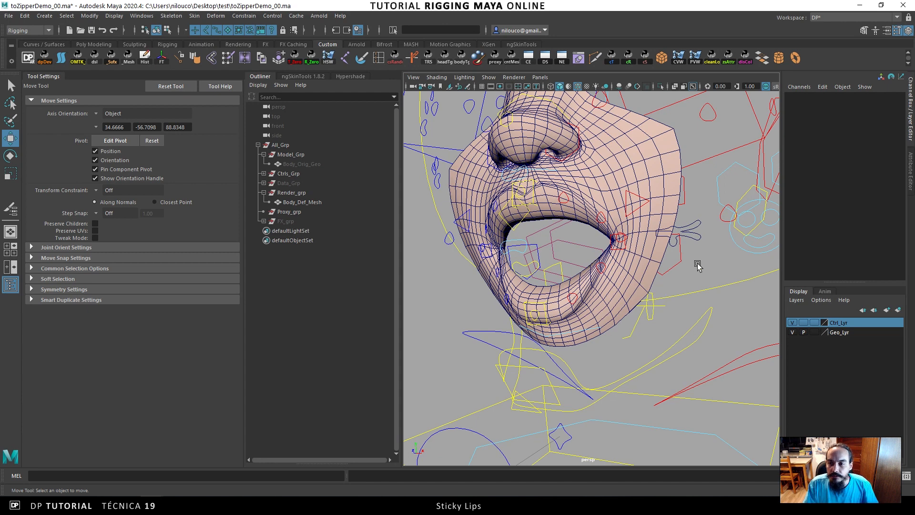
Reset the Rotate X of Head_Jaw_Ctrl to 0.
click(677, 345)
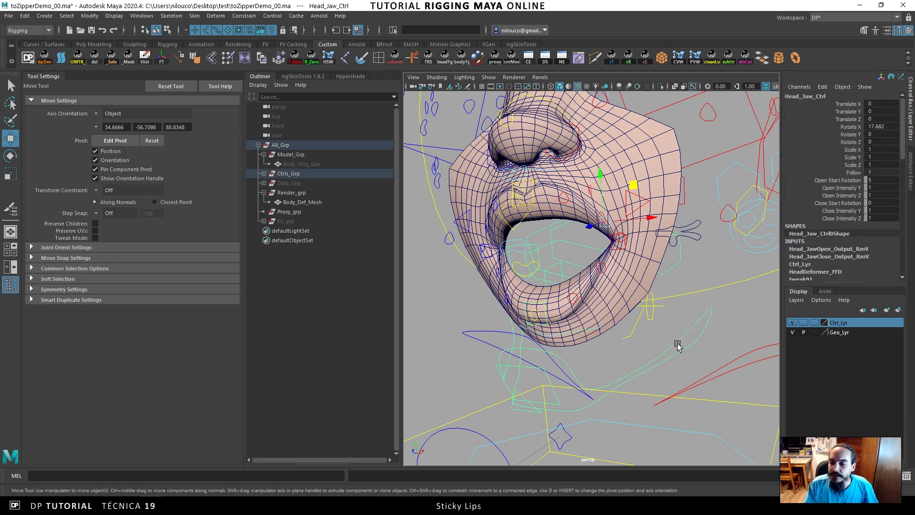
click(868, 127)
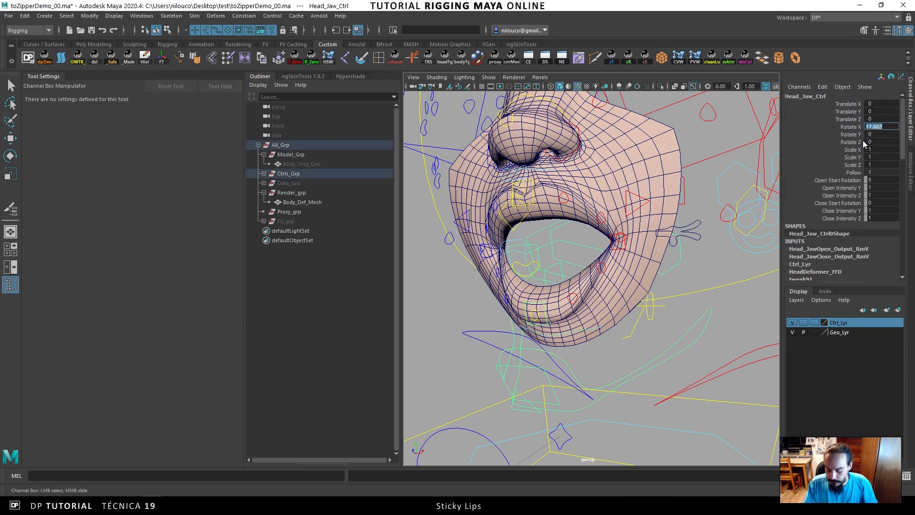
text(0)
key(Return)
alt+drag(568, 224, 549, 261)
Set the Auto attribute of Zipper_Ctrl to 1.
click(694, 273)
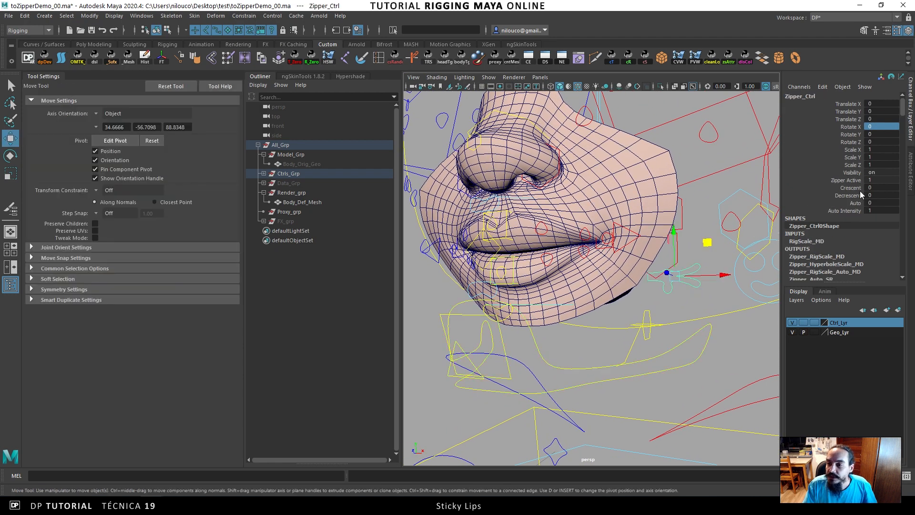
click(854, 203)
middle_drag(664, 246, 698, 250)
alt+drag(698, 250, 595, 291)
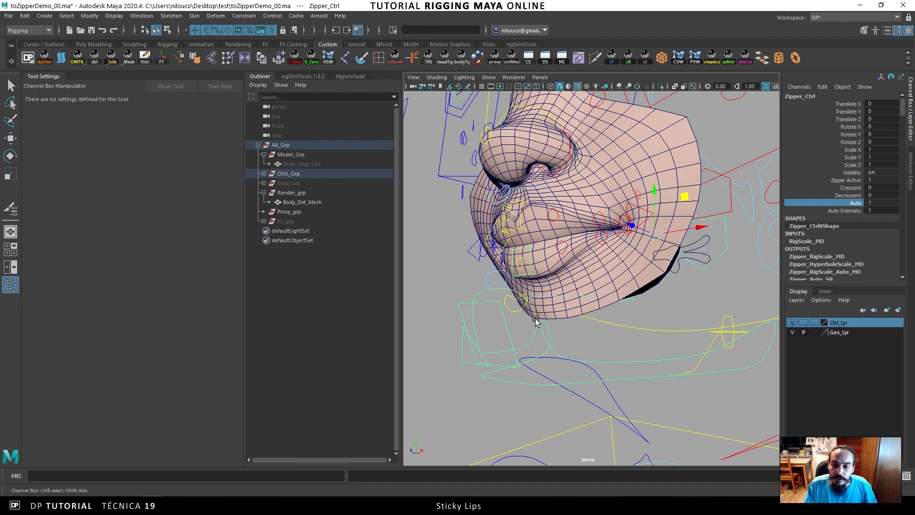
Test the automatic zipper by rotating Head_Jaw_Ctrl open, then bring its Rotate X back to about 5.2.
key(w)
click(550, 319)
key(e)
drag(634, 212, 578, 236)
alt+middle_drag(578, 235, 567, 217)
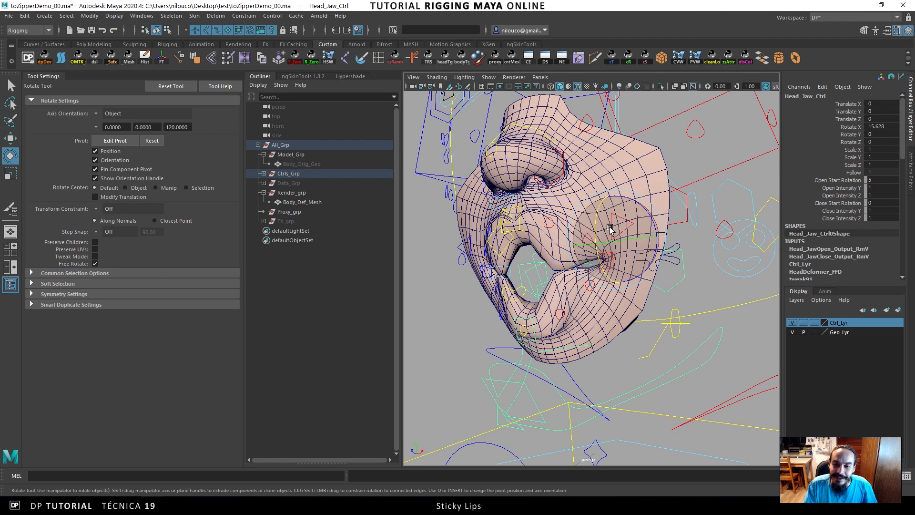
drag(594, 224, 597, 216)
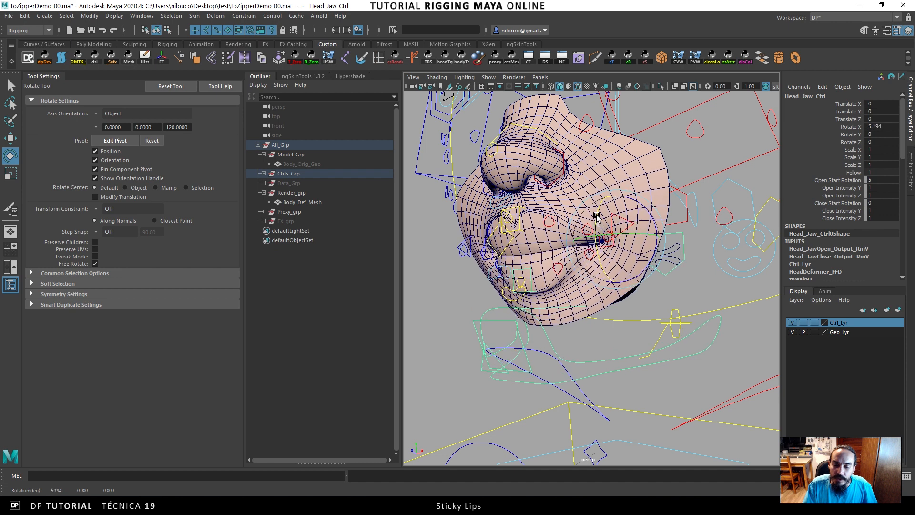
alt+middle_drag(594, 230, 578, 231)
scroll(561, 239, up, 2)
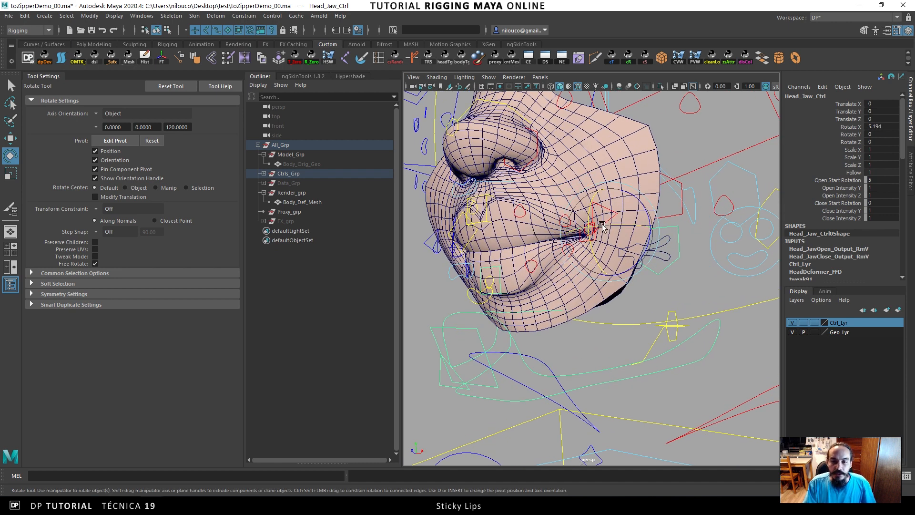
Show the extra attributes of Zipper_Ctrl in full and lower its Auto Calibrate Max to 5.842.
click(664, 244)
click(668, 253)
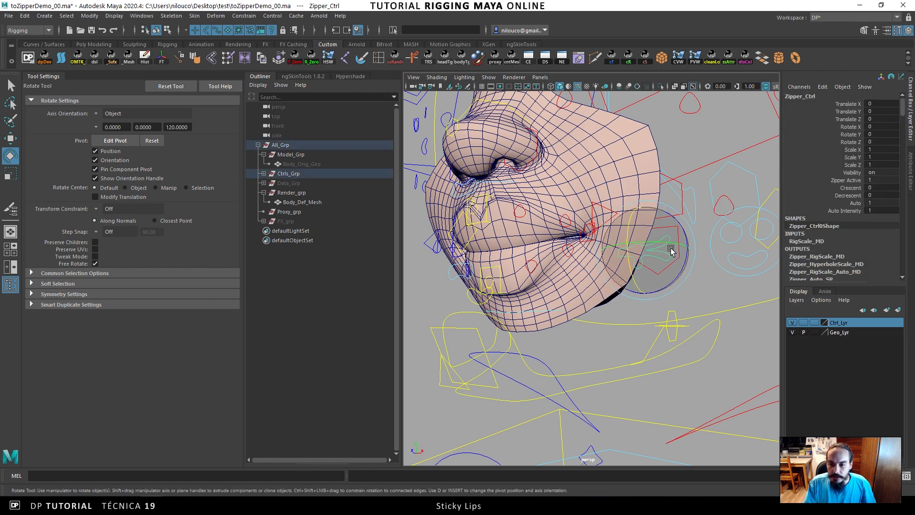
key(ctrl+a)
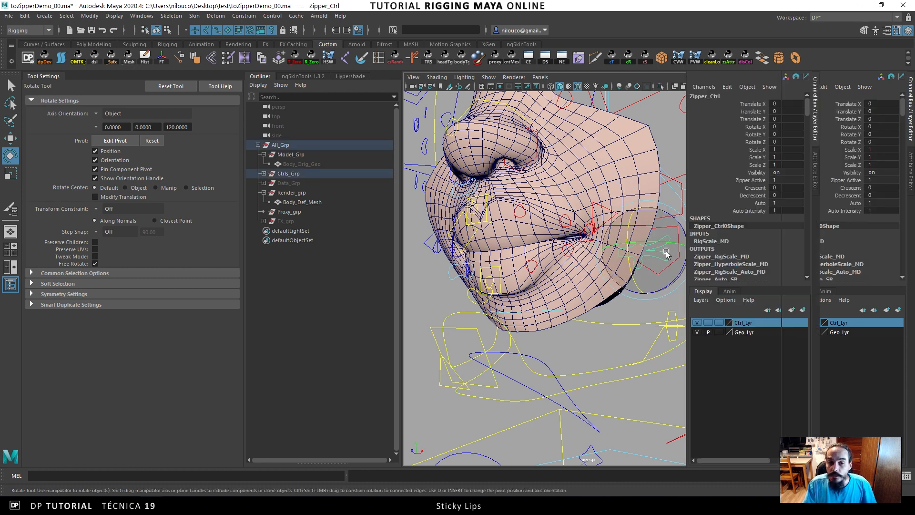
double_click(46, 75)
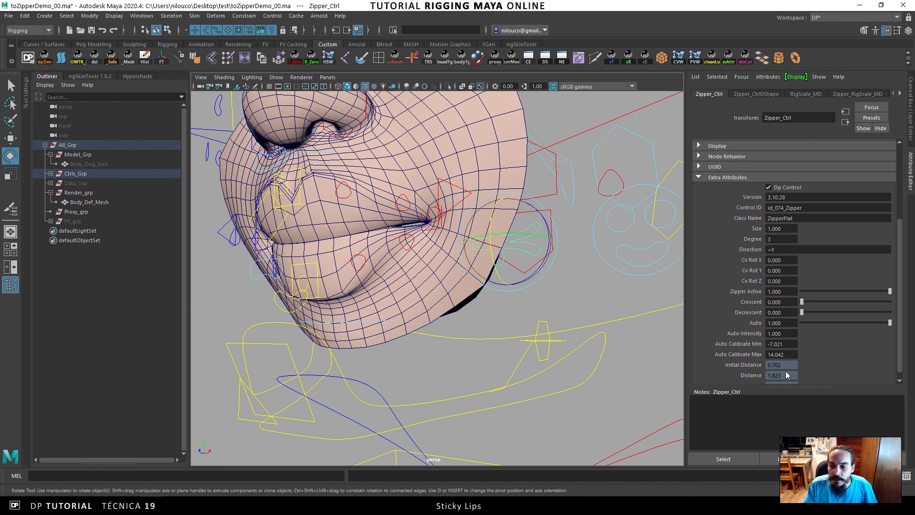
scroll(895, 343, down, 1)
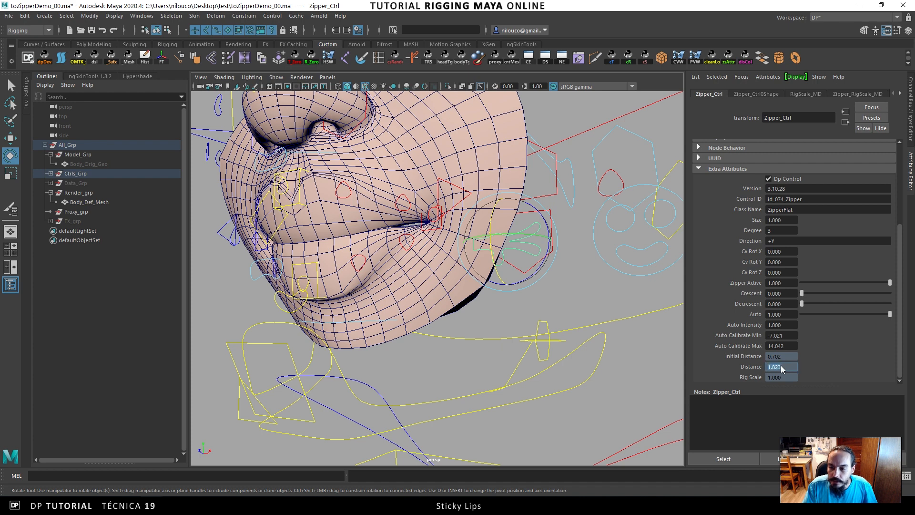
click(787, 345)
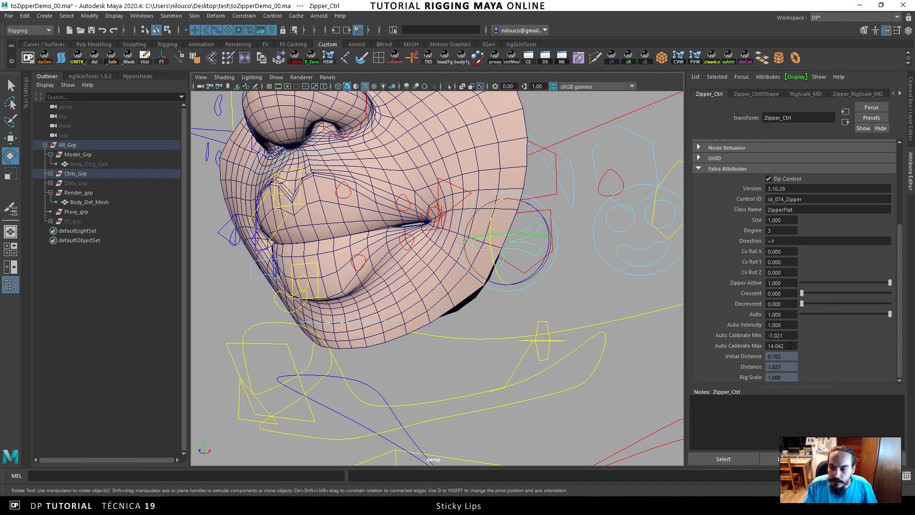
ctrl+drag(790, 346, 745, 349)
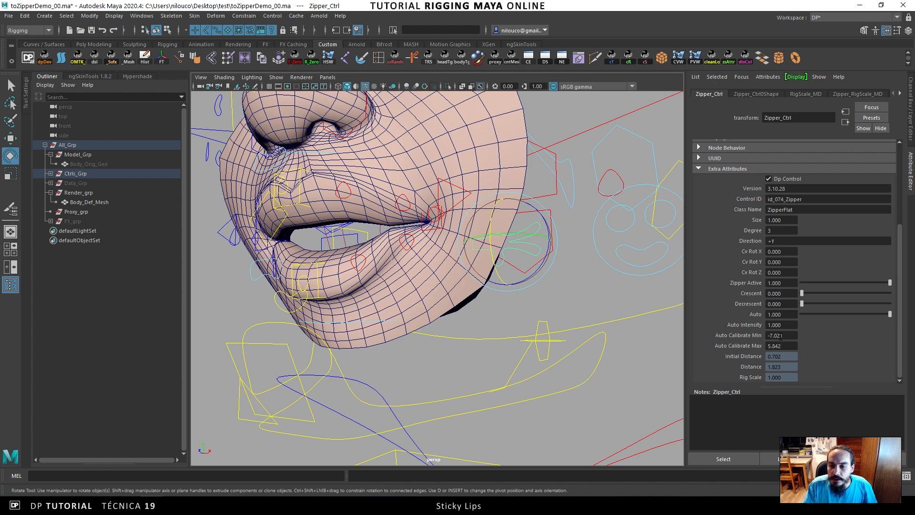
Rotate Head_Jaw_Ctrl back and forth to test the new maximum calibration, leaving the lips partly open.
click(432, 417)
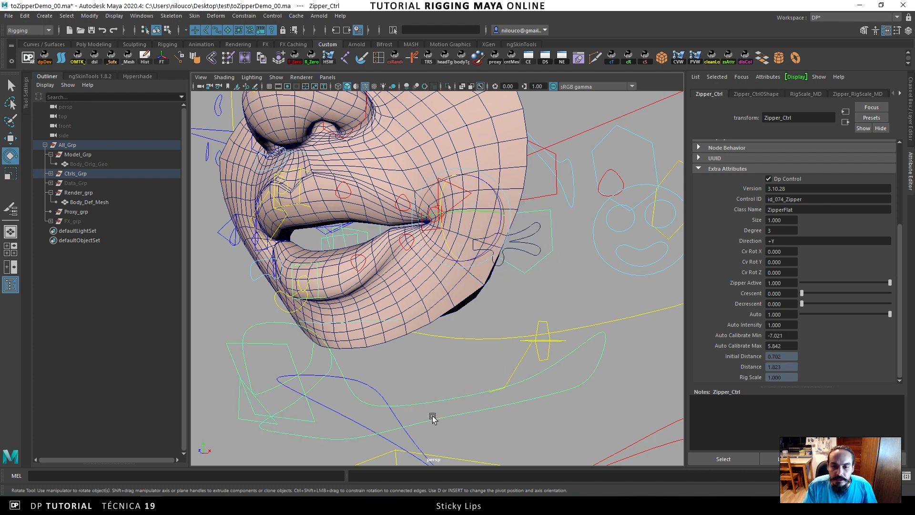
drag(448, 252, 498, 241)
drag(509, 239, 482, 270)
Examine the mesh at the corner of the mouth up close and the partly opened lips as a whole.
alt+right_drag(482, 267, 504, 263)
alt+middle_drag(504, 263, 462, 293)
alt+right_drag(462, 293, 493, 291)
alt+middle_drag(493, 292, 463, 327)
alt+drag(463, 326, 509, 285)
alt+drag(440, 252, 495, 273)
alt+right_drag(496, 272, 515, 272)
alt+drag(514, 272, 481, 291)
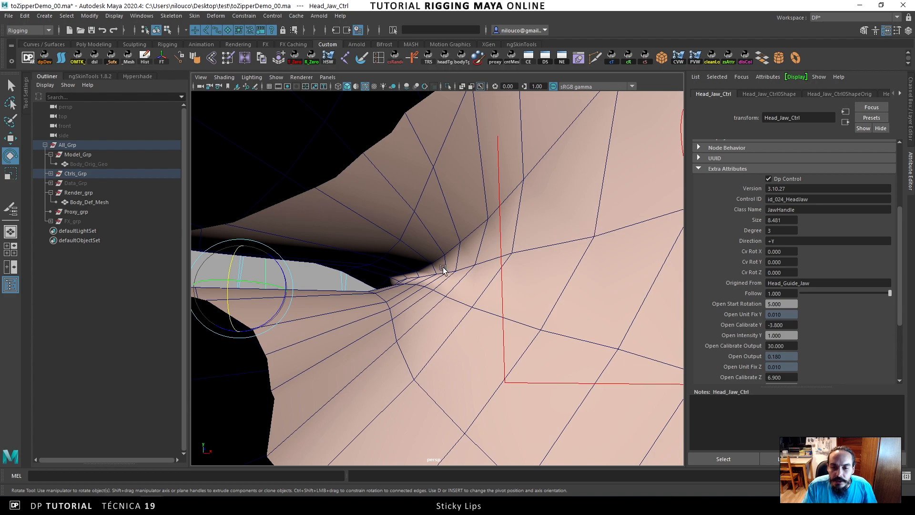
scroll(474, 265, down, 4)
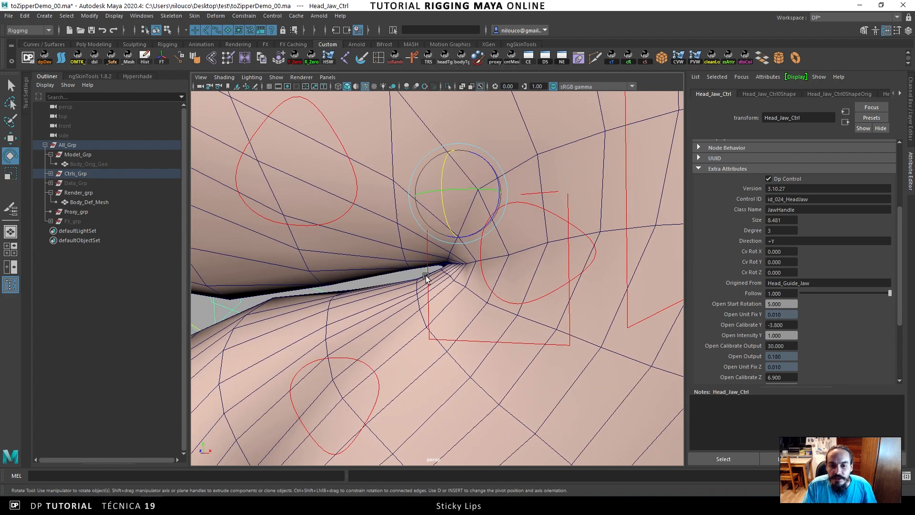
alt+right_drag(376, 277, 296, 262)
alt+drag(506, 286, 457, 286)
alt+middle_drag(476, 290, 486, 295)
mouse_move(481, 294)
alt+mouse_down()
mouse_move(507, 297)
mouse_move(484, 297)
alt+mouse_up()
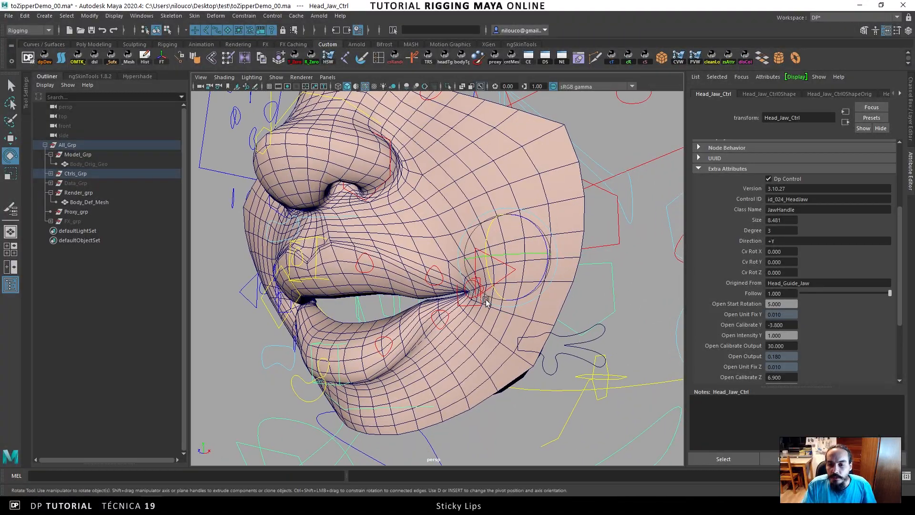
Rotate Head_Jaw_Ctrl nearly closed, and lower the Auto Calibrate Min of Zipper_Ctrl to -9.921.
click(563, 346)
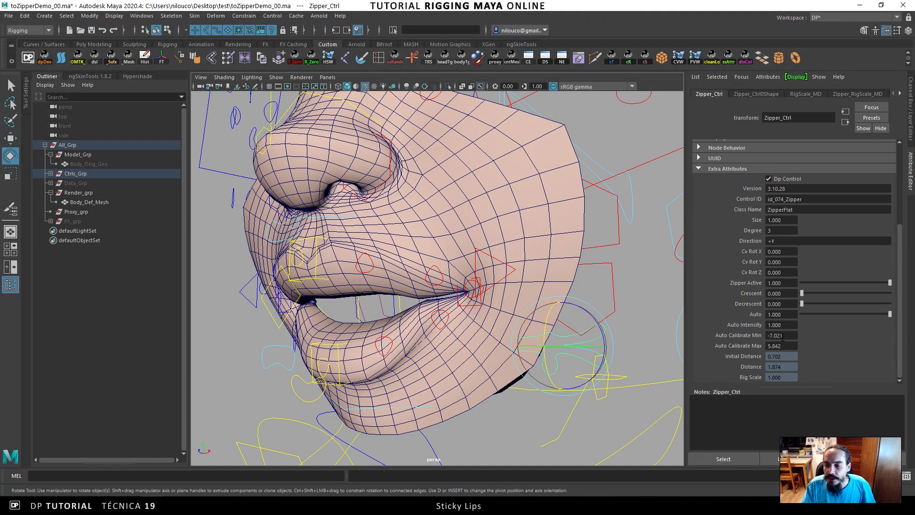
click(281, 418)
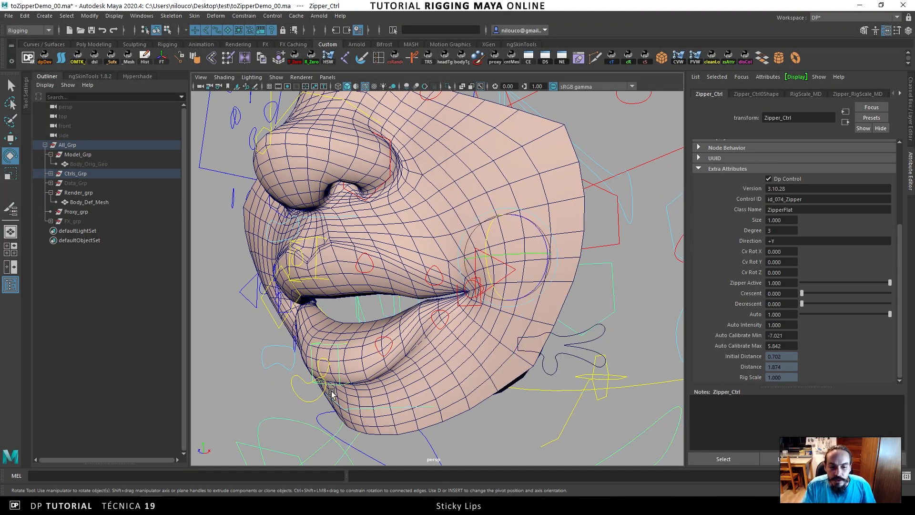
drag(485, 288, 490, 283)
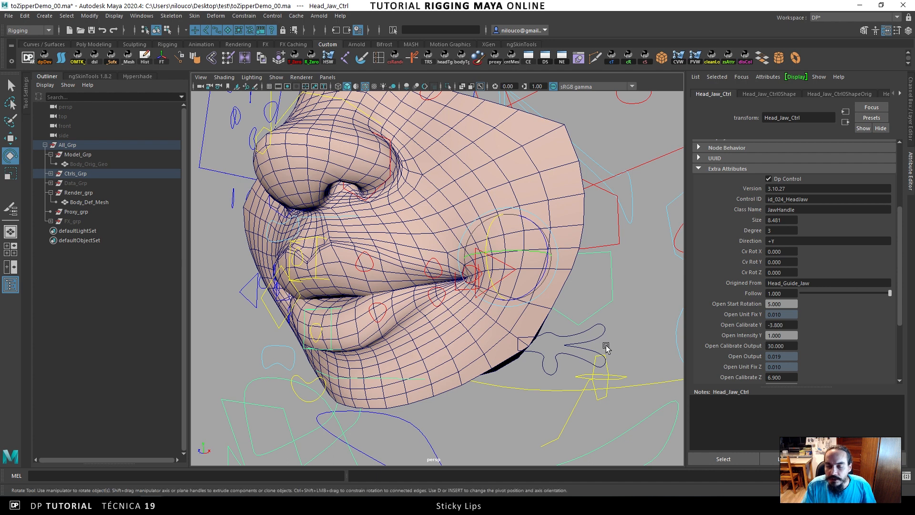
click(570, 335)
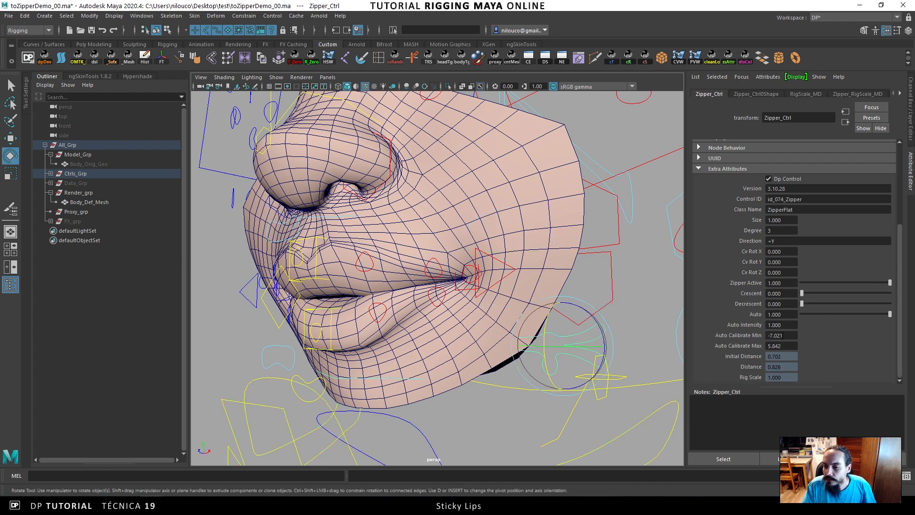
mouse_move(788, 335)
ctrl+mouse_down()
mouse_move(773, 333)
mouse_move(800, 331)
mouse_move(770, 335)
ctrl+mouse_up()
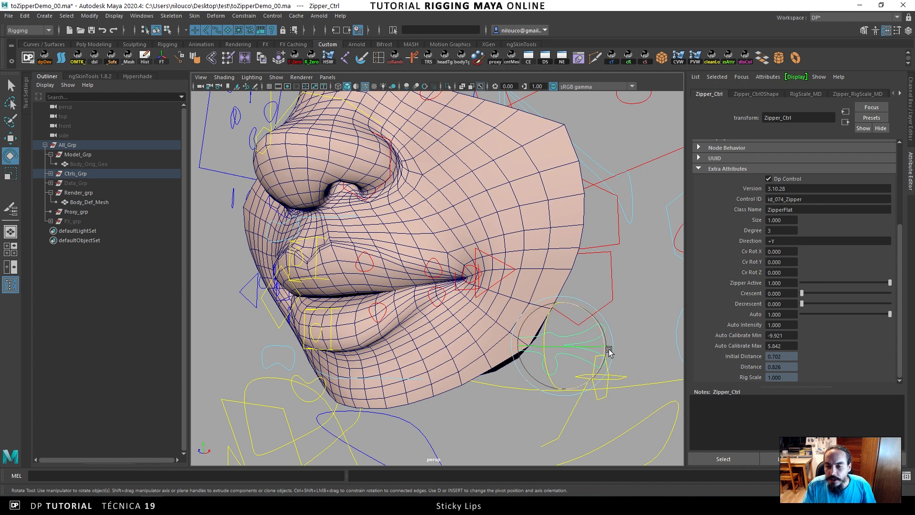
Rotate Head_Jaw_Ctrl to part the lips slightly, check the sticky effect from the front, and deselect the control.
click(494, 288)
drag(493, 288, 497, 289)
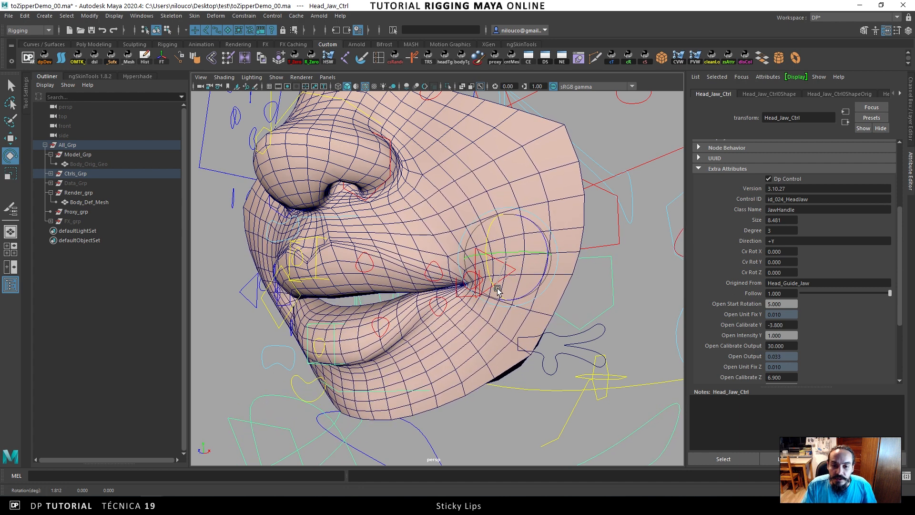
drag(498, 289, 496, 363)
alt+drag(497, 314, 446, 329)
alt+right_drag(446, 328, 431, 322)
alt+drag(430, 322, 469, 306)
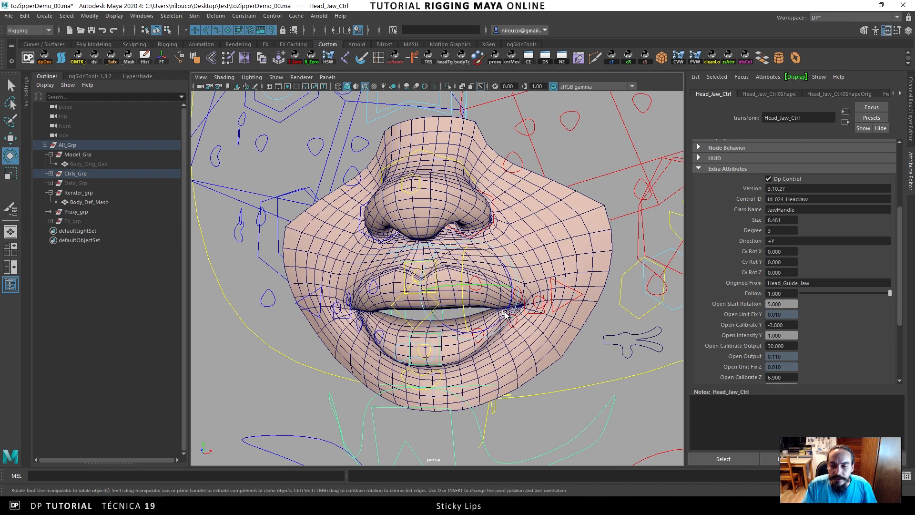
click(469, 306)
click(599, 329)
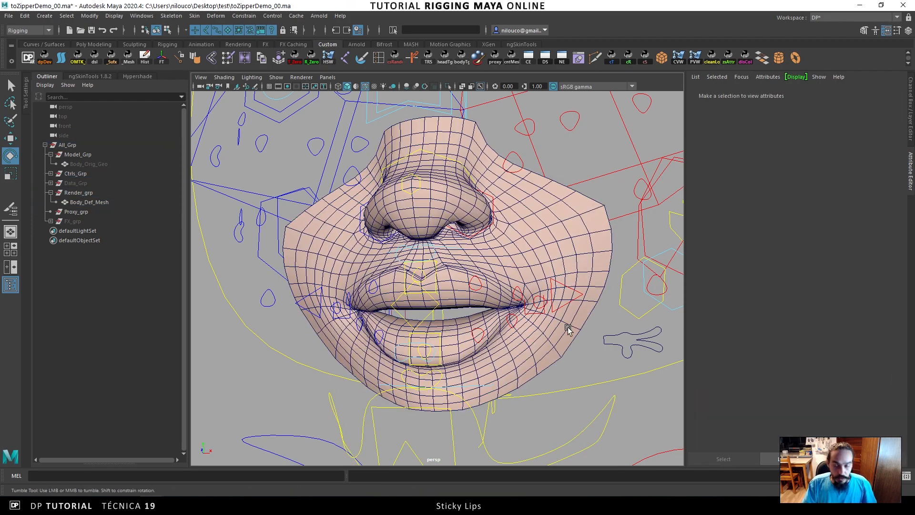
alt+drag(581, 256, 531, 343)
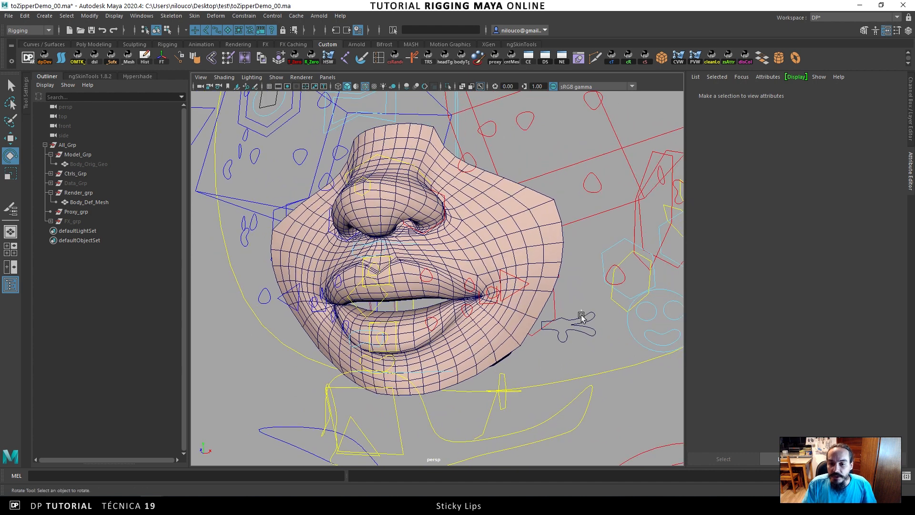
Set the Crescent attribute of Zipper_Ctrl to 0.06 and check the lips from a three-quarter view.
click(580, 313)
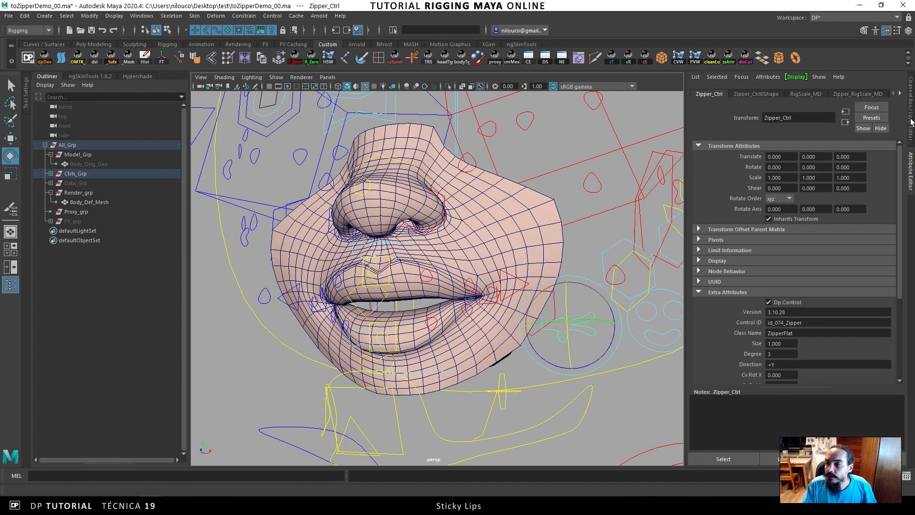
click(911, 122)
click(851, 188)
middle_drag(600, 267, 637, 251)
click(848, 195)
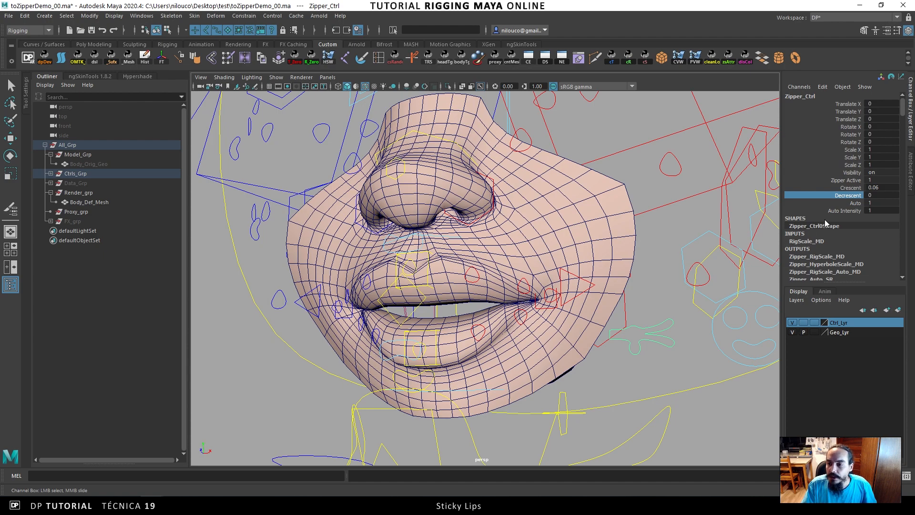
alt+drag(598, 314, 577, 315)
alt+right_drag(577, 314, 540, 321)
alt+drag(541, 322, 557, 319)
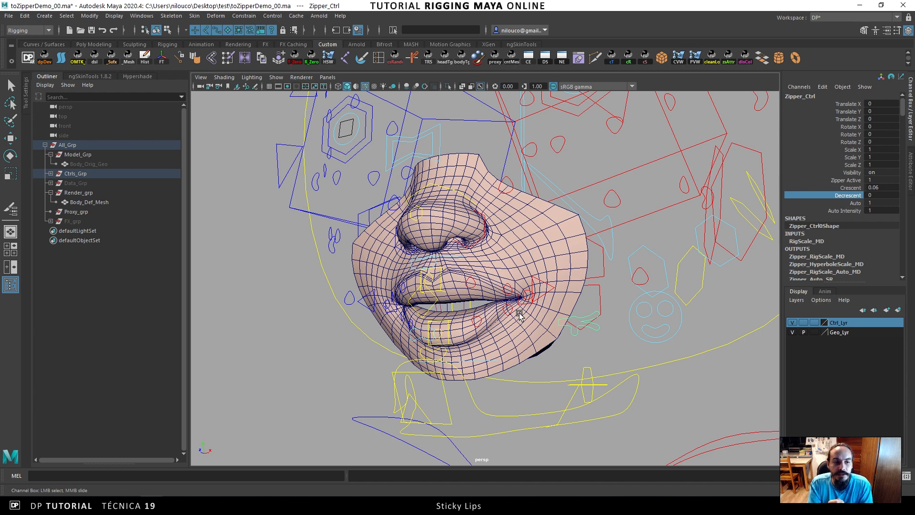
Switch to Notepad++, bring up the dpZipper.py script and review the initialization of its Zipper class.
click(316, 505)
click(233, 211)
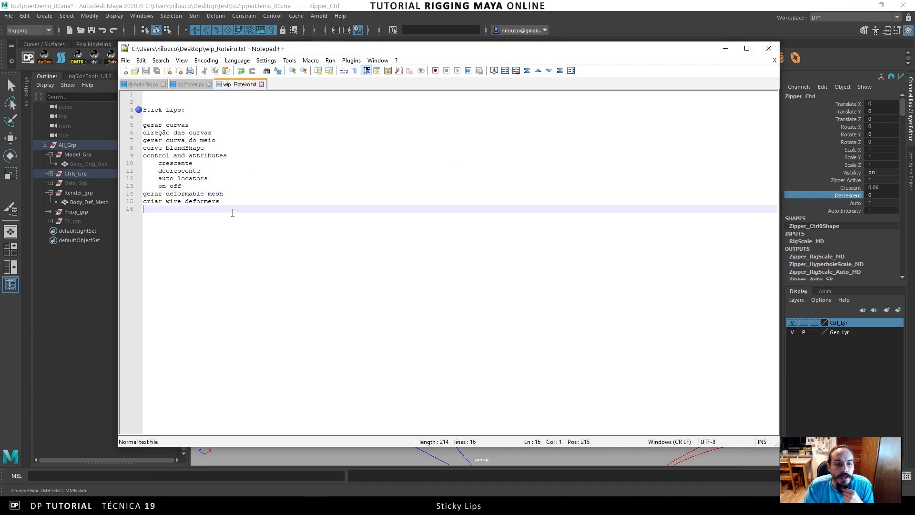
click(186, 86)
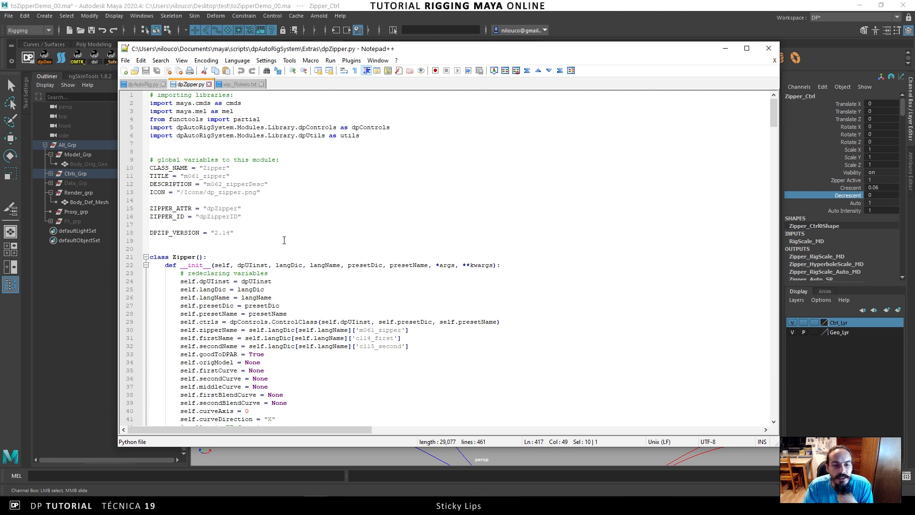
scroll(296, 244, down, 4)
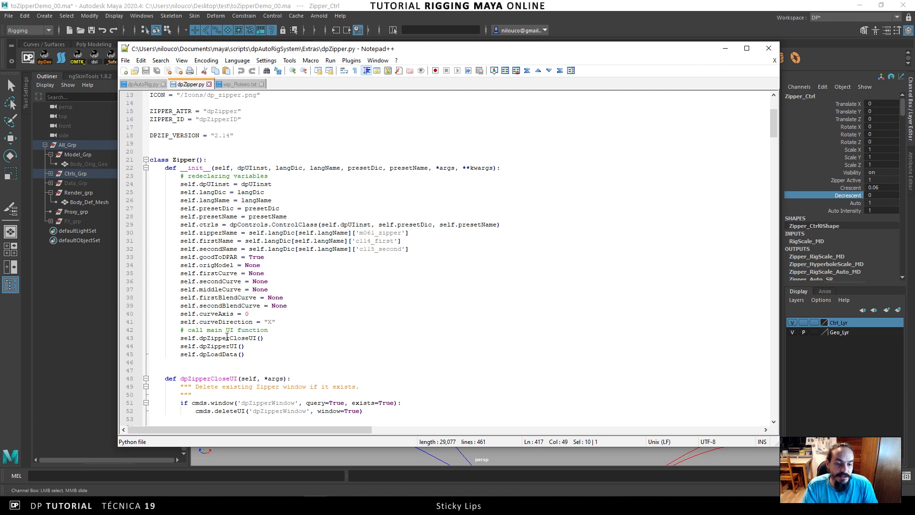
scroll(224, 334, down, 6)
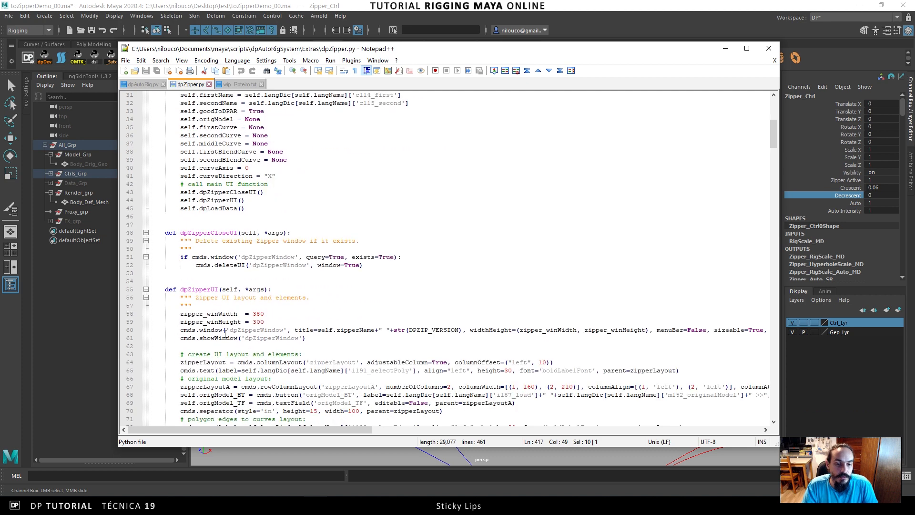
Trace the dpZipperCloseUI and dpZipperUI calls to their definitions and review the code that builds the Zipper window layout.
double_click(227, 192)
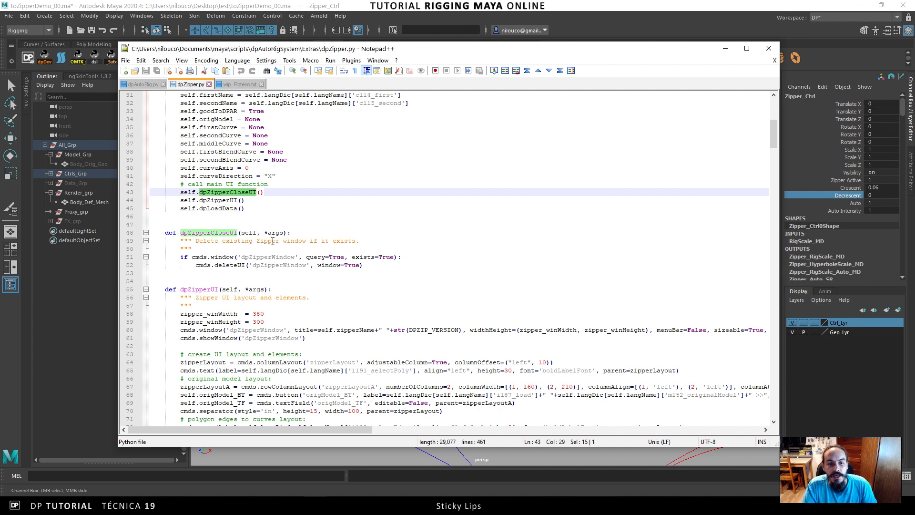
double_click(218, 200)
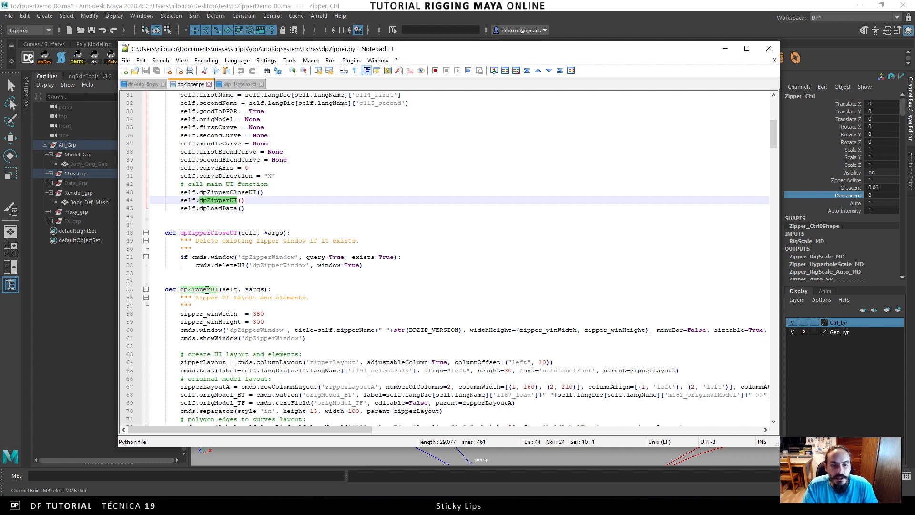
scroll(276, 333, down, 7)
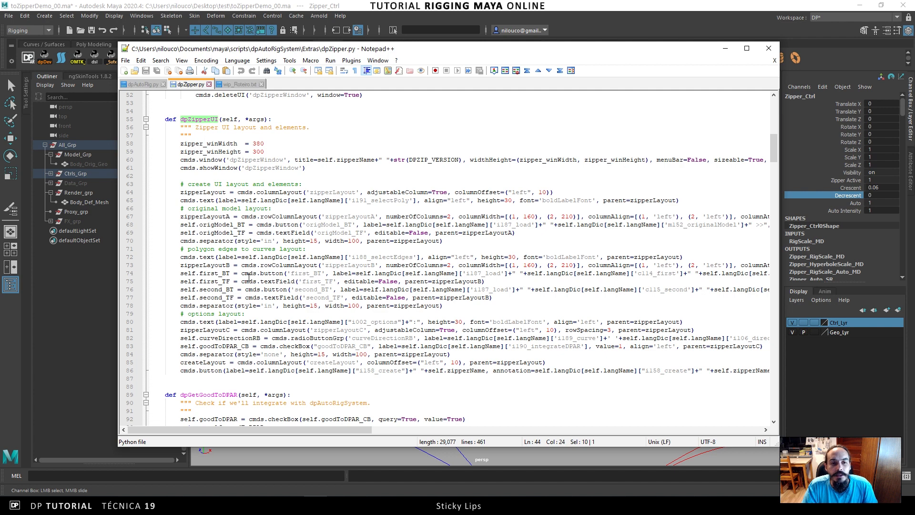
scroll(249, 277, up, 4)
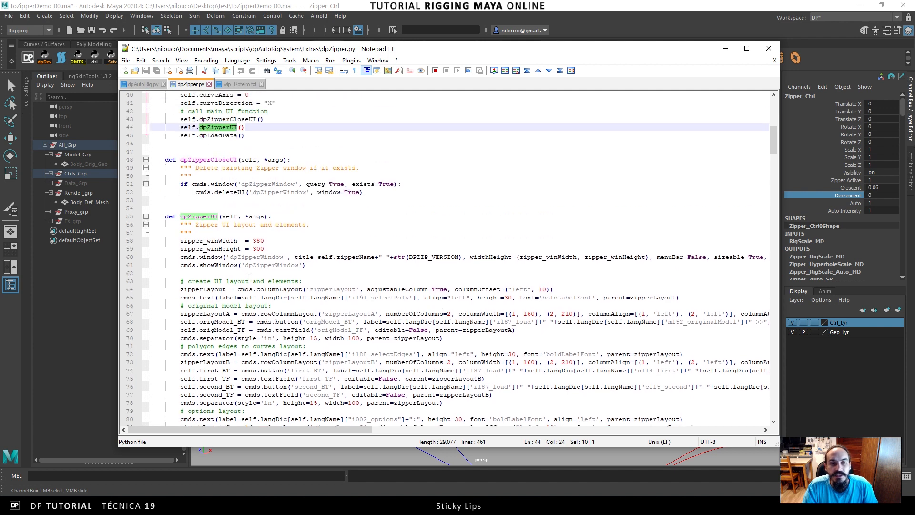
double_click(218, 136)
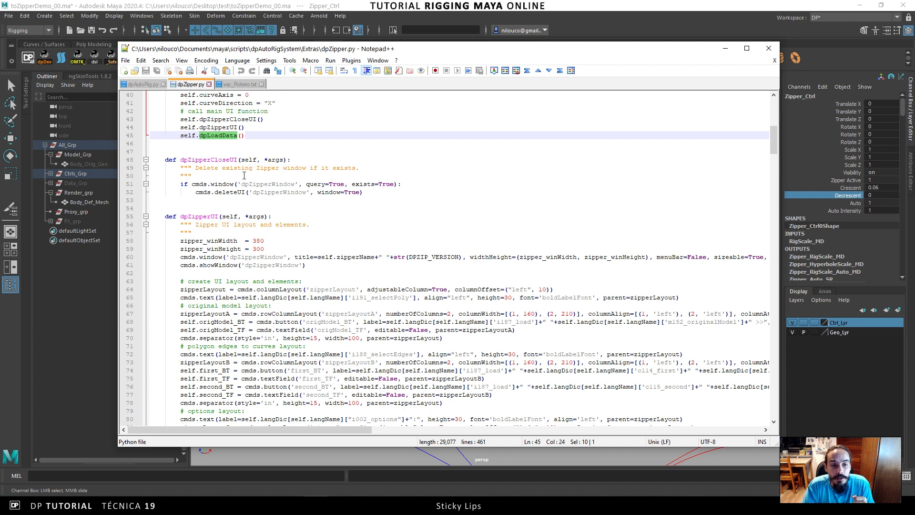
double_click(210, 216)
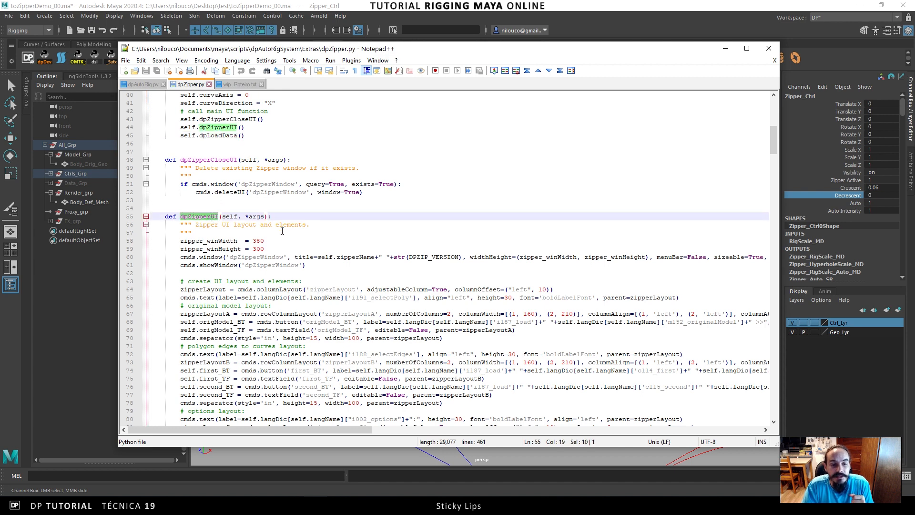
scroll(282, 231, down, 8)
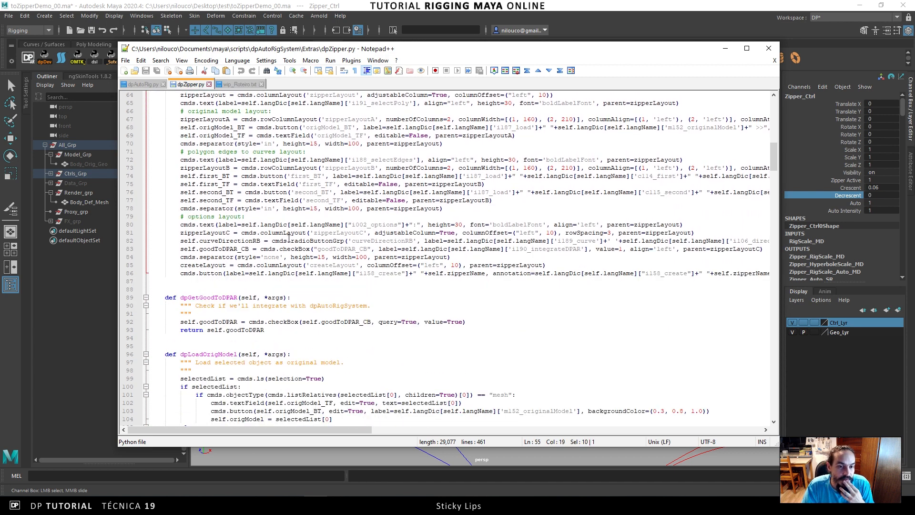
scroll(289, 238, up, 5)
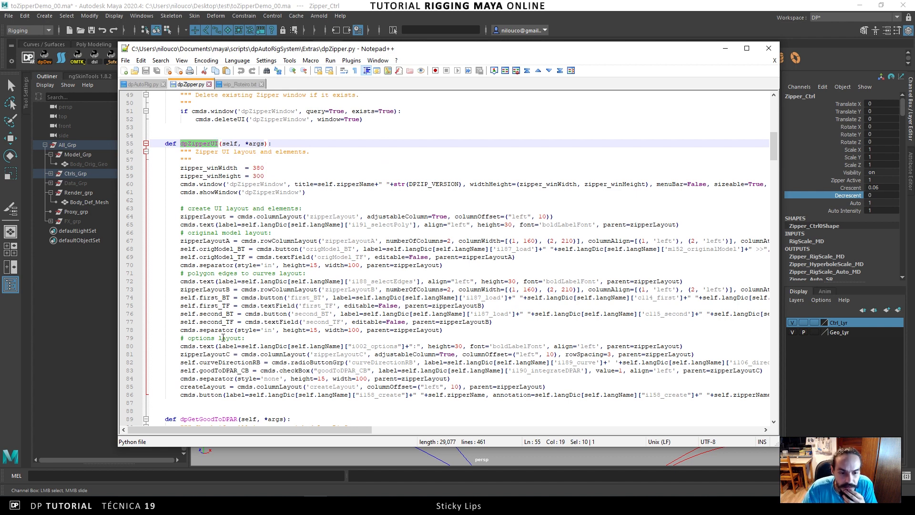
scroll(226, 273, up, 3)
Look up the dpLoadData method called in the initialization and review how it loads existing zipper curves.
double_click(224, 135)
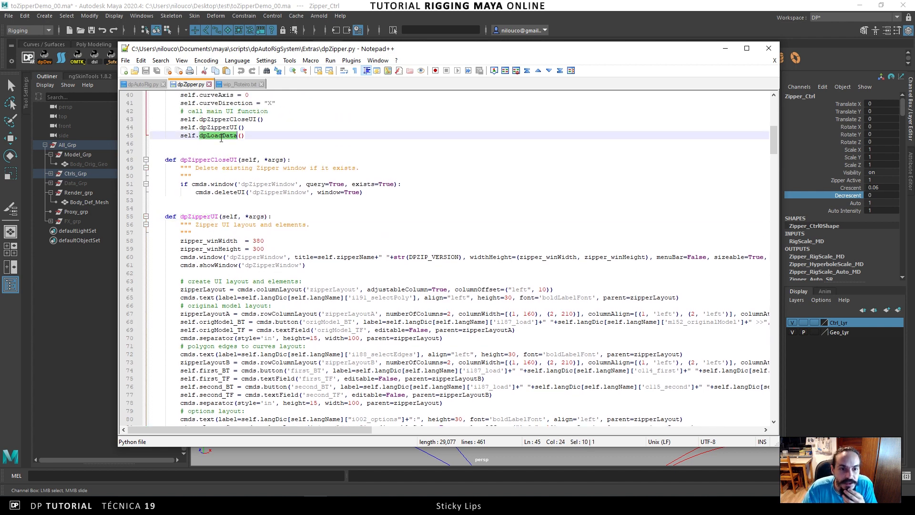
scroll(233, 215, down, 20)
scroll(243, 235, down, 11)
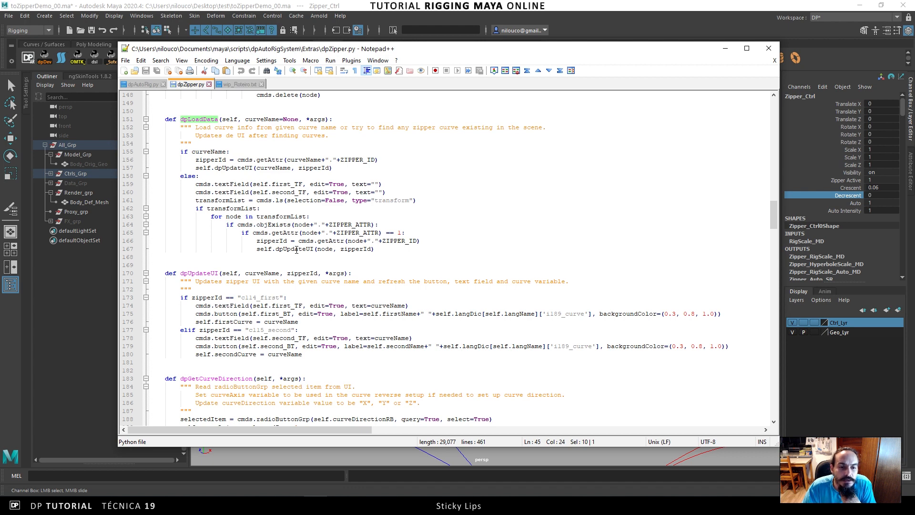
scroll(296, 250, up, 20)
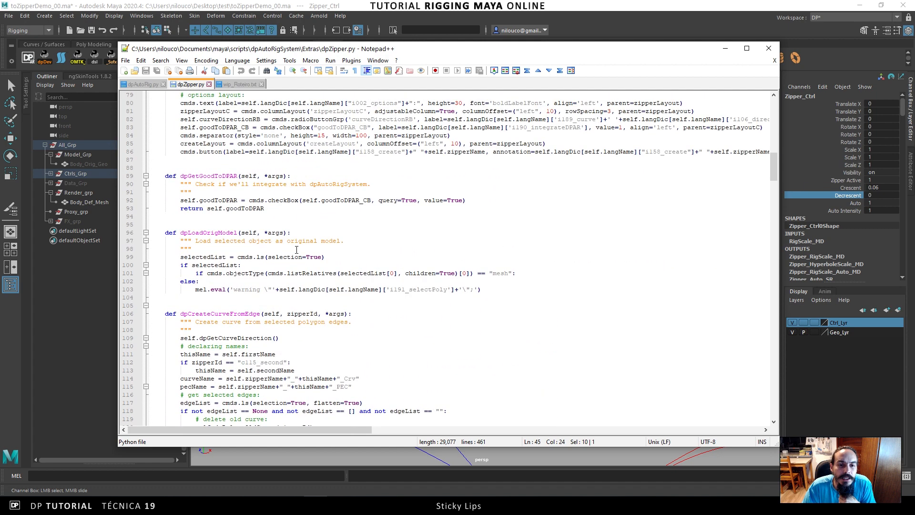
Find the command assigned to the create button in dpZipperUI and follow it to the dpCreateZipper method definition.
scroll(297, 250, up, 1)
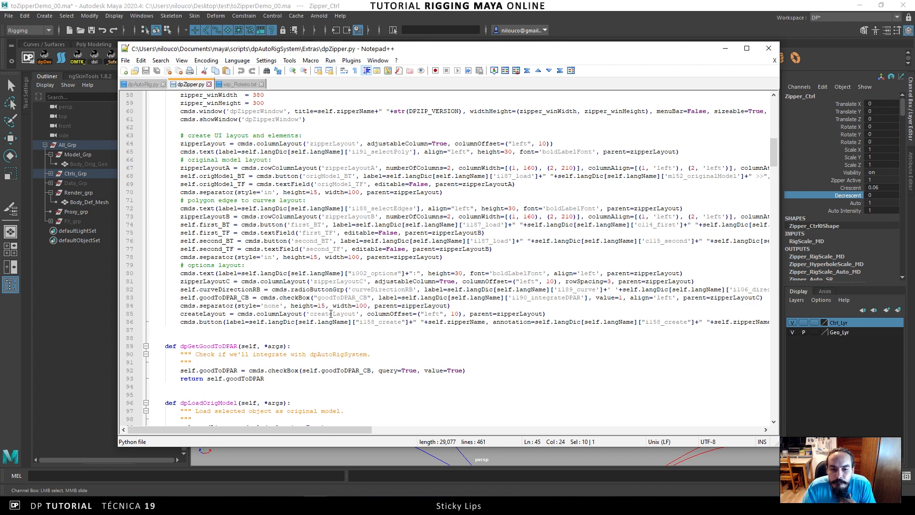
double_click(208, 322)
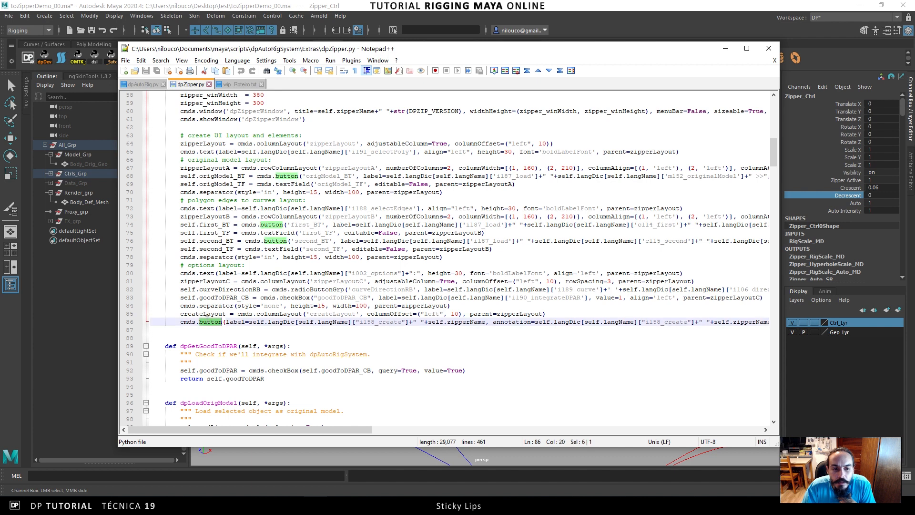
drag(310, 429, 464, 444)
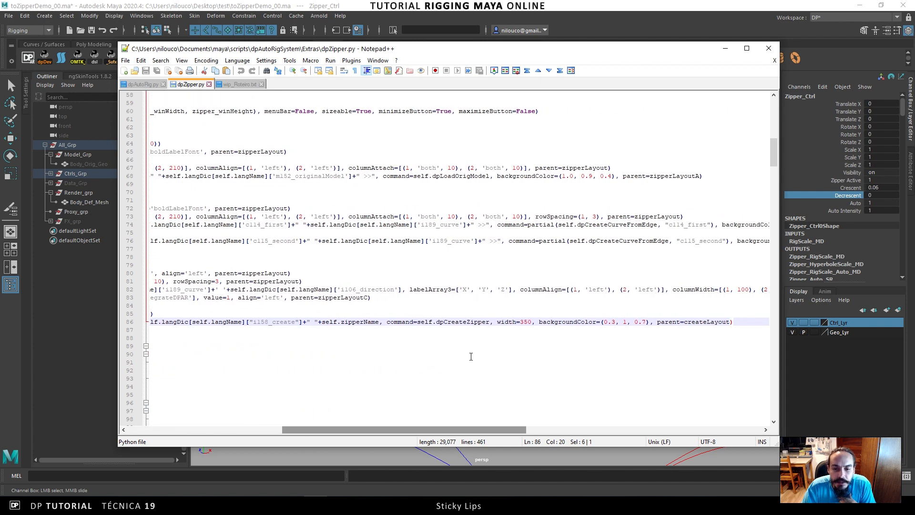
double_click(458, 322)
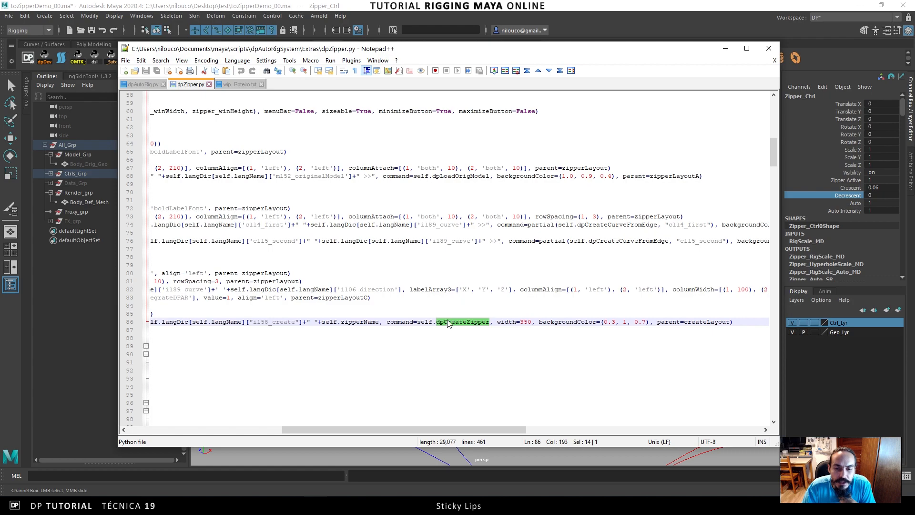
drag(387, 430, 210, 424)
drag(774, 153, 772, 403)
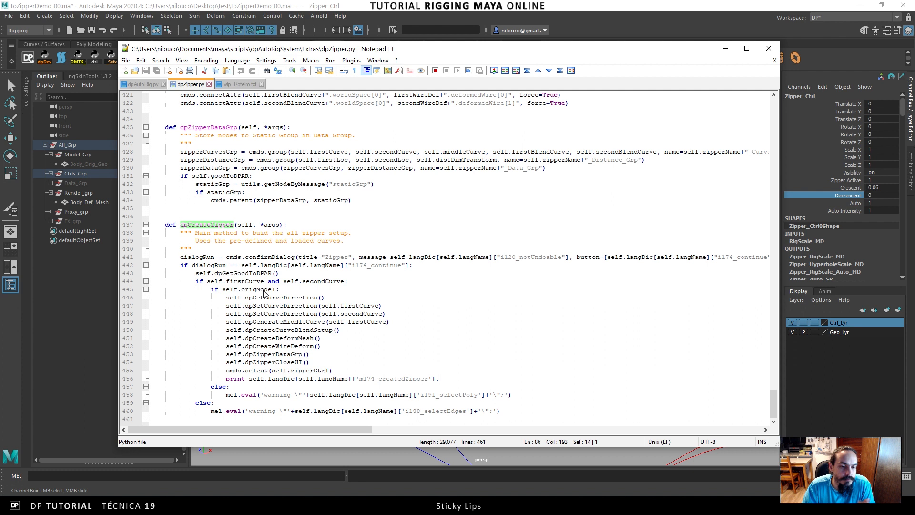
Review the firstCurve and origModel checks in dpCreateZipper, and look up the dpGetCurveDirection definition it calls.
double_click(332, 283)
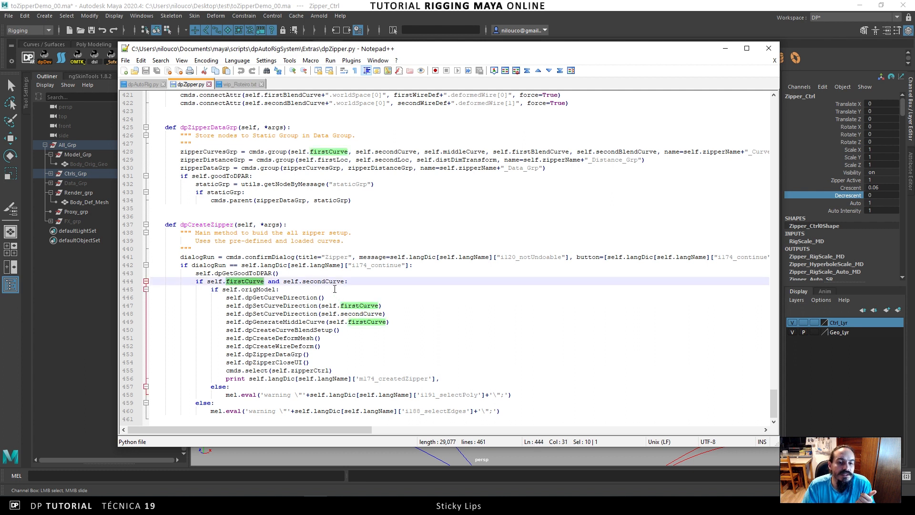
double_click(254, 289)
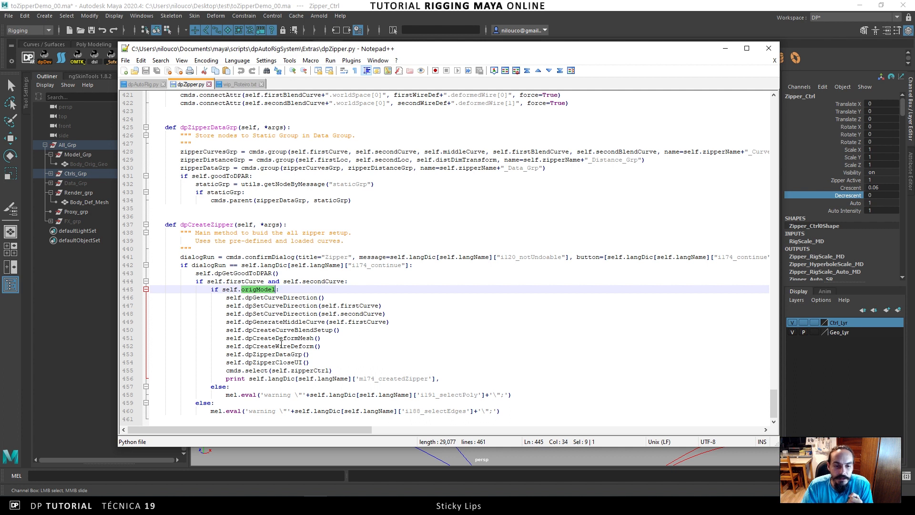
double_click(268, 297)
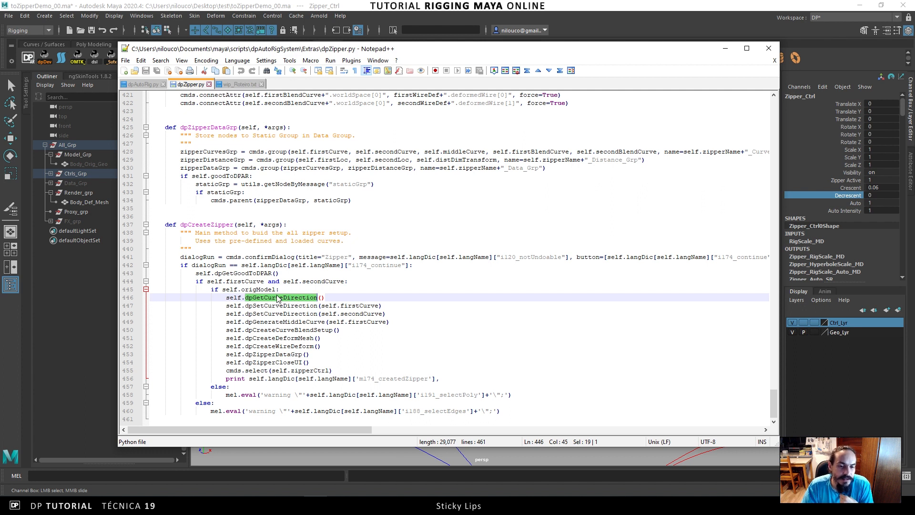
drag(777, 400, 709, 228)
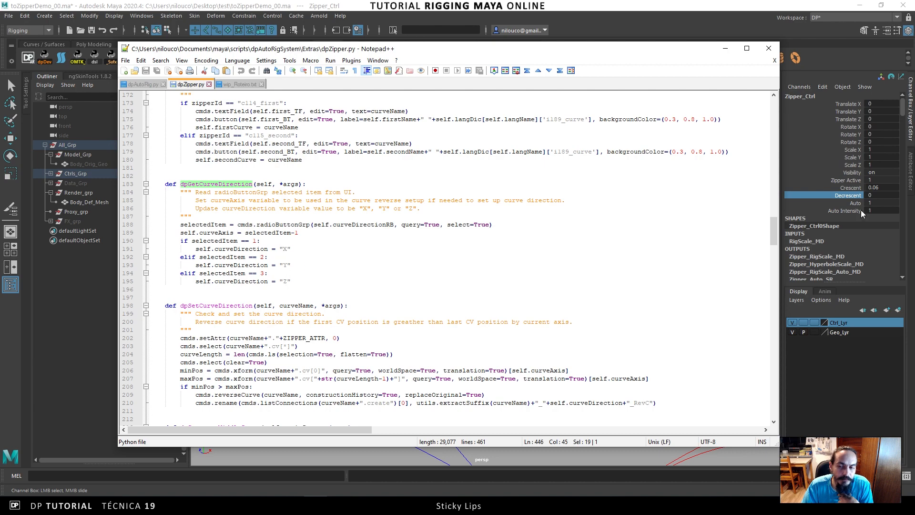
drag(774, 233, 773, 405)
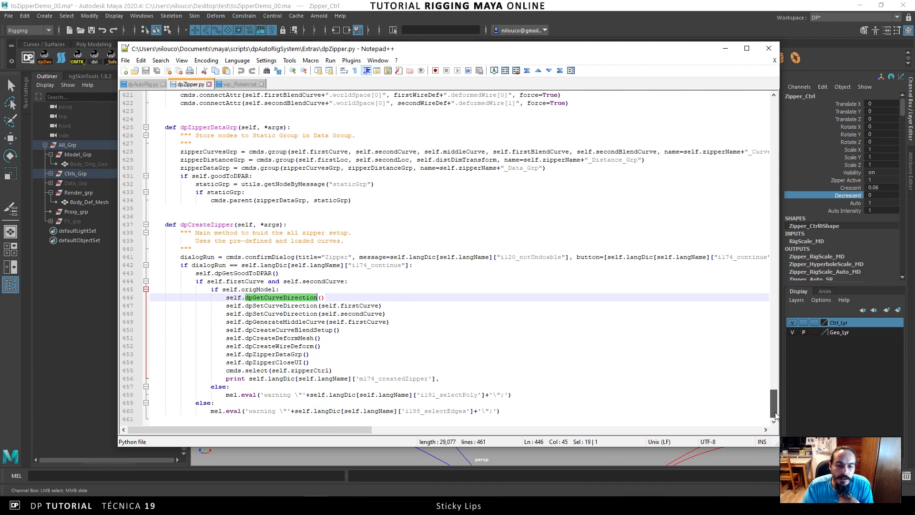
Trace the dpSetCurveDirection calls to their definition and examine how minPos, maxPos and curveLength decide the curve reversal.
double_click(281, 306)
double_click(288, 314)
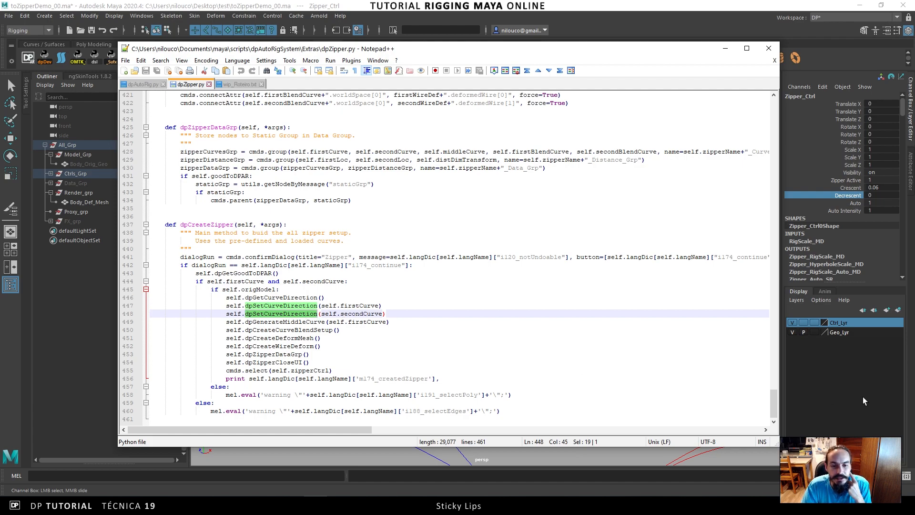
drag(774, 404, 733, 238)
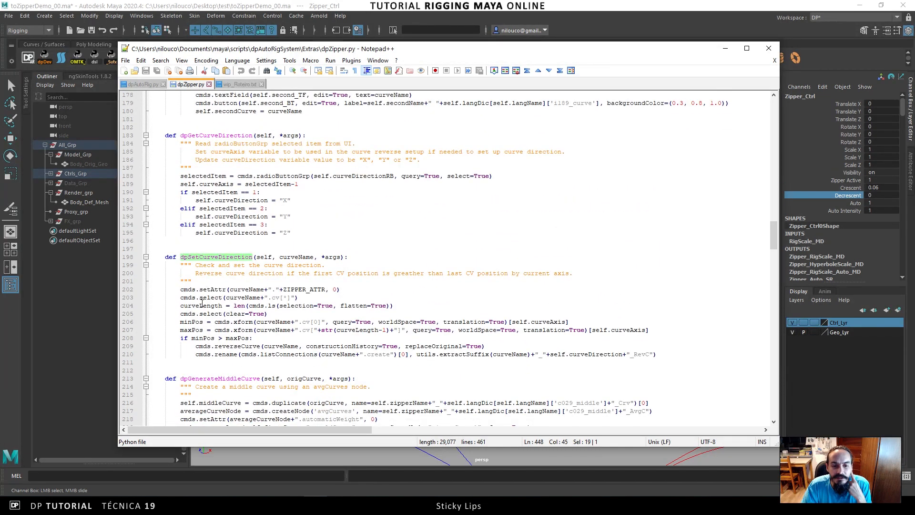
double_click(191, 322)
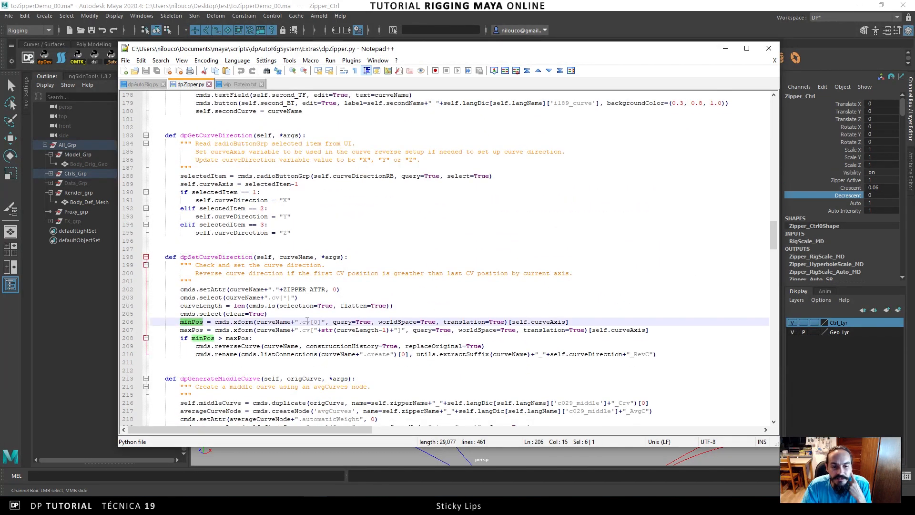
drag(302, 322, 324, 324)
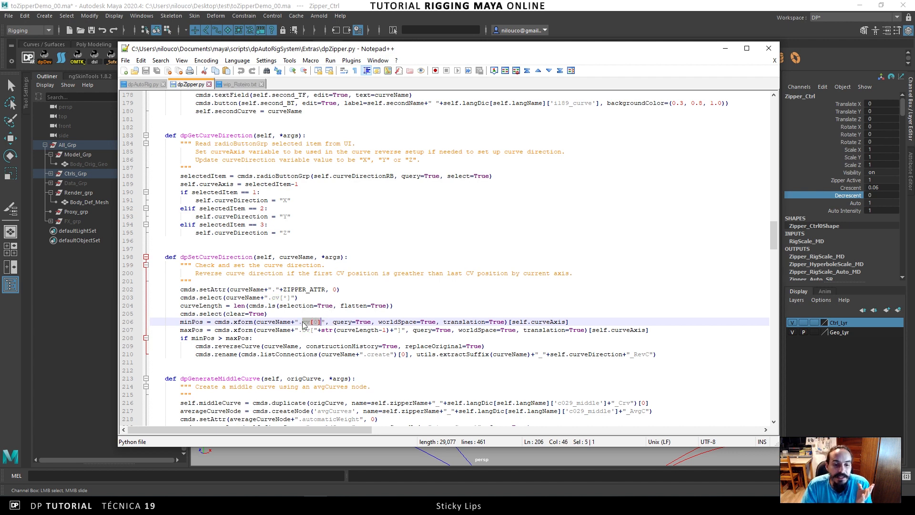
double_click(203, 337)
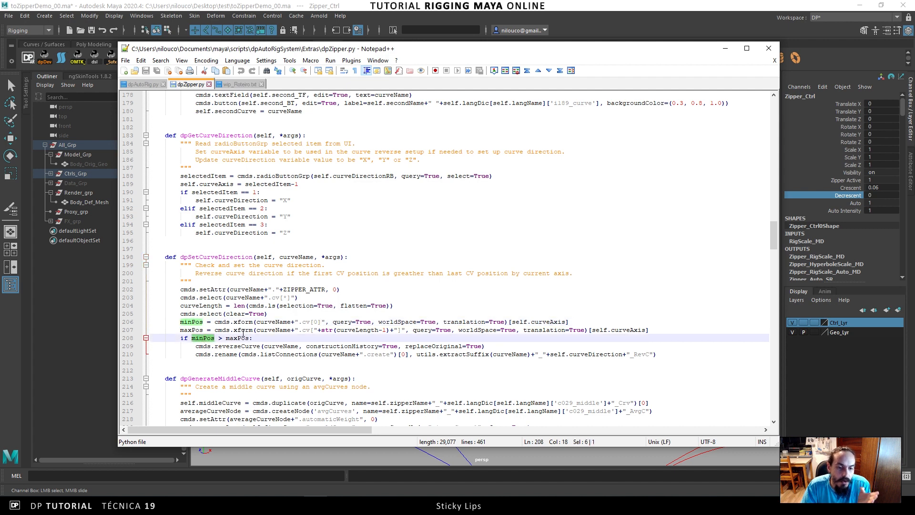
click(194, 330)
double_click(194, 330)
double_click(359, 330)
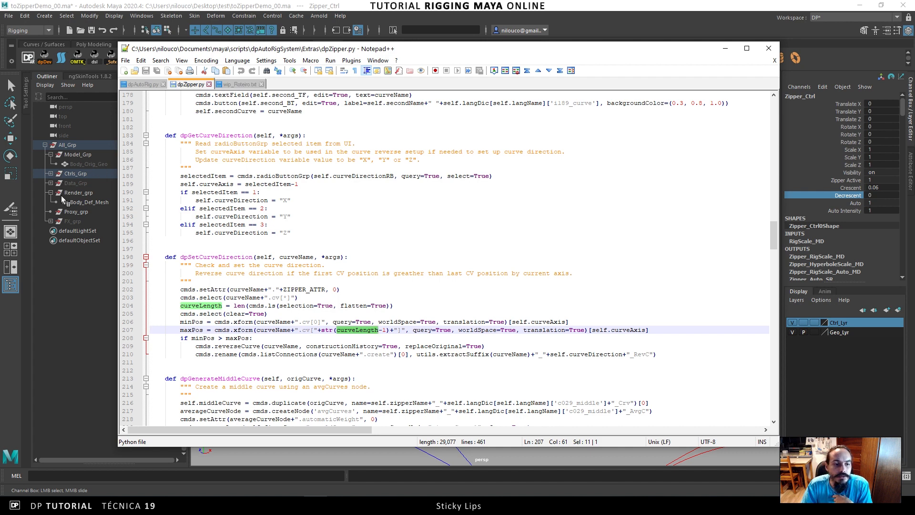
Look through the list of output nodes connected to Zipper_Ctrl in Maya.
scroll(829, 238, down, 15)
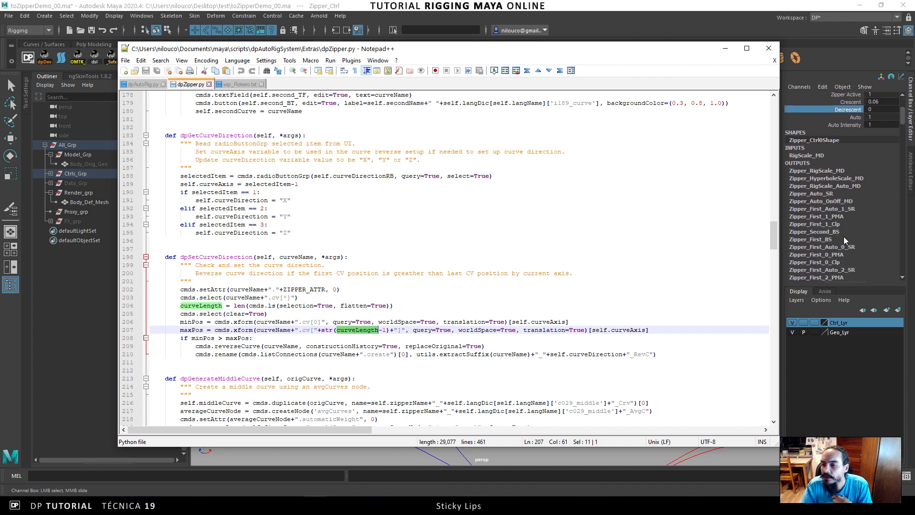
scroll(843, 237, down, 15)
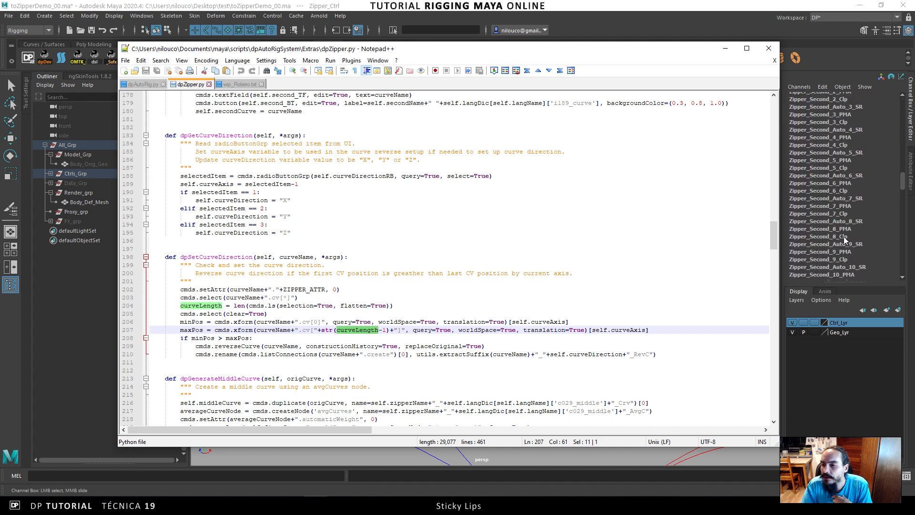
scroll(843, 236, down, 12)
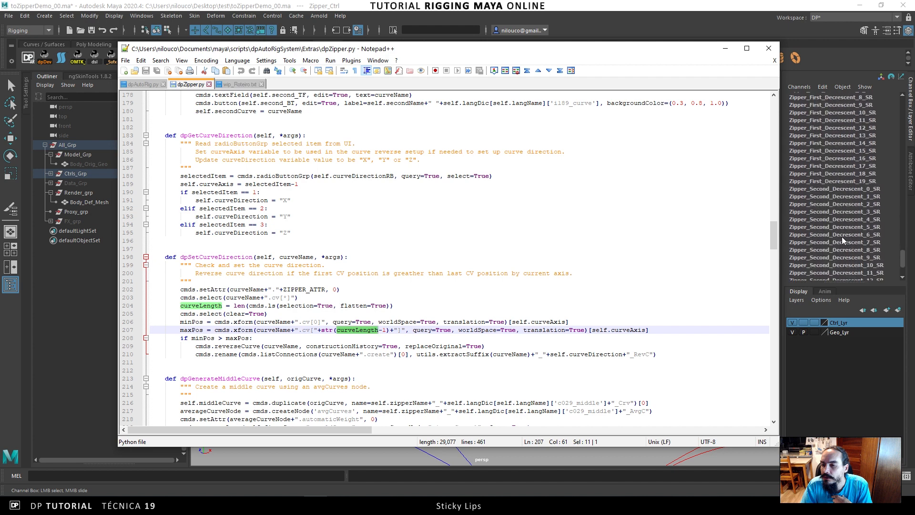
scroll(841, 236, up, 15)
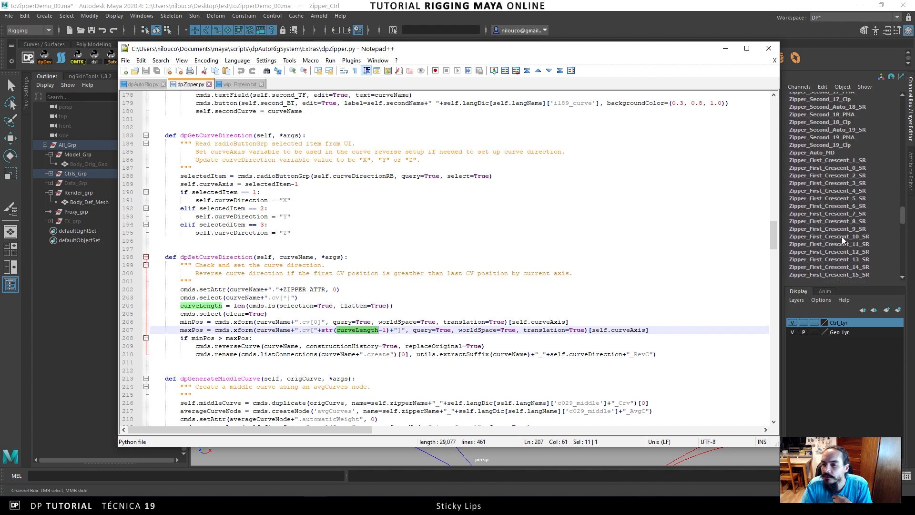
Go back through the Zipper_Ctrl output nodes to the control's own attributes in Maya.
scroll(859, 185, up, 15)
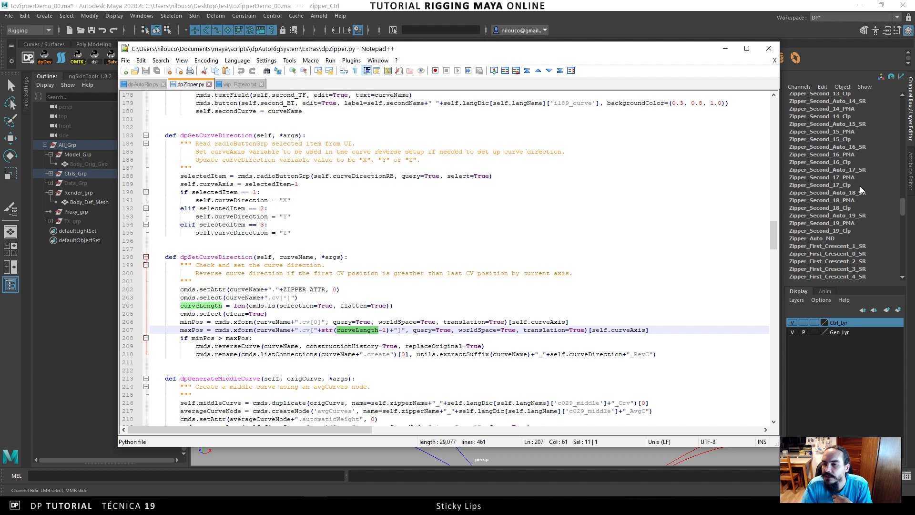
scroll(844, 158, up, 15)
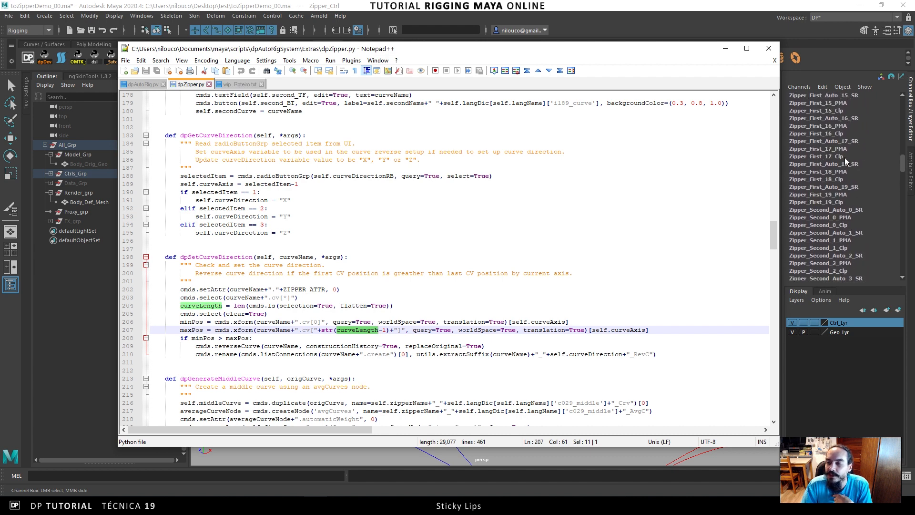
scroll(839, 146, up, 15)
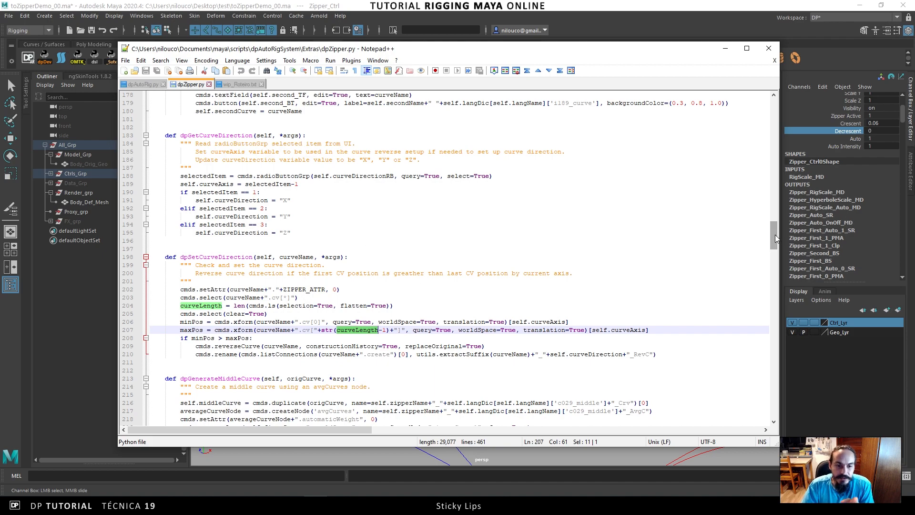
Trace the dpGenerateMiddleCurve call from dpCreateZipper to its definition and examine the avgCurves node and its worldSpace to inputCurve1 connection.
drag(775, 234, 792, 419)
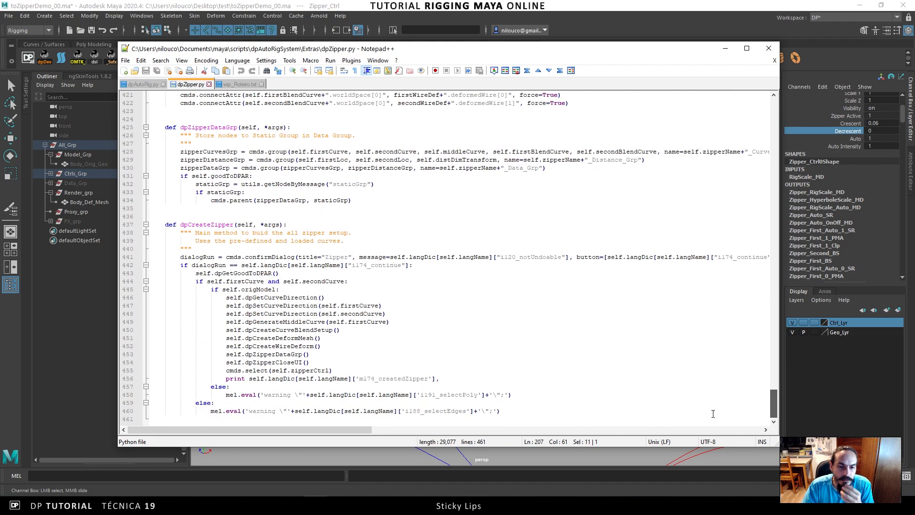
double_click(266, 323)
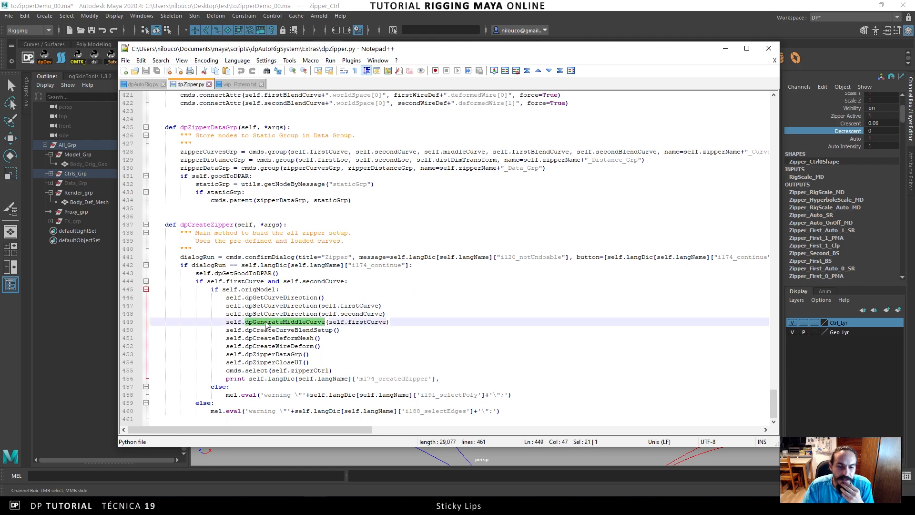
scroll(343, 310, up, 20)
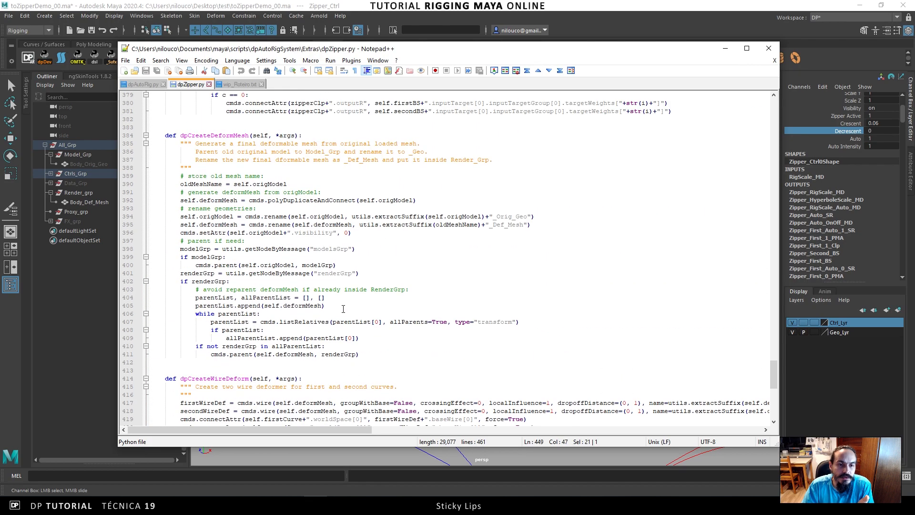
scroll(343, 309, up, 20)
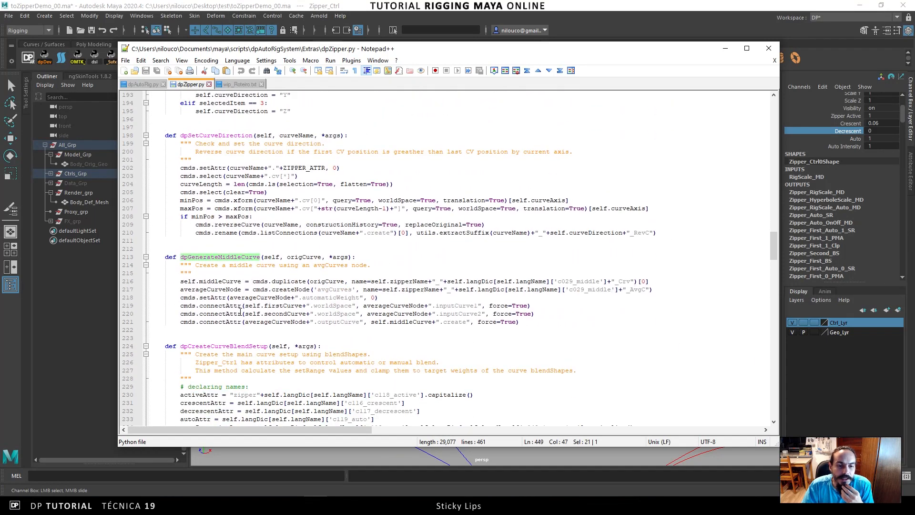
double_click(333, 290)
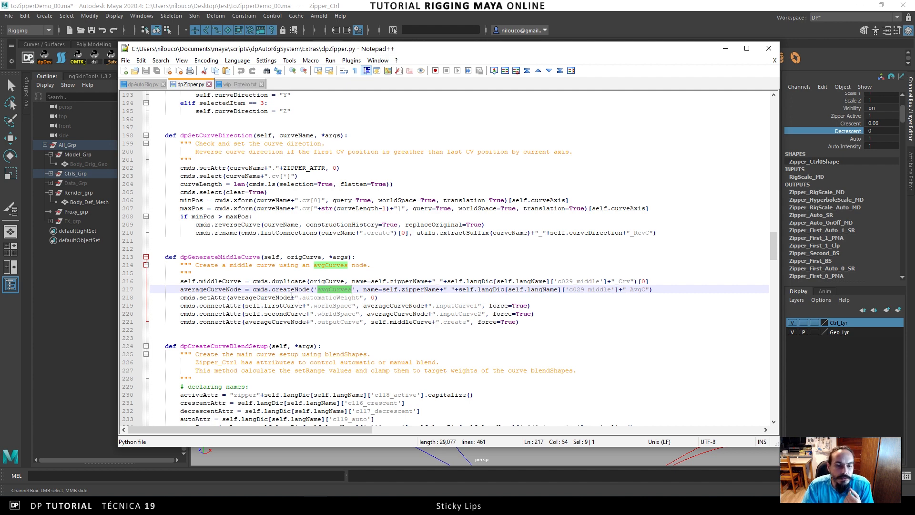
double_click(338, 306)
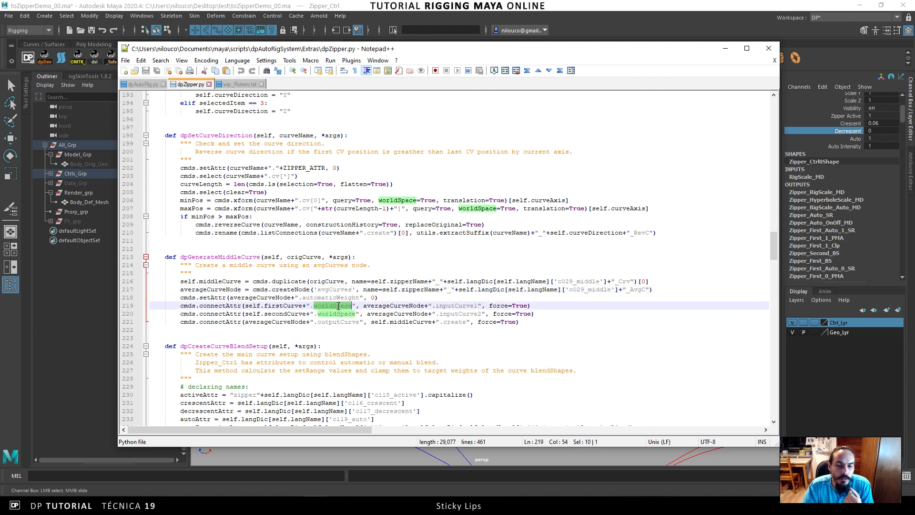
double_click(463, 306)
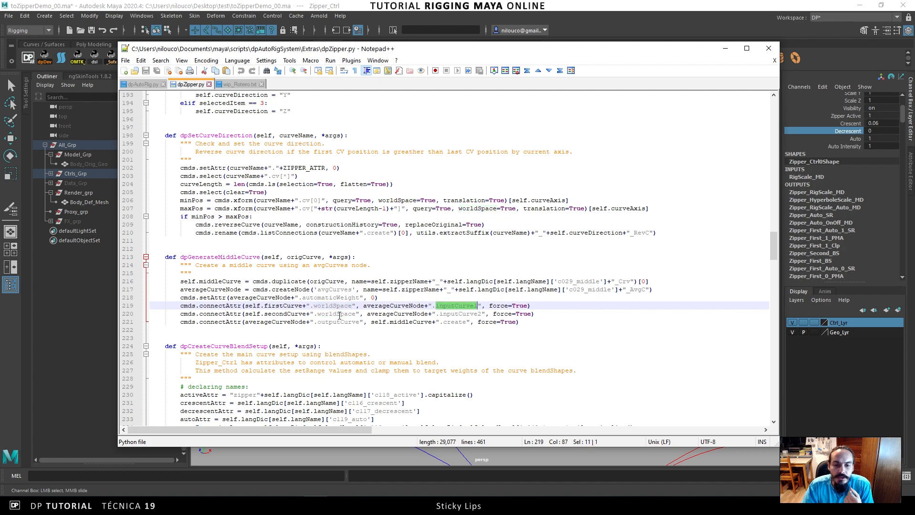
Follow the dpCreateCurveBlendSetup call in dpCreateZipper to its definition and examine how zipperCtrl and its attributes are created.
drag(774, 251, 773, 405)
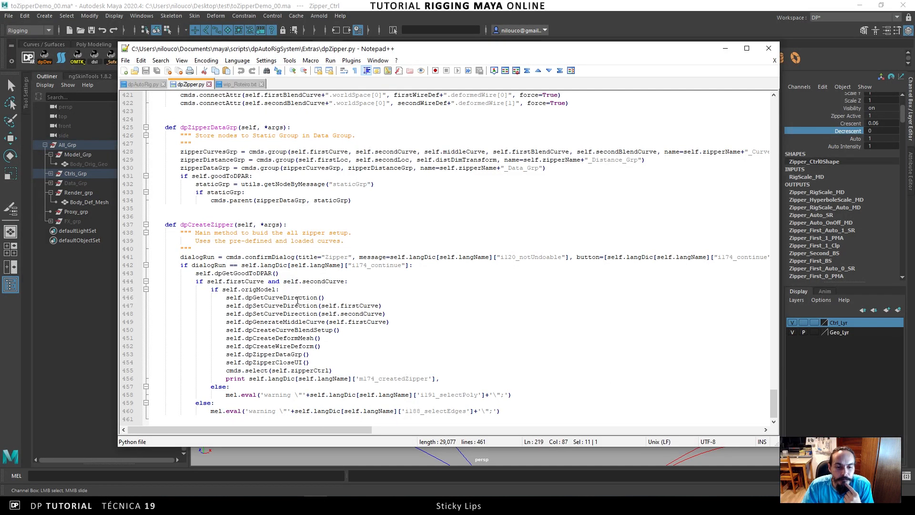
double_click(300, 330)
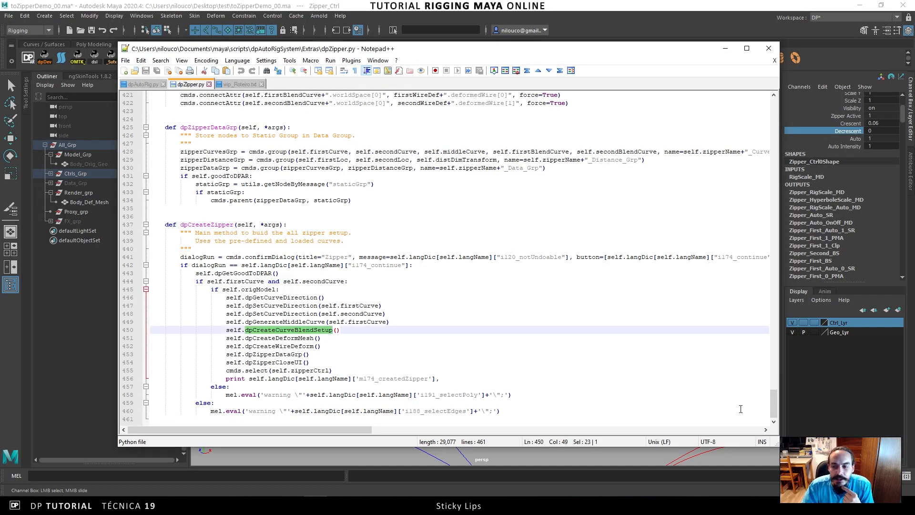
drag(773, 404, 724, 268)
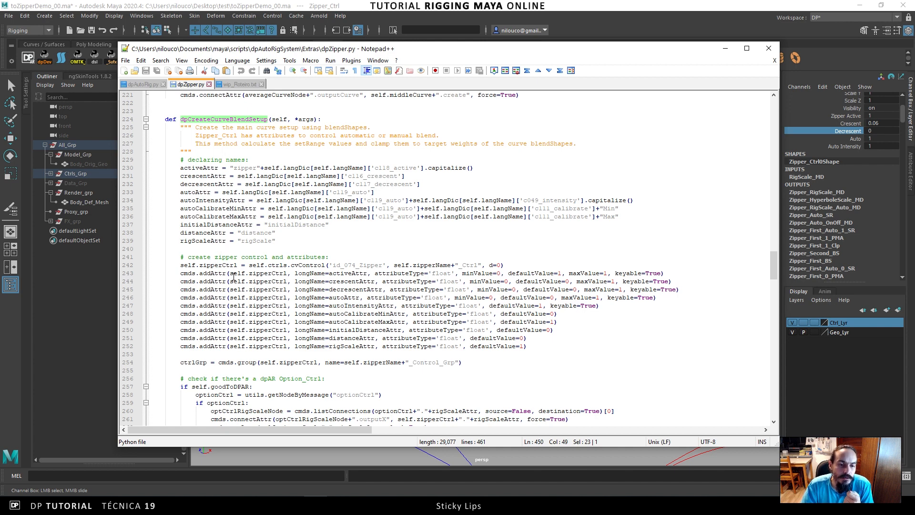
double_click(225, 265)
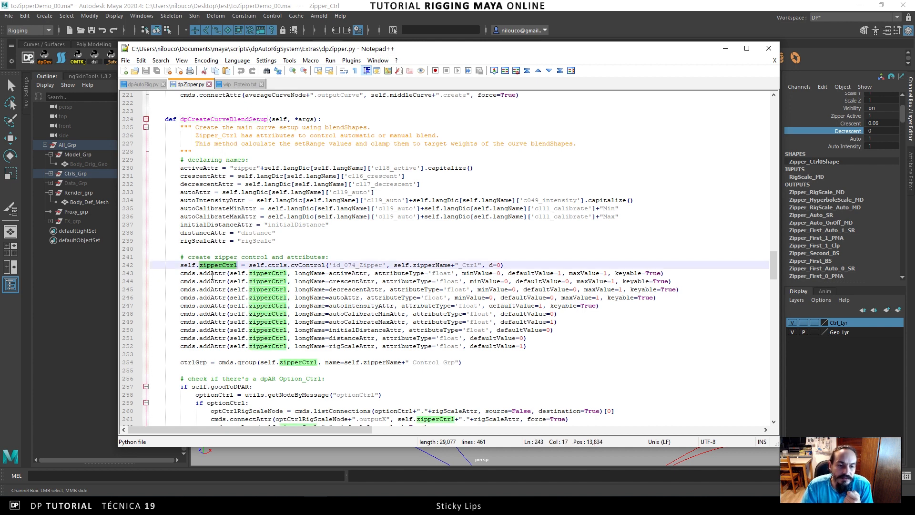
double_click(213, 274)
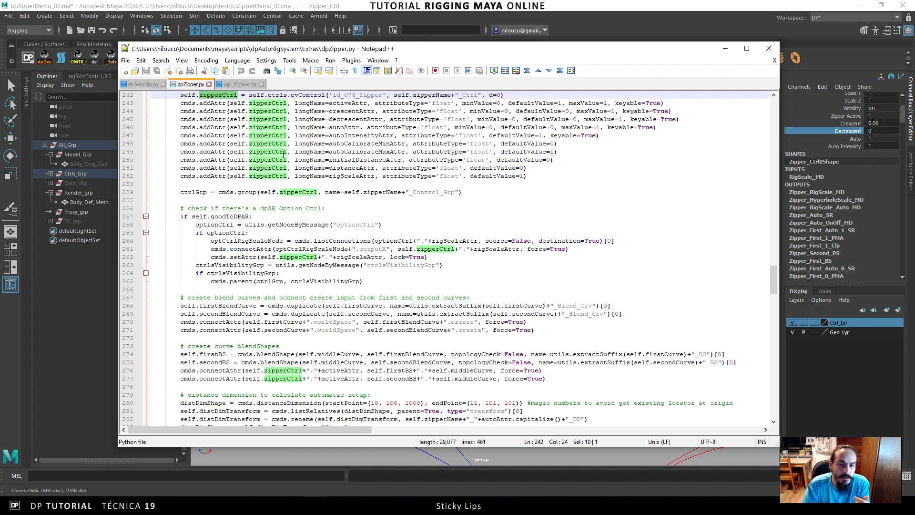
Review the blendShape and distance dimension code, the attachToMotionPath calls, and the automatic calibration section in dpCreateCurveBlendSetup.
scroll(295, 209, down, 7)
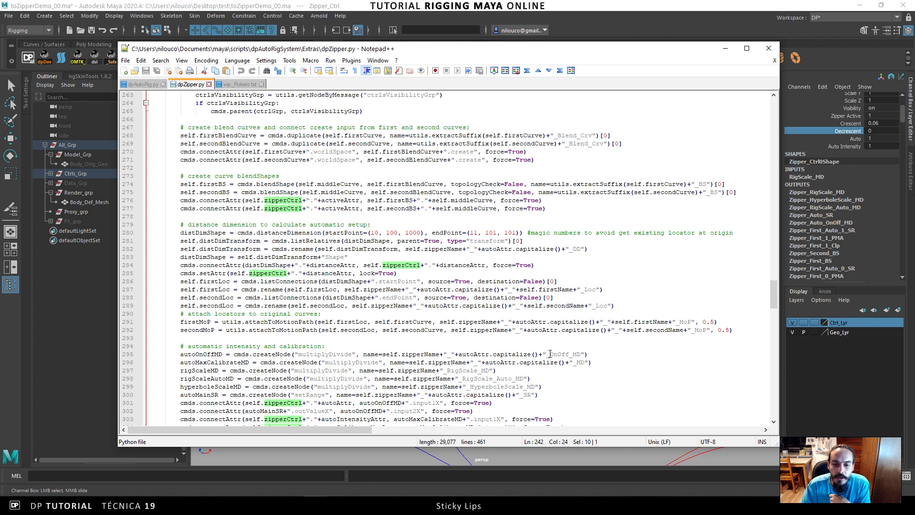
double_click(298, 322)
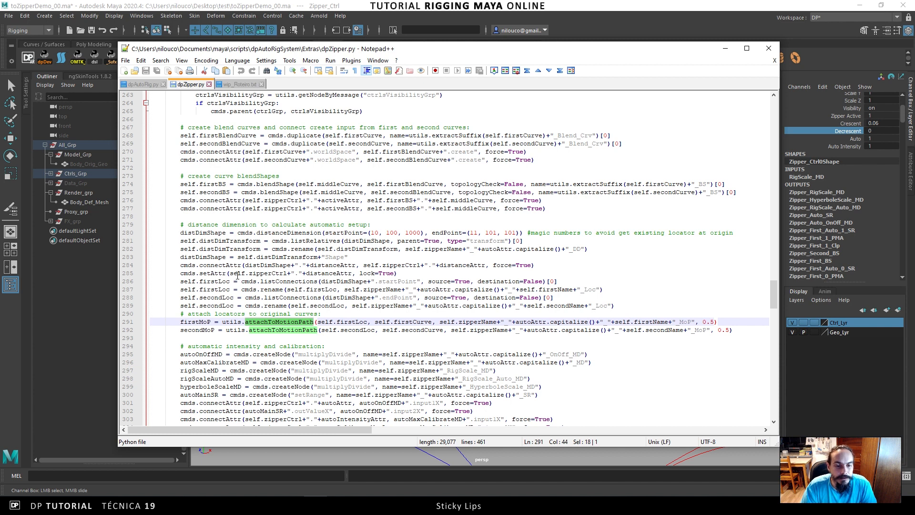
scroll(236, 276, down, 5)
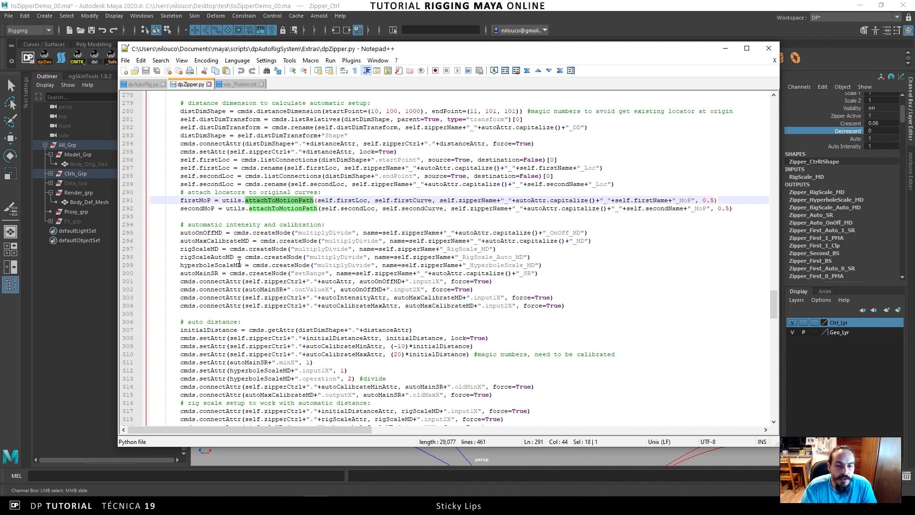
scroll(281, 189, down, 4)
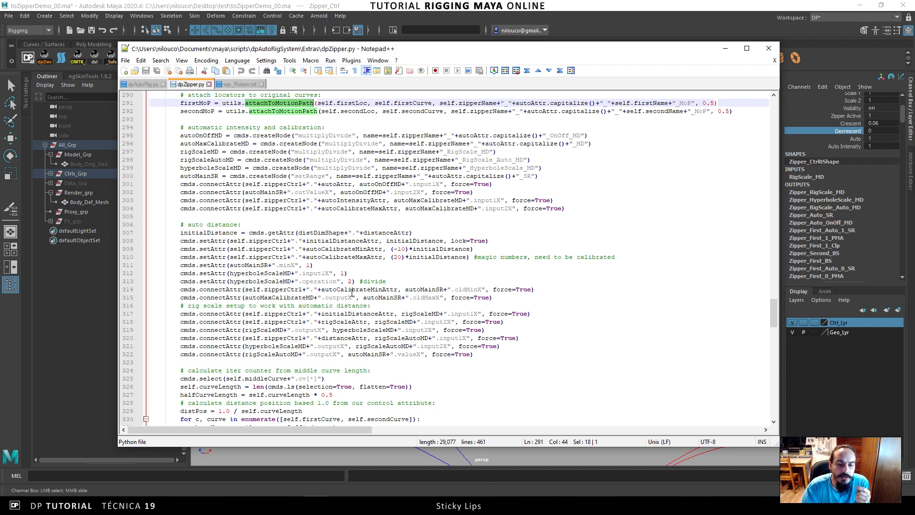
Examine how curveLength and distPos are calculated from the middle curve and used in the loop over both curves.
scroll(352, 292, down, 6)
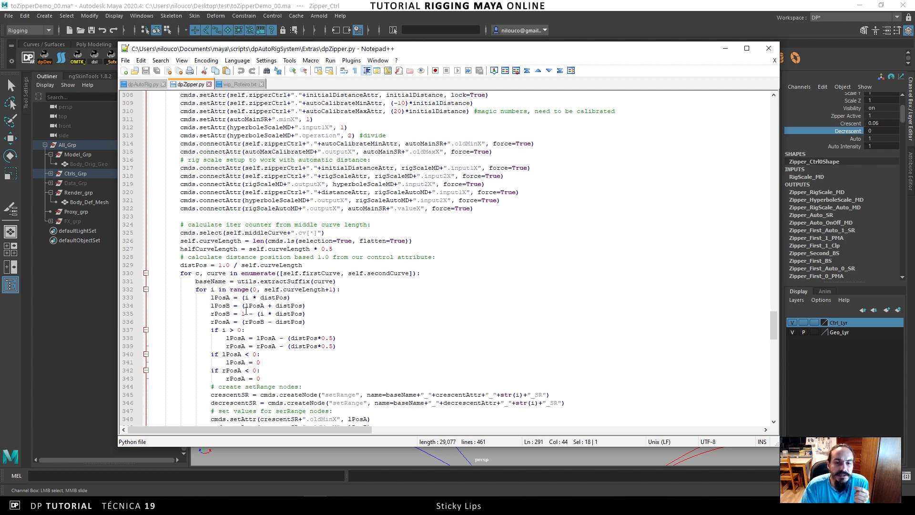
scroll(255, 300, down, 3)
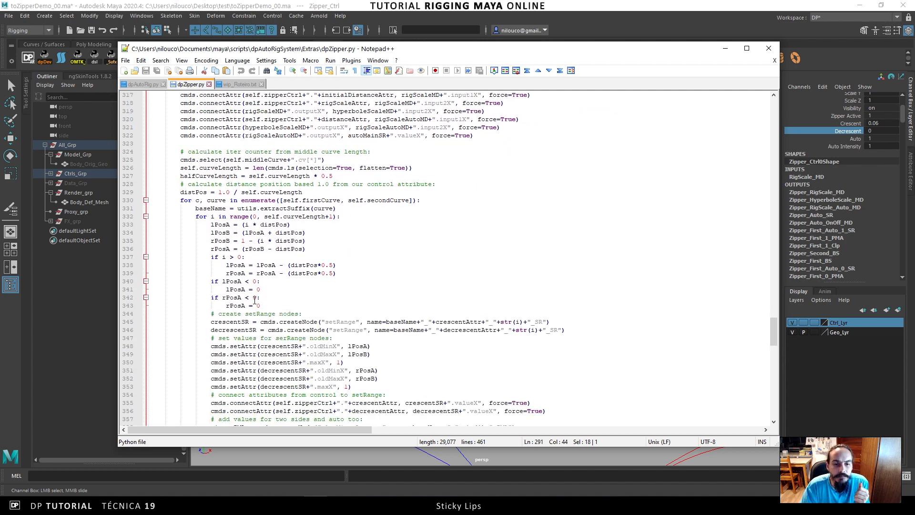
double_click(210, 169)
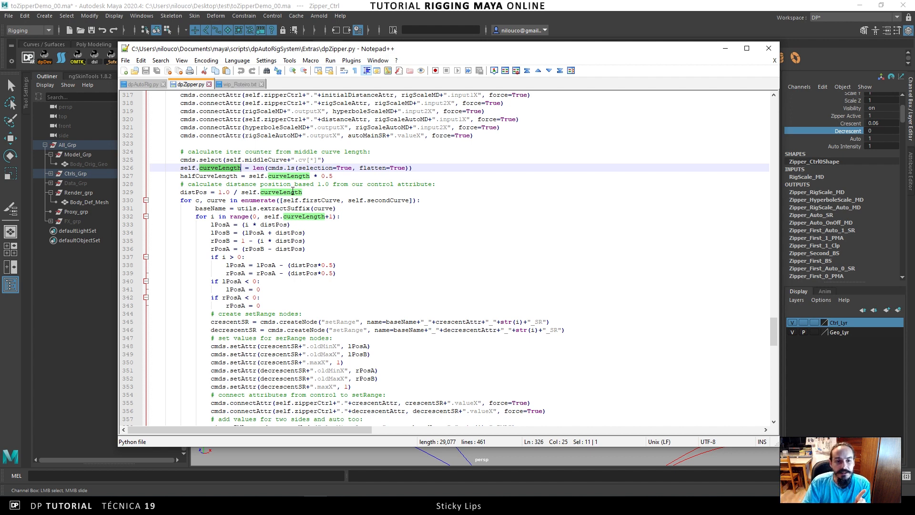
double_click(191, 193)
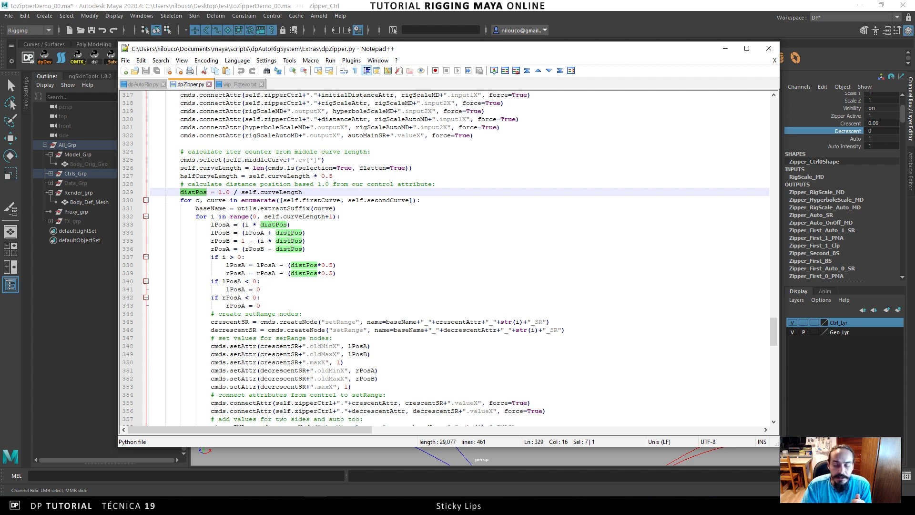
Inspect the setRange node creation and compare the lPosA and lPosB values assigned to crescentSR's oldMinX and oldMaxX.
double_click(340, 322)
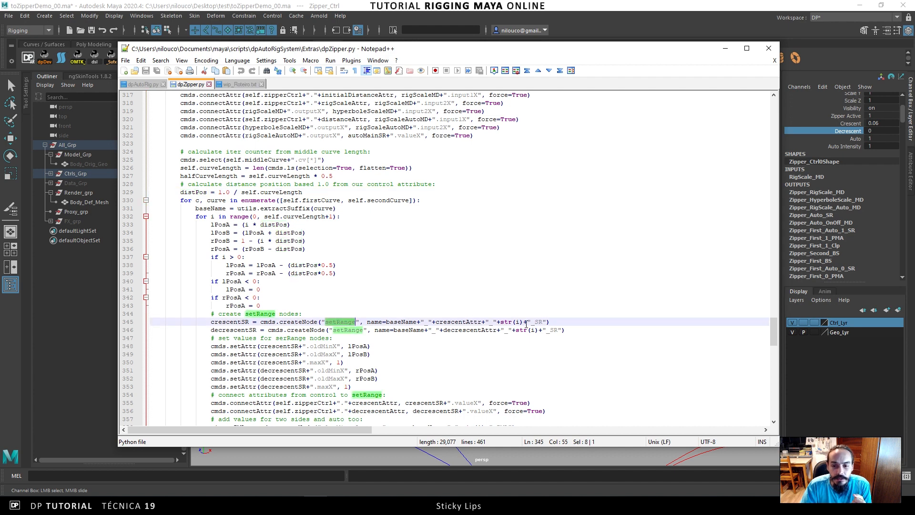
double_click(358, 346)
double_click(359, 354)
double_click(358, 346)
double_click(358, 353)
double_click(359, 346)
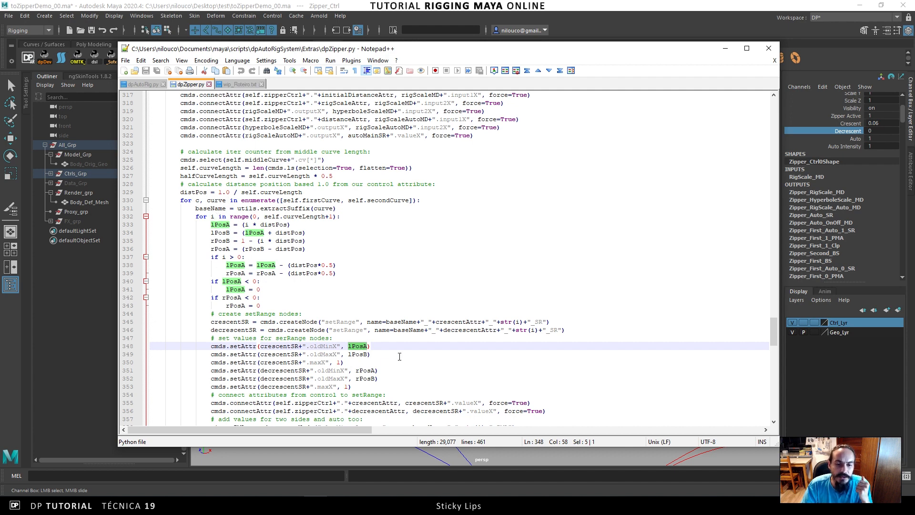
Trace where crescentSR is used and how the plusMinusAverage node zipperPMA sums the crescent, decrescent and auto values.
scroll(336, 340, down, 7)
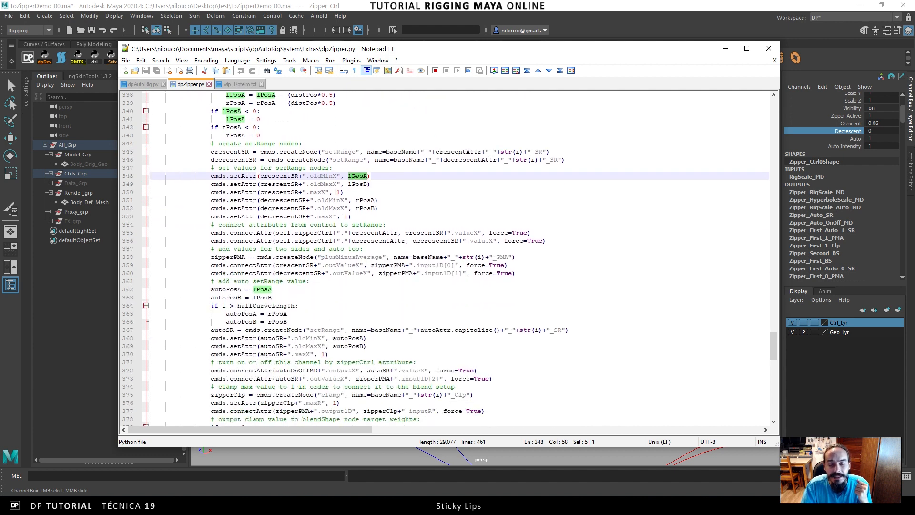
double_click(233, 151)
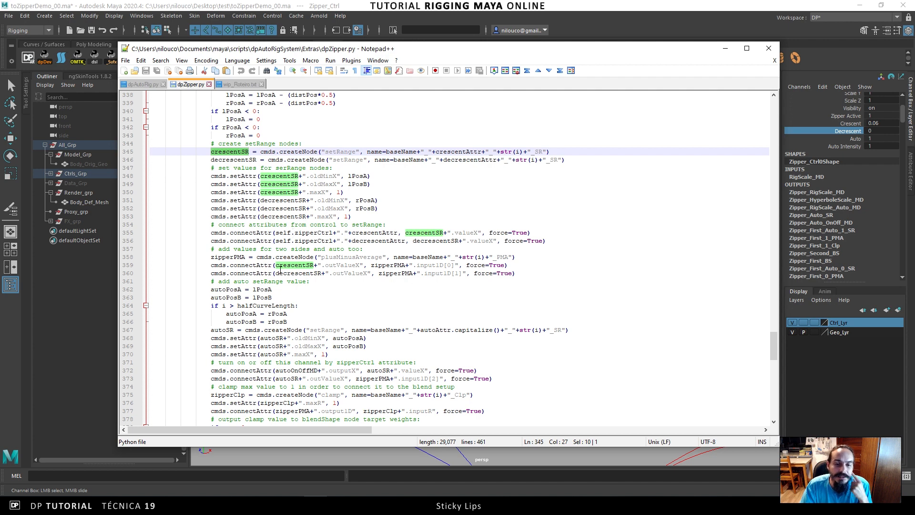
double_click(343, 258)
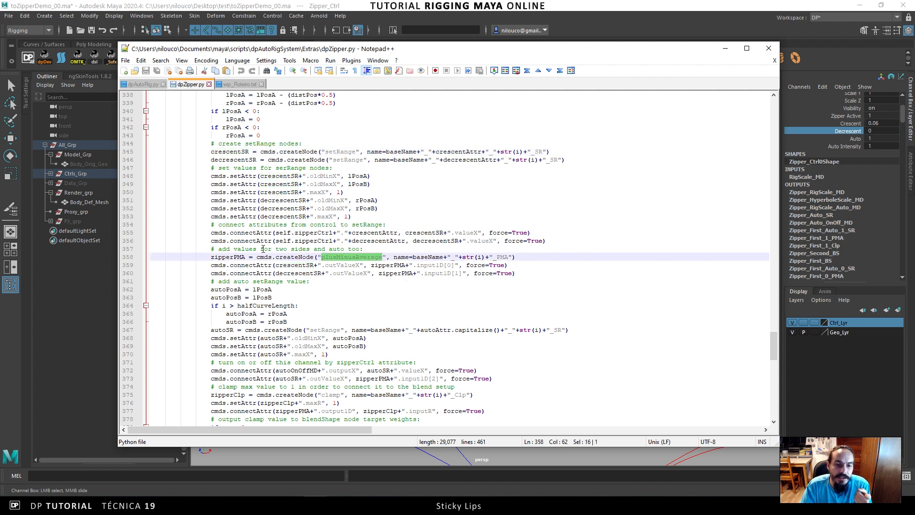
double_click(237, 257)
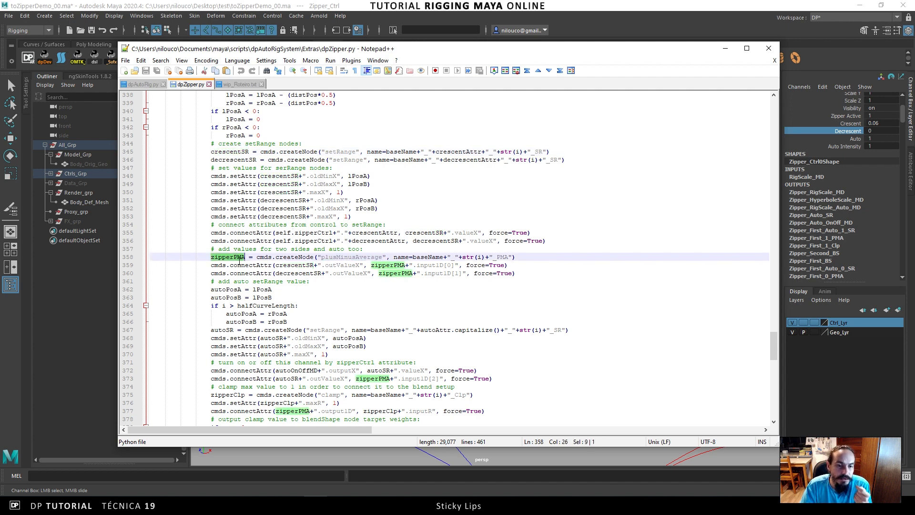
scroll(247, 265, down, 4)
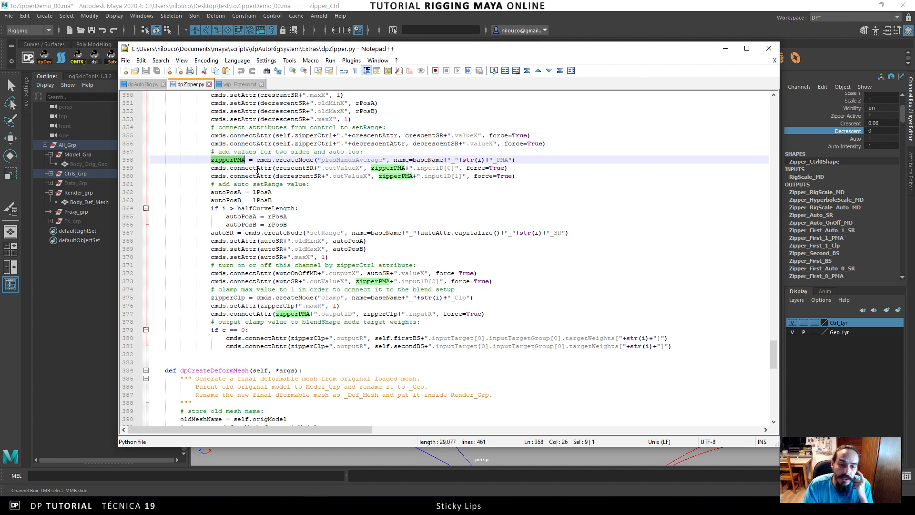
Follow the zipperClp clamp output to the firstBS target weights, checking where the firstBS blendShape is created.
double_click(235, 298)
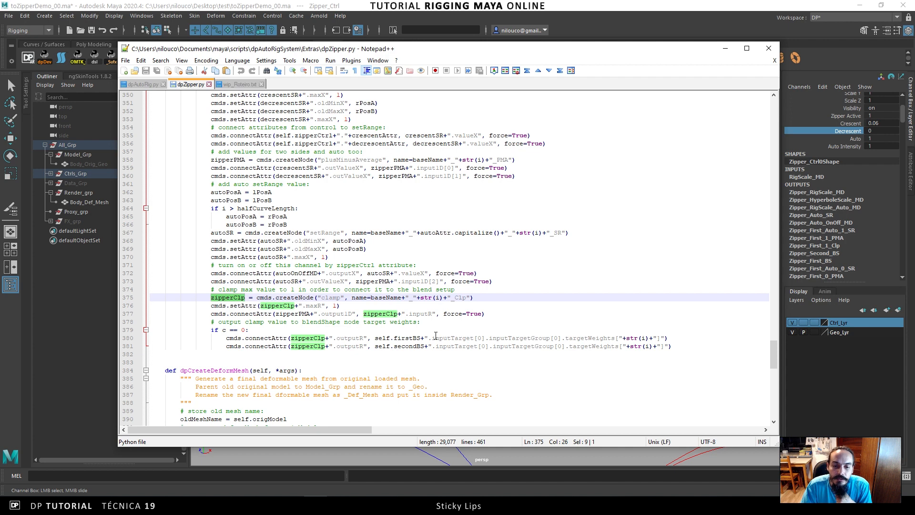
double_click(407, 338)
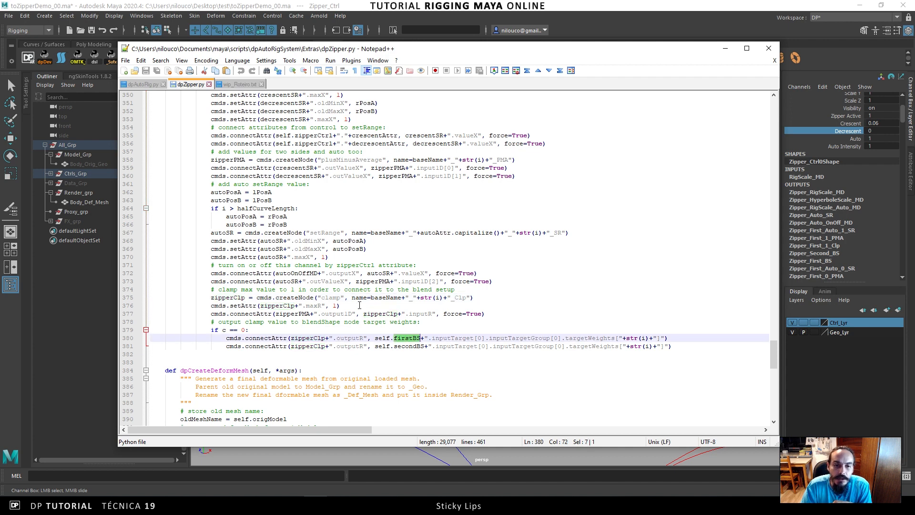
scroll(406, 338, up, 19)
scroll(360, 303, up, 14)
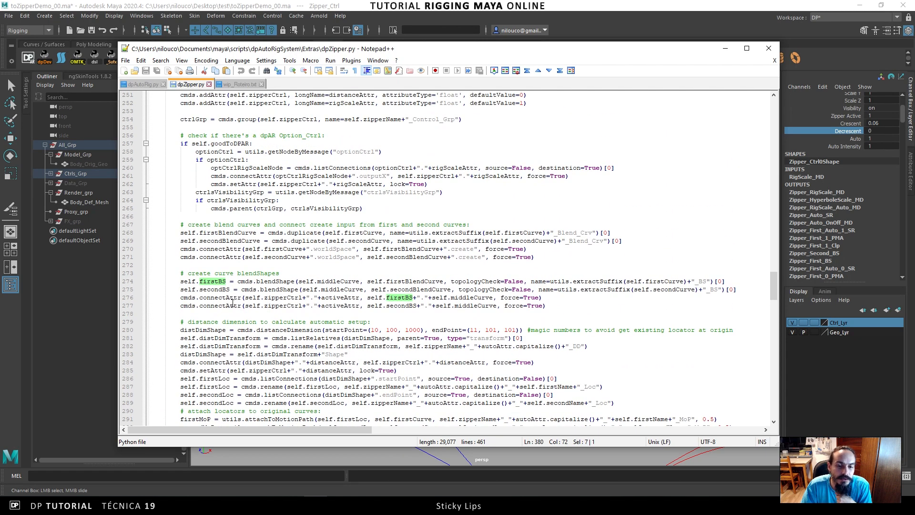
scroll(371, 300, down, 20)
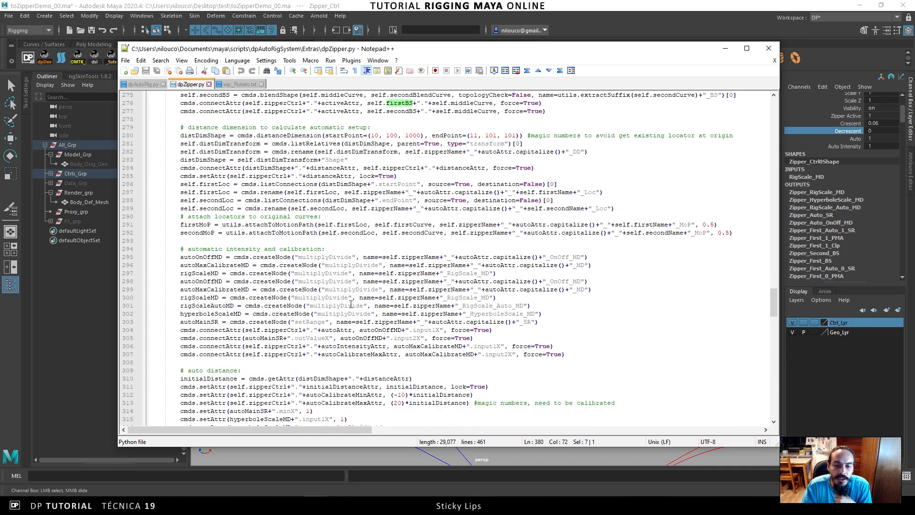
scroll(351, 304, down, 3)
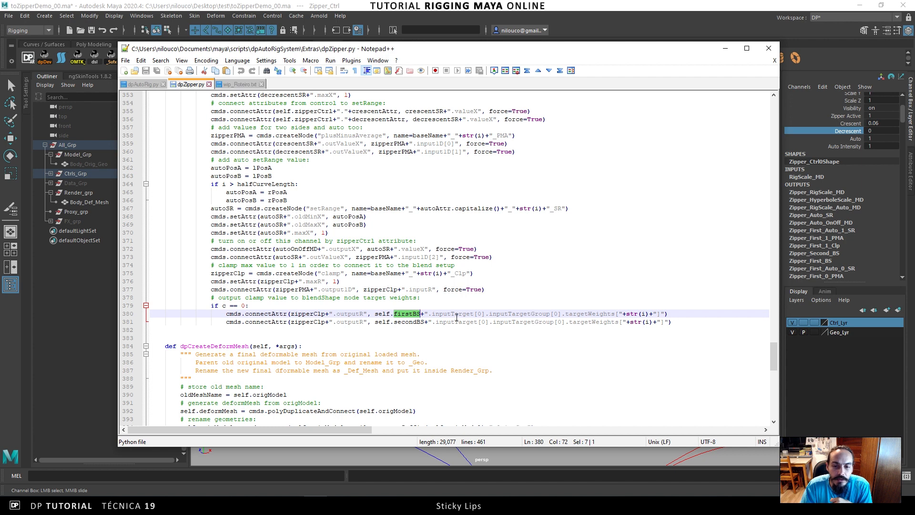
Check how the index i selects the targetWeights entries in the zipperClp connections to firstBS and secondBS.
double_click(642, 313)
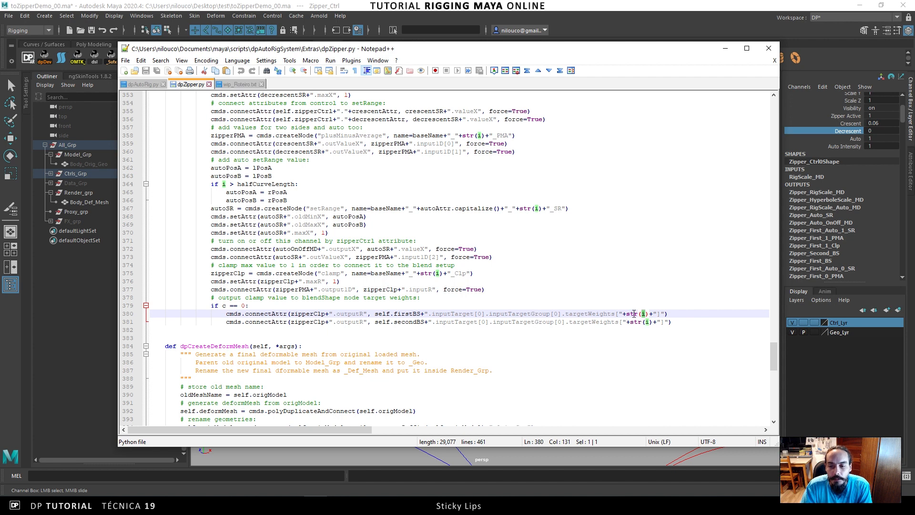
click(287, 314)
click(283, 331)
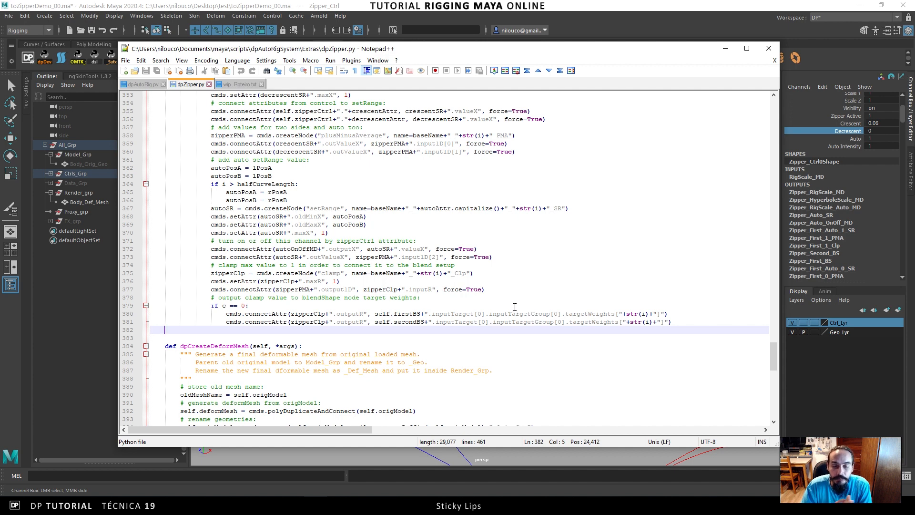
Review dpCreateZipper's call order from dpCreateCurveBlendSetup to dpCreateDeformMesh.
scroll(514, 306, down, 5)
scroll(515, 306, down, 1)
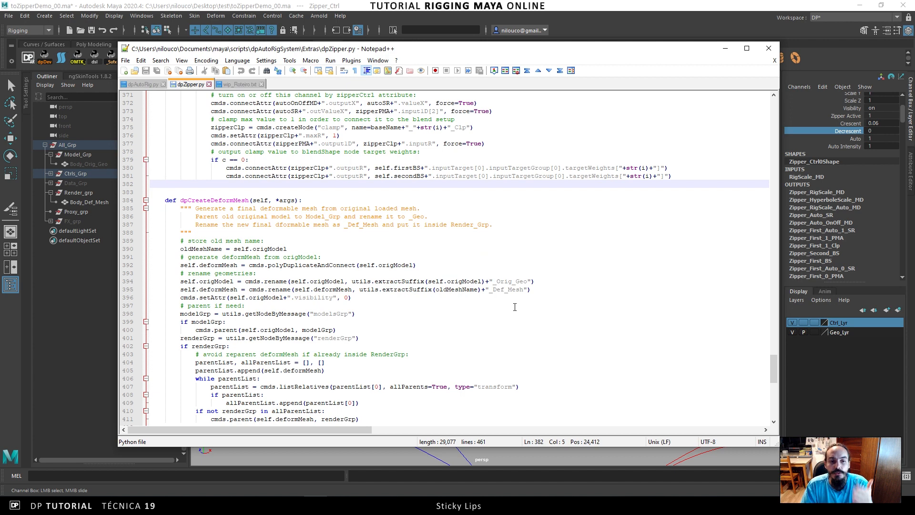
scroll(515, 306, down, 17)
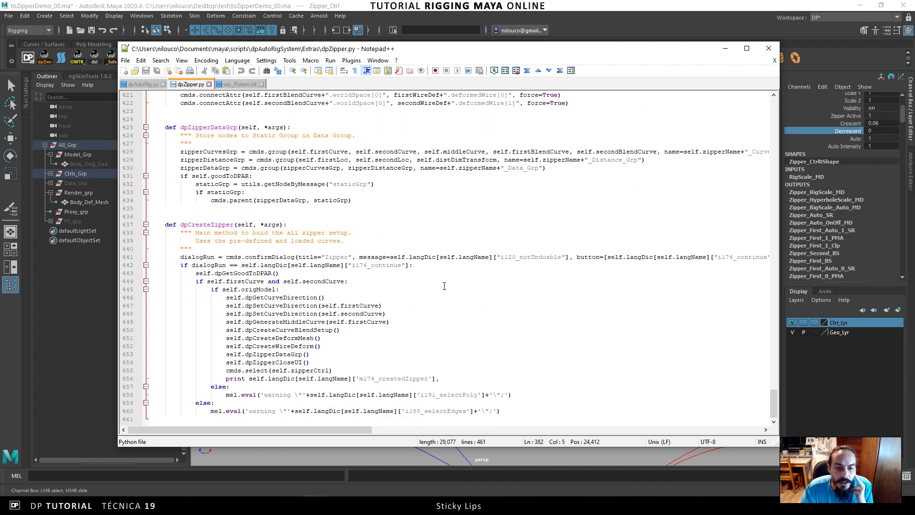
double_click(293, 333)
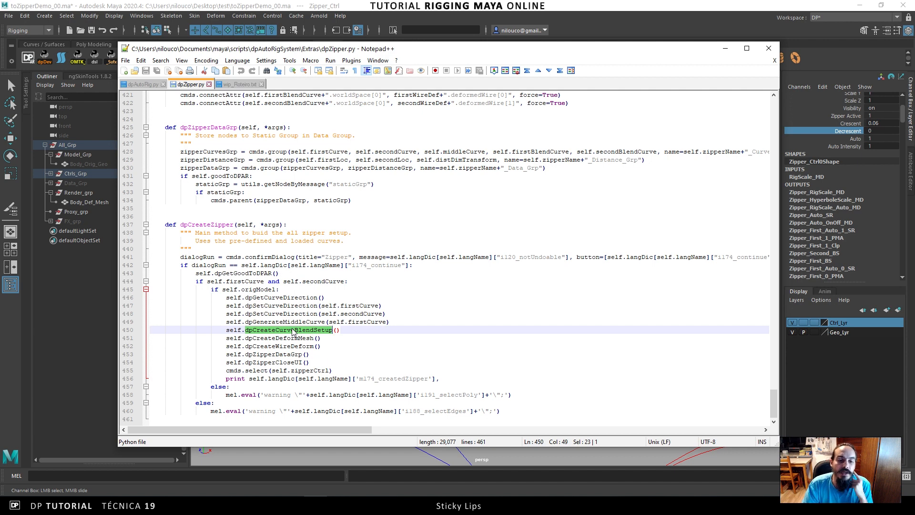
double_click(292, 338)
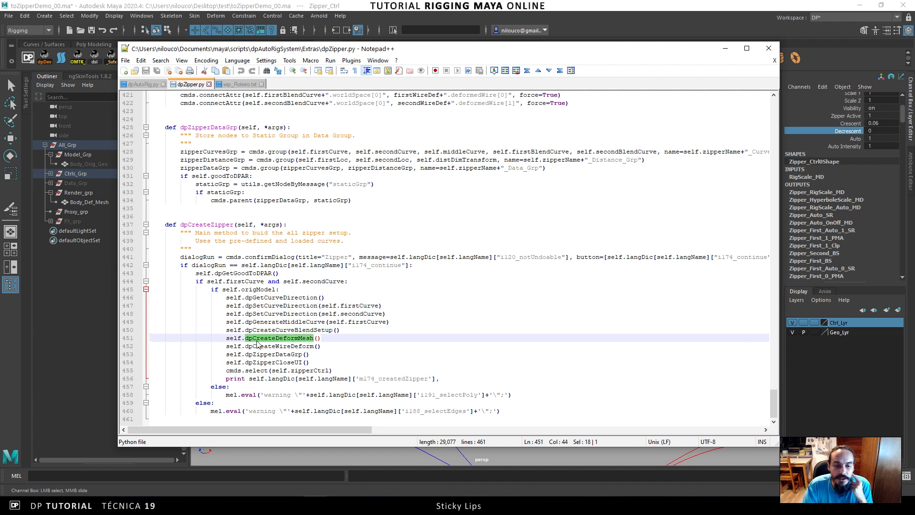
Examine the dpCreateDeformMesh definition, highlighting polyDuplicateAndConnect and every use of deformMesh.
scroll(345, 283, up, 6)
scroll(345, 283, up, 19)
scroll(345, 283, down, 11)
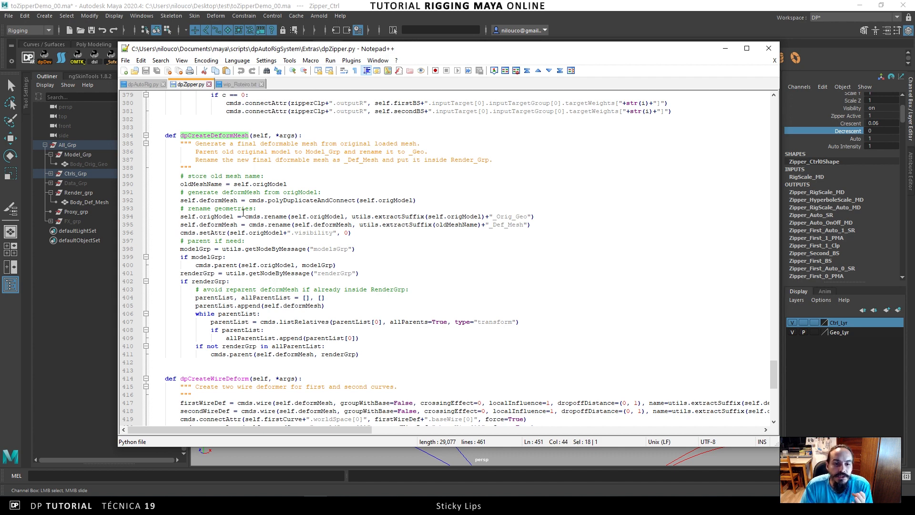
double_click(283, 200)
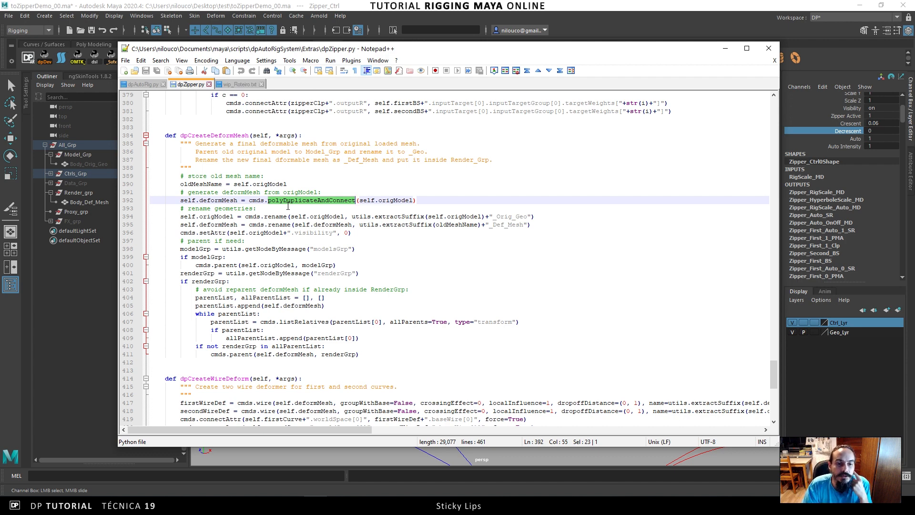
double_click(209, 201)
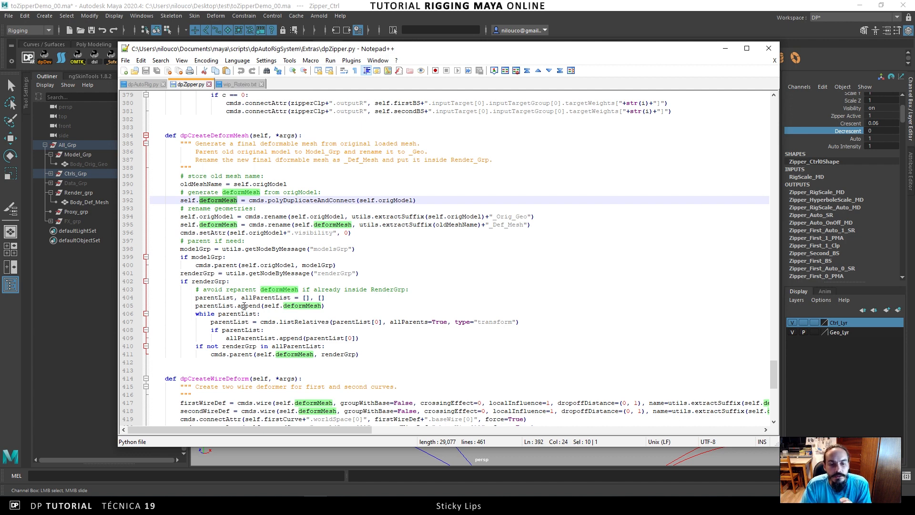
Go from the dpCreateWireDeform call to its definition and read the full cmds.wire lines for both deformers.
scroll(244, 306, down, 14)
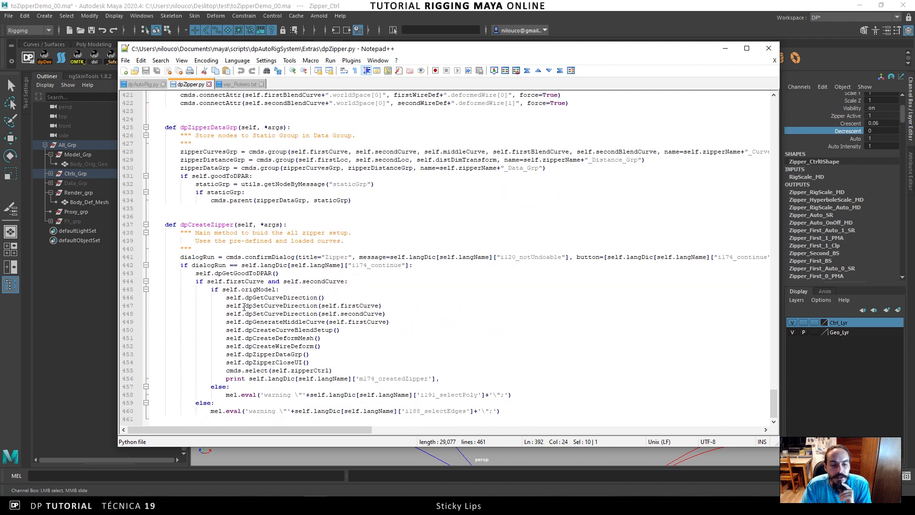
double_click(271, 346)
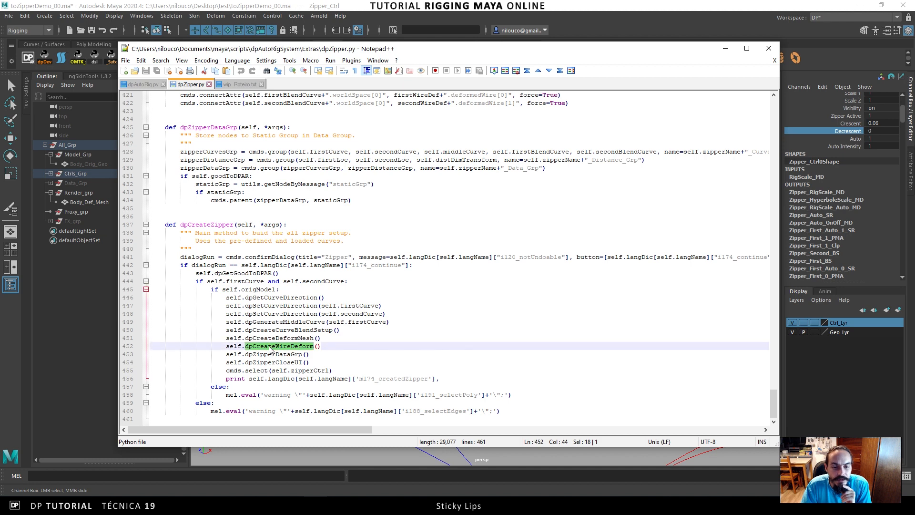
scroll(267, 343, up, 11)
scroll(267, 344, down, 4)
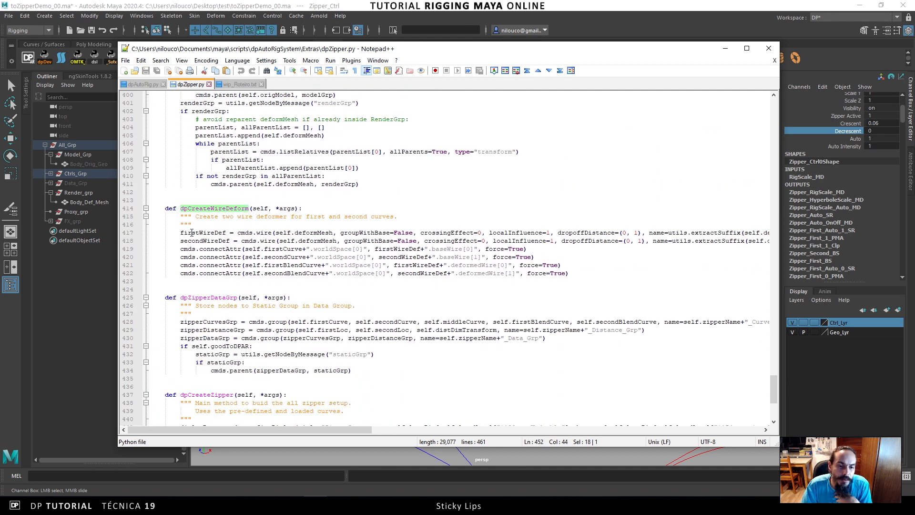
double_click(271, 233)
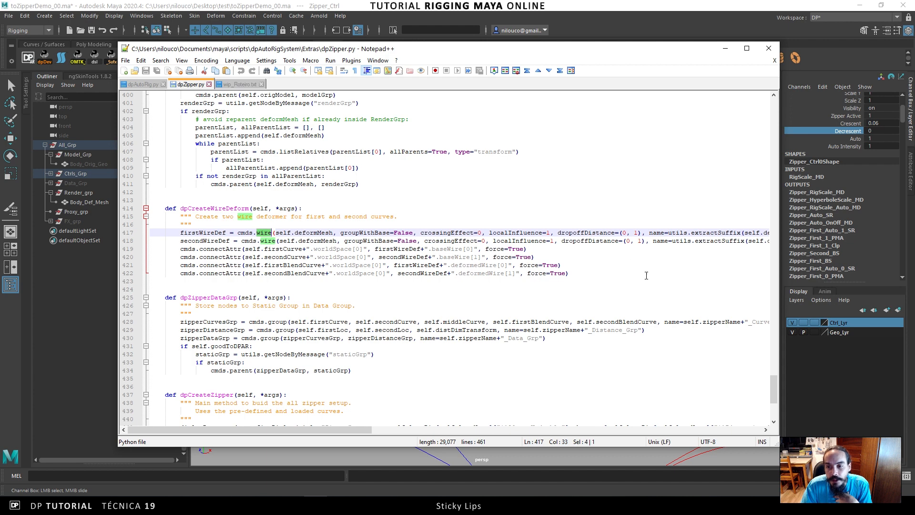
scroll(643, 286, right, 5)
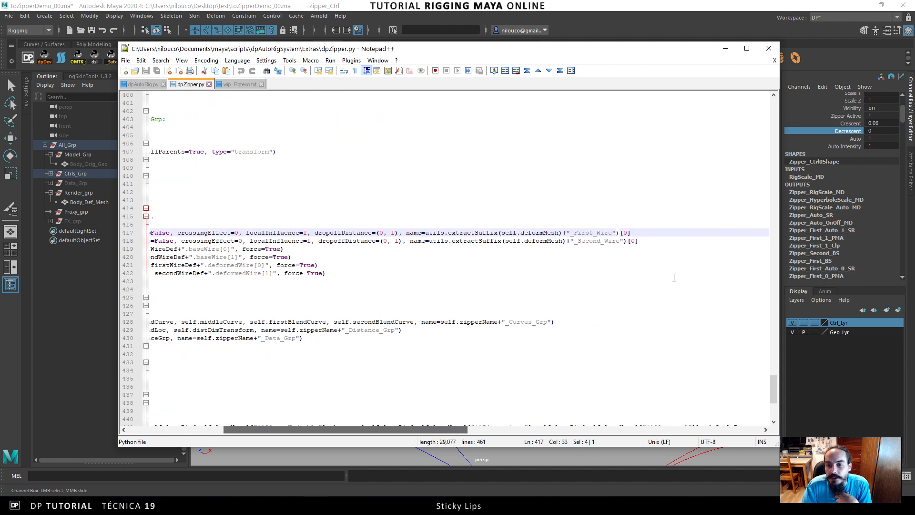
drag(422, 430, 244, 423)
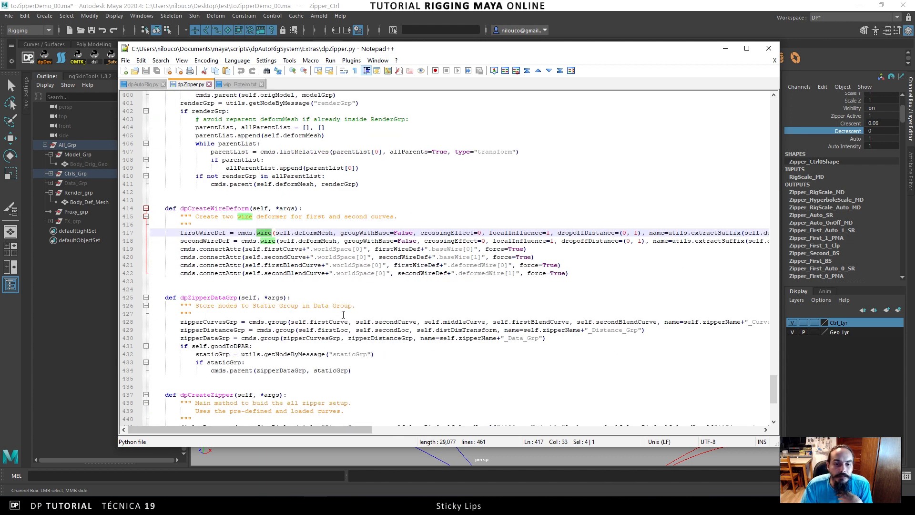
Inspect the connectAttr lines linking the curves' worldSpace outputs to the wire deformers, highlighting firstWireDef and baseWire.
double_click(345, 265)
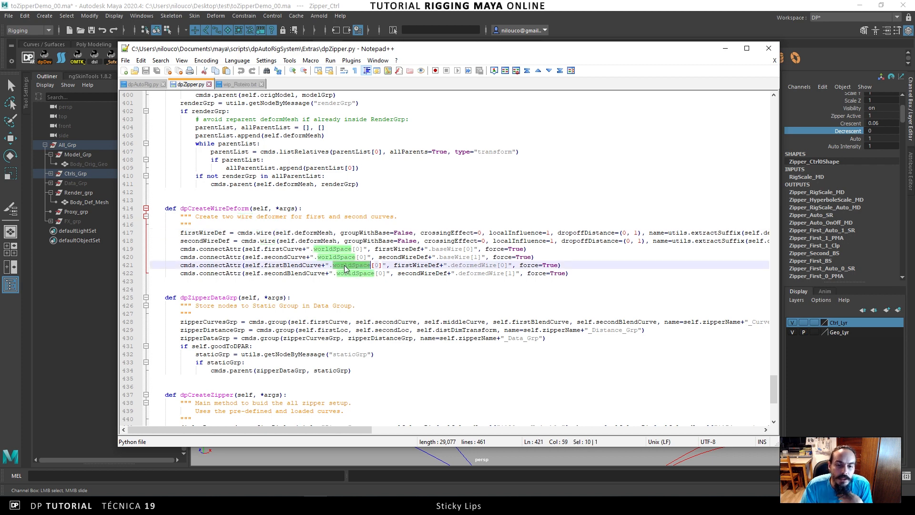
double_click(451, 249)
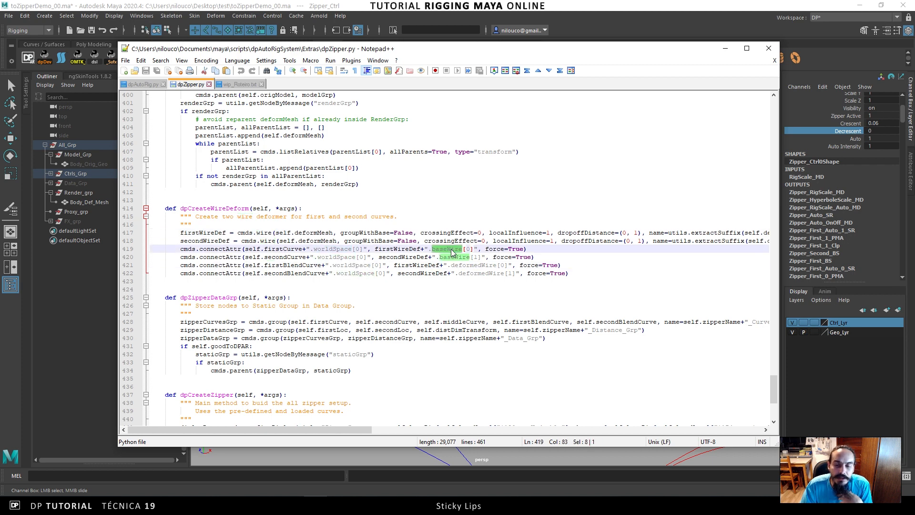
double_click(397, 249)
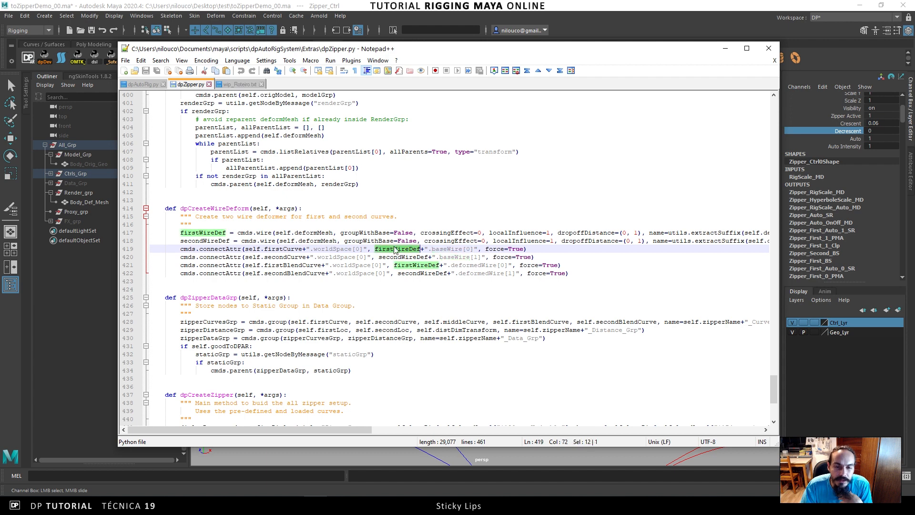
double_click(451, 249)
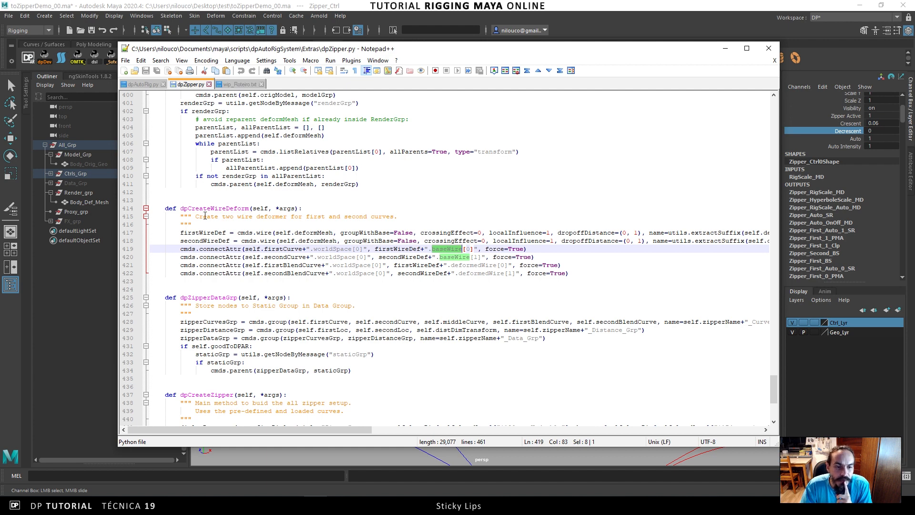
Examine dpZipperDataGrp and compare it with the Zipper_Curves_Grp and Zipper_Distance_Grp contents in Maya's Outliner, returning to the code.
scroll(248, 297, down, 7)
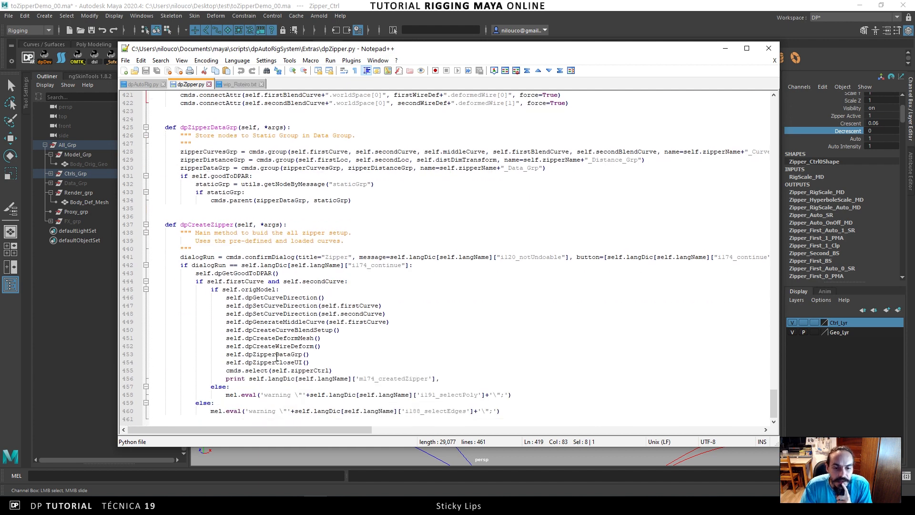
double_click(274, 354)
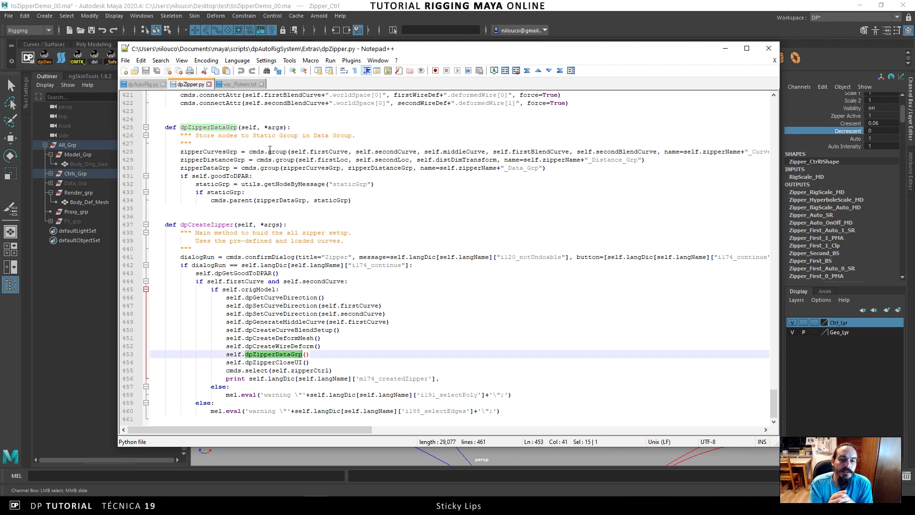
click(51, 182)
scroll(77, 234, down, 5)
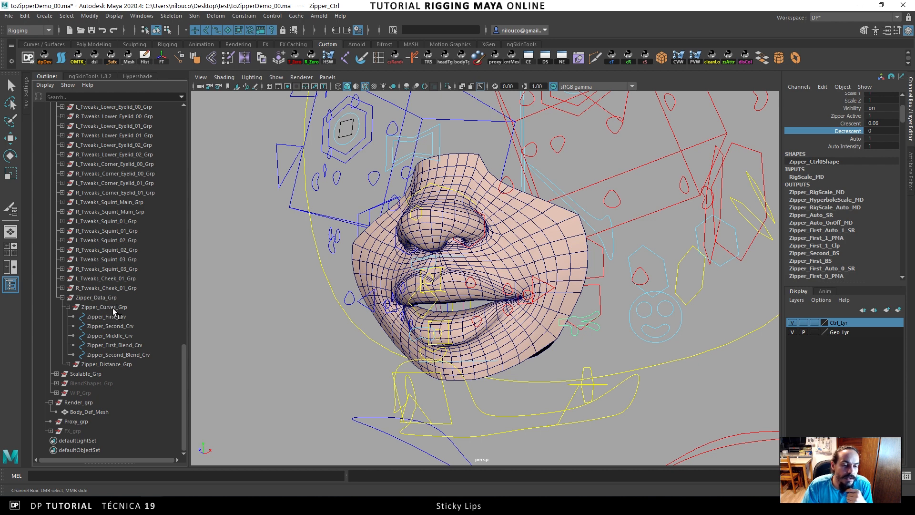
click(68, 364)
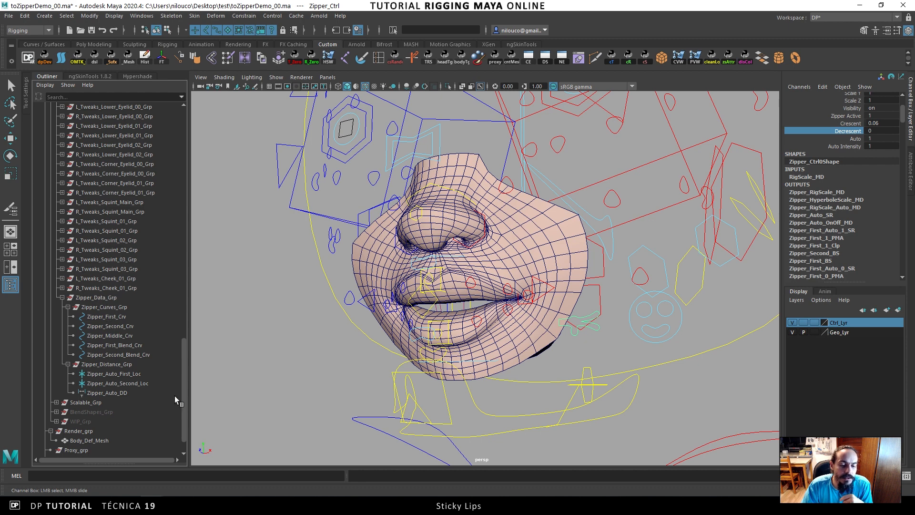
click(316, 491)
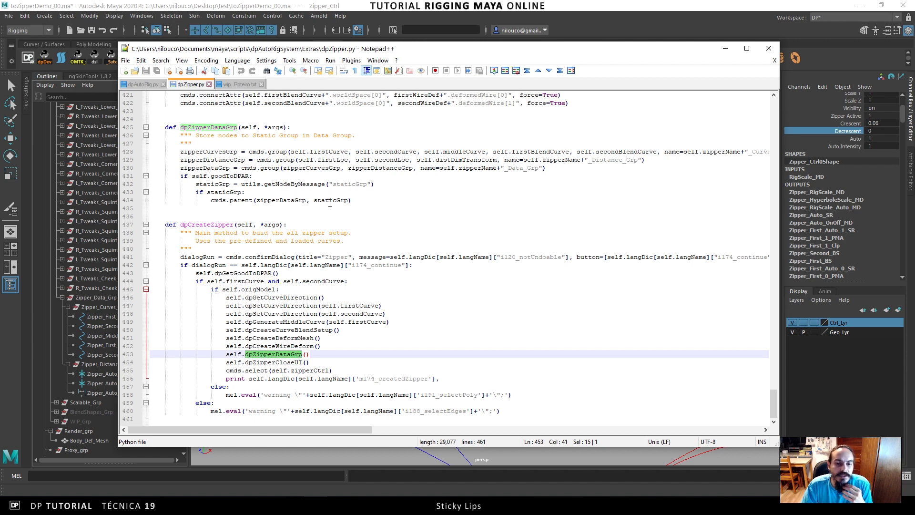
Review the end of dpCreateZipper, highlighting the dpZipperCloseUI call and the zipperCtrl selection.
double_click(279, 362)
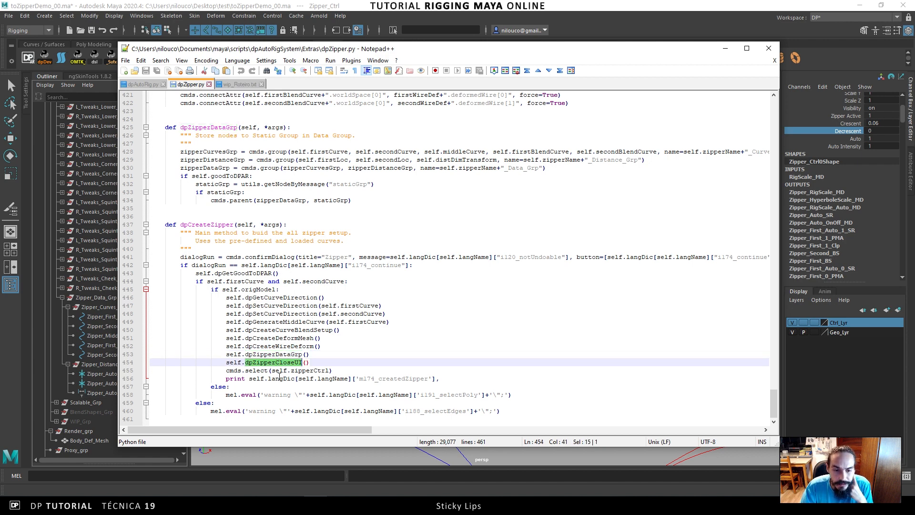
double_click(313, 371)
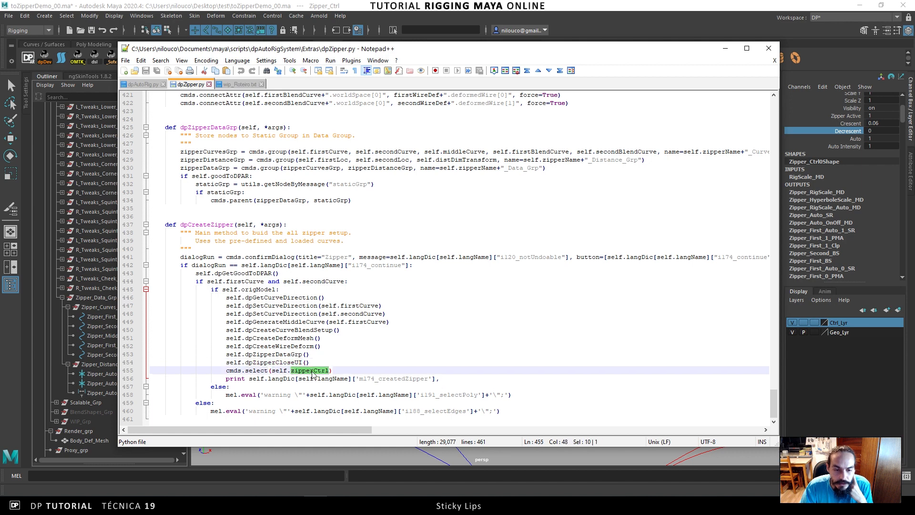
click(297, 419)
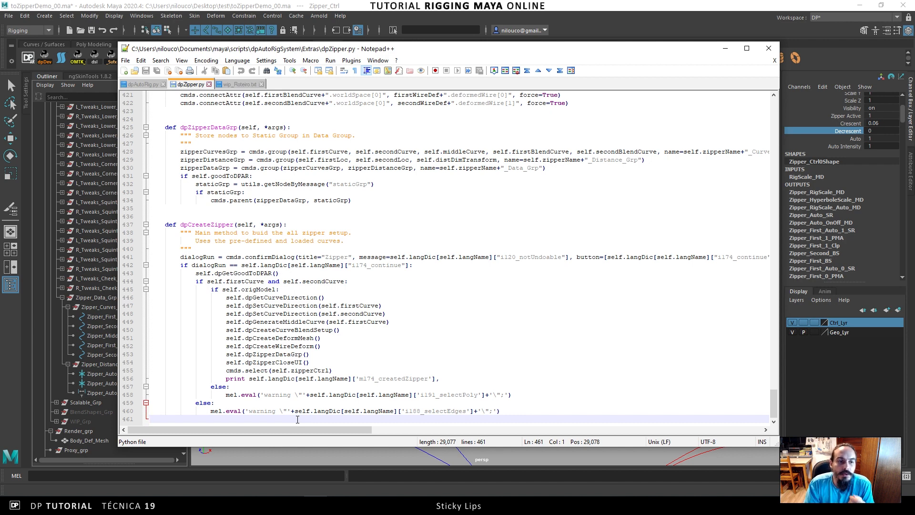
Switch to Maya, show dpAutoRigSystem's Extra tools, and select the jaw control Head_Jaw_Ctrl.
click(28, 57)
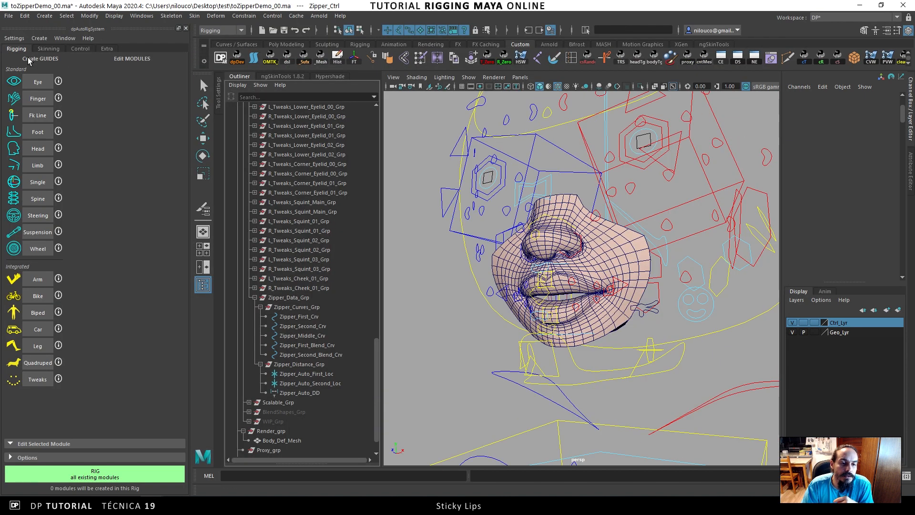
click(112, 50)
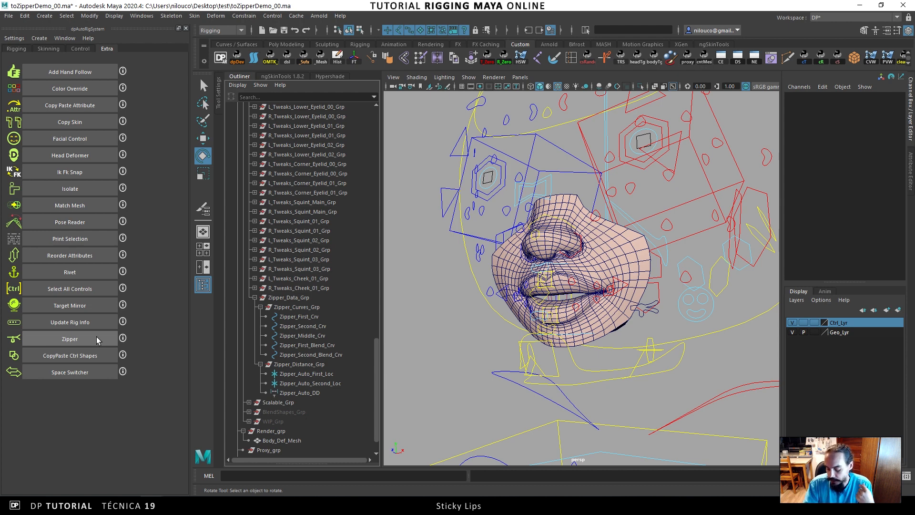
click(580, 373)
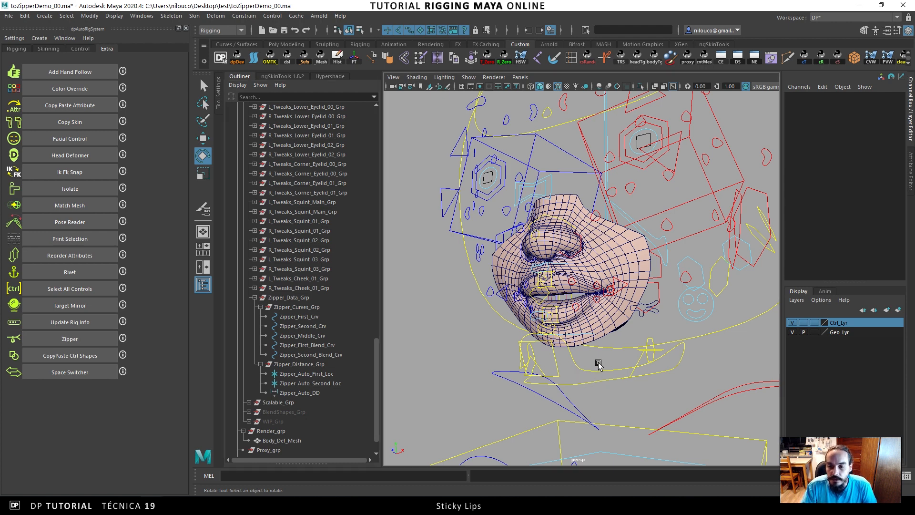
alt+drag(574, 309, 597, 281)
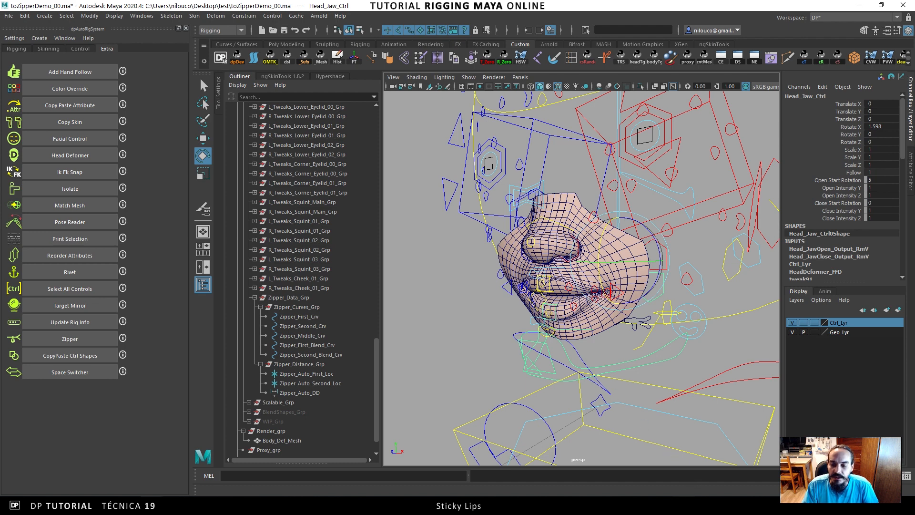
View Zipper_Test_01.gif in Photos, and open the Zipper tool window in Maya, placing it clear of the face mesh.
click(684, 505)
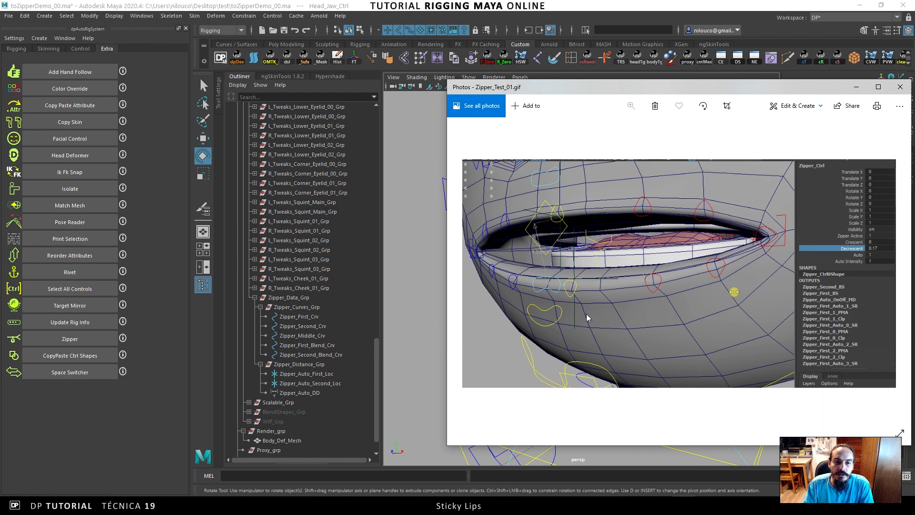
click(379, 98)
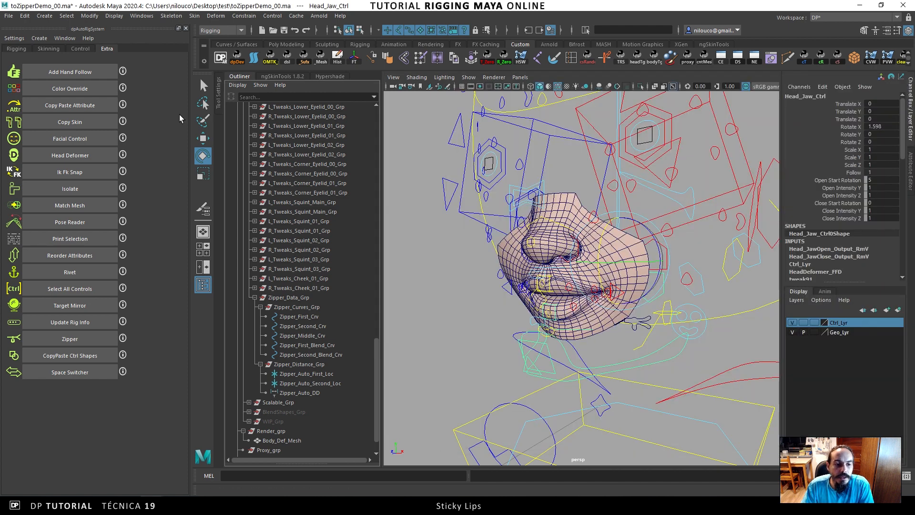
click(93, 339)
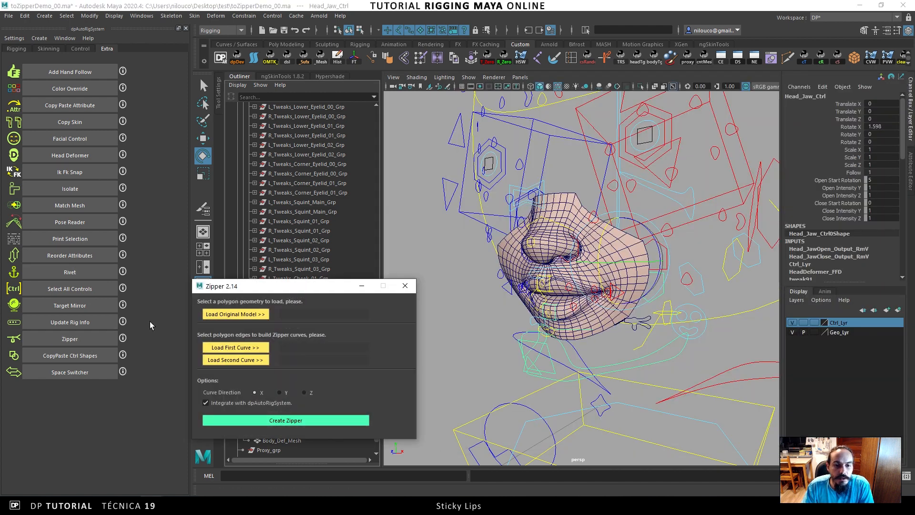
drag(309, 286, 324, 139)
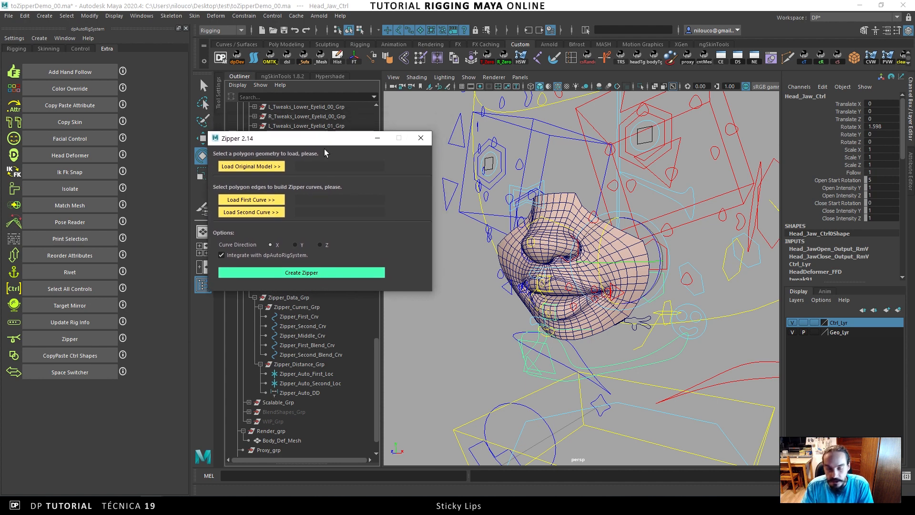